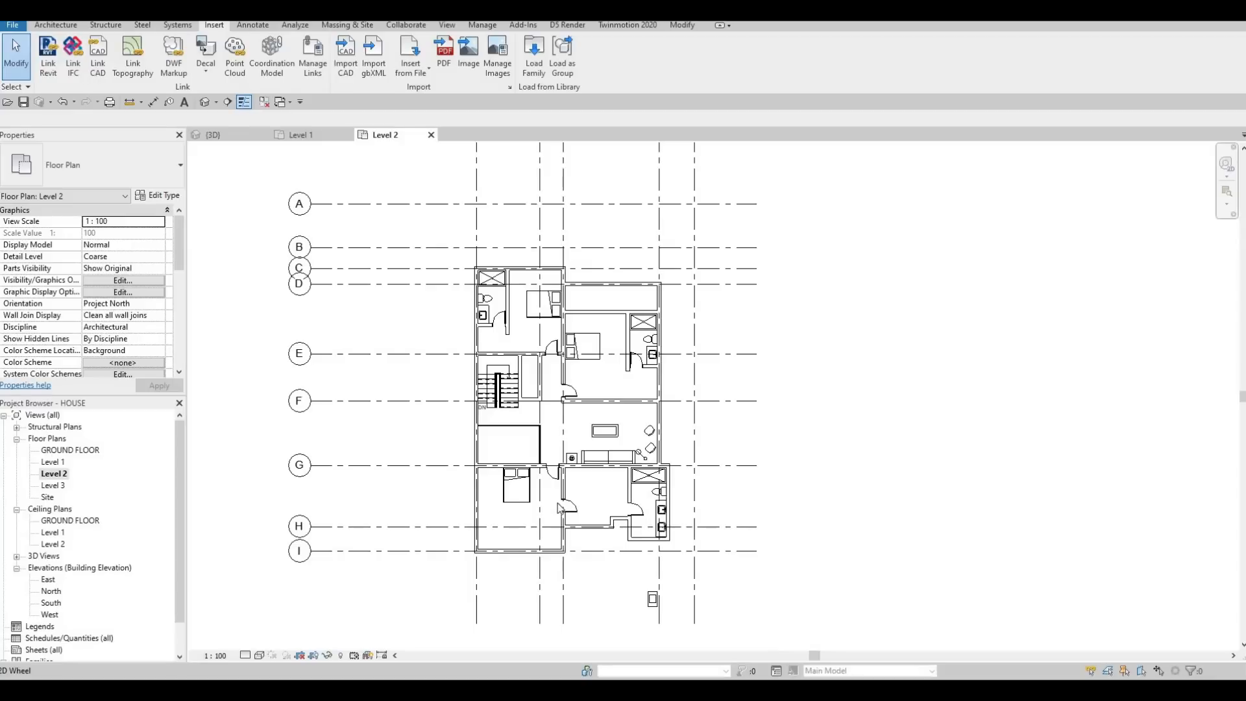
Step: Open the Level 1 floor plan and examine the existing floor's extent against the surrounding walls
{"action": "scroll", "coordinate": [561, 489], "scroll_direction": "down", "scroll_amount": 1}
{"action": "middle_click_drag", "start_coordinate": [562, 487], "coordinate": [520, 418]}
{"action": "key", "text": "Escape"}
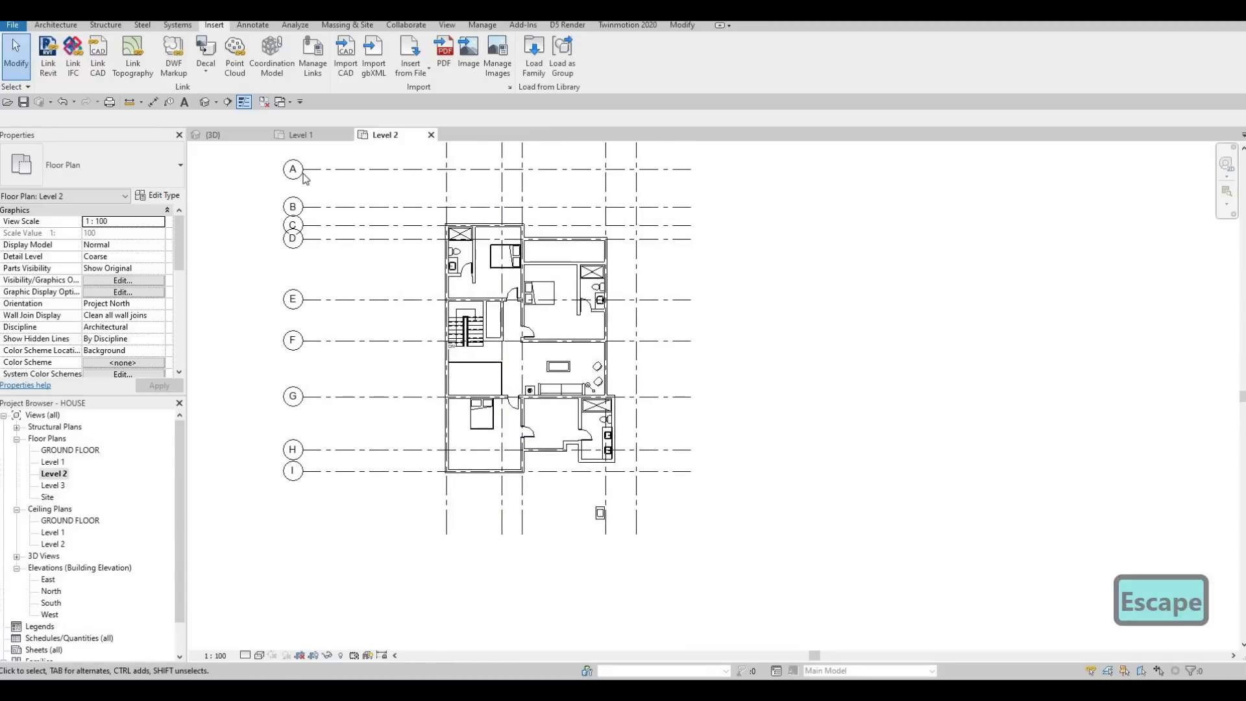
{"action": "left_click", "coordinate": [314, 136]}
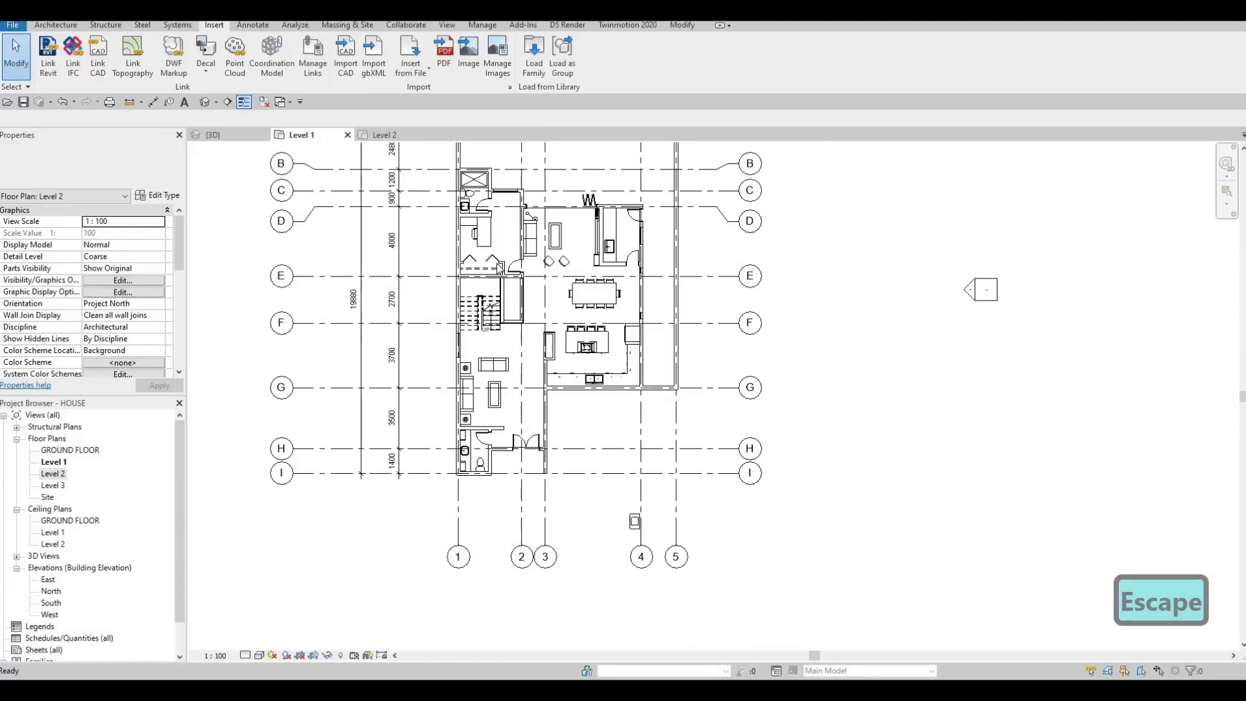
{"action": "left_click", "coordinate": [508, 243]}
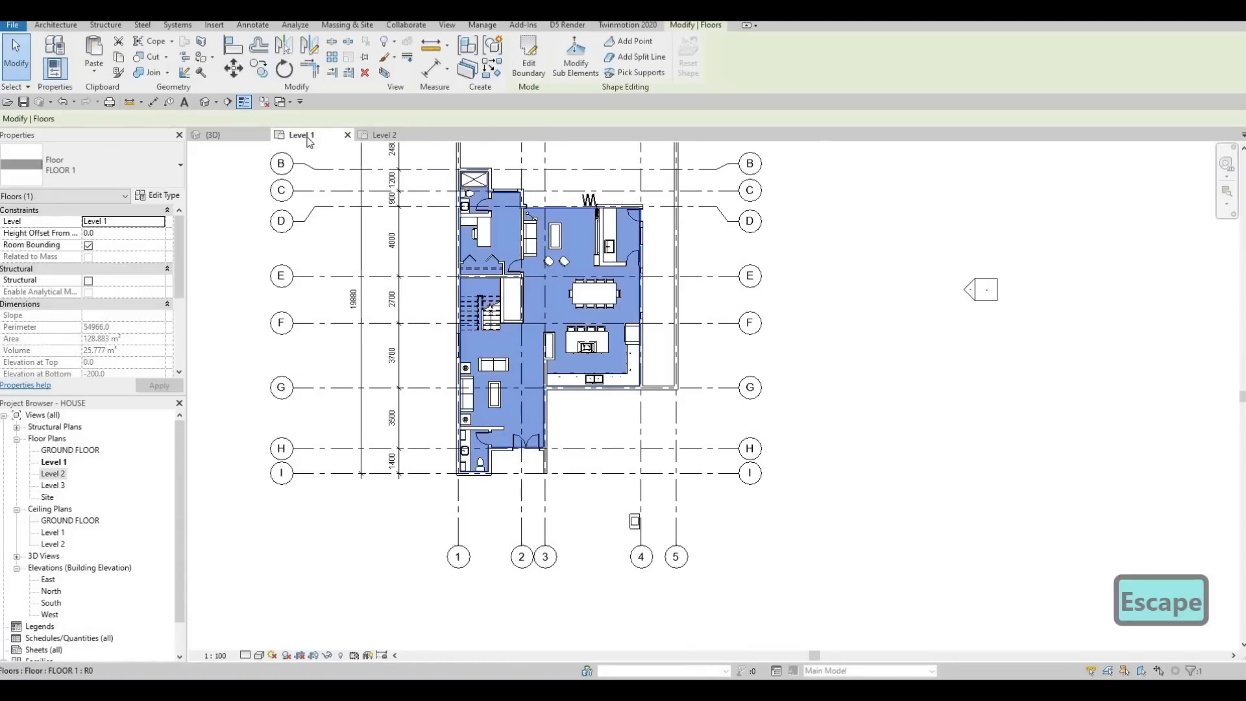
{"action": "key", "text": "Escape"}
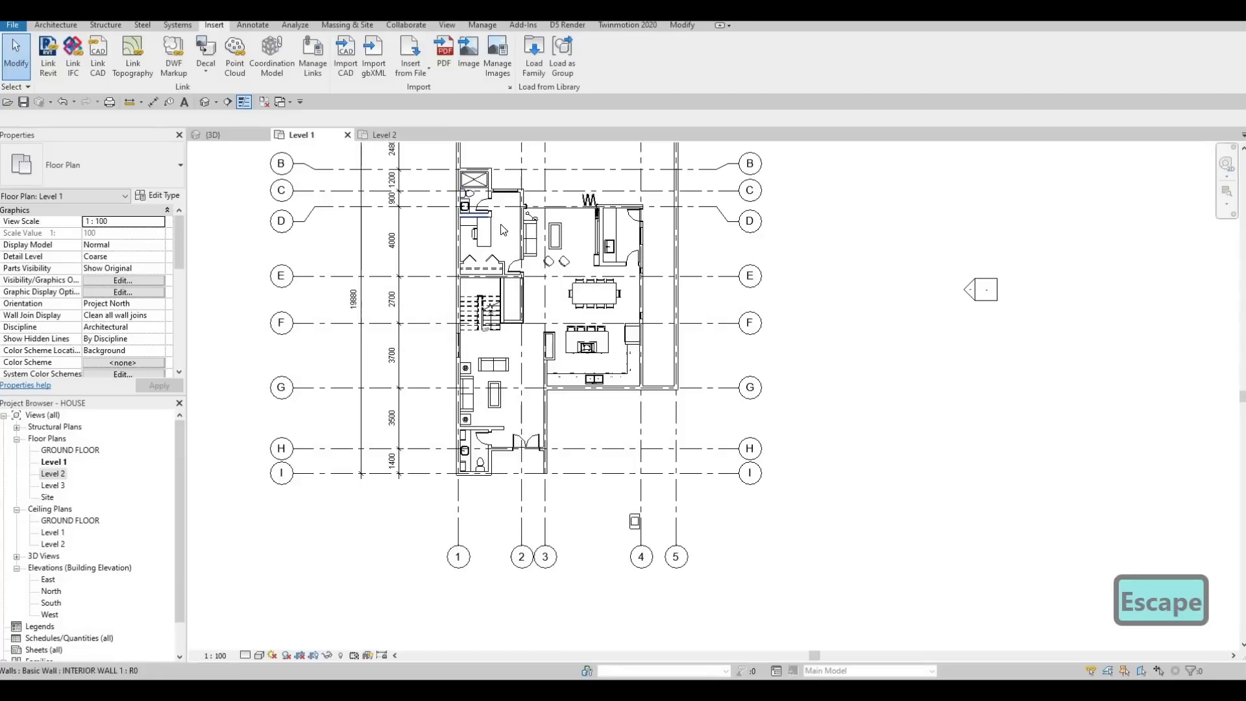
{"action": "middle_click_drag", "start_coordinate": [510, 208], "coordinate": [503, 248]}
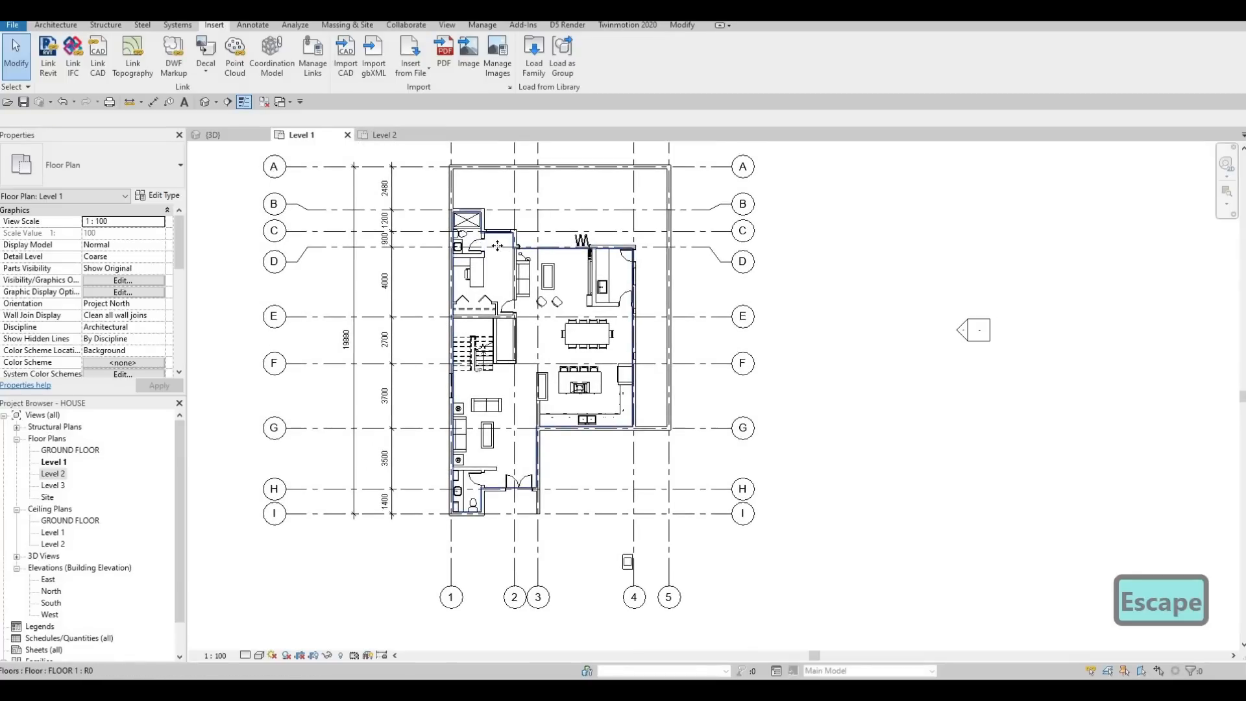
{"action": "left_click", "coordinate": [497, 245]}
{"action": "scroll", "coordinate": [496, 246], "scroll_direction": "up", "scroll_amount": 4}
{"action": "key", "text": "Escape"}
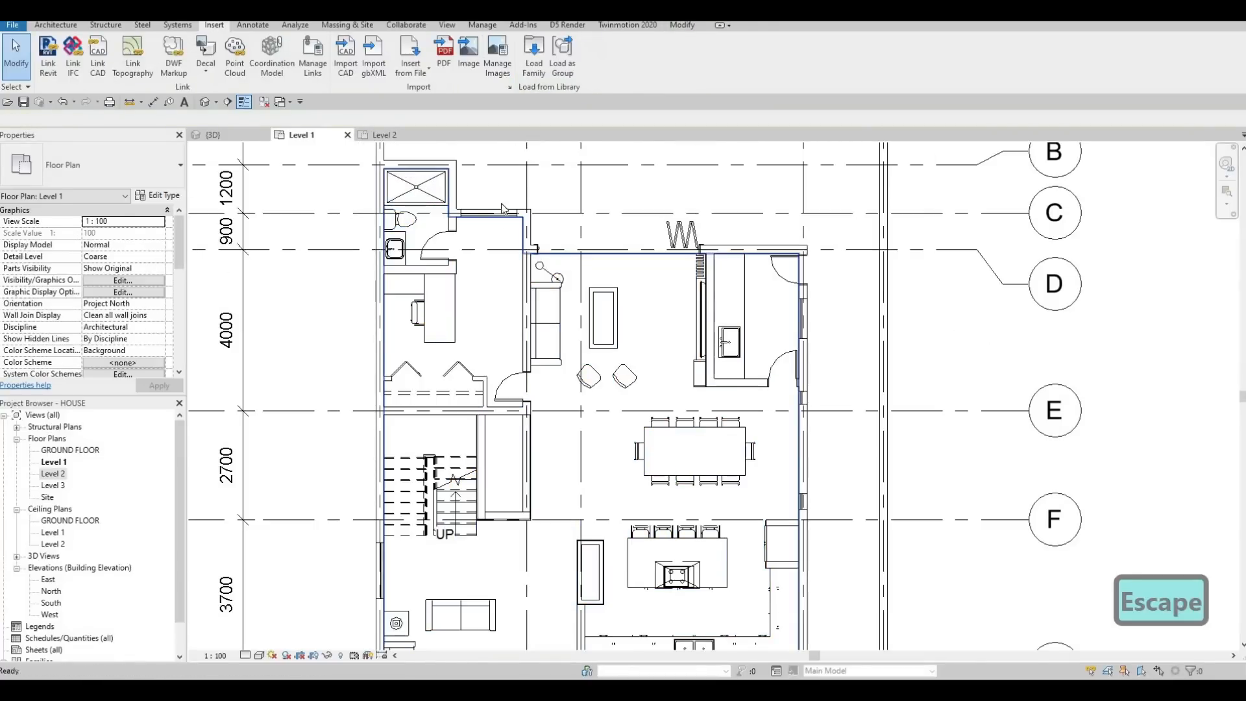
{"action": "key", "text": "Escape"}
{"action": "scroll", "coordinate": [493, 292], "scroll_direction": "down", "scroll_amount": 3}
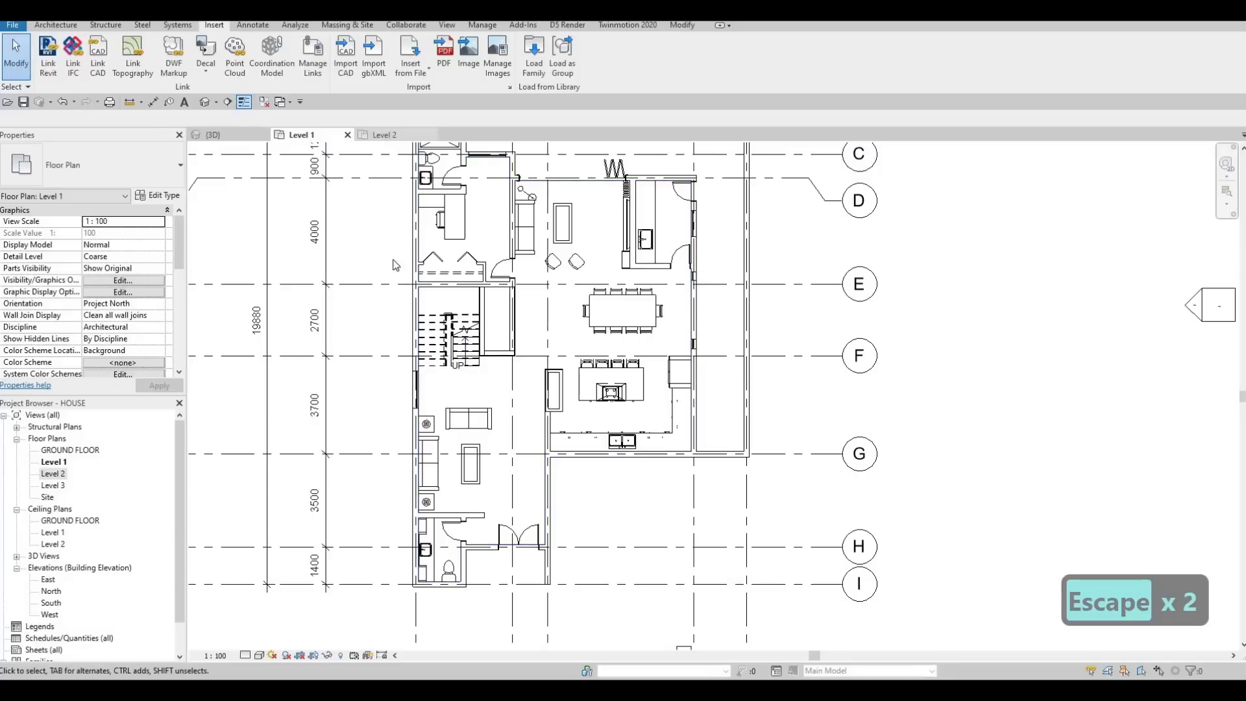
Step: Return to the Level 2 plan, start a new floor and duplicate the FLOOR 1 type as FLOOR 2
{"action": "left_click", "coordinate": [382, 136]}
{"action": "key", "text": "Escape"}
{"action": "middle_click_drag", "start_coordinate": [485, 295], "coordinate": [466, 287]}
{"action": "scroll", "coordinate": [466, 287], "scroll_direction": "up", "scroll_amount": 2}
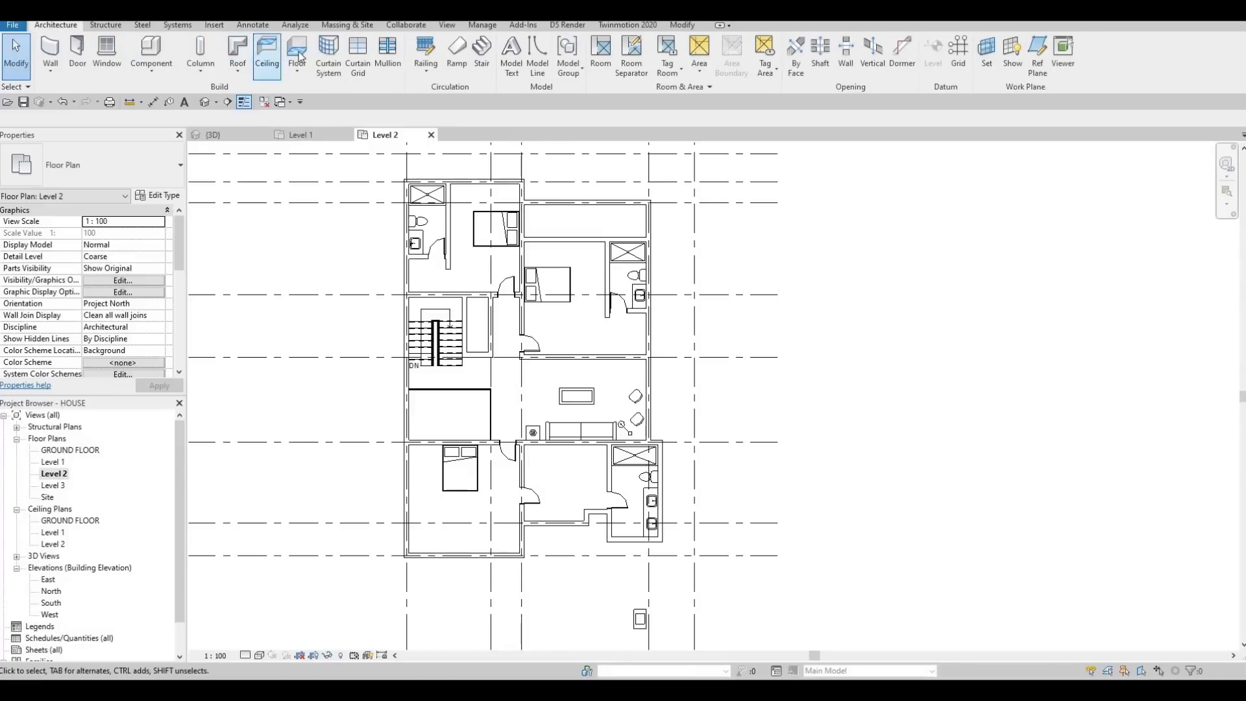
{"action": "left_click", "coordinate": [296, 57]}
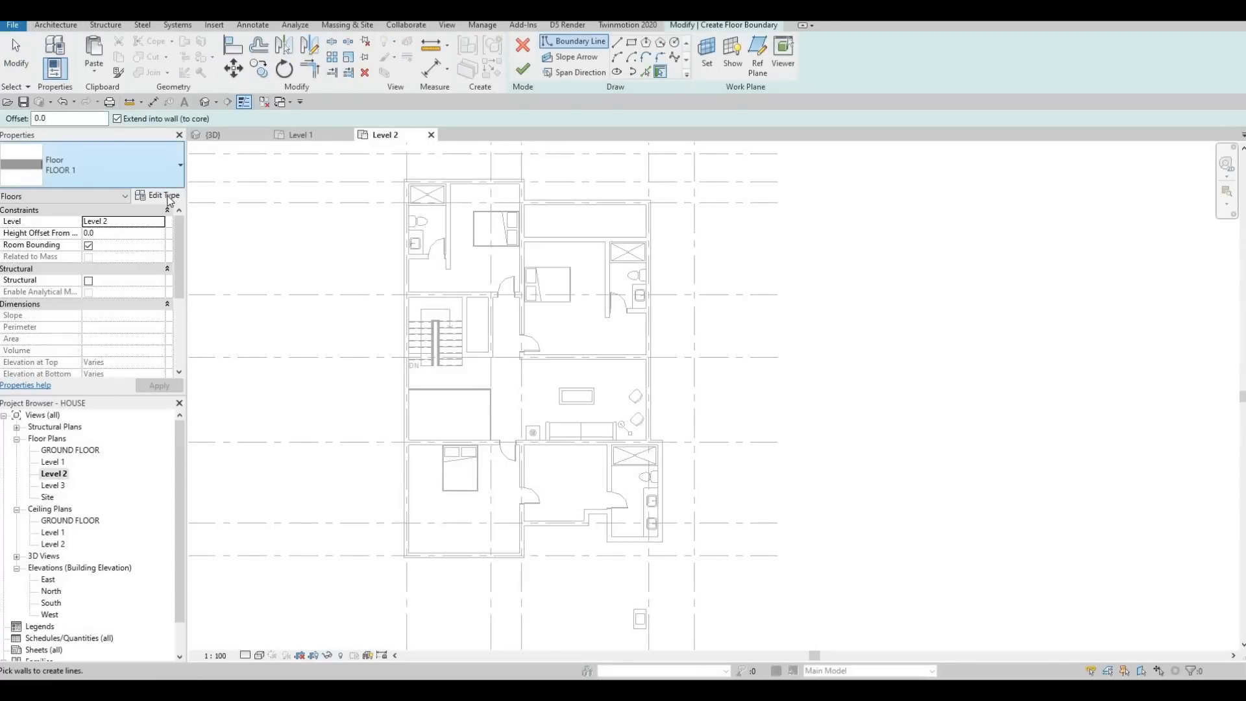
{"action": "left_click", "coordinate": [159, 196]}
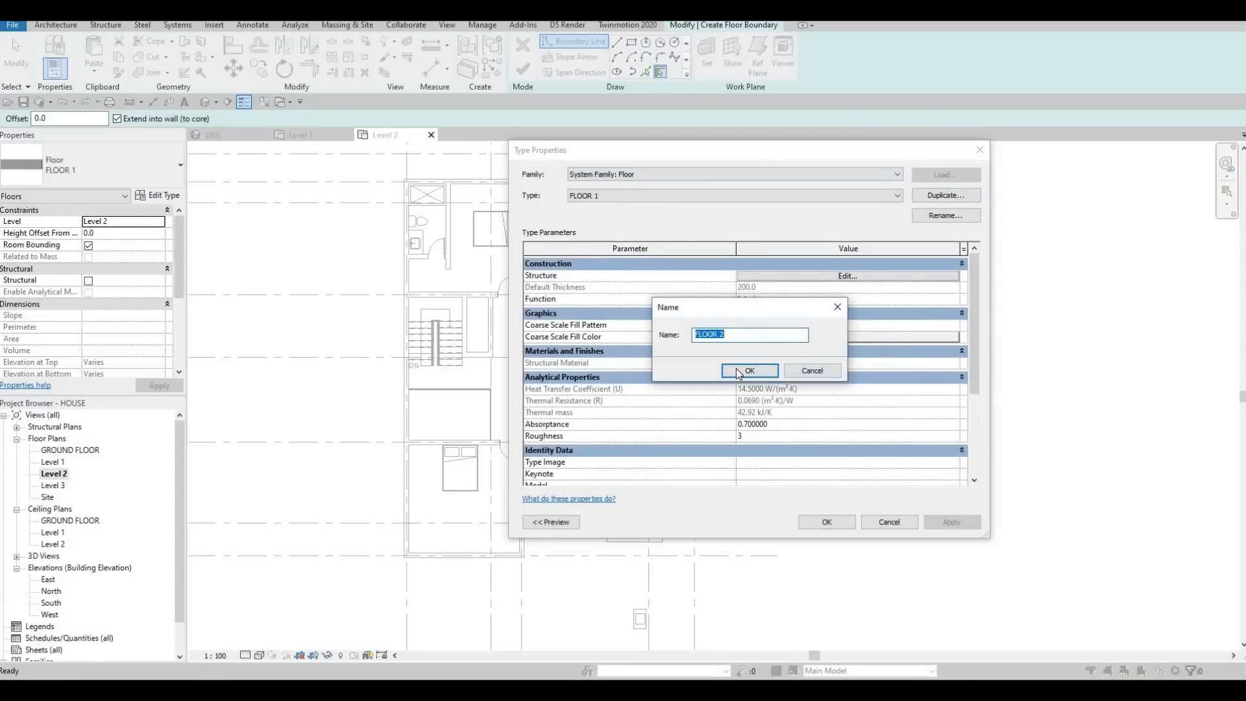
{"action": "left_click", "coordinate": [744, 370]}
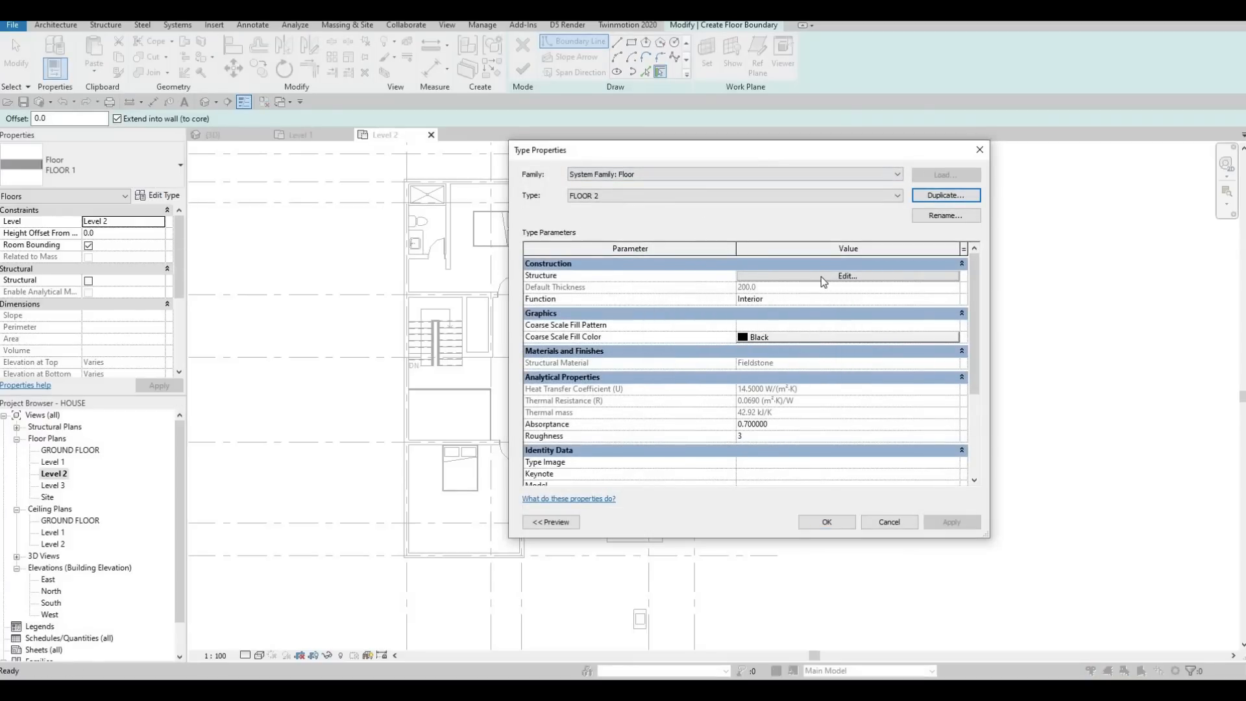
Step: Edit FLOOR 2's structure and browse the materials for its structural layer to the Wood category of the AEC Materials library
{"action": "left_click", "coordinate": [820, 276]}
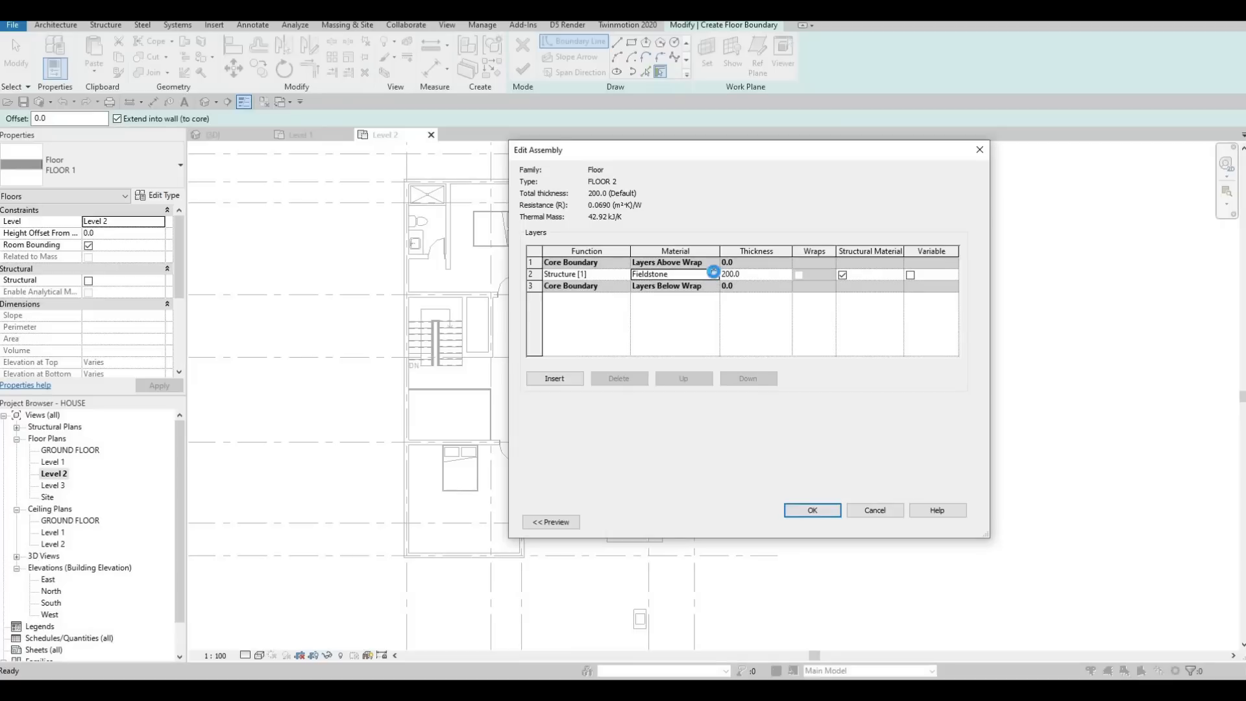
{"action": "left_click", "coordinate": [714, 275]}
{"action": "scroll", "coordinate": [440, 248], "scroll_direction": "down", "scroll_amount": 5}
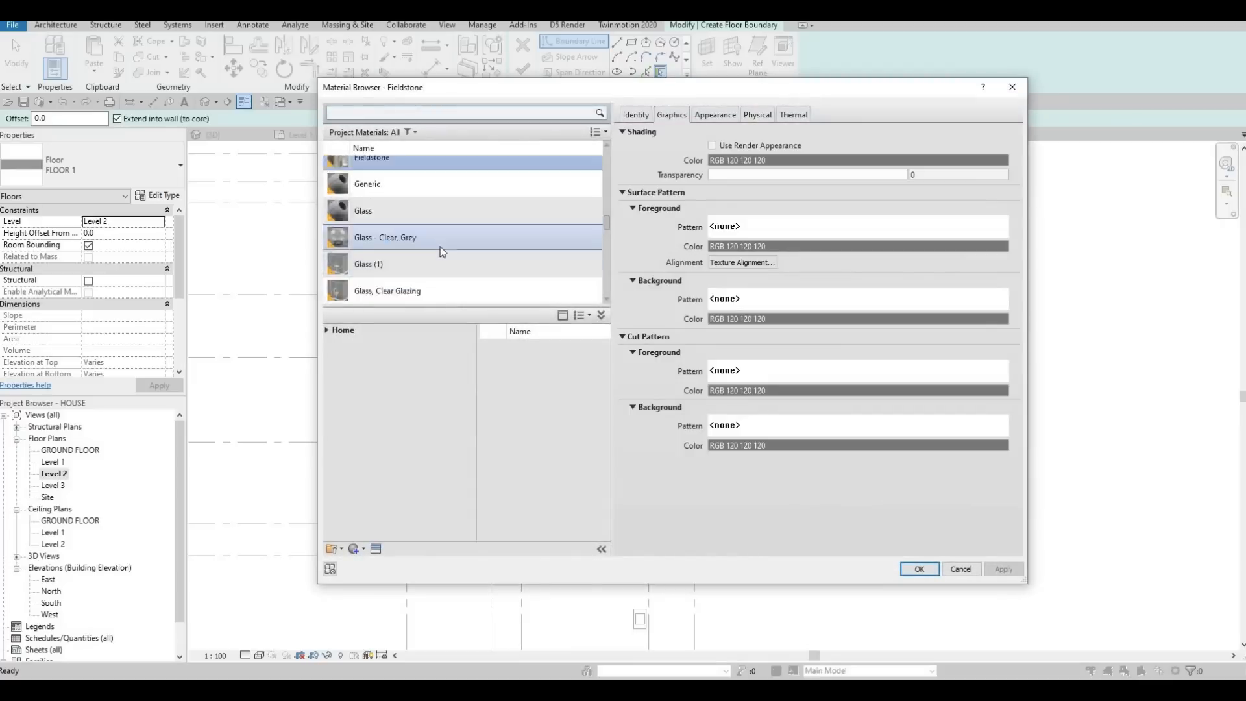
{"action": "scroll", "coordinate": [438, 246], "scroll_direction": "down", "scroll_amount": 5}
{"action": "scroll", "coordinate": [357, 295], "scroll_direction": "down", "scroll_amount": 5}
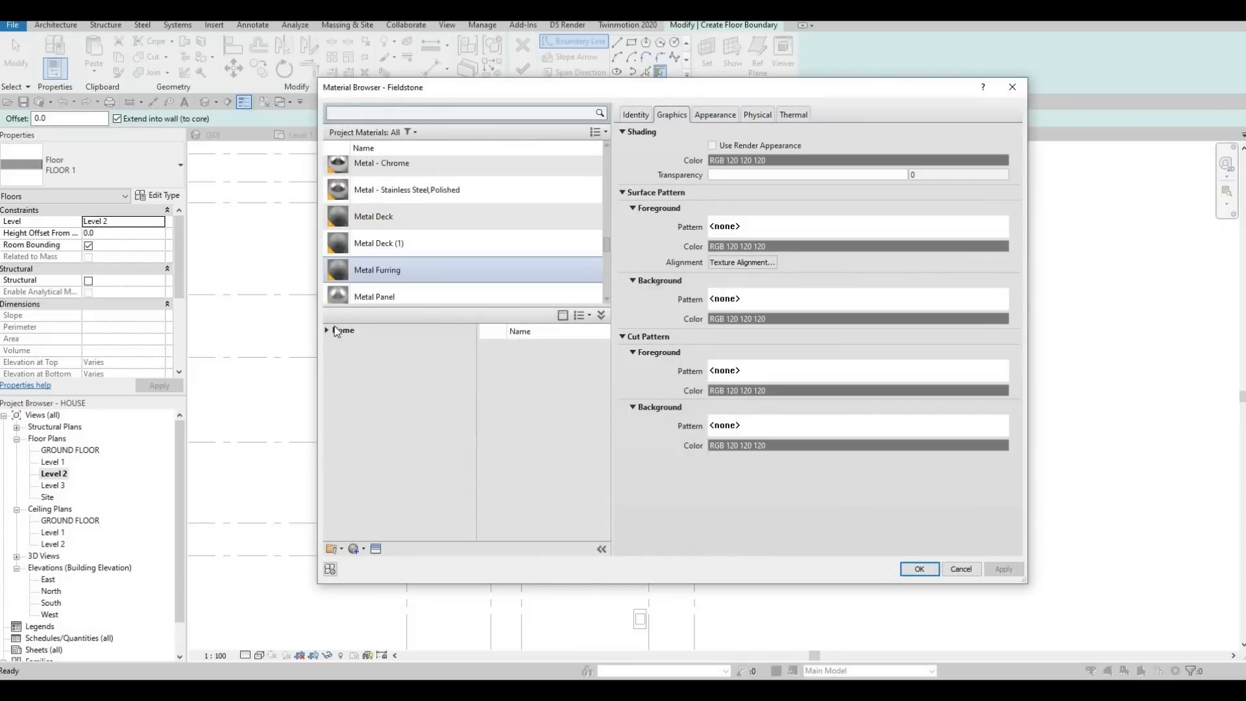
{"action": "left_click", "coordinate": [333, 329]}
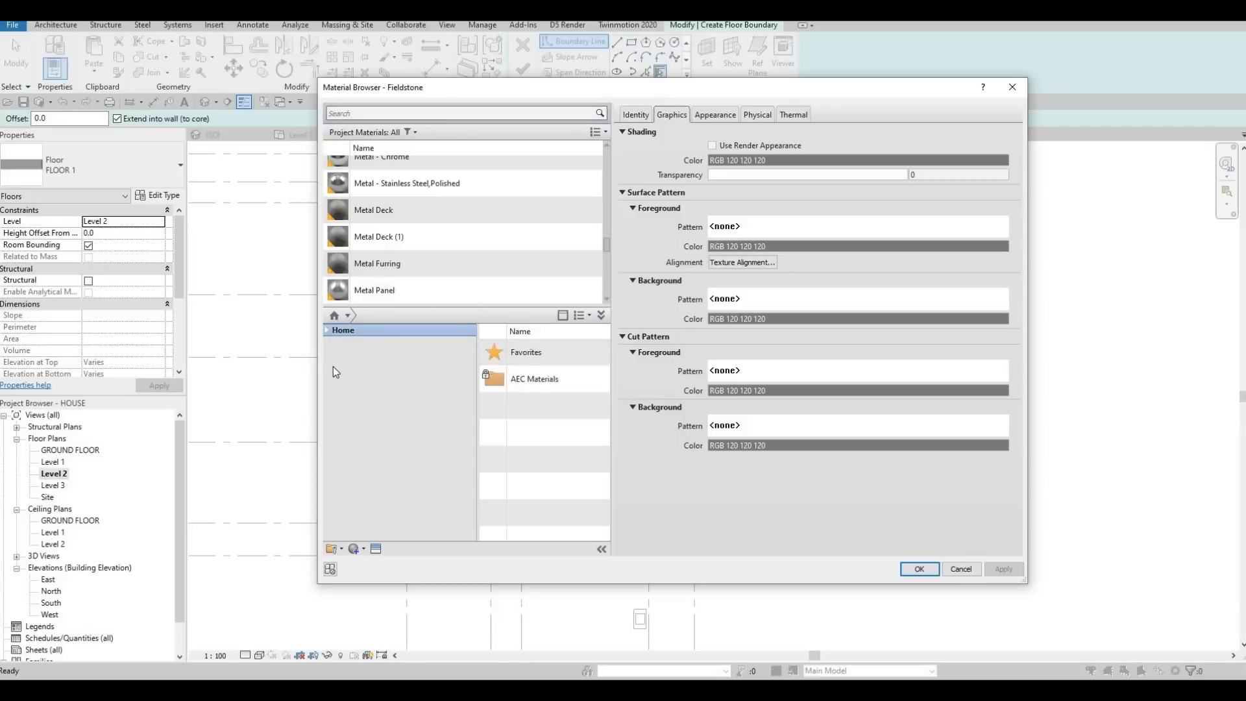
{"action": "left_click", "coordinate": [333, 354]}
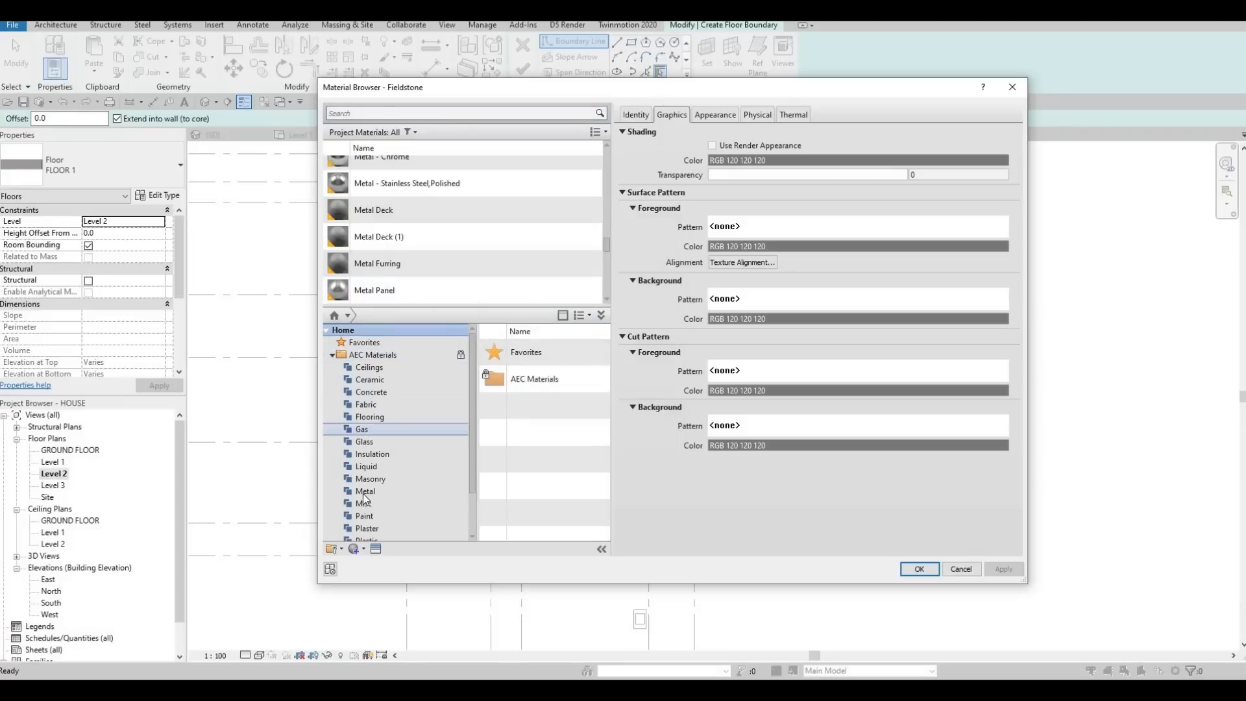
{"action": "scroll", "coordinate": [368, 503], "scroll_direction": "down", "scroll_amount": 2}
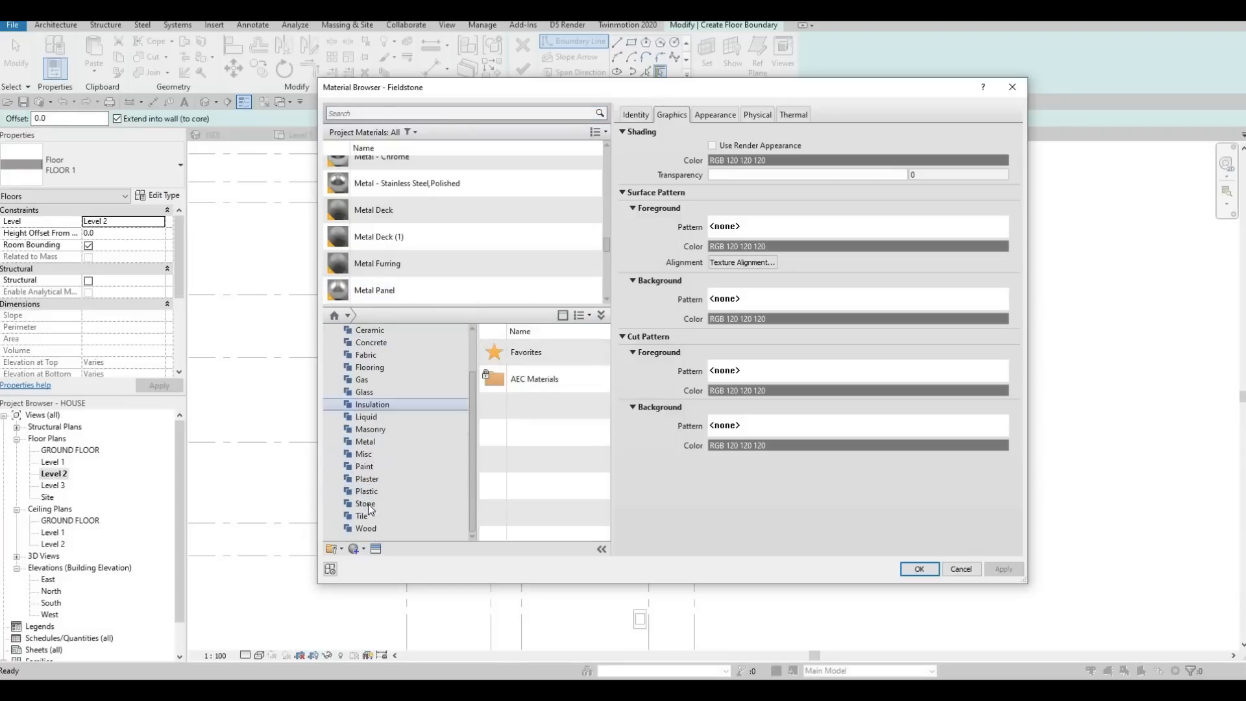
{"action": "left_click", "coordinate": [366, 528]}
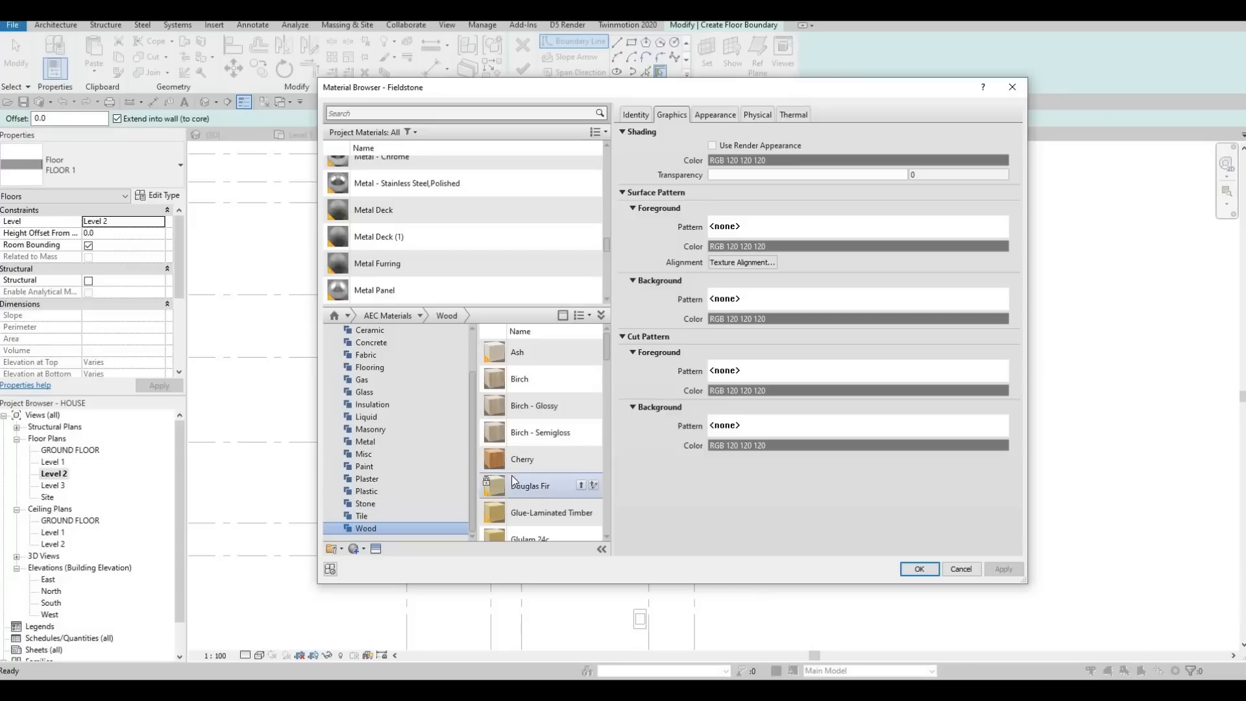
Step: Assign the Mahogany material to FLOOR 2's structural layer and accept the new type
{"action": "scroll", "coordinate": [519, 479], "scroll_direction": "down", "scroll_amount": 2}
{"action": "scroll", "coordinate": [570, 473], "scroll_direction": "up", "scroll_amount": 3}
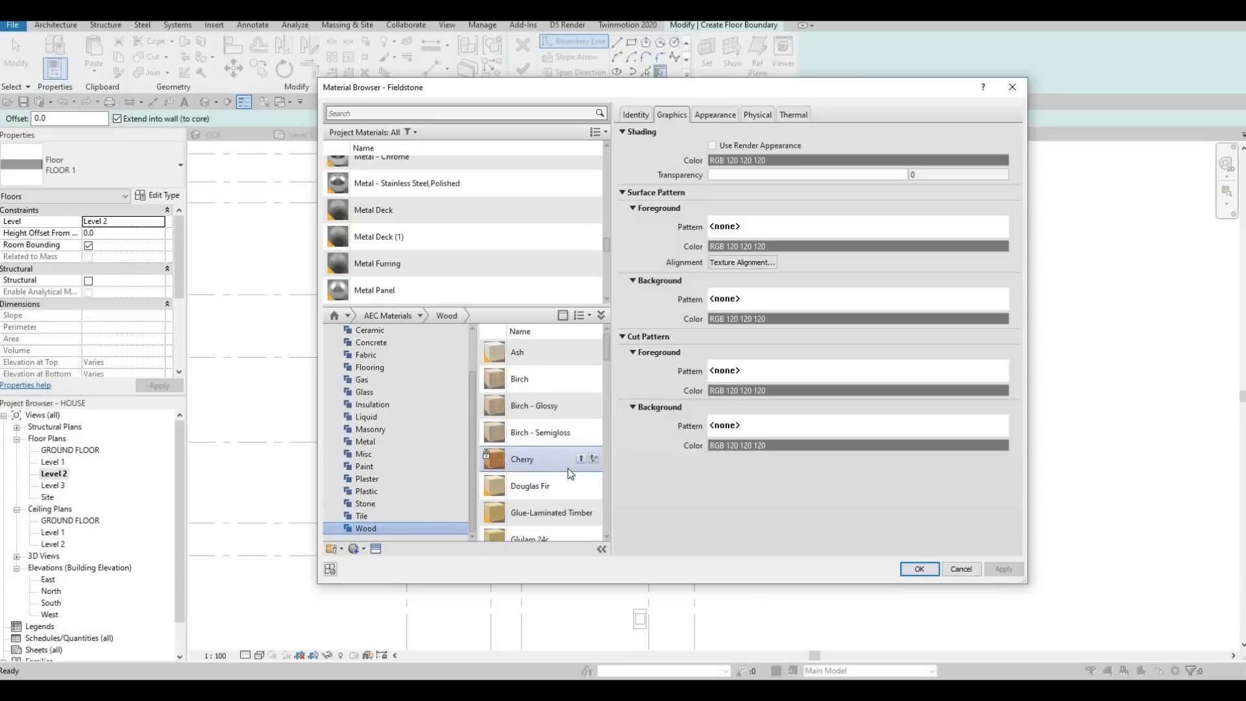
{"action": "scroll", "coordinate": [568, 487], "scroll_direction": "down", "scroll_amount": 3}
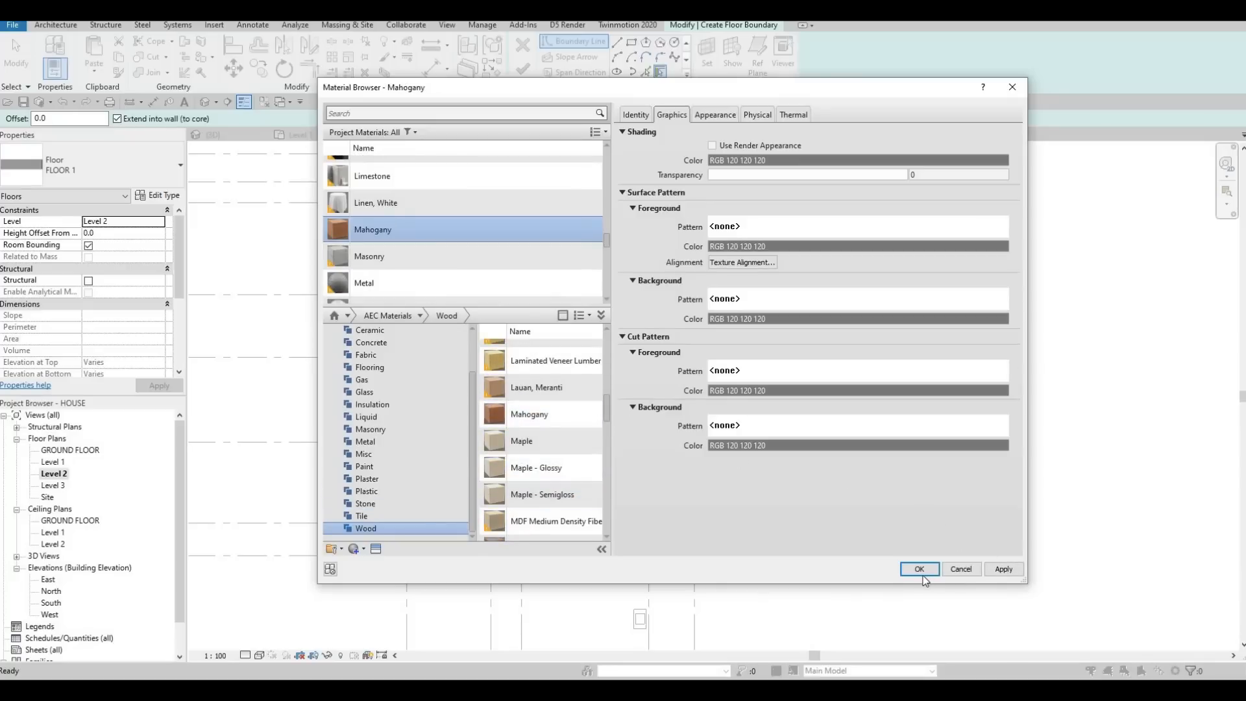
{"action": "left_click", "coordinate": [923, 571]}
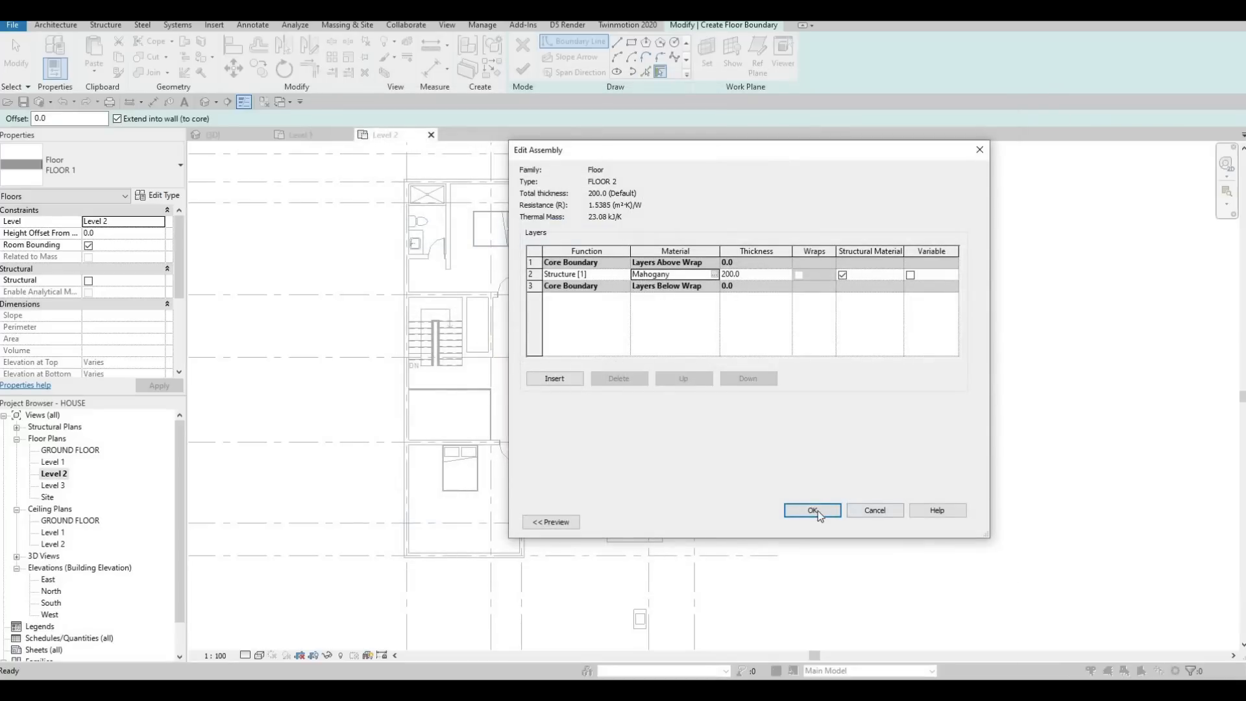
{"action": "left_click", "coordinate": [815, 510]}
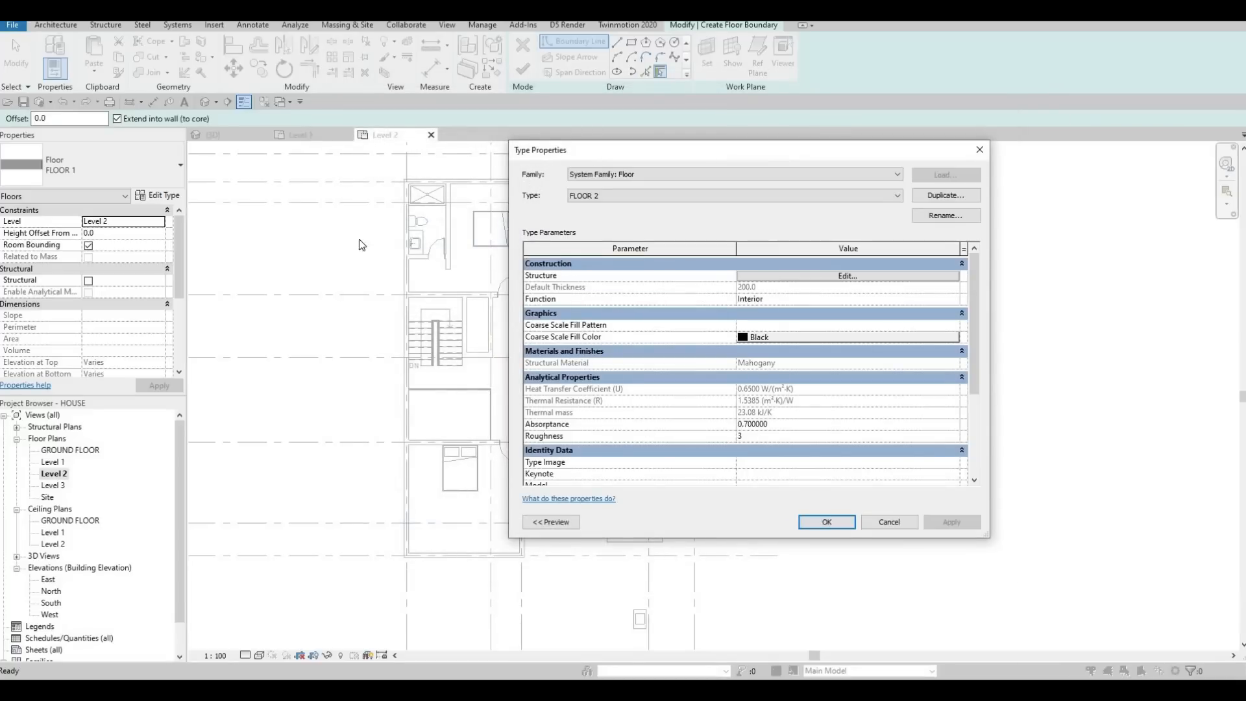
{"action": "key", "text": "Return"}
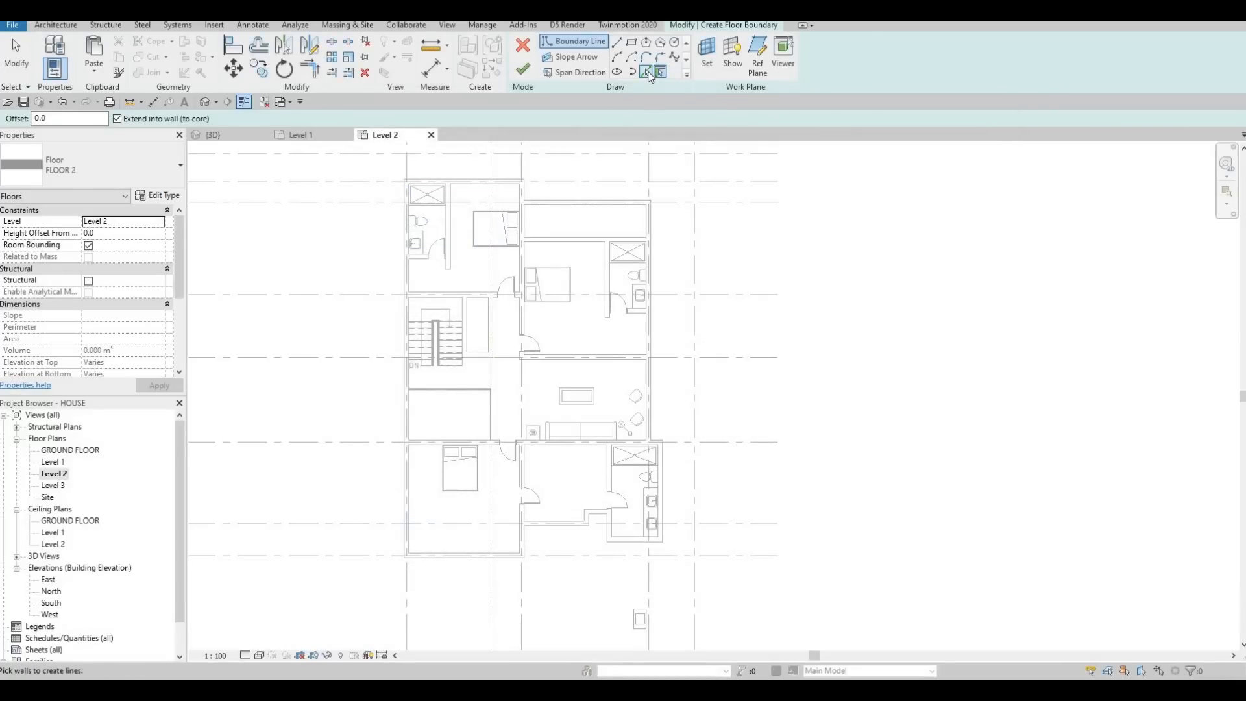
Step: Using Pick Lines, add the inner faces of the northwest and northeast bedrooms' north and east walls to the floor boundary
{"action": "left_click", "coordinate": [646, 72]}
{"action": "scroll", "coordinate": [500, 264], "scroll_direction": "down", "scroll_amount": 1}
{"action": "middle_click_drag", "start_coordinate": [500, 265], "coordinate": [483, 318]}
{"action": "scroll", "coordinate": [477, 251], "scroll_direction": "up", "scroll_amount": 3}
{"action": "left_click", "coordinate": [477, 251]}
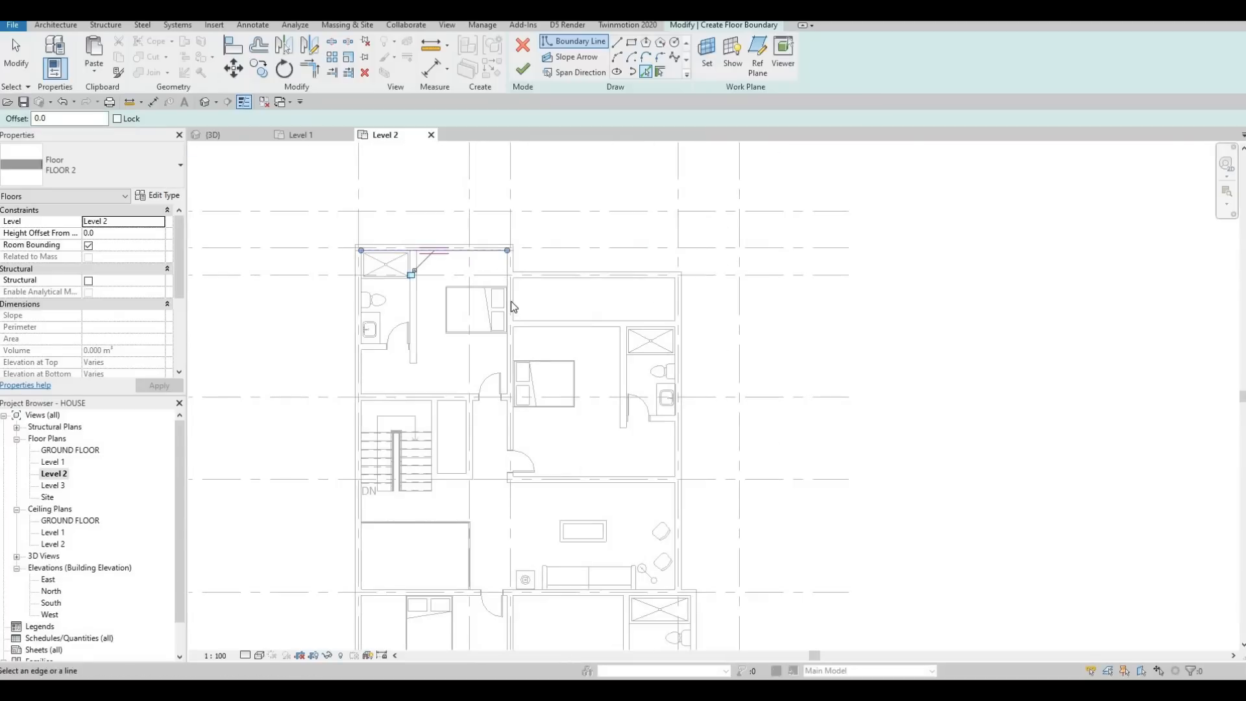
{"action": "scroll", "coordinate": [508, 266], "scroll_direction": "up", "scroll_amount": 4}
{"action": "left_click", "coordinate": [508, 266]}
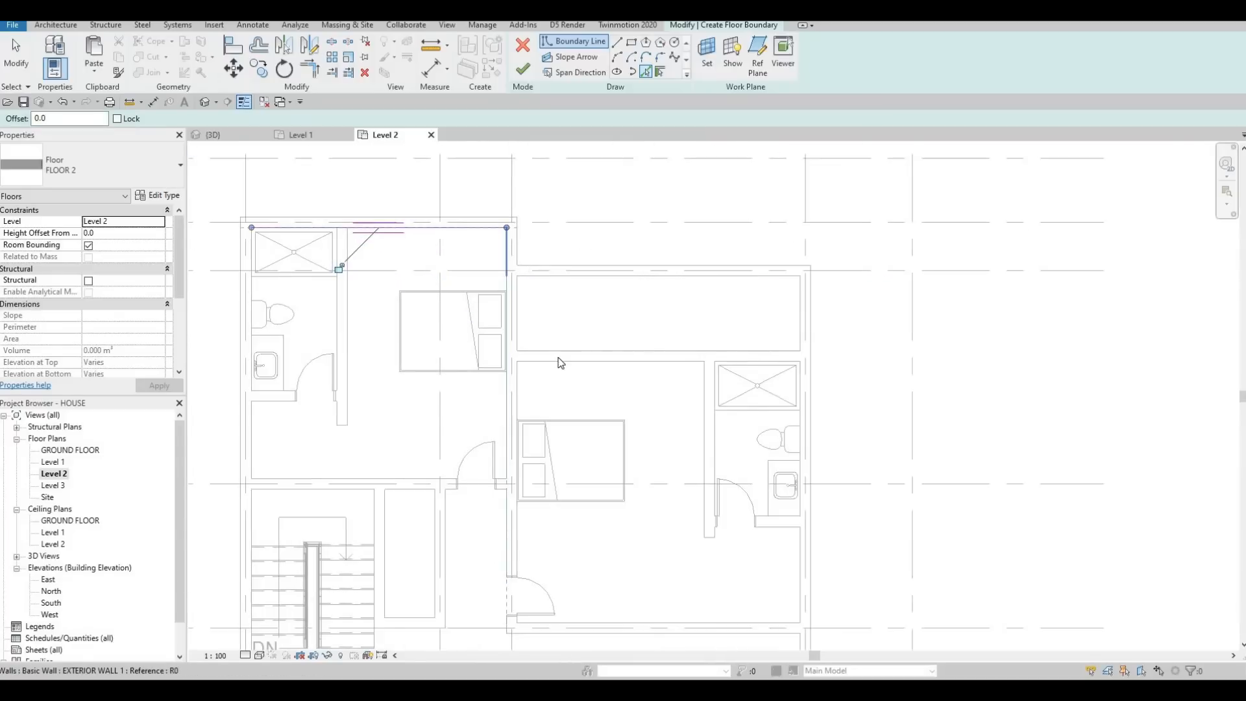
{"action": "left_click", "coordinate": [594, 361]}
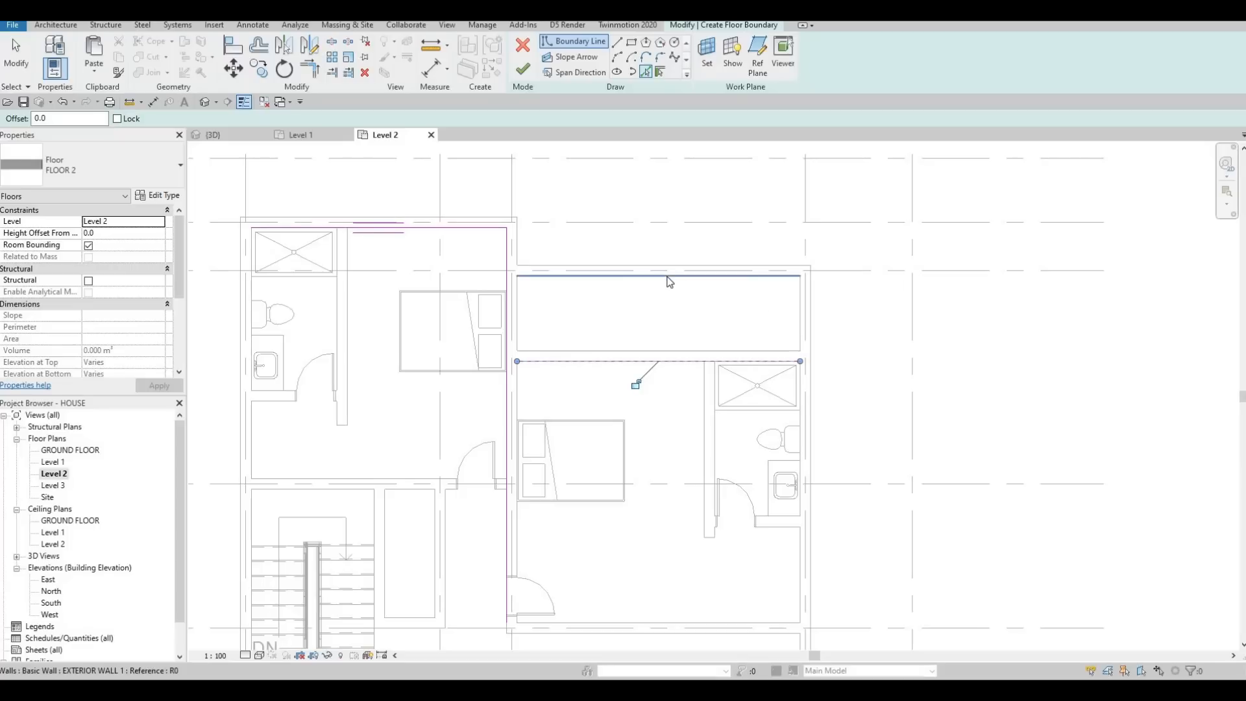
{"action": "scroll", "coordinate": [800, 422], "scroll_direction": "up", "scroll_amount": 2}
{"action": "left_click", "coordinate": [801, 415]}
{"action": "scroll", "coordinate": [483, 201], "scroll_direction": "down", "scroll_amount": 1}
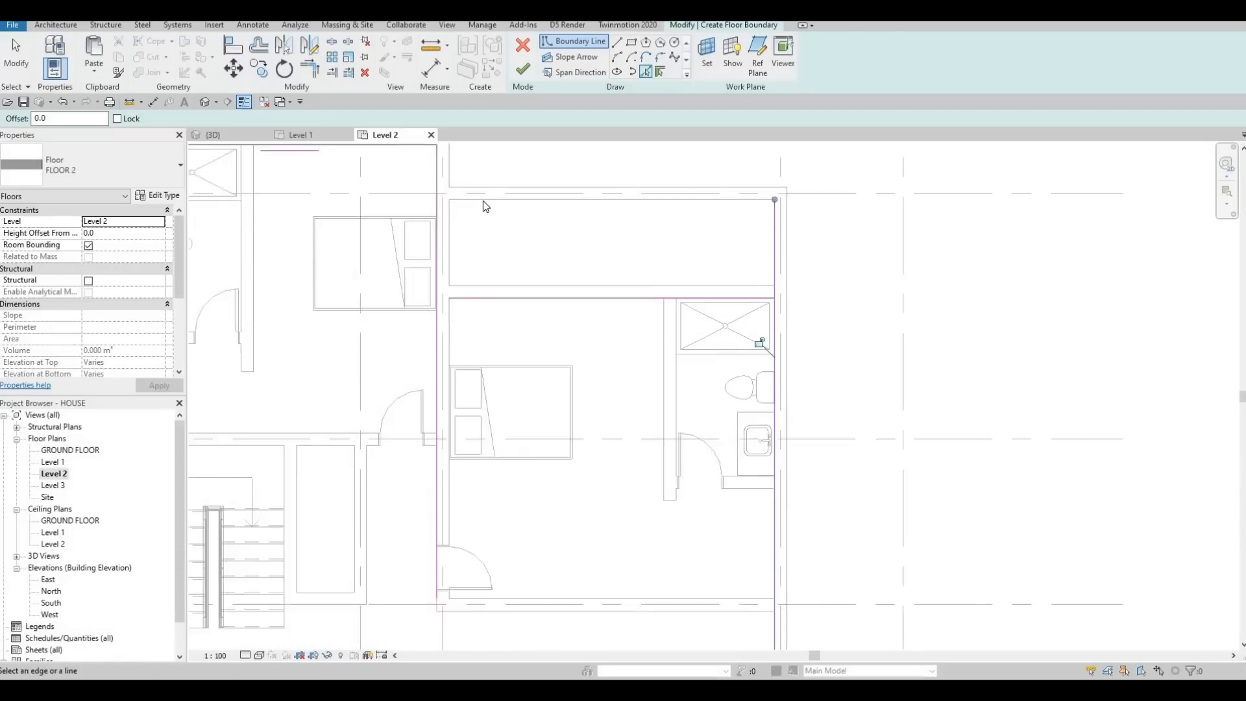
Step: Add the inner faces of the southeast bathroom's north and east walls to the floor boundary
{"action": "scroll", "coordinate": [483, 201], "scroll_direction": "down", "scroll_amount": 1}
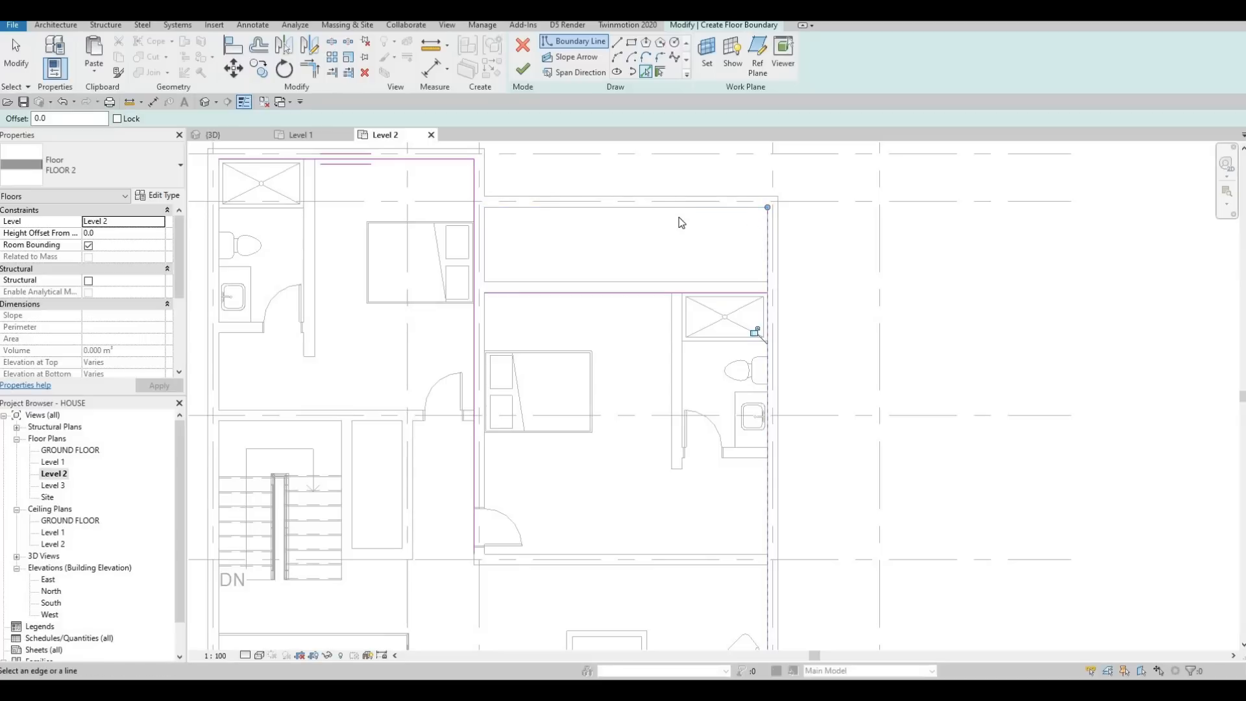
{"action": "scroll", "coordinate": [714, 440], "scroll_direction": "down", "scroll_amount": 2}
{"action": "middle_click_drag", "start_coordinate": [714, 440], "coordinate": [695, 316]}
{"action": "scroll", "coordinate": [598, 146], "scroll_direction": "down", "scroll_amount": 1}
{"action": "middle_click_drag", "start_coordinate": [598, 146], "coordinate": [611, 224]}
{"action": "scroll", "coordinate": [610, 224], "scroll_direction": "up", "scroll_amount": 2}
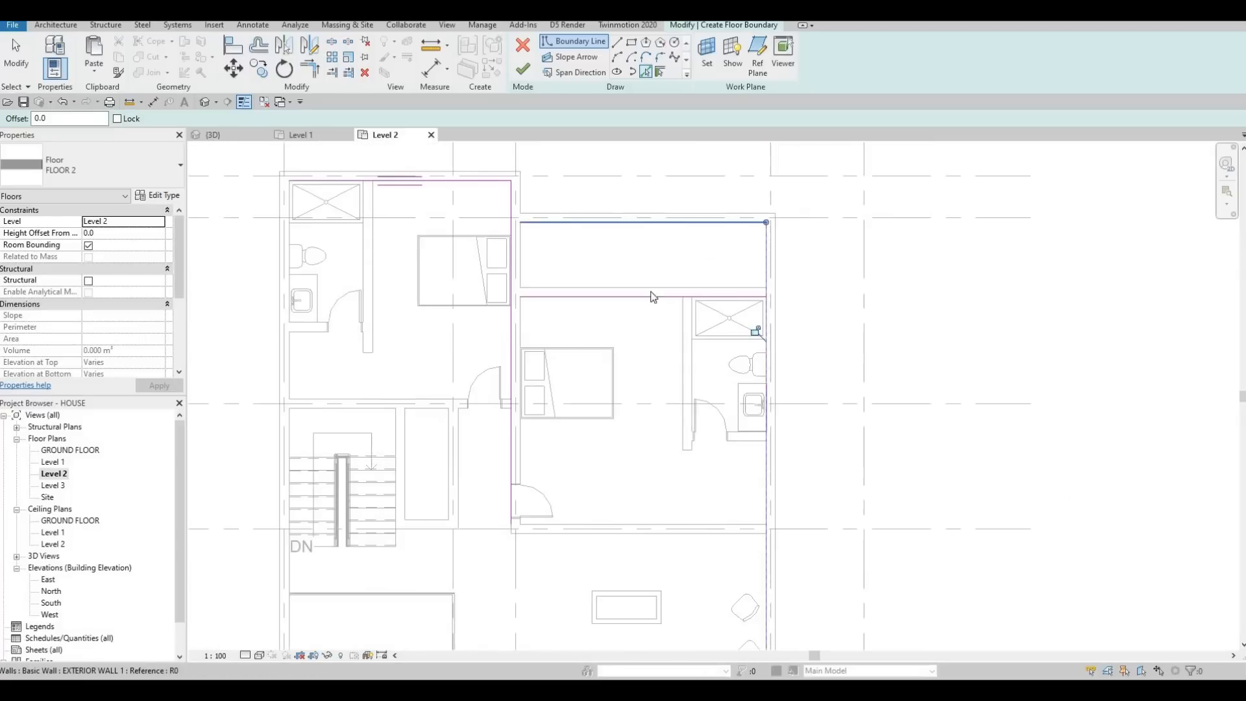
{"action": "middle_click_drag", "start_coordinate": [727, 347], "coordinate": [710, 257]}
{"action": "scroll", "coordinate": [710, 256], "scroll_direction": "down", "scroll_amount": 2}
{"action": "middle_click_drag", "start_coordinate": [737, 383], "coordinate": [743, 316]}
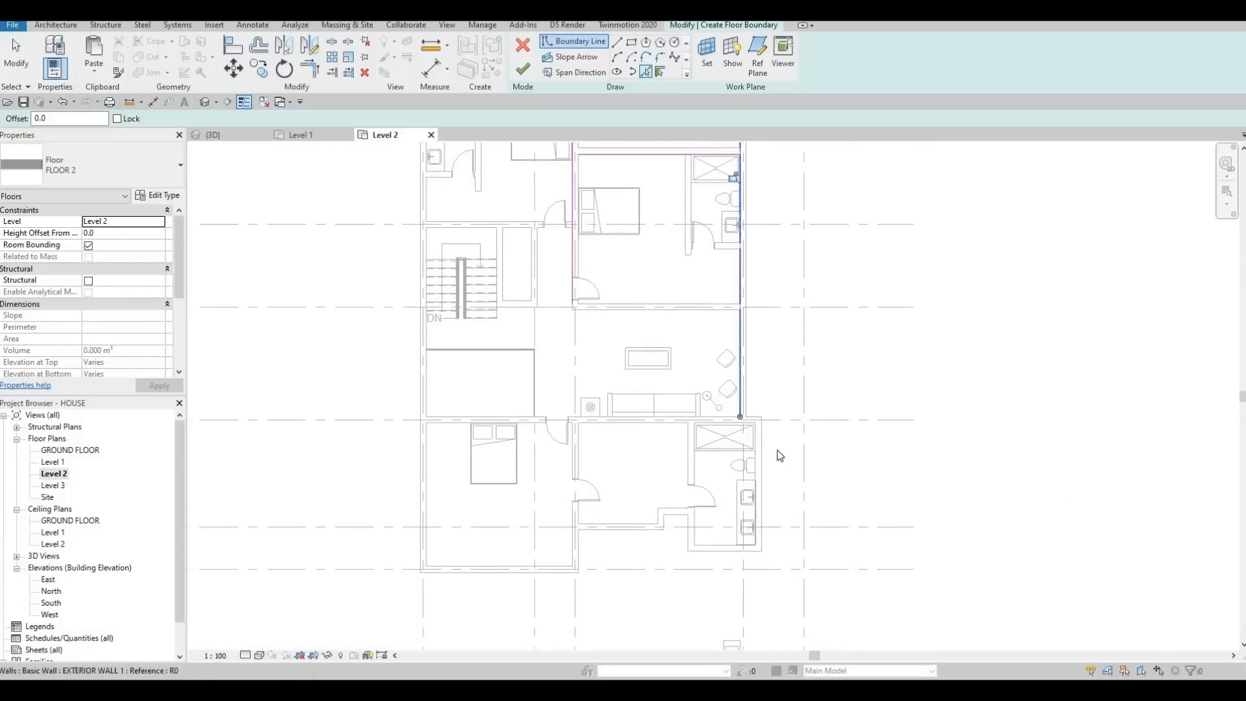
{"action": "scroll", "coordinate": [751, 440], "scroll_direction": "up", "scroll_amount": 1}
{"action": "scroll", "coordinate": [752, 440], "scroll_direction": "up", "scroll_amount": 4}
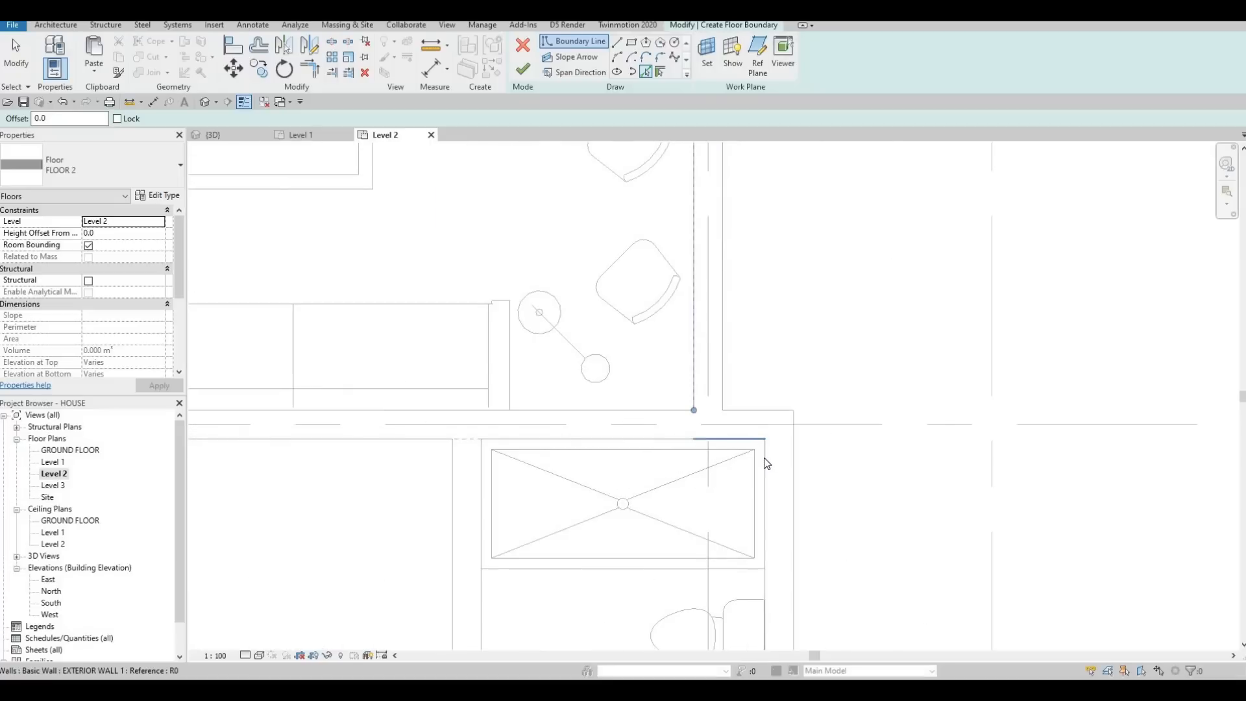
{"action": "left_click", "coordinate": [757, 440]}
{"action": "left_click", "coordinate": [765, 458]}
{"action": "scroll", "coordinate": [749, 413], "scroll_direction": "down", "scroll_amount": 5}
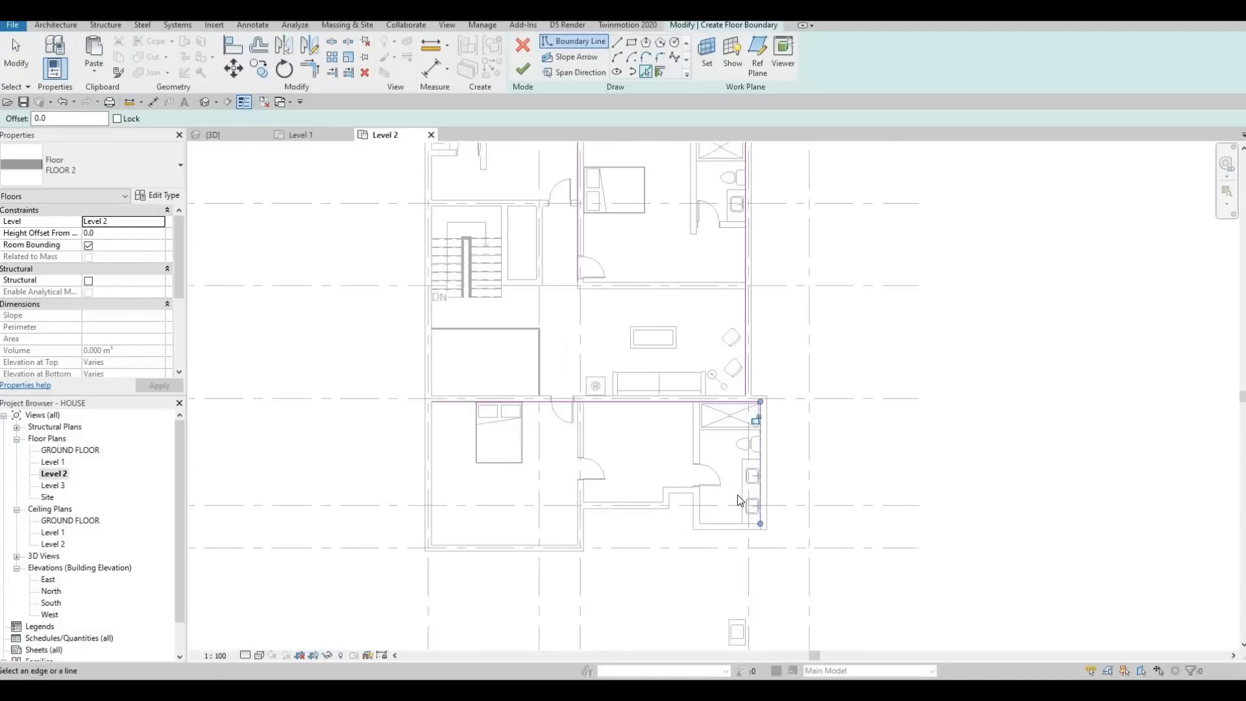
Step: Continue the floor boundary along the southeast bathroom's south and west walls and the adjoining room's stepped south wall
{"action": "scroll", "coordinate": [737, 497], "scroll_direction": "up", "scroll_amount": 2}
{"action": "left_click", "coordinate": [716, 480]}
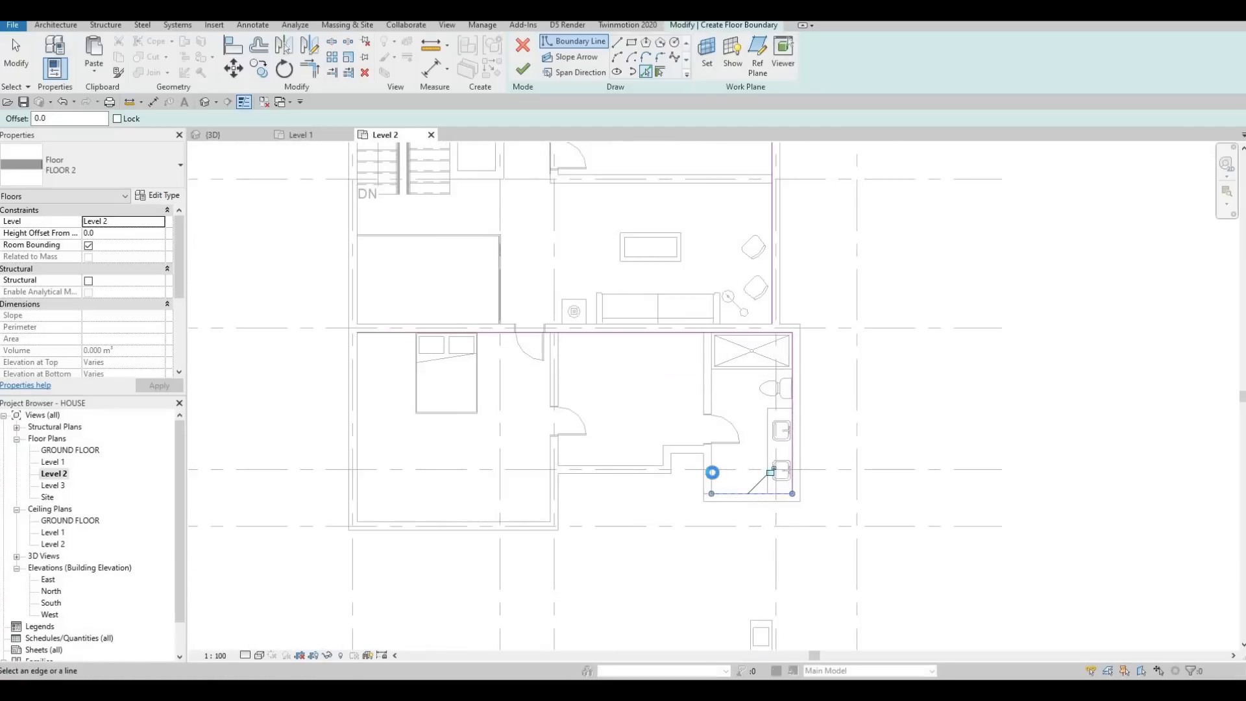
{"action": "left_click", "coordinate": [682, 449]}
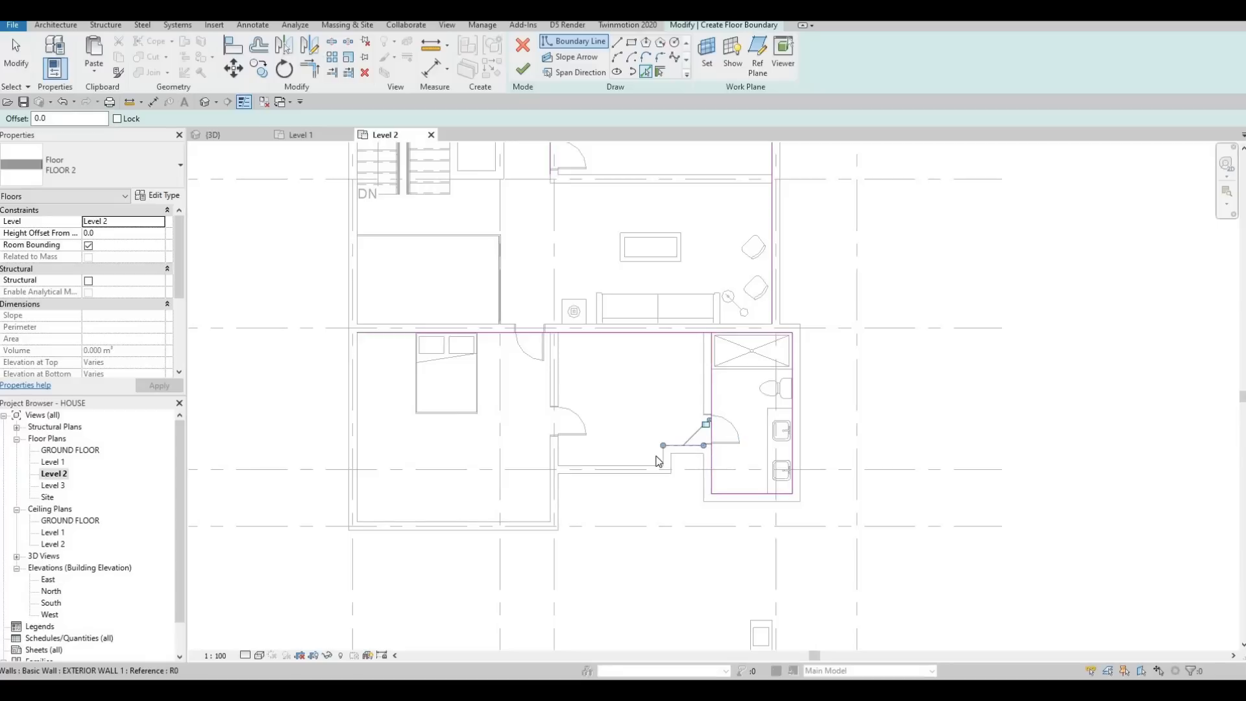
{"action": "left_click", "coordinate": [612, 470]}
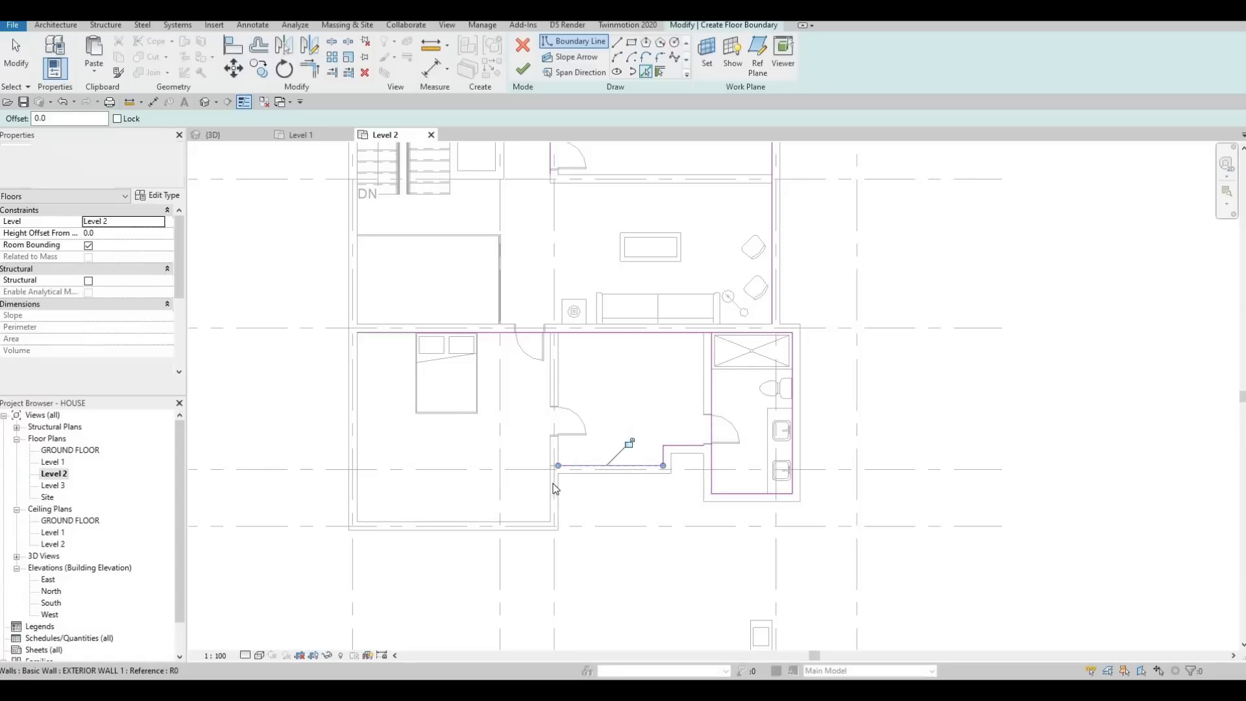
Step: Add the inner faces of the southwest bedroom's east, south and west walls to the floor boundary
{"action": "left_click", "coordinate": [529, 519]}
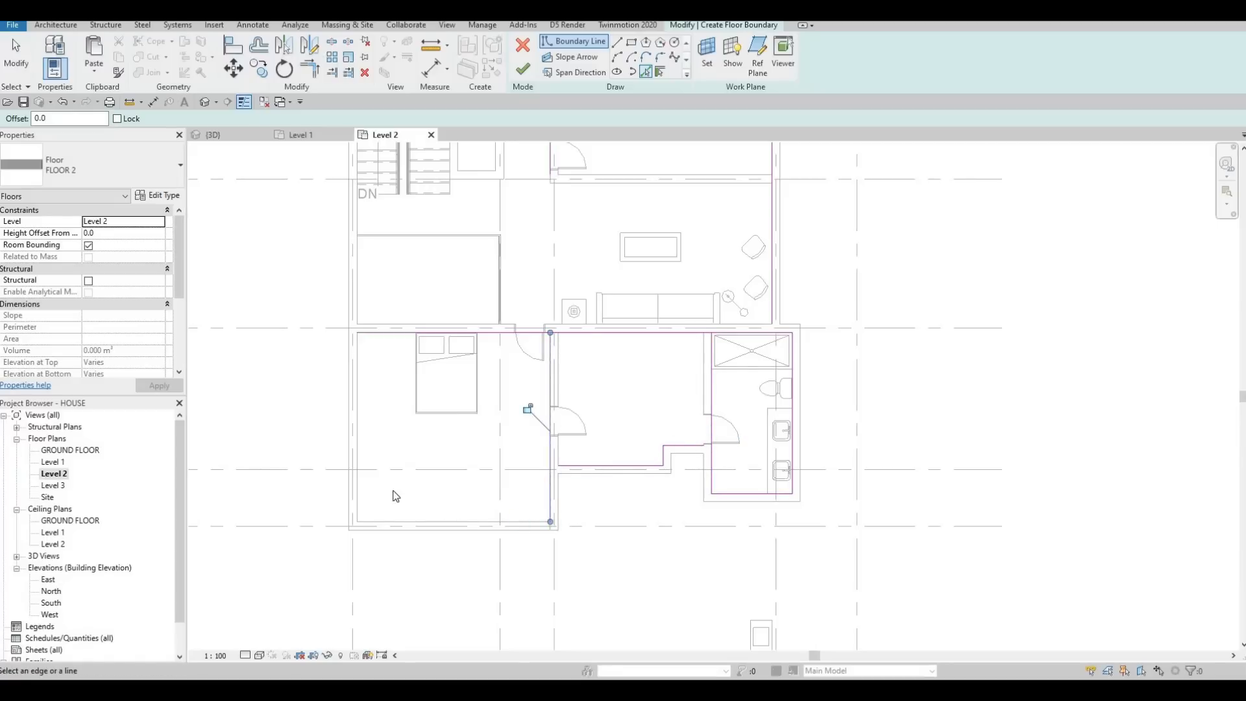
{"action": "left_click", "coordinate": [382, 522]}
{"action": "left_click", "coordinate": [358, 351]}
{"action": "scroll", "coordinate": [383, 292], "scroll_direction": "up", "scroll_amount": 1}
{"action": "mouse_move", "coordinate": [387, 422]}
{"action": "middle_mouse_down"}
{"action": "mouse_move", "coordinate": [401, 318]}
{"action": "mouse_move", "coordinate": [393, 439]}
{"action": "middle_mouse_up"}
{"action": "scroll", "coordinate": [394, 438], "scroll_direction": "down", "scroll_amount": 1}
{"action": "middle_click_drag", "start_coordinate": [392, 240], "coordinate": [383, 359]}
{"action": "scroll", "coordinate": [383, 222], "scroll_direction": "up", "scroll_amount": 1}
{"action": "key", "text": "Escape"}
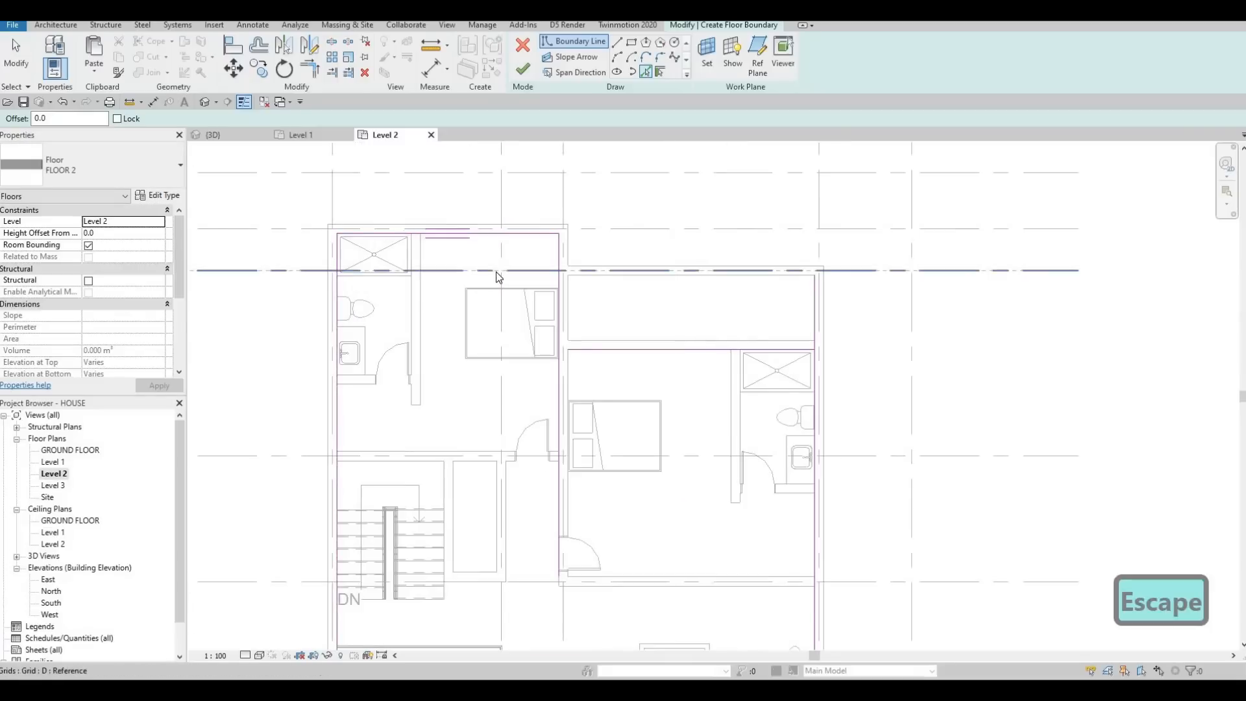
{"action": "key", "text": "Escape"}
Step: Trim the northeast bedroom's north boundary line into corners with the northwest bedroom's east line and the house's east line
{"action": "key", "text": "t"}
{"action": "key", "text": "r"}
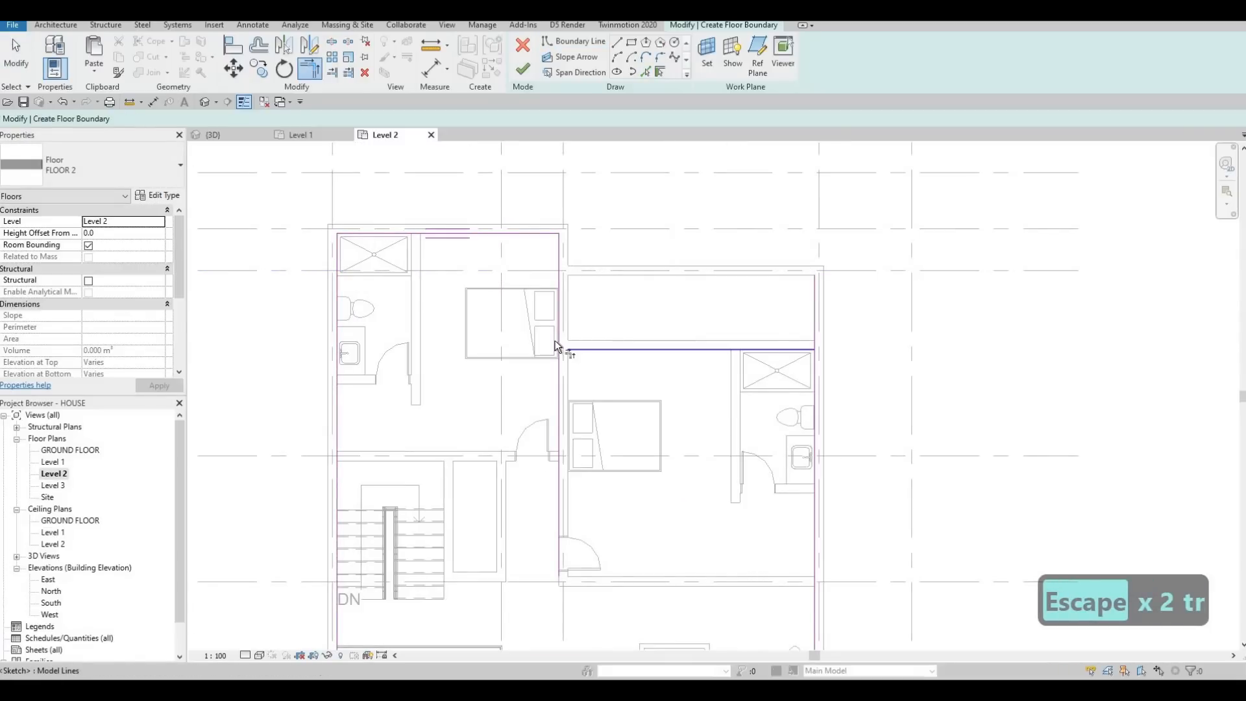
{"action": "left_click", "coordinate": [555, 340]}
{"action": "left_click", "coordinate": [570, 351]}
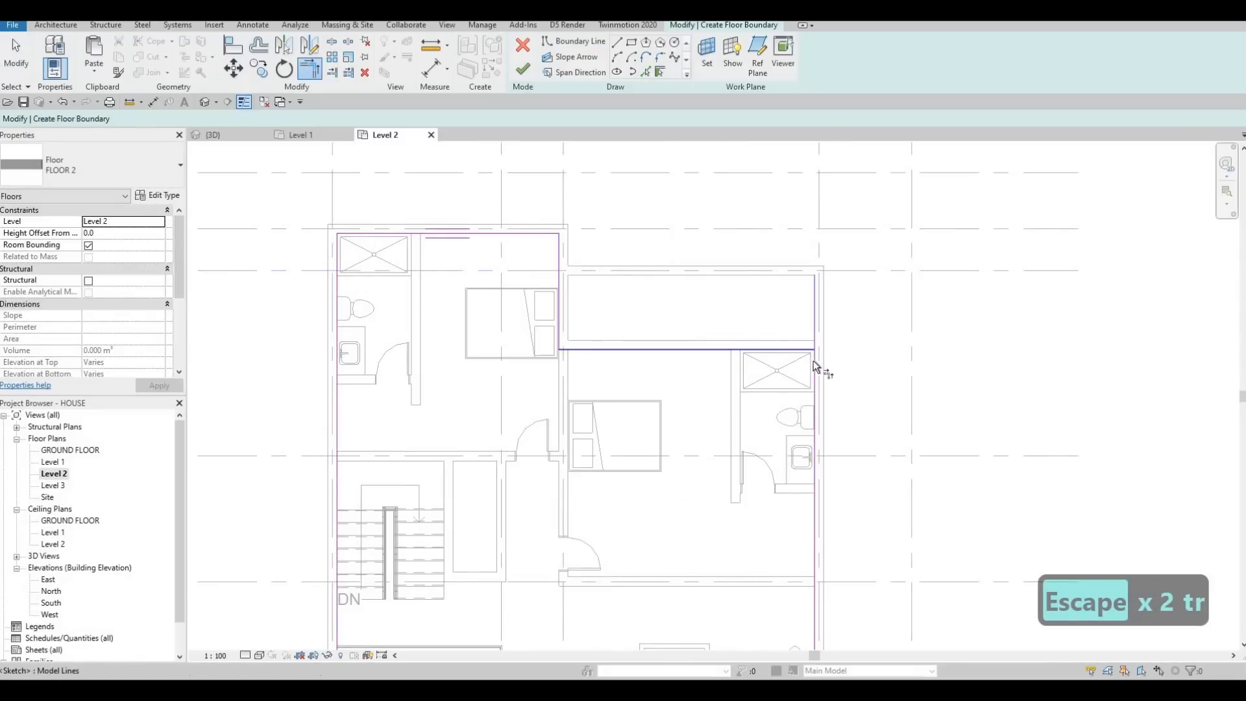
{"action": "left_click", "coordinate": [814, 367]}
Step: Trim the living area's east boundary line into a corner with the southeast bathroom's north line
{"action": "middle_click_drag", "start_coordinate": [757, 640], "coordinate": [627, 331]}
{"action": "scroll", "coordinate": [627, 331], "scroll_direction": "down", "scroll_amount": 1}
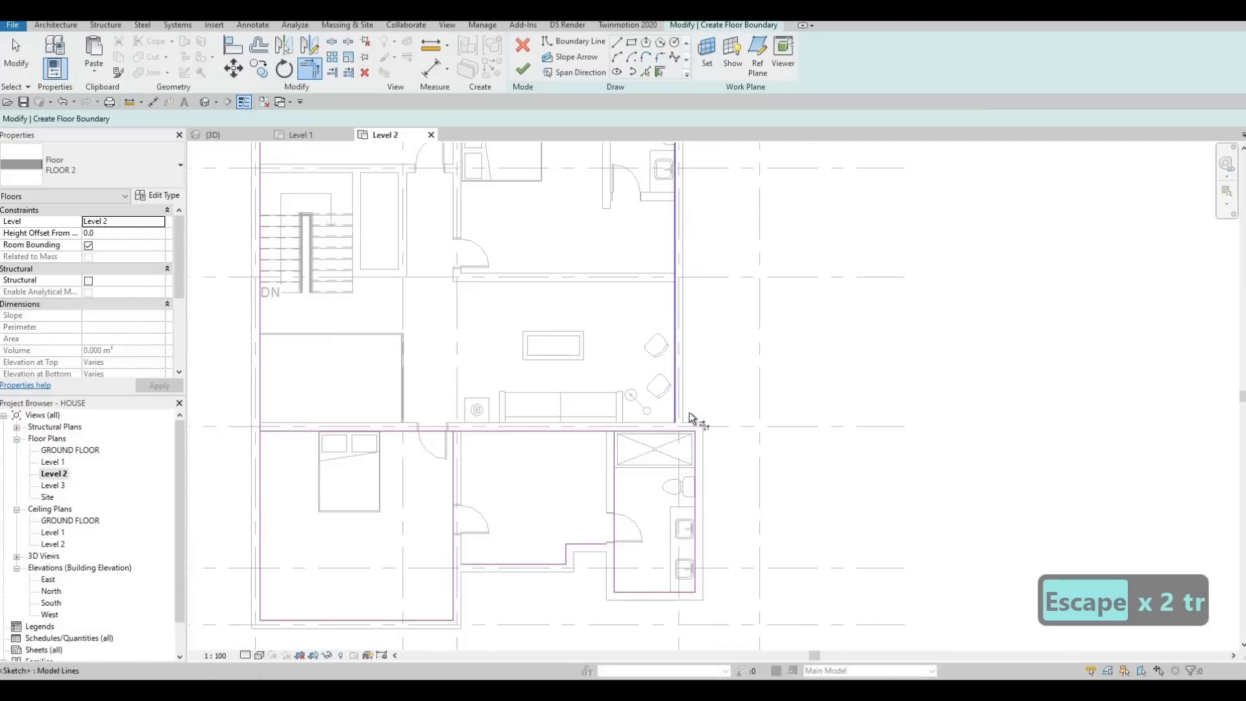
{"action": "scroll", "coordinate": [688, 419], "scroll_direction": "up", "scroll_amount": 5}
{"action": "left_click", "coordinate": [686, 420]}
{"action": "left_click", "coordinate": [706, 439]}
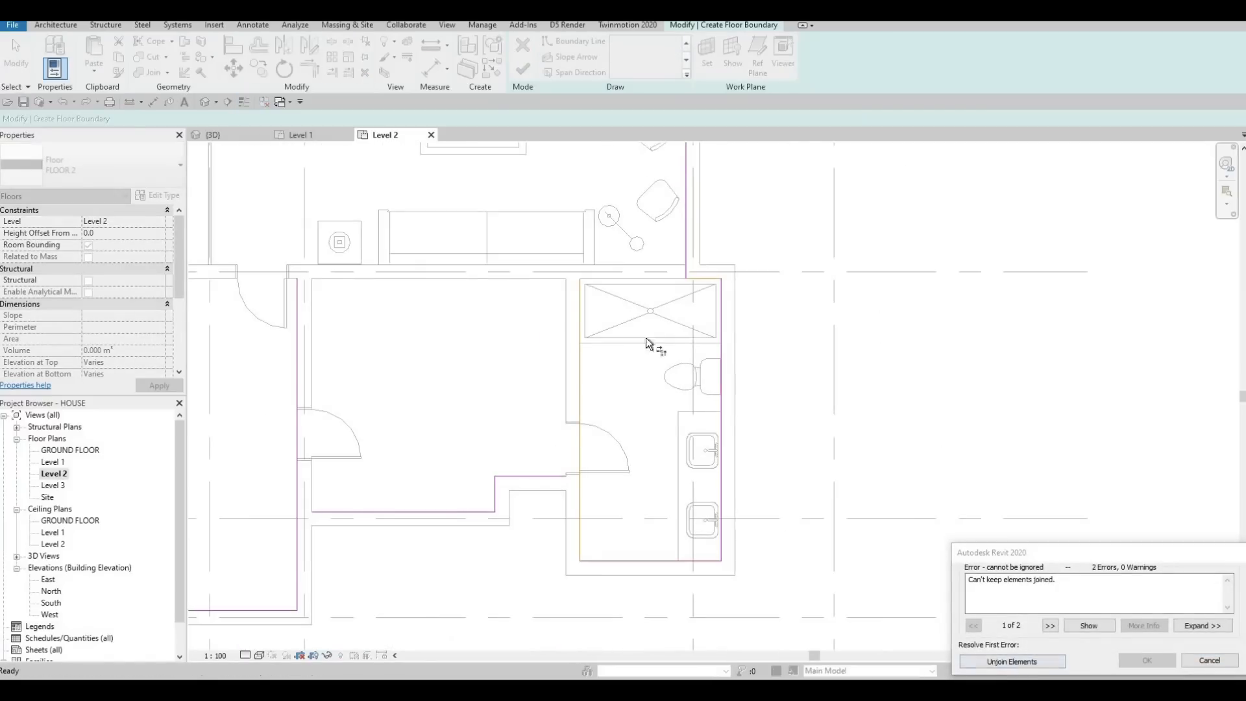
{"action": "key", "text": "Escape"}
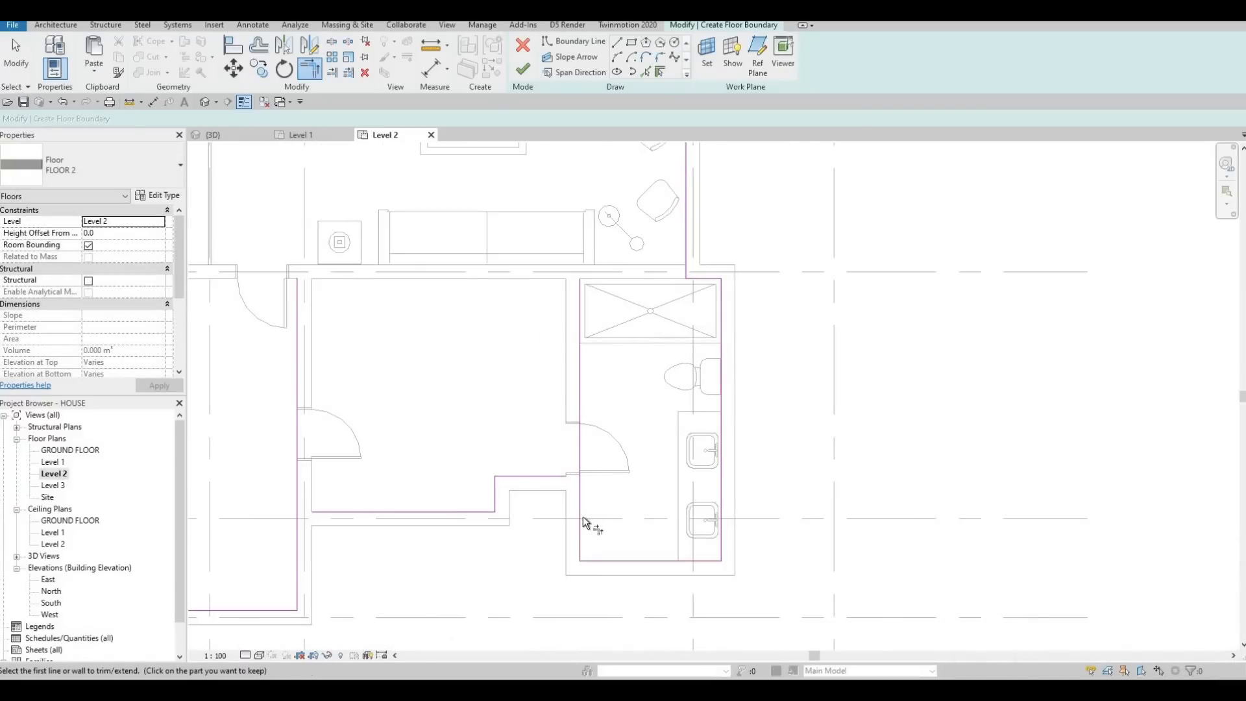
Step: Trim the bathroom's west line to the stepped south wall line, and that wall's line to the southwest bedroom's east line
{"action": "left_click", "coordinate": [581, 516]}
{"action": "left_click", "coordinate": [500, 480]}
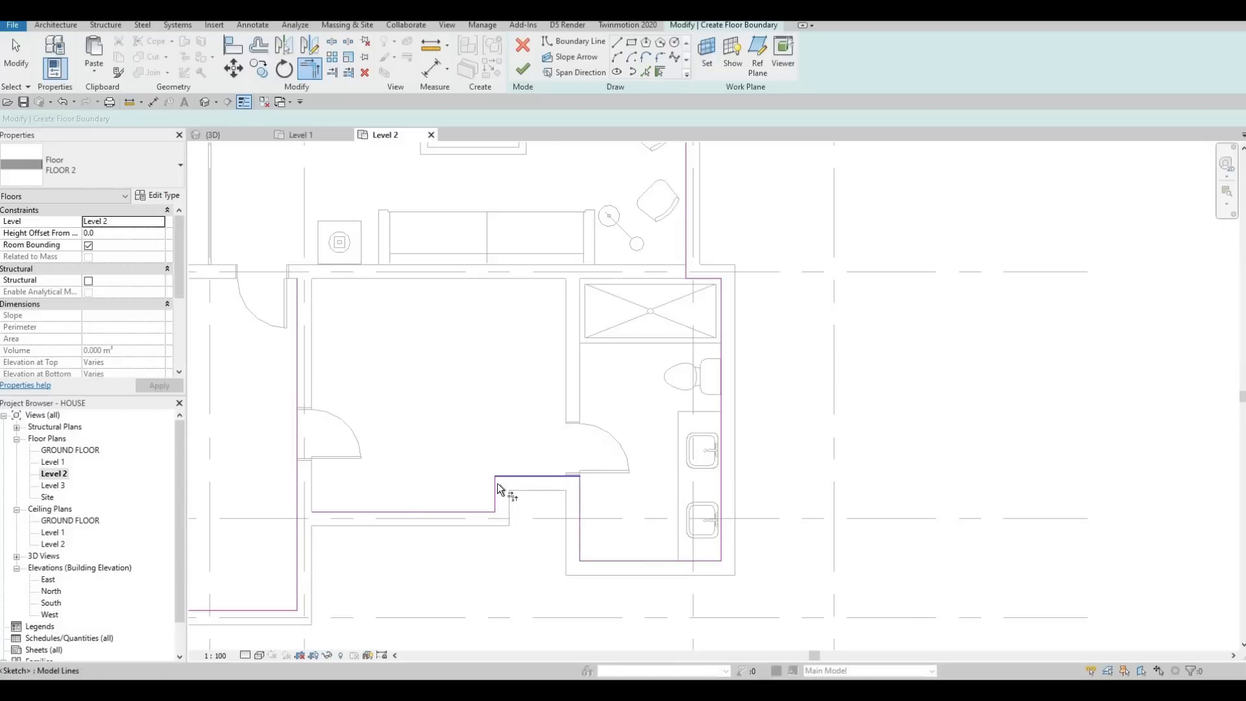
{"action": "left_click", "coordinate": [374, 511]}
{"action": "left_click", "coordinate": [299, 540]}
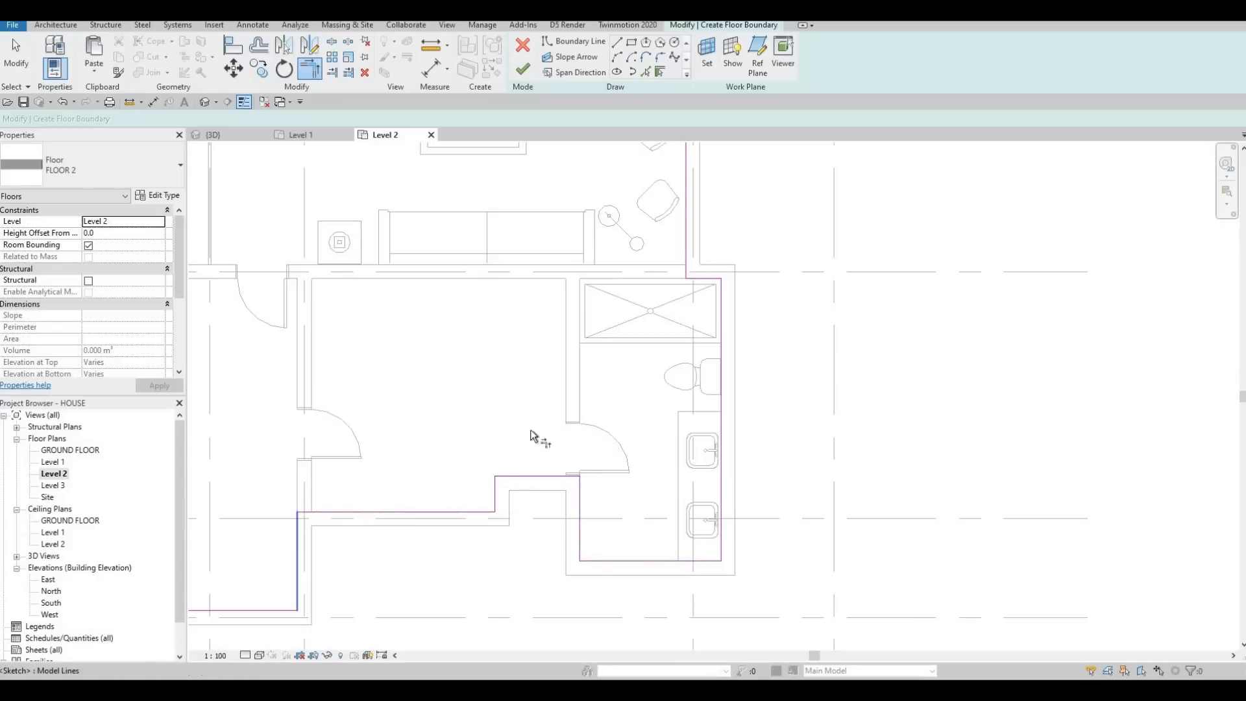
Step: Draw boundary lines just inside the void's railing, 3440 mm along its north side and about 2090 mm down its east side
{"action": "scroll", "coordinate": [531, 436], "scroll_direction": "down", "scroll_amount": 5}
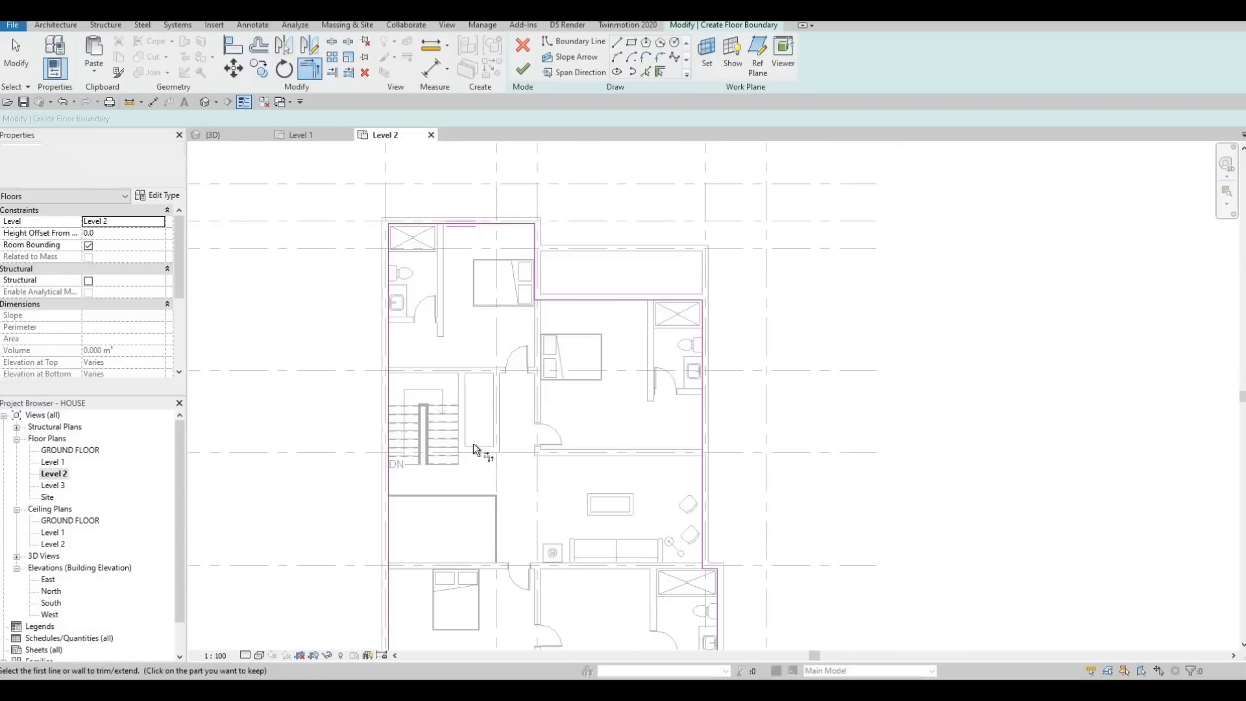
{"action": "scroll", "coordinate": [476, 448], "scroll_direction": "down", "scroll_amount": 1}
{"action": "scroll", "coordinate": [463, 401], "scroll_direction": "up", "scroll_amount": 1}
{"action": "scroll", "coordinate": [430, 510], "scroll_direction": "down", "scroll_amount": 1}
{"action": "middle_click_drag", "start_coordinate": [430, 509], "coordinate": [438, 442]}
{"action": "scroll", "coordinate": [395, 355], "scroll_direction": "up", "scroll_amount": 3}
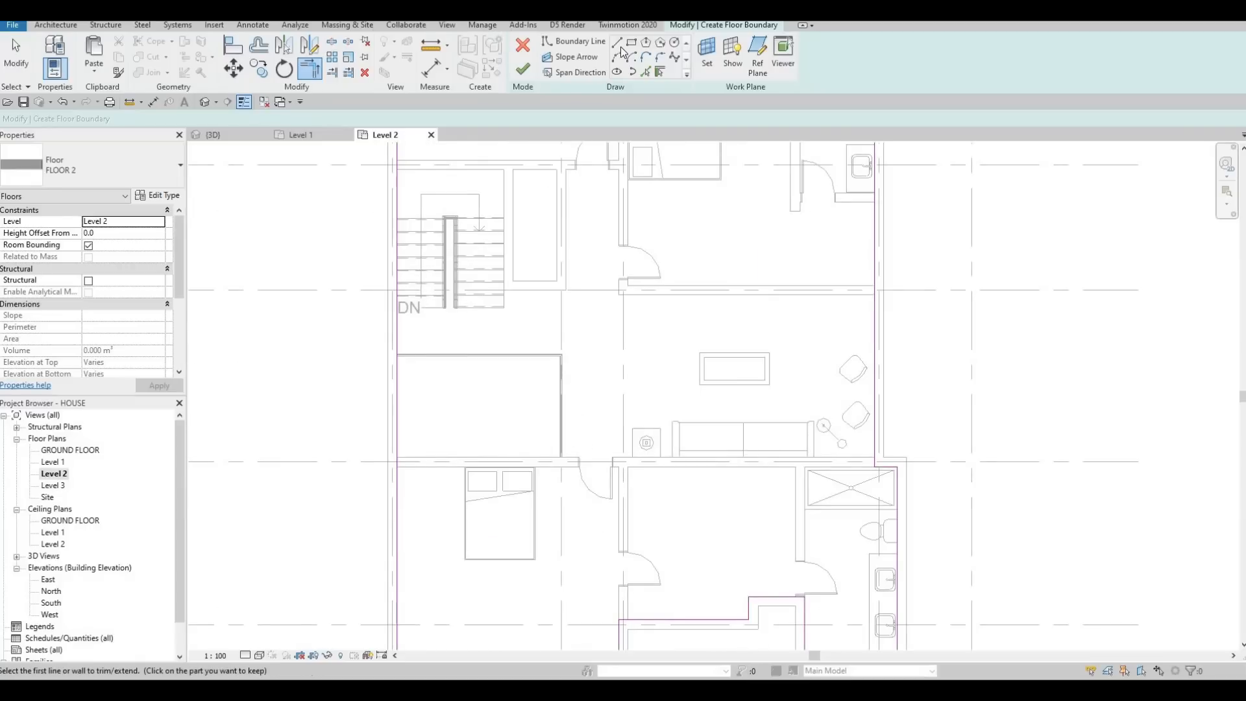
{"action": "scroll", "coordinate": [398, 358], "scroll_direction": "up", "scroll_amount": 4}
{"action": "left_click", "coordinate": [397, 357]}
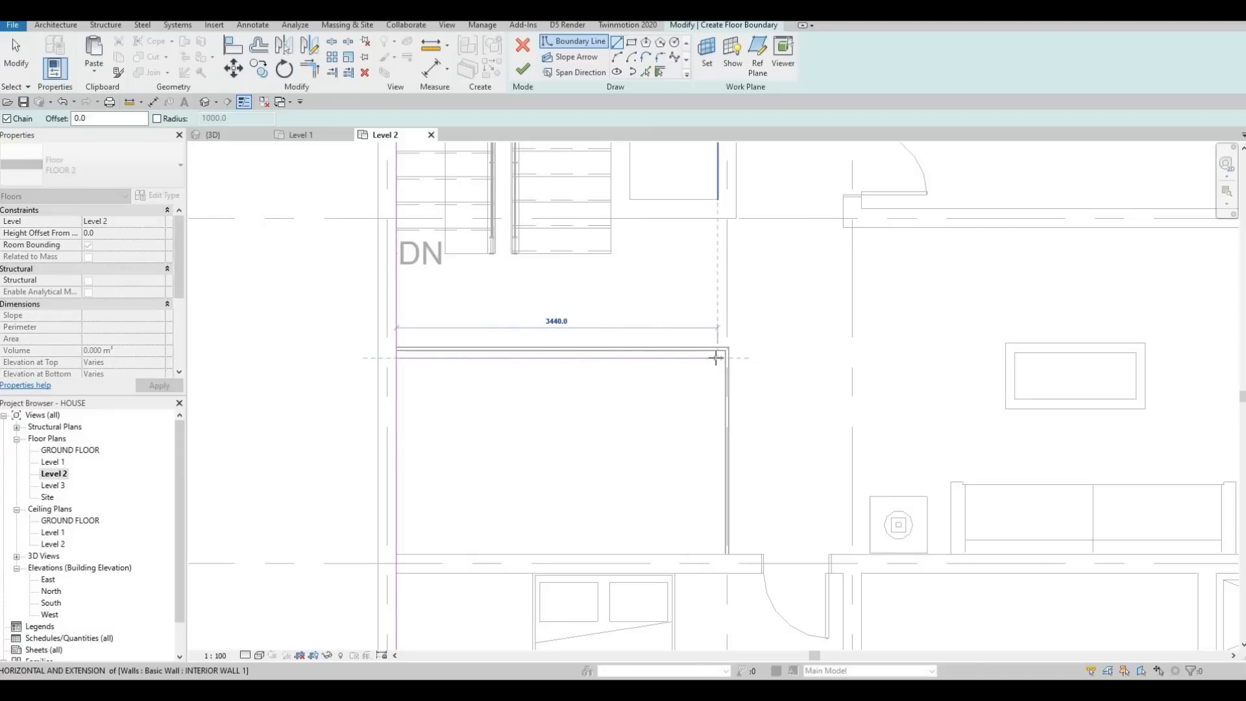
{"action": "left_click", "coordinate": [717, 358]}
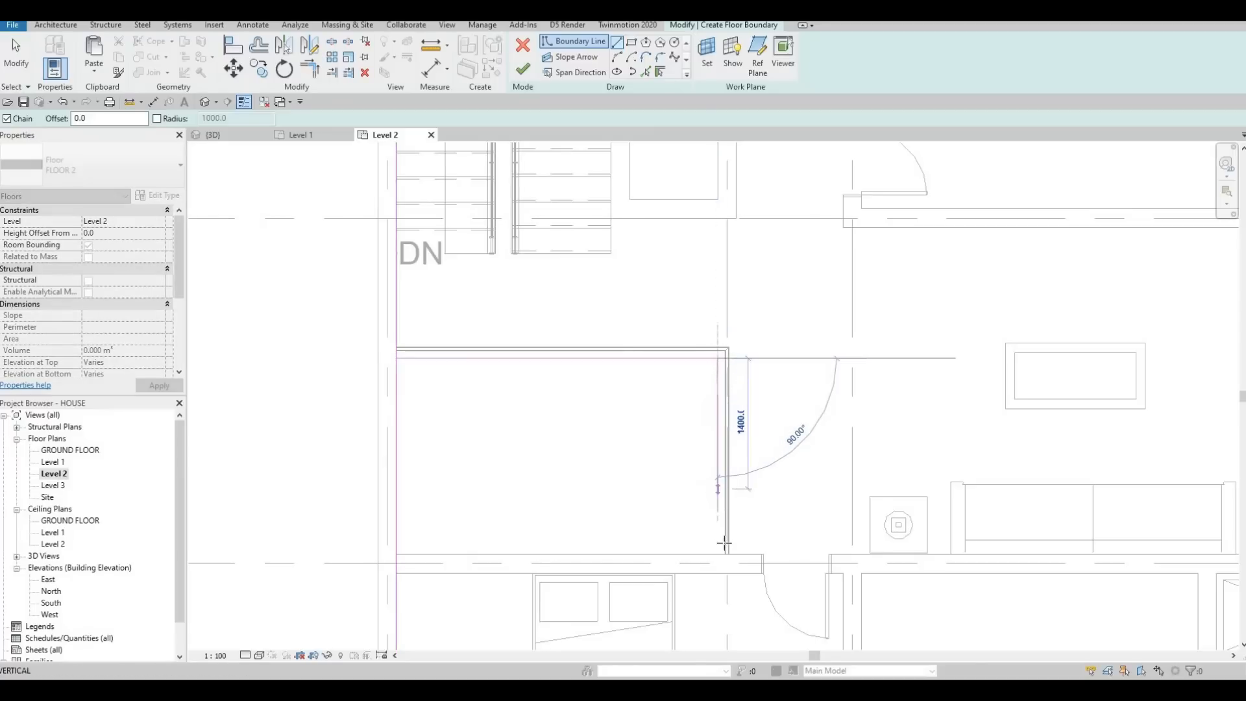
{"action": "left_click", "coordinate": [724, 551]}
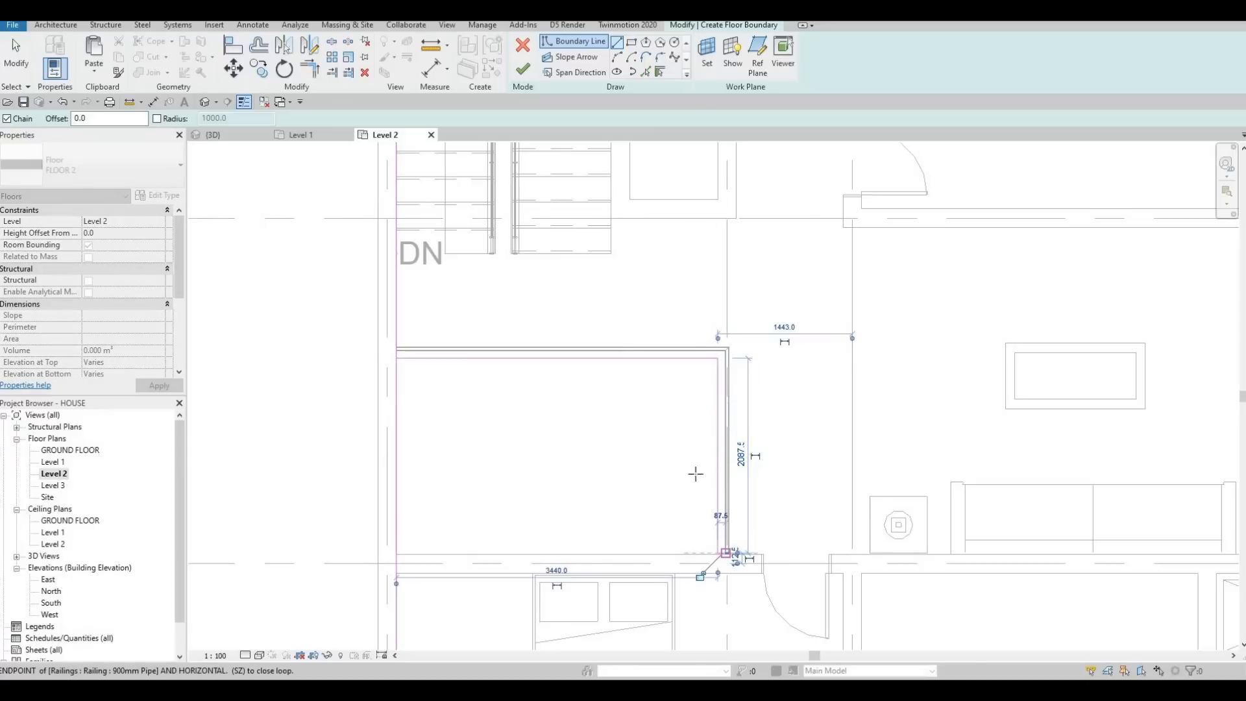
{"action": "key", "text": "Escape"}
{"action": "key", "text": "Escape"}
{"action": "scroll", "coordinate": [501, 356], "scroll_direction": "down", "scroll_amount": 2}
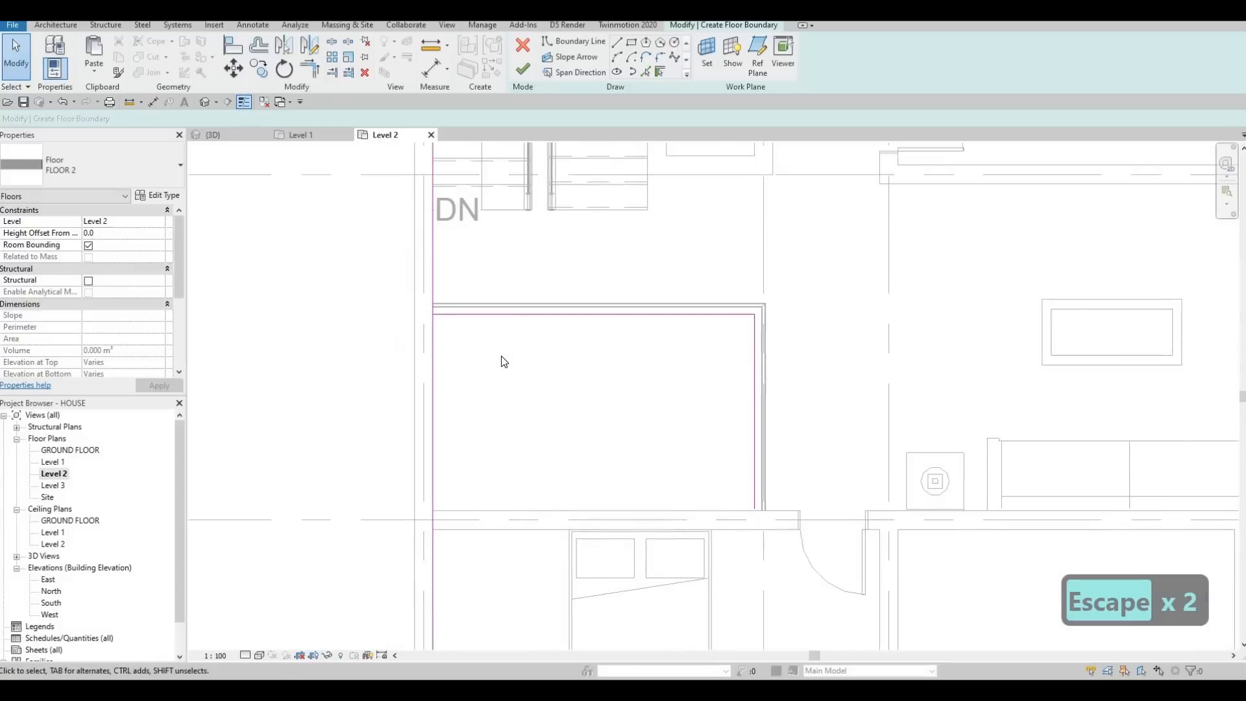
{"action": "key", "text": "Escape"}
{"action": "key", "text": "Escape"}
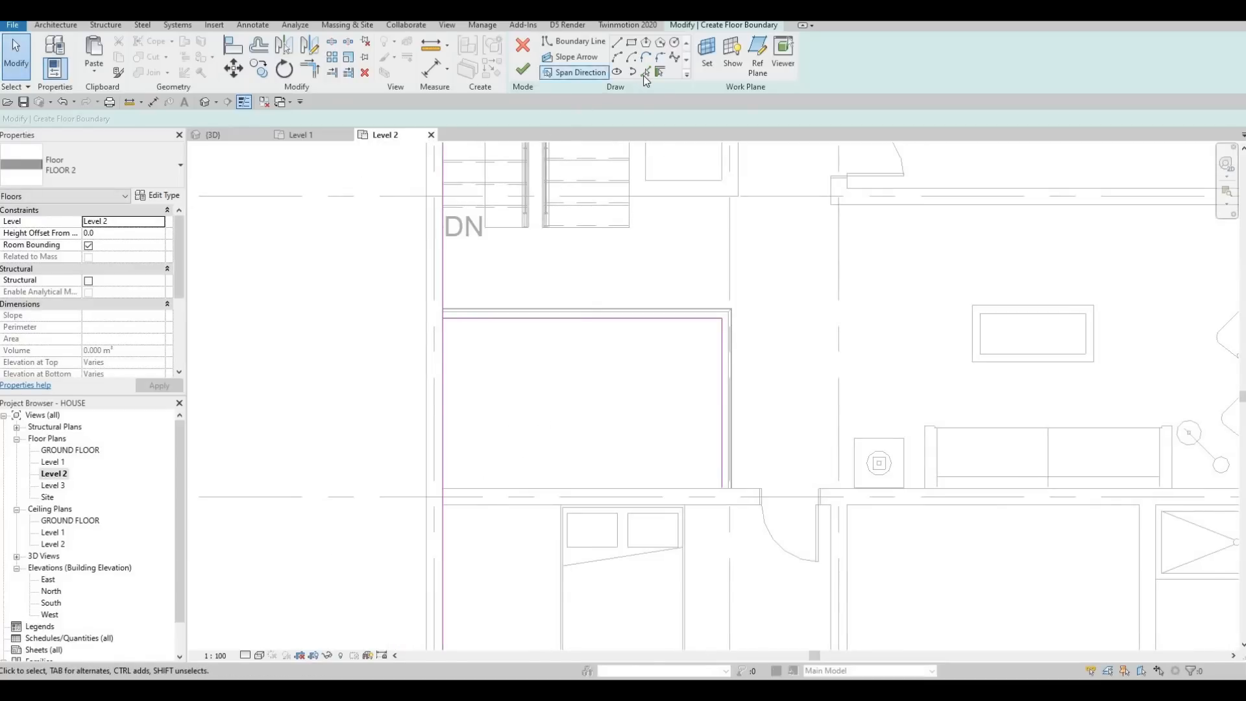
Step: Pick the southwest bedroom's north wall face as a boundary line and trim it to the line on the void's east side
{"action": "left_click", "coordinate": [519, 505]}
{"action": "middle_click_drag", "start_coordinate": [519, 518], "coordinate": [531, 474]}
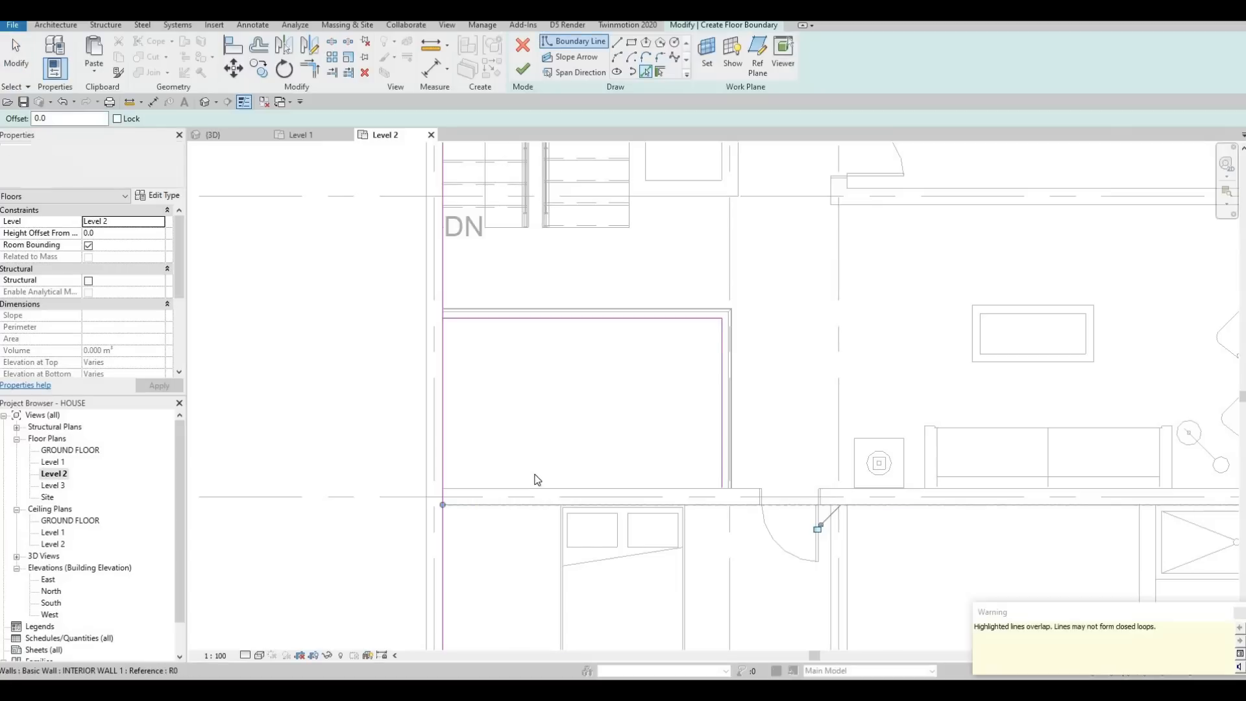
{"action": "key", "text": "Escape"}
{"action": "key", "text": "Escape"}
{"action": "key", "text": "Escape"}
{"action": "key", "text": "t"}
{"action": "key", "text": "r"}
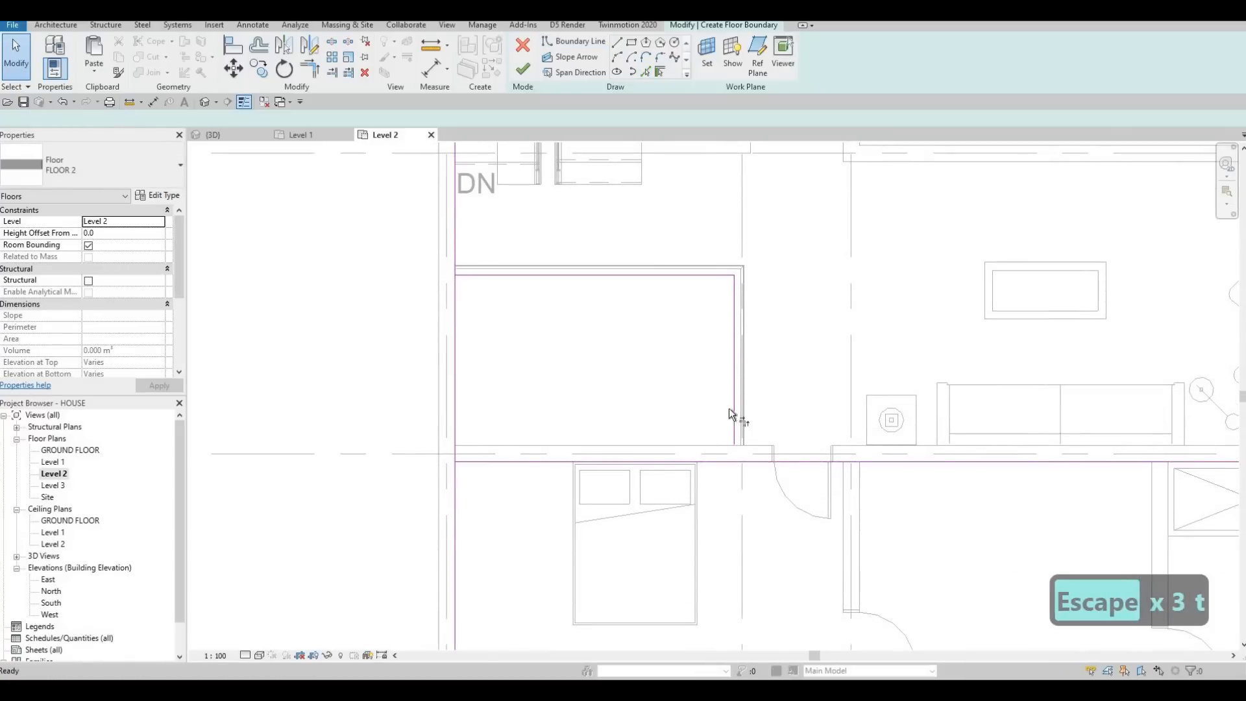
{"action": "left_click", "coordinate": [734, 406]}
{"action": "left_click", "coordinate": [723, 462]}
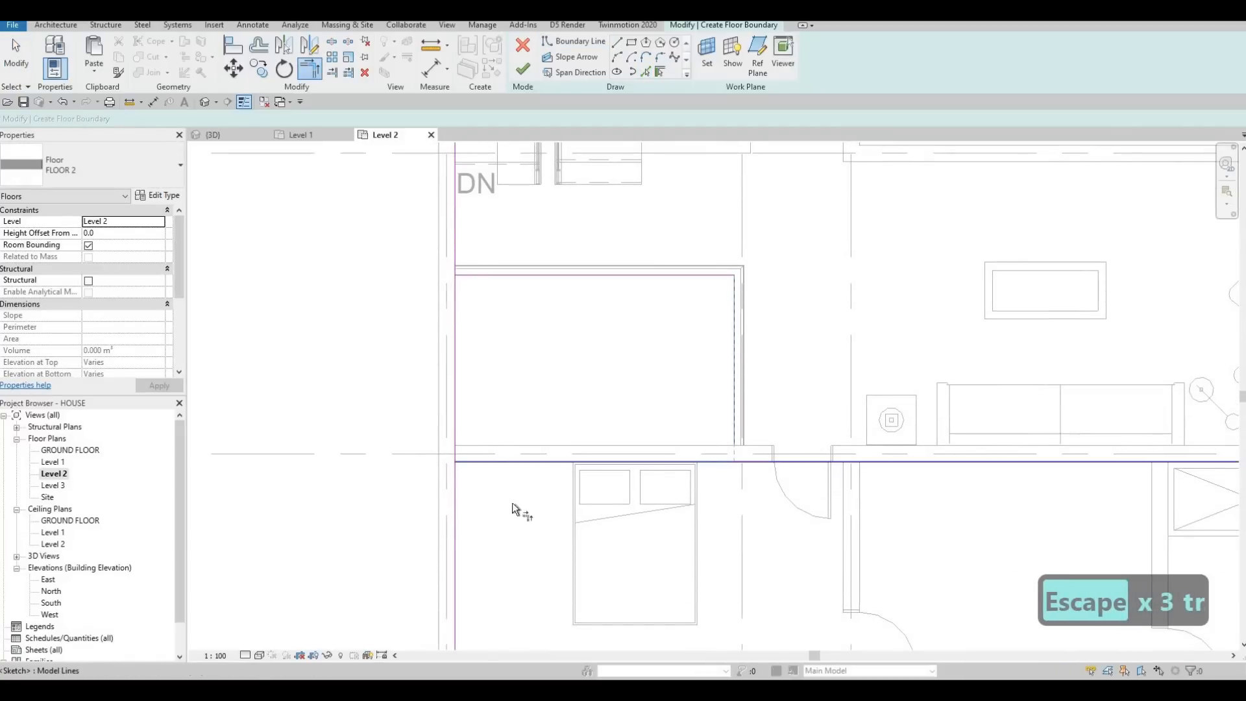
Step: Split the west boundary line beside the void, about 2500 mm south of the grid line below the stairs
{"action": "key", "text": "s"}
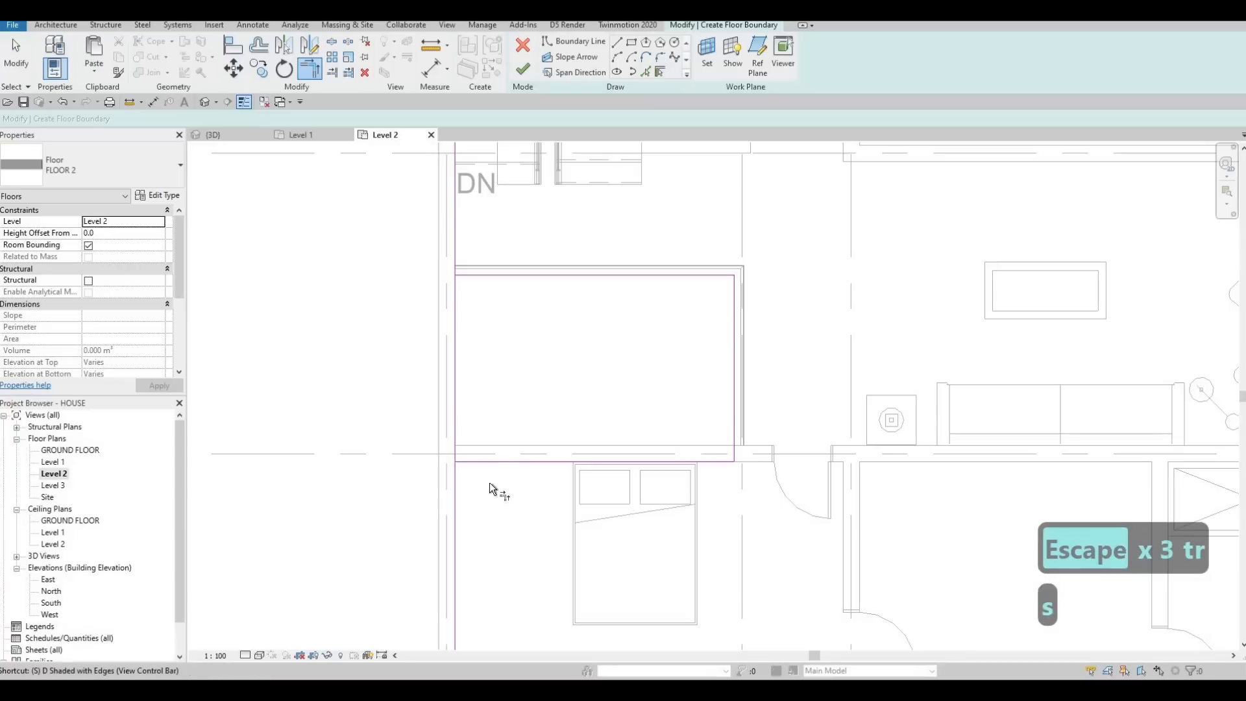
{"action": "key", "text": "l"}
{"action": "left_click", "coordinate": [471, 373]}
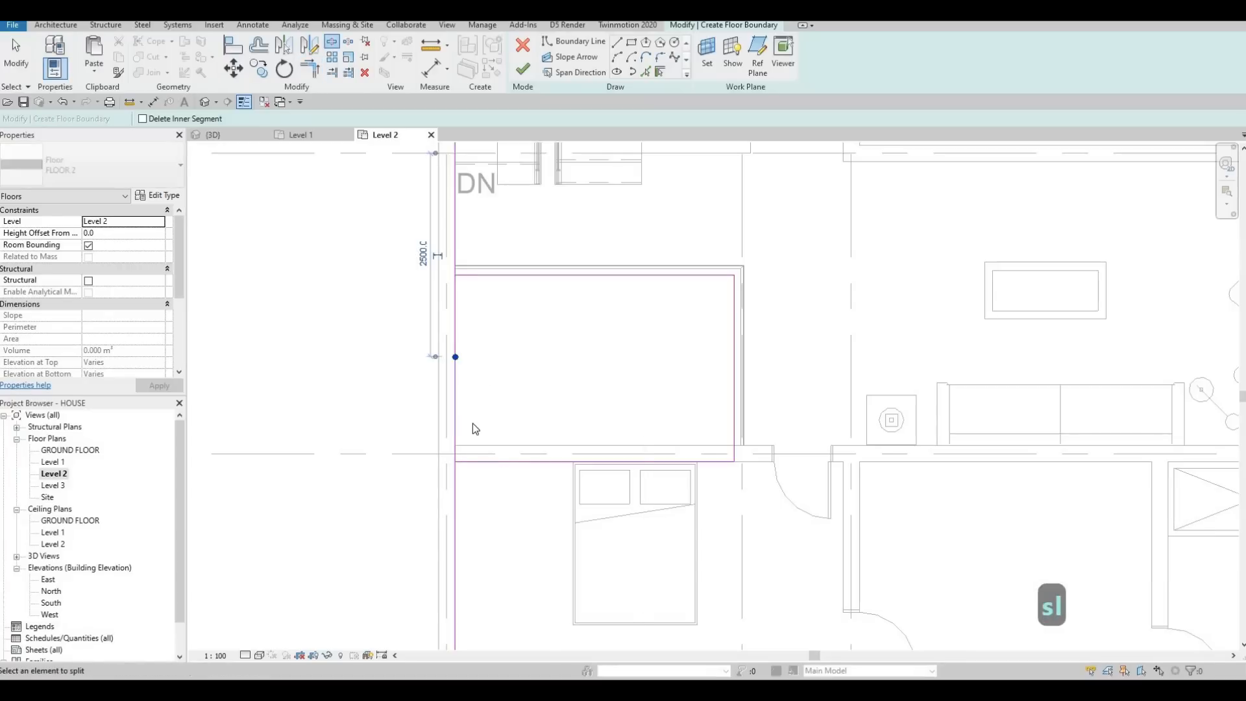
{"action": "key", "text": "Escape"}
{"action": "key", "text": "Escape"}
Step: Trim the split west boundary pieces to the southwest bedroom's north line and the void's north line, leaving the void open
{"action": "key", "text": "t"}
{"action": "key", "text": "r"}
{"action": "left_click", "coordinate": [457, 478]}
{"action": "left_click", "coordinate": [464, 460]}
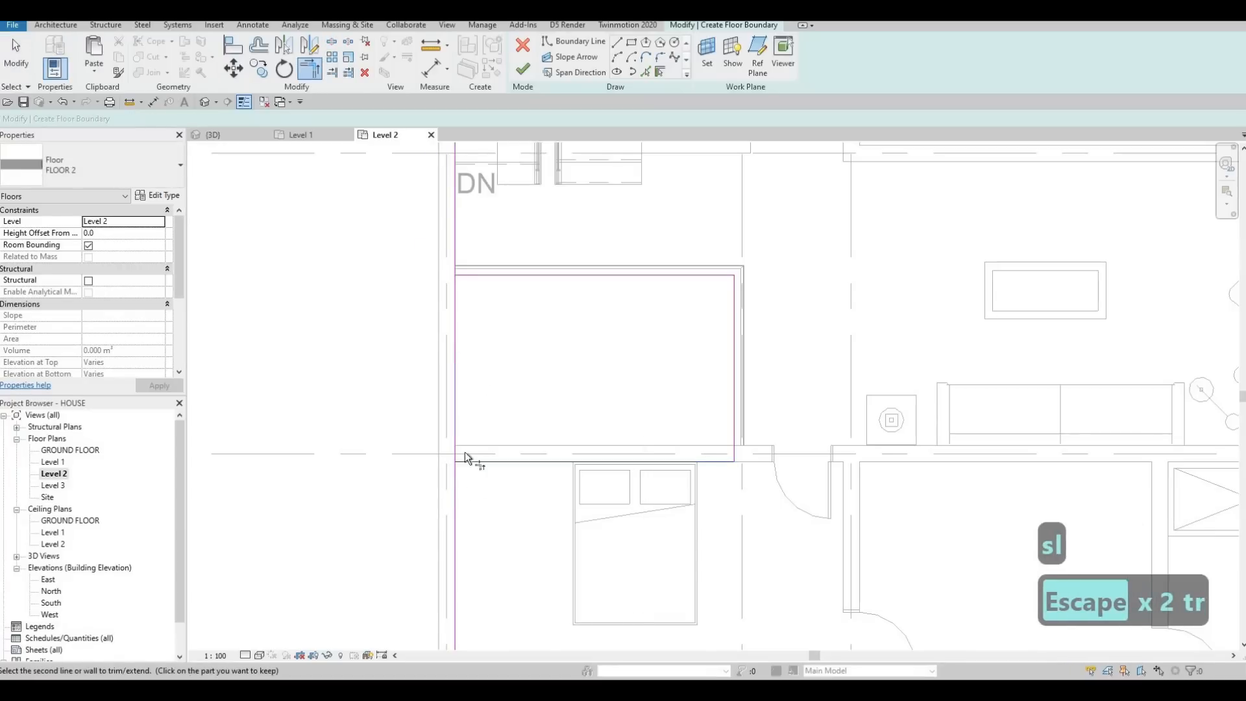
{"action": "left_click", "coordinate": [479, 277]}
{"action": "left_click", "coordinate": [454, 252]}
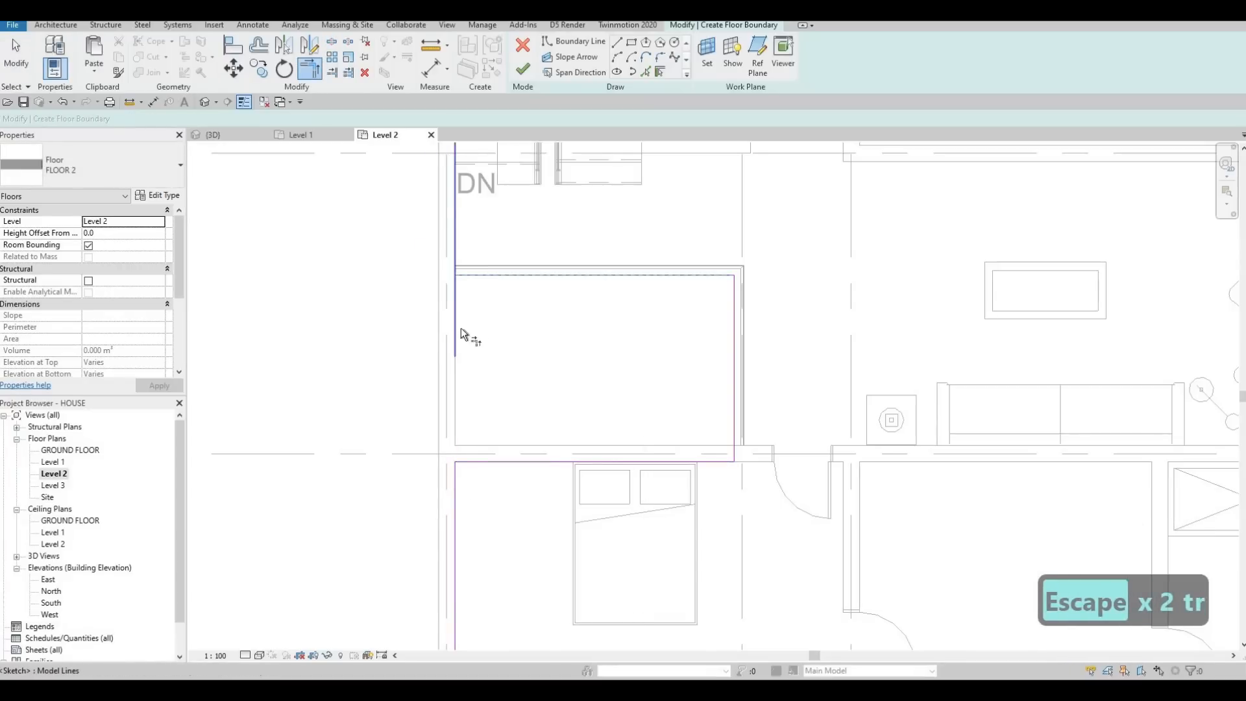
{"action": "key", "text": "Escape"}
Step: Examine the floor boundary around the void, the southern rooms and the northern bedrooms for open or stray lines
{"action": "scroll", "coordinate": [566, 355], "scroll_direction": "down", "scroll_amount": 3}
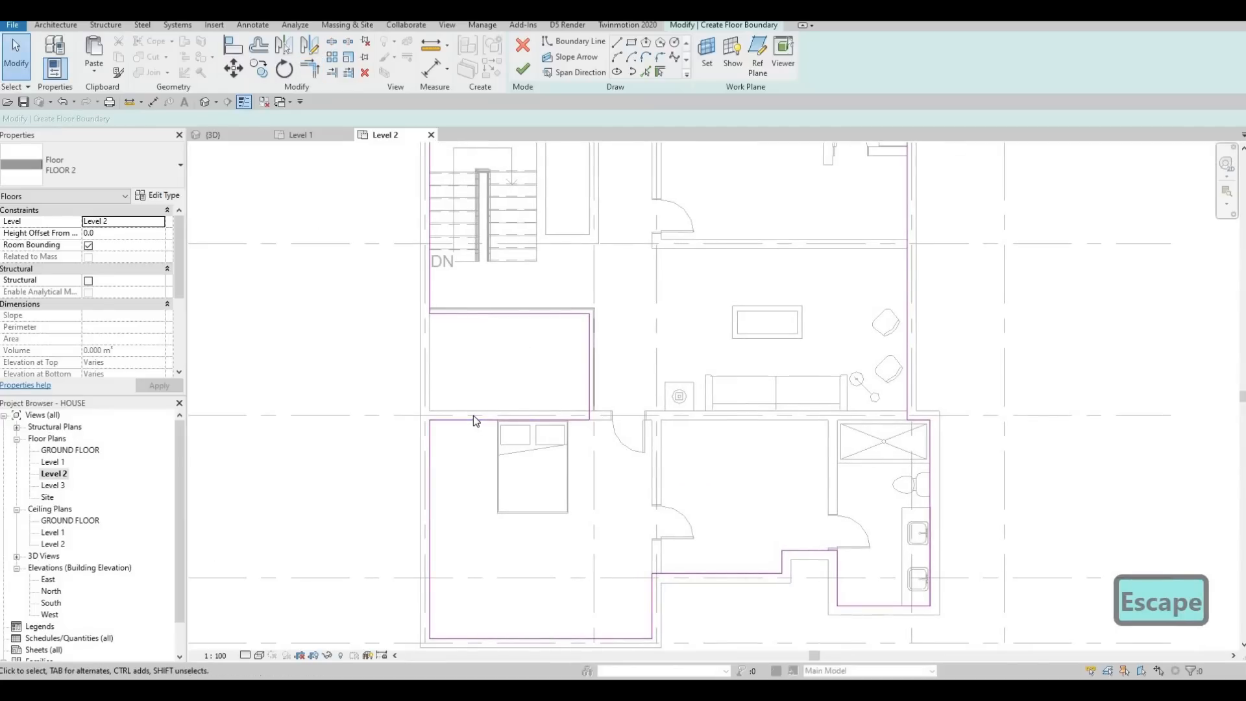
{"action": "scroll", "coordinate": [473, 416], "scroll_direction": "up", "scroll_amount": 2}
{"action": "scroll", "coordinate": [490, 412], "scroll_direction": "up", "scroll_amount": 1}
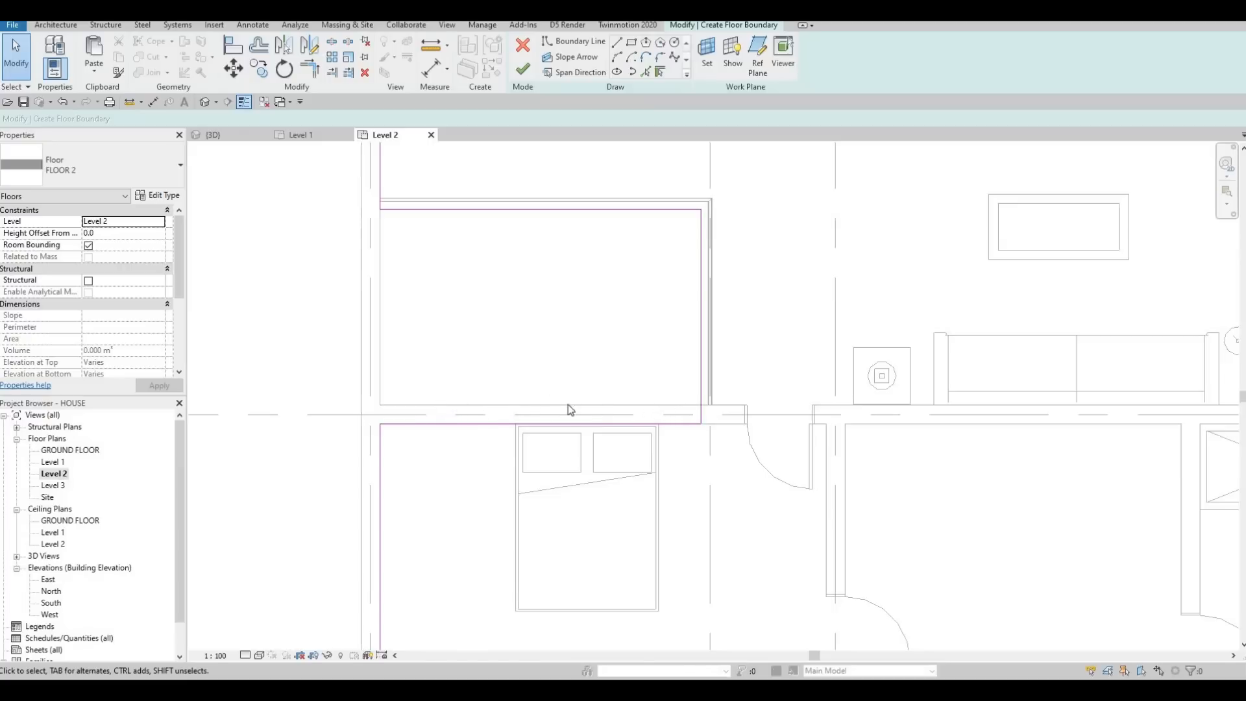
{"action": "scroll", "coordinate": [462, 384], "scroll_direction": "down", "scroll_amount": 5}
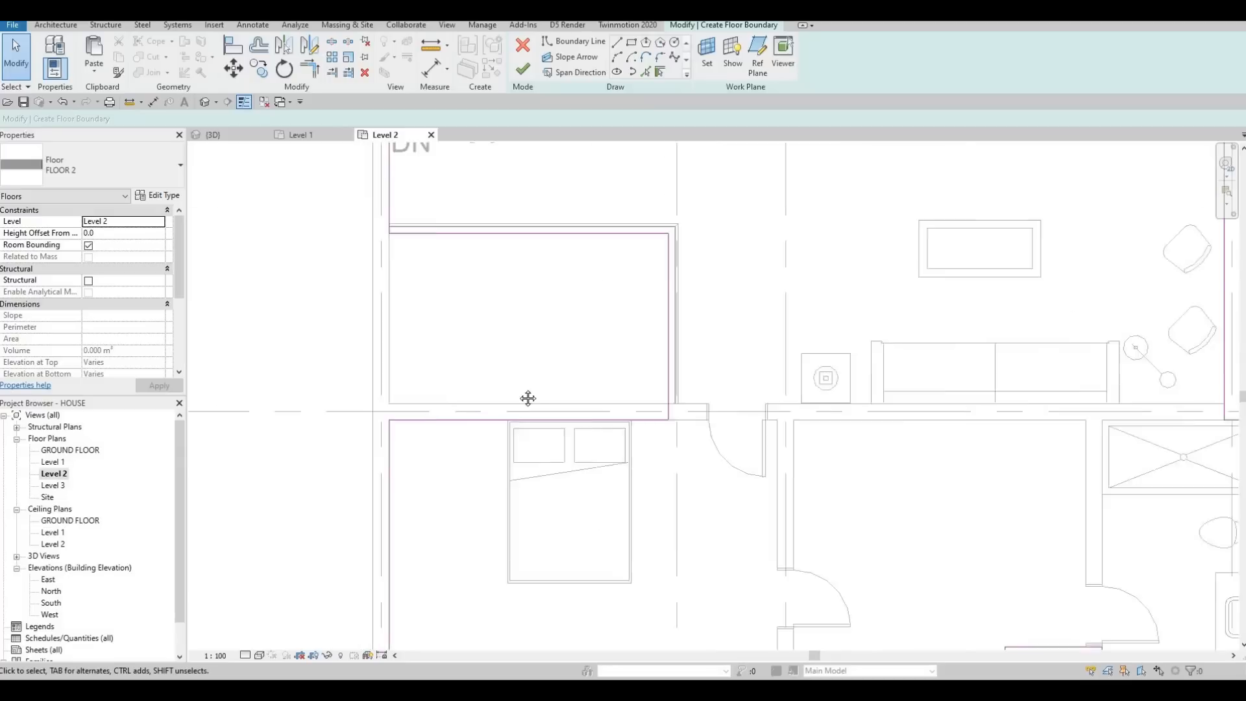
{"action": "scroll", "coordinate": [480, 454], "scroll_direction": "up", "scroll_amount": 6}
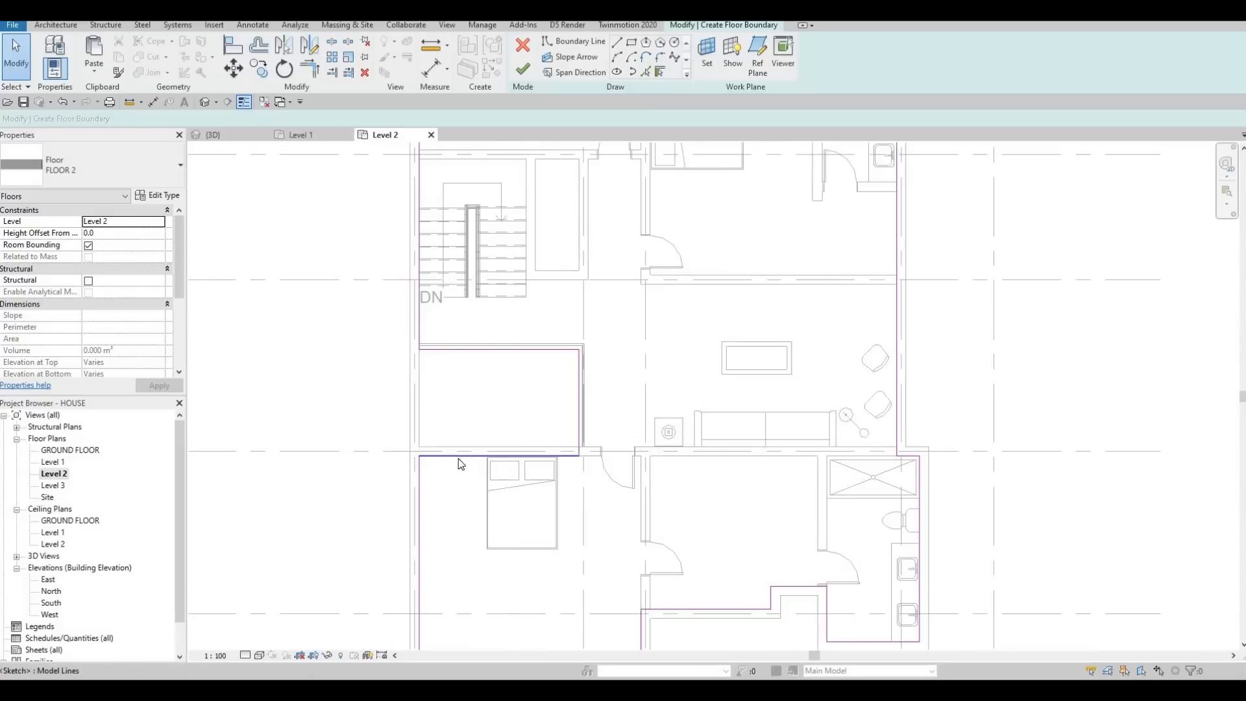
{"action": "left_click", "coordinate": [444, 452]}
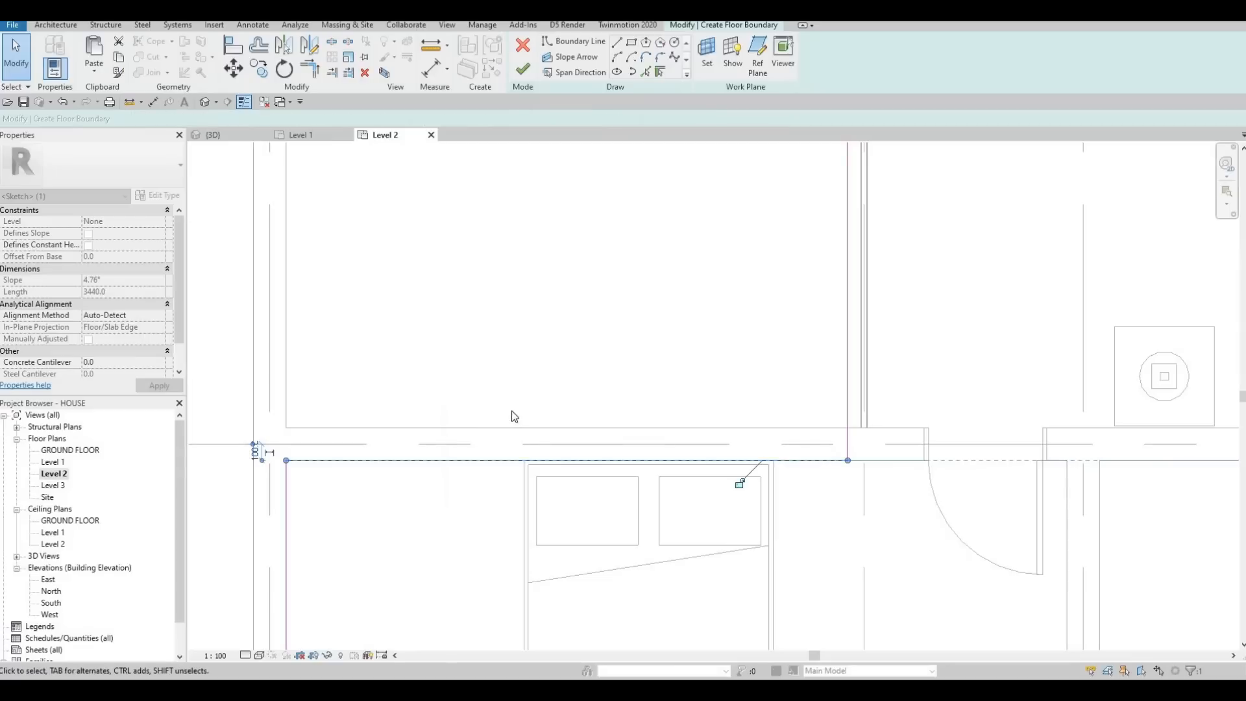
{"action": "key", "text": "Escape"}
{"action": "scroll", "coordinate": [536, 416], "scroll_direction": "down", "scroll_amount": 5}
{"action": "scroll", "coordinate": [753, 402], "scroll_direction": "down", "scroll_amount": 1}
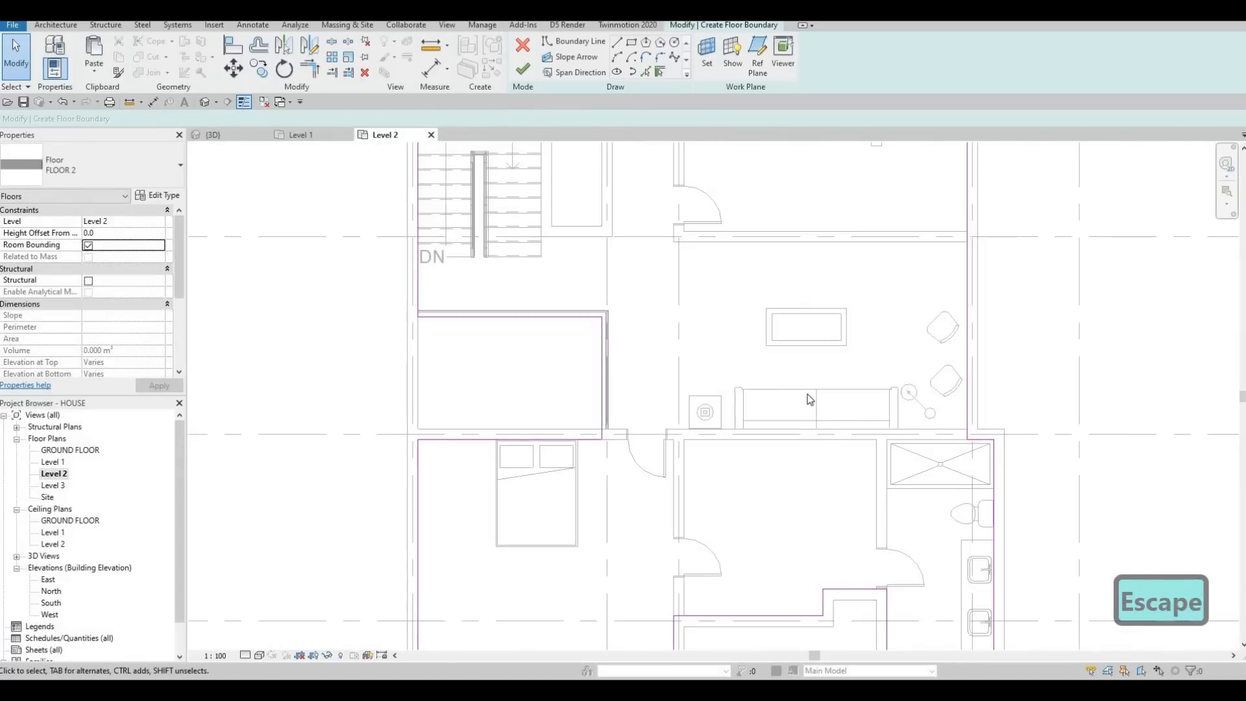
{"action": "scroll", "coordinate": [773, 442], "scroll_direction": "down", "scroll_amount": 2}
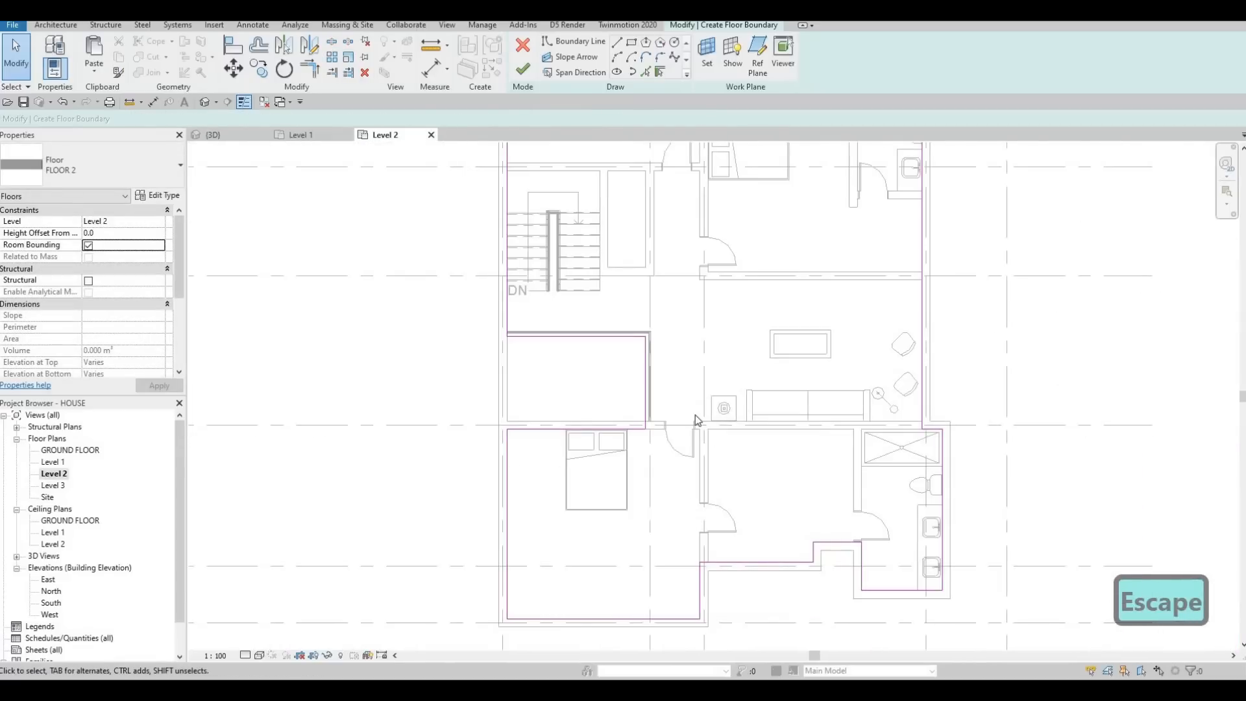
{"action": "scroll", "coordinate": [571, 362], "scroll_direction": "down", "scroll_amount": 3}
{"action": "scroll", "coordinate": [615, 342], "scroll_direction": "up", "scroll_amount": 3}
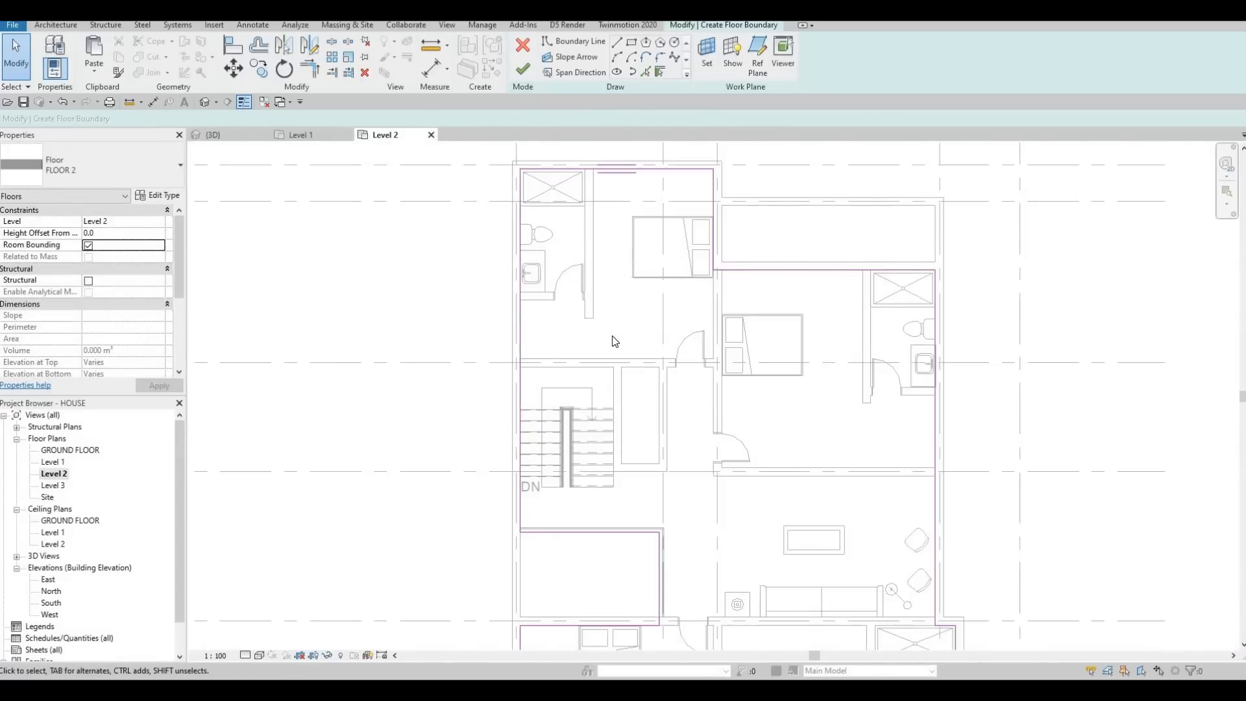
{"action": "middle_click_drag", "start_coordinate": [615, 341], "coordinate": [404, 338]}
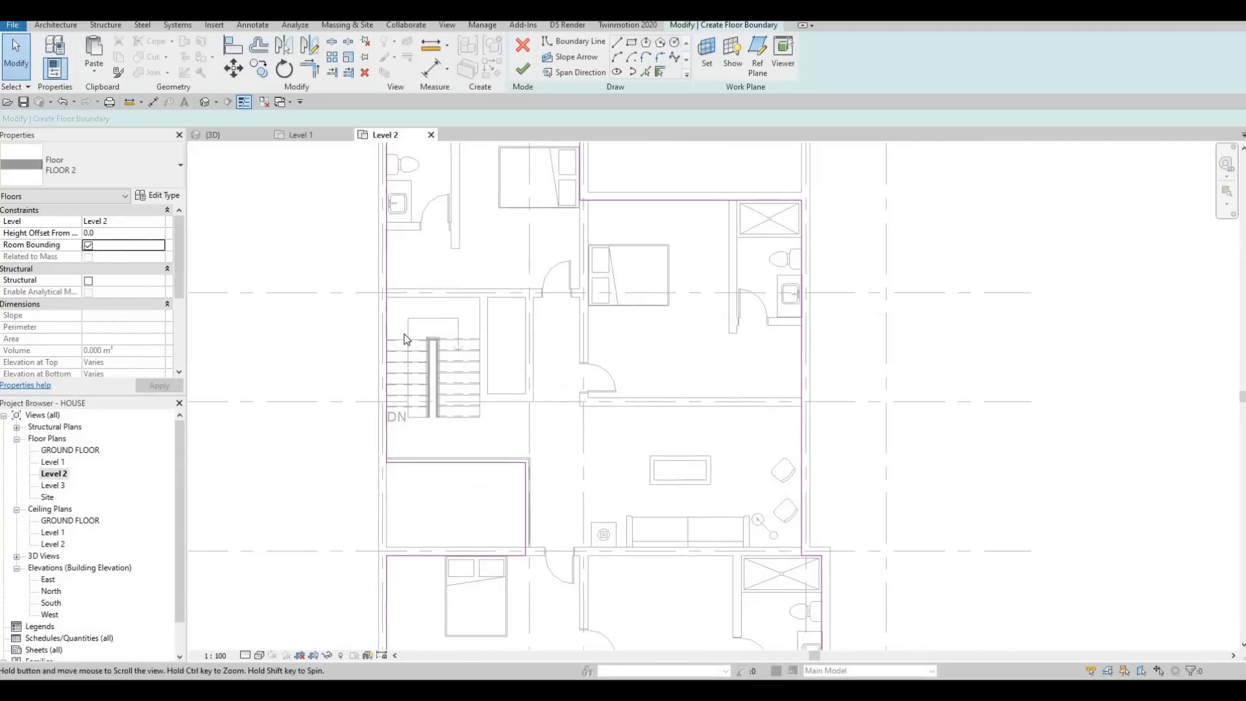
{"action": "scroll", "coordinate": [404, 338], "scroll_direction": "up", "scroll_amount": 2}
Step: Using Pick Lines, add the stairwell's north and east wall faces and the east flight's south edge to the floor boundary
{"action": "key", "text": "Escape"}
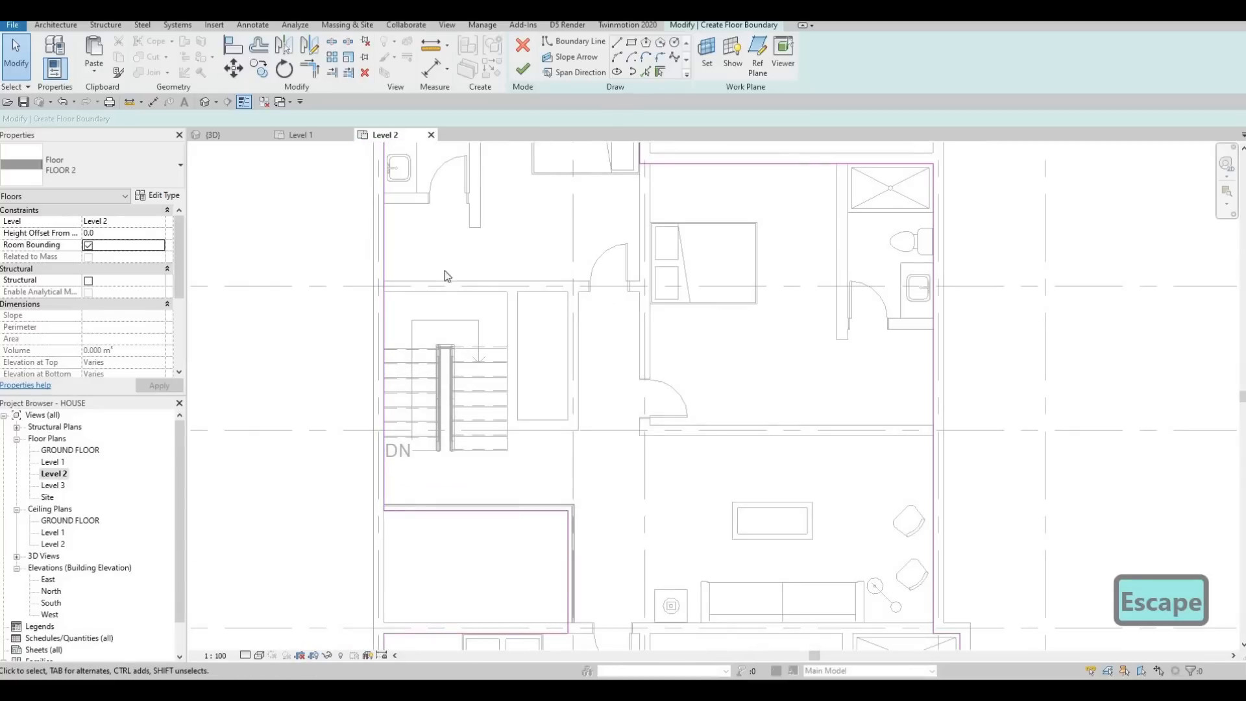
{"action": "left_click", "coordinate": [430, 291]}
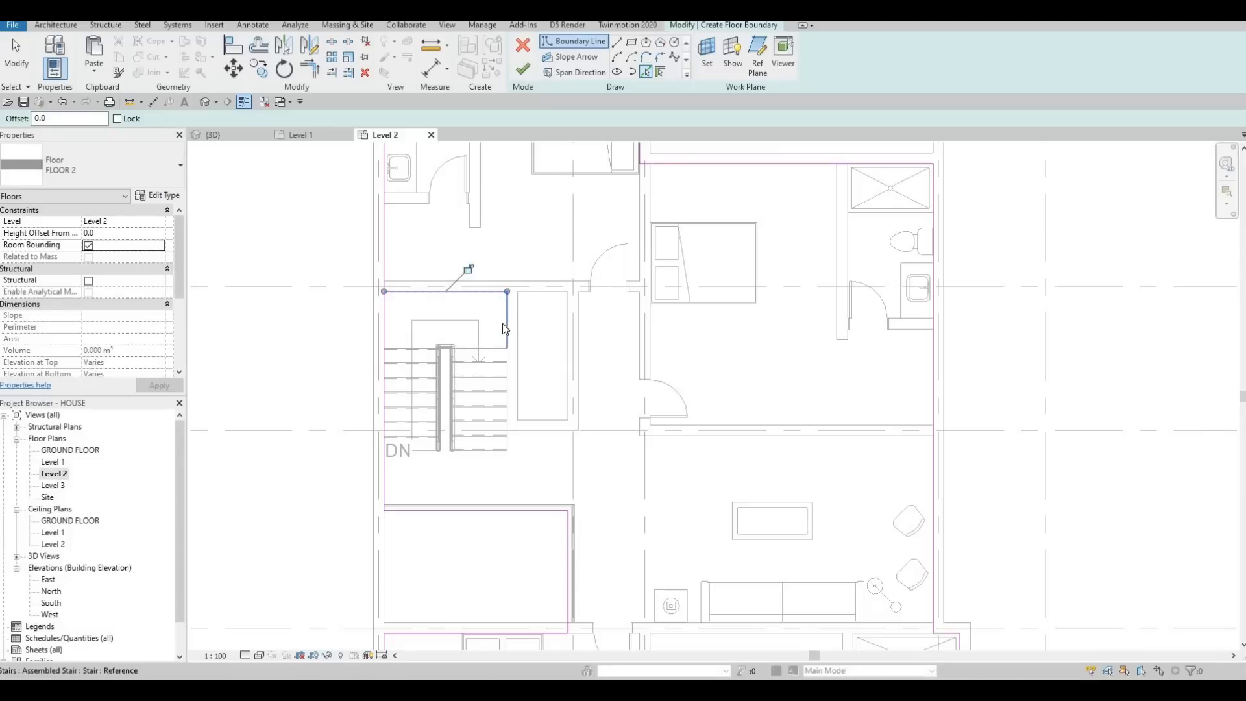
{"action": "left_click", "coordinate": [505, 328]}
{"action": "key", "text": "Escape"}
{"action": "key", "text": "Escape"}
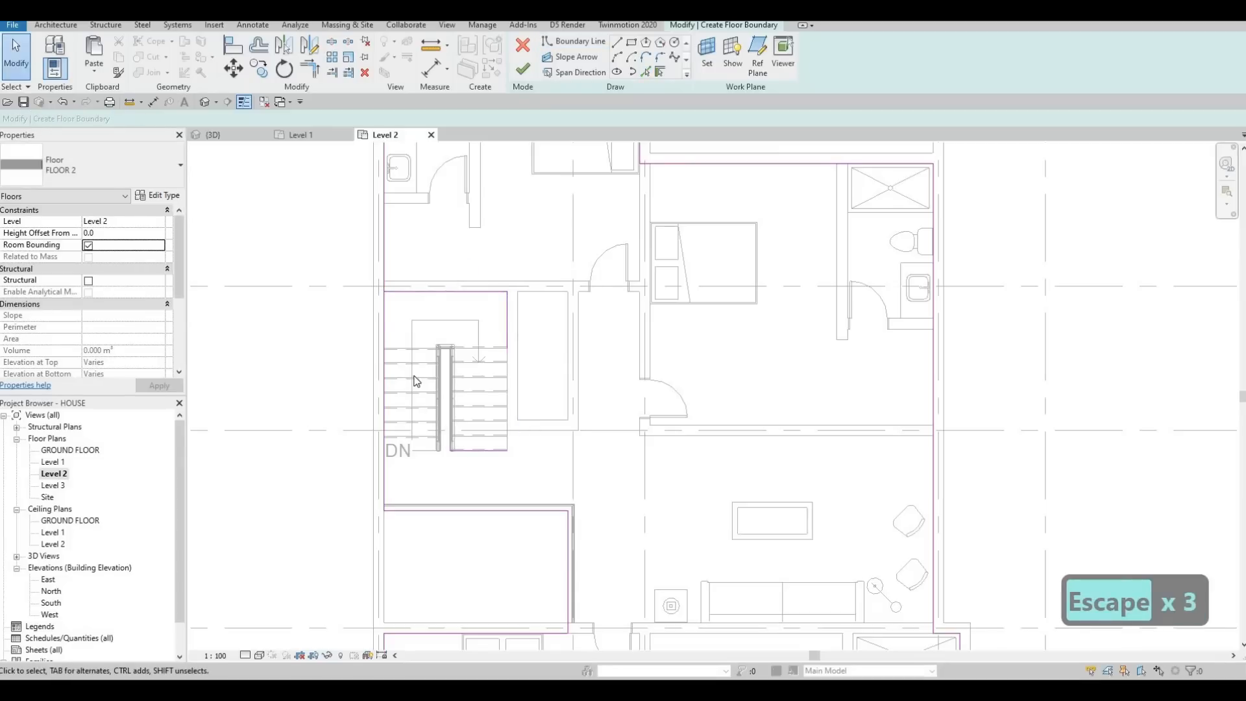
Step: Split the west boundary line beside the stair landing, just south of the stairwell's north boundary line
{"action": "key", "text": "s"}
{"action": "key", "text": "l"}
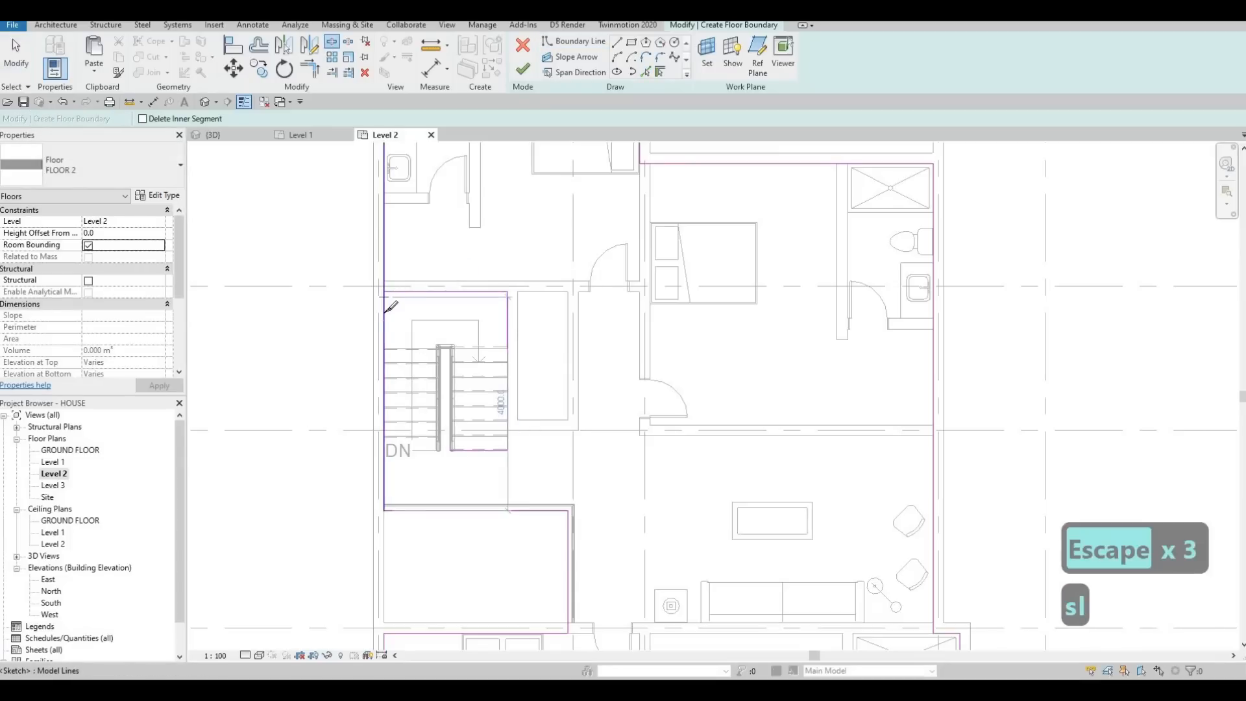
{"action": "key", "text": "Escape"}
{"action": "key", "text": "Escape"}
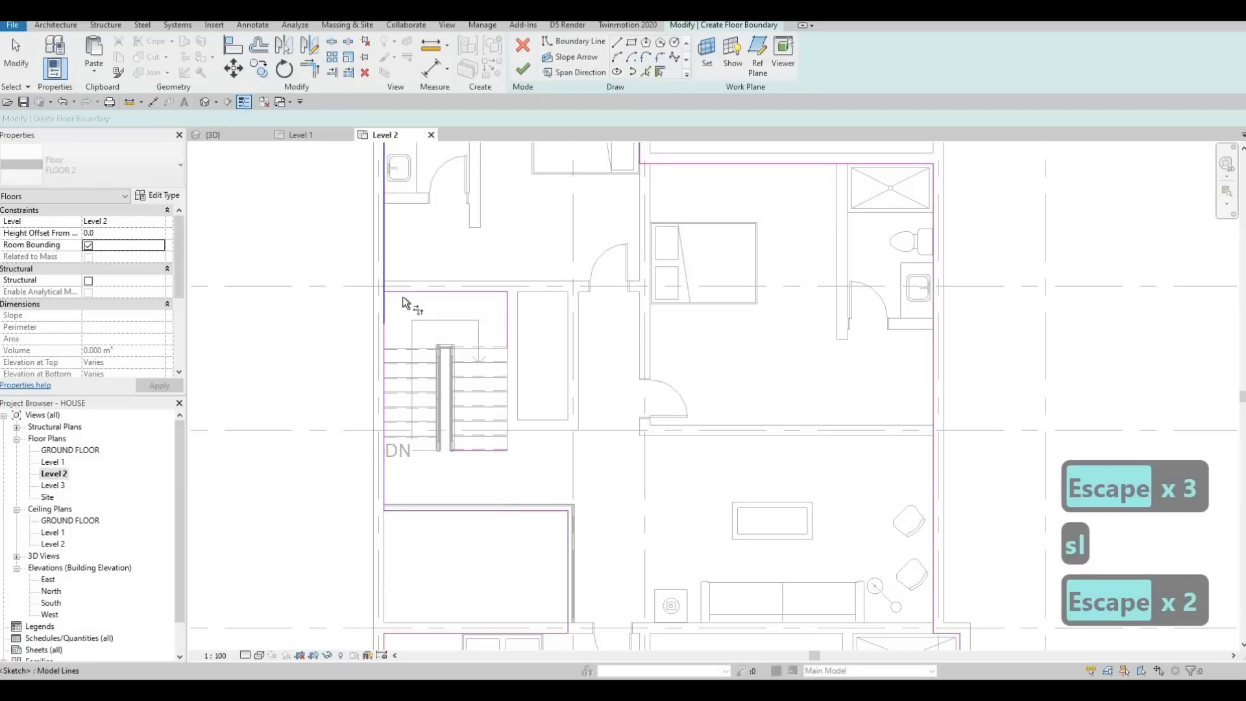
Step: Trim the stairwell's north line to the upper west piece, and its south line to the east line and the lower west piece
{"action": "key", "text": "t"}
{"action": "key", "text": "r"}
{"action": "left_click", "coordinate": [402, 290]}
{"action": "left_click", "coordinate": [385, 280]}
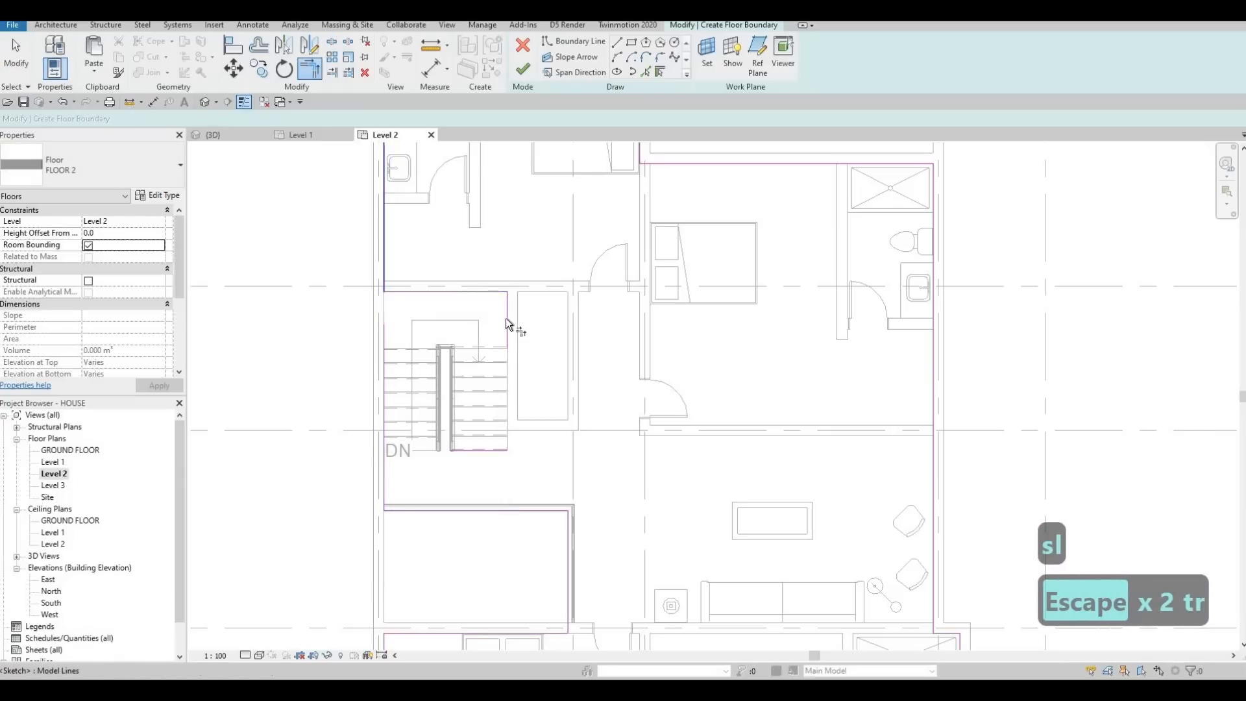
{"action": "left_click", "coordinate": [482, 451]}
{"action": "left_click", "coordinate": [481, 451]}
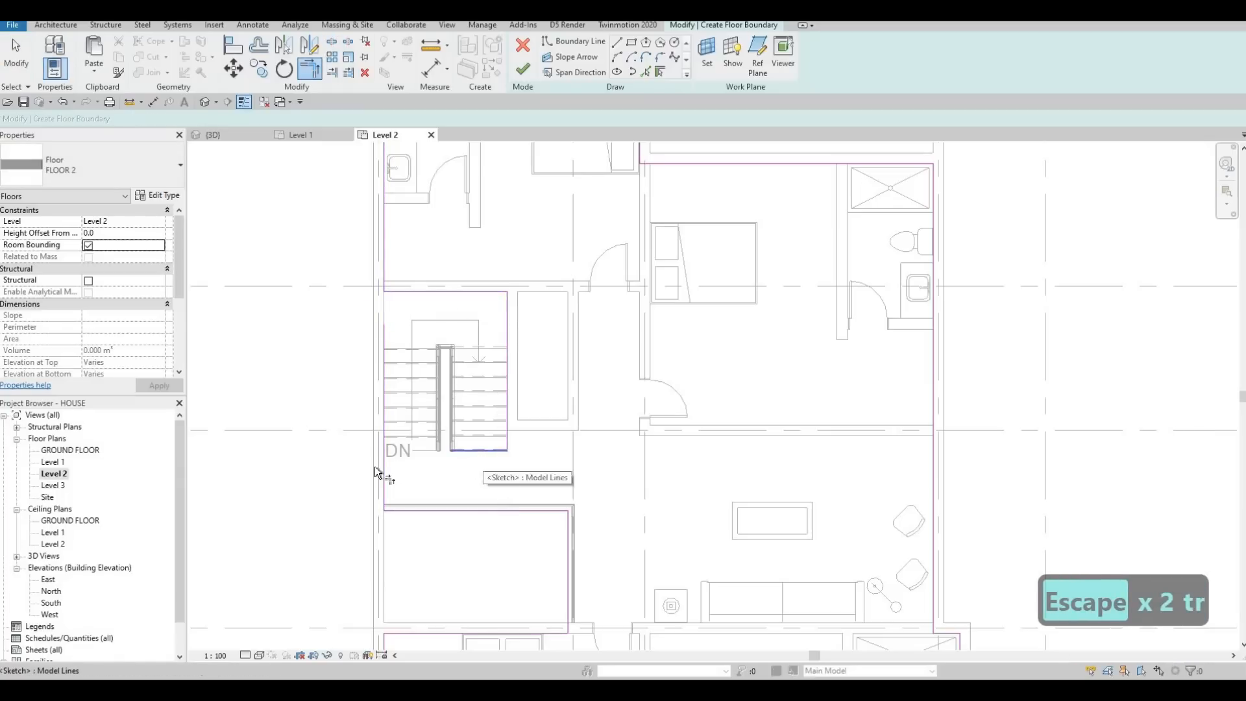
{"action": "left_click", "coordinate": [385, 465]}
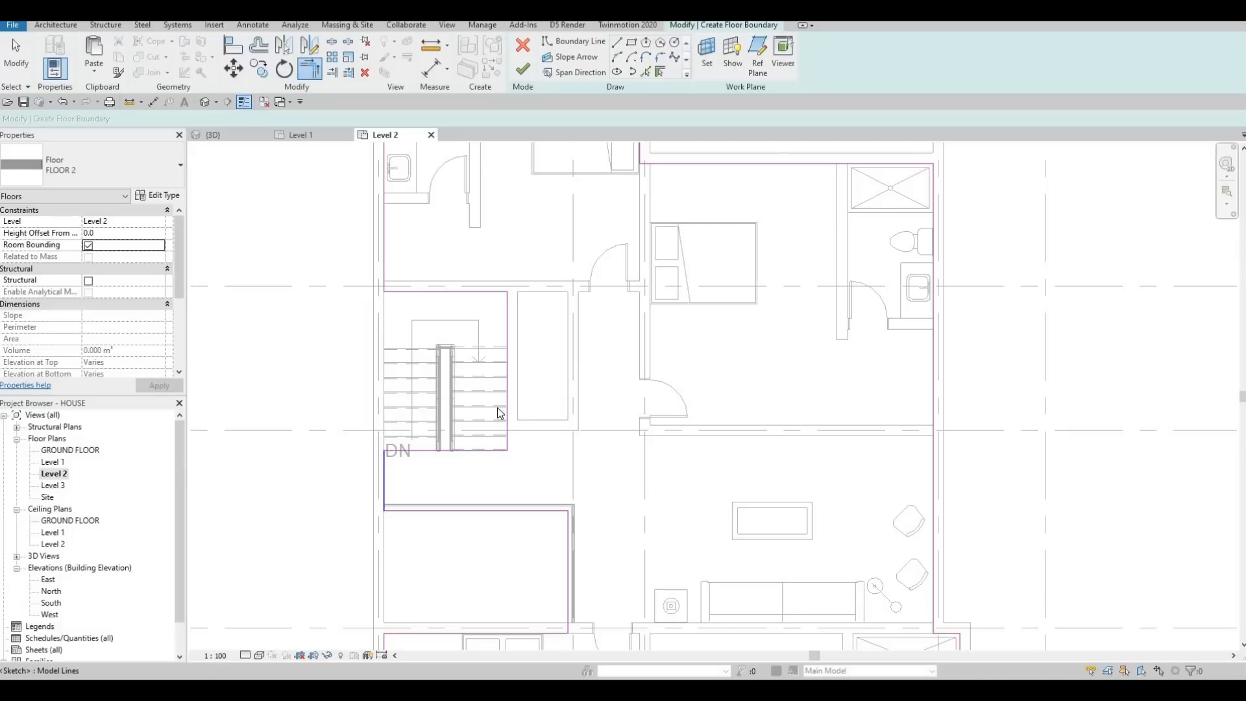
{"action": "key", "text": "Escape"}
{"action": "key", "text": "Escape"}
{"action": "scroll", "coordinate": [458, 380], "scroll_direction": "down", "scroll_amount": 2}
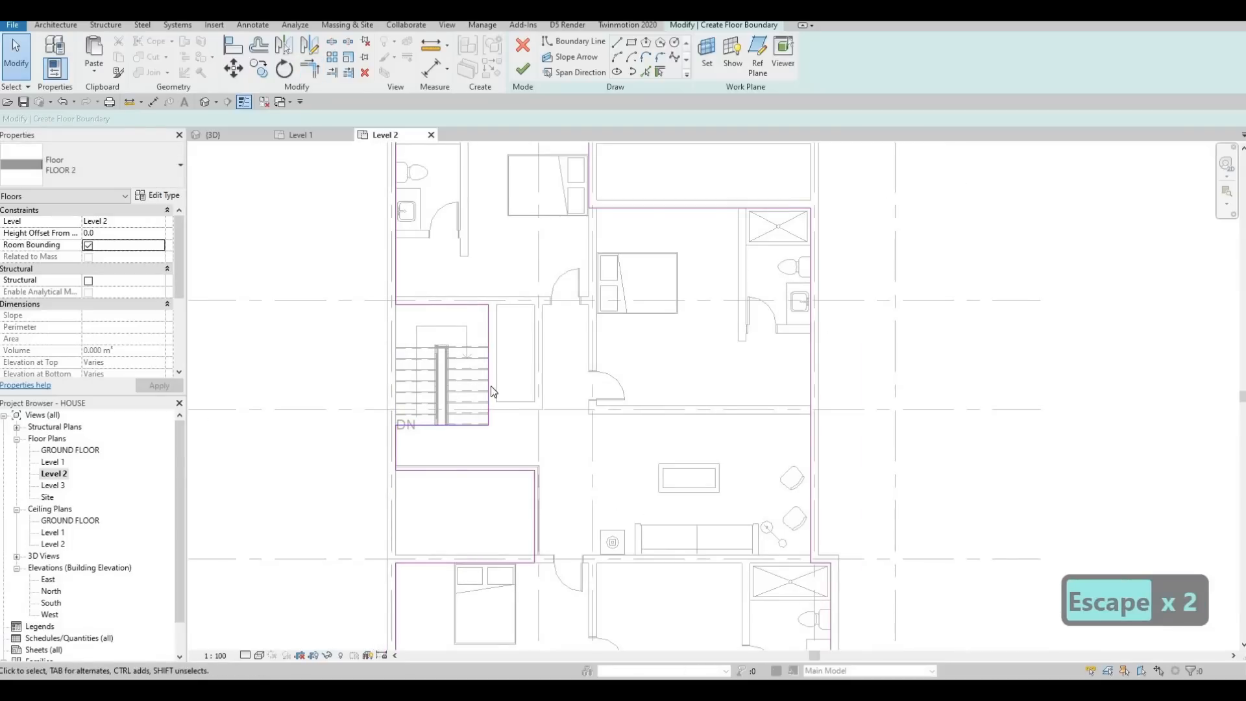
{"action": "scroll", "coordinate": [484, 322], "scroll_direction": "up", "scroll_amount": 2}
{"action": "key", "text": "Escape"}
{"action": "key", "text": "Escape"}
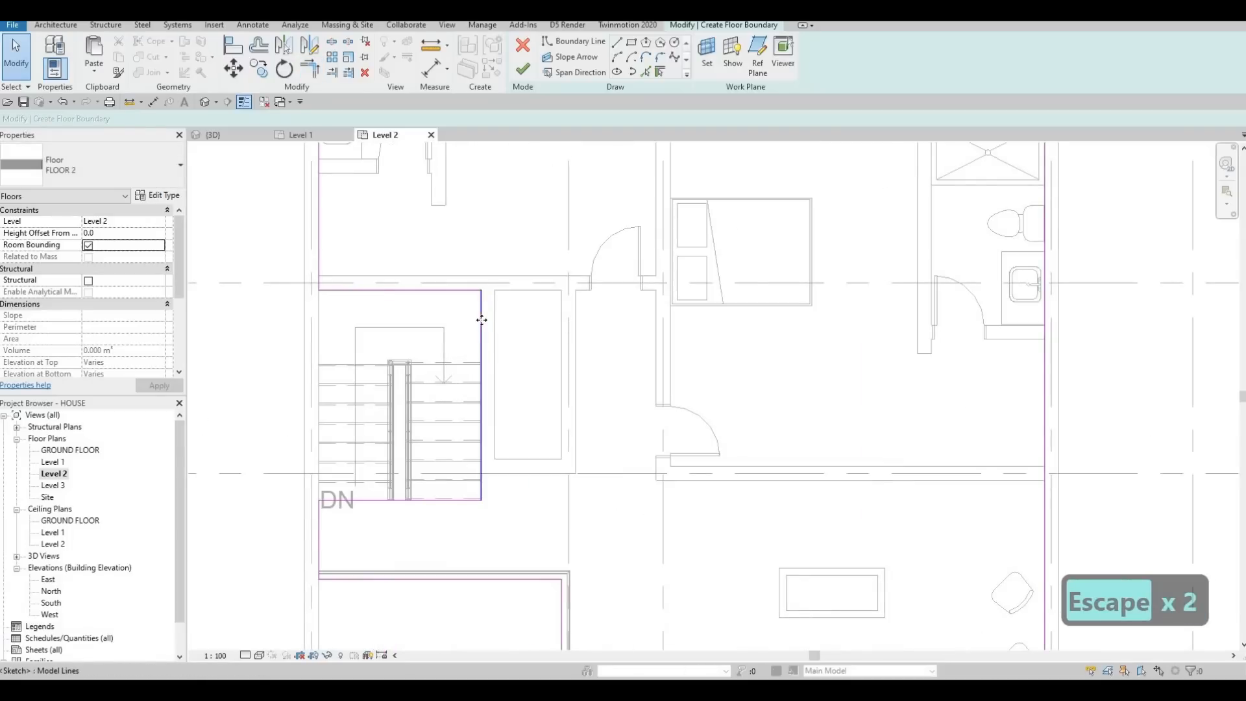
{"action": "left_click", "coordinate": [480, 324]}
{"action": "scroll", "coordinate": [493, 316], "scroll_direction": "up", "scroll_amount": 3}
{"action": "left_click_drag", "start_coordinate": [483, 318], "coordinate": [473, 319]}
{"action": "key", "text": "Escape"}
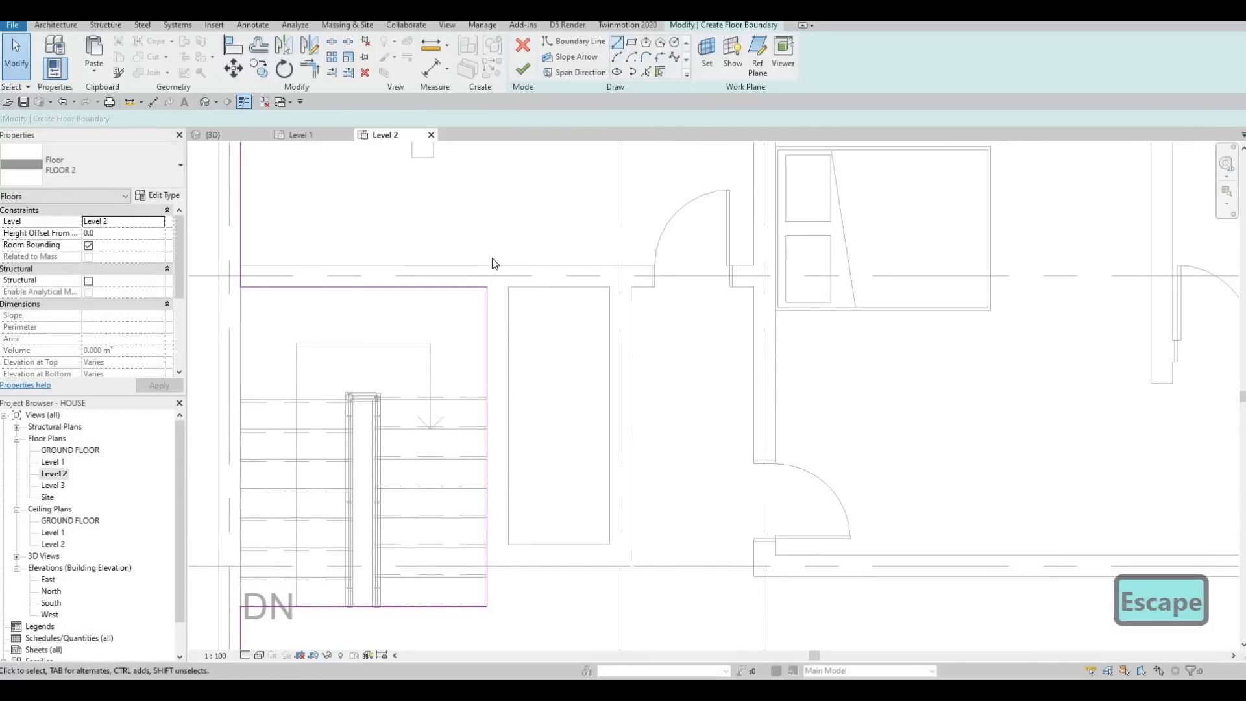
Step: Move the stairwell's north boundary line north onto the wall centreline at the grid line
{"action": "left_click", "coordinate": [389, 288]}
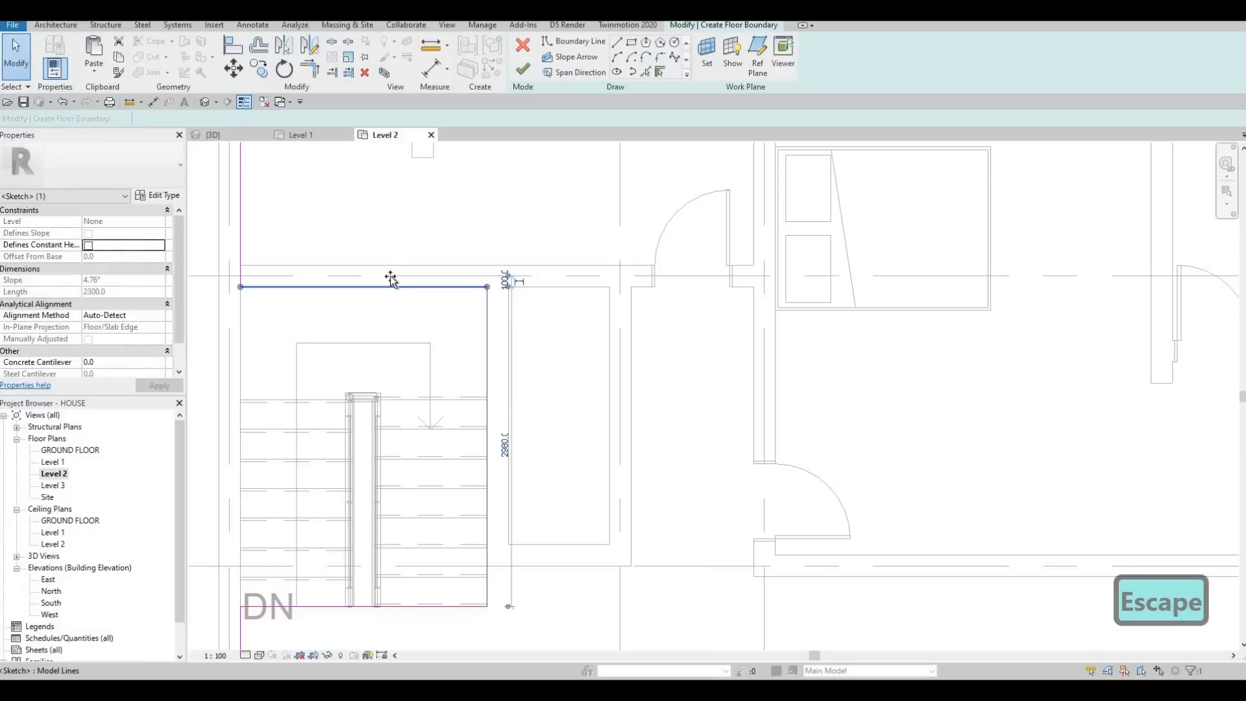
{"action": "key", "text": "Escape"}
{"action": "key", "text": "Escape"}
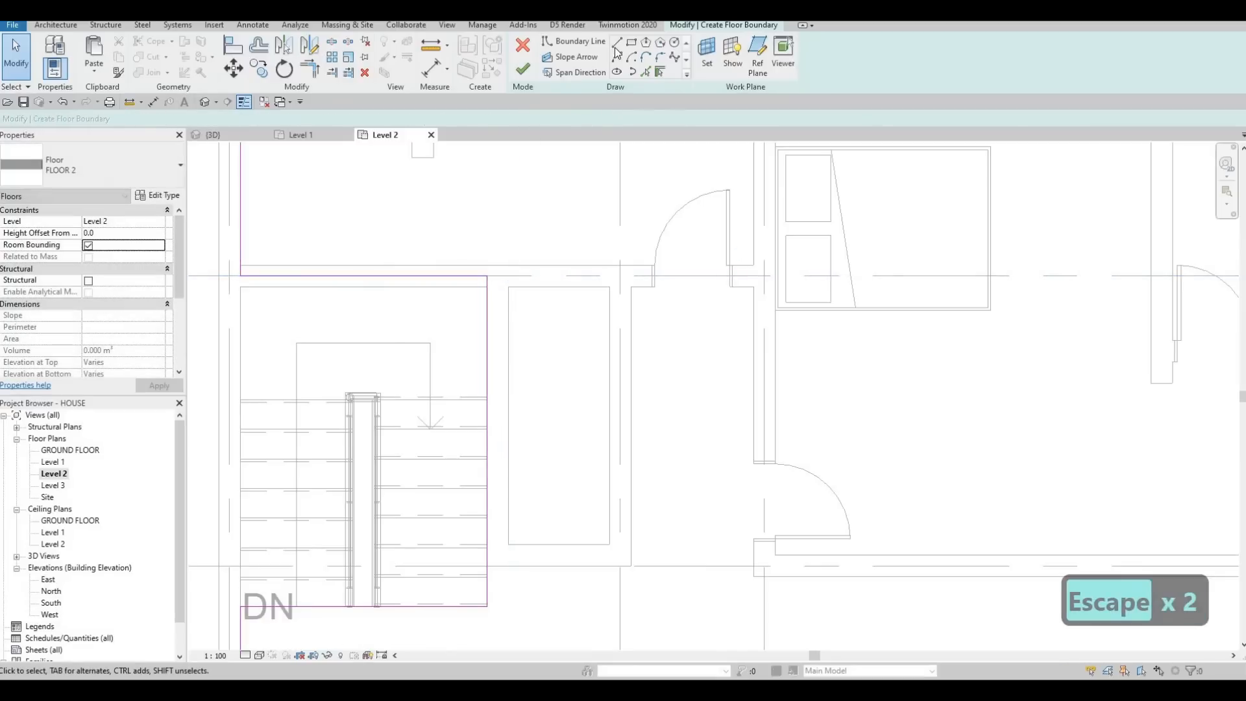
Step: Draw boundary lines from the stairwell's east line about 120 mm east along grid F, and north along the east wall's centreline
{"action": "scroll", "coordinate": [466, 607], "scroll_direction": "up", "scroll_amount": 2}
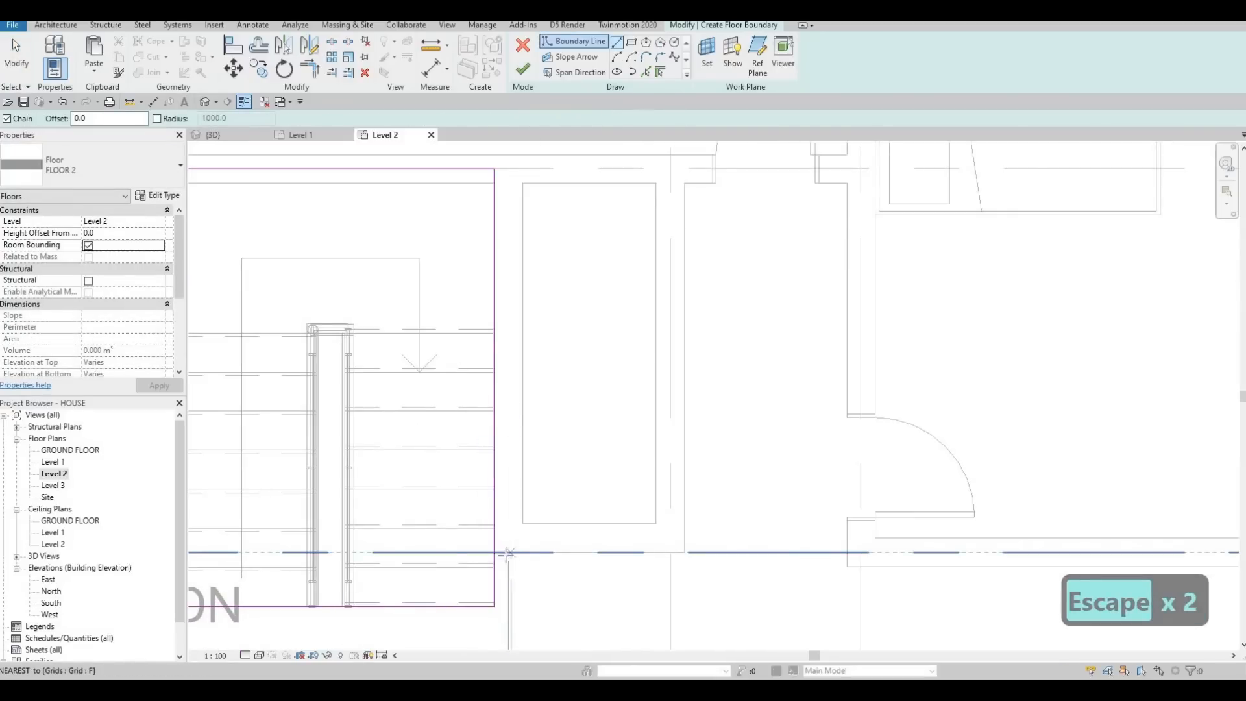
{"action": "left_click", "coordinate": [494, 552]}
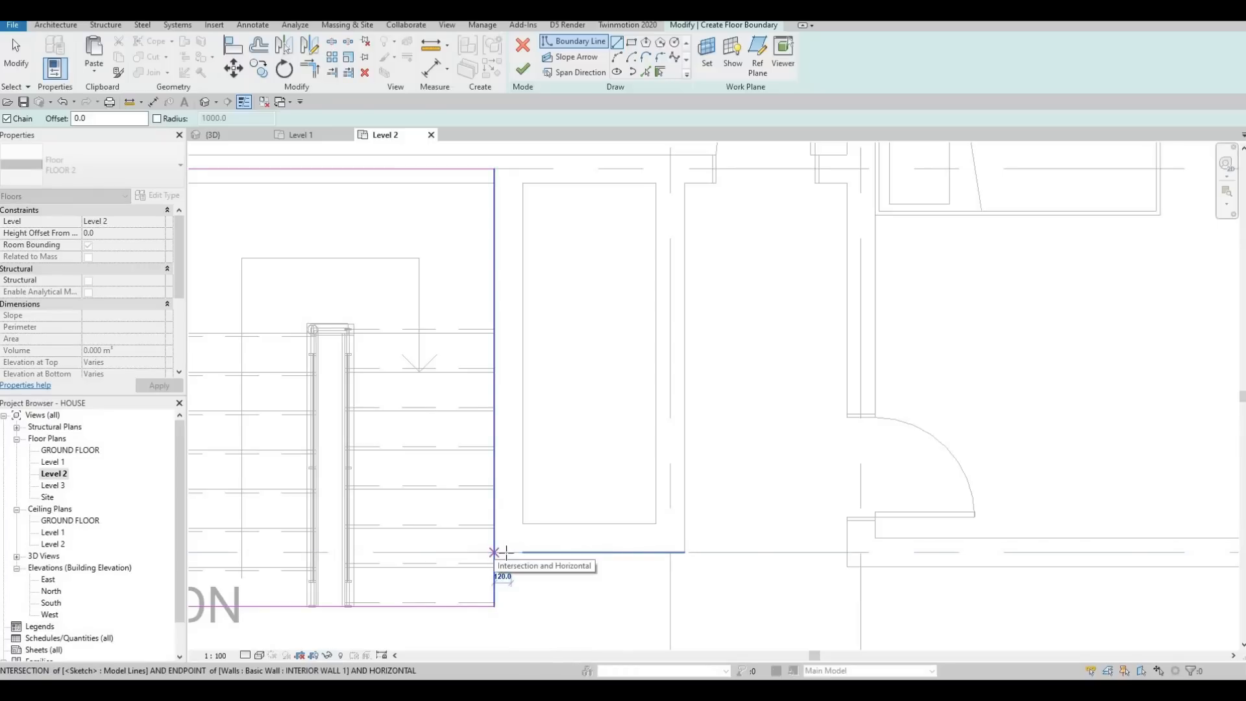
{"action": "key", "text": "Escape"}
{"action": "left_click", "coordinate": [512, 552]}
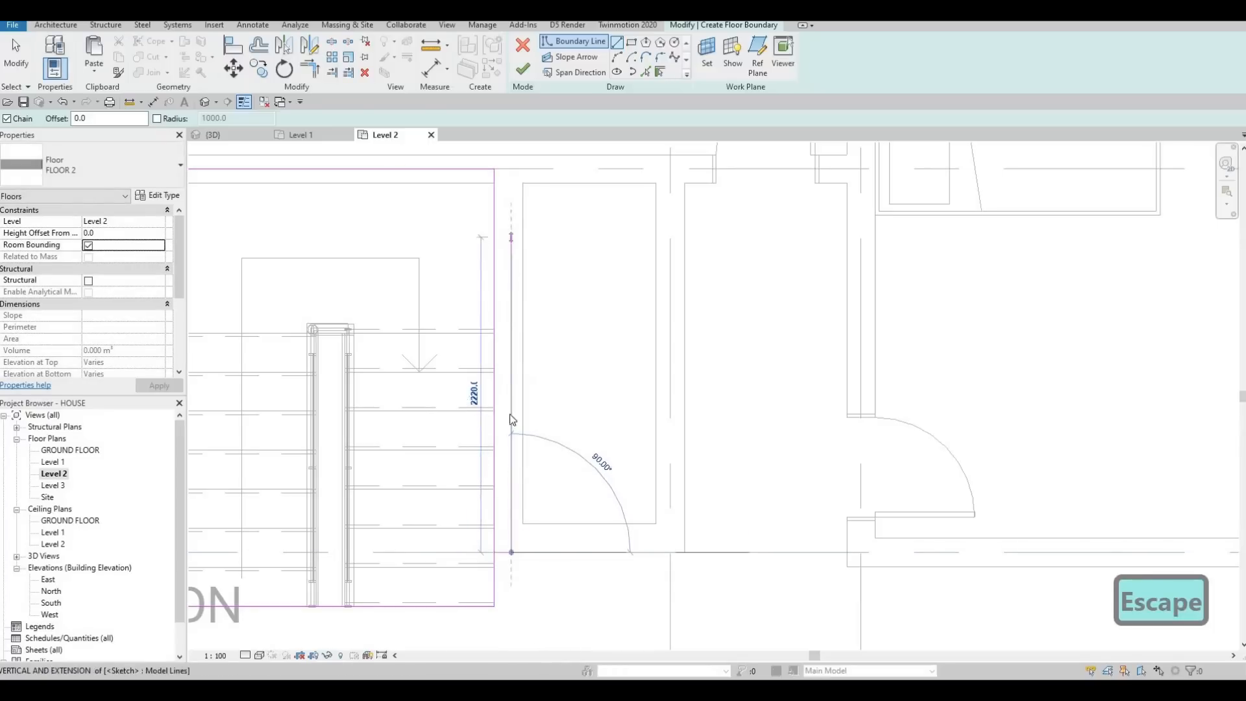
{"action": "left_click", "coordinate": [512, 209]}
{"action": "key", "text": "Escape"}
{"action": "key", "text": "Escape"}
{"action": "key", "text": "Escape"}
Step: Trim the stairwell's east line to the short jog at grid F, and join its north line to the new centreline segment
{"action": "key", "text": "t"}
{"action": "key", "text": "r"}
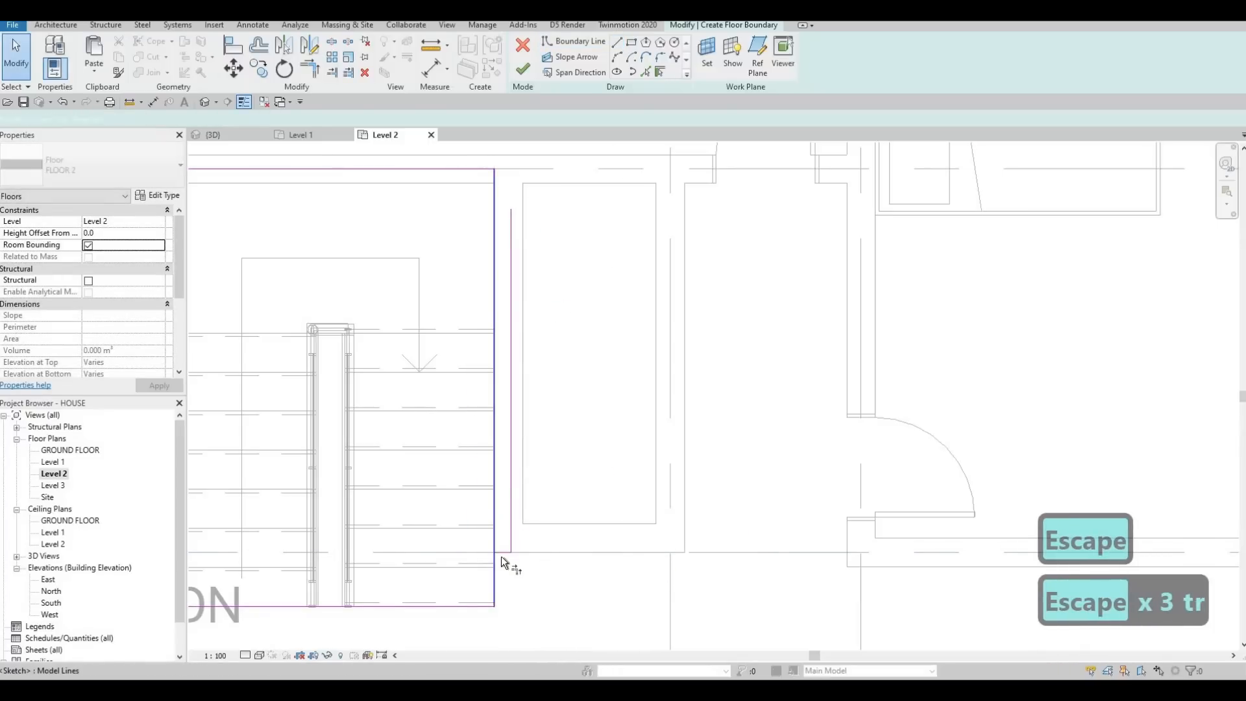
{"action": "left_click", "coordinate": [502, 555]}
{"action": "left_click", "coordinate": [496, 563]}
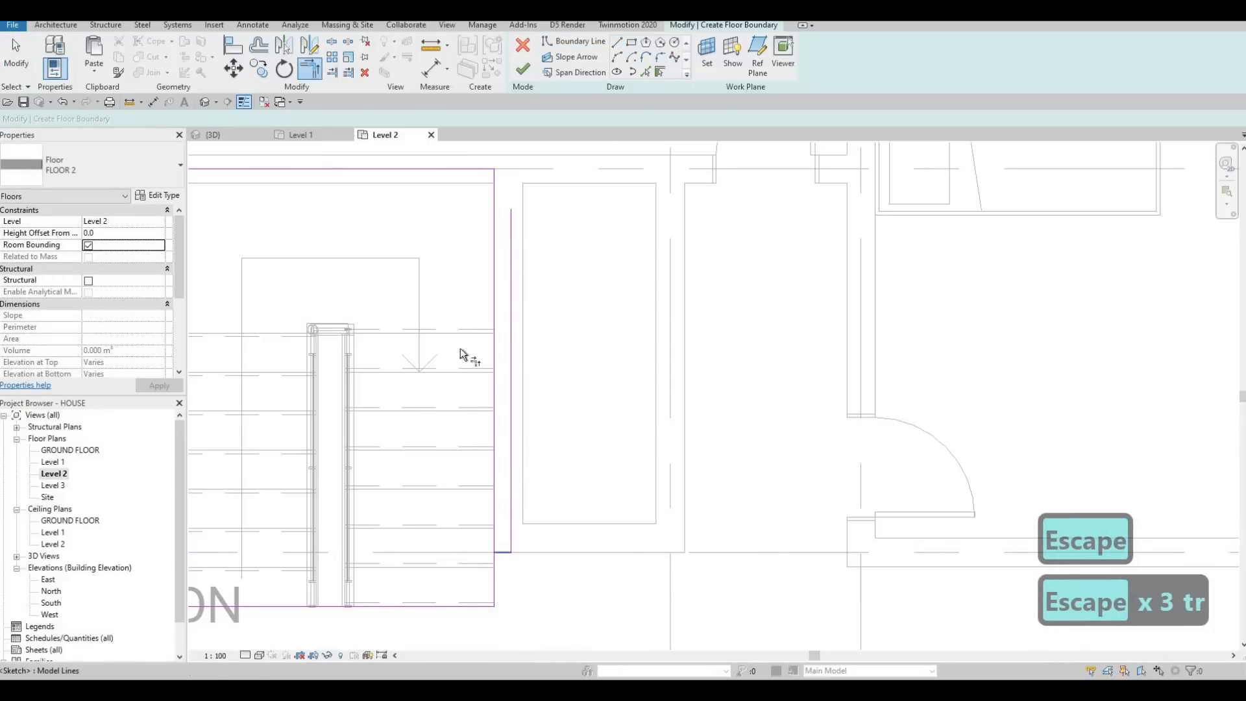
{"action": "left_click", "coordinate": [433, 168]}
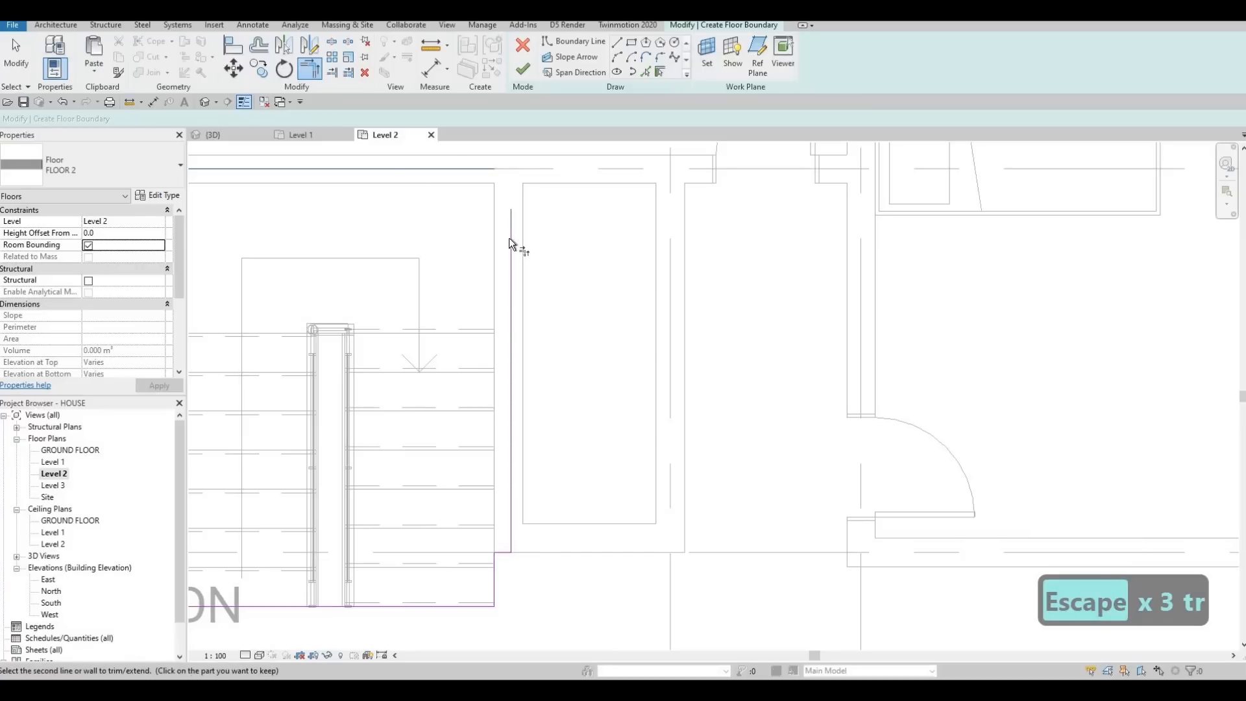
{"action": "left_click", "coordinate": [511, 244]}
{"action": "key", "text": "Escape"}
{"action": "key", "text": "Escape"}
Step: Finish the floor boundary sketch to create FLOOR 2 on Level 2, and clear the selection
{"action": "middle_click_drag", "start_coordinate": [514, 281], "coordinate": [522, 297]}
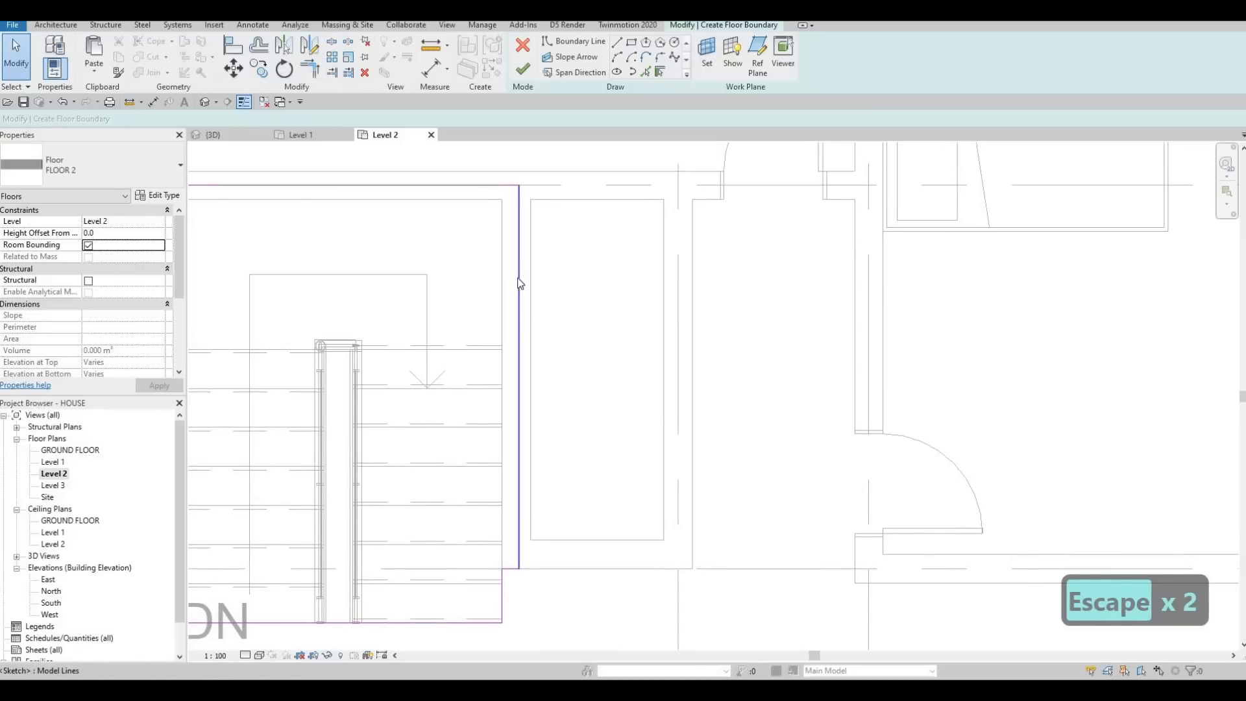
{"action": "left_click", "coordinate": [518, 275]}
{"action": "scroll", "coordinate": [518, 292], "scroll_direction": "down", "scroll_amount": 3}
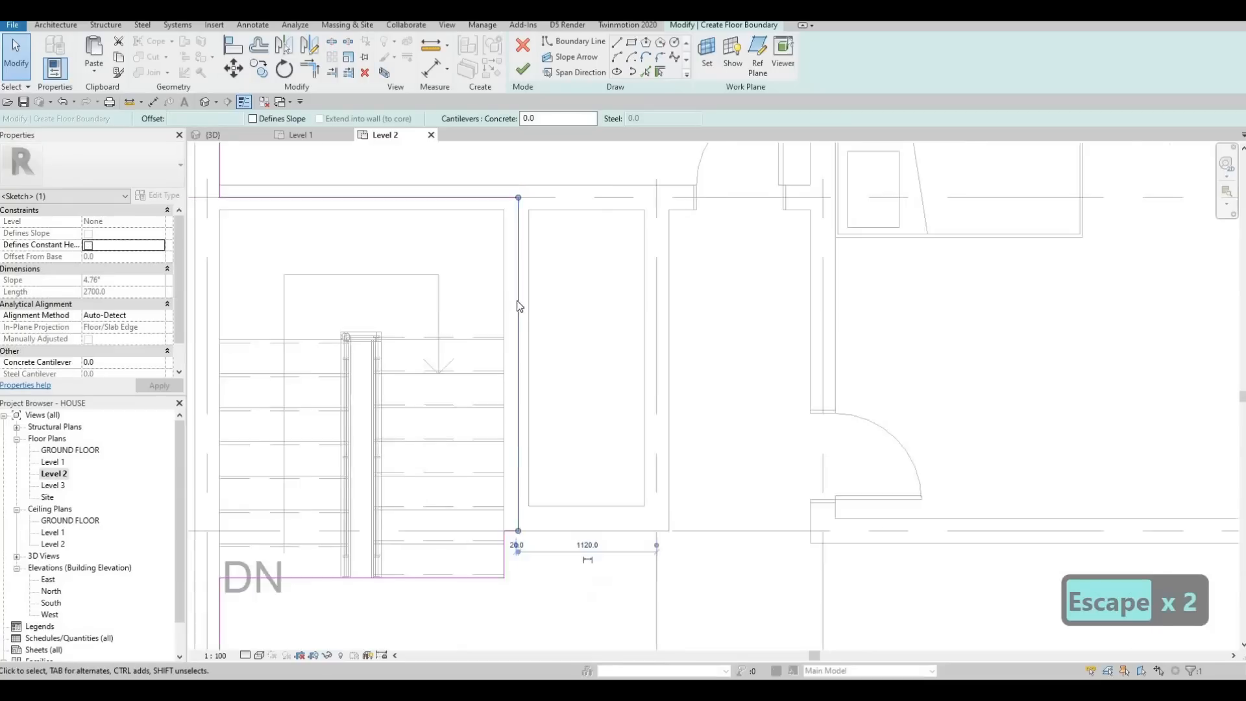
{"action": "key", "text": "Escape"}
{"action": "left_click", "coordinate": [517, 299]}
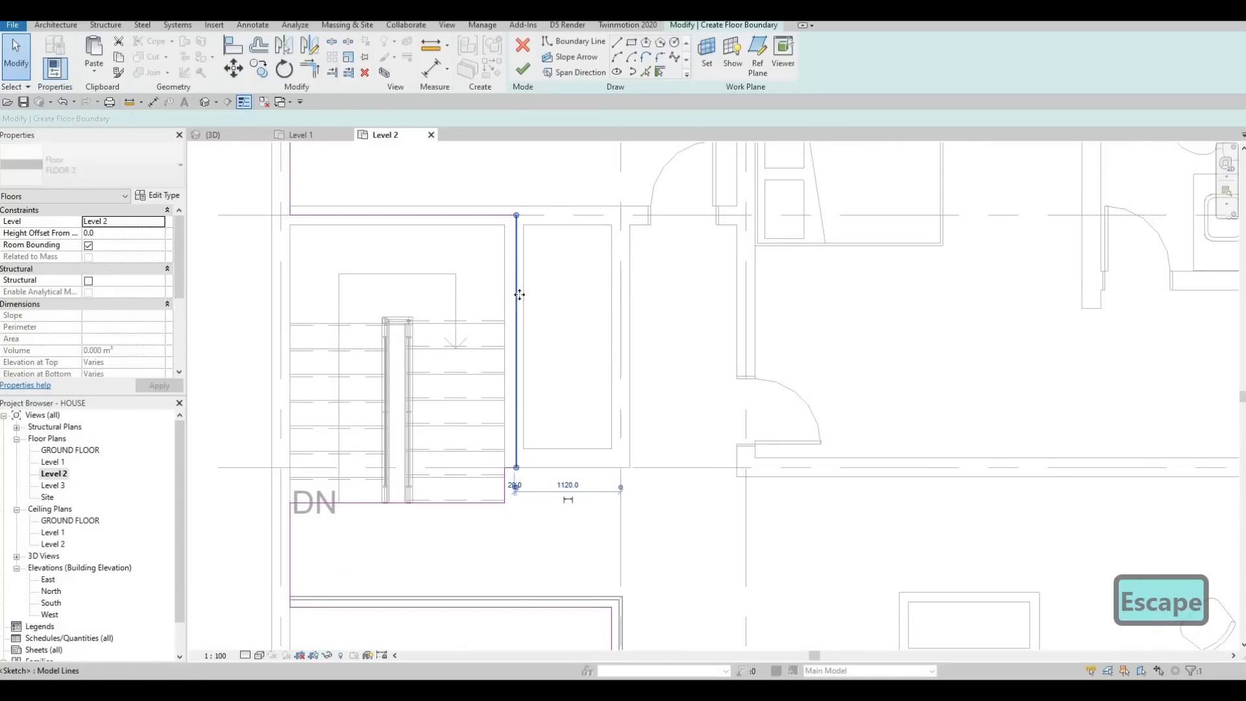
{"action": "key", "text": "Escape"}
{"action": "scroll", "coordinate": [475, 449], "scroll_direction": "down", "scroll_amount": 1}
{"action": "middle_click_drag", "start_coordinate": [475, 449], "coordinate": [487, 382]}
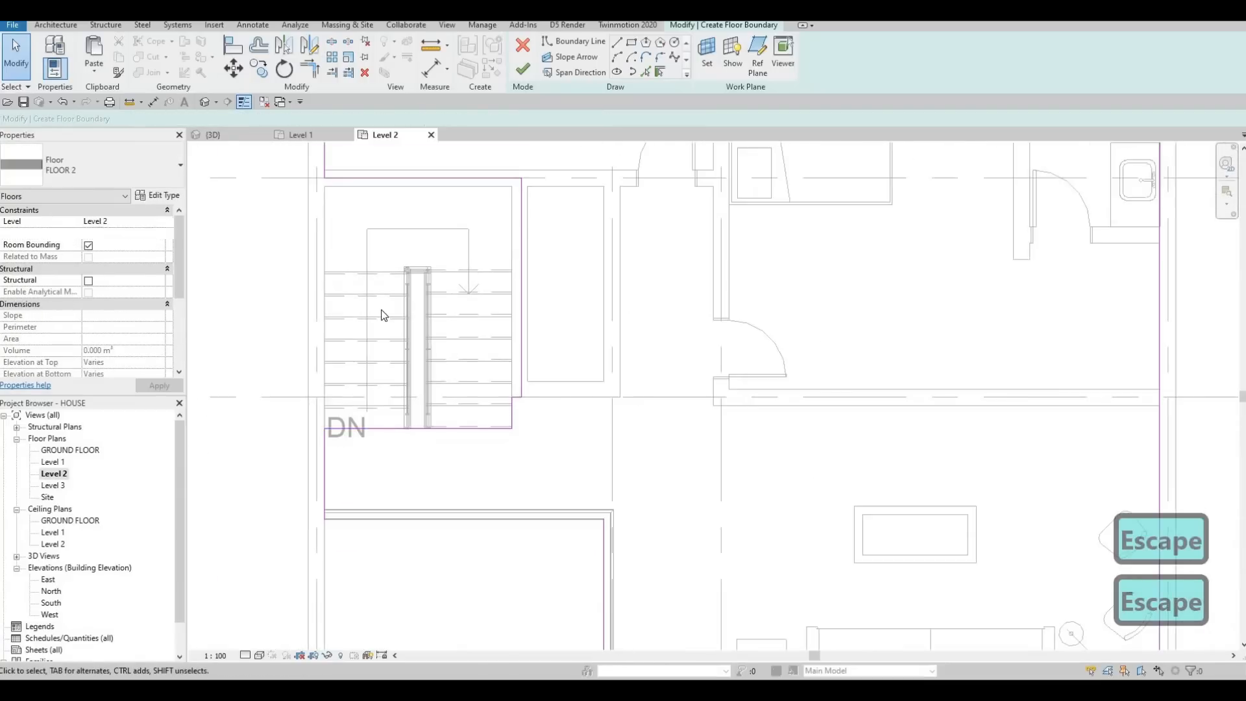
{"action": "left_click", "coordinate": [522, 74]}
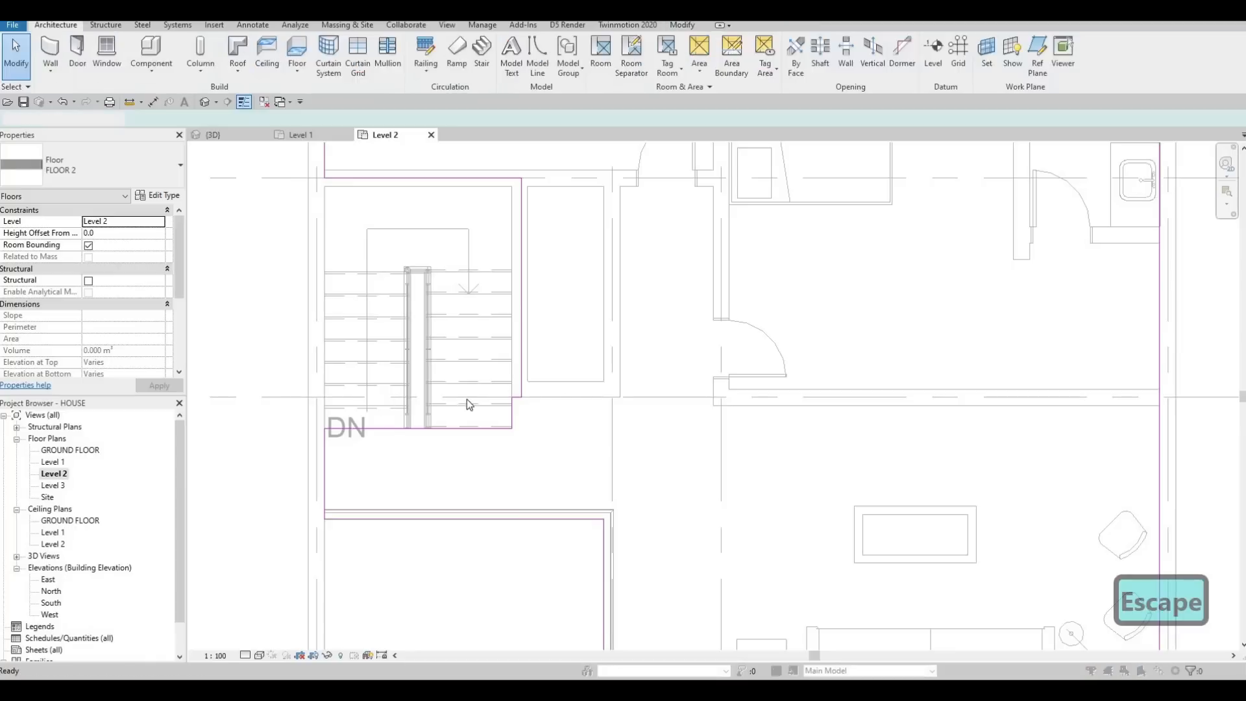
{"action": "left_click", "coordinate": [721, 353]}
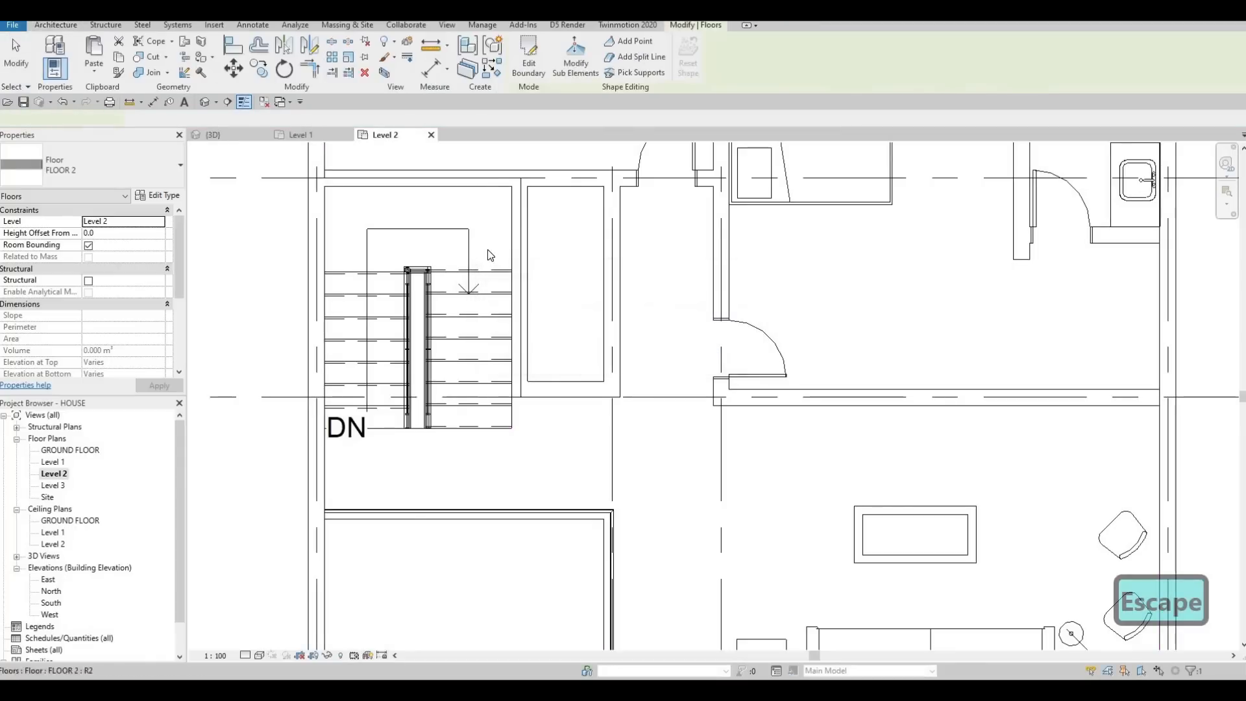
{"action": "key", "text": "Escape"}
Step: Examine the Level 2 plan around the stairs, the void, the southern rooms and the northern bedrooms
{"action": "scroll", "coordinate": [533, 298], "scroll_direction": "down", "scroll_amount": 2}
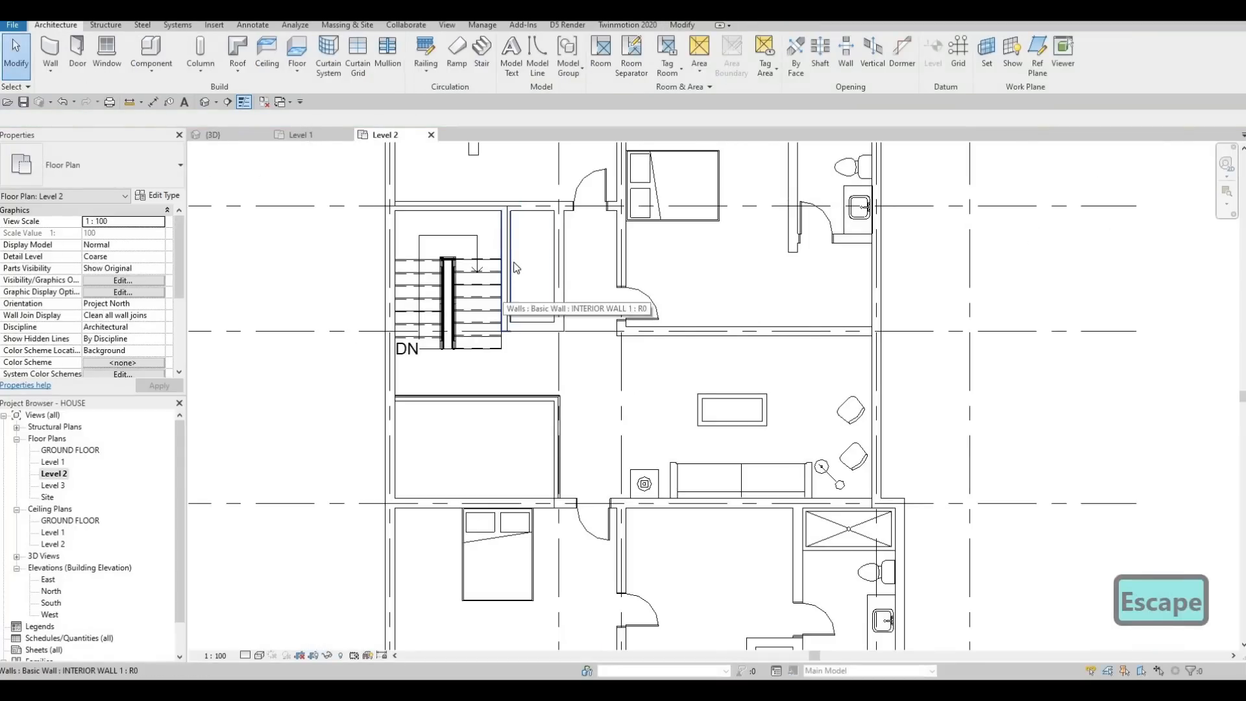
{"action": "scroll", "coordinate": [514, 259], "scroll_direction": "up", "scroll_amount": 2}
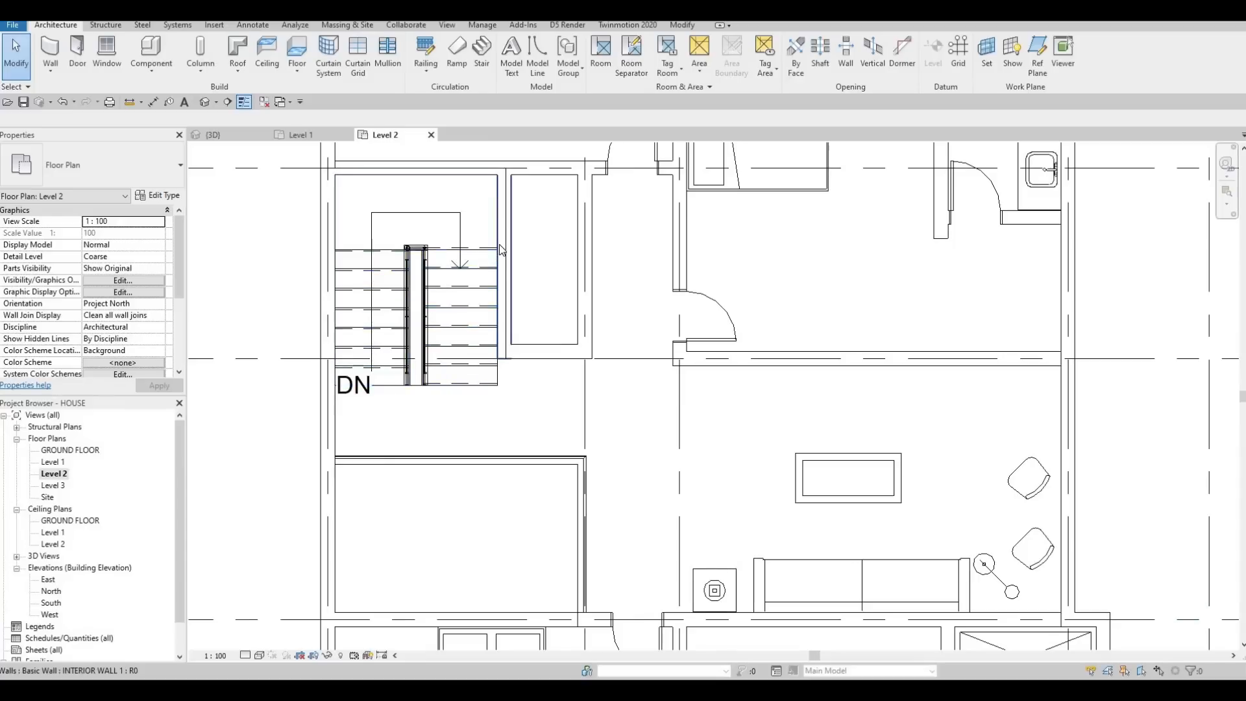
{"action": "key", "text": "Escape"}
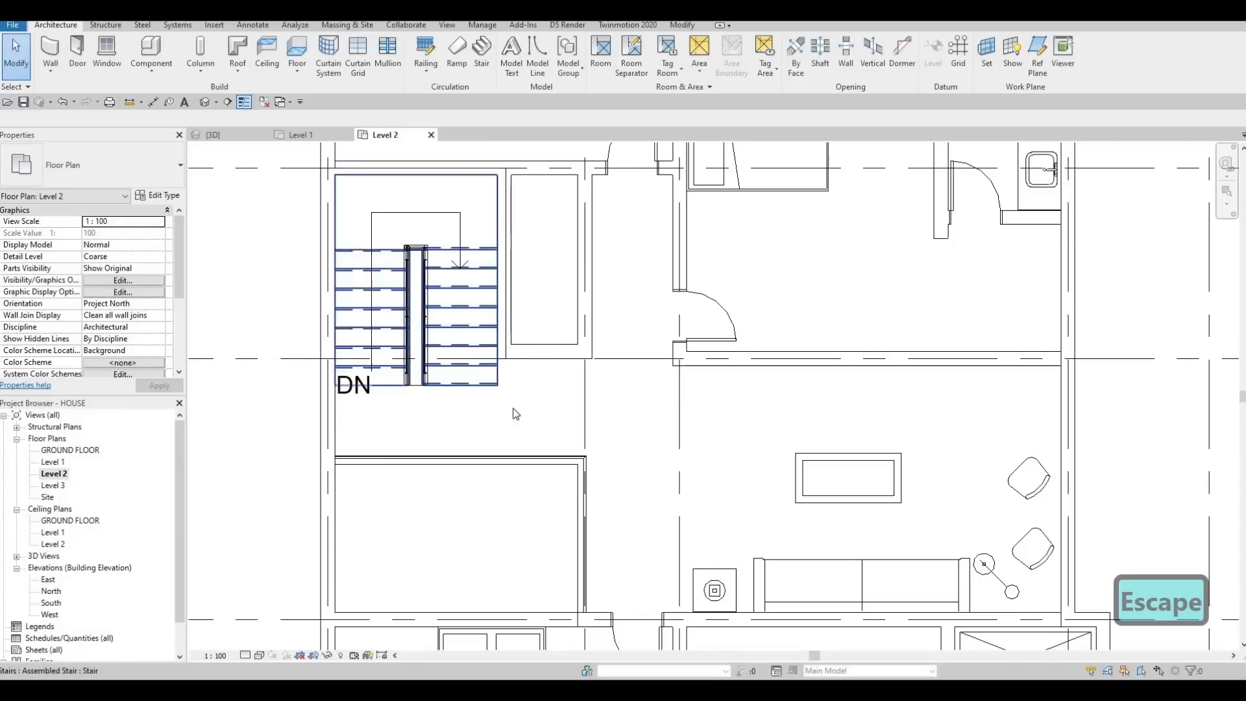
{"action": "scroll", "coordinate": [439, 357], "scroll_direction": "down", "scroll_amount": 1}
{"action": "scroll", "coordinate": [439, 357], "scroll_direction": "down", "scroll_amount": 2}
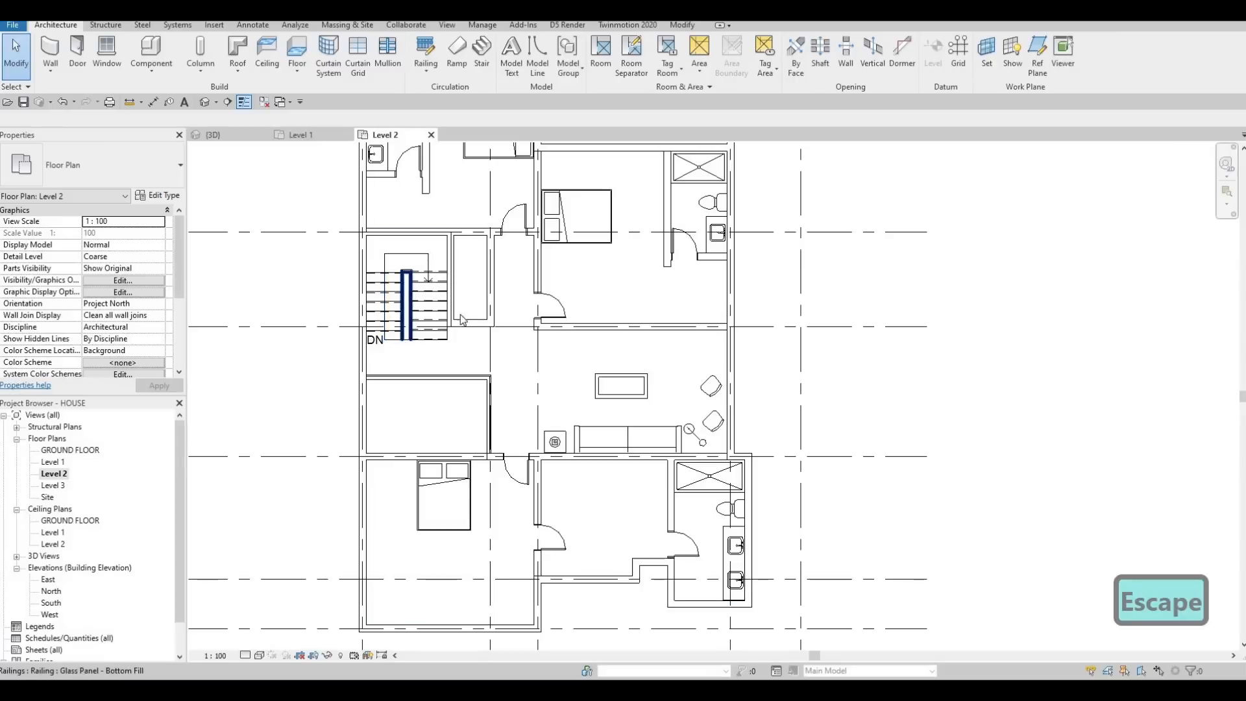
{"action": "scroll", "coordinate": [452, 345], "scroll_direction": "down", "scroll_amount": 1}
{"action": "key", "text": "Escape"}
{"action": "scroll", "coordinate": [423, 294], "scroll_direction": "down", "scroll_amount": 2}
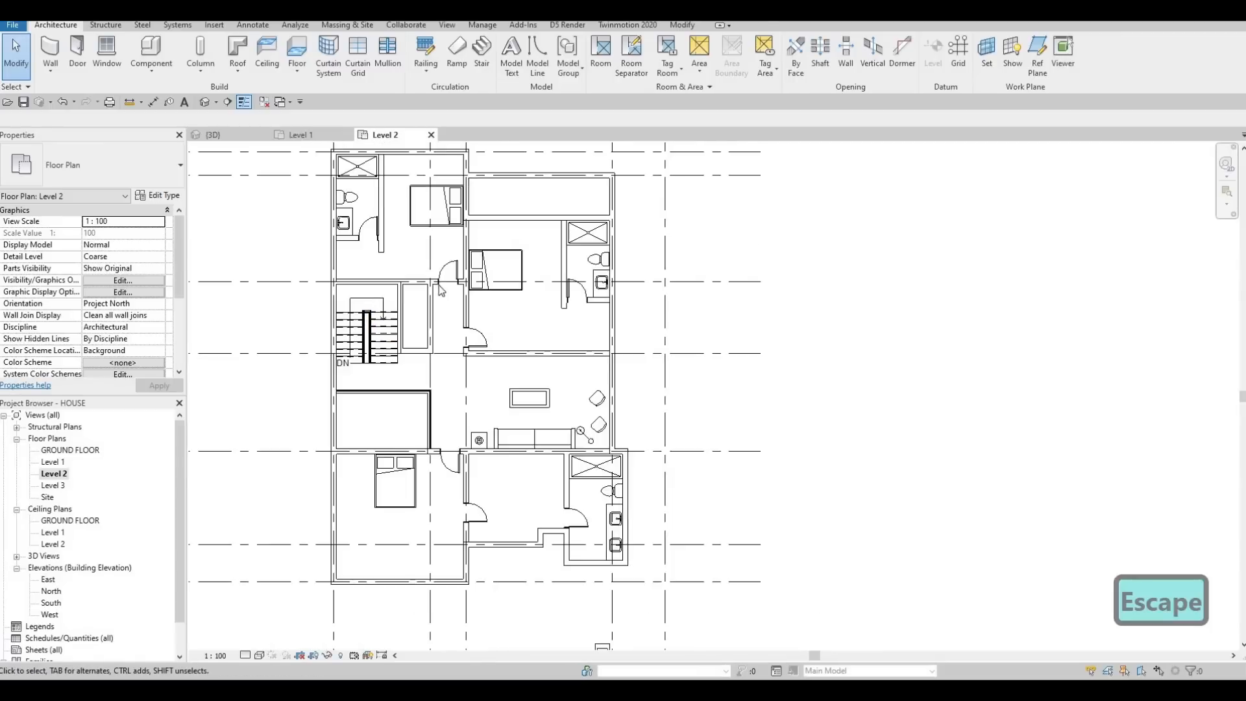
{"action": "middle_click_drag", "start_coordinate": [411, 385], "coordinate": [404, 422]}
{"action": "scroll", "coordinate": [403, 419], "scroll_direction": "up", "scroll_amount": 3}
{"action": "middle_click_drag", "start_coordinate": [451, 303], "coordinate": [429, 389]}
{"action": "scroll", "coordinate": [430, 389], "scroll_direction": "down", "scroll_amount": 1}
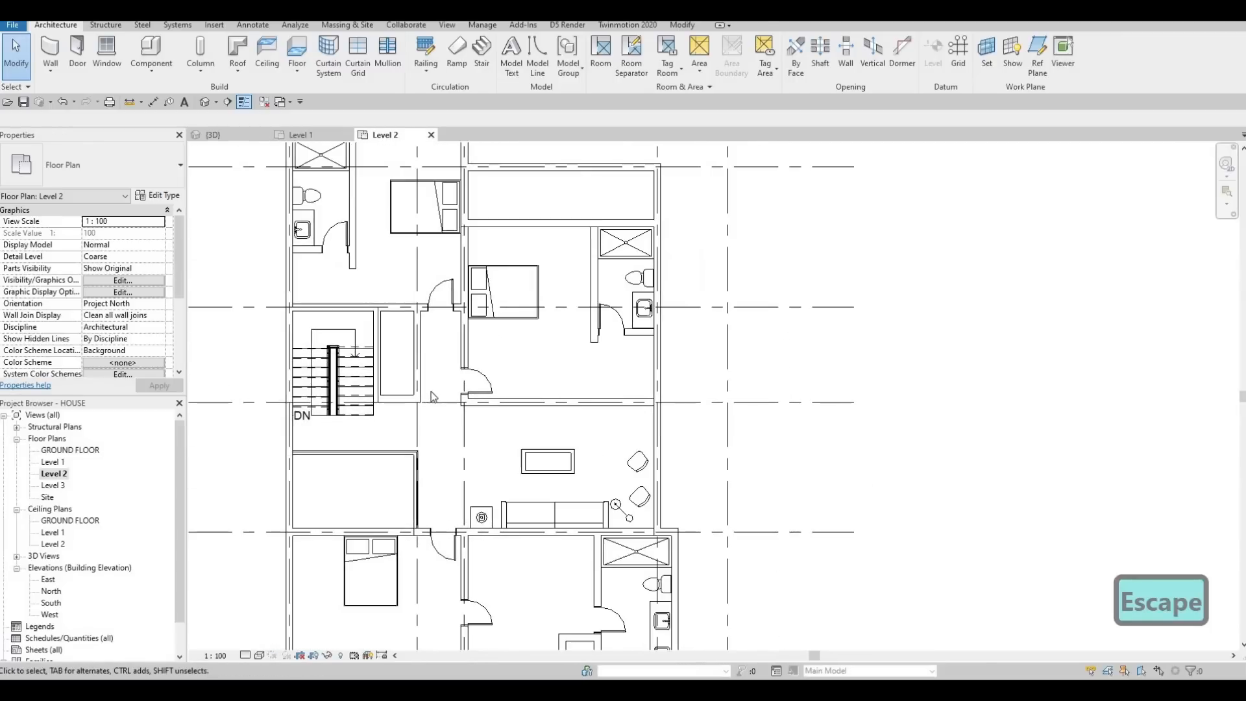
{"action": "scroll", "coordinate": [429, 390], "scroll_direction": "down", "scroll_amount": 2}
{"action": "middle_click_drag", "start_coordinate": [466, 312], "coordinate": [484, 281]}
{"action": "middle_click_drag", "start_coordinate": [455, 340], "coordinate": [433, 407]}
{"action": "scroll", "coordinate": [461, 305], "scroll_direction": "up", "scroll_amount": 1}
{"action": "key", "text": "Escape"}
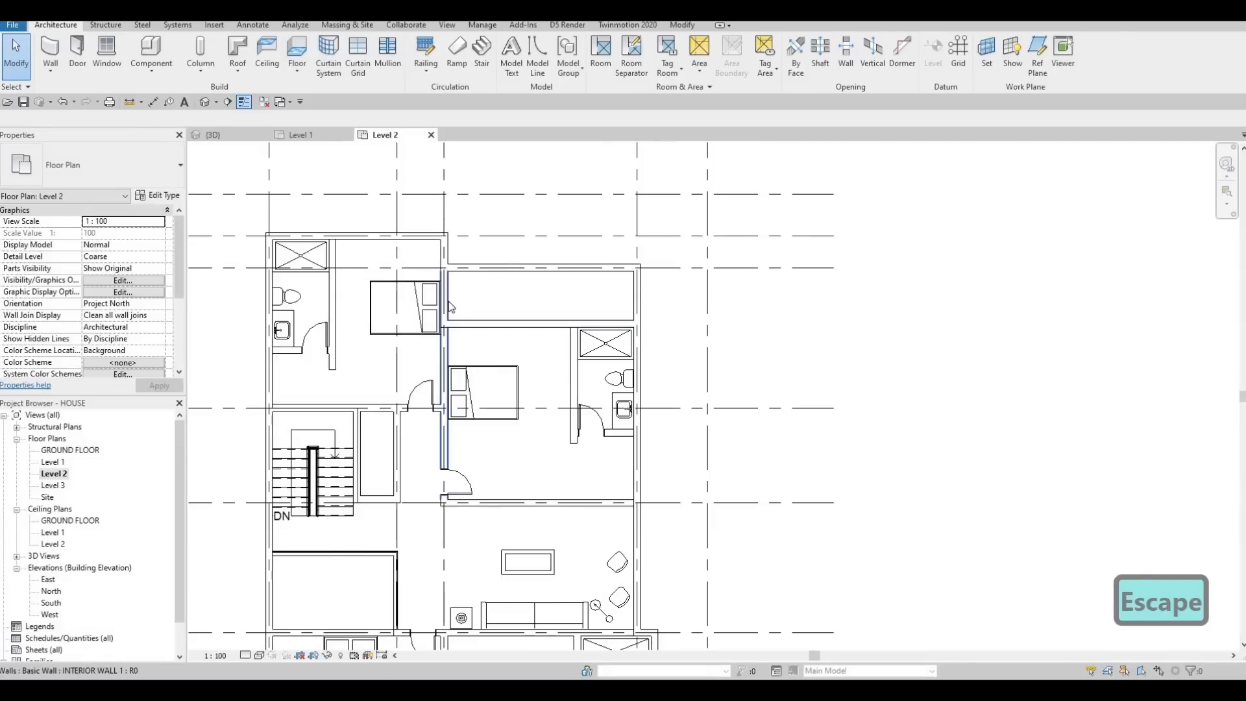
Step: Shorten the interior wall between the two northern bedrooms so its north end stops at the south wall of the narrow northeast space
{"action": "left_click", "coordinate": [447, 292]}
{"action": "scroll", "coordinate": [447, 289], "scroll_direction": "up", "scroll_amount": 2}
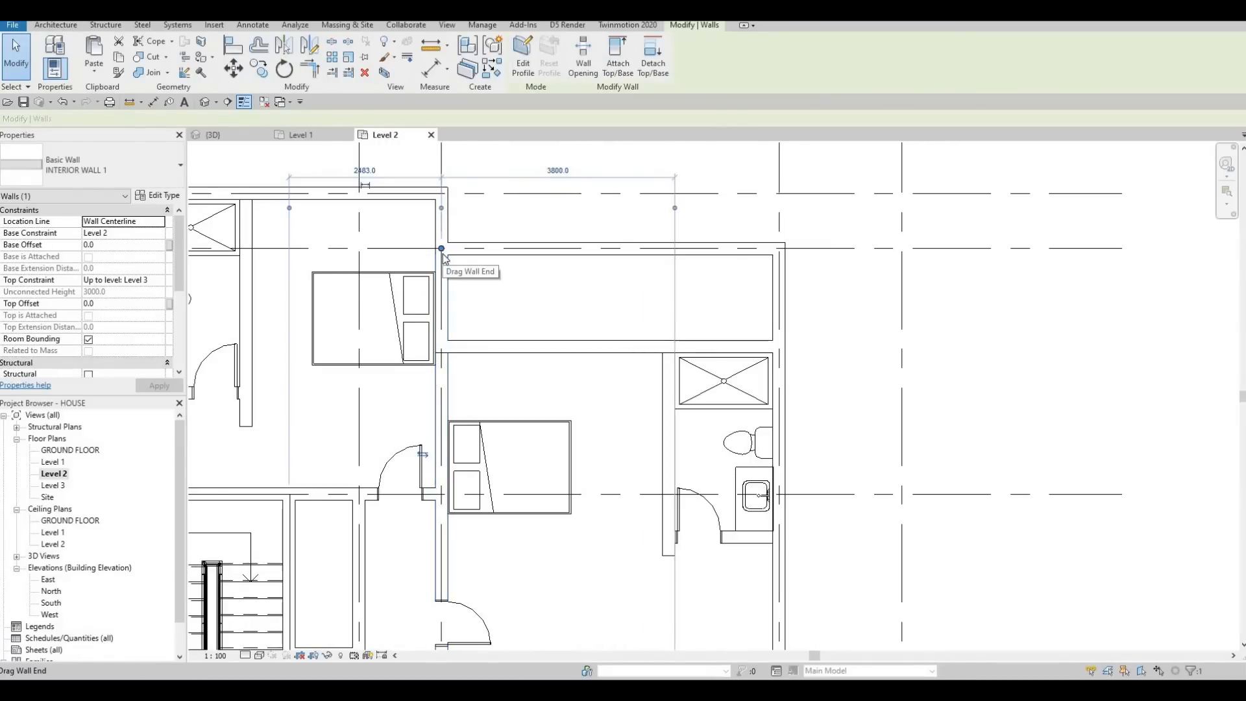
{"action": "left_click_drag", "start_coordinate": [441, 331], "coordinate": [441, 340]}
{"action": "key", "text": "Escape"}
{"action": "key", "text": "Escape"}
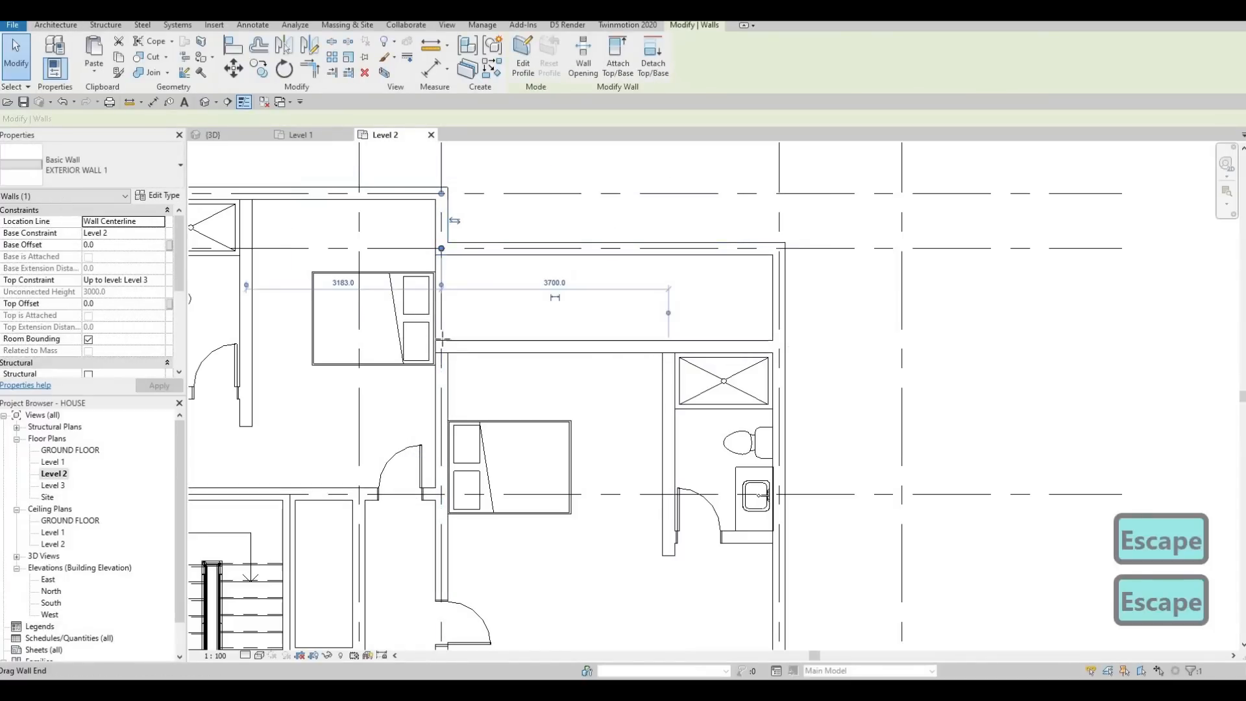
Step: Extend the short north-south exterior wall at the northeast step down to the south wall of the narrow northeast space
{"action": "left_click_drag", "start_coordinate": [441, 249], "coordinate": [441, 347]}
{"action": "key", "text": "Escape"}
{"action": "key", "text": "Escape"}
Step: Change the south wall of the narrow northeast space to the EXTERIOR WALL 1 type
{"action": "left_click", "coordinate": [549, 353]}
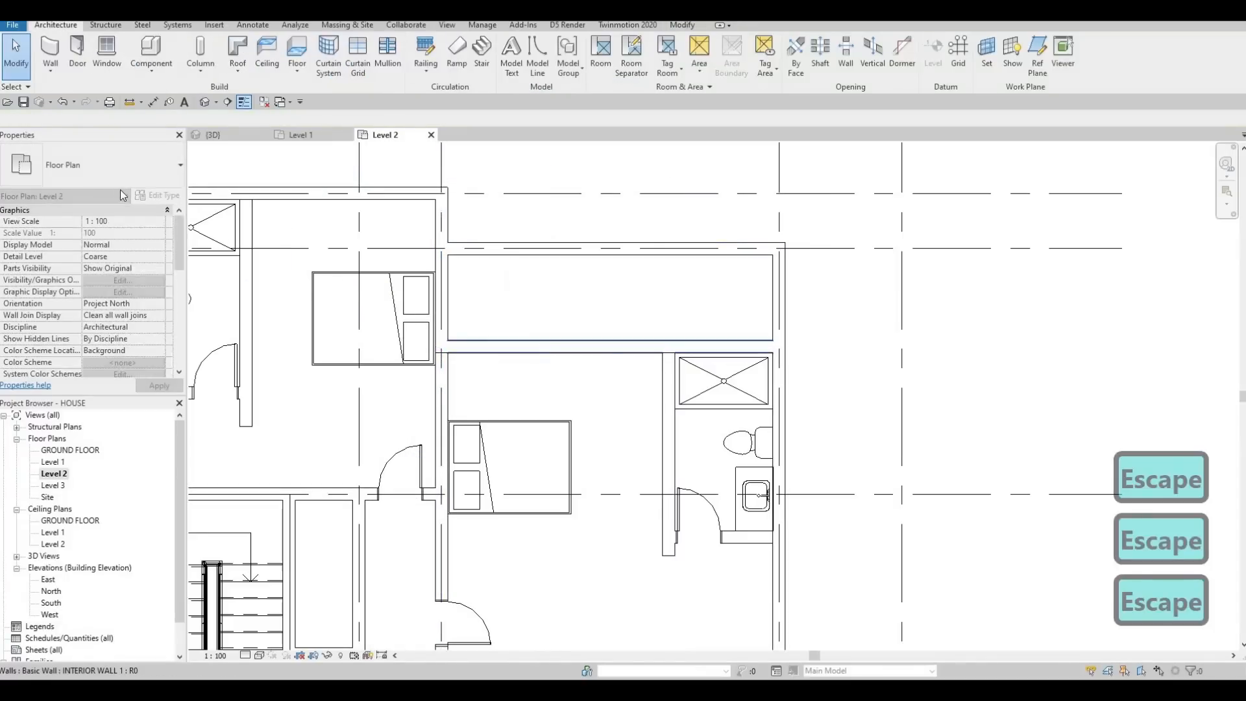
{"action": "left_click", "coordinate": [96, 174]}
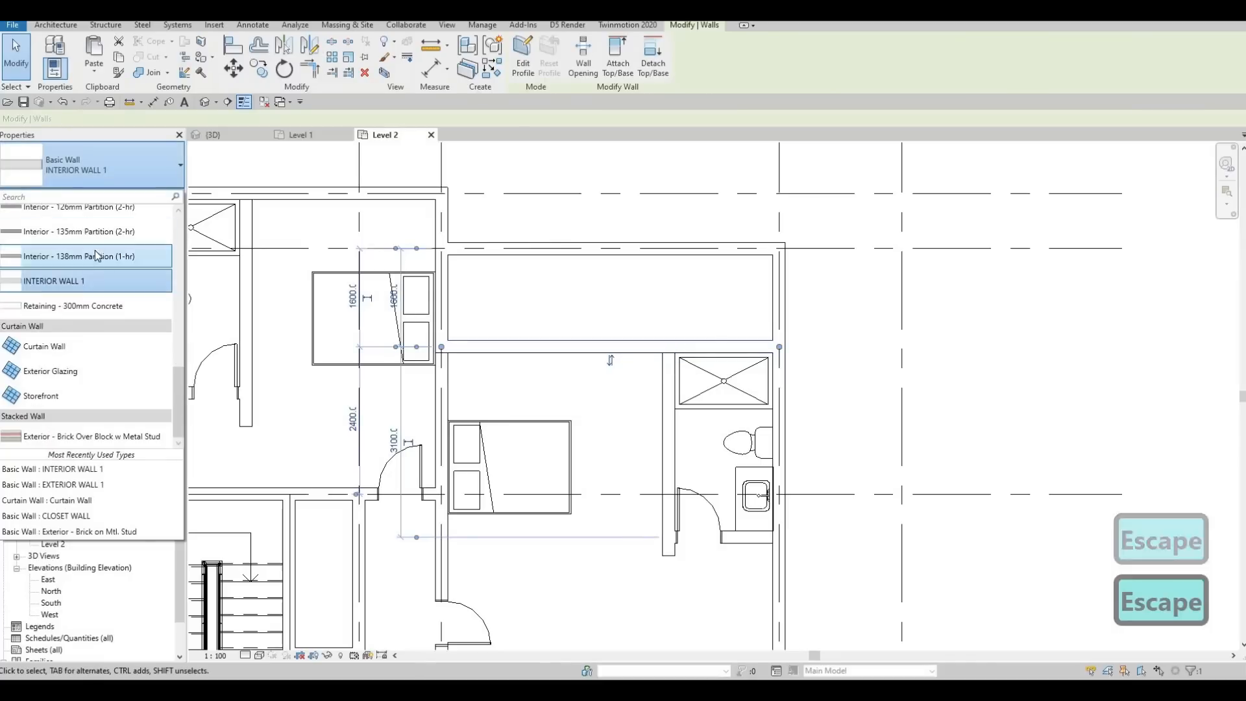
{"action": "scroll", "coordinate": [68, 302], "scroll_direction": "up", "scroll_amount": 4}
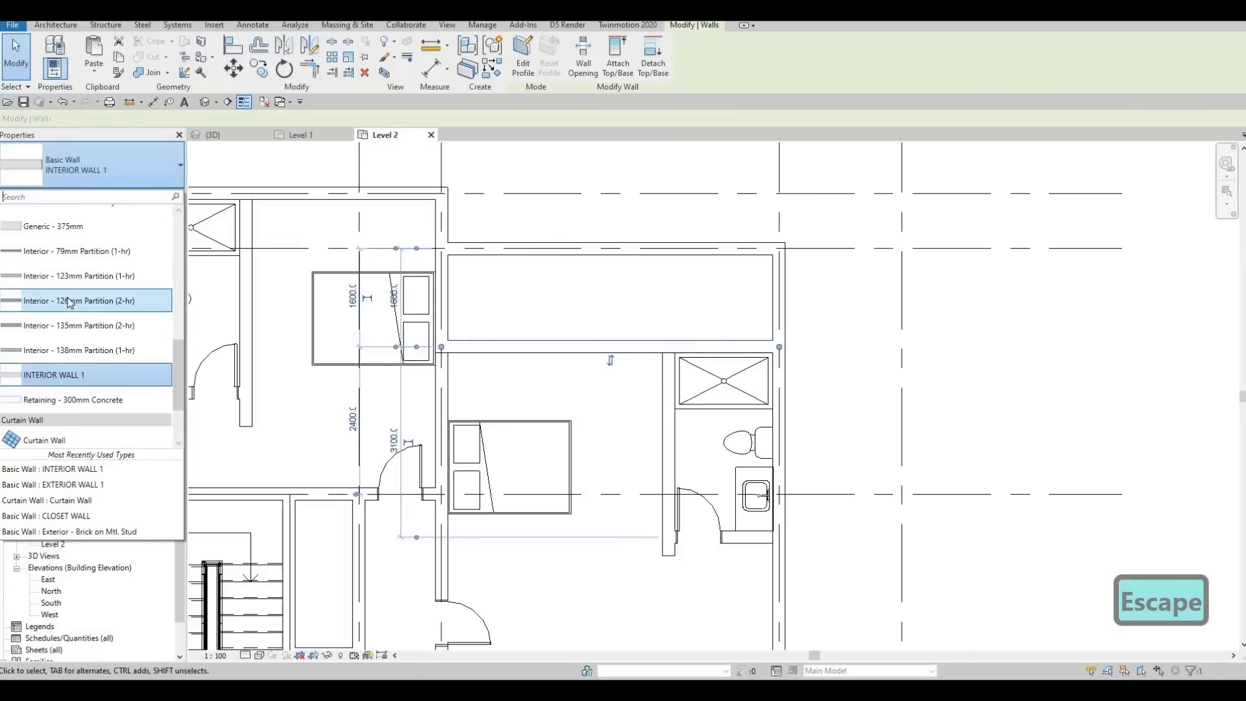
{"action": "scroll", "coordinate": [68, 295], "scroll_direction": "up", "scroll_amount": 2}
{"action": "left_click", "coordinate": [67, 240]}
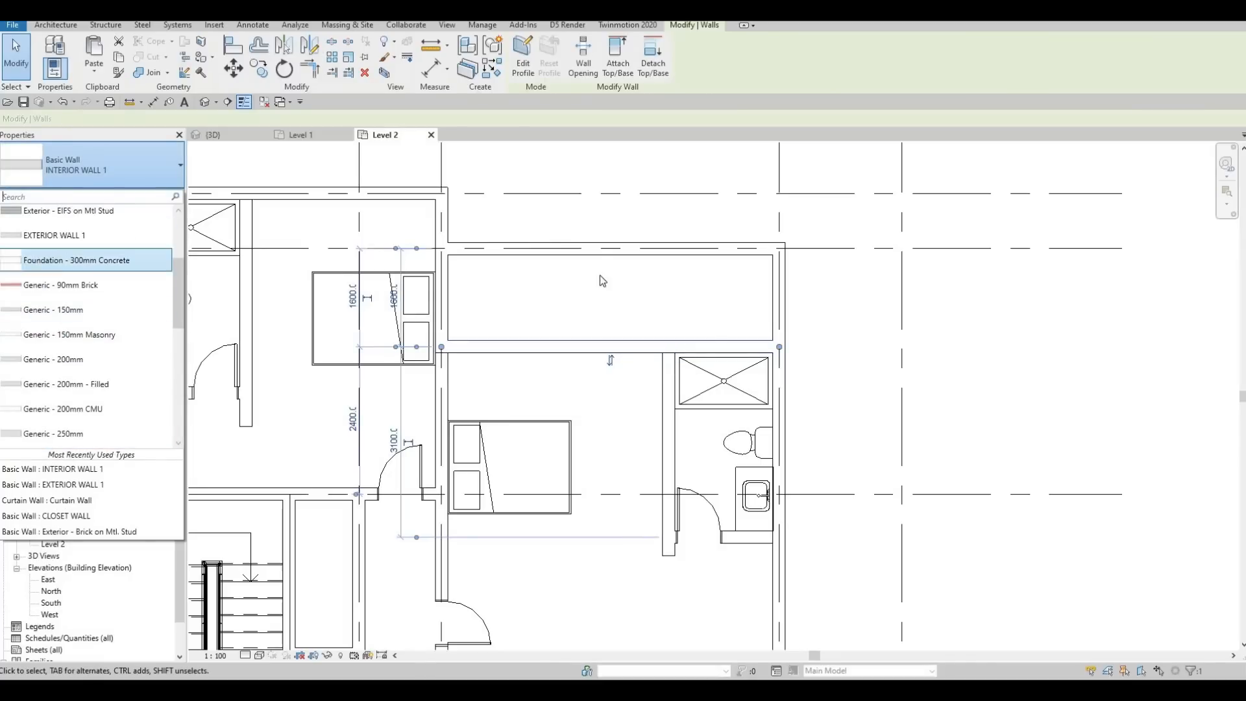
Step: Delete the exterior wall on the north side of the narrow northeast space
{"action": "key", "text": "Escape"}
{"action": "key", "text": "Escape"}
{"action": "left_click", "coordinate": [596, 253]}
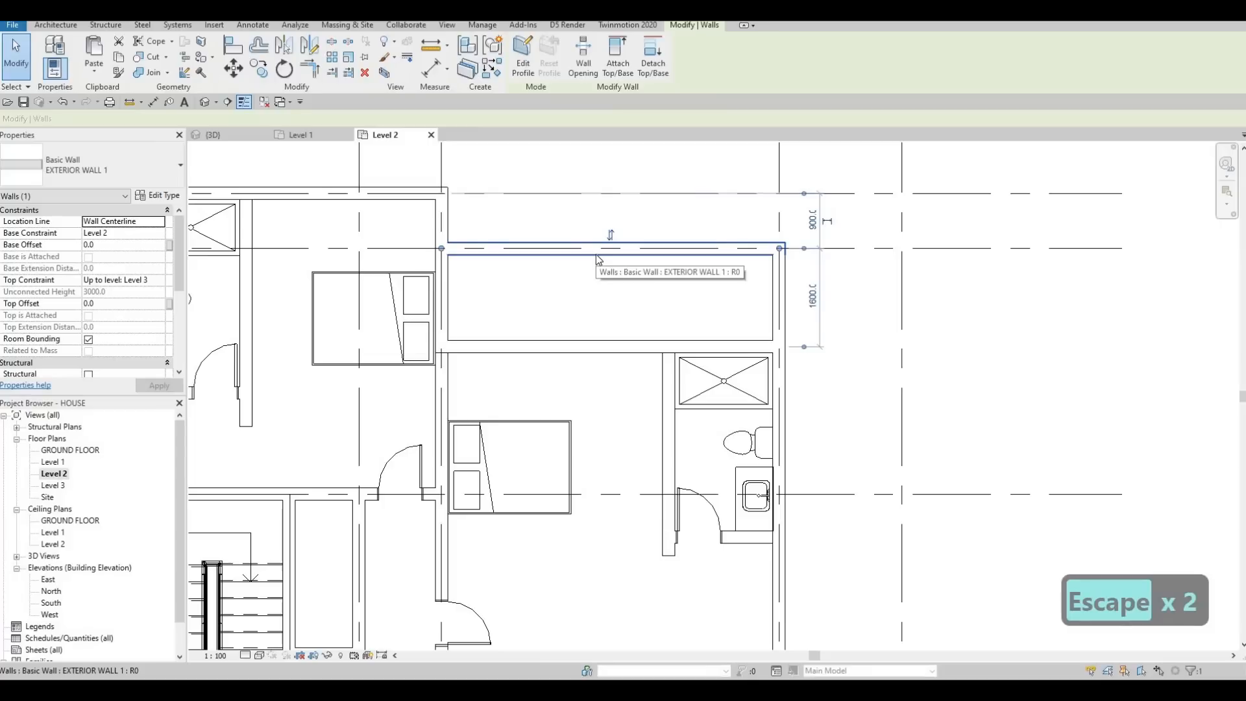
{"action": "key", "text": "Delete"}
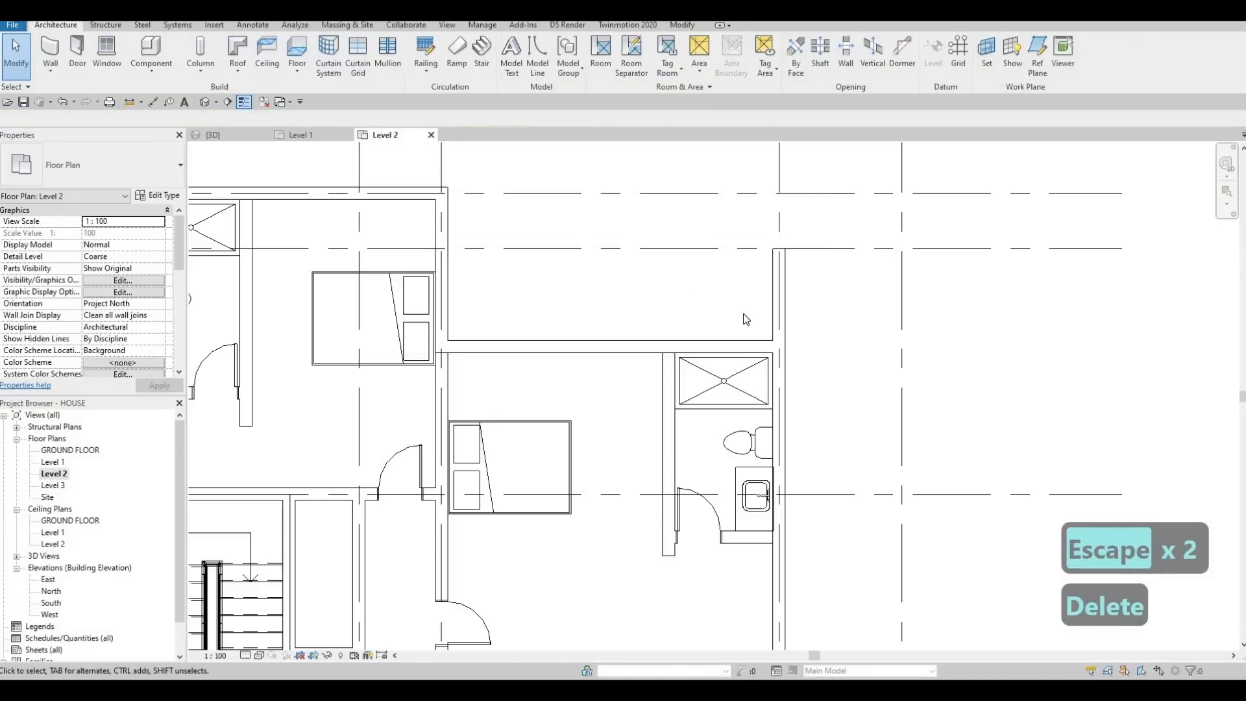
Step: Trim the northeast bedroom's north exterior wall and the east exterior wall to a corner, removing the leftover stub to the north
{"action": "key", "text": "Escape"}
{"action": "key", "text": "Escape"}
{"action": "key", "text": "t"}
{"action": "key", "text": "r"}
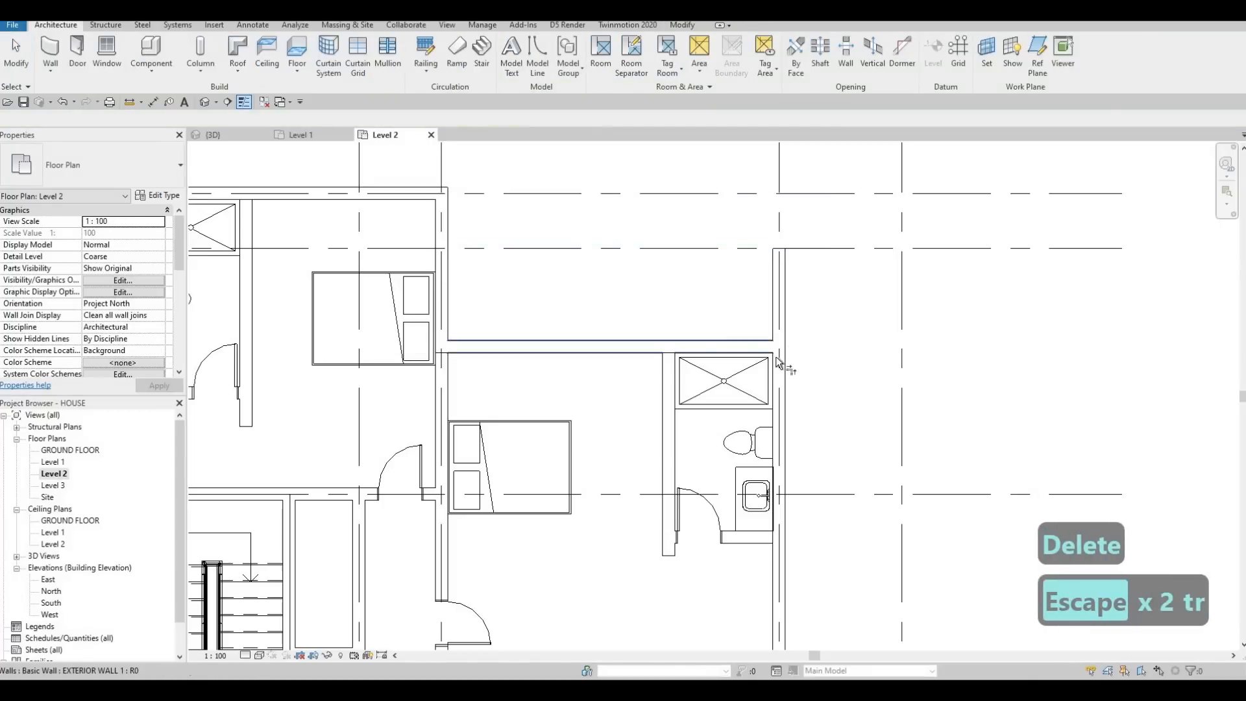
{"action": "left_click", "coordinate": [758, 348]}
{"action": "left_click", "coordinate": [782, 365]}
{"action": "key", "text": "Escape"}
Step: Examine the southern rooms and the overall Level 2 layout for remaining wall and door corrections
{"action": "scroll", "coordinate": [686, 260], "scroll_direction": "down", "scroll_amount": 2}
{"action": "middle_click_drag", "start_coordinate": [686, 260], "coordinate": [702, 175]}
{"action": "scroll", "coordinate": [701, 175], "scroll_direction": "down", "scroll_amount": 1}
{"action": "middle_click_drag", "start_coordinate": [647, 234], "coordinate": [644, 177]}
{"action": "key", "text": "Escape"}
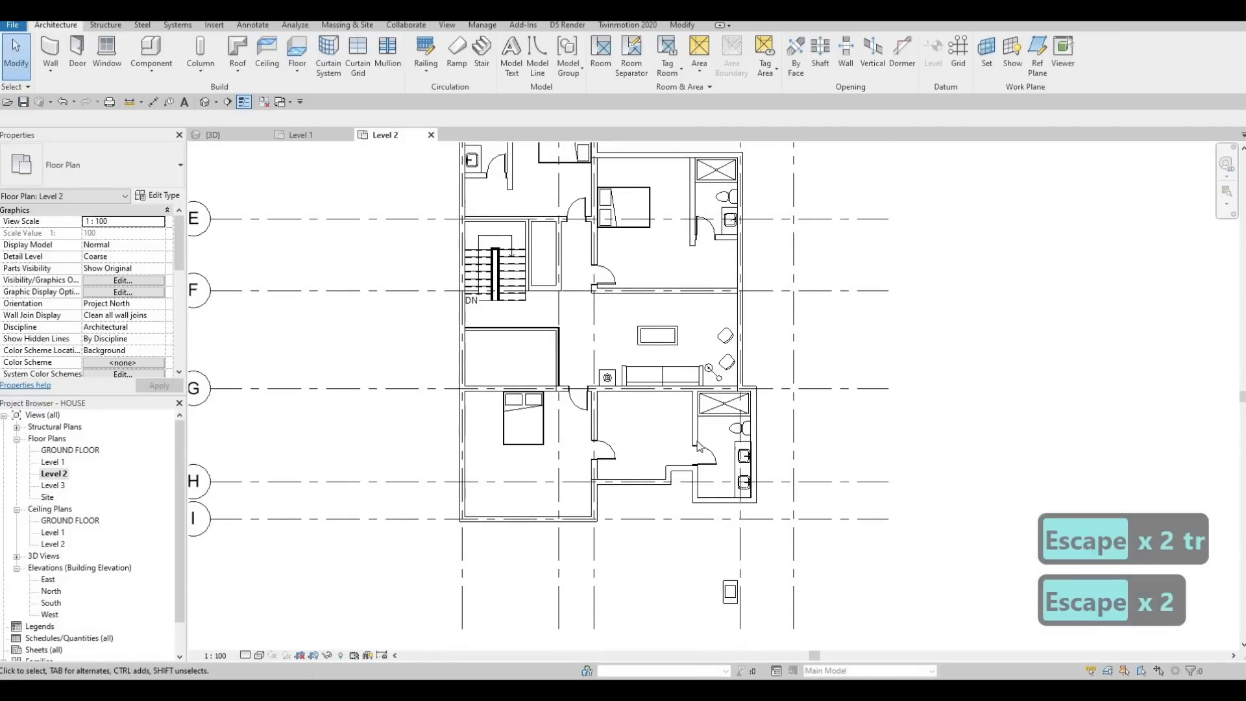
{"action": "middle_click_drag", "start_coordinate": [606, 465], "coordinate": [603, 400]}
{"action": "scroll", "coordinate": [608, 429], "scroll_direction": "up", "scroll_amount": 3}
{"action": "key", "text": "Escape"}
{"action": "scroll", "coordinate": [558, 311], "scroll_direction": "down", "scroll_amount": 3}
{"action": "middle_click_drag", "start_coordinate": [545, 281], "coordinate": [576, 429]}
{"action": "scroll", "coordinate": [576, 431], "scroll_direction": "down", "scroll_amount": 2}
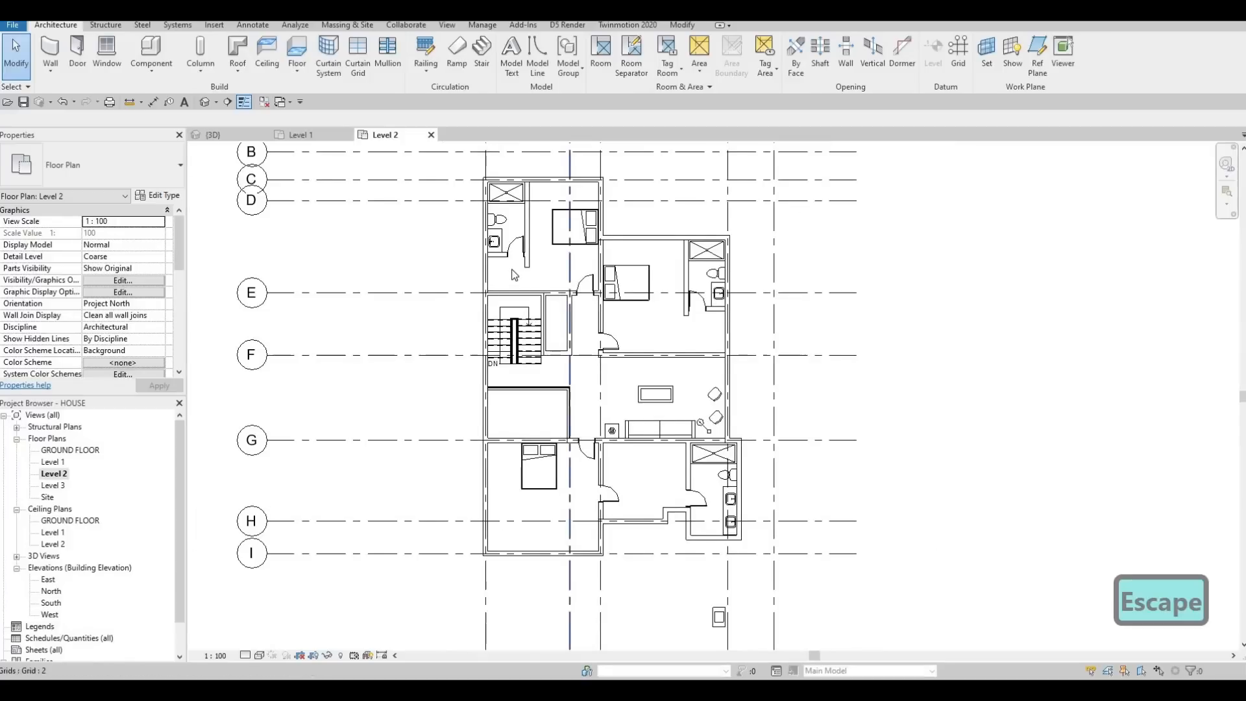
Step: Extend the interior wall between the northwest bedroom and its bathroom south to the wall along the stairwell
{"action": "middle_click_drag", "start_coordinate": [511, 267], "coordinate": [509, 281]}
{"action": "scroll", "coordinate": [510, 261], "scroll_direction": "up", "scroll_amount": 3}
{"action": "scroll", "coordinate": [541, 299], "scroll_direction": "up", "scroll_amount": 3}
{"action": "key", "text": "Escape"}
{"action": "left_click", "coordinate": [549, 297]}
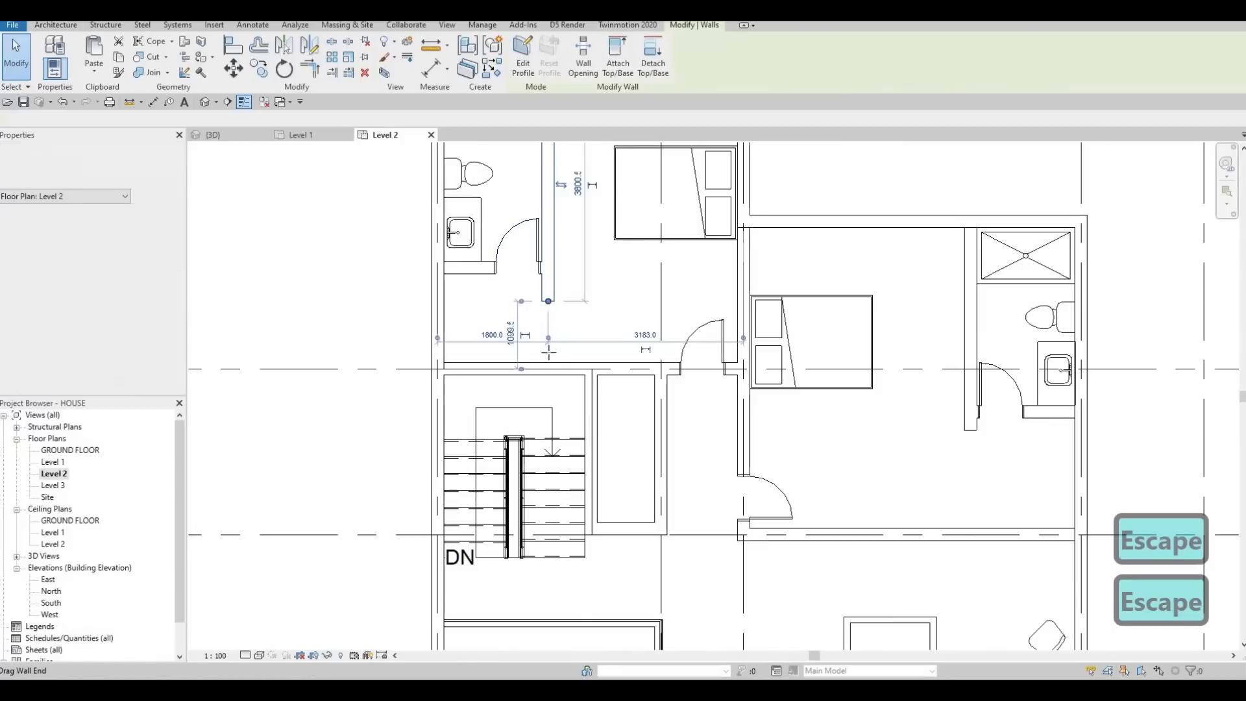
{"action": "key", "text": "Escape"}
{"action": "scroll", "coordinate": [634, 320], "scroll_direction": "down", "scroll_amount": 5}
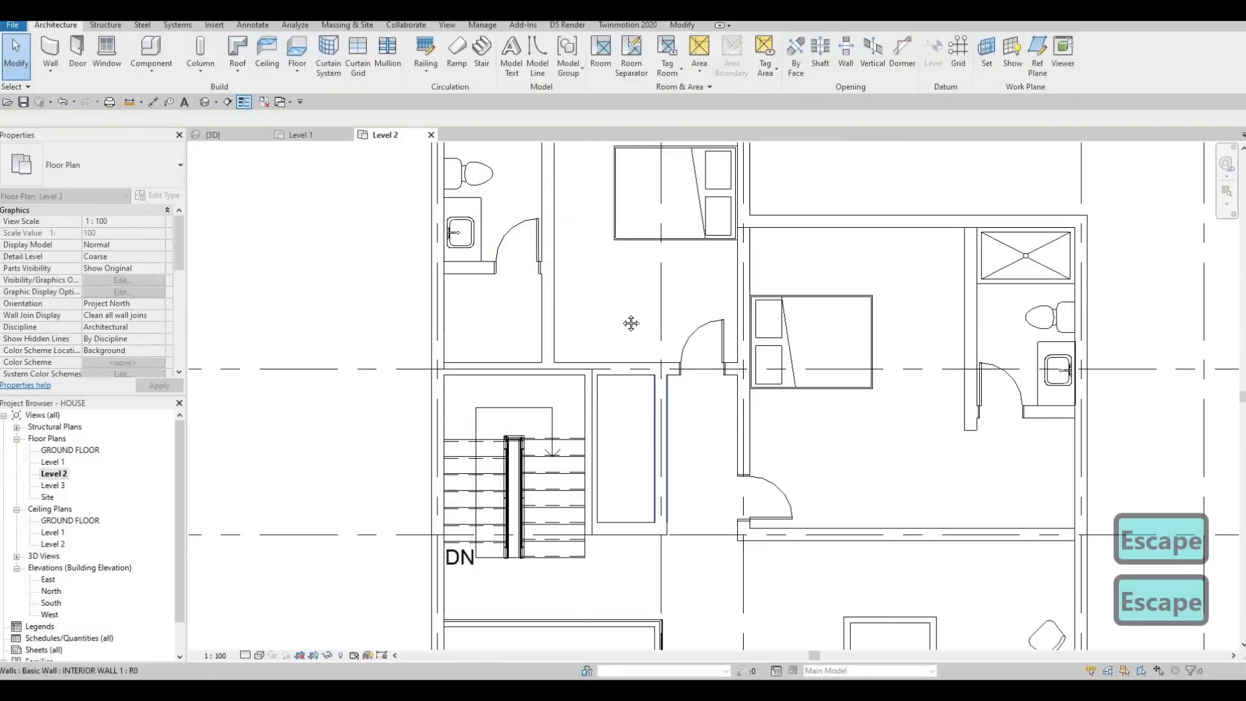
Step: Delete the 700 x 2000mm interior door between the southwest bedroom and the room east of it
{"action": "scroll", "coordinate": [609, 422], "scroll_direction": "up", "scroll_amount": 4}
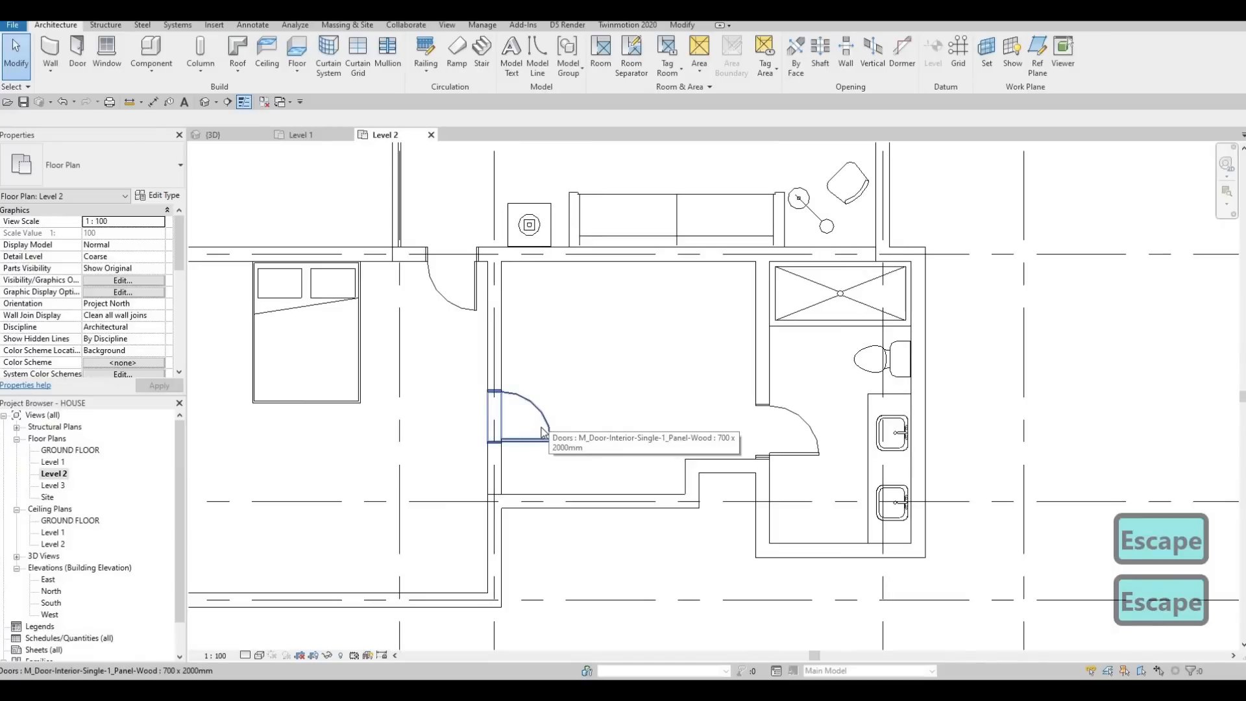
{"action": "left_click", "coordinate": [543, 431]}
{"action": "key", "text": "Delete"}
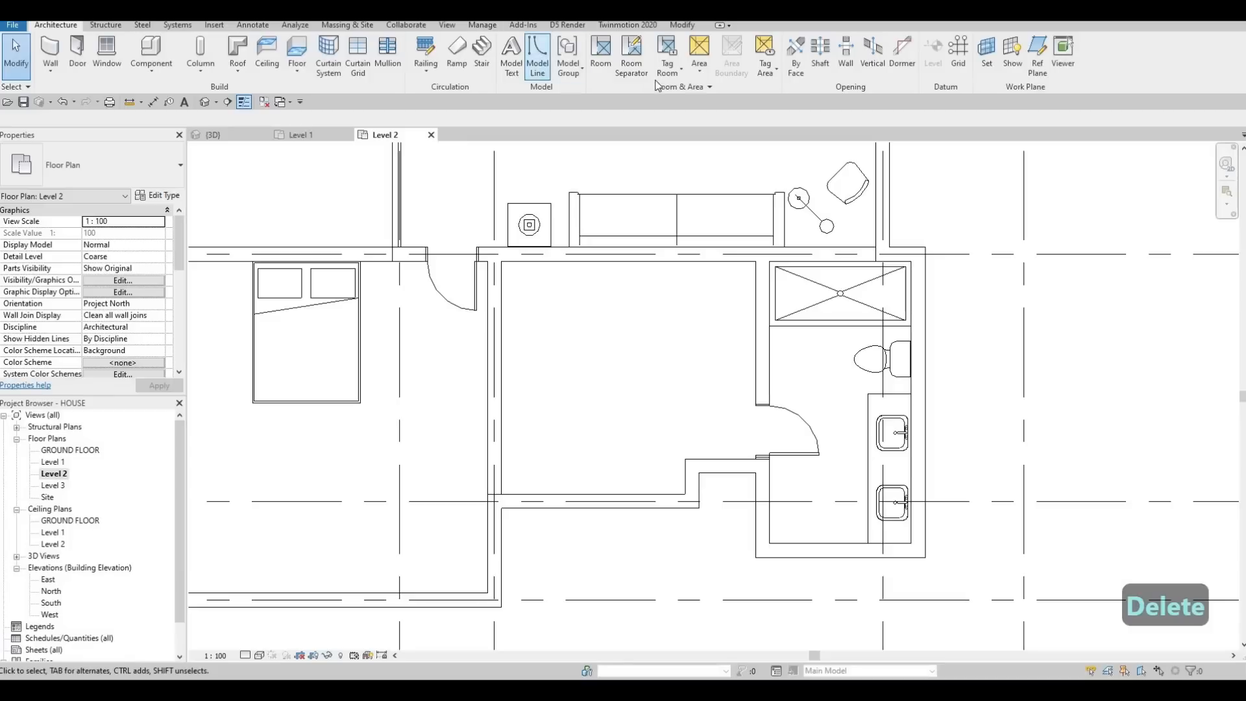
{"action": "key", "text": "Escape"}
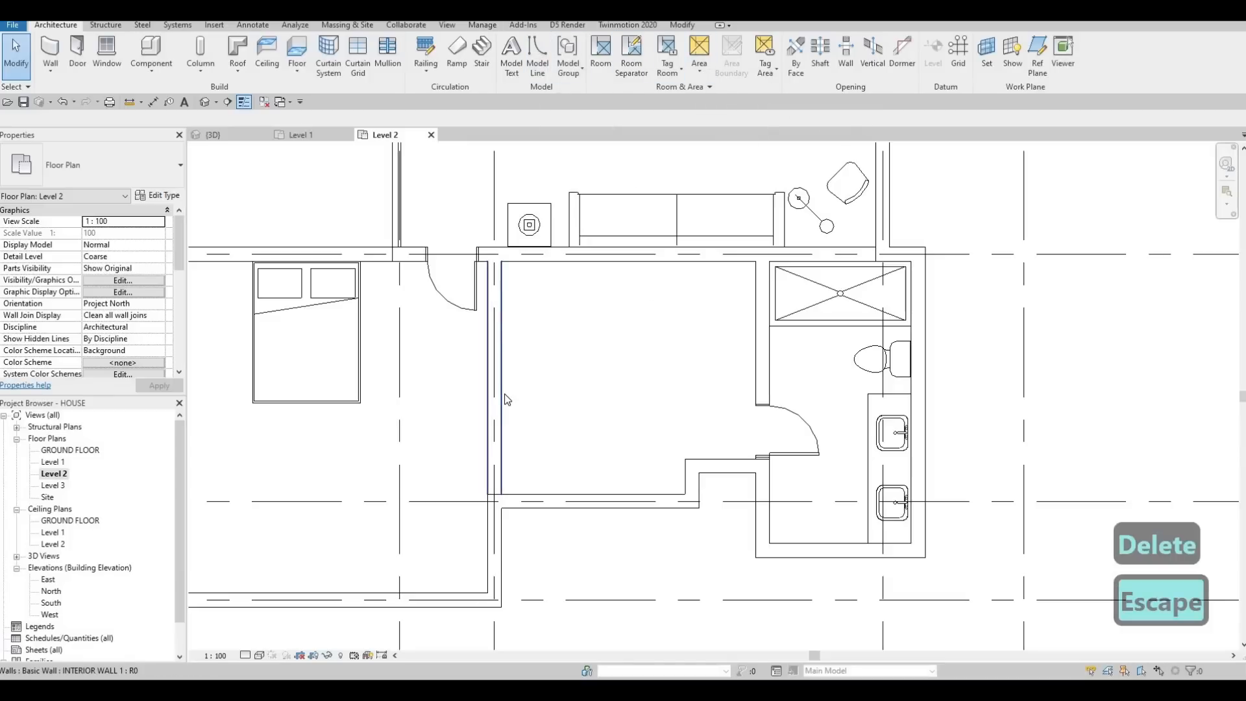
Step: Cut a rectangular wall opening in the southwest bedroom's east wall where the door stood, and widen it to 900 mm
{"action": "left_click", "coordinate": [500, 404]}
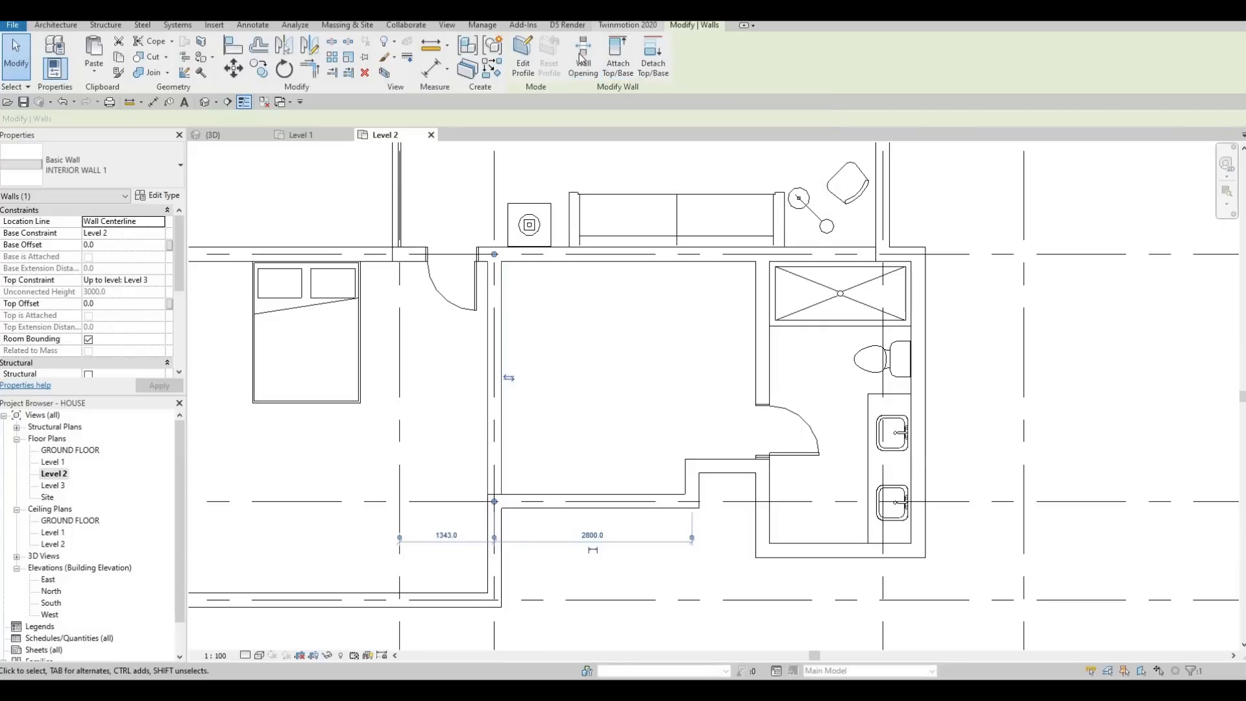
{"action": "left_click", "coordinate": [495, 435]}
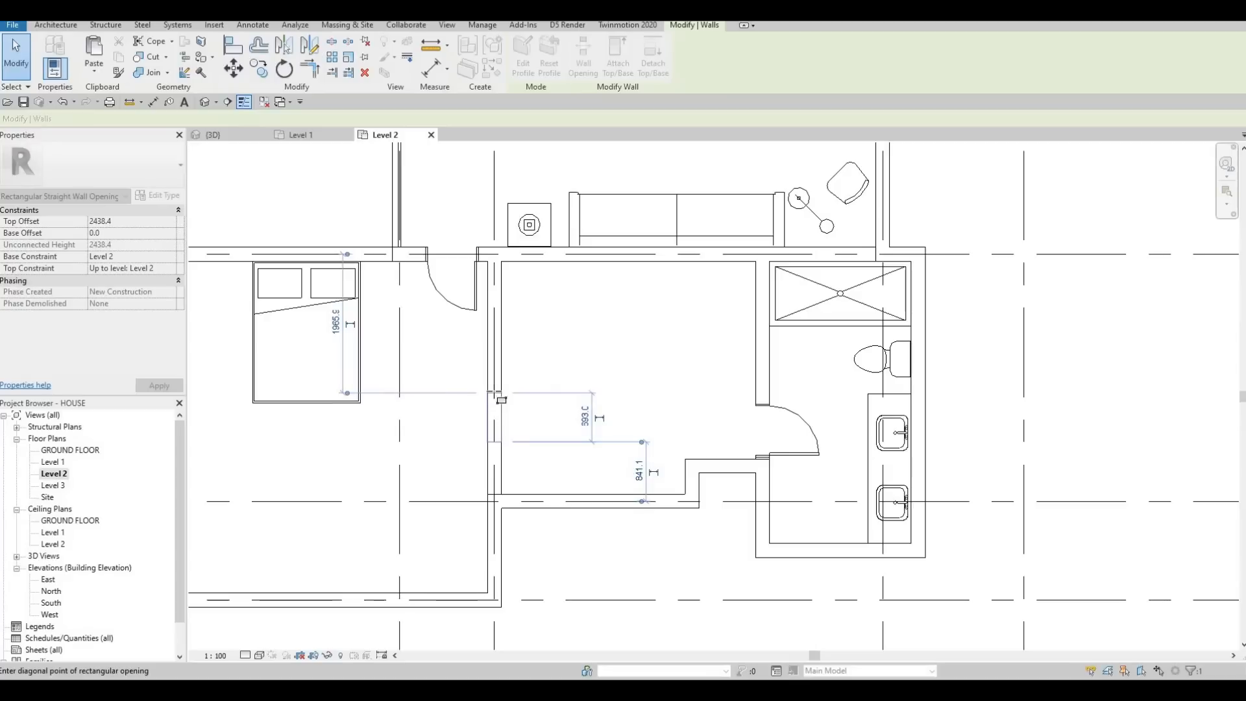
{"action": "left_click", "coordinate": [505, 428]}
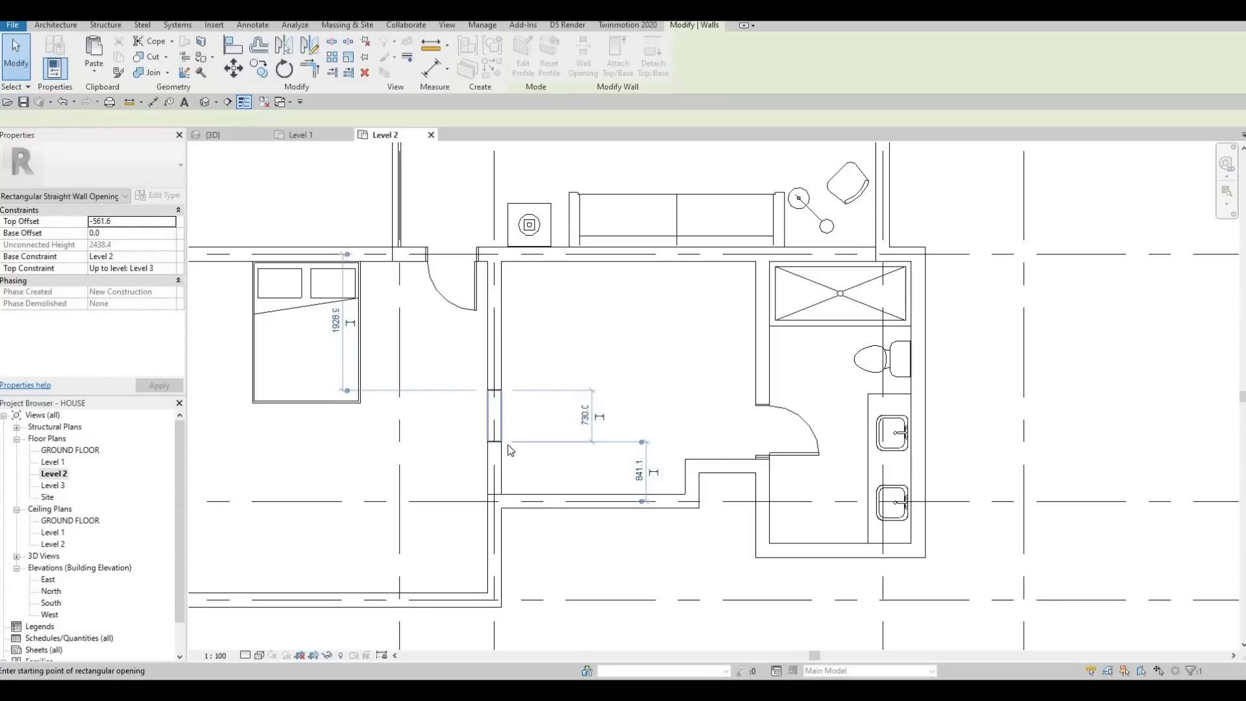
{"action": "key", "text": "Escape"}
{"action": "key", "text": "Escape"}
{"action": "key", "text": "Escape"}
{"action": "middle_click_drag", "start_coordinate": [494, 448], "coordinate": [526, 383]}
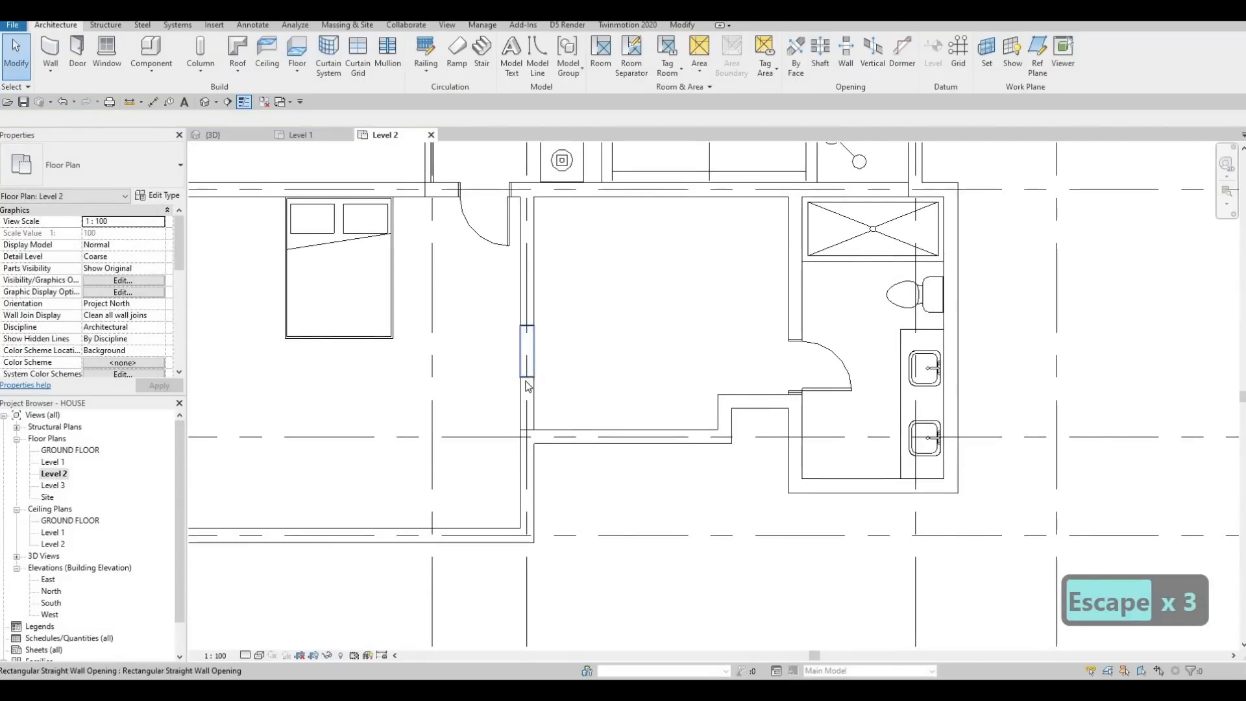
{"action": "left_click", "coordinate": [529, 385]}
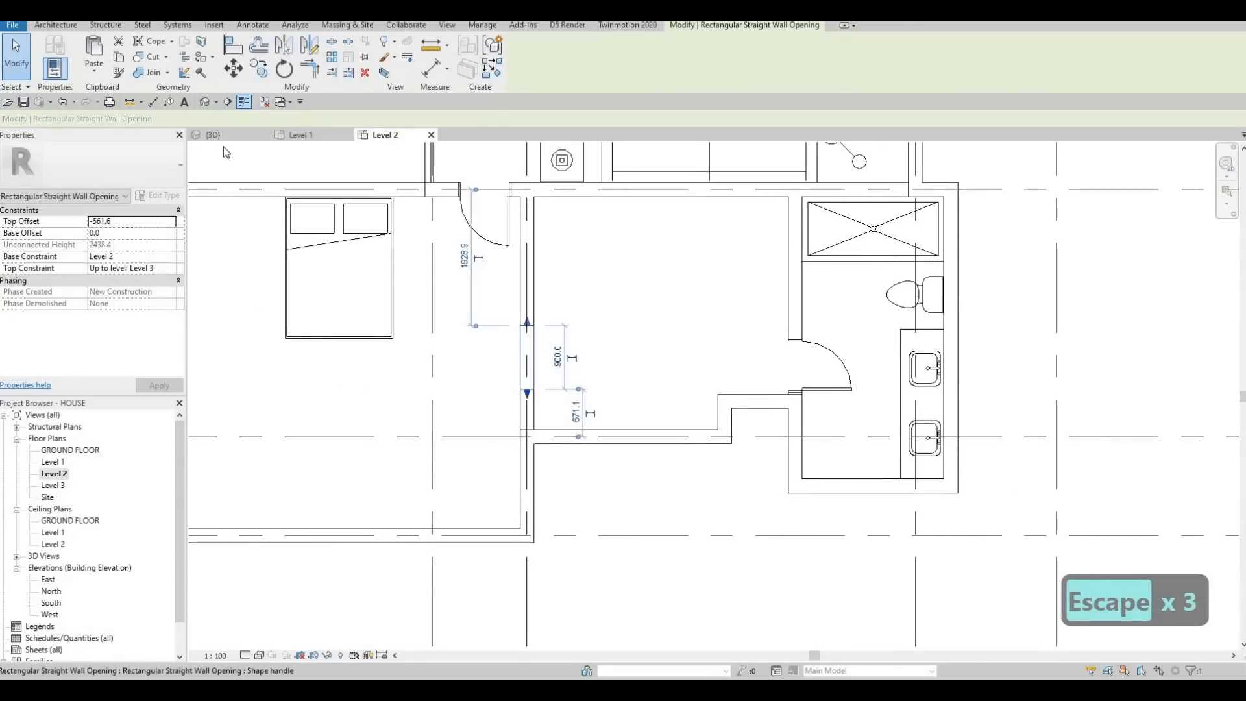
Step: Create a camera view from the room east of the southwest bedroom, looking west through the new wall opening
{"action": "left_click", "coordinate": [218, 102]}
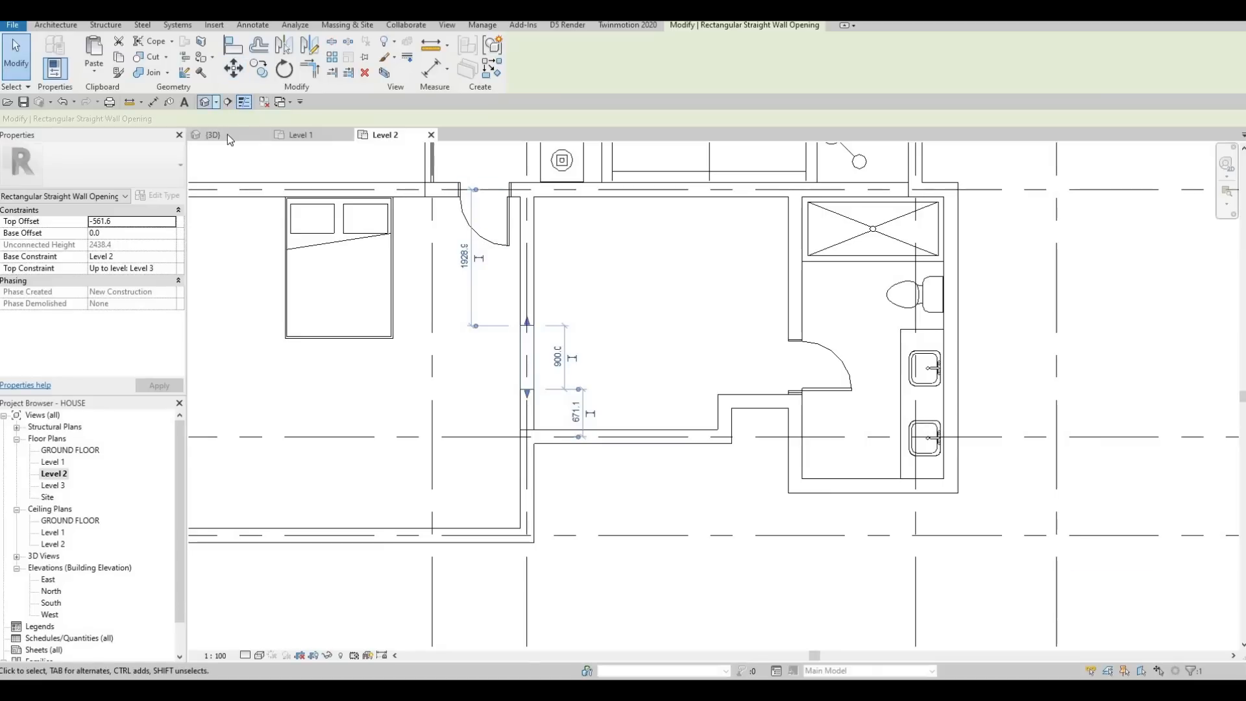
{"action": "left_click", "coordinate": [227, 135]}
{"action": "left_click", "coordinate": [671, 404]}
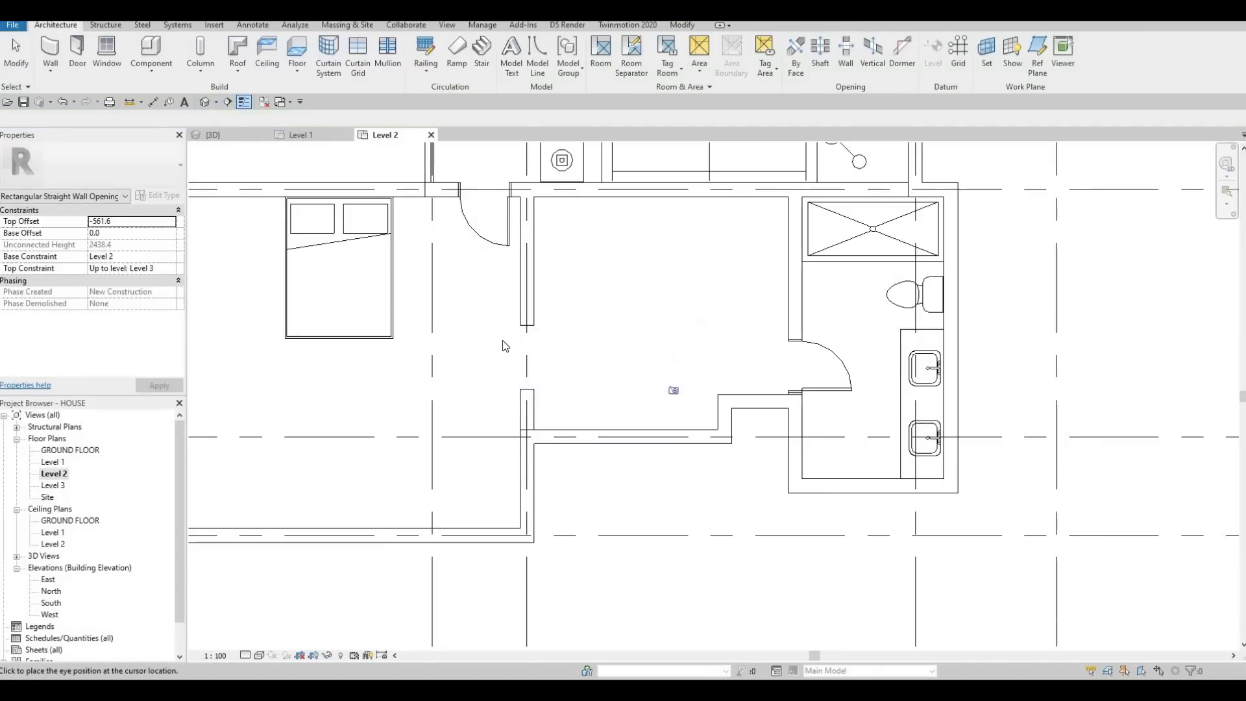
{"action": "left_click", "coordinate": [448, 326]}
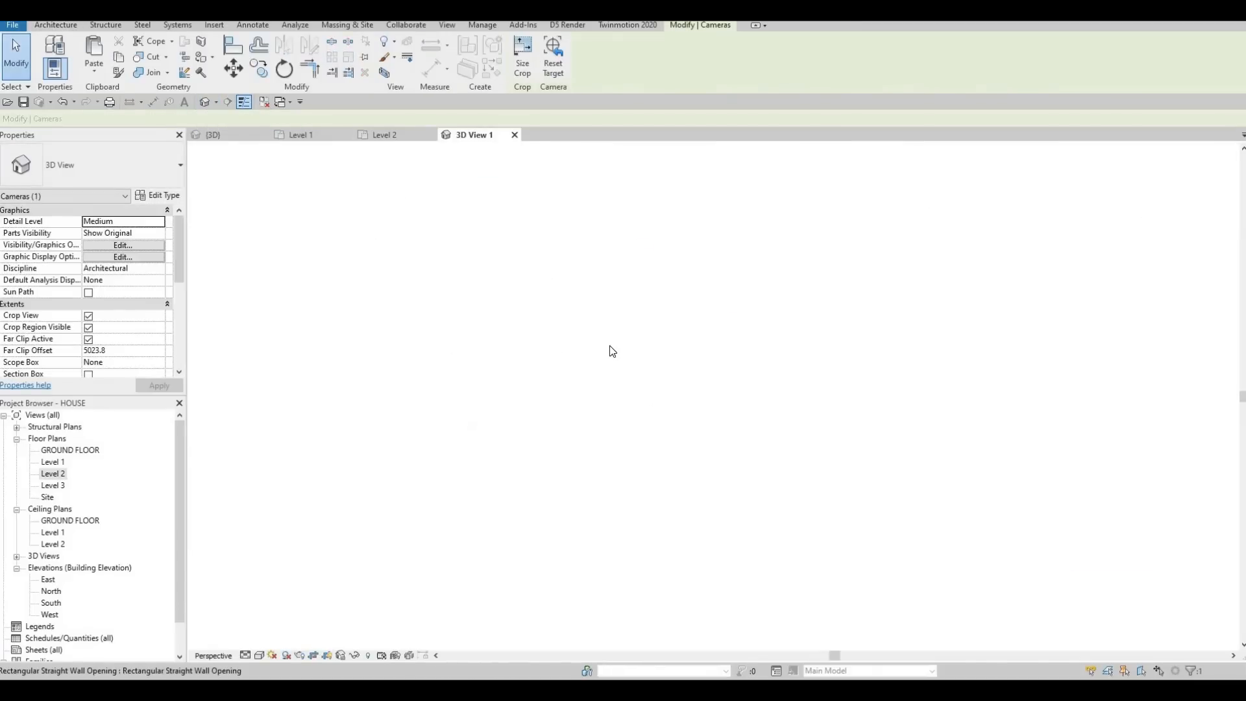
Step: Resize the camera view's crop region to show the whole wall opening from floor to ceiling, and close the view
{"action": "left_click_drag", "start_coordinate": [686, 233], "coordinate": [686, 180]}
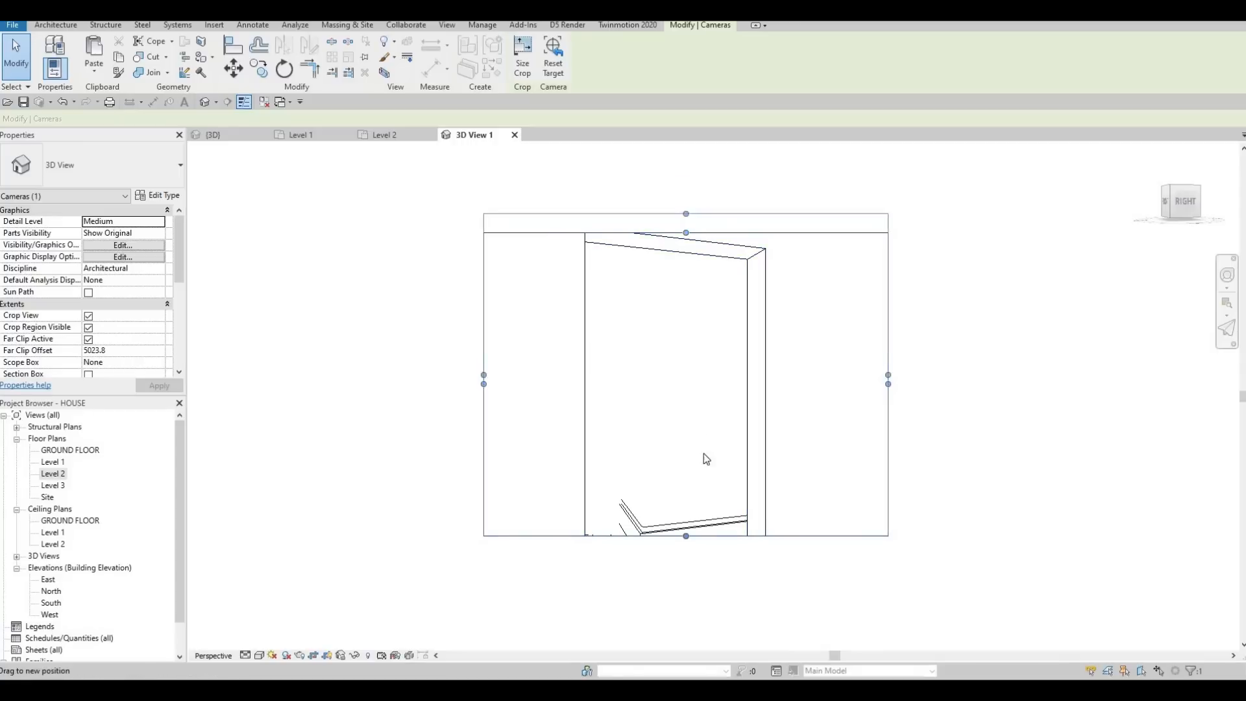
{"action": "left_click_drag", "start_coordinate": [888, 358], "coordinate": [963, 358]}
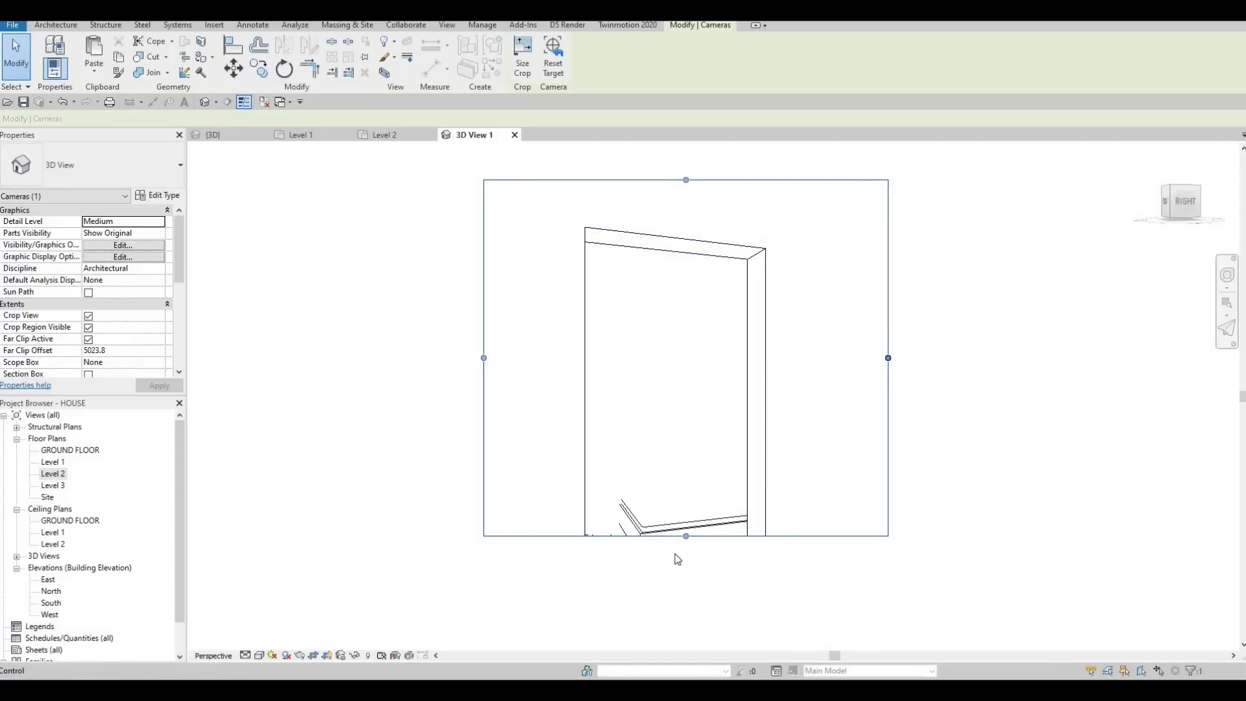
{"action": "left_click_drag", "start_coordinate": [703, 577], "coordinate": [704, 595]}
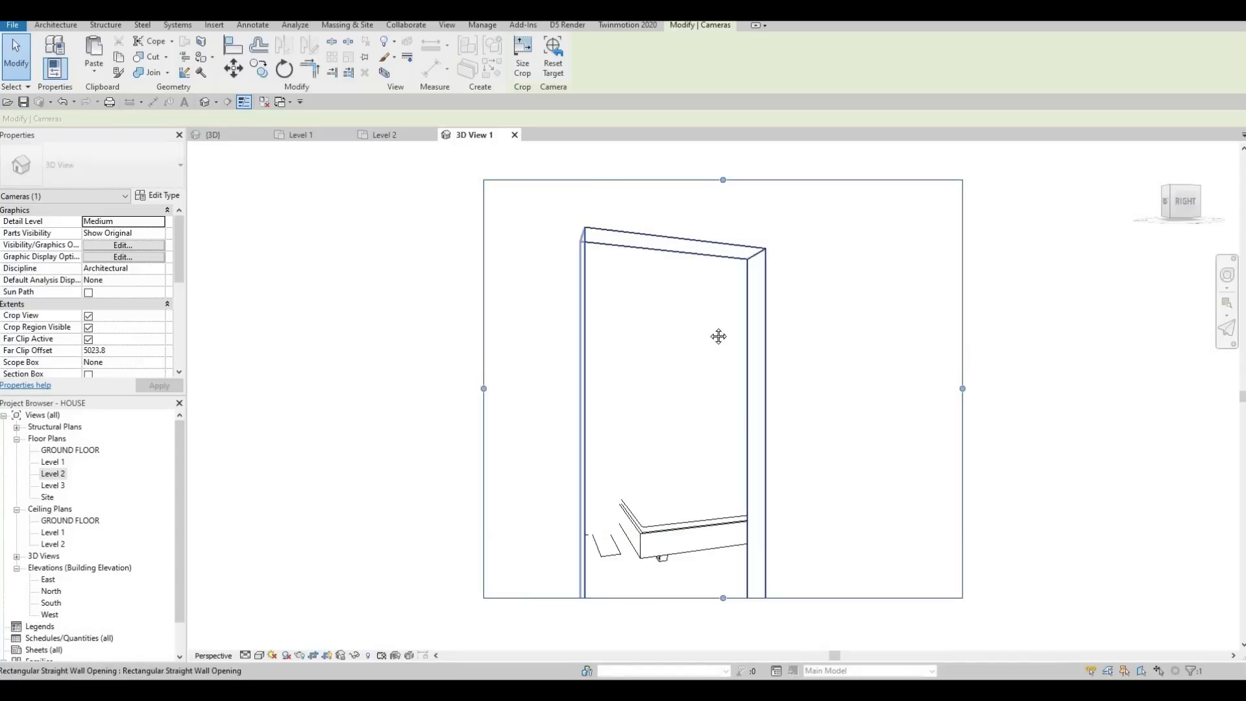
{"action": "scroll", "coordinate": [714, 338], "scroll_direction": "down", "scroll_amount": 6}
{"action": "middle_click_drag", "start_coordinate": [704, 639], "coordinate": [705, 402]}
{"action": "left_click_drag", "start_coordinate": [693, 313], "coordinate": [693, 401]}
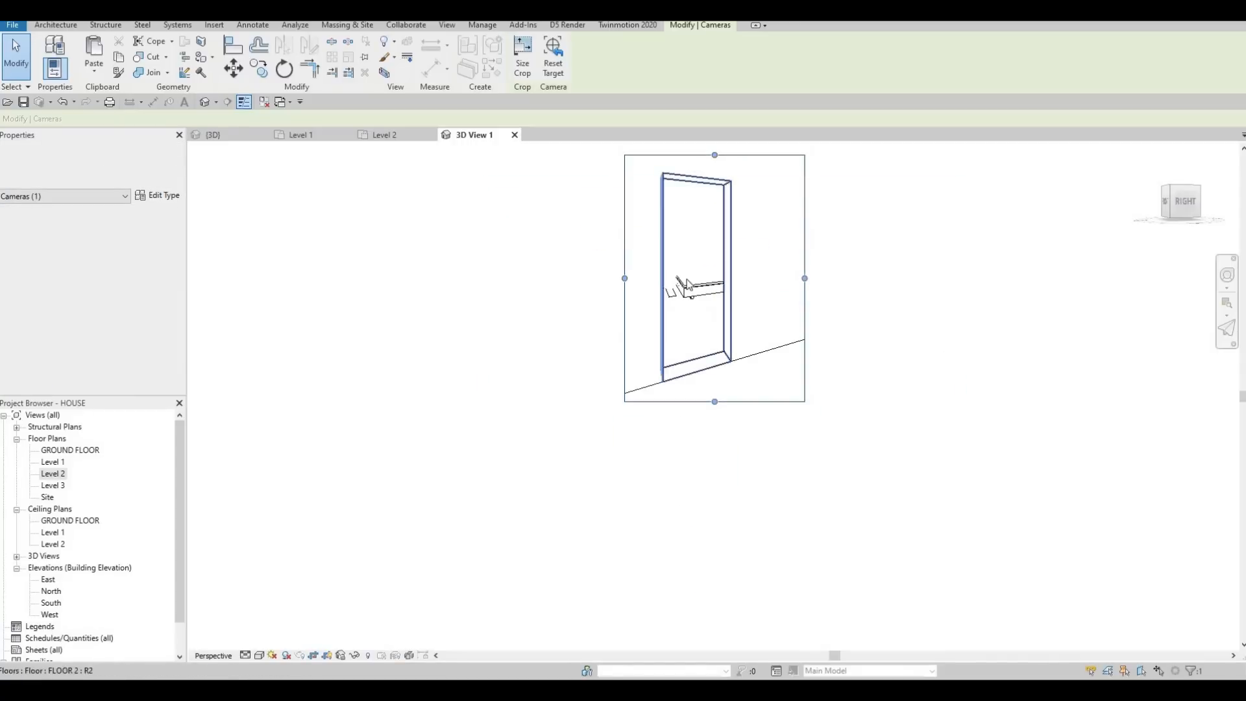
{"action": "scroll", "coordinate": [709, 217], "scroll_direction": "down", "scroll_amount": 1}
{"action": "middle_click_drag", "start_coordinate": [709, 158], "coordinate": [708, 203]}
{"action": "left_click_drag", "start_coordinate": [710, 206], "coordinate": [710, 162]}
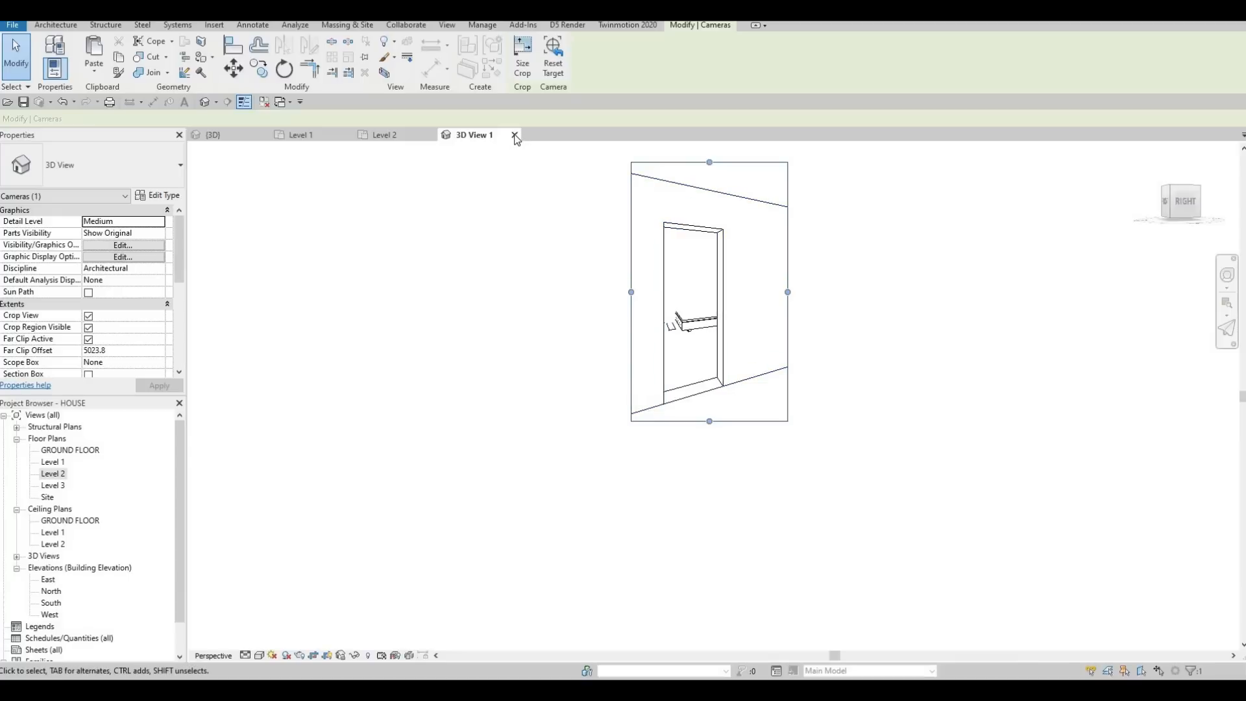
{"action": "key", "text": "Escape"}
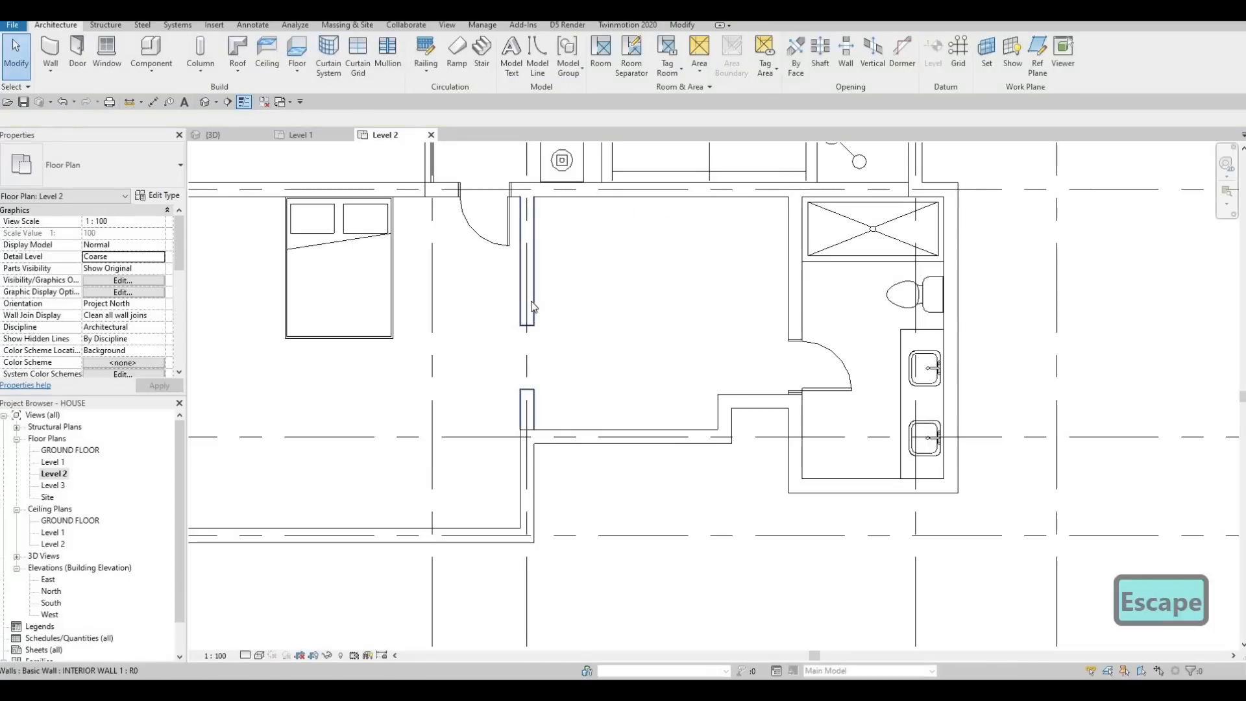
{"action": "left_click", "coordinate": [534, 305]}
{"action": "double_click", "coordinate": [534, 307]}
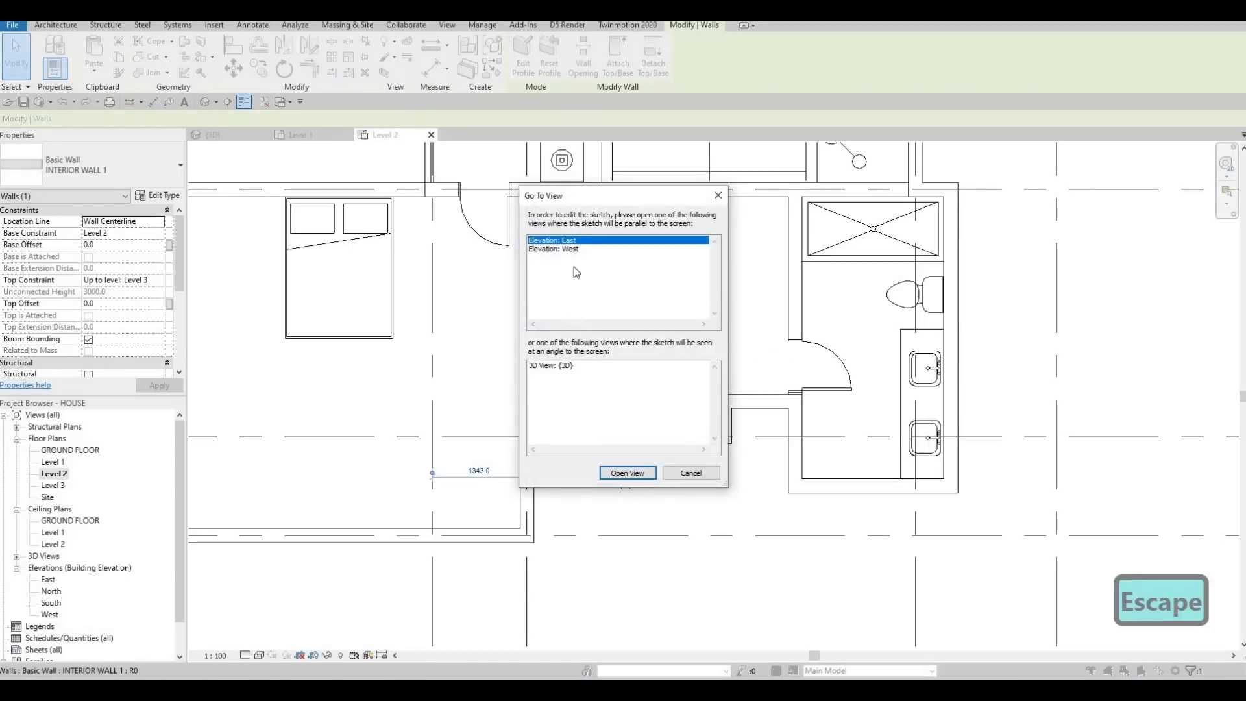
{"action": "key", "text": "Escape"}
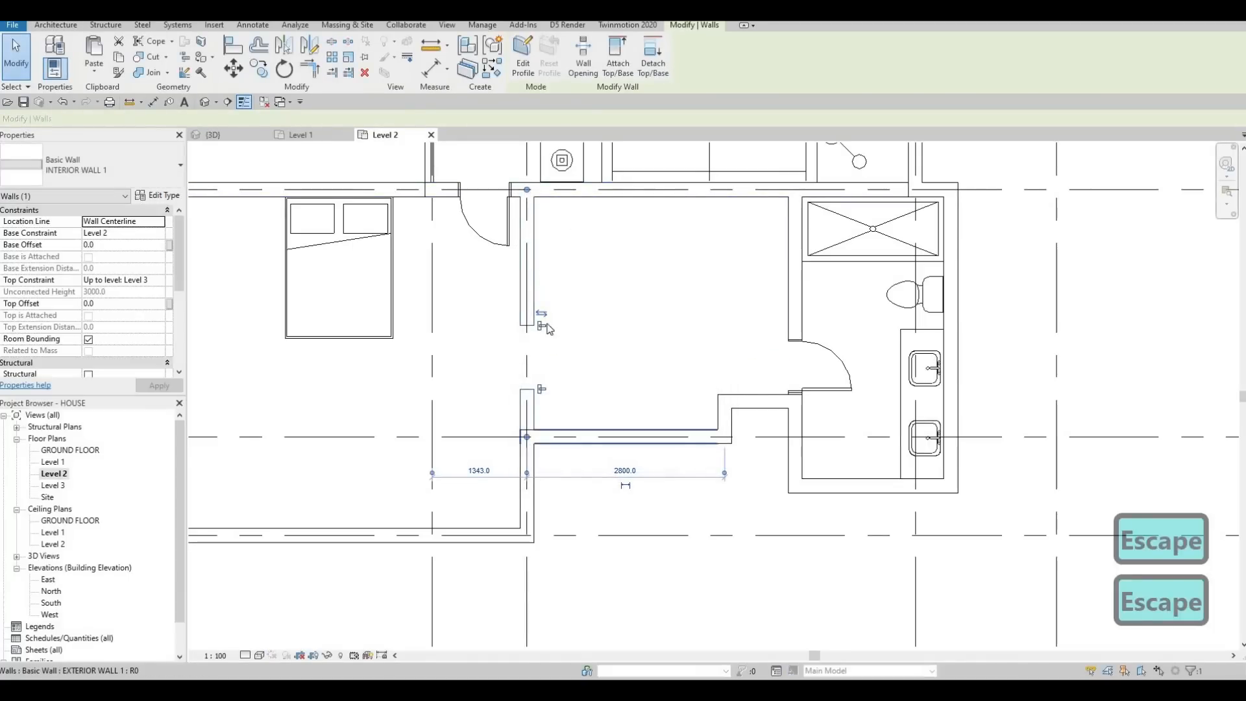
{"action": "key", "text": "Escape"}
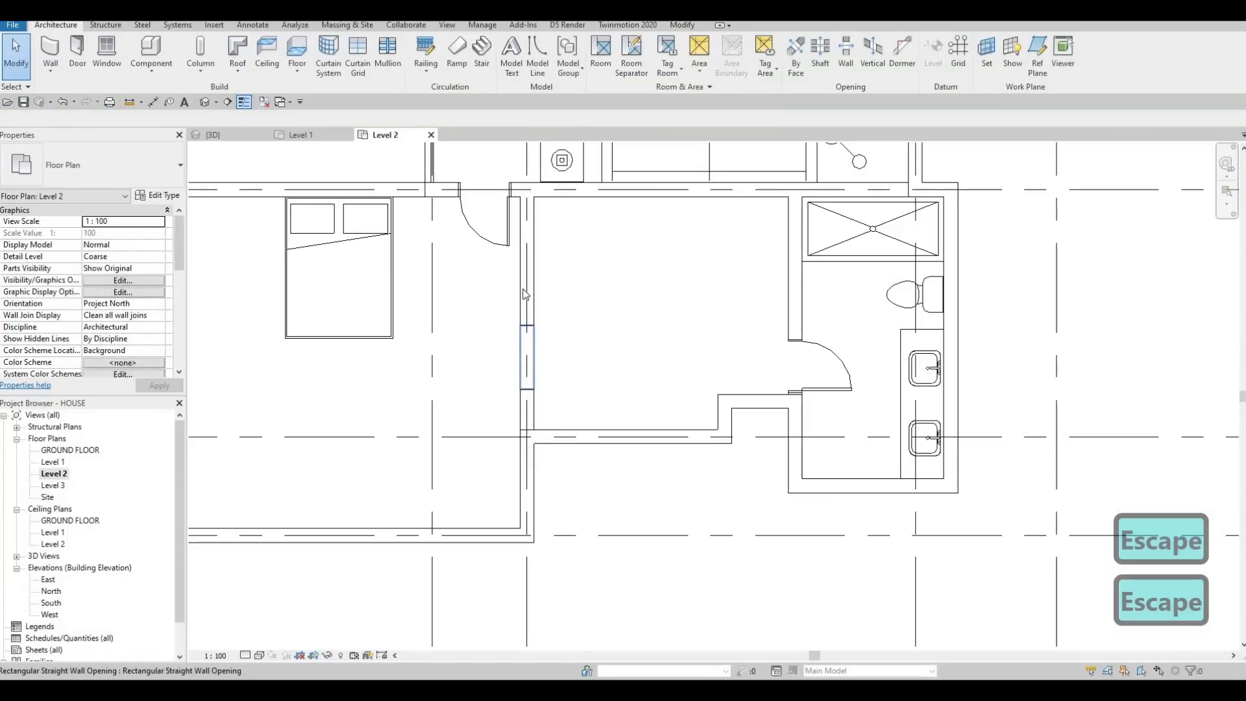
{"action": "key", "text": "Escape"}
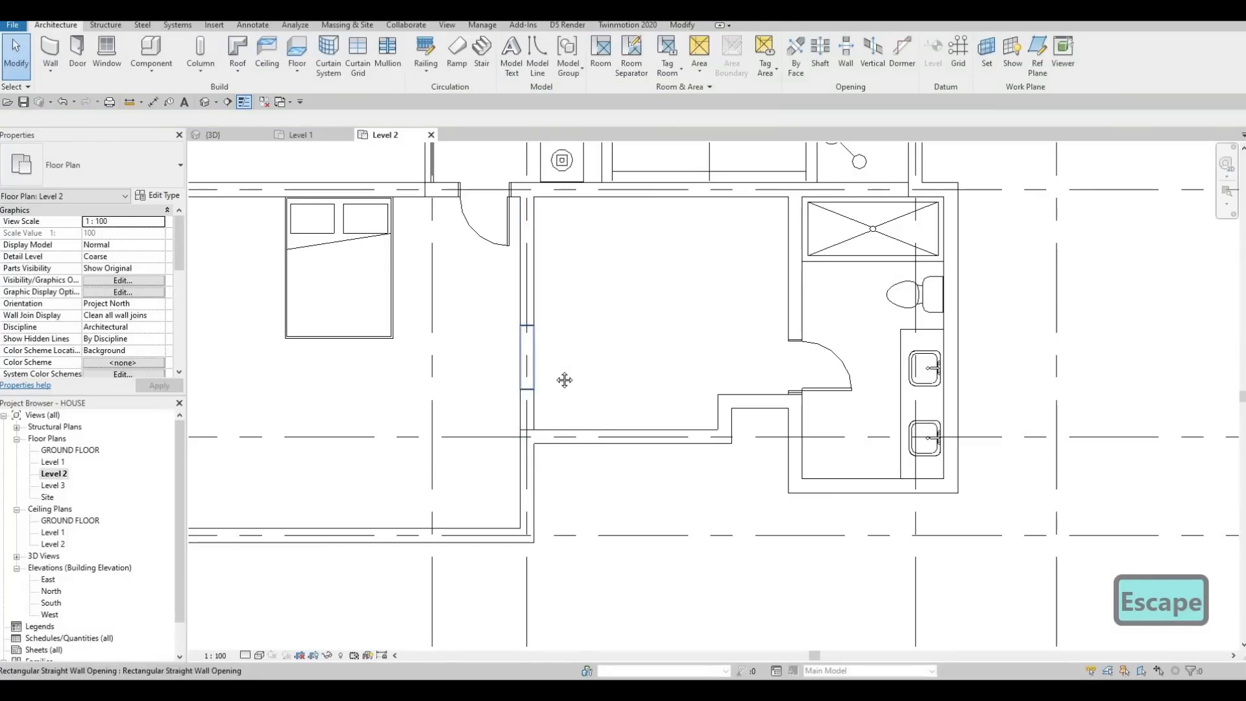
{"action": "scroll", "coordinate": [539, 390], "scroll_direction": "down", "scroll_amount": 2}
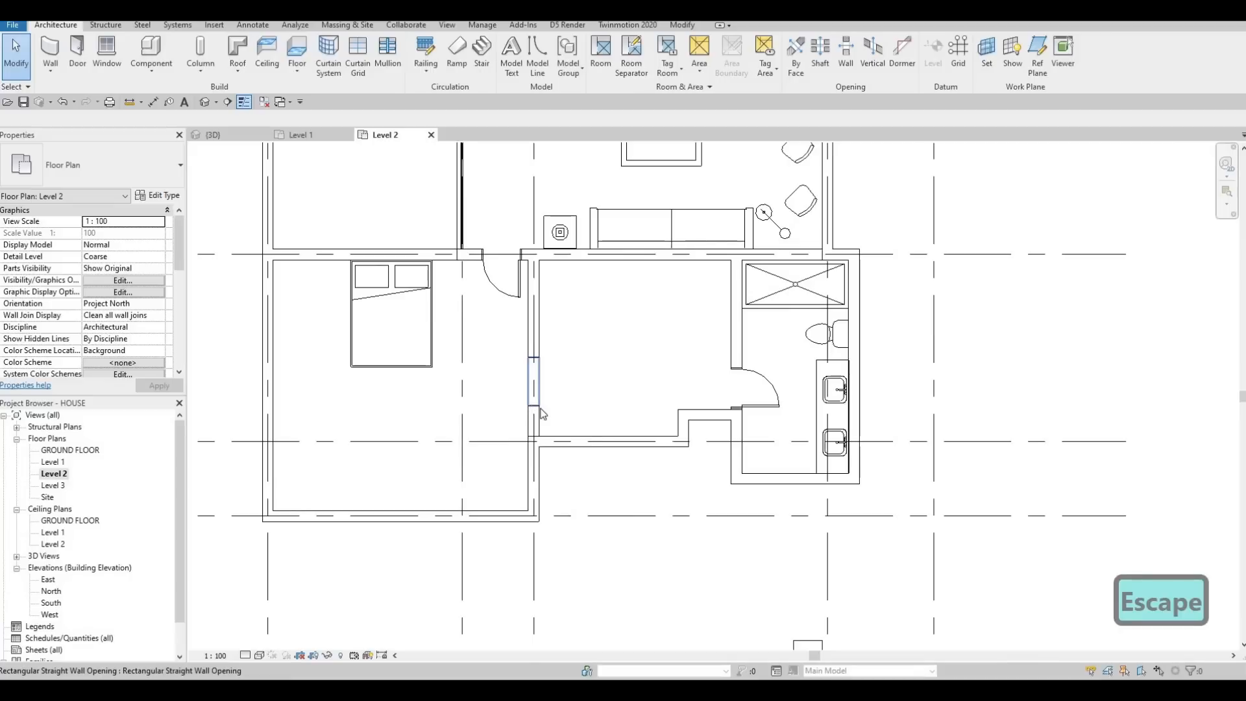
{"action": "left_click", "coordinate": [543, 414]}
{"action": "scroll", "coordinate": [543, 414], "scroll_direction": "up", "scroll_amount": 2}
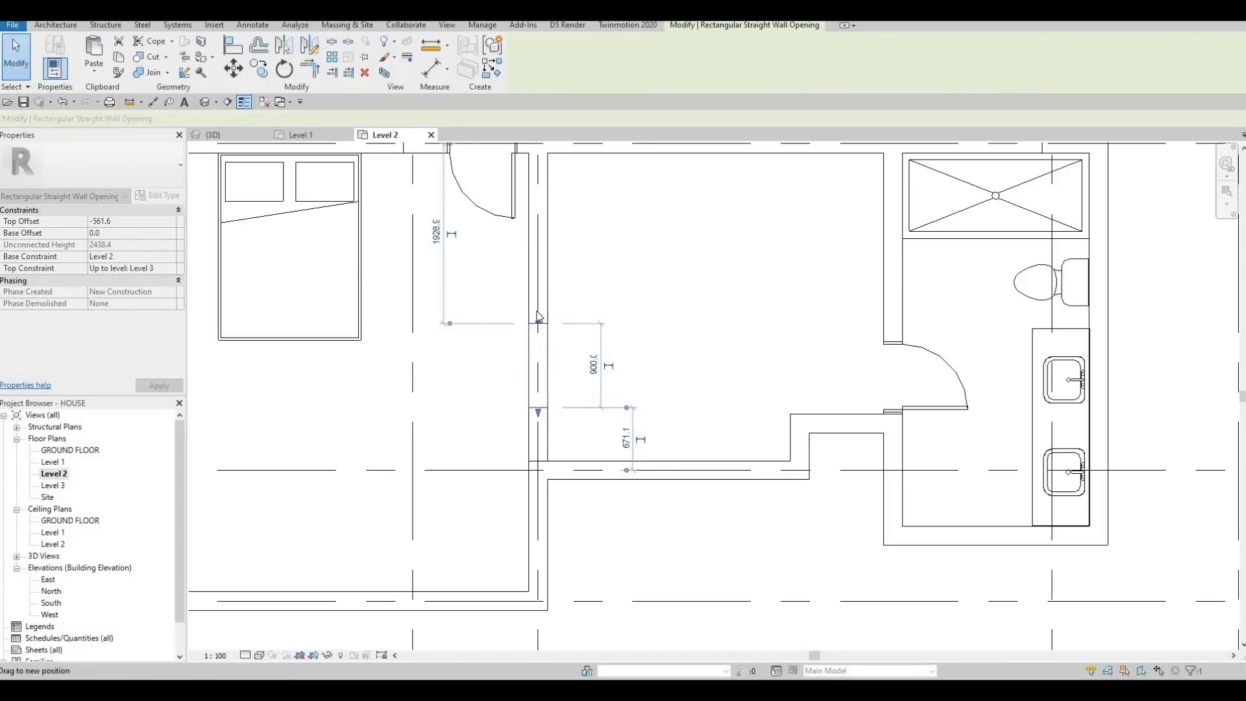
{"action": "scroll", "coordinate": [500, 376], "scroll_direction": "down", "scroll_amount": 3}
{"action": "middle_click_drag", "start_coordinate": [511, 298], "coordinate": [538, 514]}
{"action": "key", "text": "Escape"}
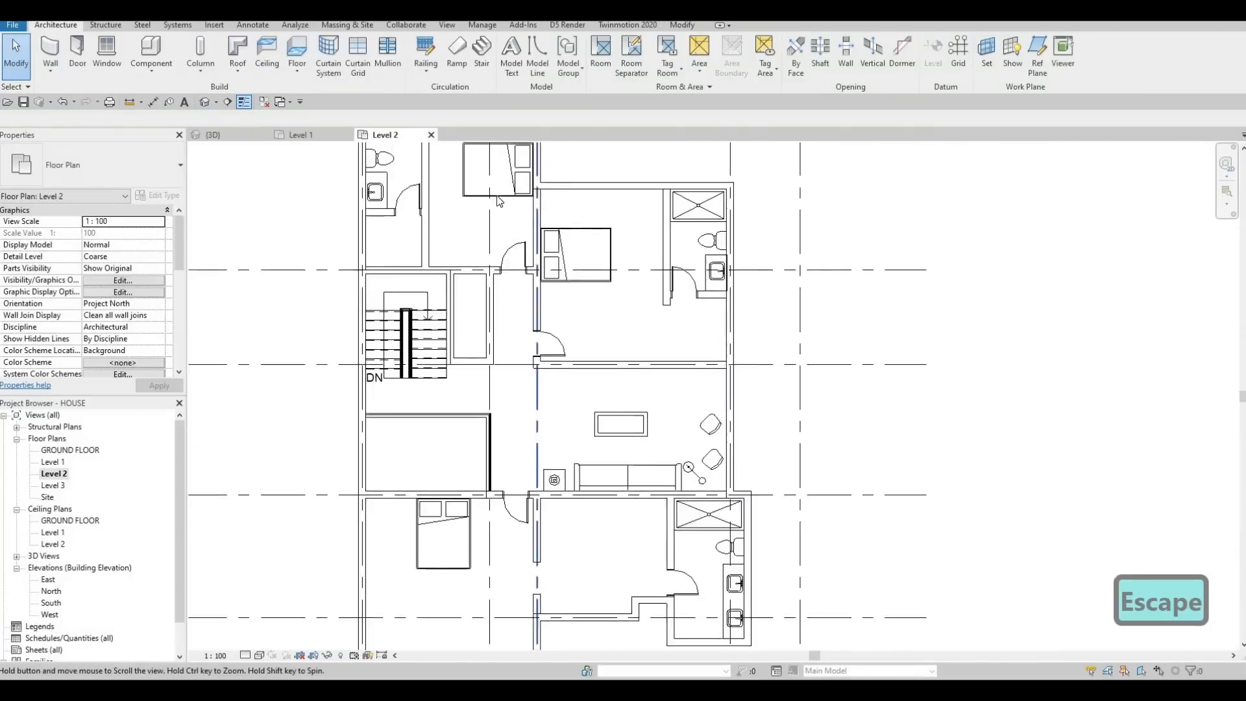
Step: Cut a rectangular wall opening about 813 mm wide in the northwest bedroom's interior wall, just south of its bathroom
{"action": "scroll", "coordinate": [552, 513], "scroll_direction": "down", "scroll_amount": 2}
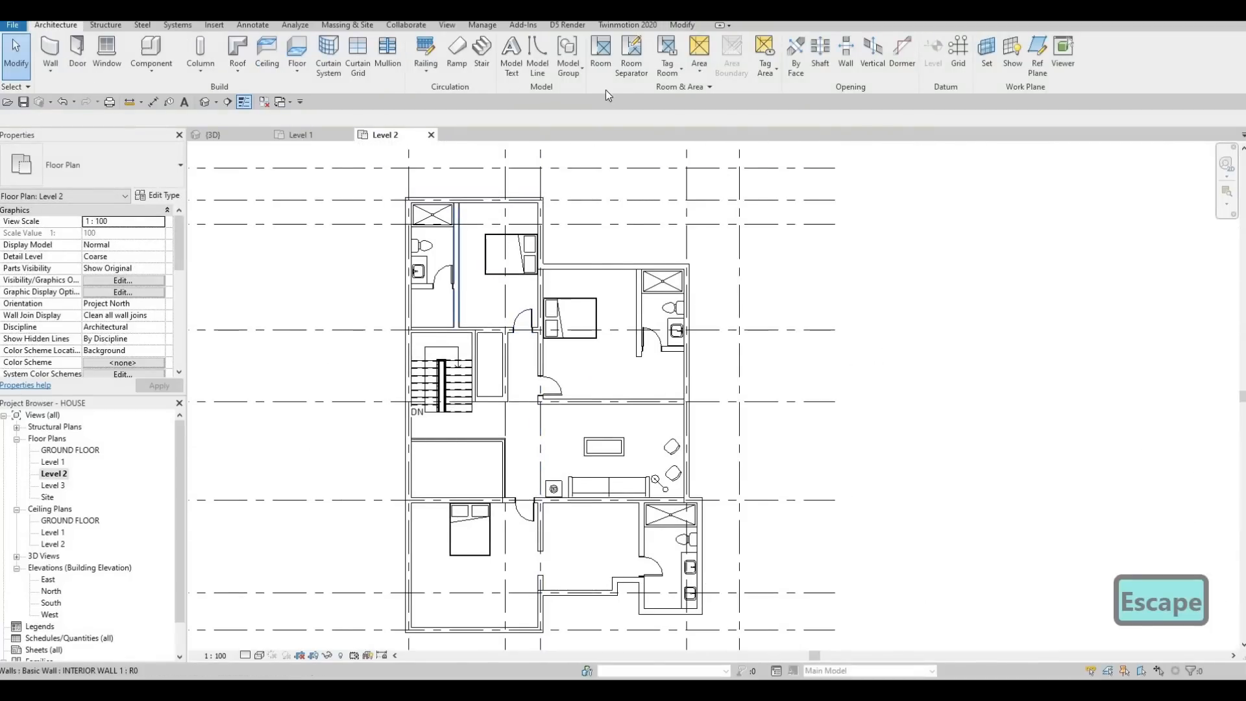
{"action": "left_click", "coordinate": [458, 272]}
{"action": "left_click", "coordinate": [582, 57]}
{"action": "scroll", "coordinate": [481, 296], "scroll_direction": "up", "scroll_amount": 5}
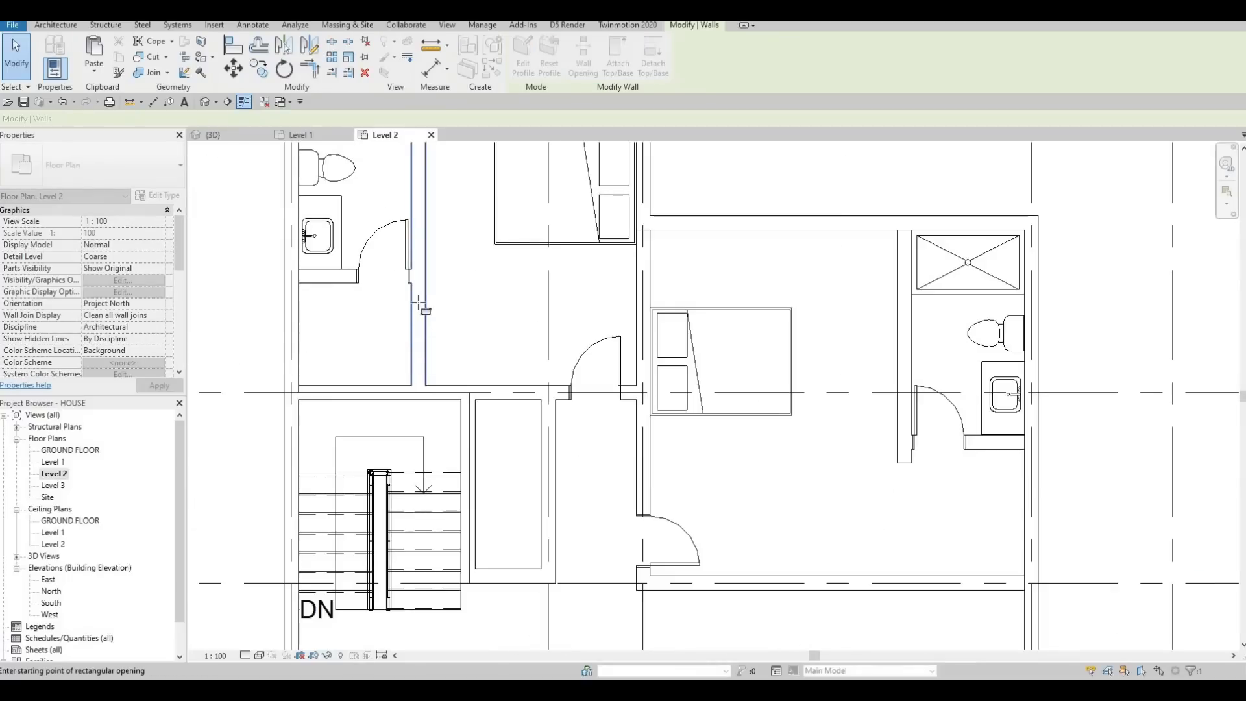
{"action": "left_click", "coordinate": [419, 304]}
{"action": "scroll", "coordinate": [479, 293], "scroll_direction": "down", "scroll_amount": 5}
{"action": "key", "text": "Escape"}
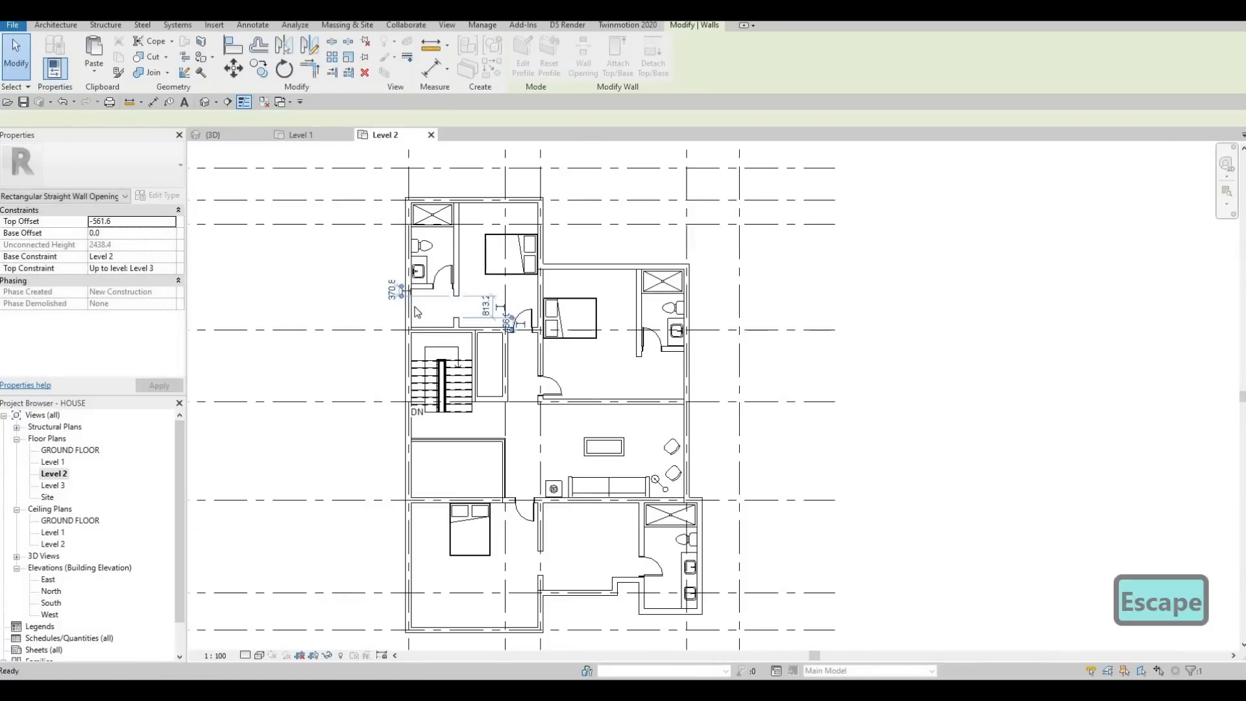
{"action": "key", "text": "Escape"}
{"action": "scroll", "coordinate": [418, 312], "scroll_direction": "up", "scroll_amount": 1}
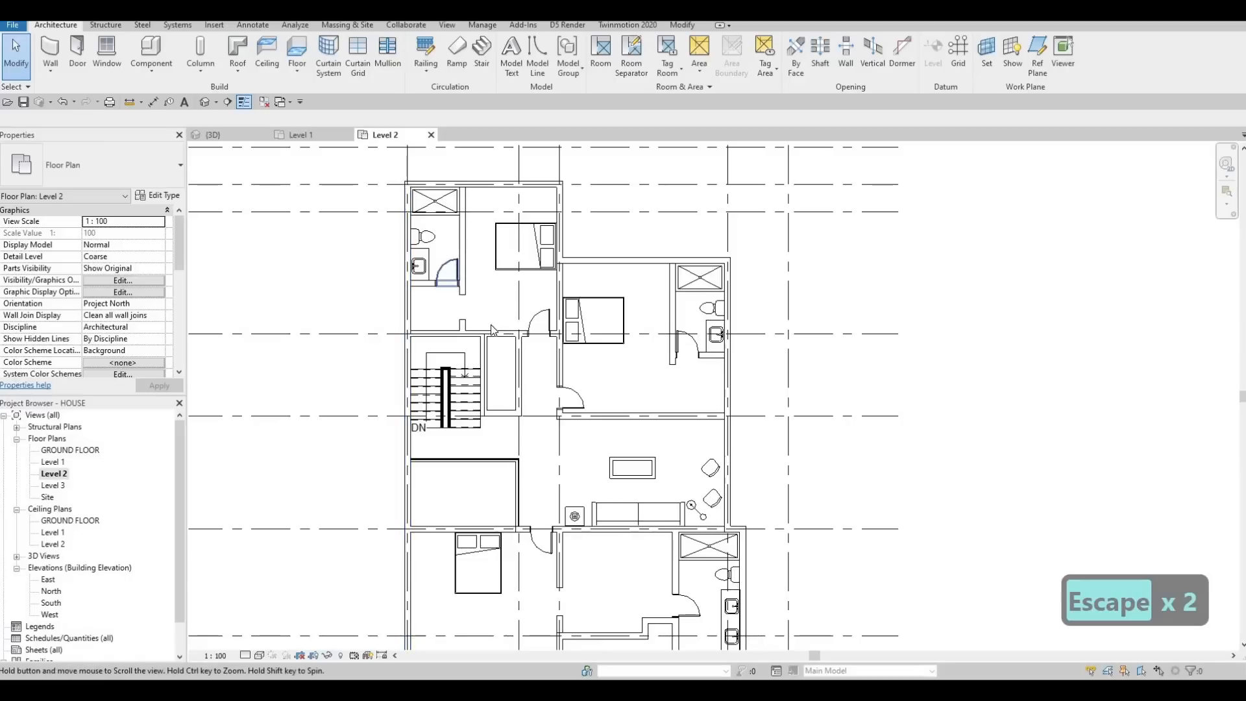
Step: Nudge the northwest bathroom's toilet, sink, south wall and door north together
{"action": "middle_click_drag", "start_coordinate": [443, 274], "coordinate": [491, 325]}
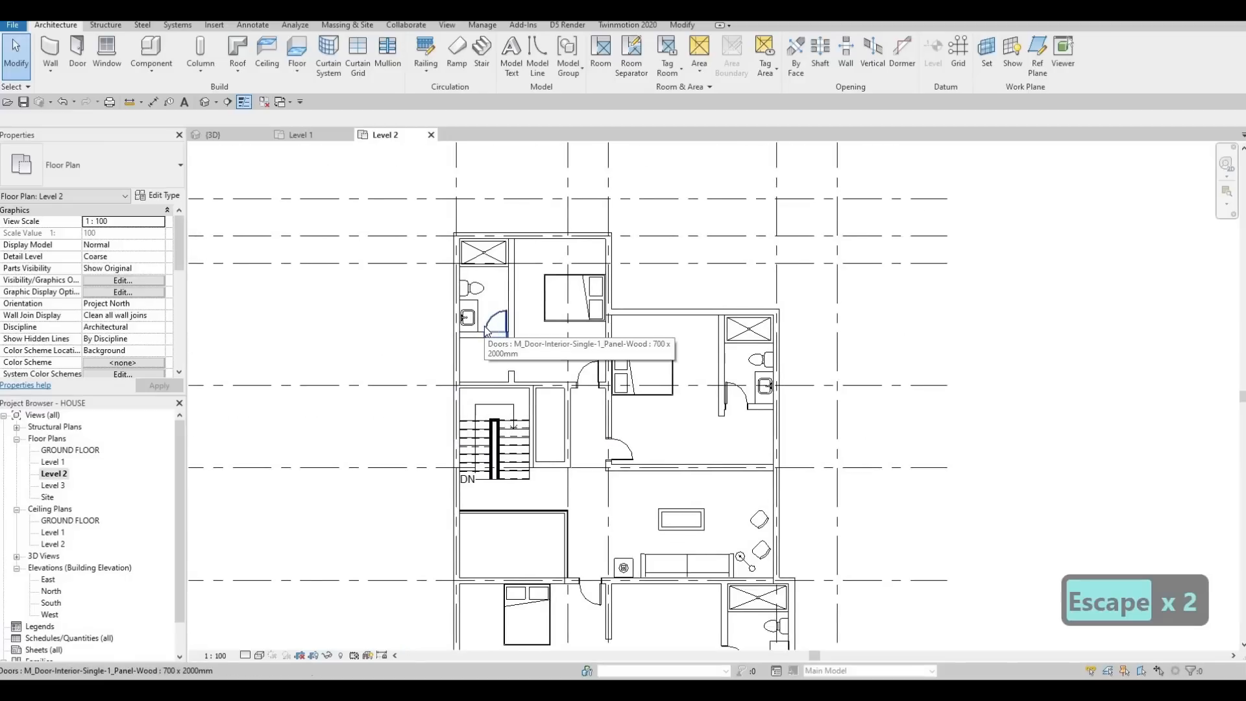
{"action": "scroll", "coordinate": [487, 317], "scroll_direction": "up", "scroll_amount": 1}
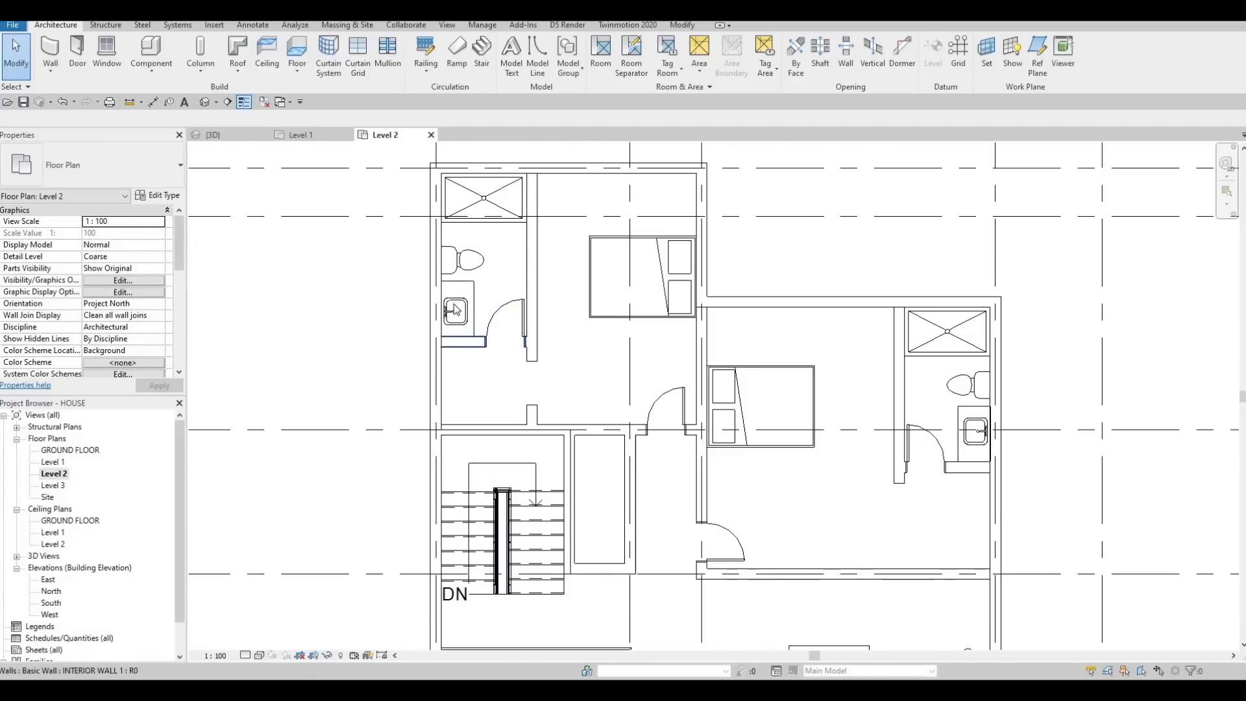
{"action": "scroll", "coordinate": [488, 316], "scroll_direction": "up", "scroll_amount": 1}
{"action": "key", "text": "Escape"}
{"action": "key", "text": "Escape"}
{"action": "key", "text": "Escape"}
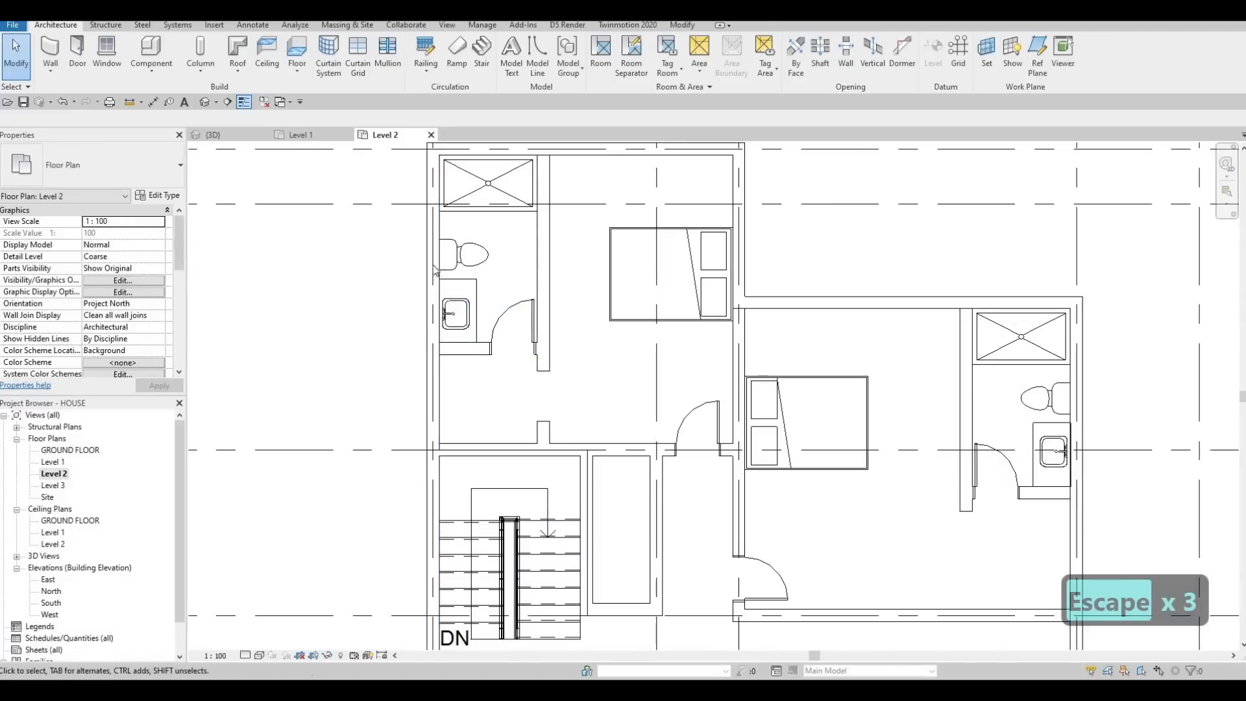
{"action": "left_click_drag", "start_coordinate": [401, 228], "coordinate": [556, 360]}
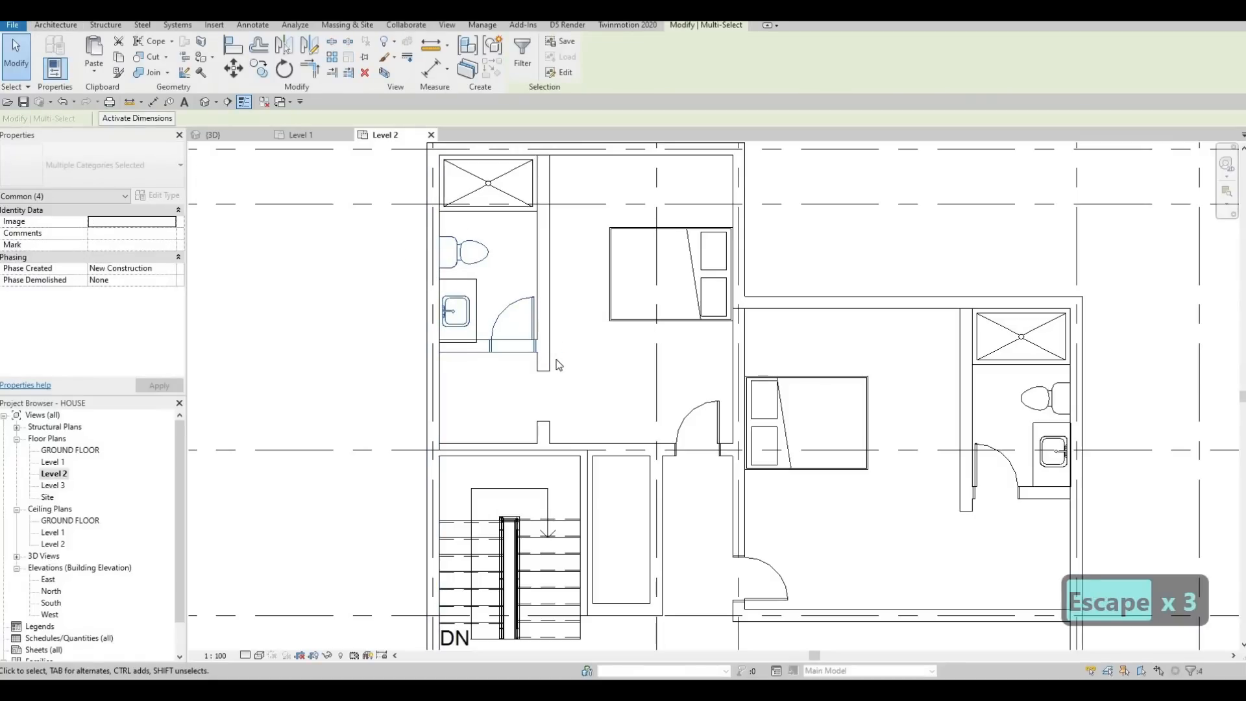
{"action": "key", "text": "Up"}
{"action": "key", "text": "Up"}
{"action": "key", "text": "Up"}
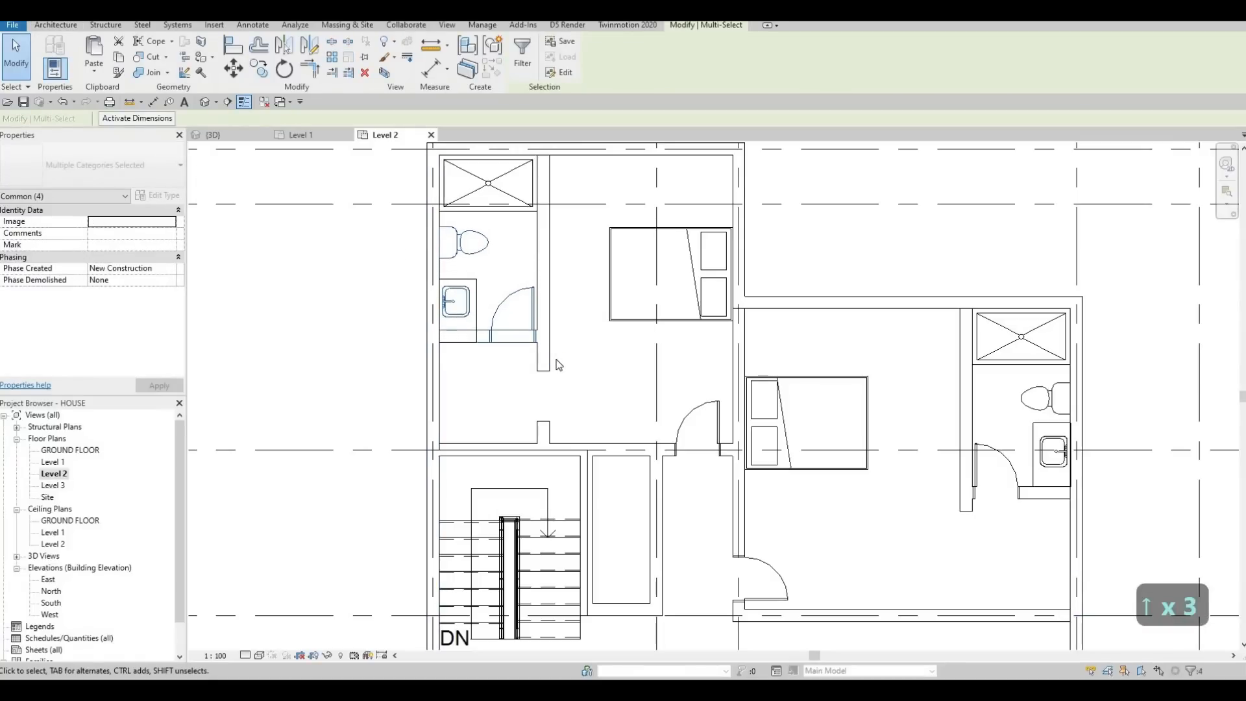
{"action": "key", "text": "Up"}
{"action": "key", "text": "Up"}
{"action": "key", "text": "Up"}
{"action": "key", "text": "Escape"}
{"action": "key", "text": "Escape"}
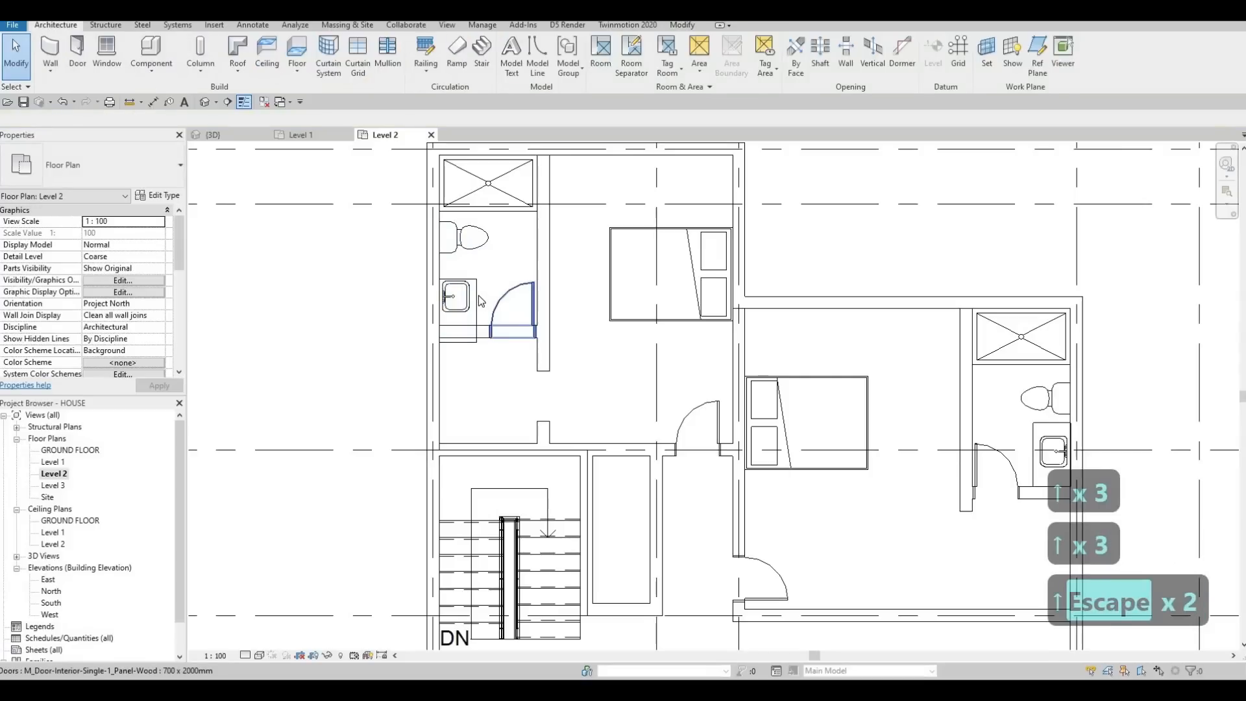
Step: Nudge the northwest bathroom's vanity counter north to line up with the sink and the bathroom's south wall
{"action": "left_click", "coordinate": [480, 303]}
{"action": "key", "text": "Up"}
{"action": "key", "text": "Up"}
{"action": "key", "text": "Up"}
{"action": "key", "text": "Up"}
{"action": "key", "text": "Up"}
{"action": "key", "text": "Up"}
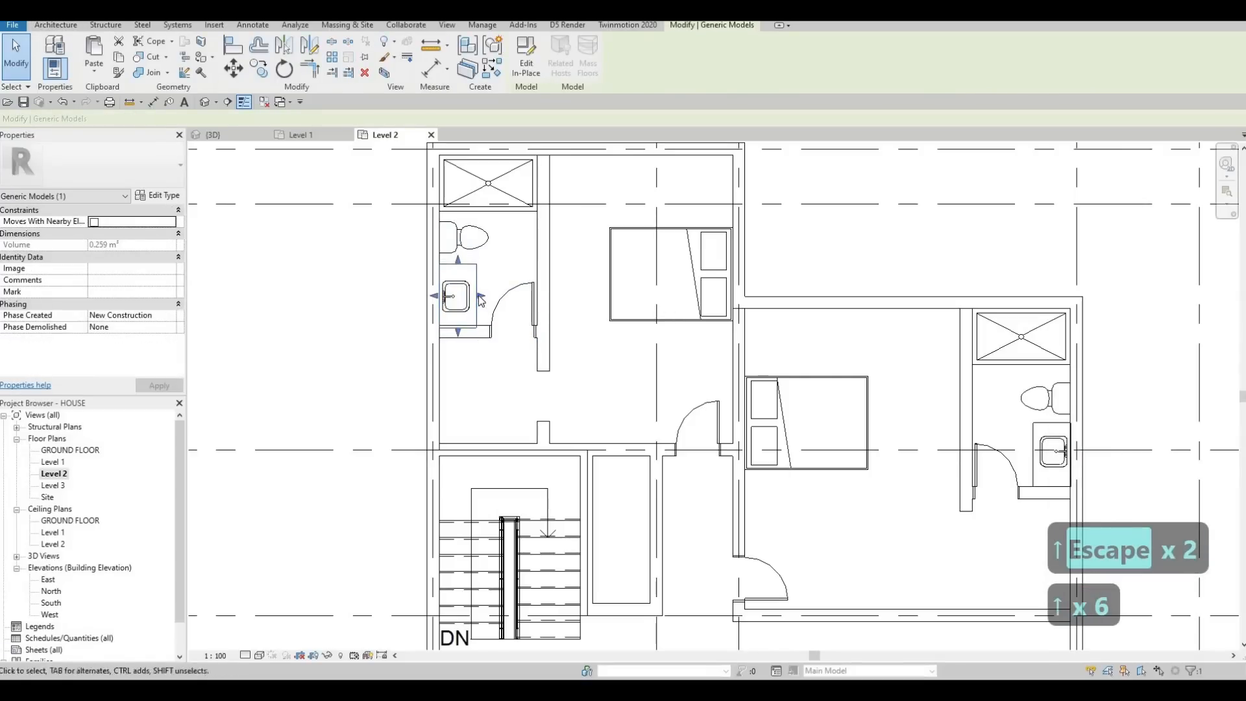
{"action": "key", "text": "Up"}
{"action": "key", "text": "Up"}
{"action": "key", "text": "Down"}
{"action": "key", "text": "Down"}
{"action": "key", "text": "Up"}
{"action": "key", "text": "Escape"}
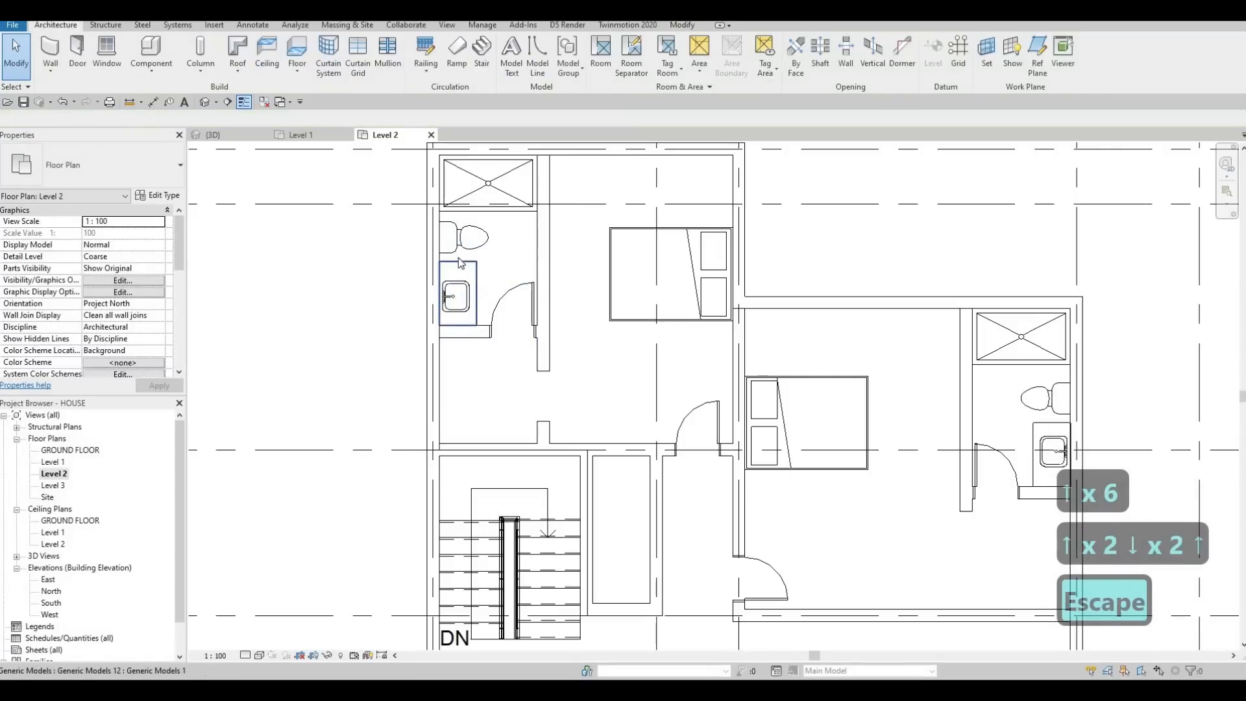
Step: Shorten the northwest bathroom's vanity counter at its north edge to leave a gap beside the toilet
{"action": "left_click", "coordinate": [457, 271]}
{"action": "left_click_drag", "start_coordinate": [457, 272], "coordinate": [459, 273]}
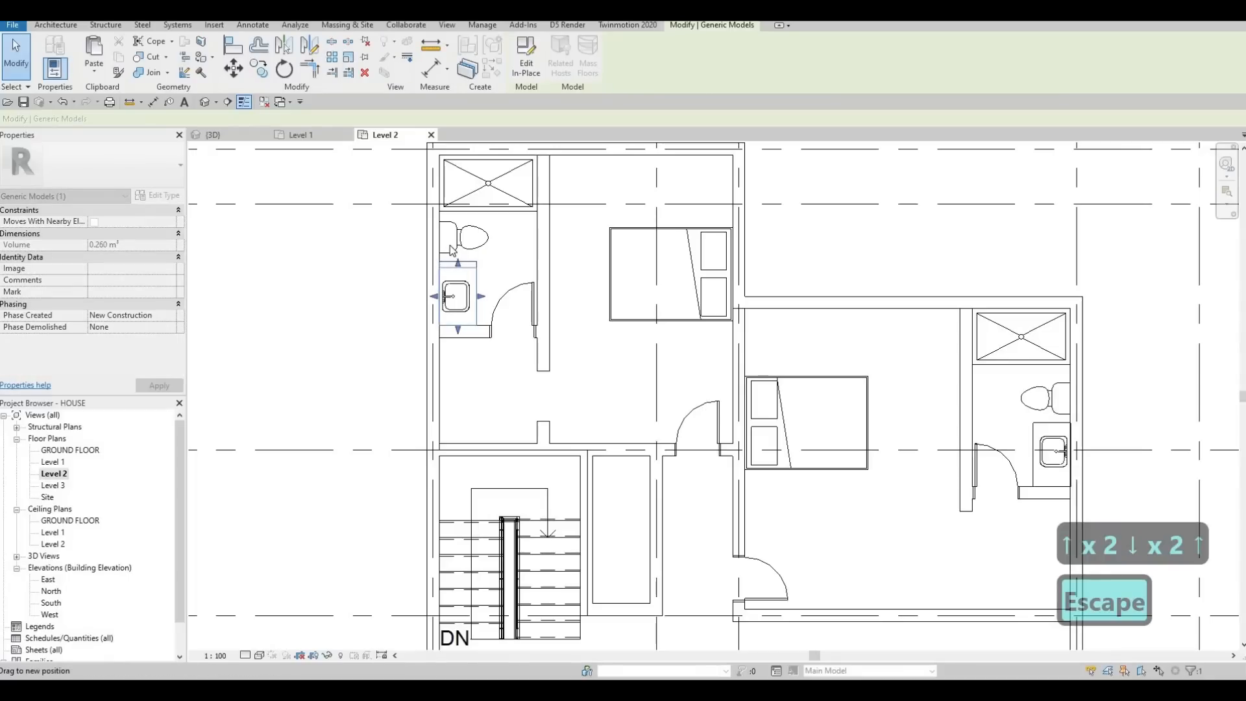
{"action": "key", "text": "Escape"}
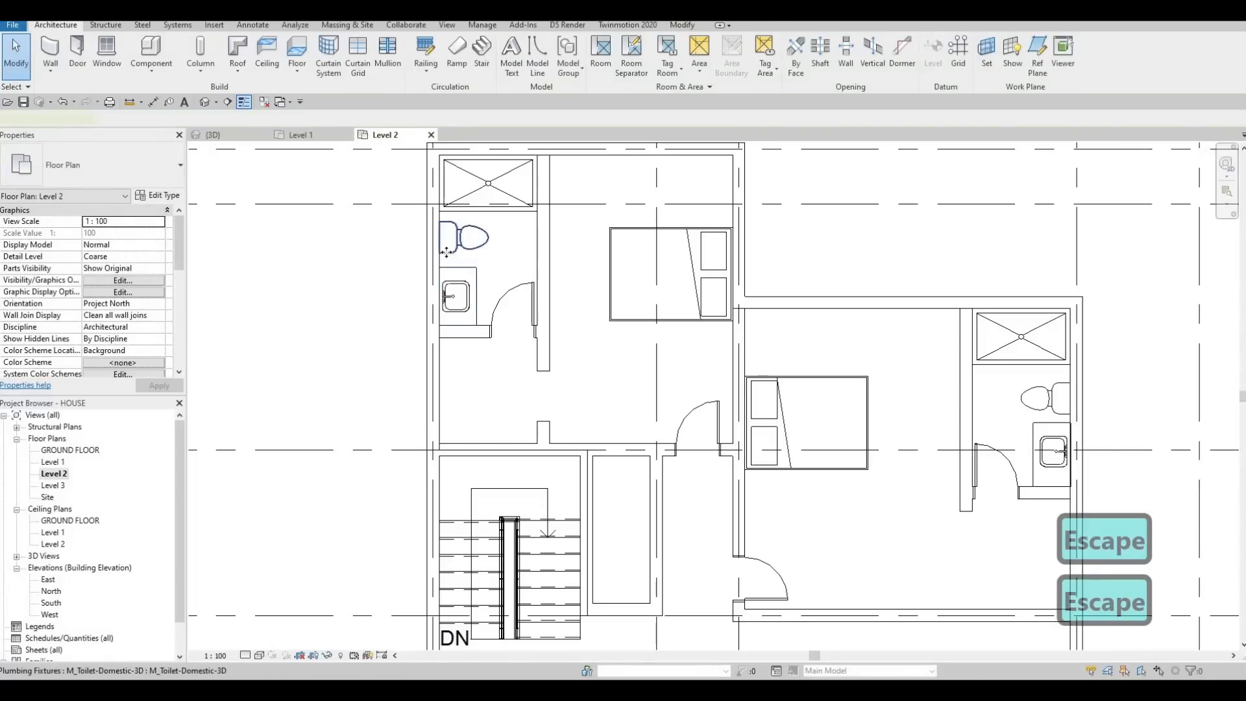
{"action": "left_click", "coordinate": [447, 253]}
{"action": "key", "text": "Escape"}
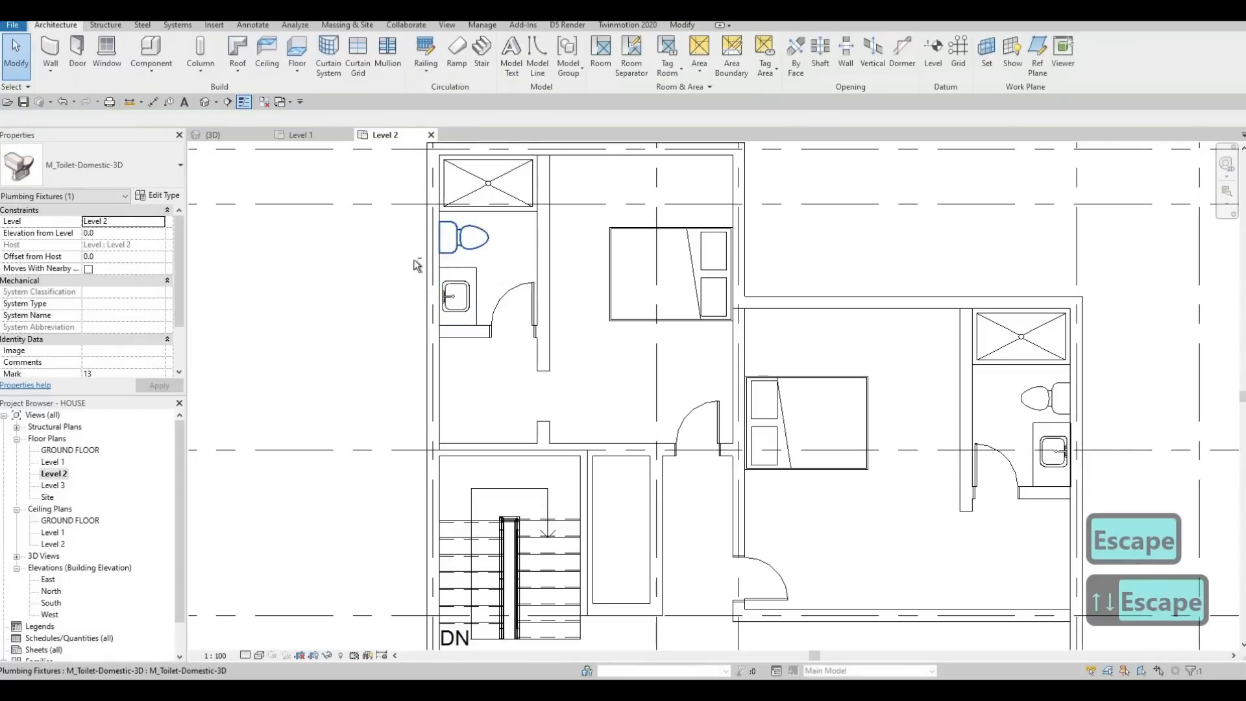
{"action": "key", "text": "Escape"}
Step: Nudge the northwest bathroom's counter, sink, south wall and door slightly further north together
{"action": "left_click_drag", "start_coordinate": [395, 250], "coordinate": [564, 356]}
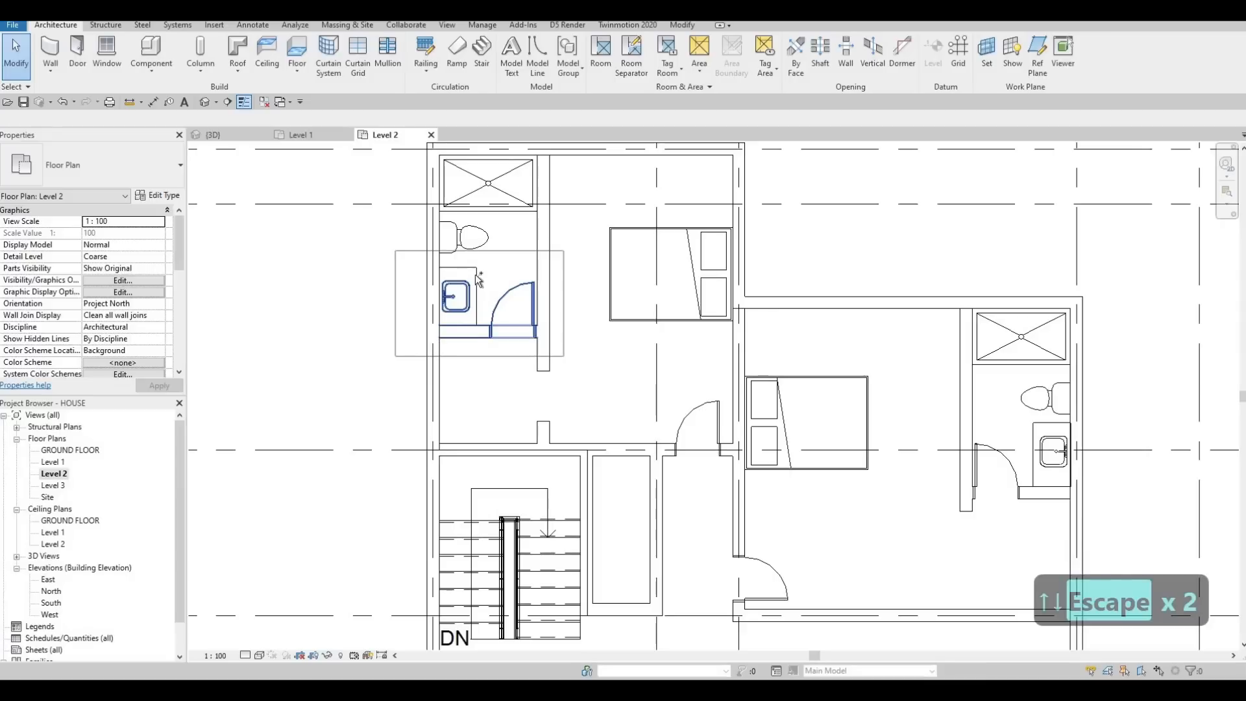
{"action": "key", "text": "Up"}
{"action": "key", "text": "Up"}
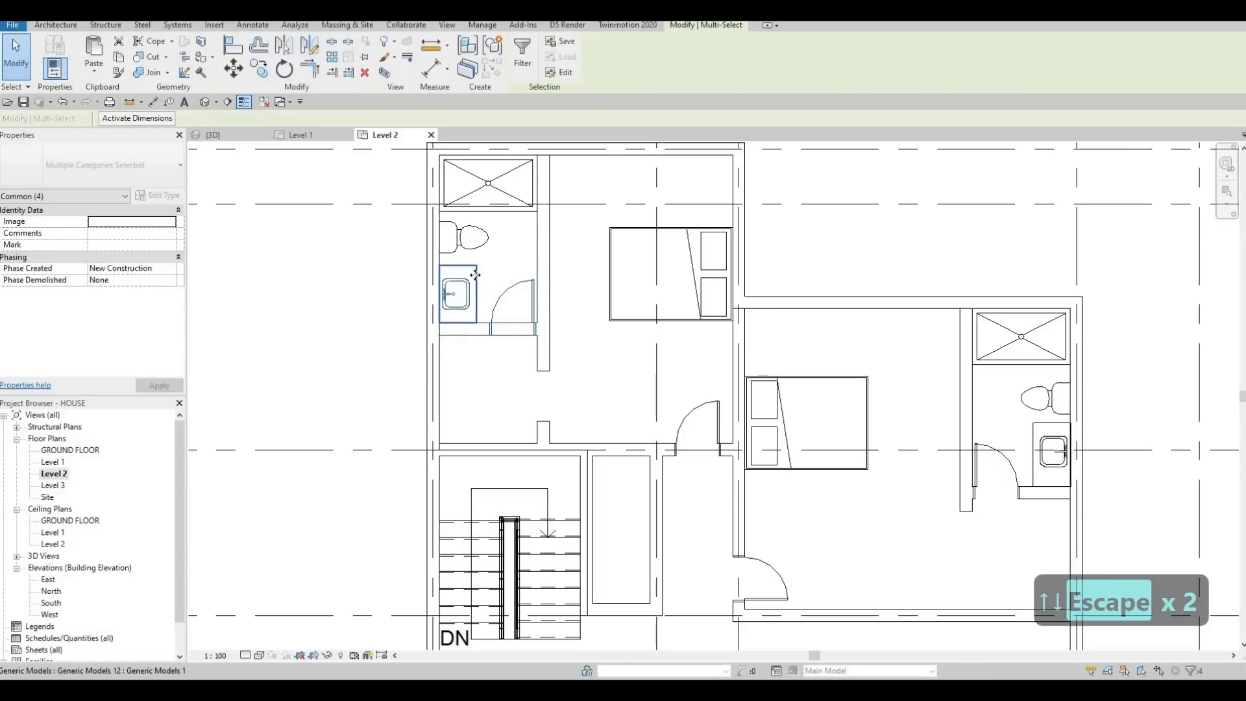
{"action": "key", "text": "Escape"}
{"action": "key", "text": "Escape"}
{"action": "scroll", "coordinate": [468, 275], "scroll_direction": "up", "scroll_amount": 1}
{"action": "scroll", "coordinate": [844, 389], "scroll_direction": "down", "scroll_amount": 2}
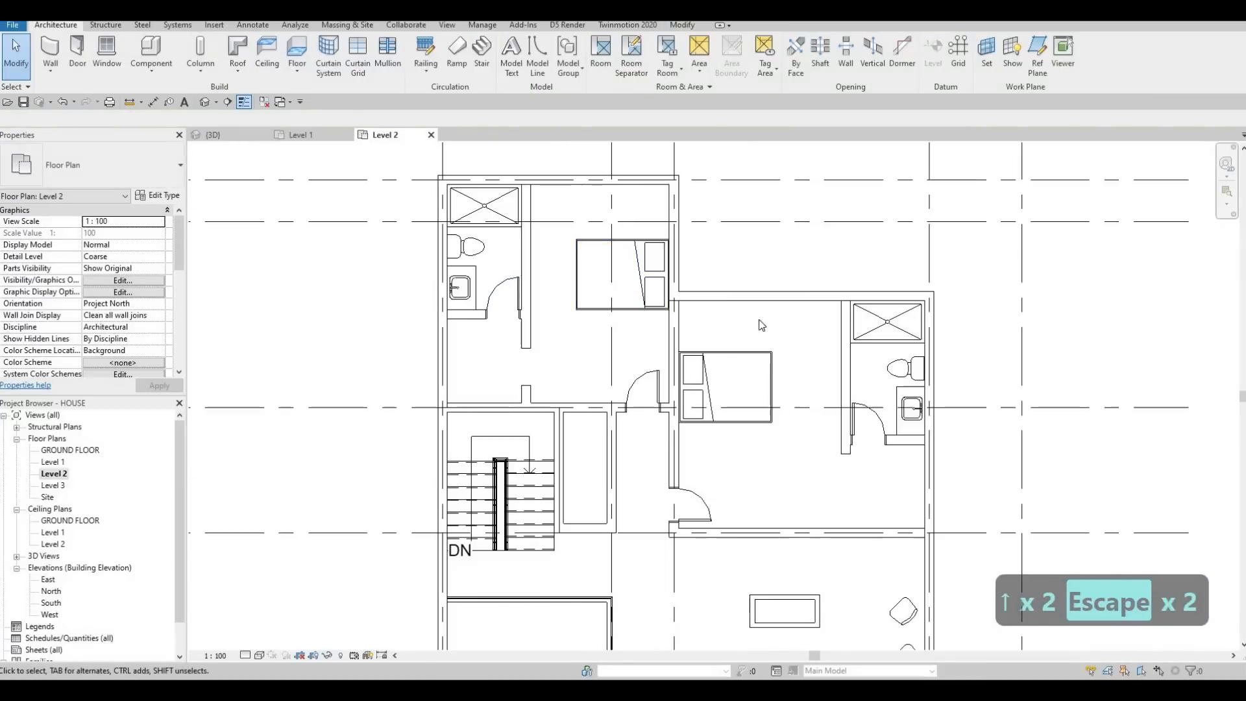
Step: Extend the northeast bedroom's interior wall beside its bathroom south to the bedroom's south wall
{"action": "scroll", "coordinate": [773, 371], "scroll_direction": "up", "scroll_amount": 2}
{"action": "scroll", "coordinate": [769, 370], "scroll_direction": "down", "scroll_amount": 2}
{"action": "middle_click_drag", "start_coordinate": [724, 422], "coordinate": [770, 380]}
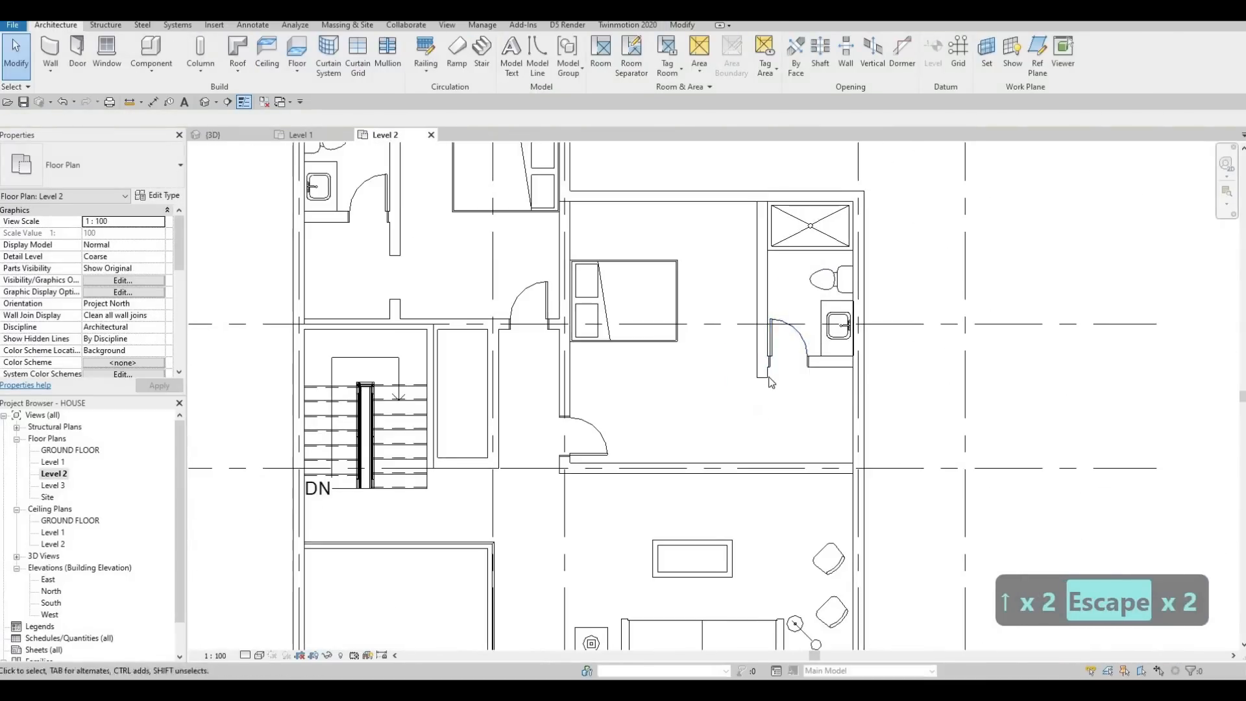
{"action": "scroll", "coordinate": [769, 379], "scroll_direction": "down", "scroll_amount": 1}
{"action": "scroll", "coordinate": [767, 376], "scroll_direction": "up", "scroll_amount": 1}
{"action": "left_click", "coordinate": [766, 374]}
{"action": "left_click_drag", "start_coordinate": [765, 375], "coordinate": [765, 465]}
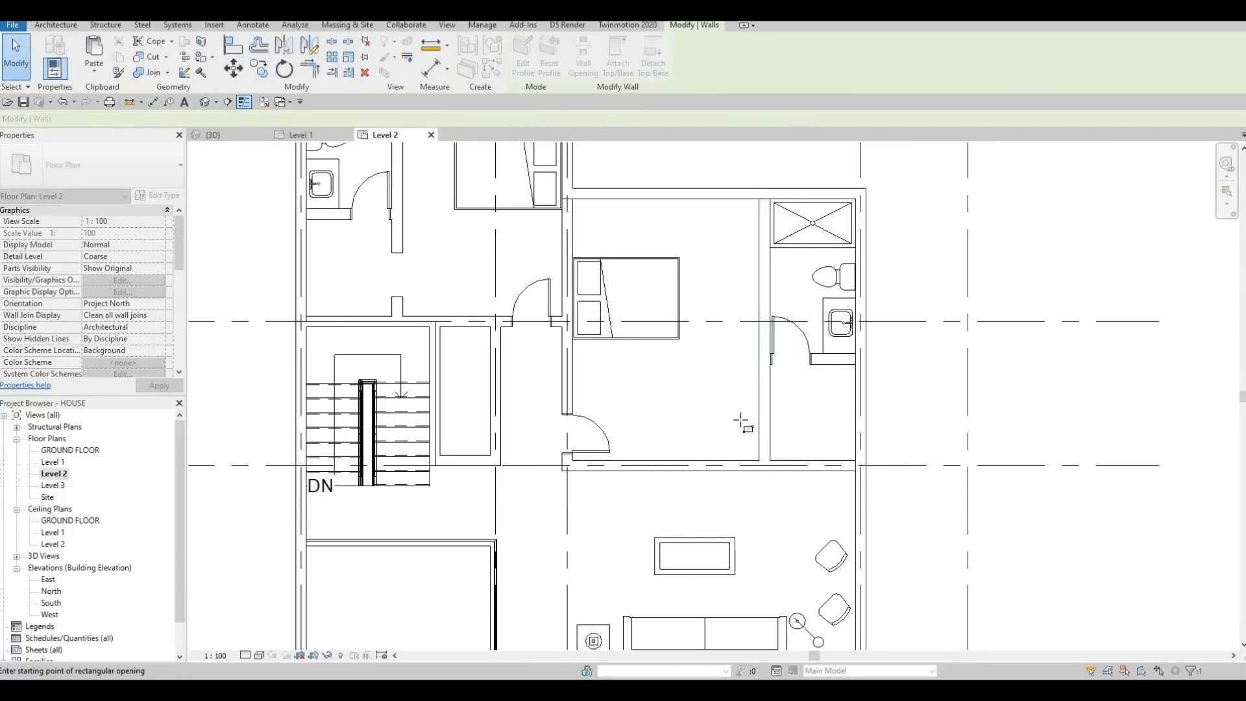
Step: Cut a rectangular wall opening about 693 mm wide near the south end of the northeast bedroom's extended interior wall
{"action": "scroll", "coordinate": [756, 415], "scroll_direction": "up", "scroll_amount": 2}
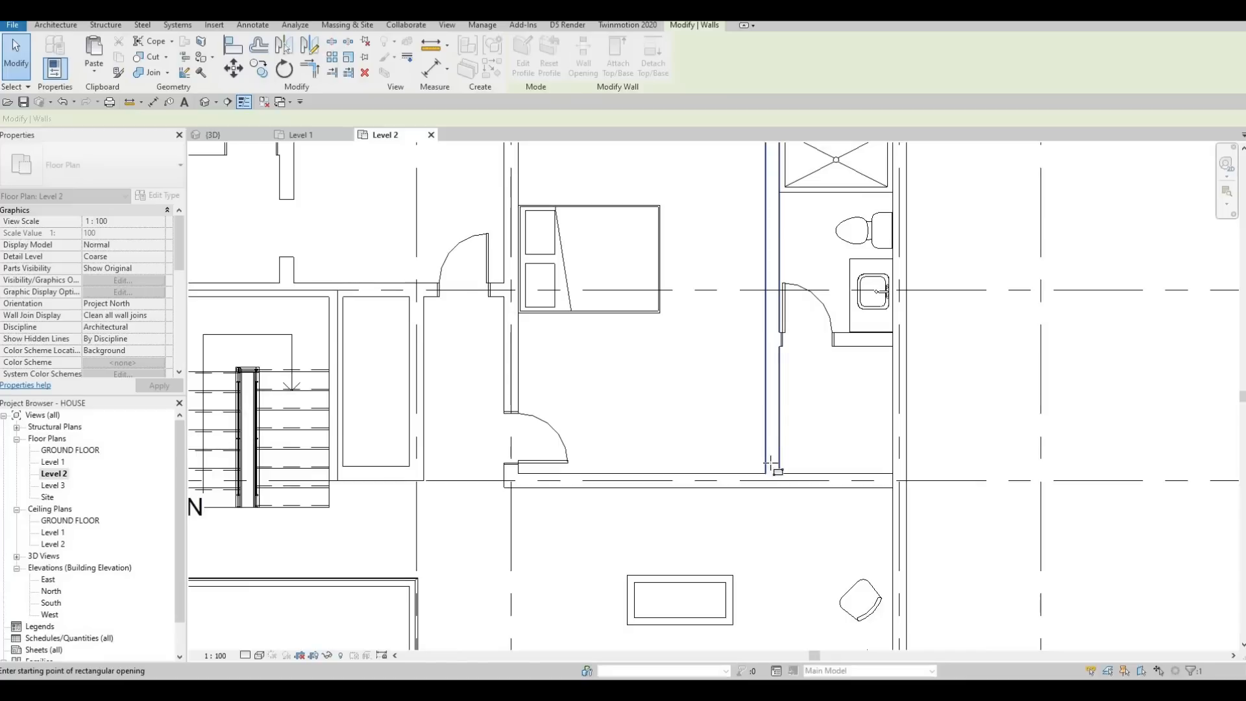
{"action": "left_click", "coordinate": [777, 441]}
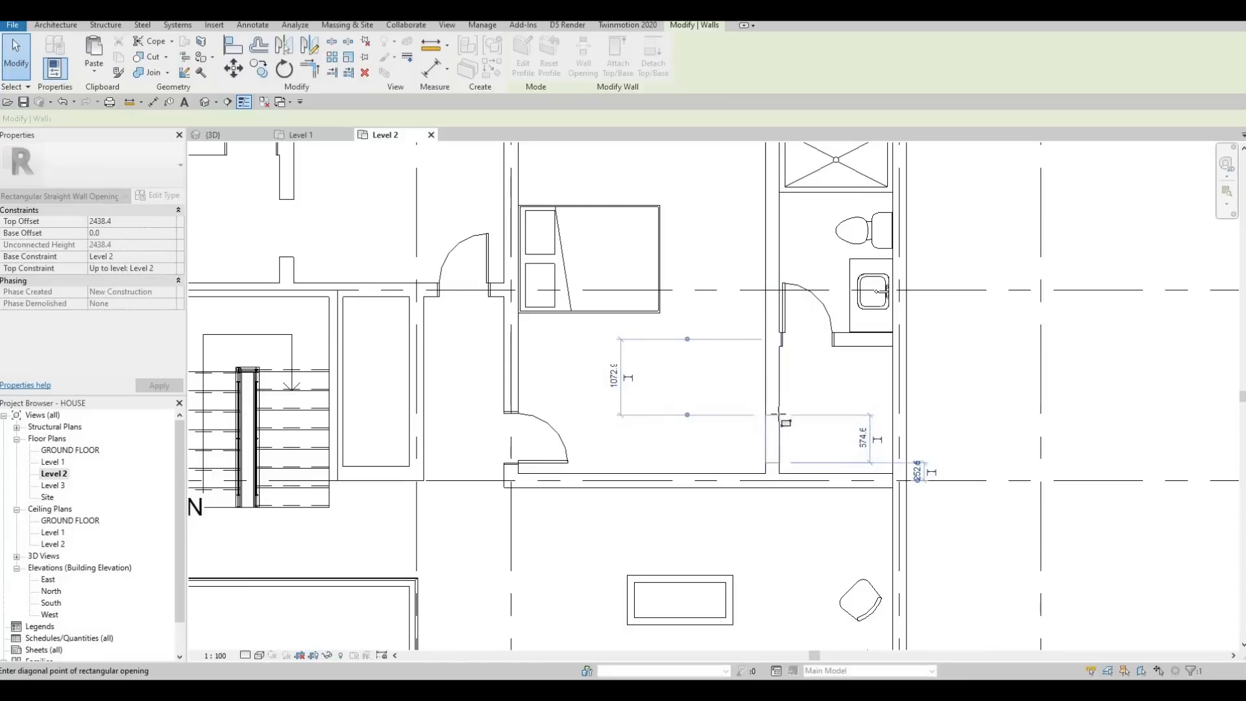
{"action": "scroll", "coordinate": [769, 442], "scroll_direction": "down", "scroll_amount": 1}
{"action": "key", "text": "Escape"}
{"action": "key", "text": "Escape"}
{"action": "key", "text": "Escape"}
{"action": "left_click", "coordinate": [768, 415]}
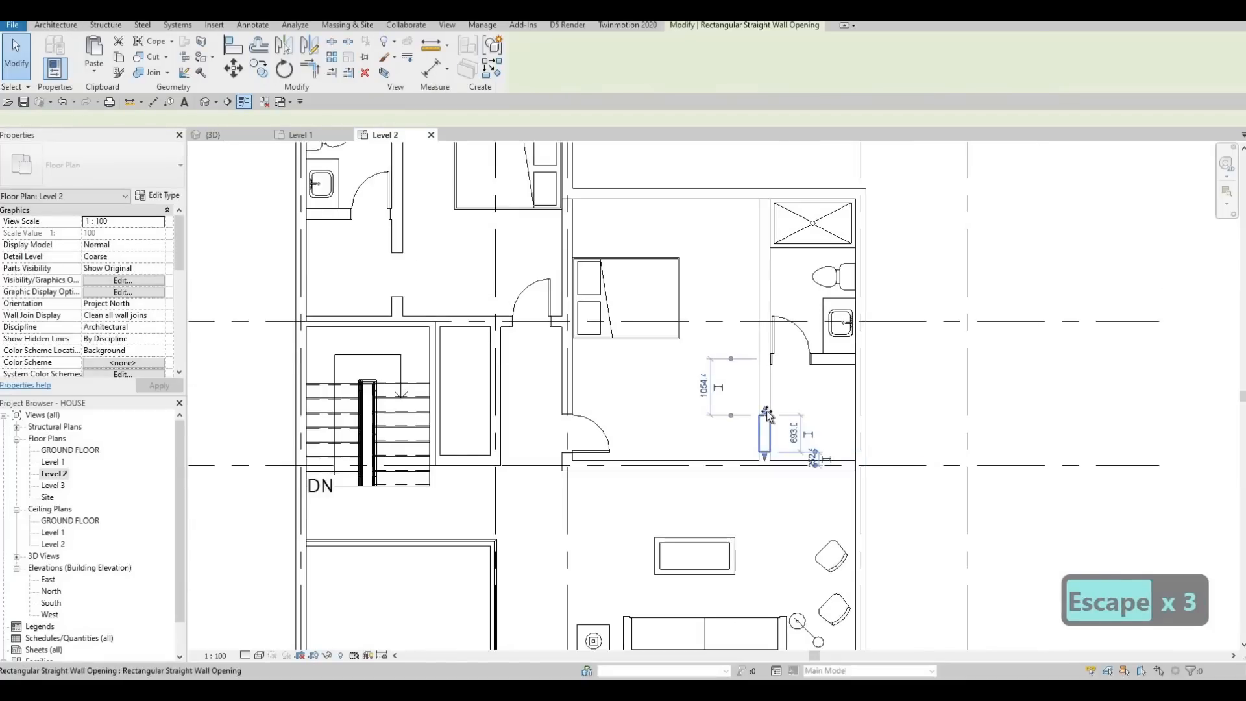
Step: Stretch the northeast opening's ends so it sits just south of the bathroom and is 600 mm wide
{"action": "left_click_drag", "start_coordinate": [768, 417], "coordinate": [766, 384]}
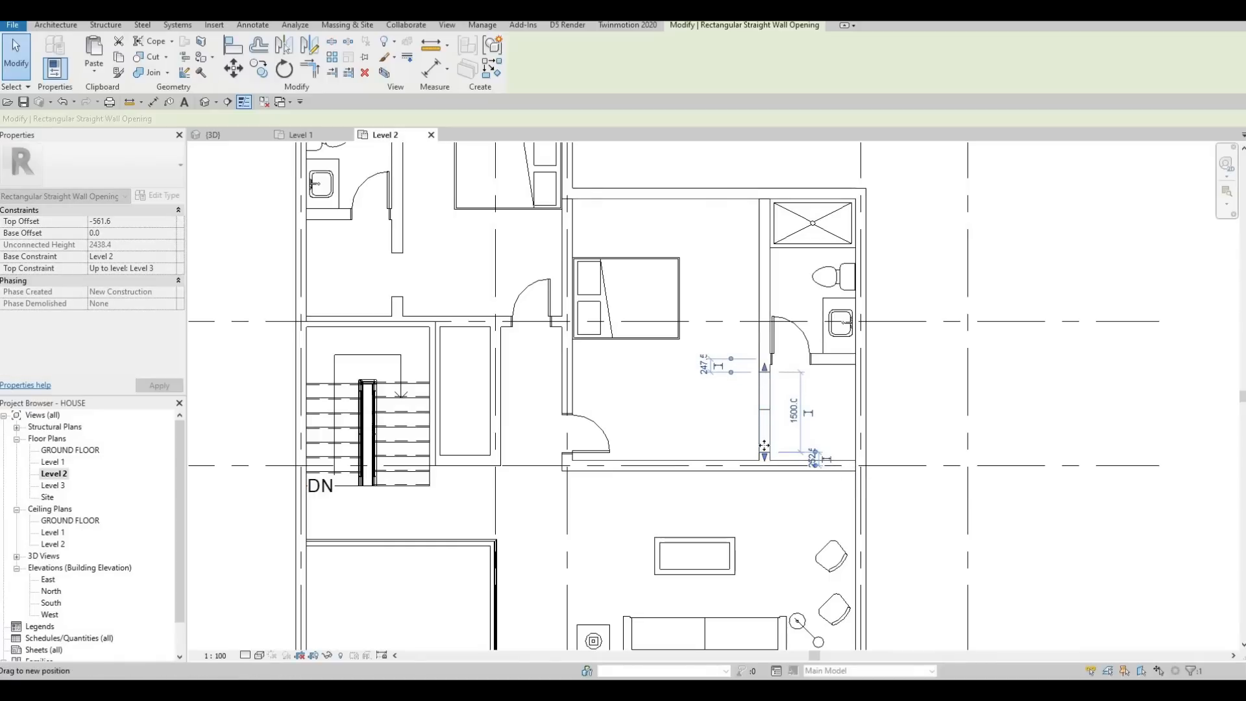
{"action": "left_click_drag", "start_coordinate": [764, 446], "coordinate": [767, 405]}
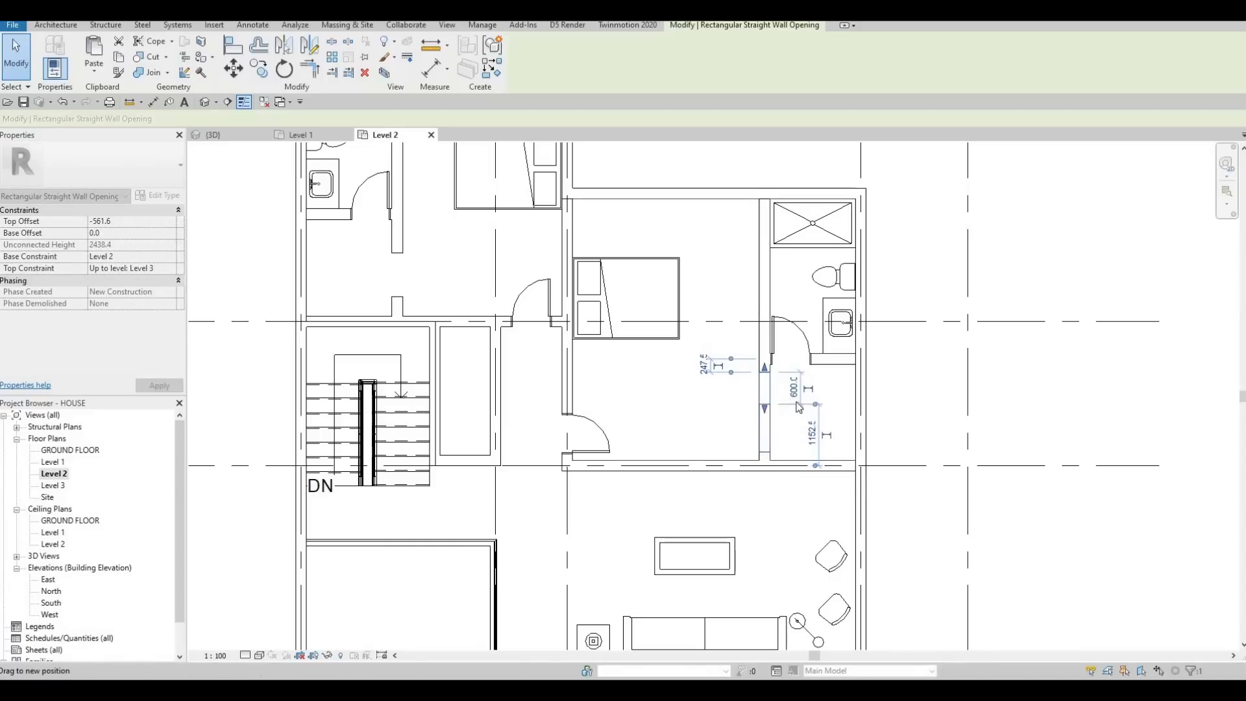
{"action": "key", "text": "Escape"}
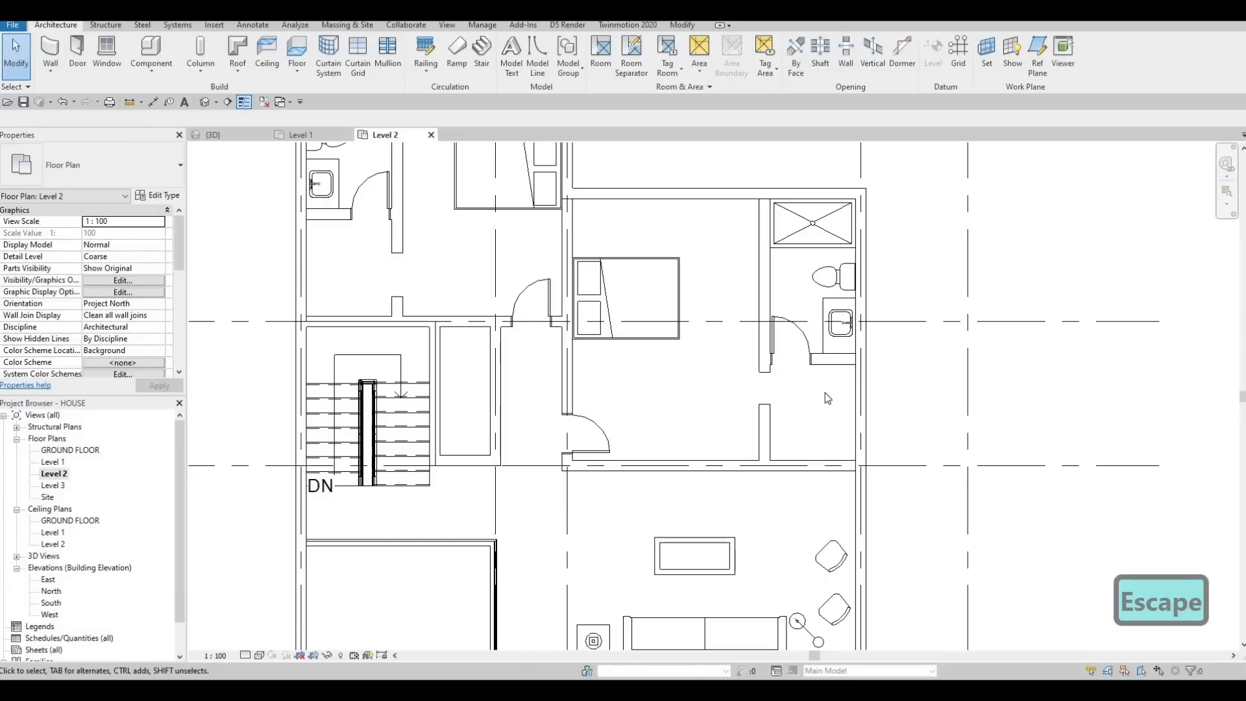
{"action": "scroll", "coordinate": [819, 390], "scroll_direction": "down", "scroll_amount": 2}
{"action": "key", "text": "Escape"}
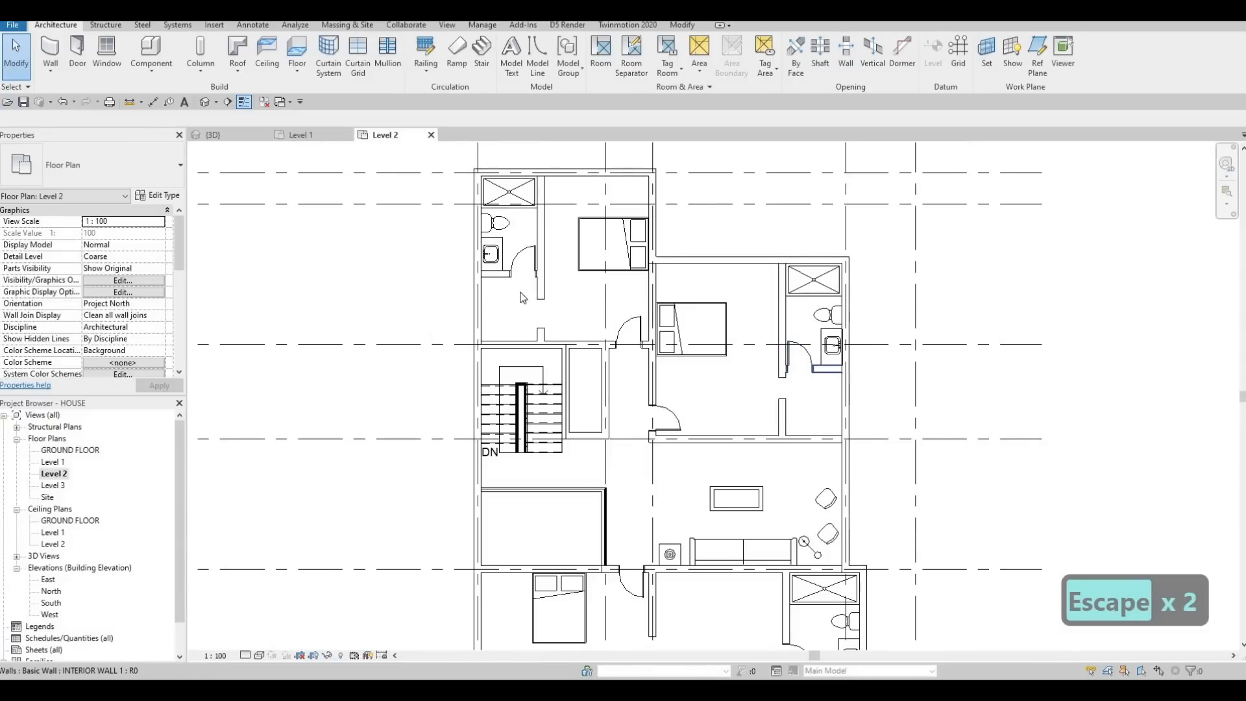
Step: Shift both ends of the northwest bedroom's wall opening north, leaving it about 210 mm from the bathroom wall
{"action": "scroll", "coordinate": [547, 311], "scroll_direction": "up", "scroll_amount": 2}
{"action": "key", "text": "Escape"}
{"action": "left_click", "coordinate": [550, 324]}
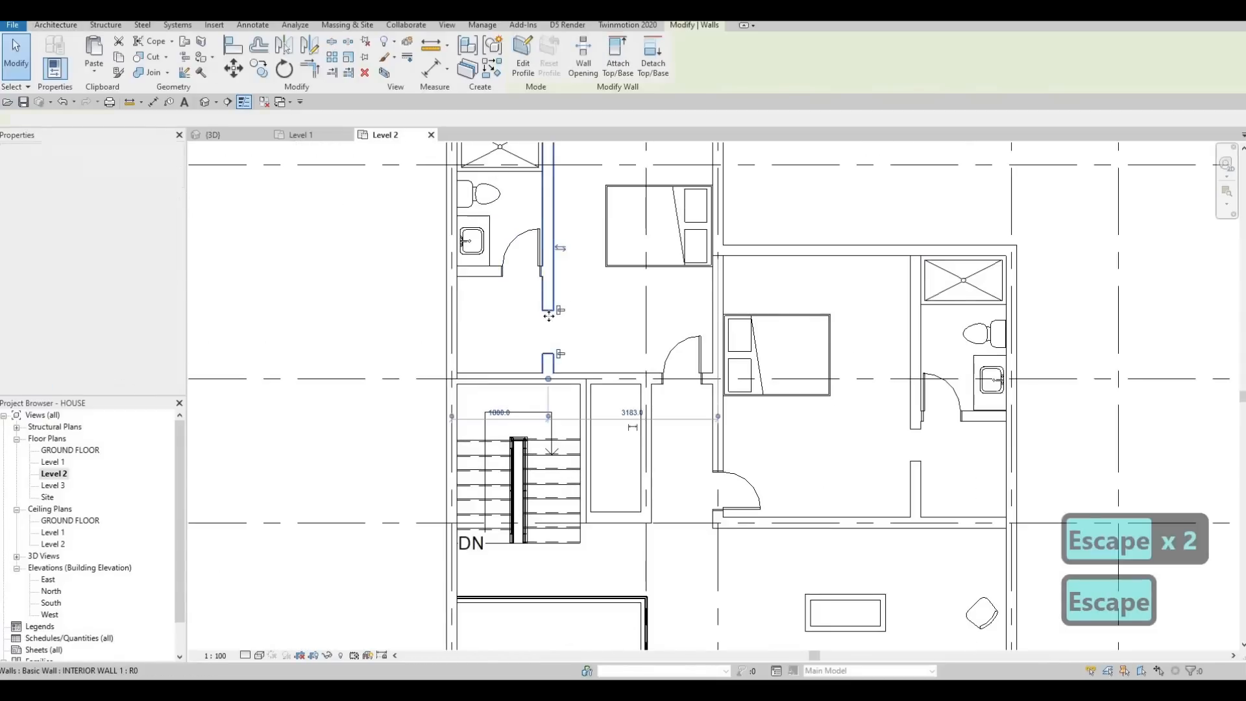
{"action": "key", "text": "Escape"}
{"action": "left_click", "coordinate": [551, 323]}
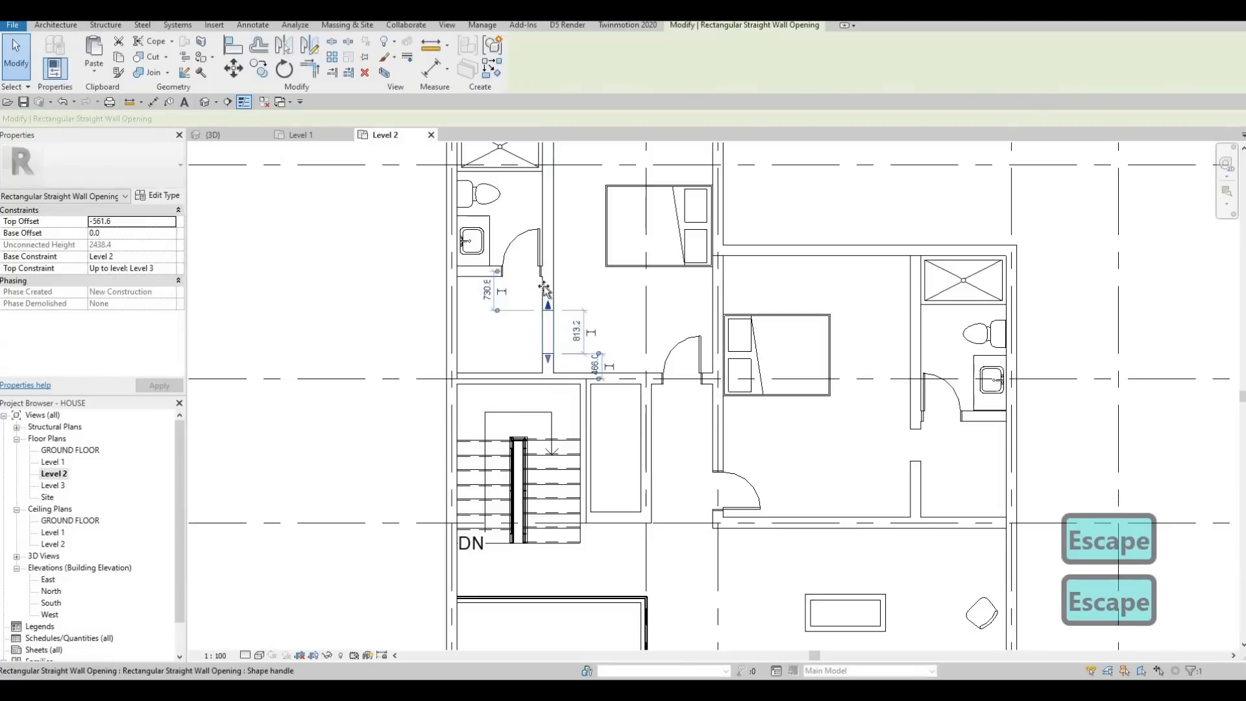
{"action": "left_click_drag", "start_coordinate": [549, 344], "coordinate": [546, 284]}
{"action": "left_click_drag", "start_coordinate": [553, 333], "coordinate": [549, 333]}
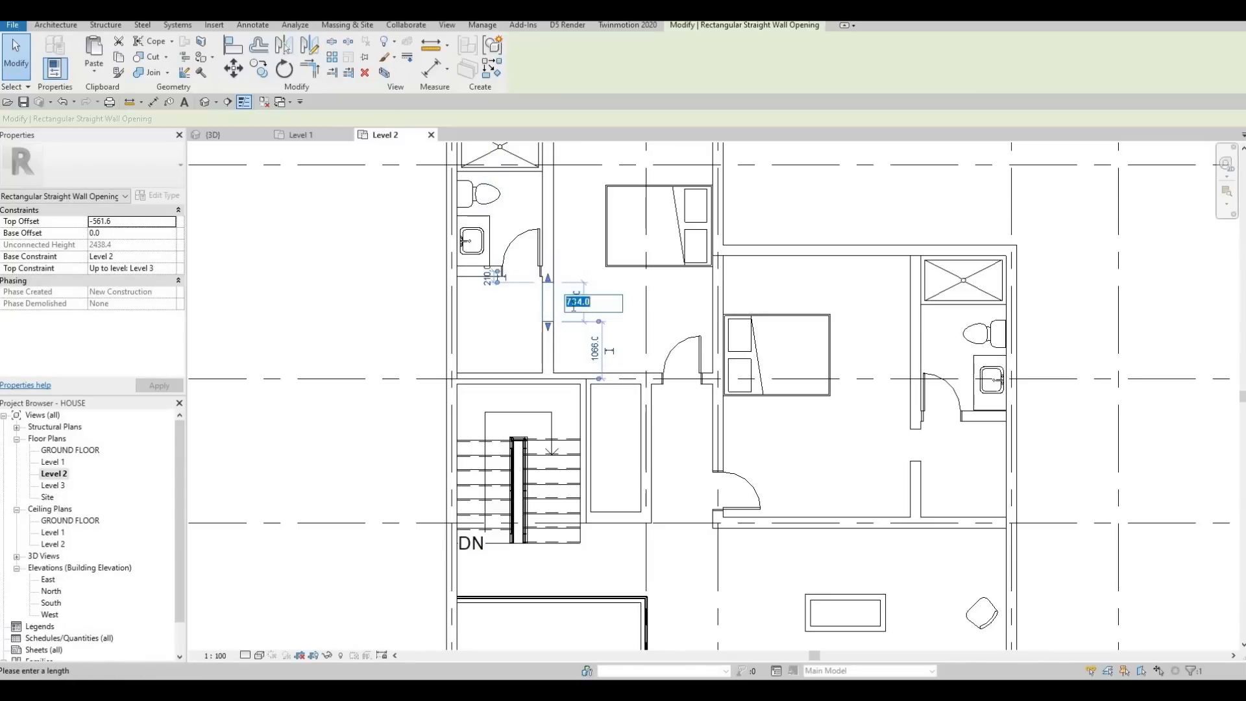
Step: Set the northwest bedroom's wall opening width to 700 mm
{"action": "left_click", "coordinate": [573, 310]}
{"action": "type", "text": "7"}
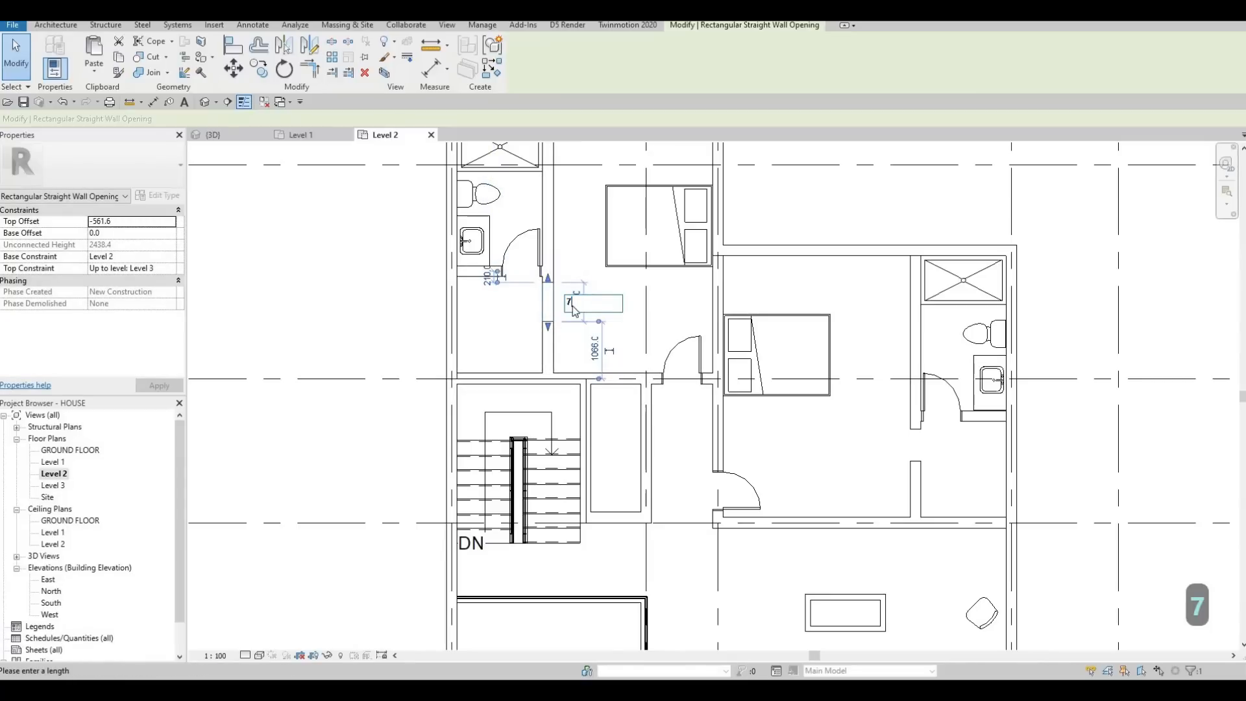
{"action": "type", "text": "00"}
{"action": "key", "text": "Return"}
{"action": "key", "text": "Escape"}
{"action": "key", "text": "Escape"}
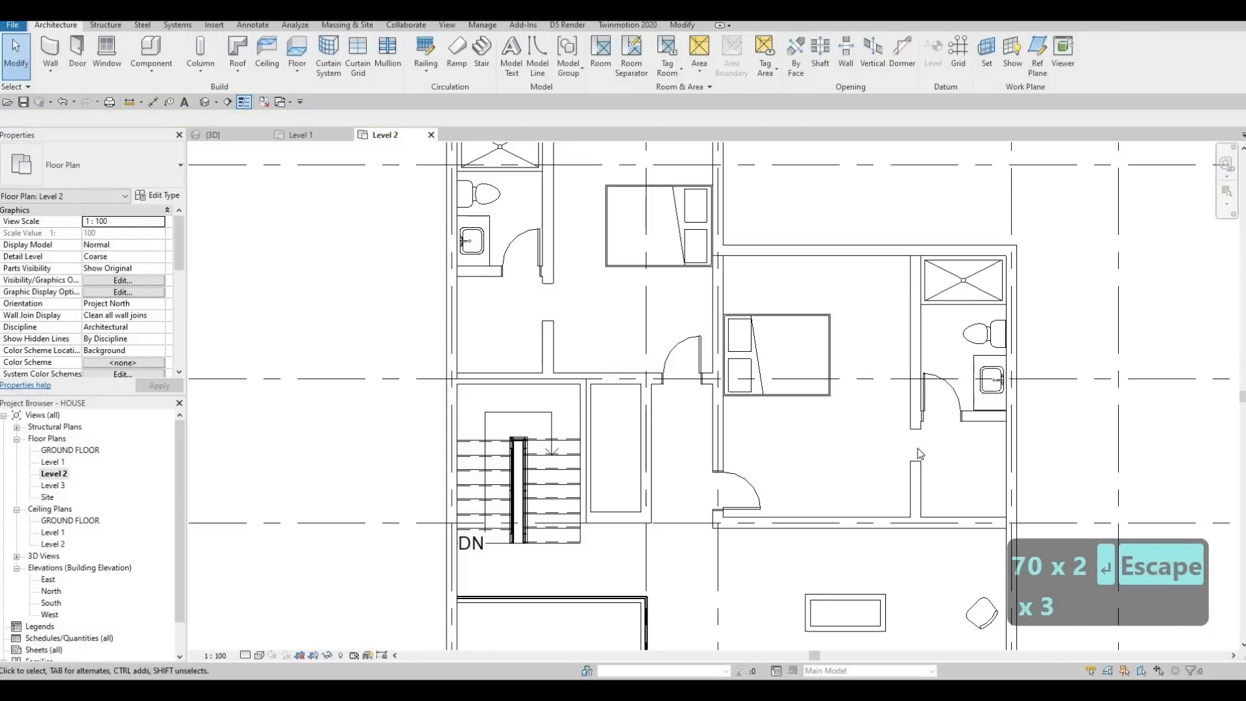
Step: Set the northeast bedroom's wall opening width to 700 mm
{"action": "left_click", "coordinate": [915, 446]}
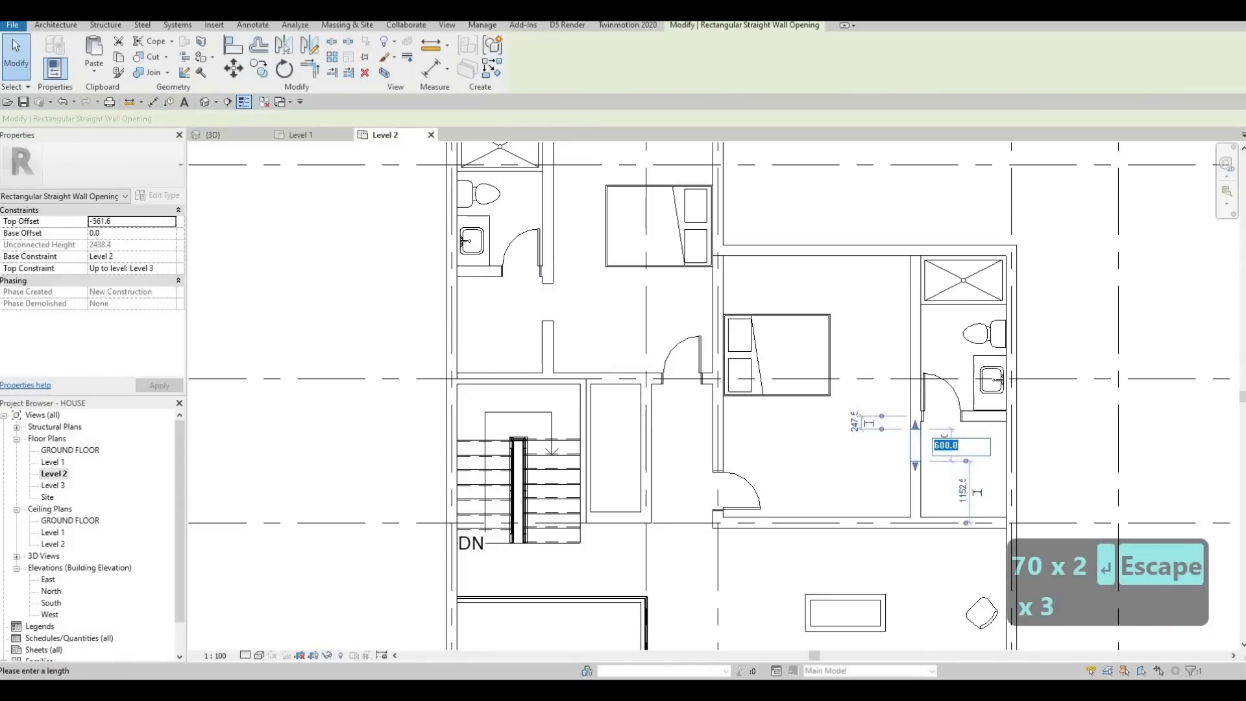
{"action": "type", "text": "700"}
{"action": "key", "text": "Return"}
{"action": "key", "text": "Escape"}
{"action": "key", "text": "Escape"}
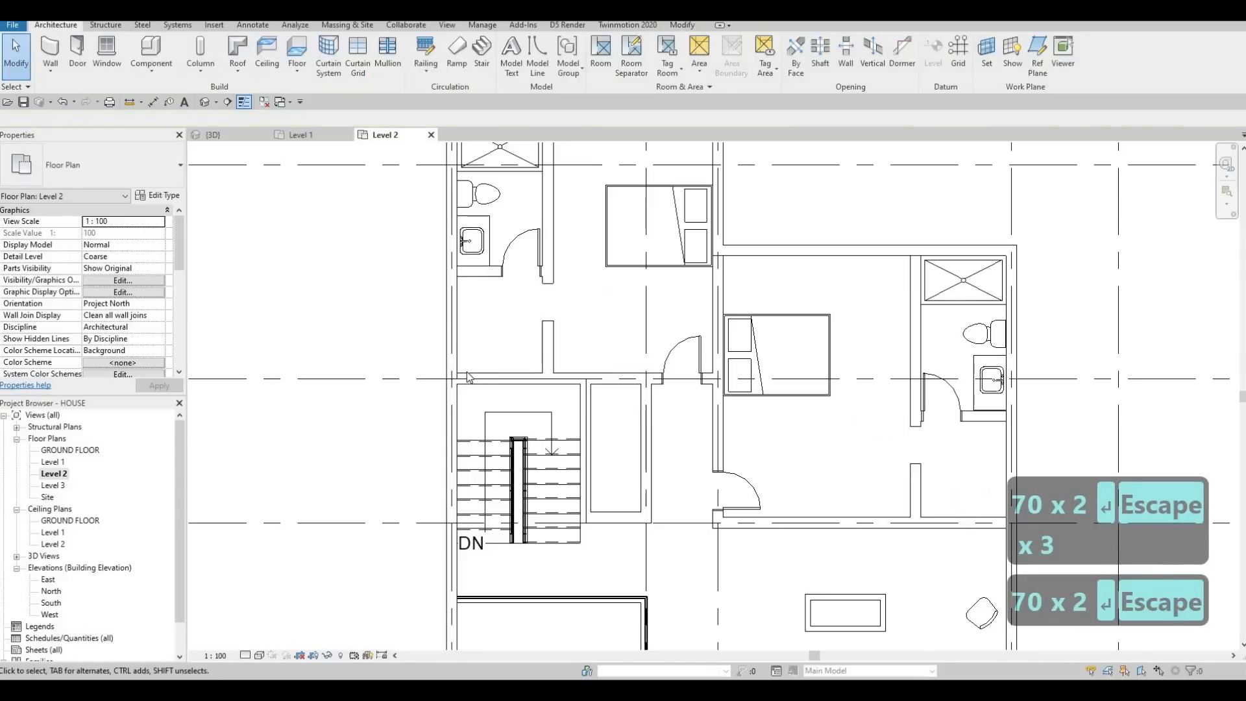
{"action": "key", "text": "Escape"}
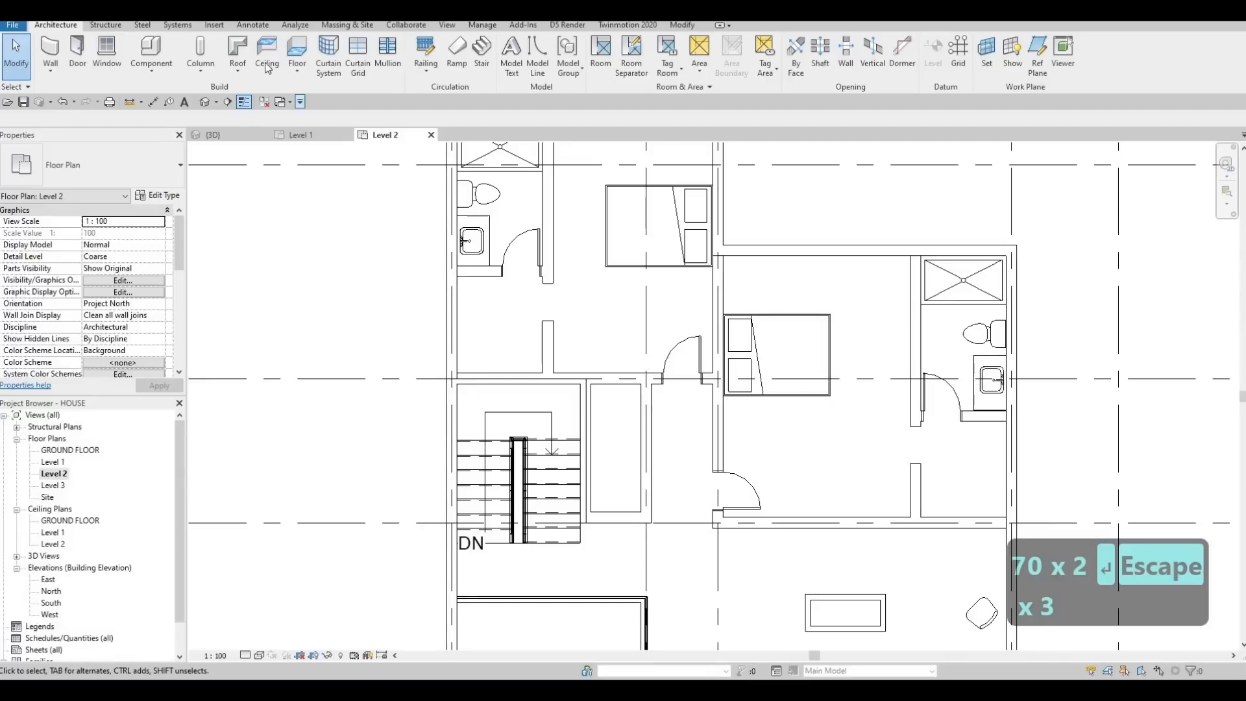
Step: Outline an L-shaped fitting with Thin Lines detail lines in the northwest bedroom's side room, from the bathroom wall to the wall beside the opening
{"action": "left_click", "coordinate": [329, 68]}
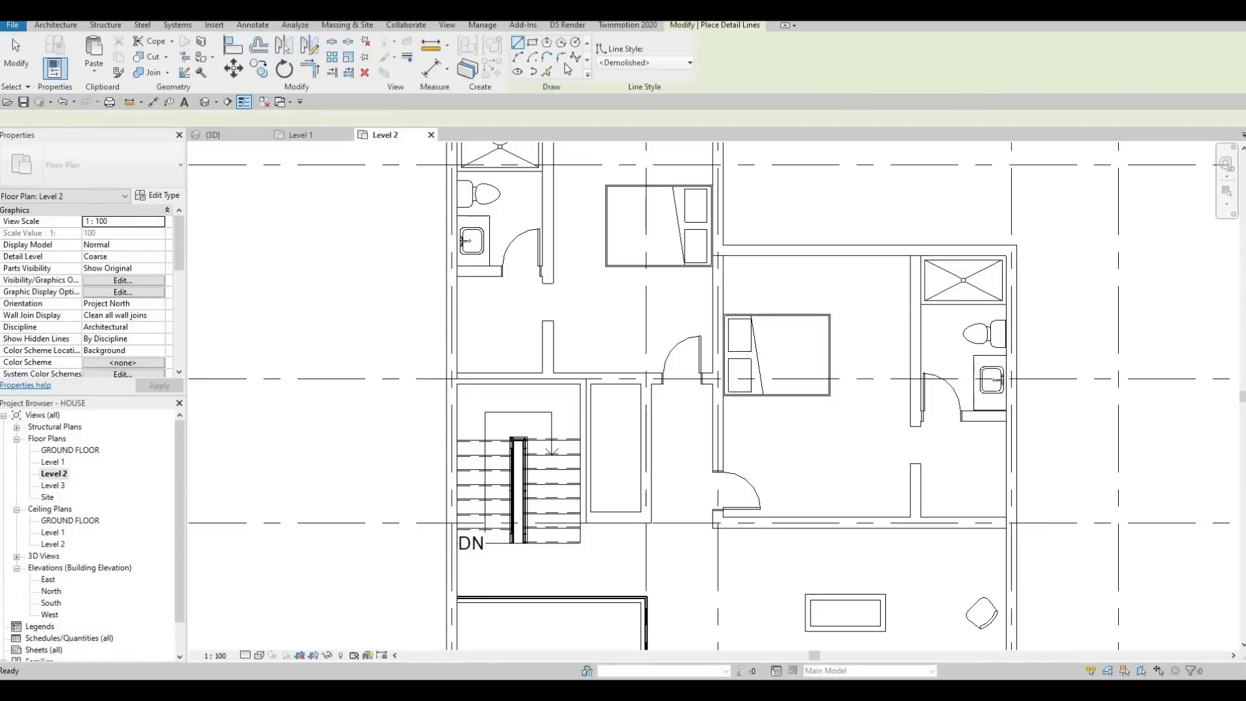
{"action": "left_click", "coordinate": [631, 63]}
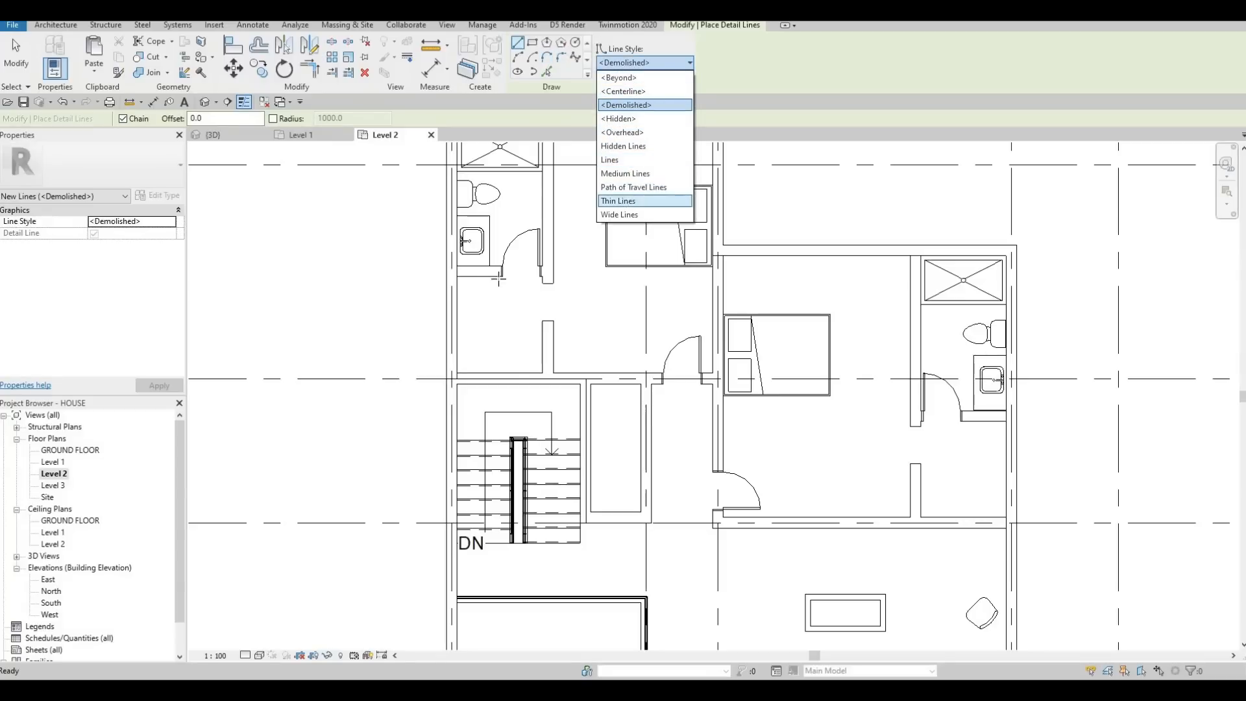
{"action": "left_click", "coordinate": [621, 202]}
{"action": "scroll", "coordinate": [482, 275], "scroll_direction": "up", "scroll_amount": 2}
{"action": "left_click", "coordinate": [481, 273]}
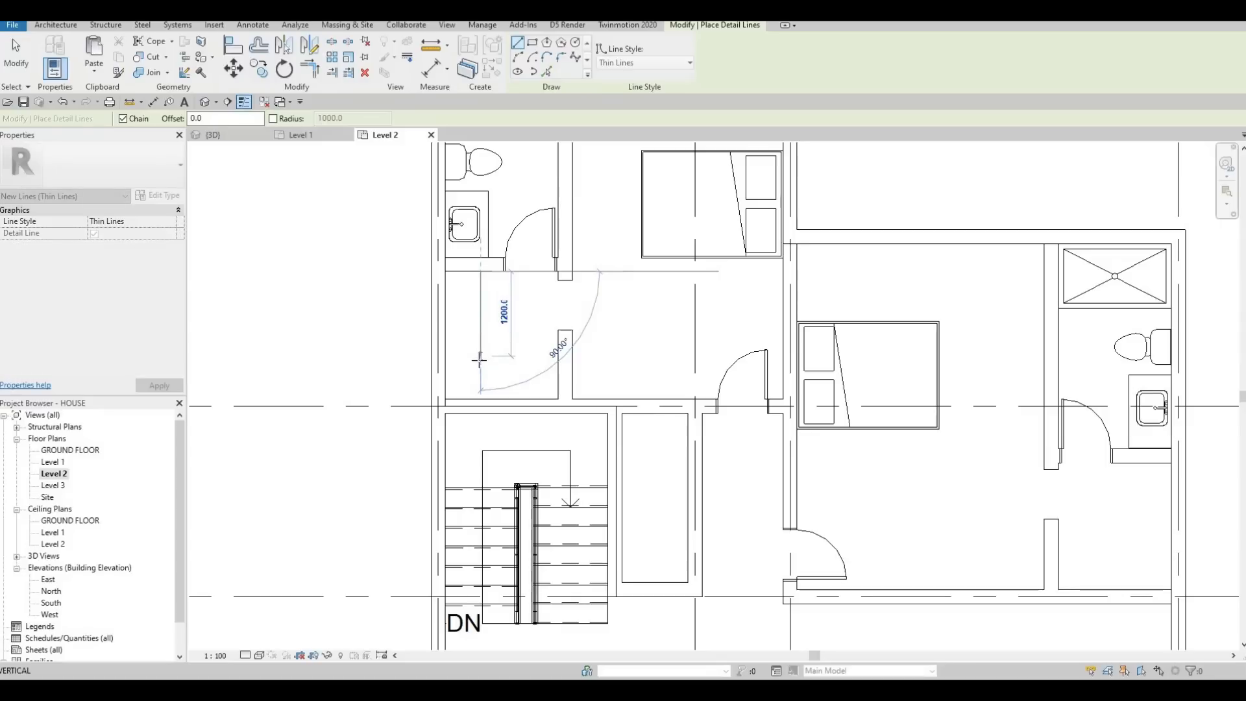
{"action": "left_click", "coordinate": [544, 362]}
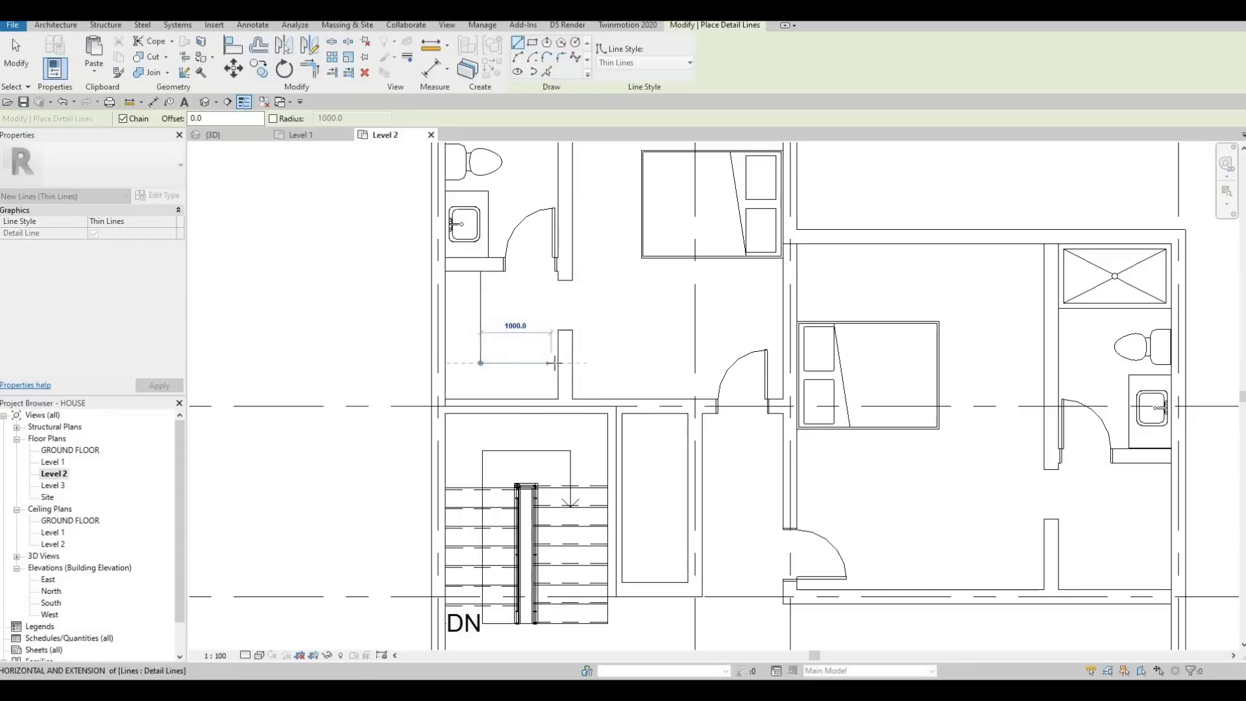
{"action": "left_click", "coordinate": [557, 363]}
{"action": "key", "text": "Escape"}
Step: Outline a matching L-shaped fitting with detail lines in the northeast bedroom's side room, its vertical line running 1200 mm up to the bathroom wall
{"action": "scroll", "coordinate": [731, 384], "scroll_direction": "down", "scroll_amount": 1}
{"action": "middle_click_drag", "start_coordinate": [907, 486], "coordinate": [747, 435]}
{"action": "left_click", "coordinate": [819, 457]}
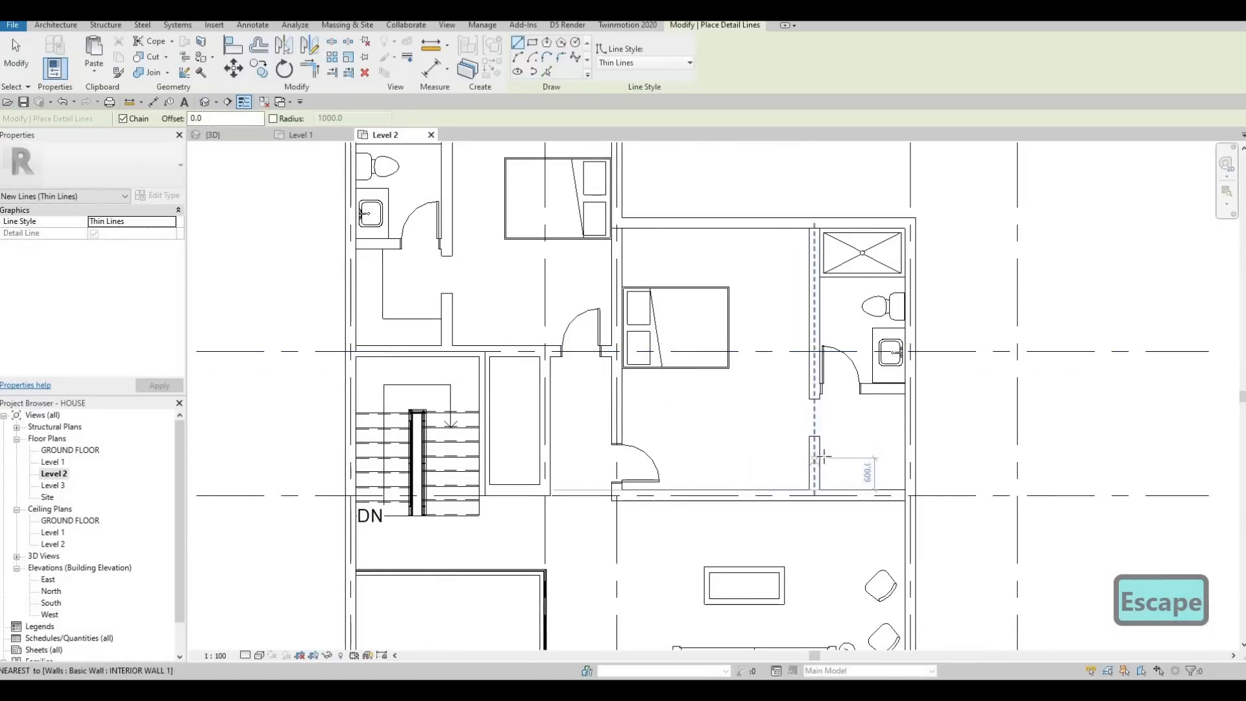
{"action": "left_click", "coordinate": [889, 458]}
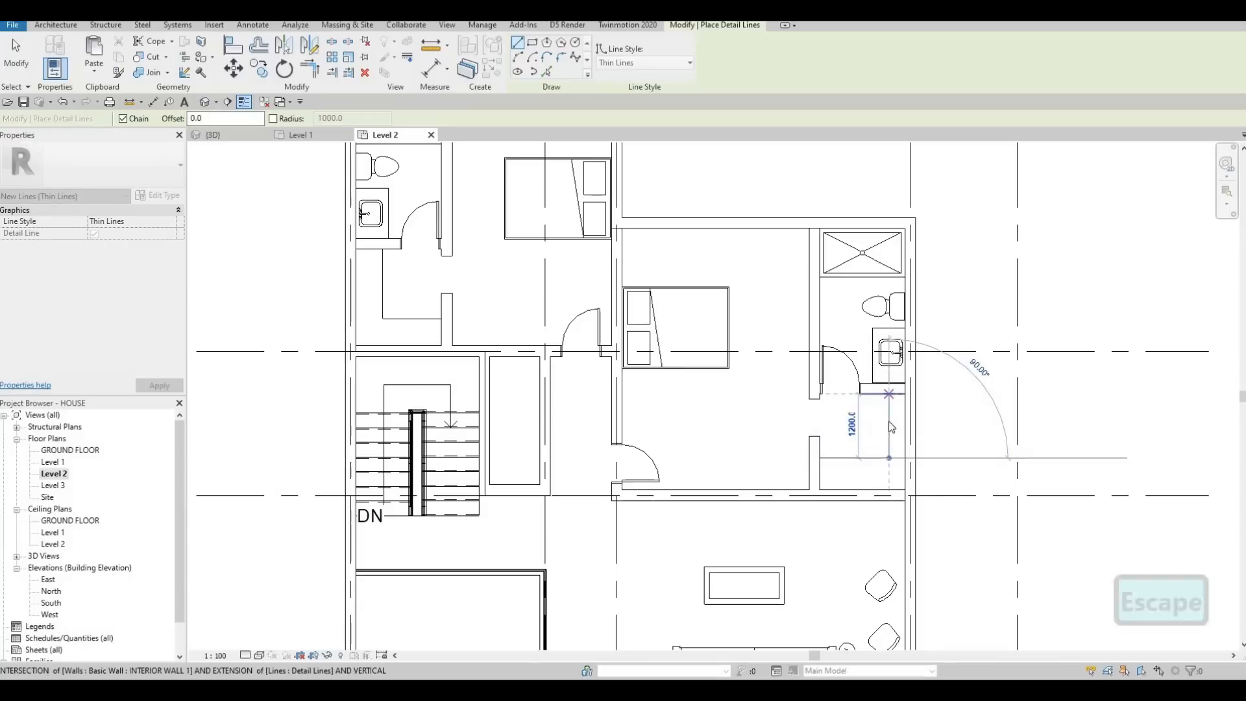
{"action": "left_click", "coordinate": [891, 427]}
{"action": "key", "text": "Escape"}
{"action": "key", "text": "Escape"}
Step: Move the northeast fitting's vertical line west to 1200 mm from the centreline of the wall with the opening
{"action": "left_click", "coordinate": [888, 429]}
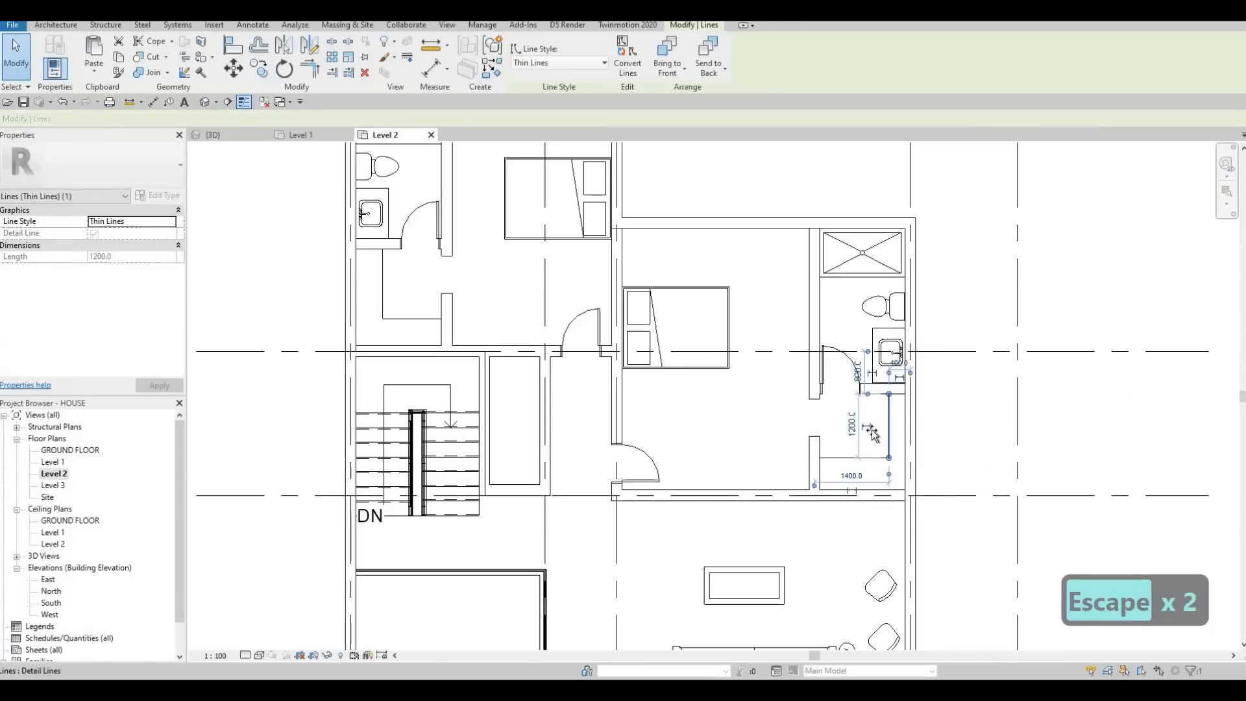
{"action": "left_click_drag", "start_coordinate": [876, 431], "coordinate": [852, 464]}
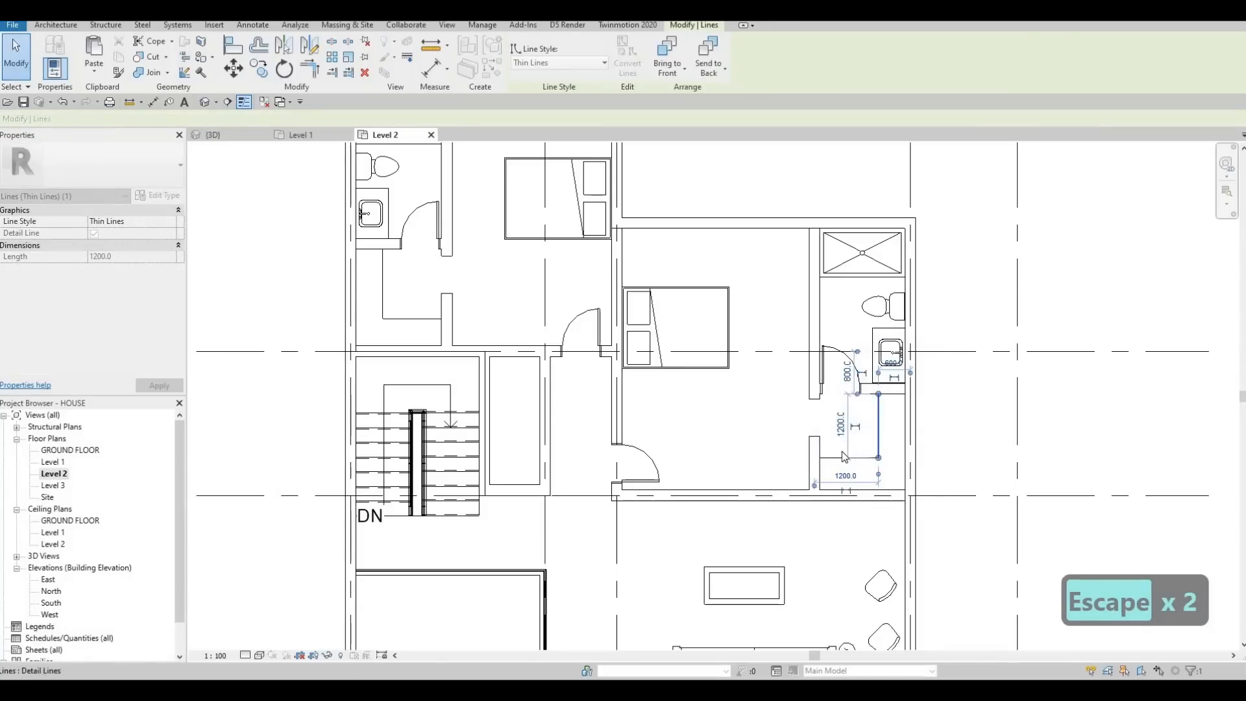
{"action": "key", "text": "Escape"}
{"action": "key", "text": "Escape"}
{"action": "key", "text": "Escape"}
Step: Nudge the vertical line of the northwest side room's fitting slightly east
{"action": "scroll", "coordinate": [856, 448], "scroll_direction": "down", "scroll_amount": 2}
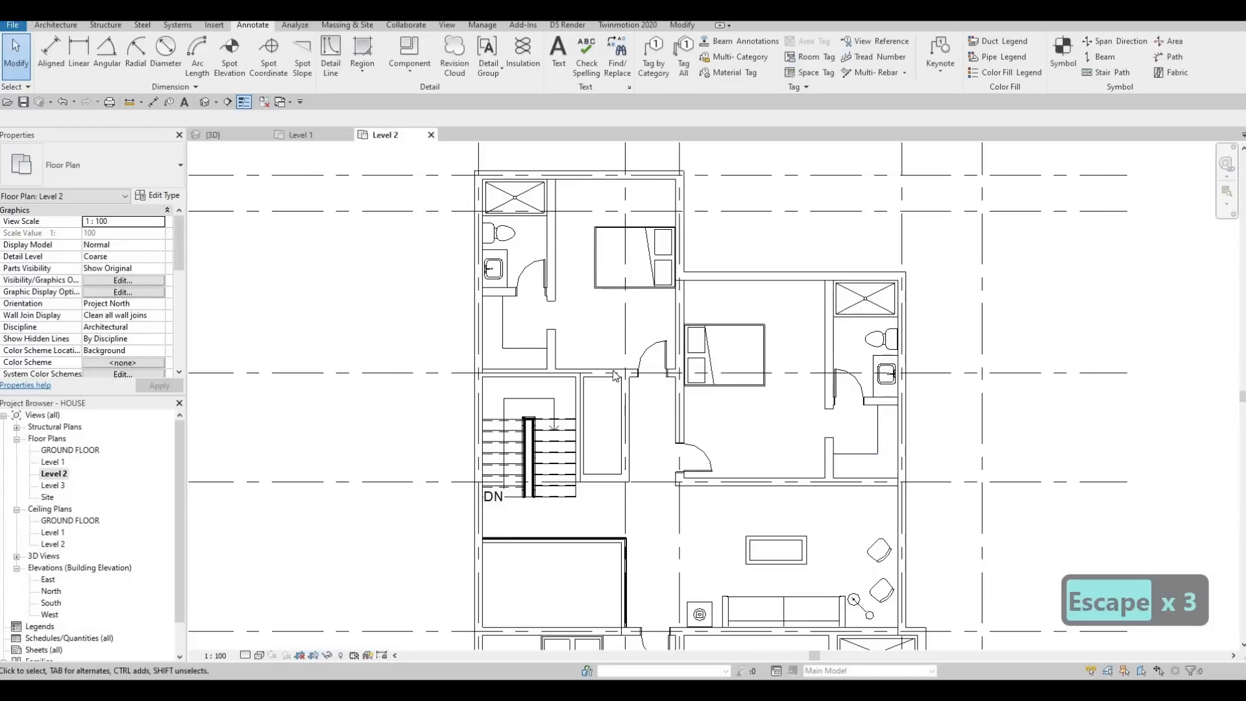
{"action": "scroll", "coordinate": [495, 303], "scroll_direction": "down", "scroll_amount": 1}
{"action": "key", "text": "Escape"}
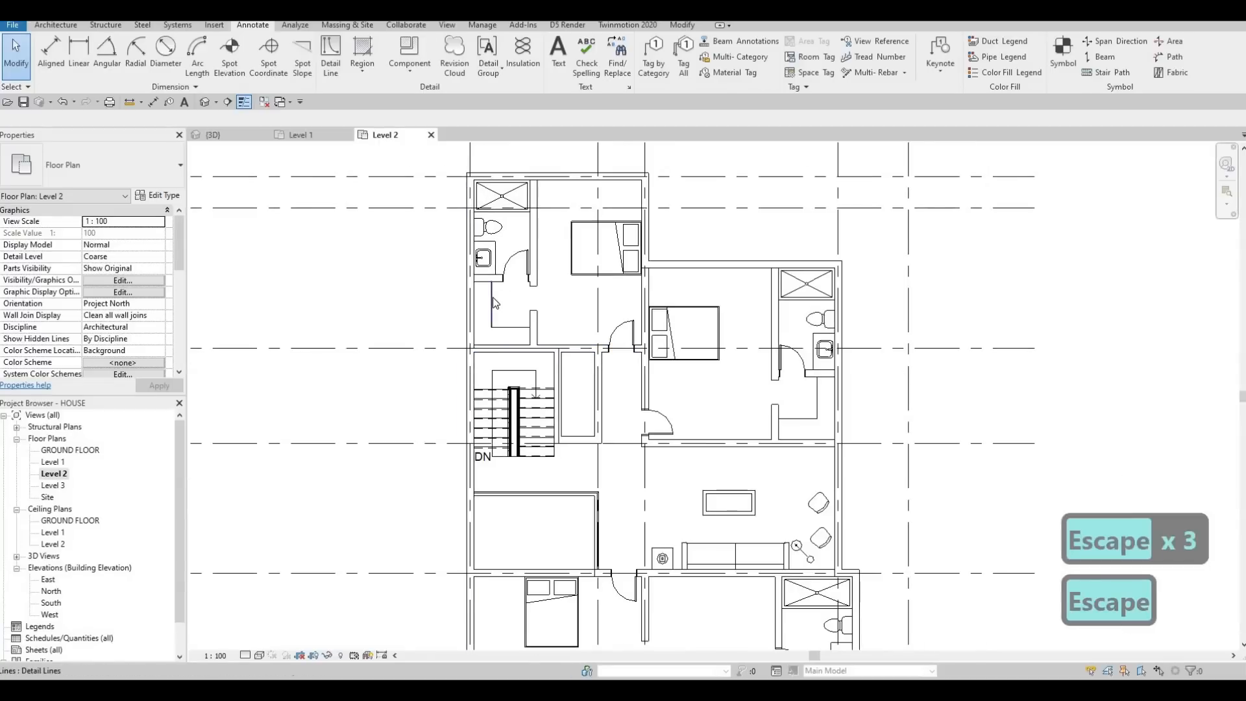
{"action": "left_click", "coordinate": [493, 302]}
{"action": "key", "text": "Right"}
{"action": "key", "text": "Escape"}
{"action": "key", "text": "Escape"}
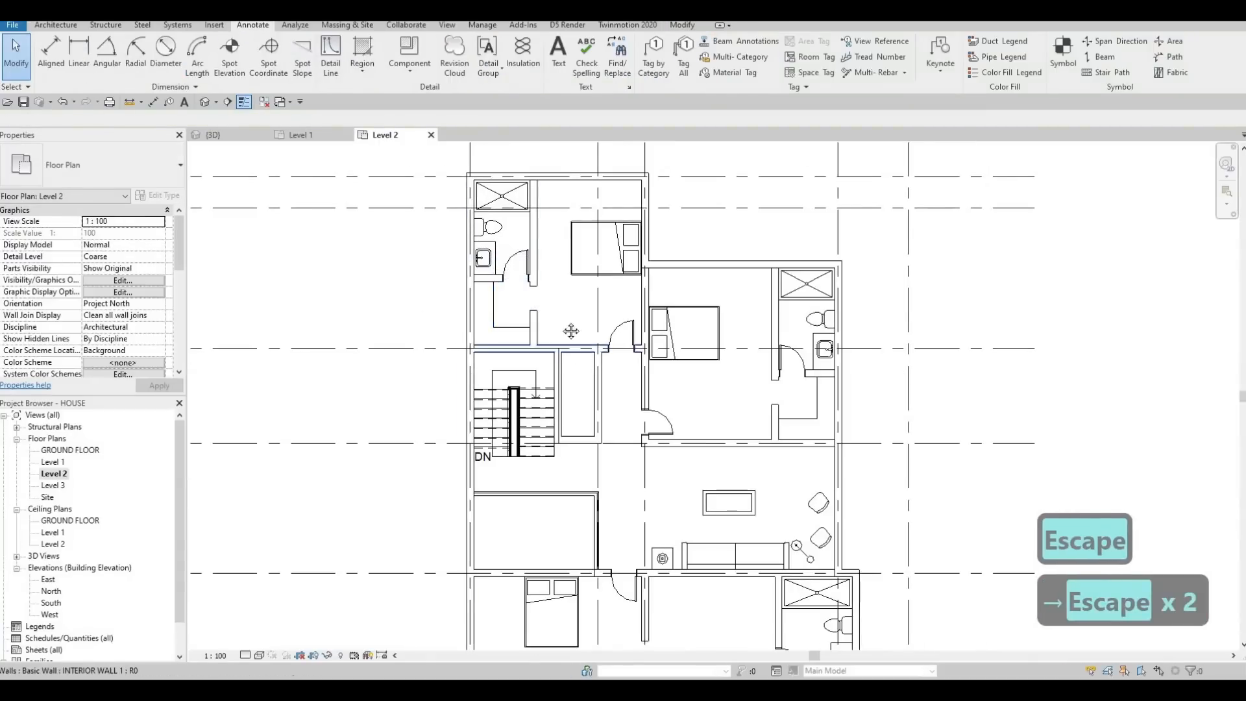
{"action": "scroll", "coordinate": [600, 506], "scroll_direction": "down", "scroll_amount": 1}
{"action": "middle_click_drag", "start_coordinate": [609, 514], "coordinate": [593, 356]}
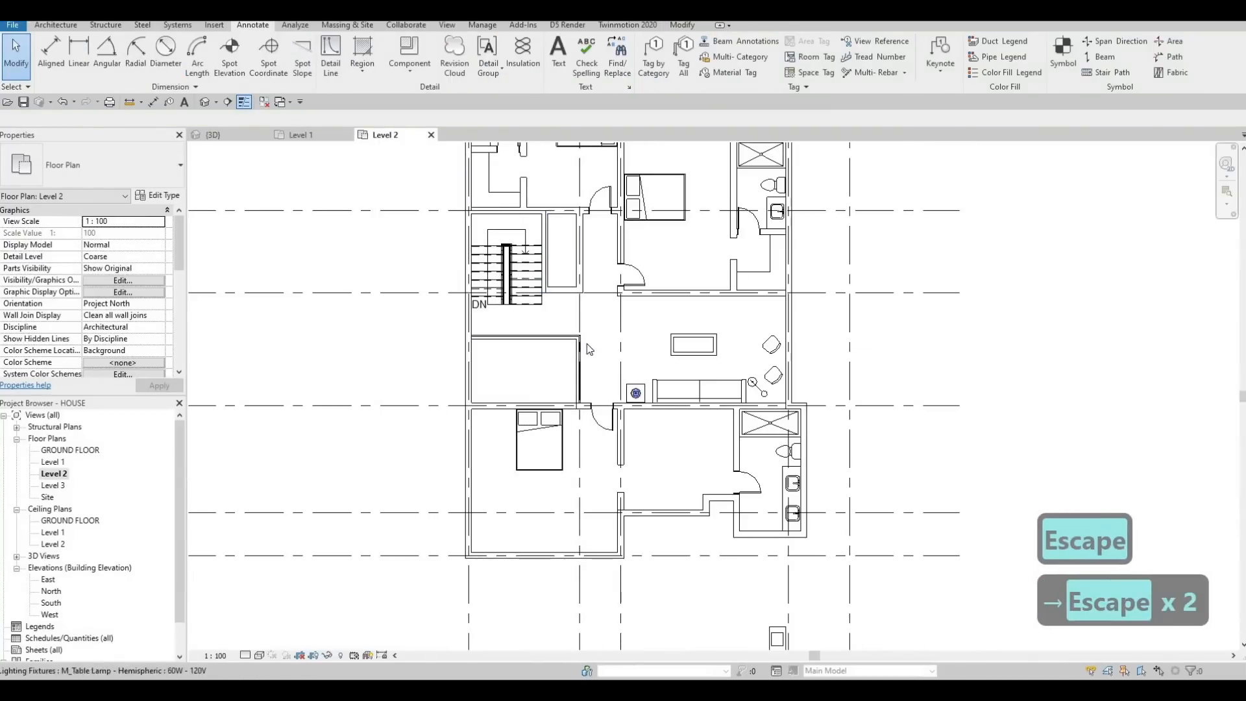
{"action": "left_click", "coordinate": [332, 58]}
{"action": "scroll", "coordinate": [613, 512], "scroll_direction": "up", "scroll_amount": 2}
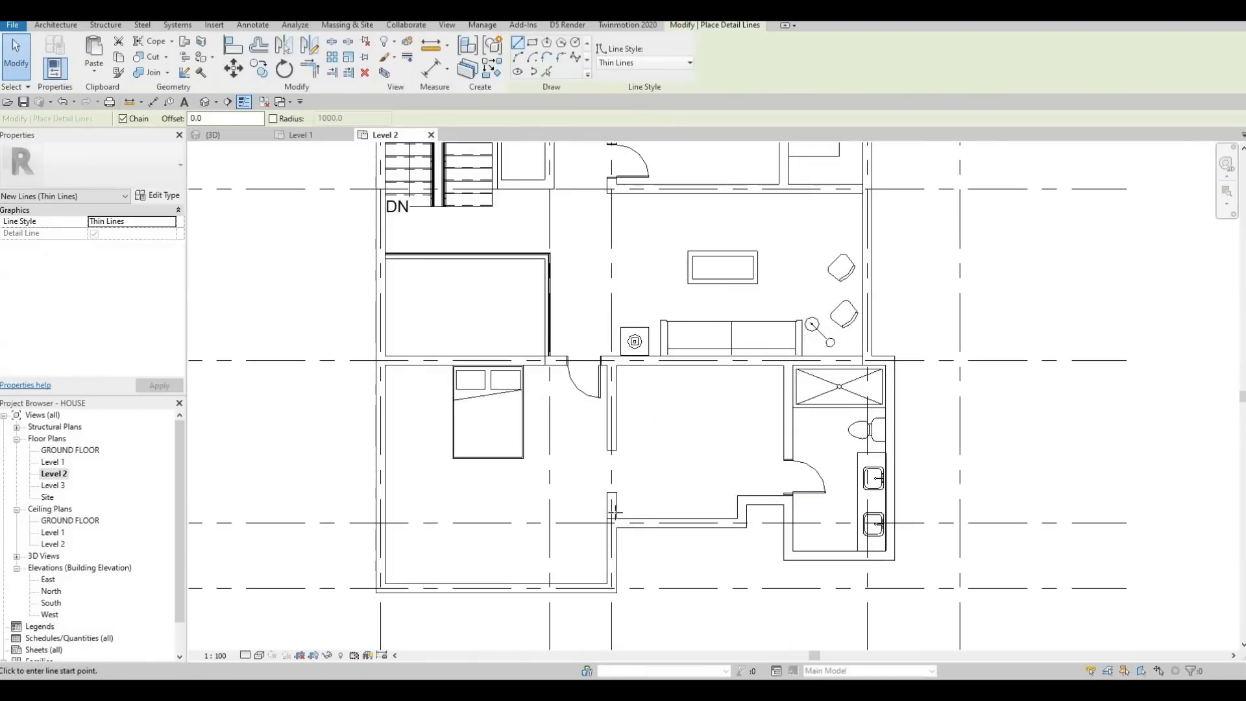
{"action": "scroll", "coordinate": [614, 513], "scroll_direction": "up", "scroll_amount": 1}
{"action": "key", "text": "Escape"}
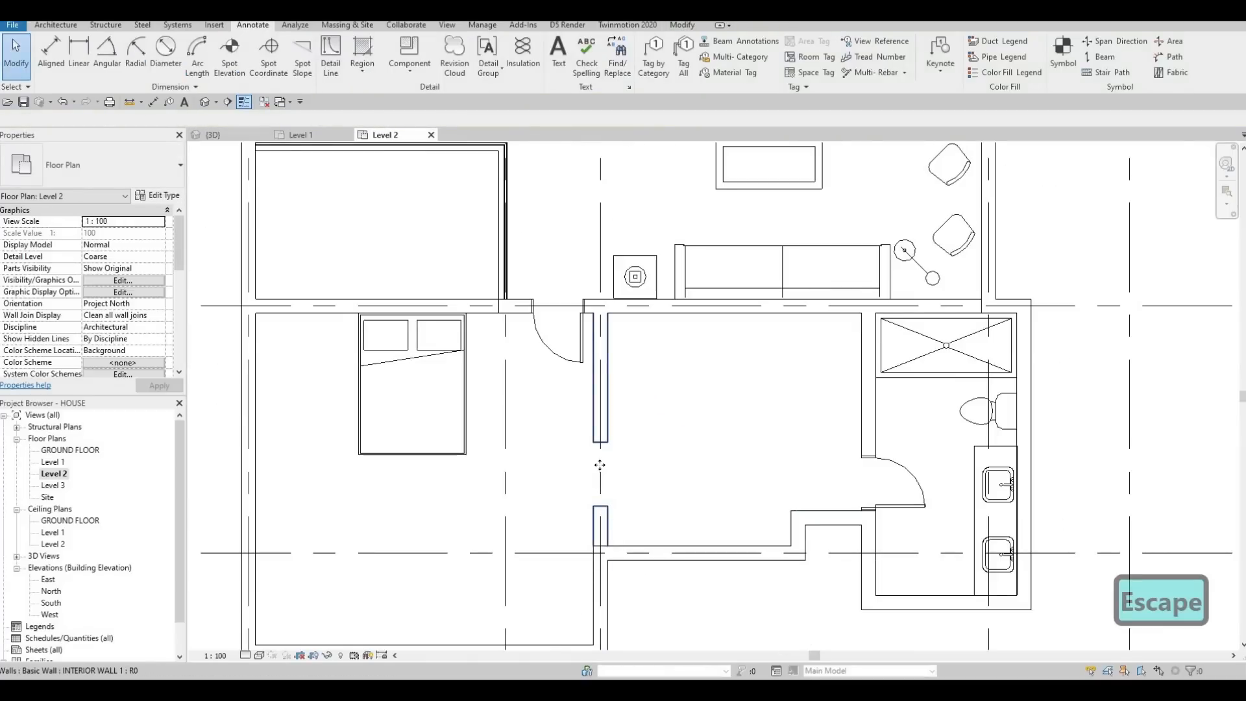
Step: Set the south bedroom's wall opening width to 700 mm and nudge the opening slightly north
{"action": "left_click", "coordinate": [597, 449]}
{"action": "key", "text": "Escape"}
{"action": "left_click", "coordinate": [607, 452]}
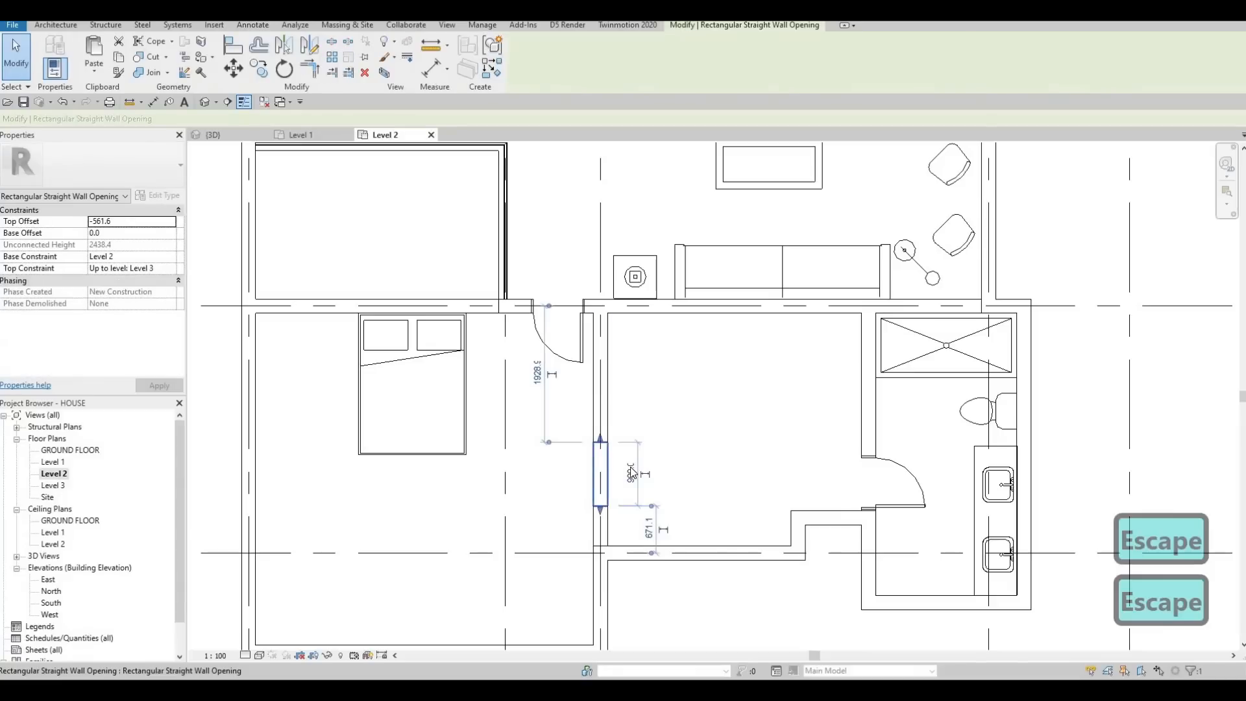
{"action": "type", "text": "700"}
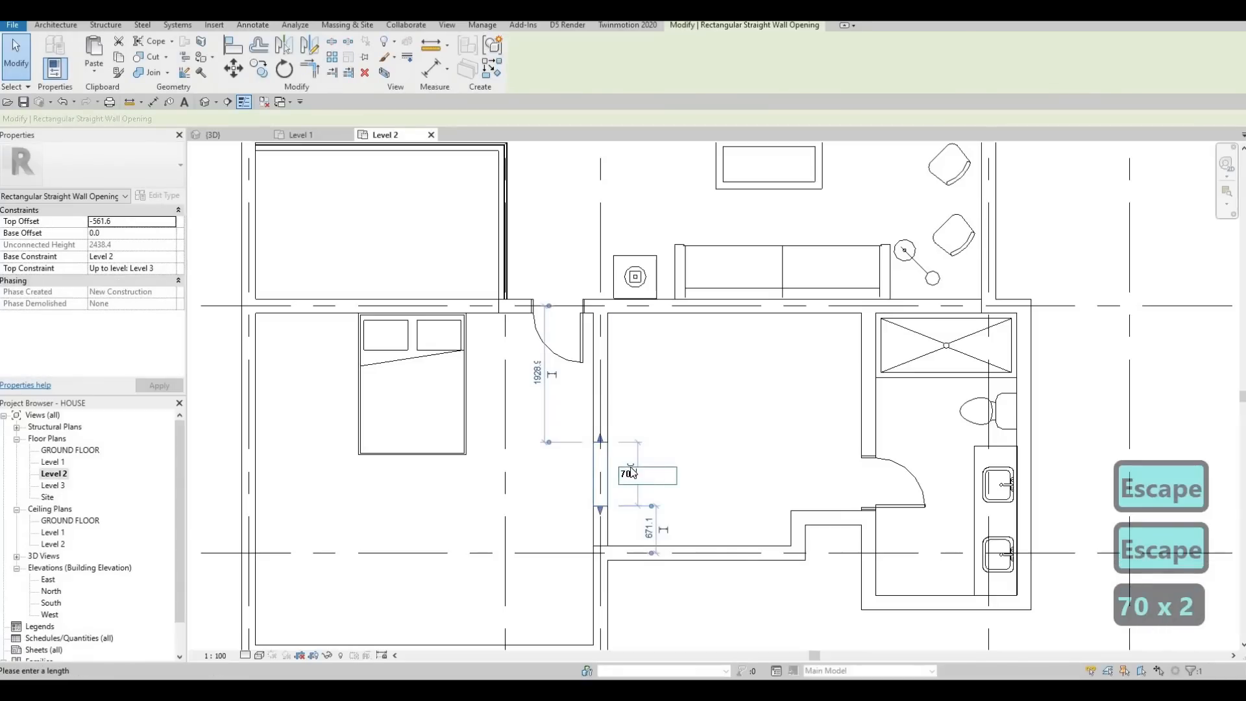
{"action": "key", "text": "Return"}
{"action": "key", "text": "Escape"}
{"action": "key", "text": "Escape"}
{"action": "left_click", "coordinate": [603, 483]}
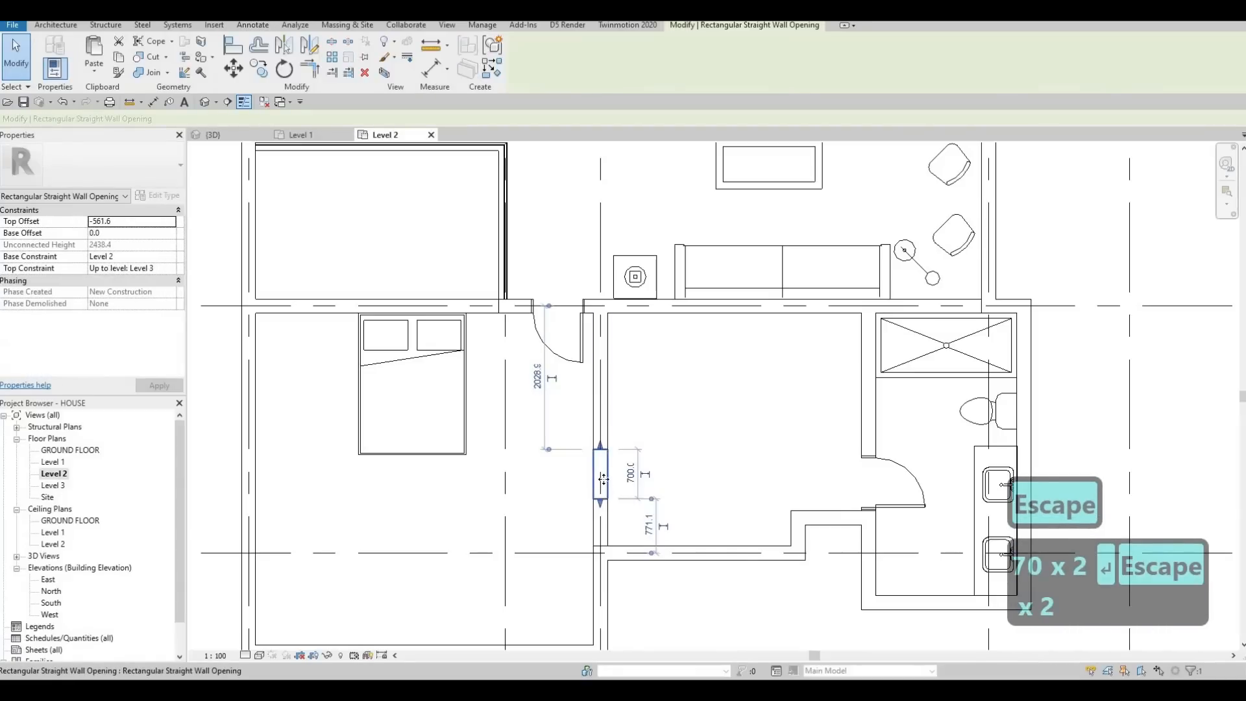
{"action": "key", "text": "Escape"}
{"action": "key", "text": "Escape"}
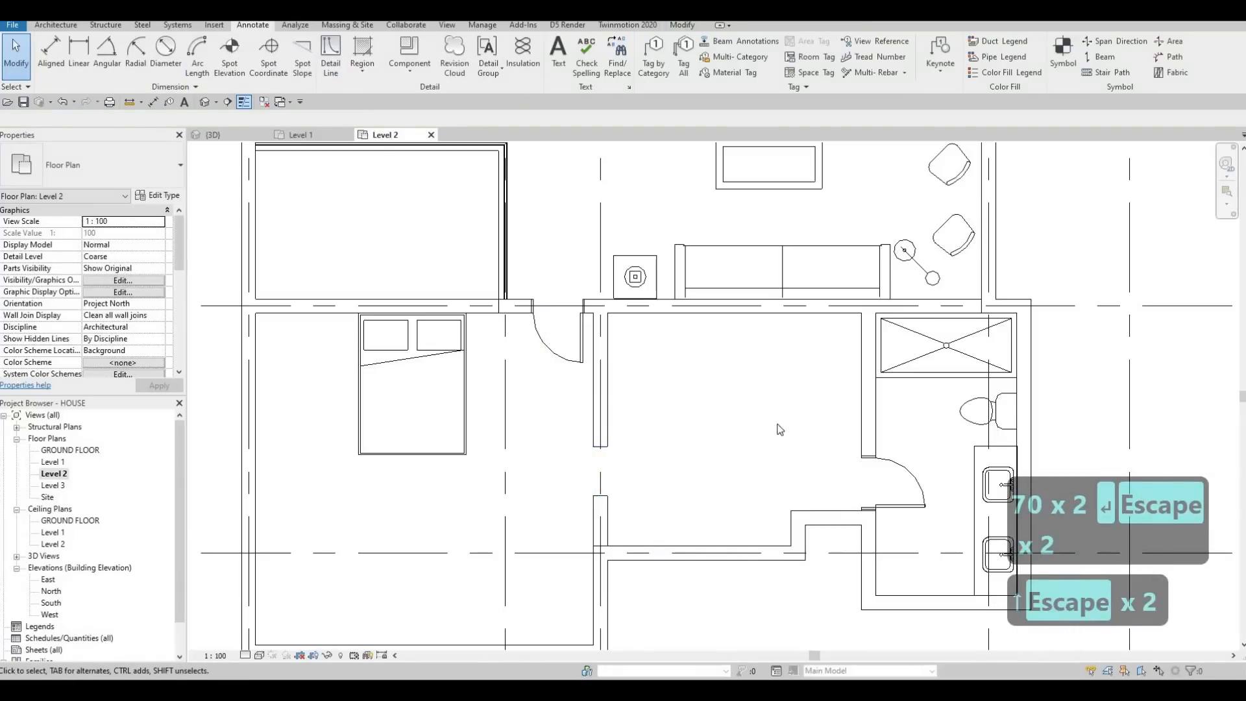
Step: Draw a 2600 mm horizontal detail line across the recess along the south wall of the south bedroom's side room
{"action": "left_click", "coordinate": [334, 62]}
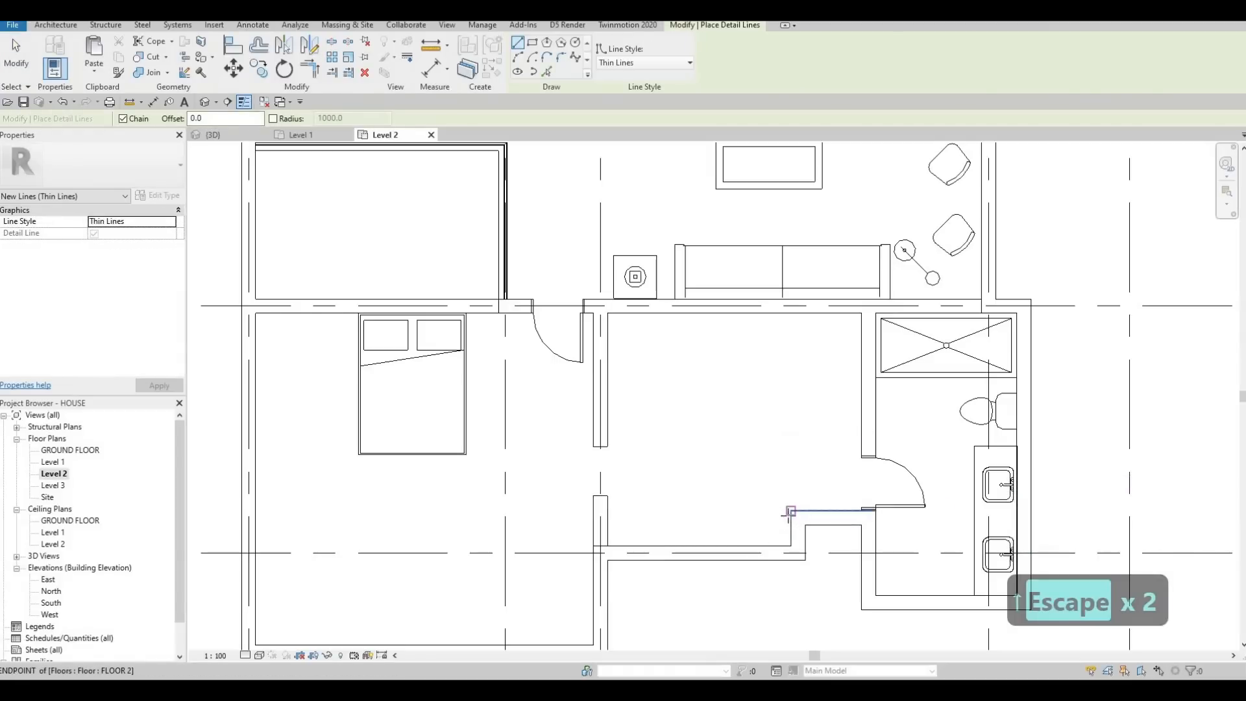
{"action": "scroll", "coordinate": [792, 514], "scroll_direction": "up", "scroll_amount": 2}
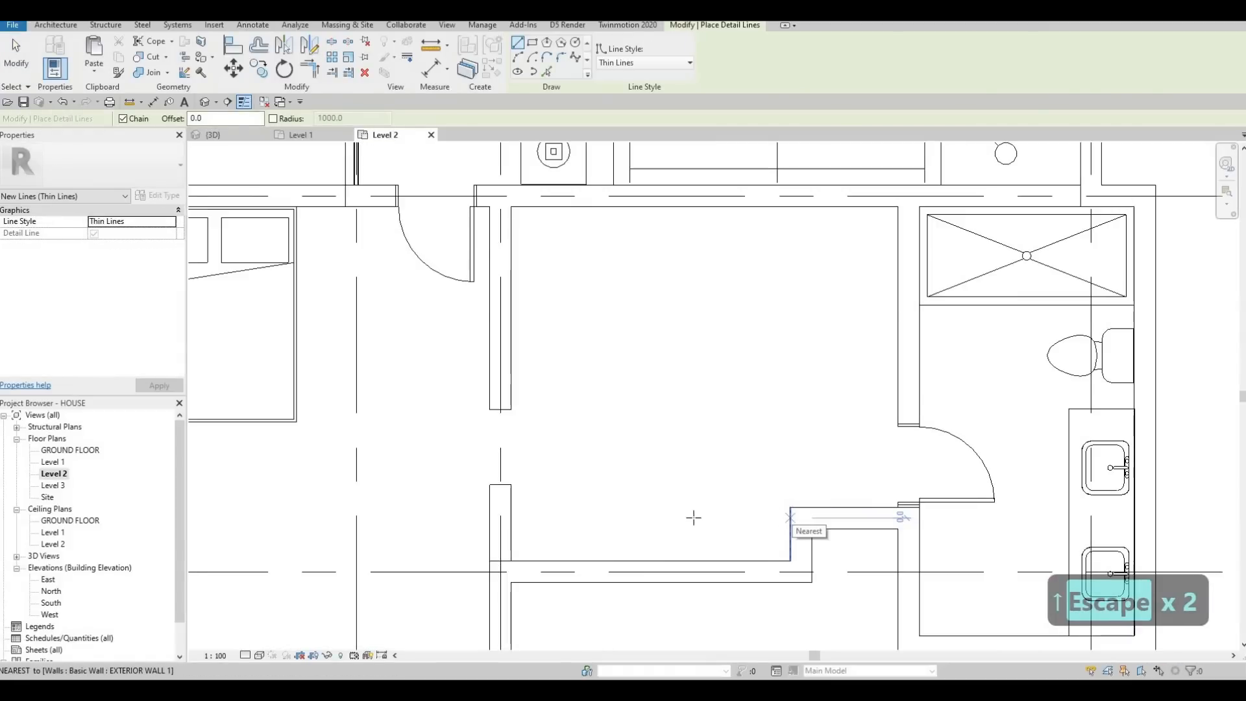
{"action": "left_click", "coordinate": [790, 517]}
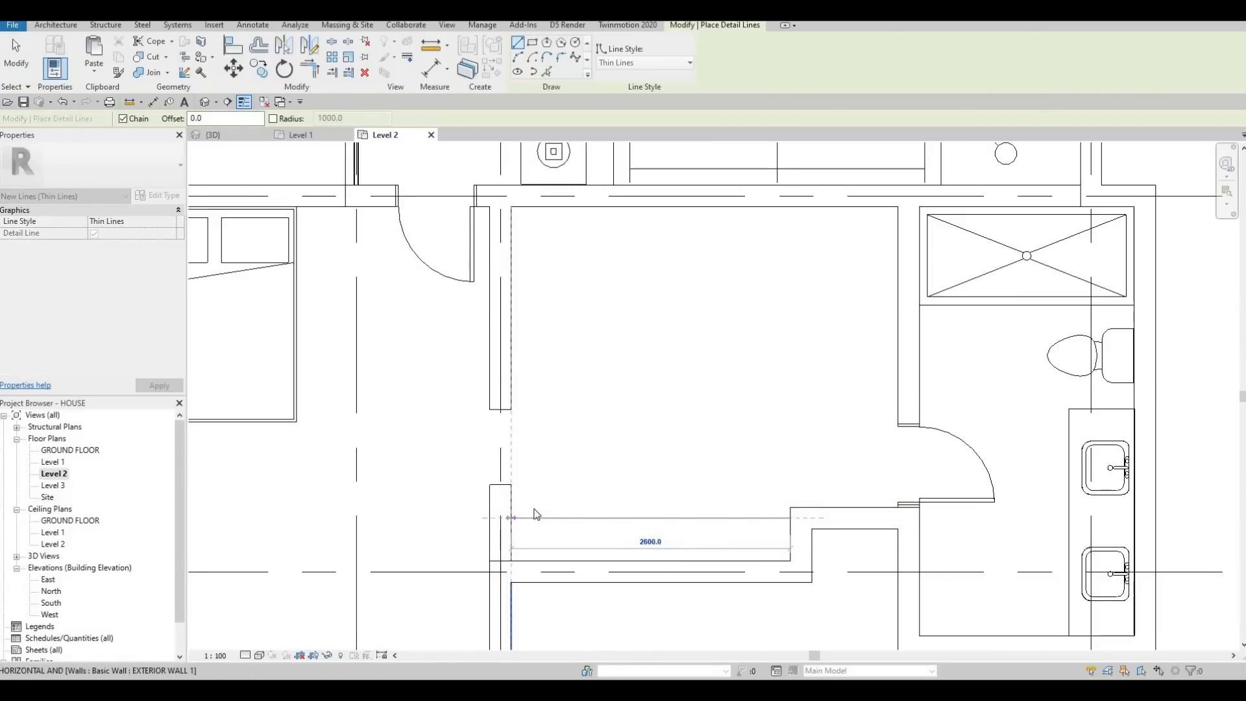
{"action": "key", "text": "Escape"}
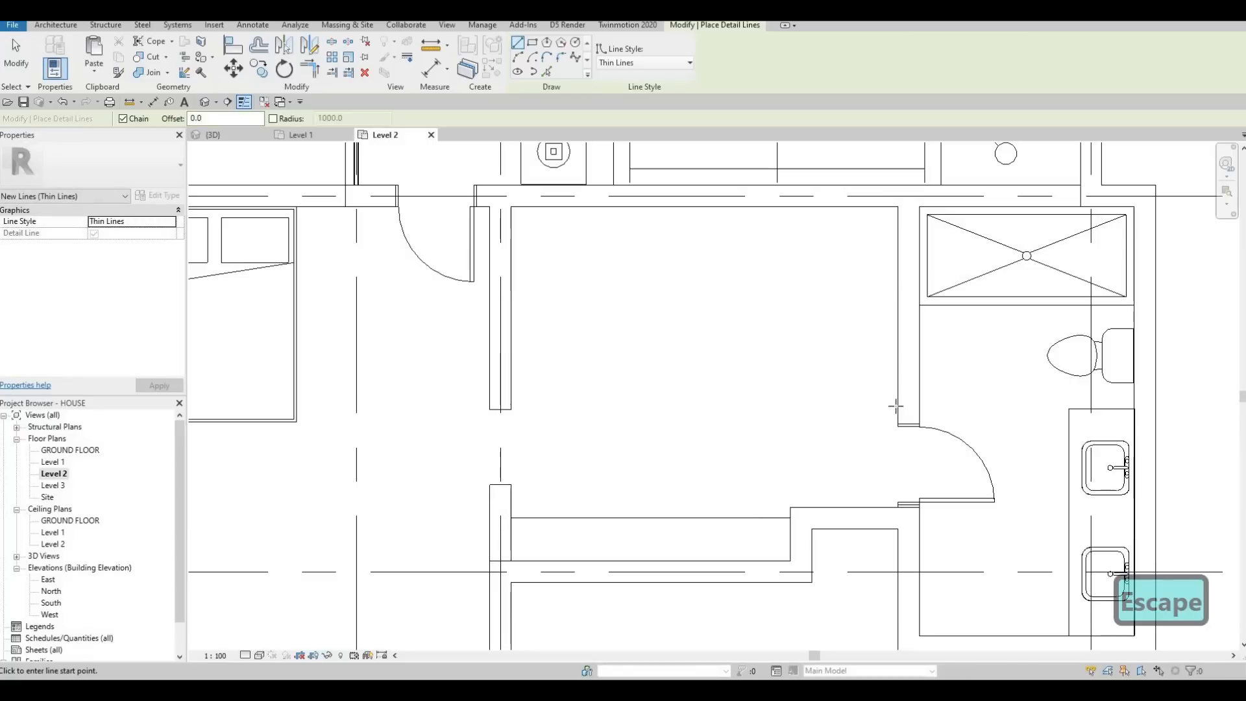
Step: Outline a U-shaped fitting with detail lines along the room's east, north and west walls, about 460 mm deep on the east and 2720 mm across
{"action": "left_click", "coordinate": [878, 404]}
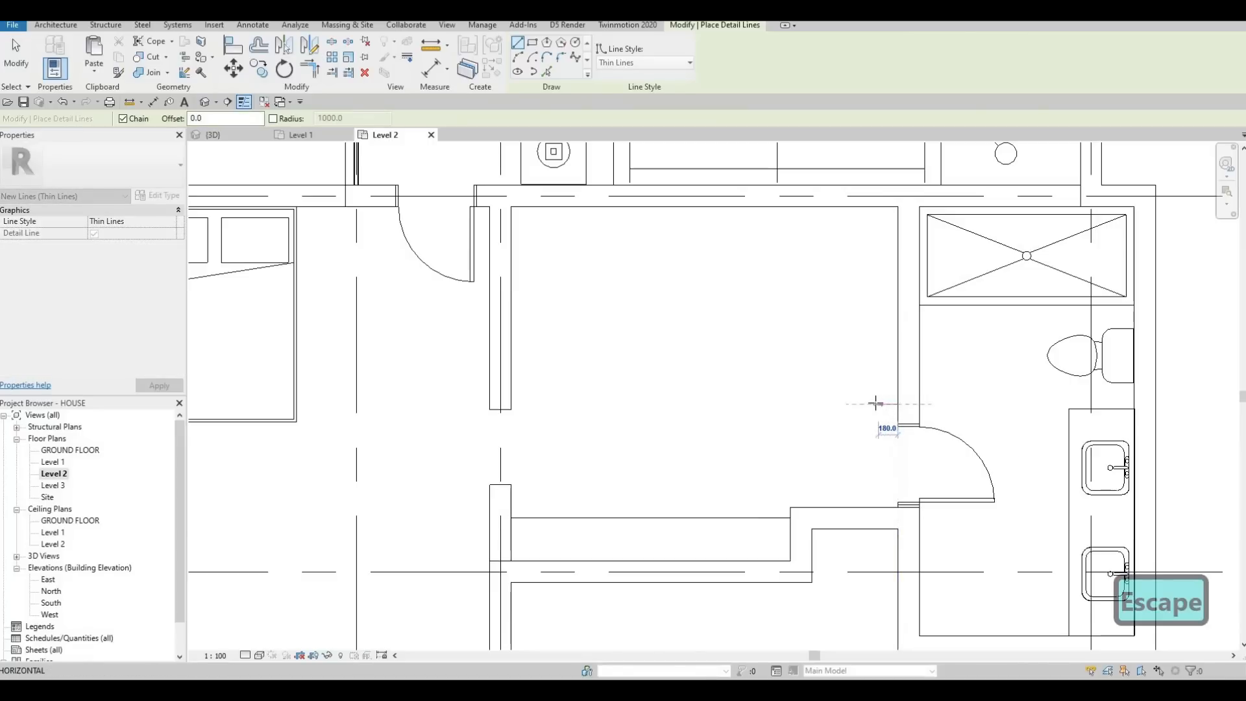
{"action": "left_click", "coordinate": [846, 404]}
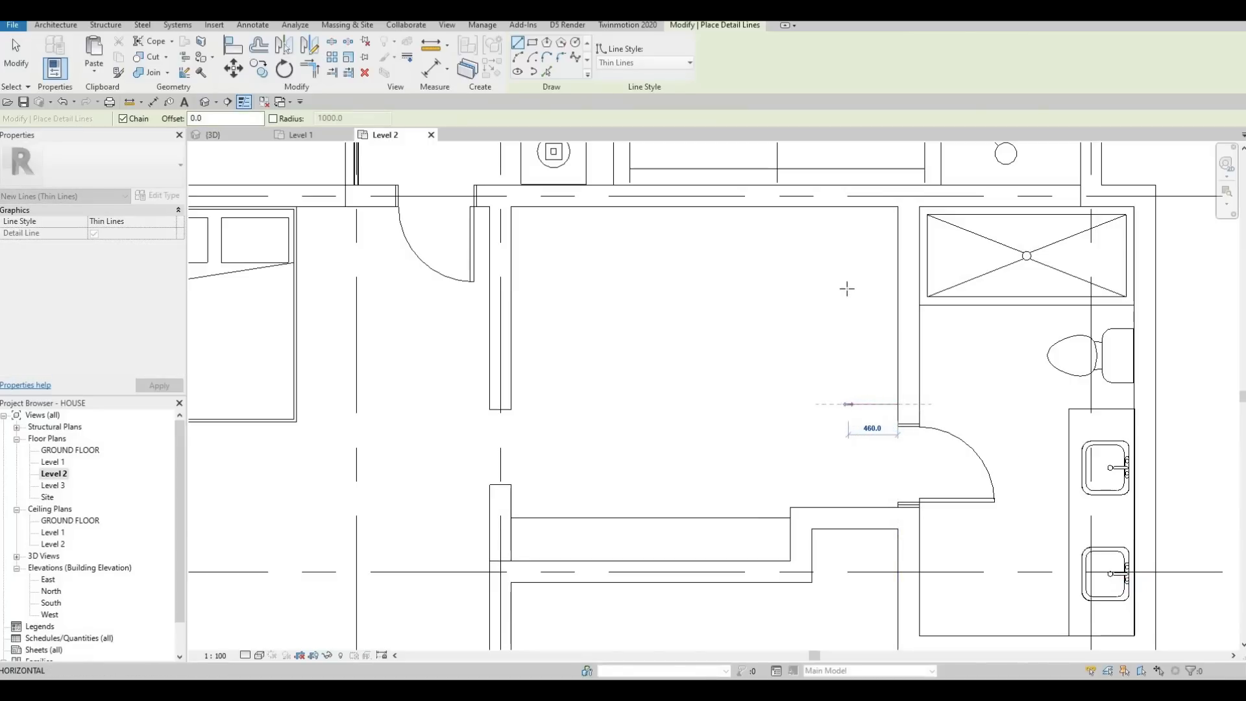
{"action": "left_click", "coordinate": [846, 245]}
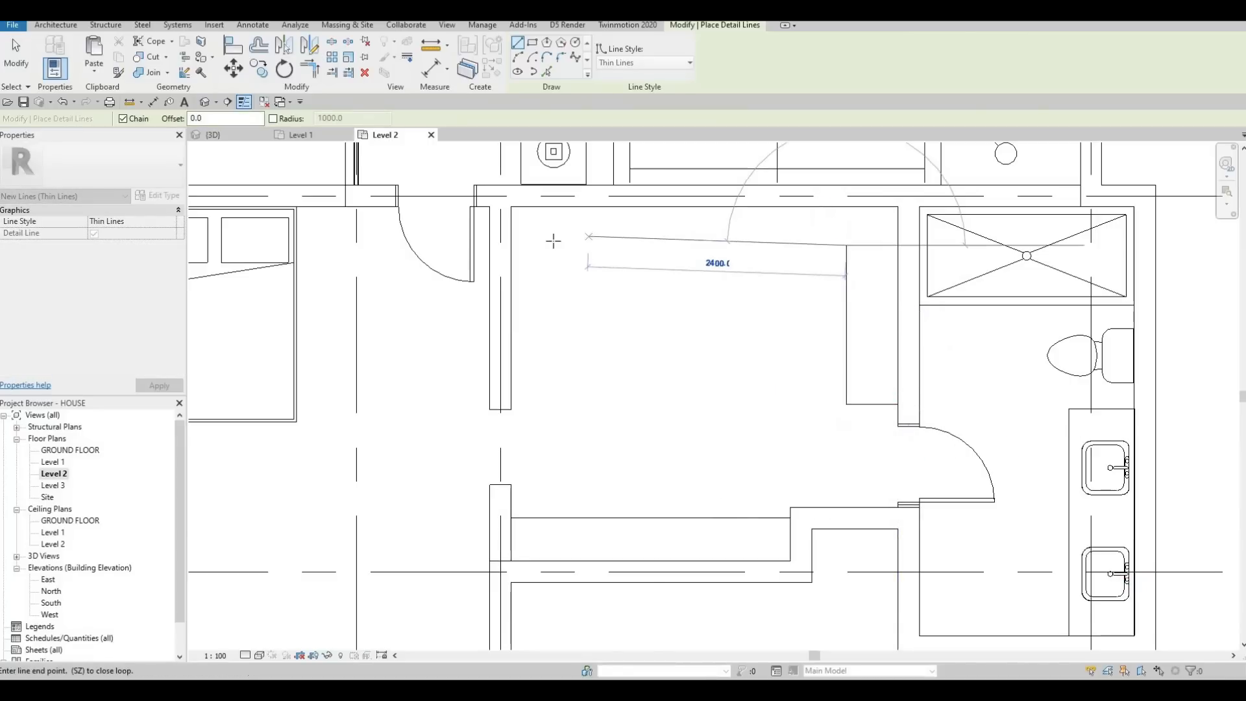
{"action": "left_click", "coordinate": [554, 245]}
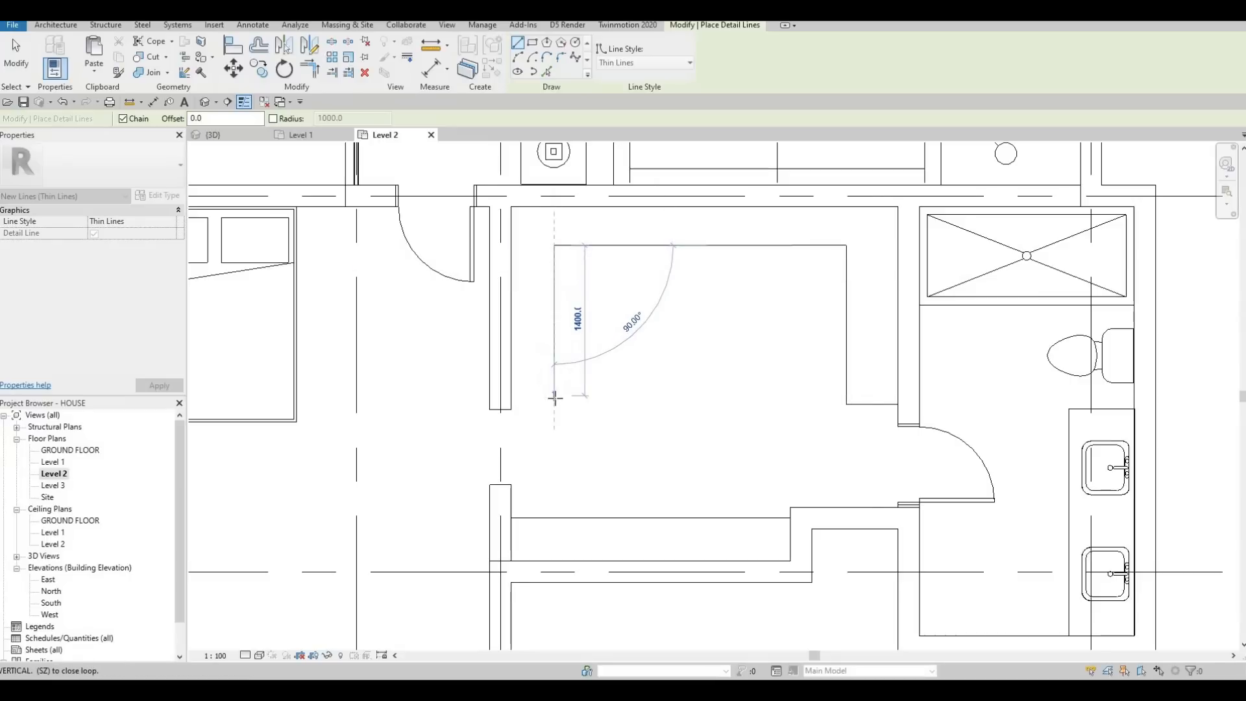
{"action": "left_click", "coordinate": [511, 399]}
{"action": "left_click", "coordinate": [511, 398]}
{"action": "key", "text": "Escape"}
{"action": "key", "text": "Escape"}
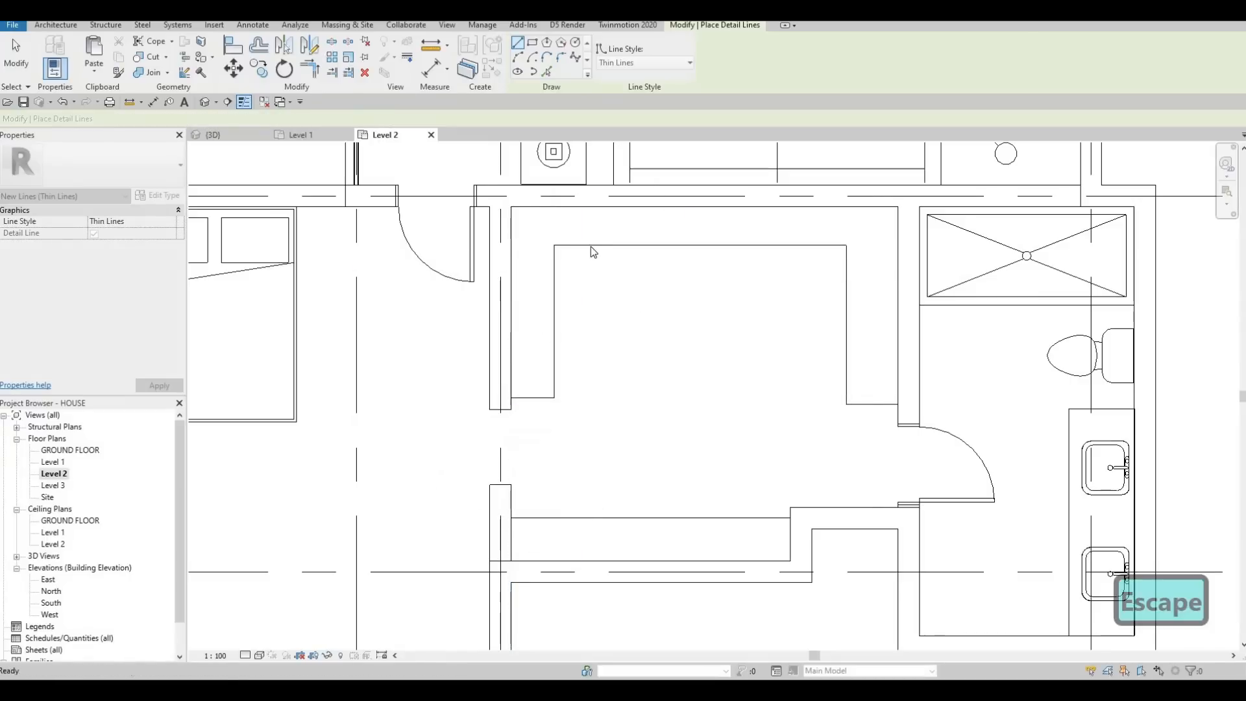
Step: Set the U-shaped outline's long horizontal line to 500 mm from the north wall's centreline
{"action": "left_click", "coordinate": [602, 245]}
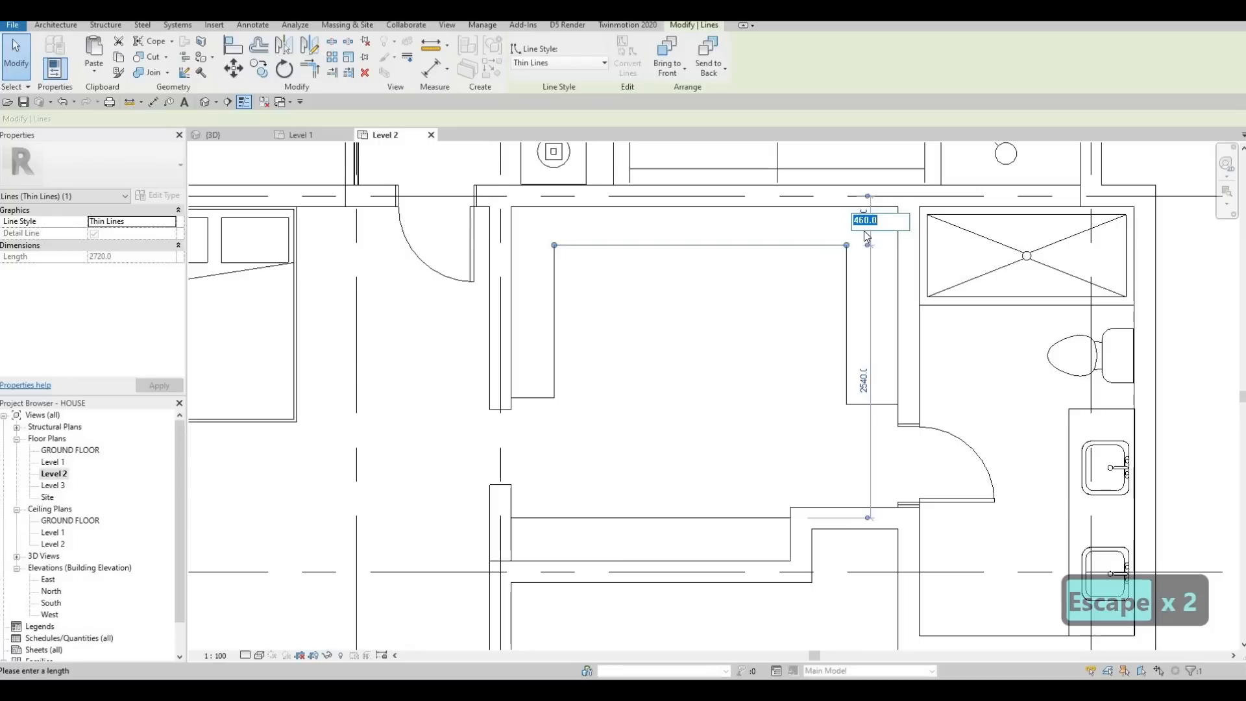
{"action": "type", "text": "500"}
{"action": "key", "text": "Return"}
{"action": "key", "text": "Escape"}
{"action": "key", "text": "Escape"}
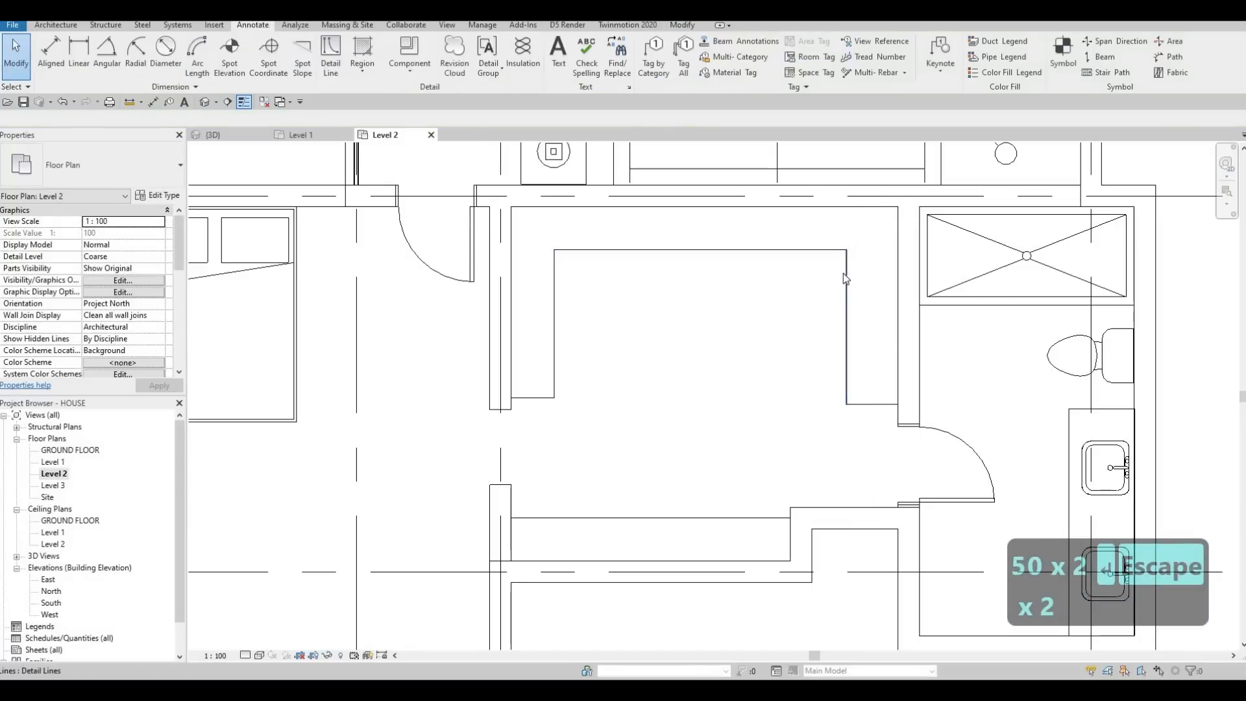
Step: Nudge the U-shaped outline's east line slightly west and its north line south to 560 mm from the wall's centreline
{"action": "left_click", "coordinate": [844, 274]}
{"action": "key", "text": "Left"}
{"action": "key", "text": "Left"}
{"action": "left_click", "coordinate": [804, 251]}
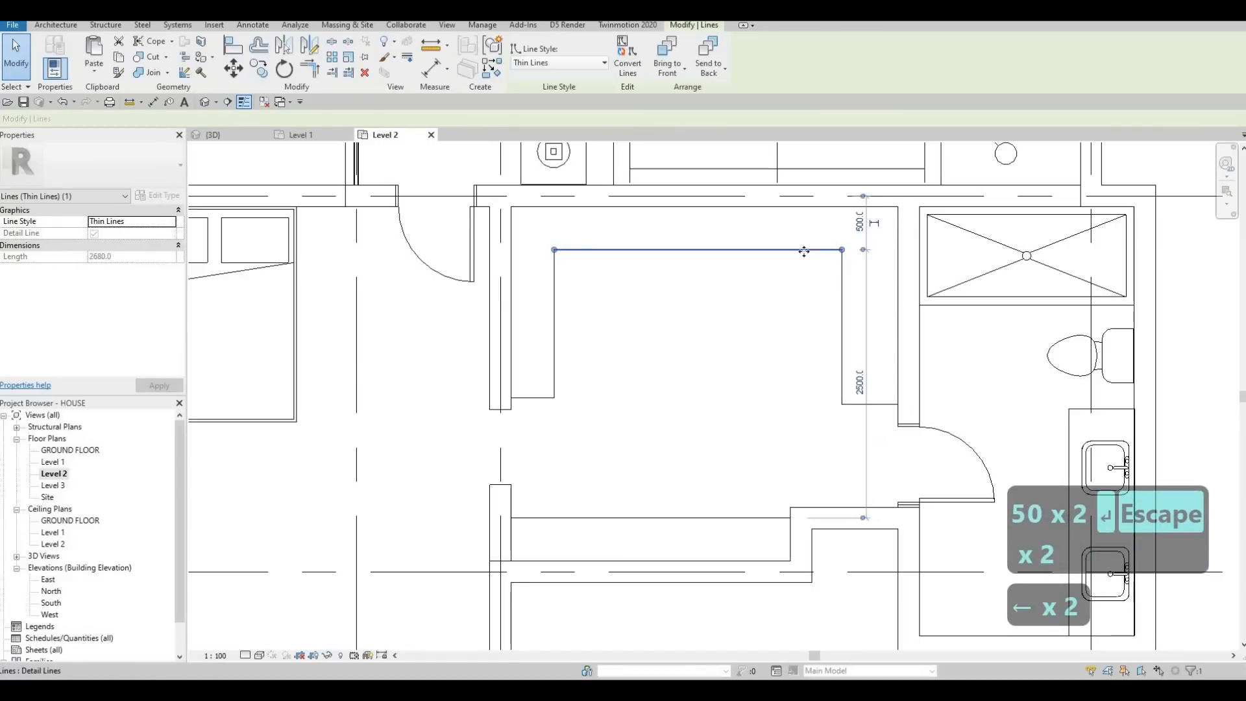
{"action": "key", "text": "Down"}
{"action": "key", "text": "Down"}
{"action": "key", "text": "Down"}
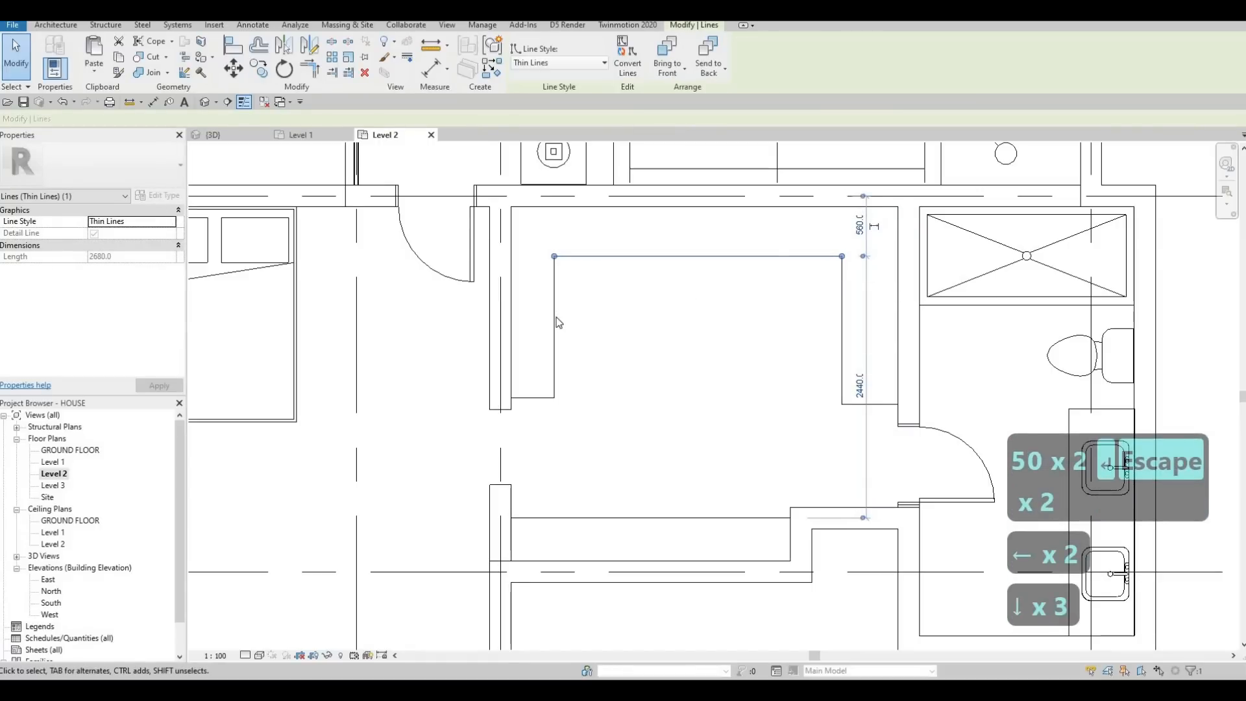
Step: Nudge the U-shaped outline's west line east to 560 mm from the west wall's centreline
{"action": "left_click", "coordinate": [555, 320]}
{"action": "key", "text": "Right"}
{"action": "key", "text": "Right"}
{"action": "key", "text": "Right"}
{"action": "scroll", "coordinate": [571, 318], "scroll_direction": "down", "scroll_amount": 1}
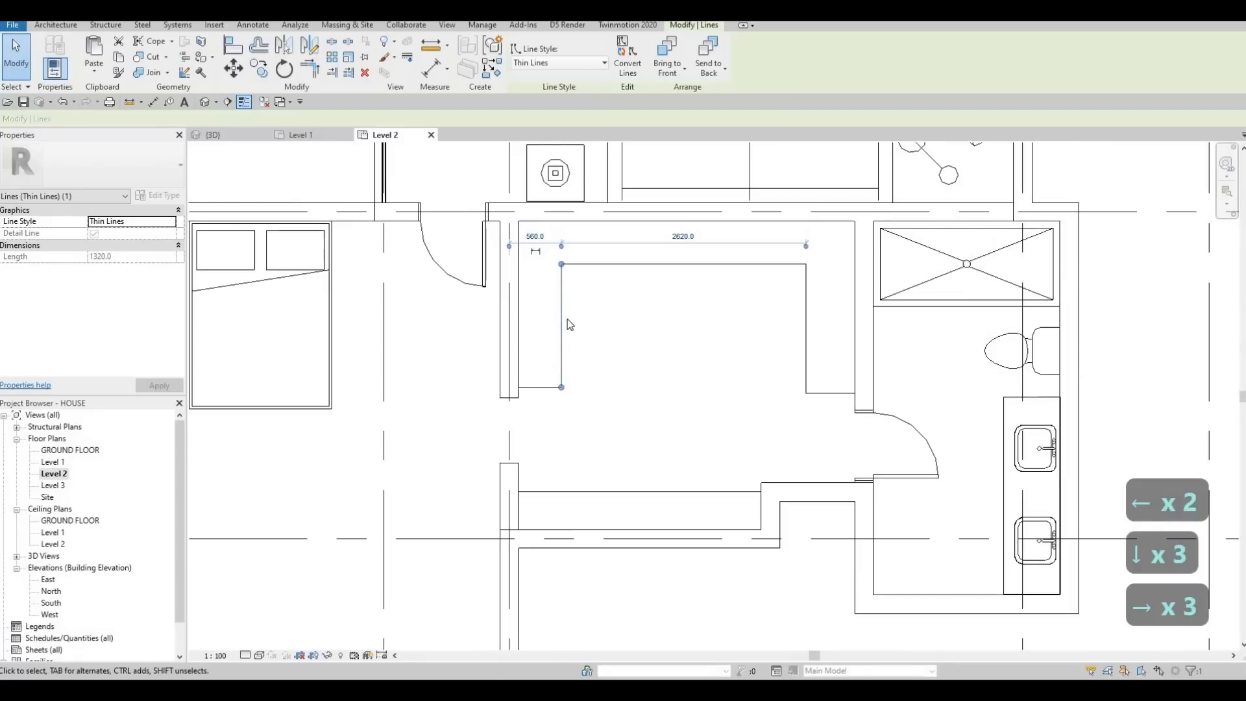
{"action": "scroll", "coordinate": [568, 318], "scroll_direction": "down", "scroll_amount": 1}
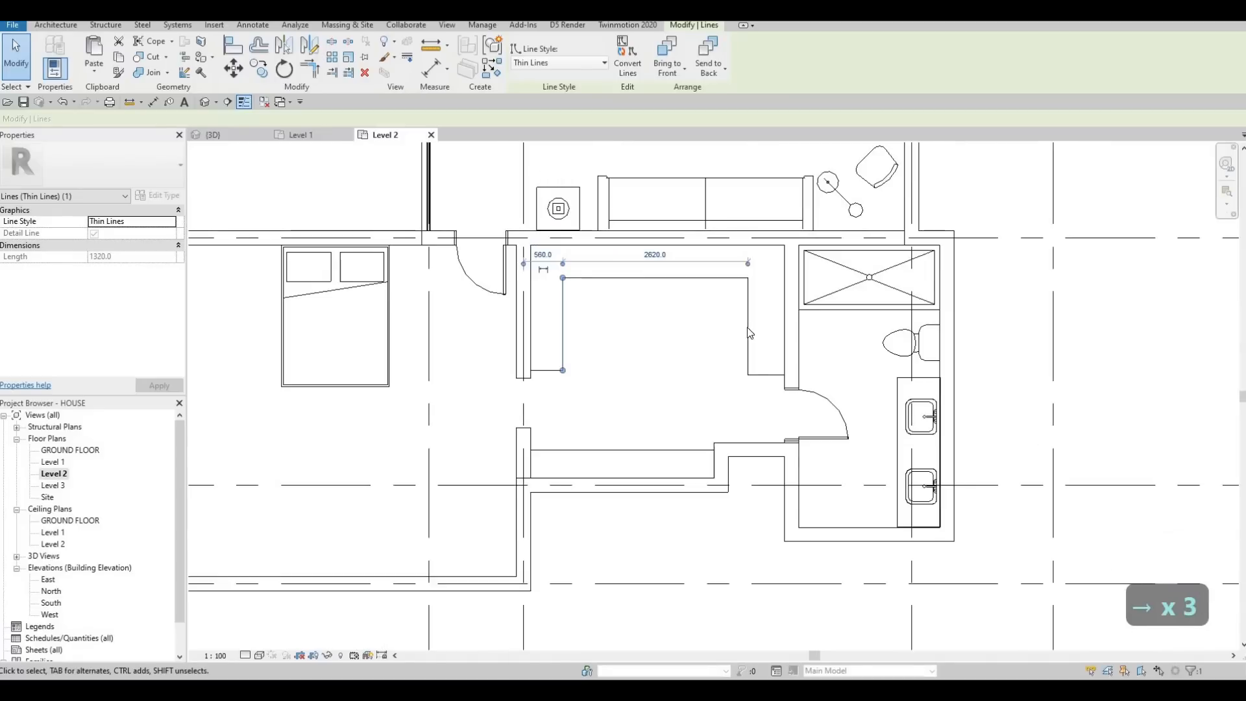
Step: Nudge the U-shaped outline's east line to 540 mm and its west line to 600 mm from their walls' centrelines
{"action": "left_click", "coordinate": [748, 331]}
{"action": "key", "text": "Right"}
{"action": "key", "text": "Right"}
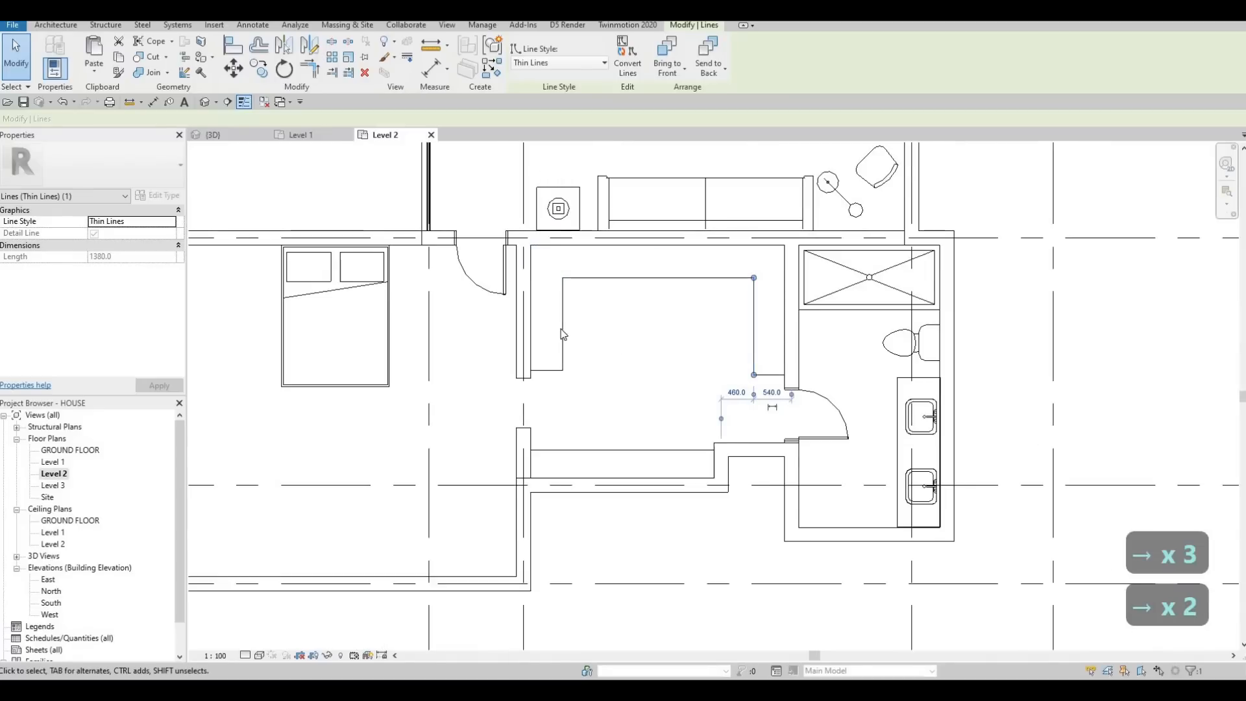
{"action": "left_click", "coordinate": [562, 334]}
{"action": "key", "text": "Right"}
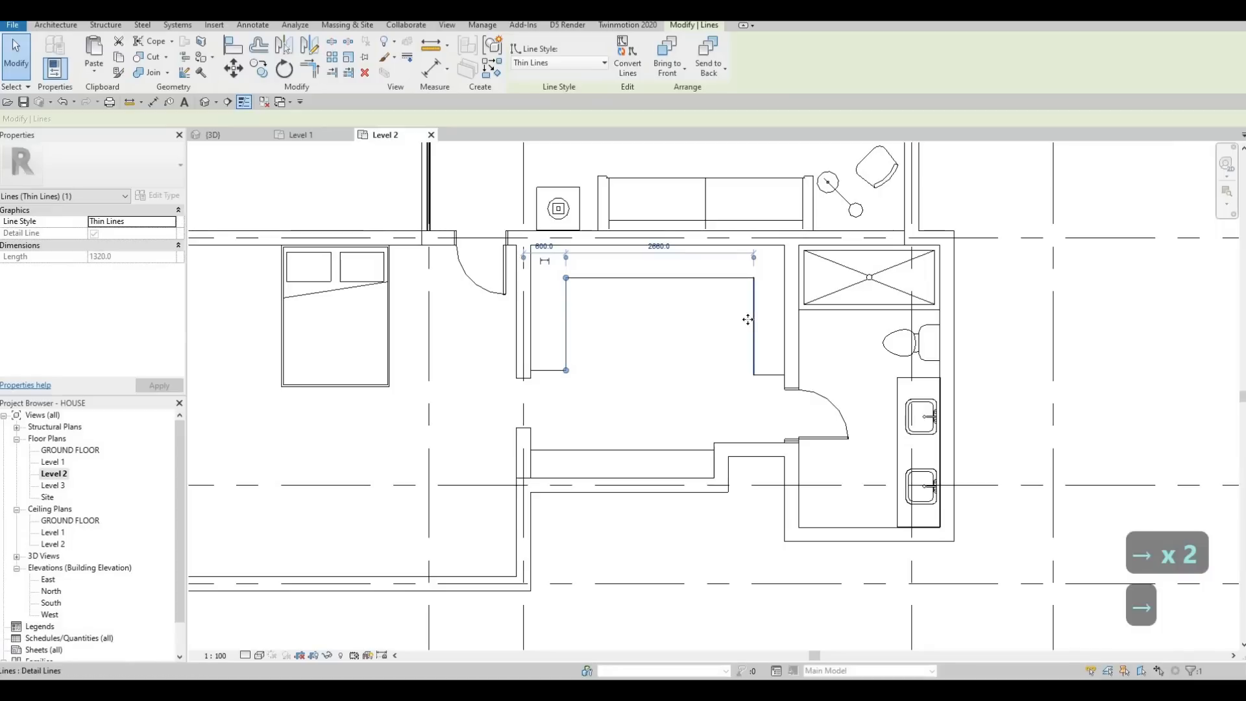
Step: Nudge the U-shaped outline's east line west to 620 mm from the east wall's centreline and set its line style to <Demolished>
{"action": "left_click", "coordinate": [751, 321]}
{"action": "key", "text": "Left"}
{"action": "key", "text": "Left"}
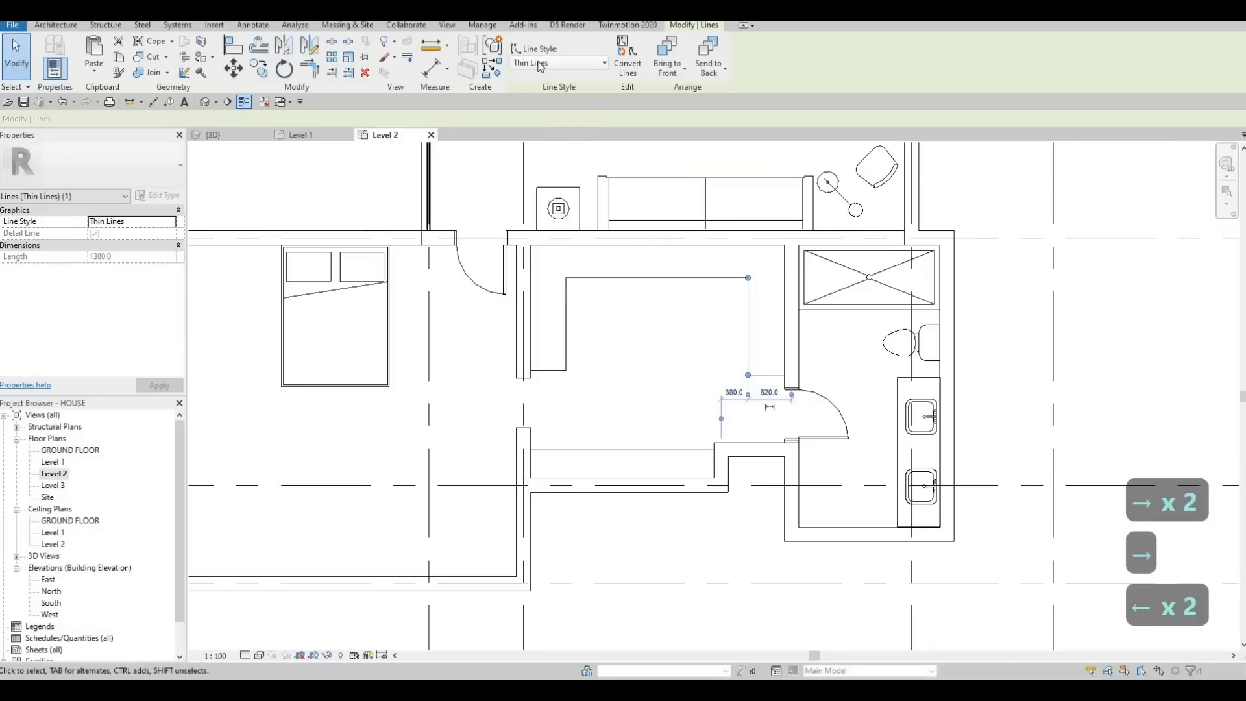
{"action": "left_click", "coordinate": [539, 63]}
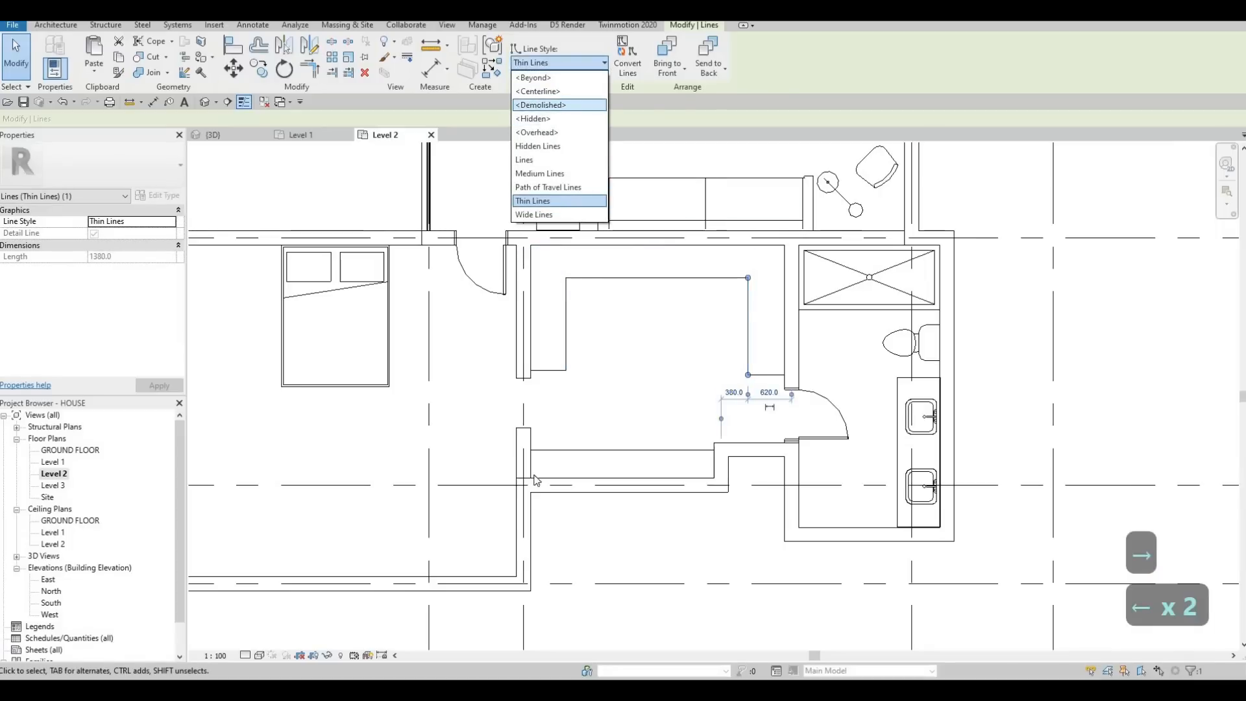
{"action": "left_click", "coordinate": [540, 105]}
{"action": "scroll", "coordinate": [539, 458], "scroll_direction": "up", "scroll_amount": 5}
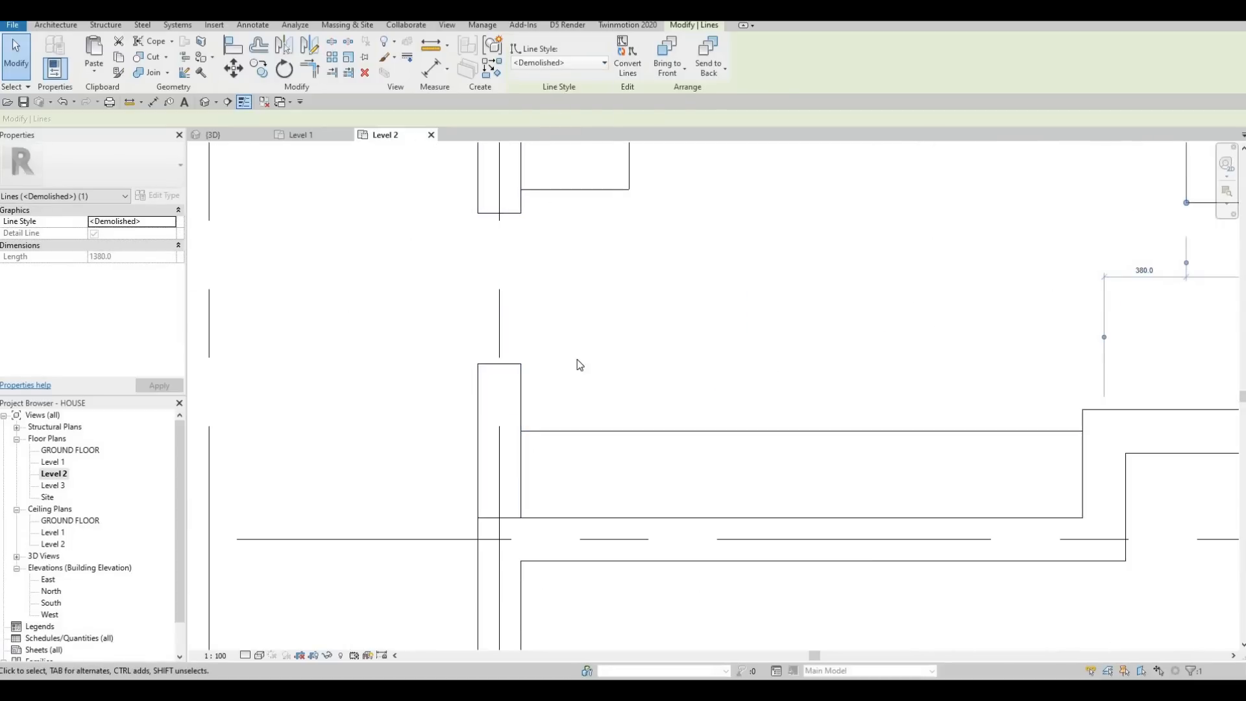
{"action": "key", "text": "Escape"}
{"action": "key", "text": "Escape"}
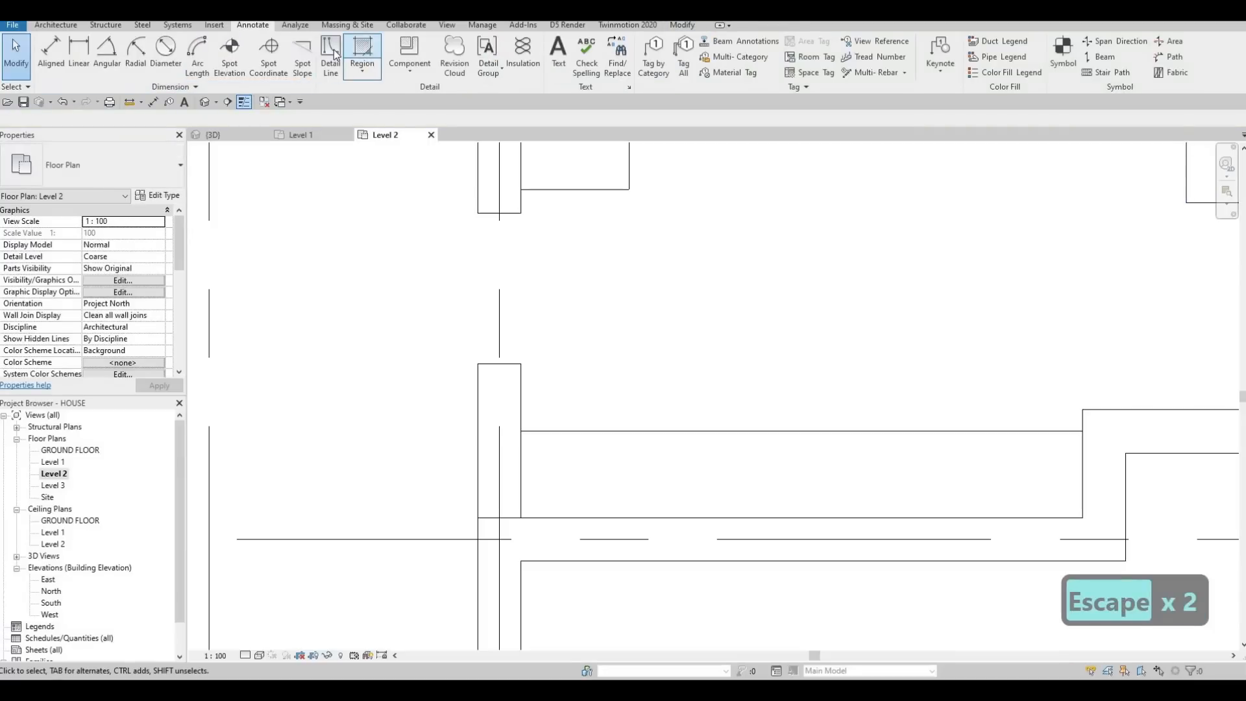
Step: Draw a 2600 mm <Demolished> detail line along the south fitting, just inside its north edge, between the side walls
{"action": "left_click", "coordinate": [341, 49]}
{"action": "key", "text": "Escape"}
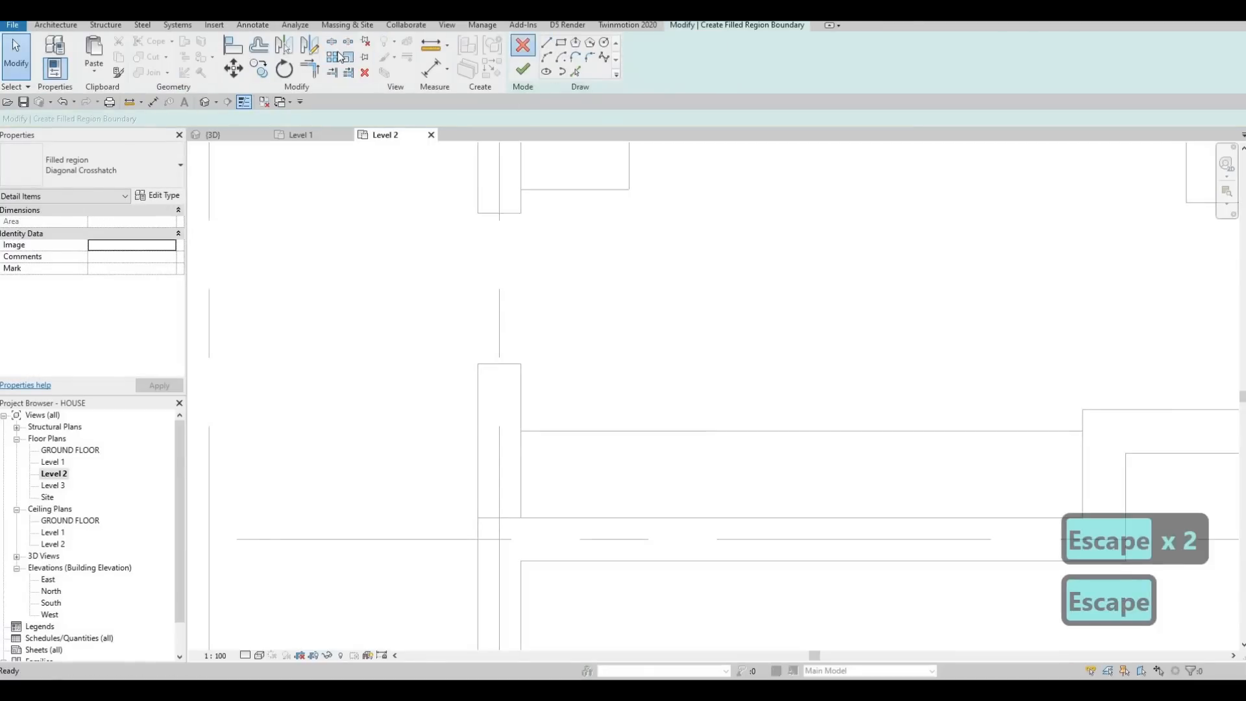
{"action": "left_click", "coordinate": [339, 56]}
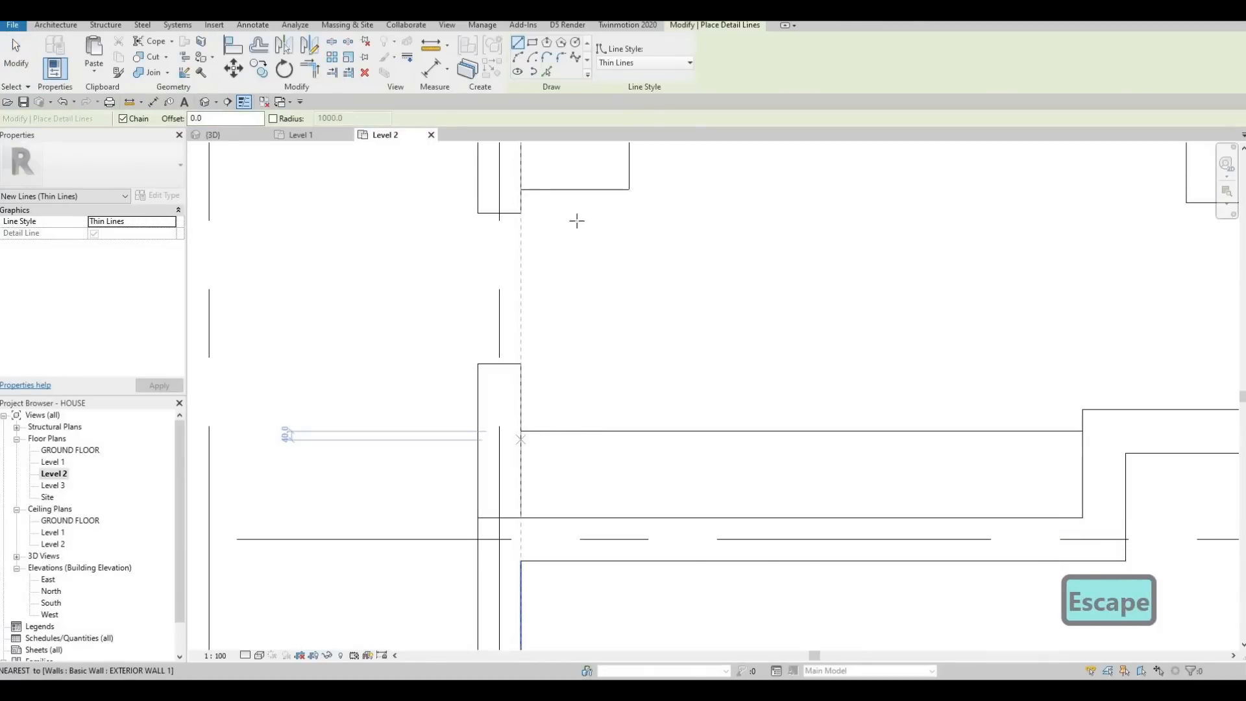
{"action": "key", "text": "F1"}
{"action": "key", "text": "F1"}
{"action": "left_click", "coordinate": [642, 62]}
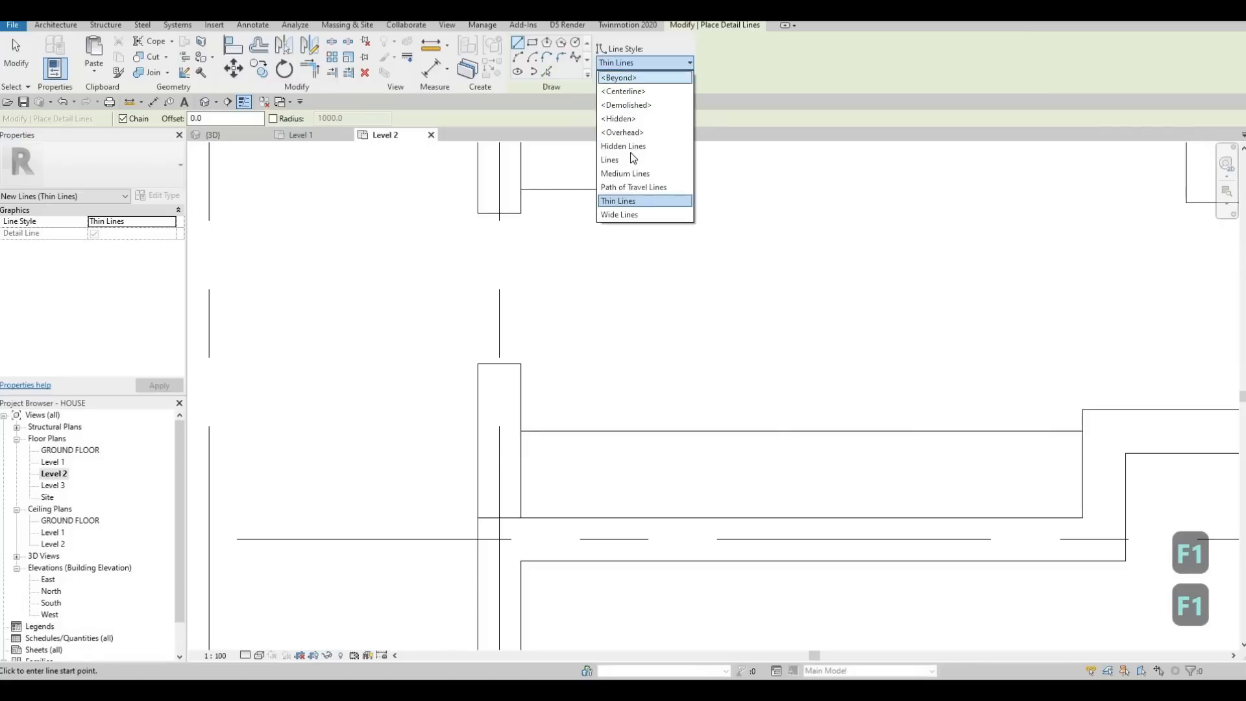
{"action": "left_click", "coordinate": [627, 105]}
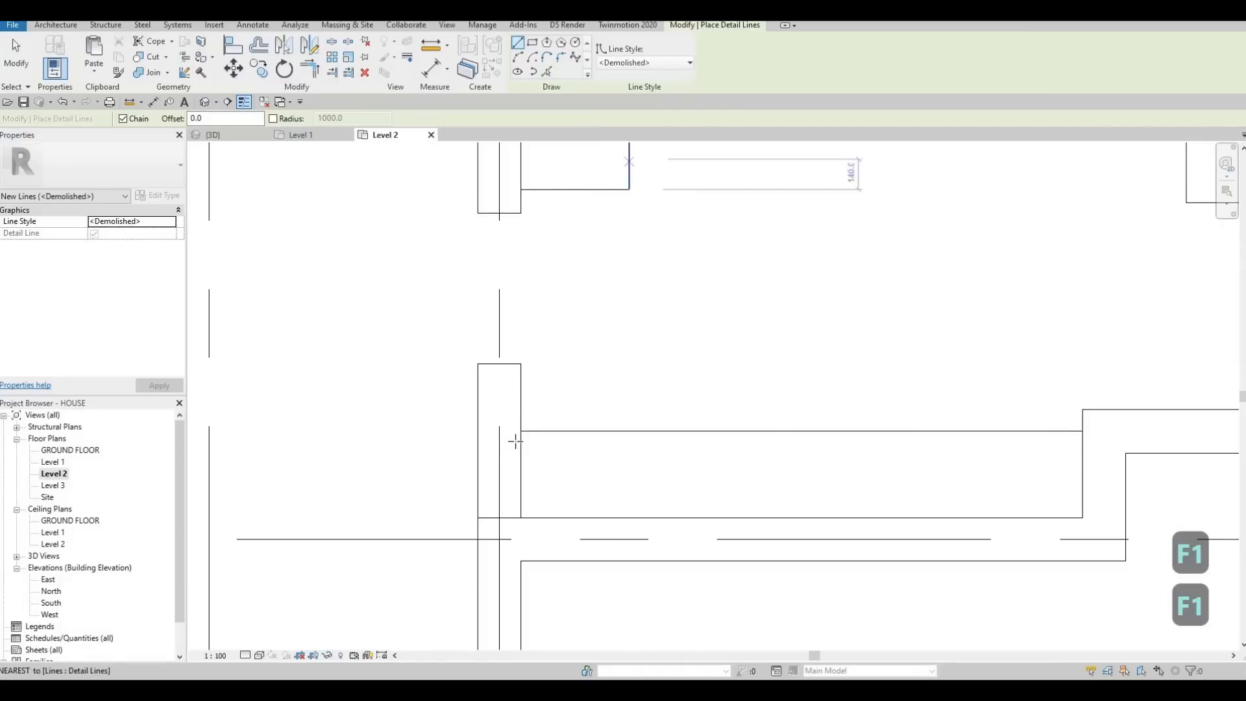
{"action": "left_click", "coordinate": [521, 440]}
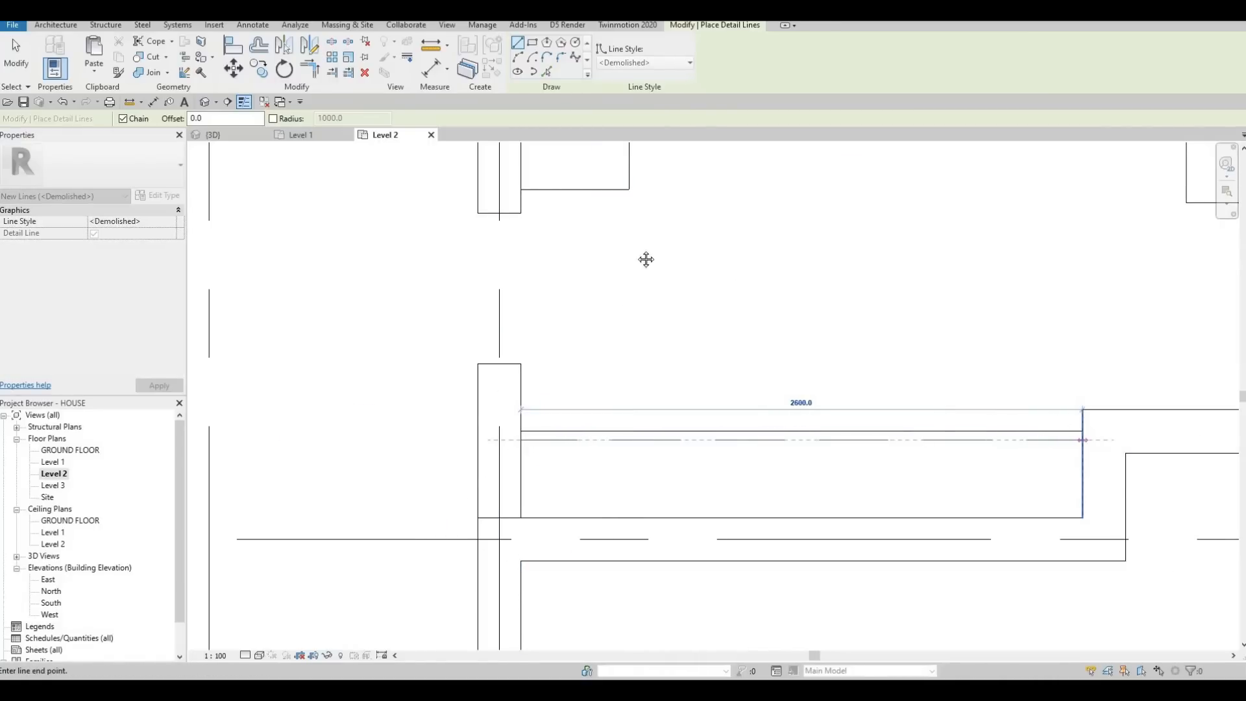
{"action": "key", "text": "Escape"}
Step: Create <Demolished> detail lines offset 50 mm toward the walls from the U-shaped outline's short southwest line and its west line
{"action": "scroll", "coordinate": [493, 324], "scroll_direction": "down", "scroll_amount": 3}
{"action": "scroll", "coordinate": [478, 324], "scroll_direction": "up", "scroll_amount": 2}
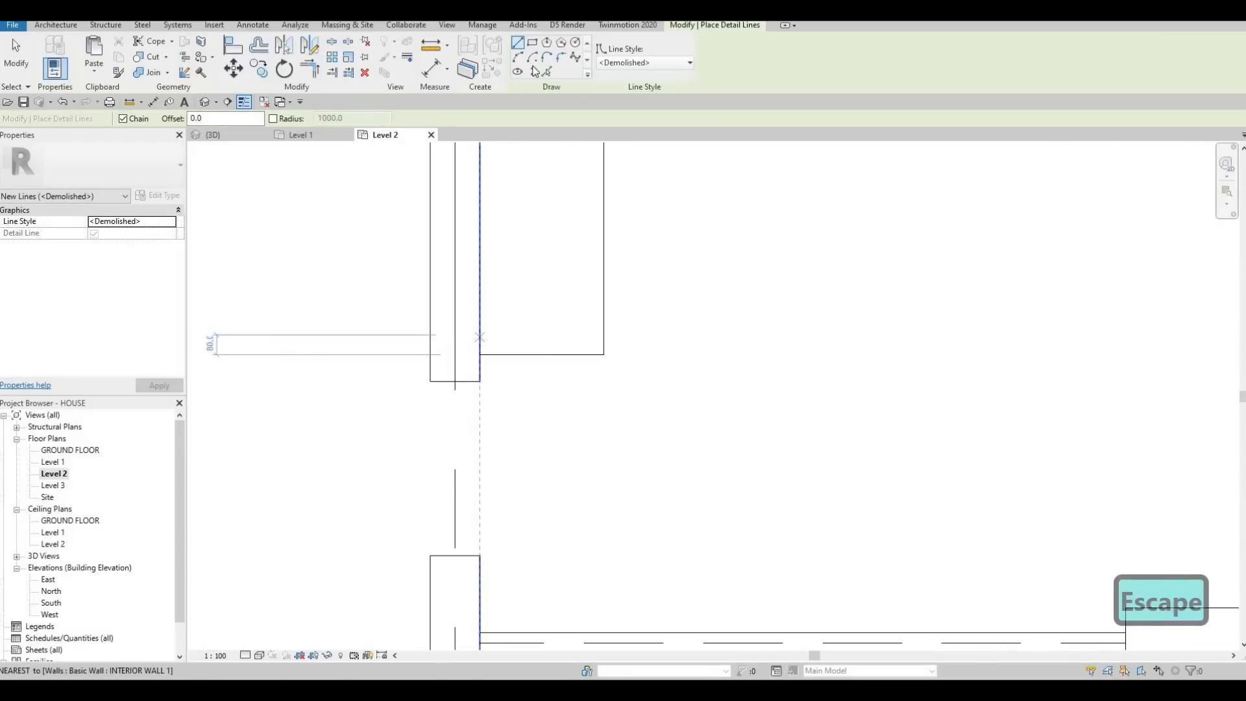
{"action": "left_click_drag", "start_coordinate": [222, 118], "coordinate": [59, 126]}
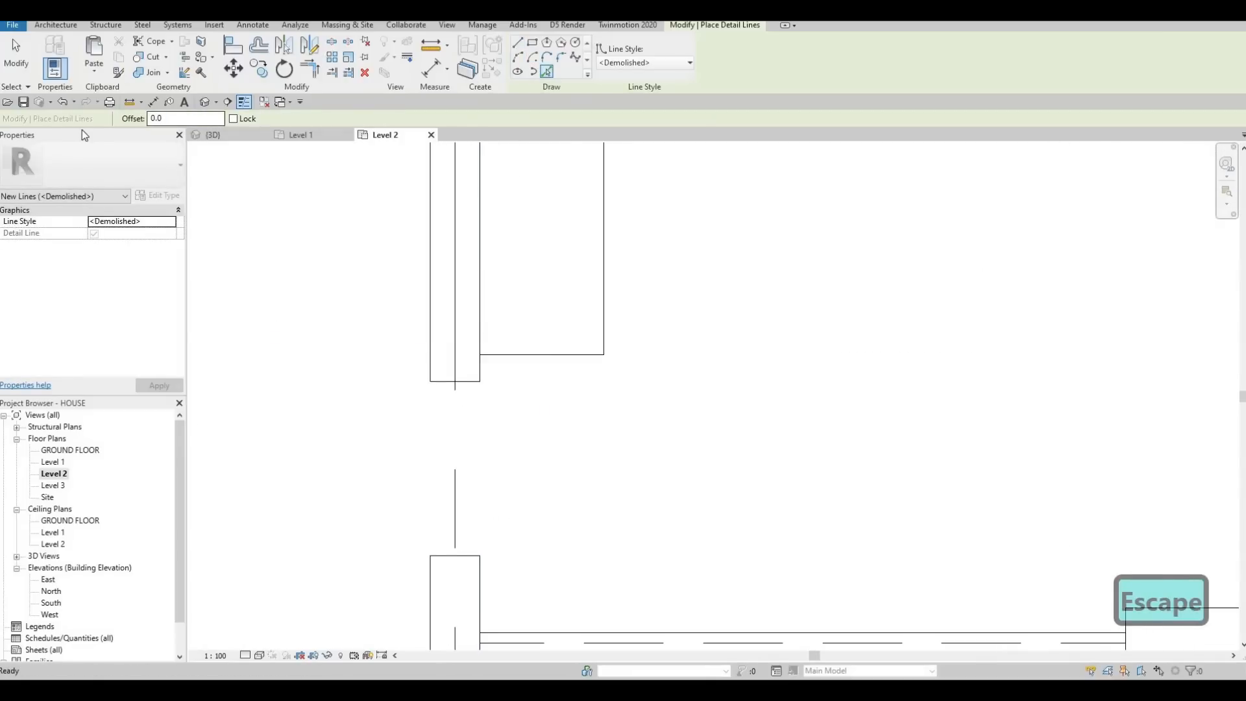
{"action": "type", "text": "50"}
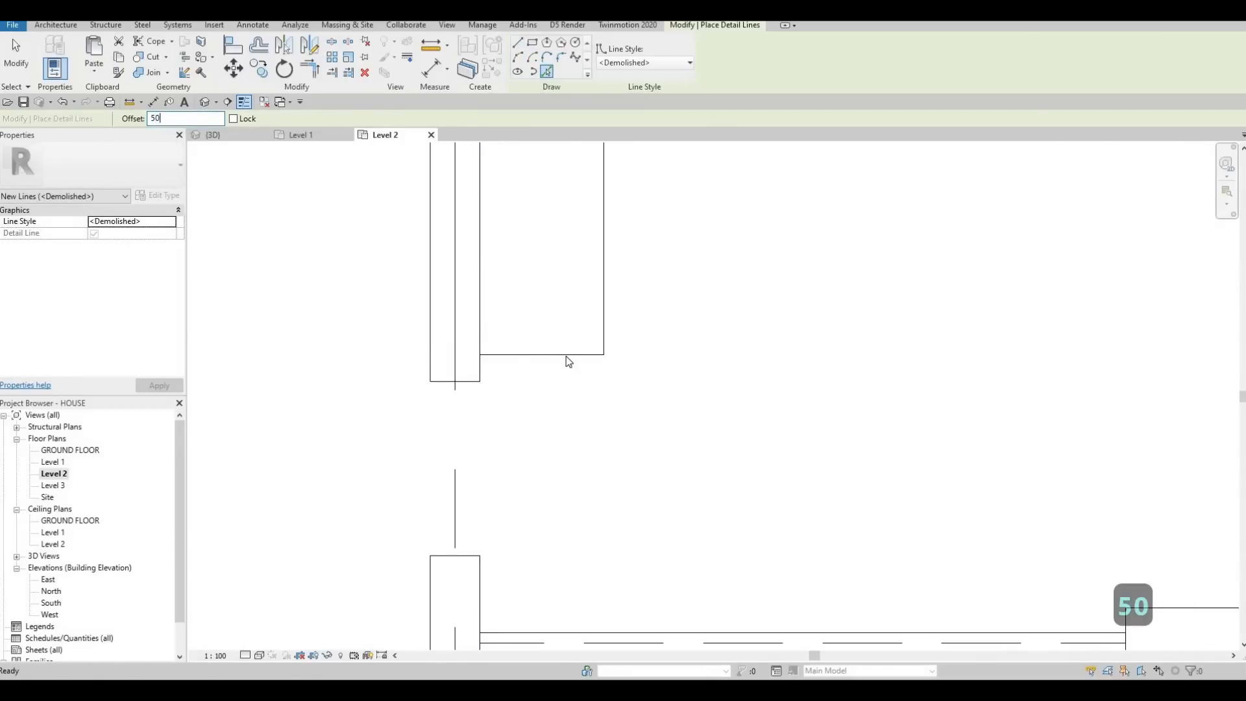
{"action": "key", "text": "Return"}
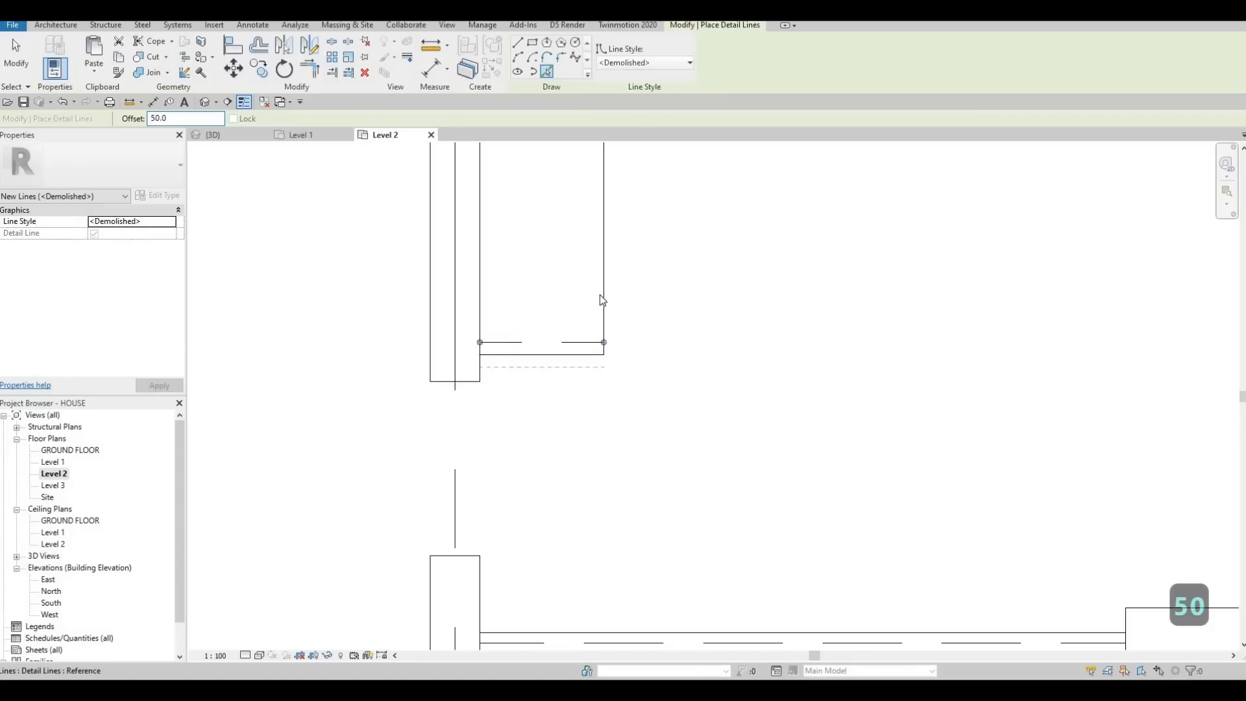
{"action": "left_click", "coordinate": [589, 237]}
{"action": "middle_click_drag", "start_coordinate": [625, 318], "coordinate": [600, 288]}
{"action": "scroll", "coordinate": [594, 293], "scroll_direction": "down", "scroll_amount": 5}
{"action": "middle_click_drag", "start_coordinate": [643, 151], "coordinate": [549, 332]}
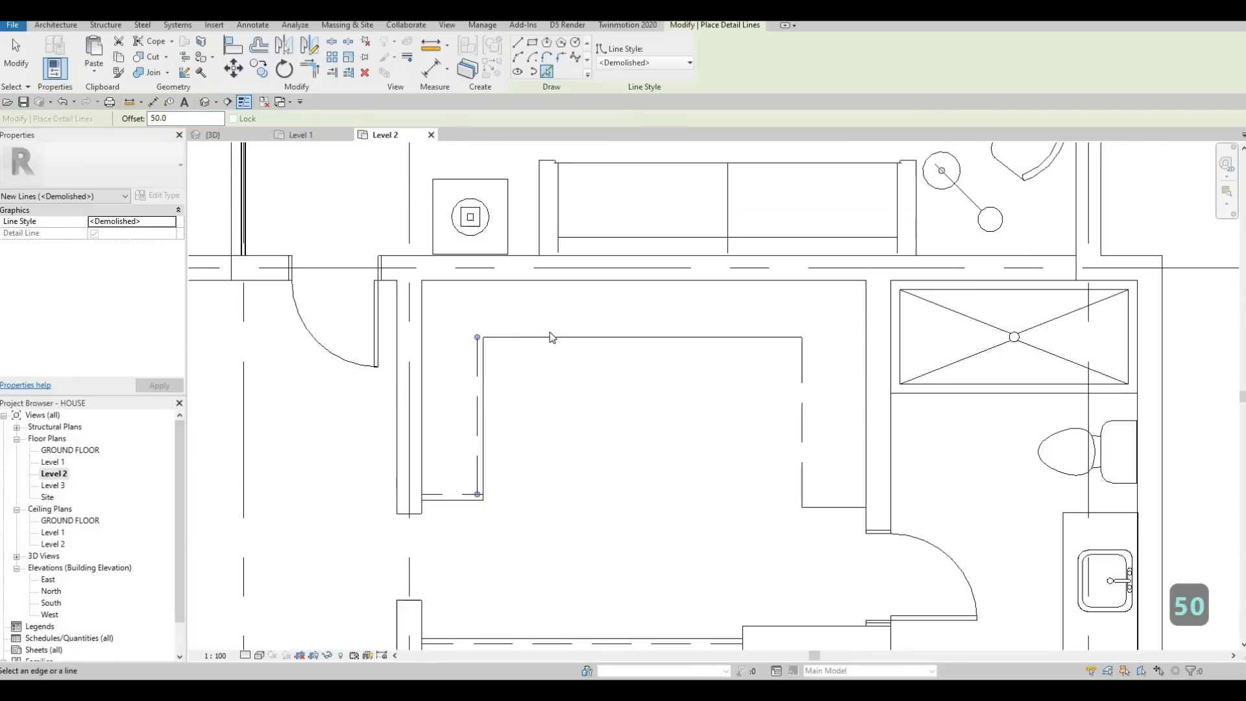
Step: Add <Demolished> detail lines offset 50 mm toward the walls along the U-shaped outline's north line, east line and short southeast line
{"action": "left_click", "coordinate": [550, 334]}
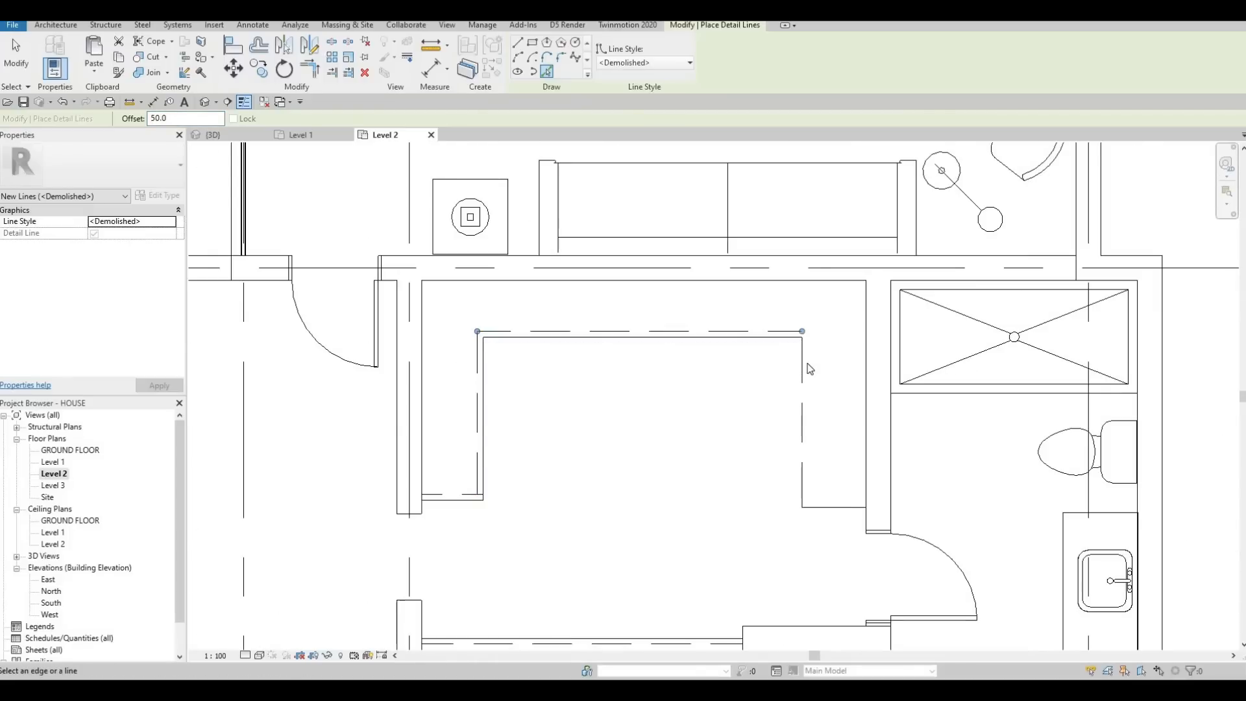
{"action": "left_click", "coordinate": [804, 470]}
{"action": "key", "text": "Escape"}
{"action": "key", "text": "Escape"}
{"action": "key", "text": "Escape"}
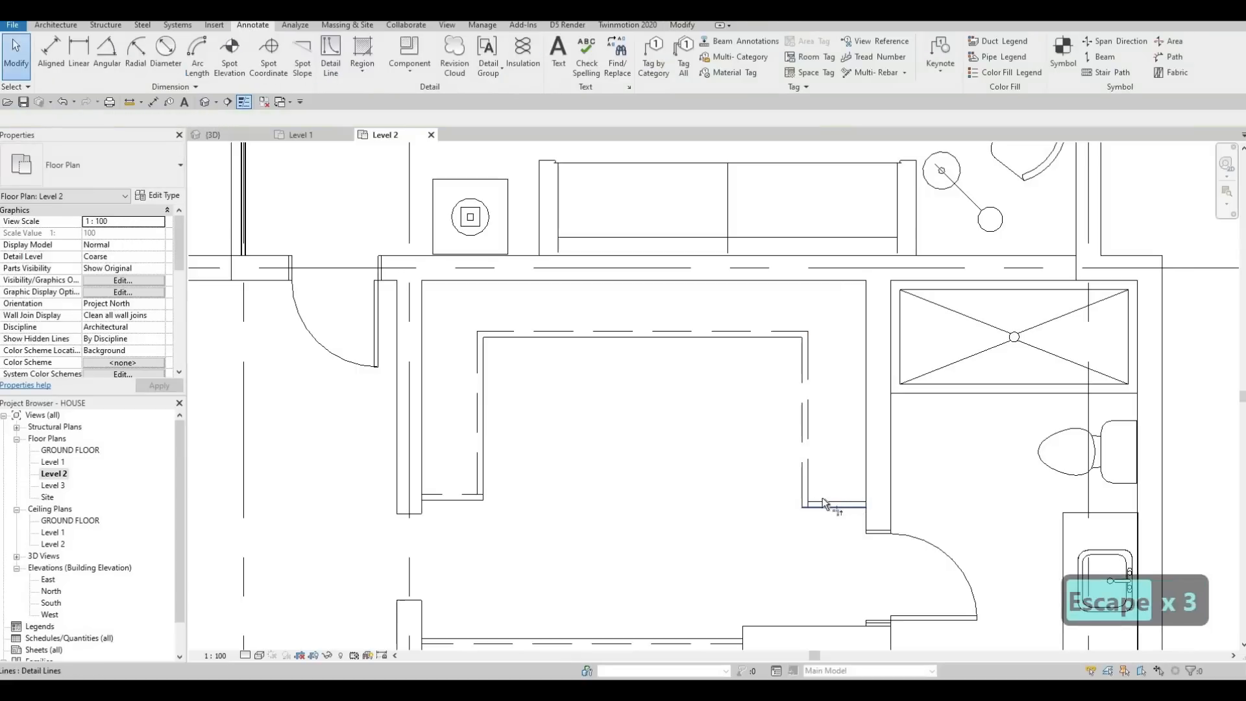
Step: Trim the offset lines into clean corners at the U-shaped outline's southeast and southwest ends
{"action": "key", "text": "t"}
{"action": "key", "text": "r"}
{"action": "left_click", "coordinate": [816, 502]}
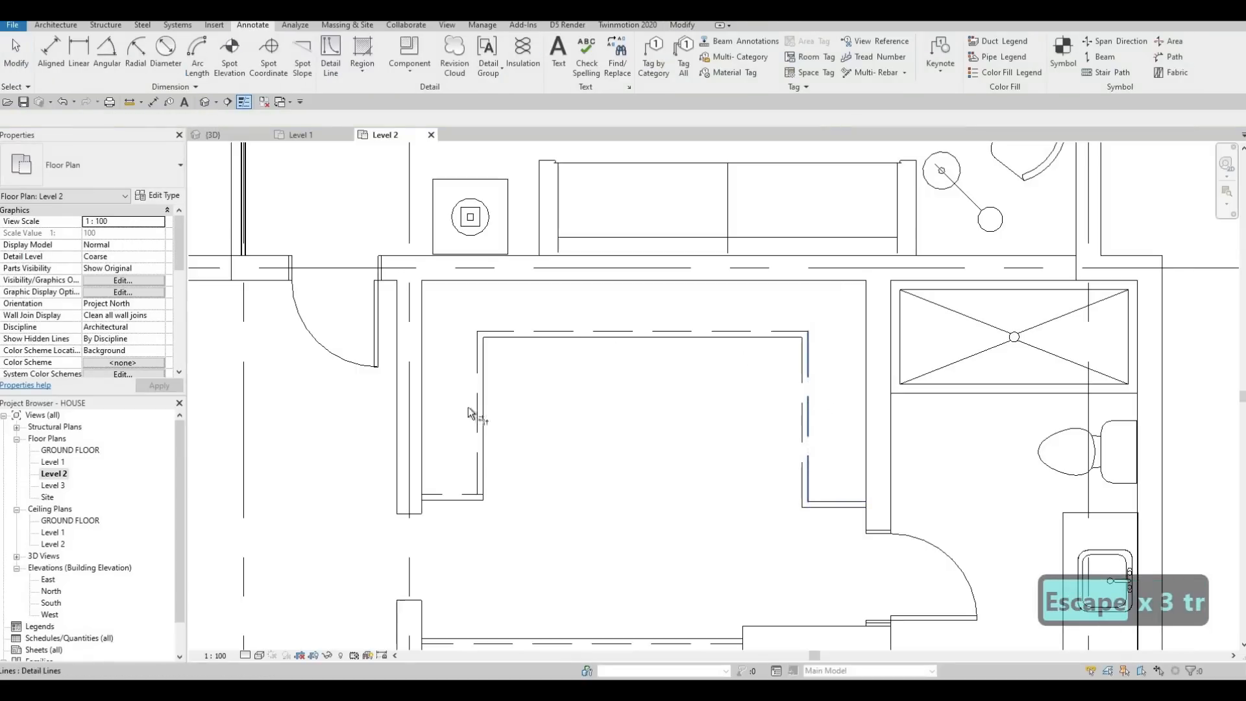
{"action": "left_click", "coordinate": [476, 465]}
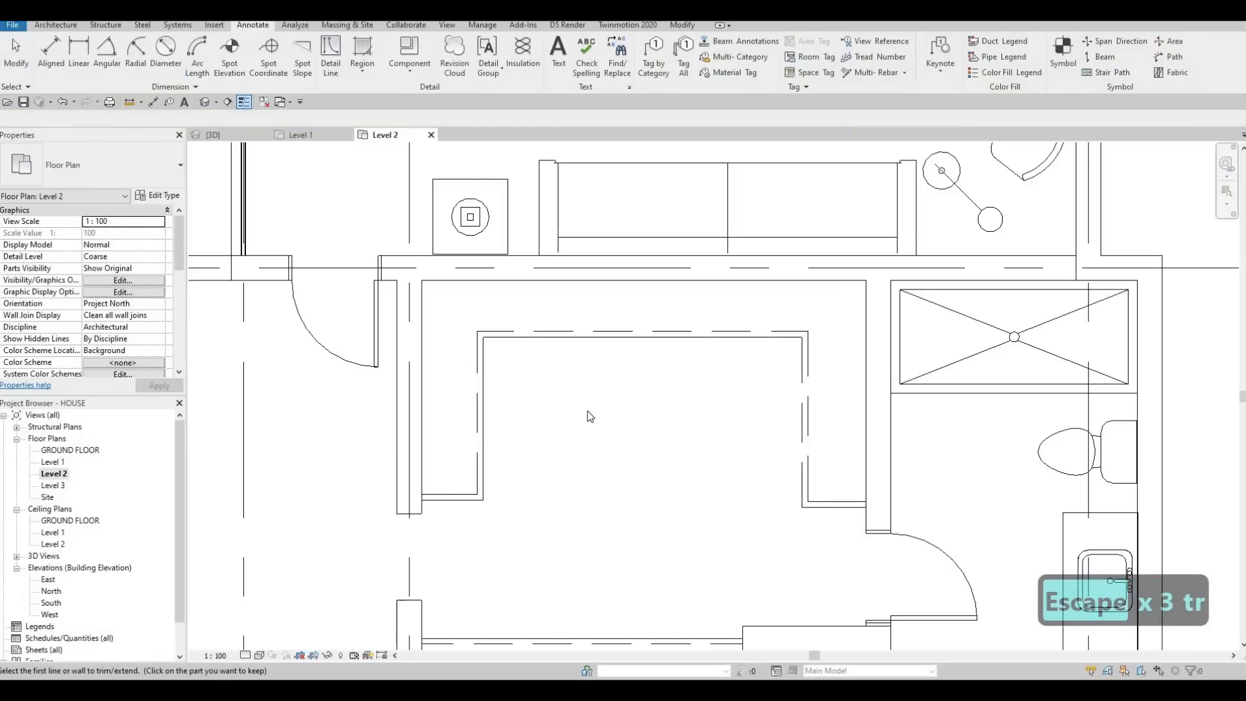
{"action": "scroll", "coordinate": [586, 411], "scroll_direction": "down", "scroll_amount": 3}
{"action": "middle_click_drag", "start_coordinate": [638, 407], "coordinate": [601, 418]}
{"action": "key", "text": "Escape"}
Step: Create <Demolished> detail lines offset 50 mm toward the walls from the L-shaped outline in the east bedroom's side room
{"action": "scroll", "coordinate": [640, 370], "scroll_direction": "down", "scroll_amount": 2}
{"action": "middle_click_drag", "start_coordinate": [640, 370], "coordinate": [565, 452]}
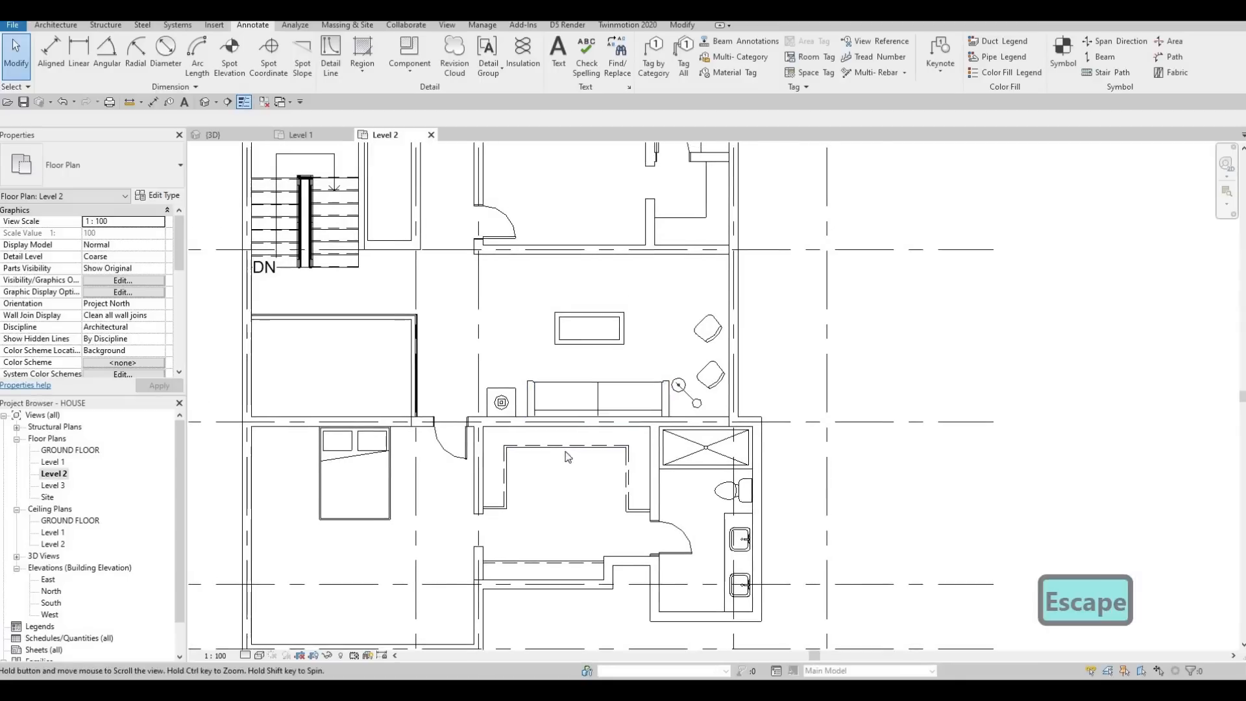
{"action": "scroll", "coordinate": [565, 526], "scroll_direction": "down", "scroll_amount": 2}
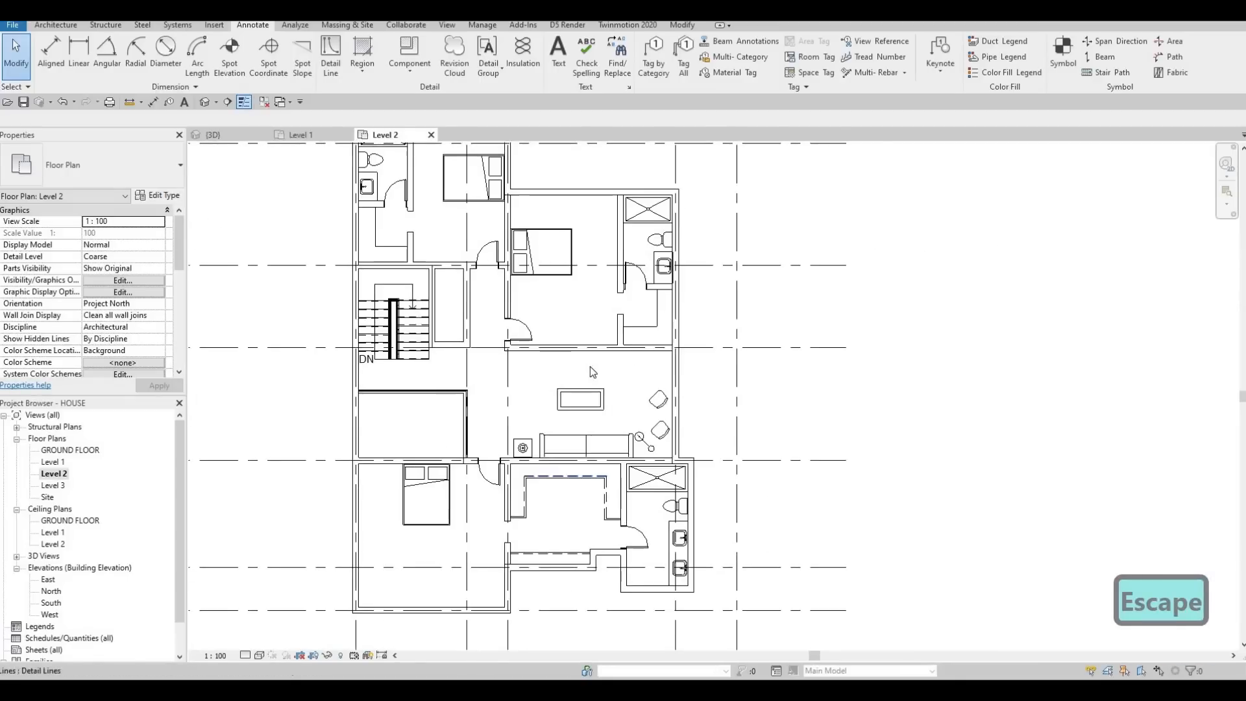
{"action": "scroll", "coordinate": [571, 497], "scroll_direction": "up", "scroll_amount": 2}
{"action": "scroll", "coordinate": [579, 271], "scroll_direction": "up", "scroll_amount": 1}
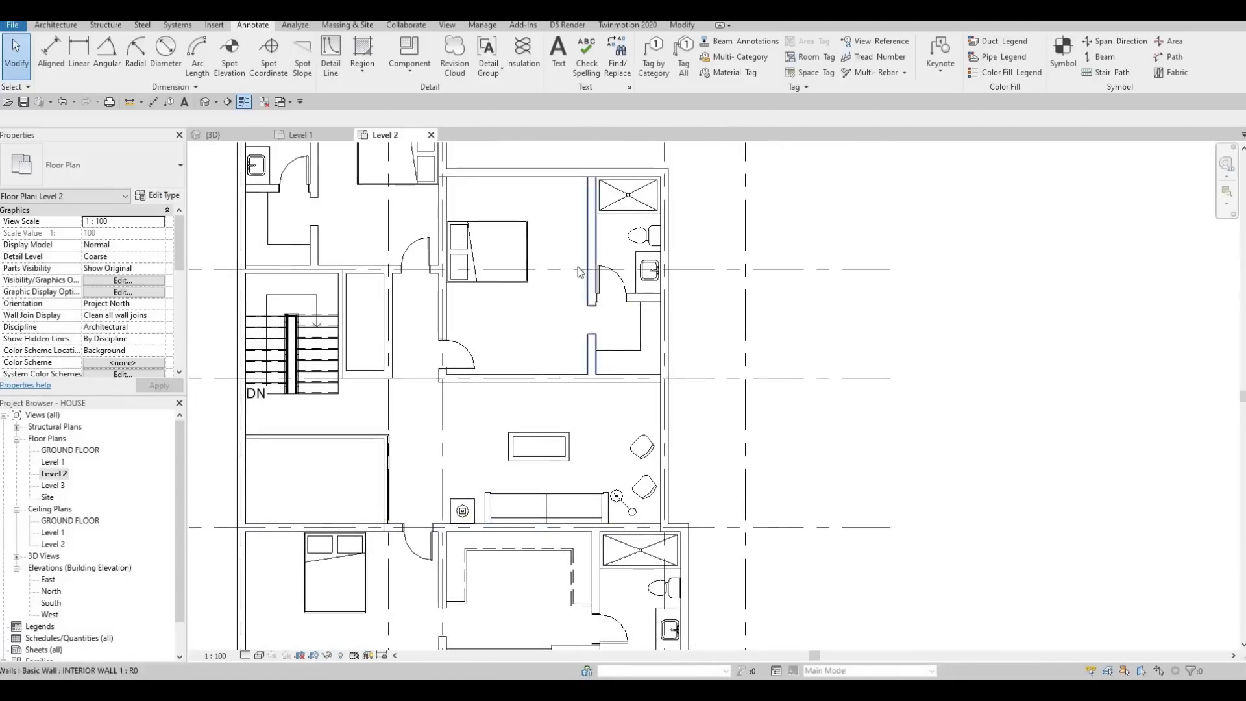
{"action": "left_click", "coordinate": [331, 59]}
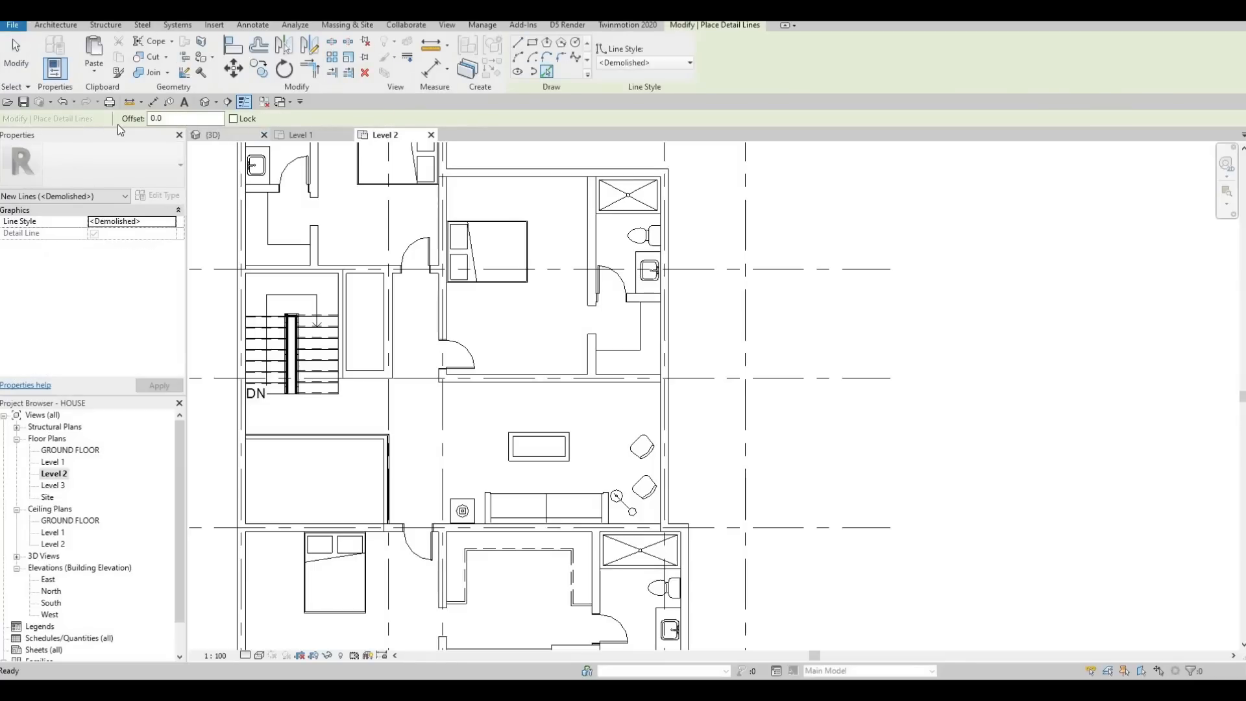
{"action": "type", "text": "0"}
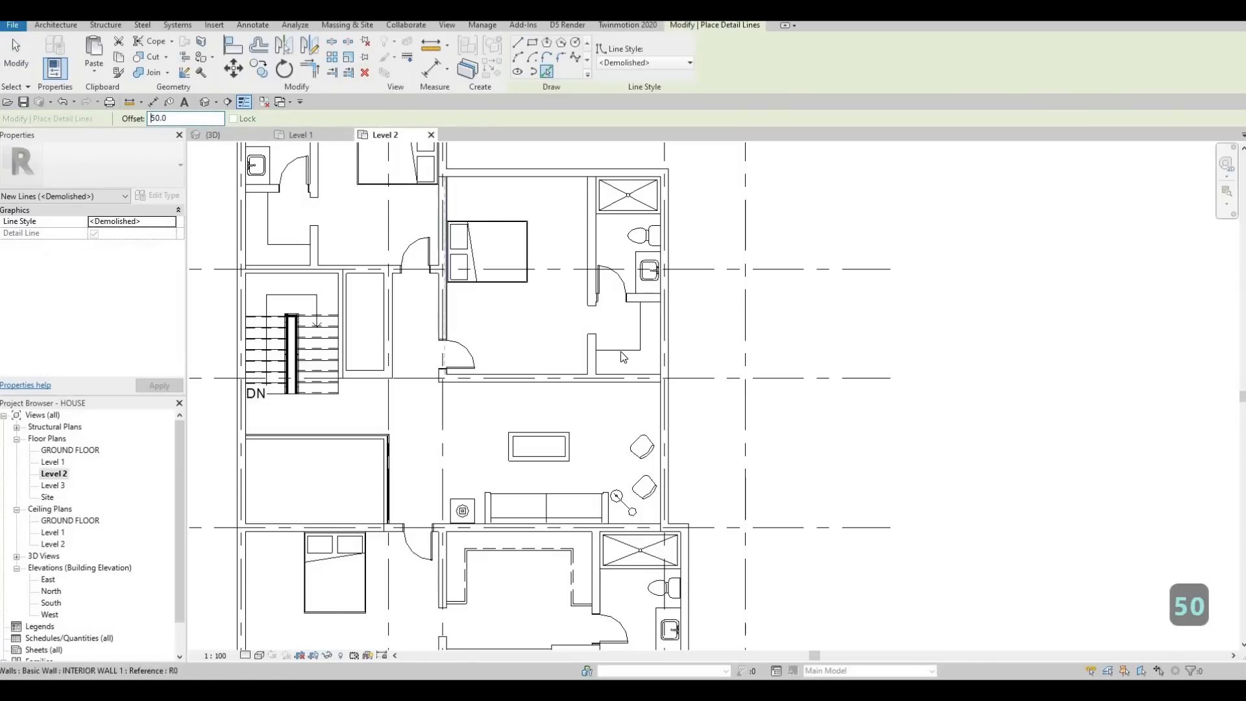
{"action": "scroll", "coordinate": [656, 337], "scroll_direction": "up", "scroll_amount": 3}
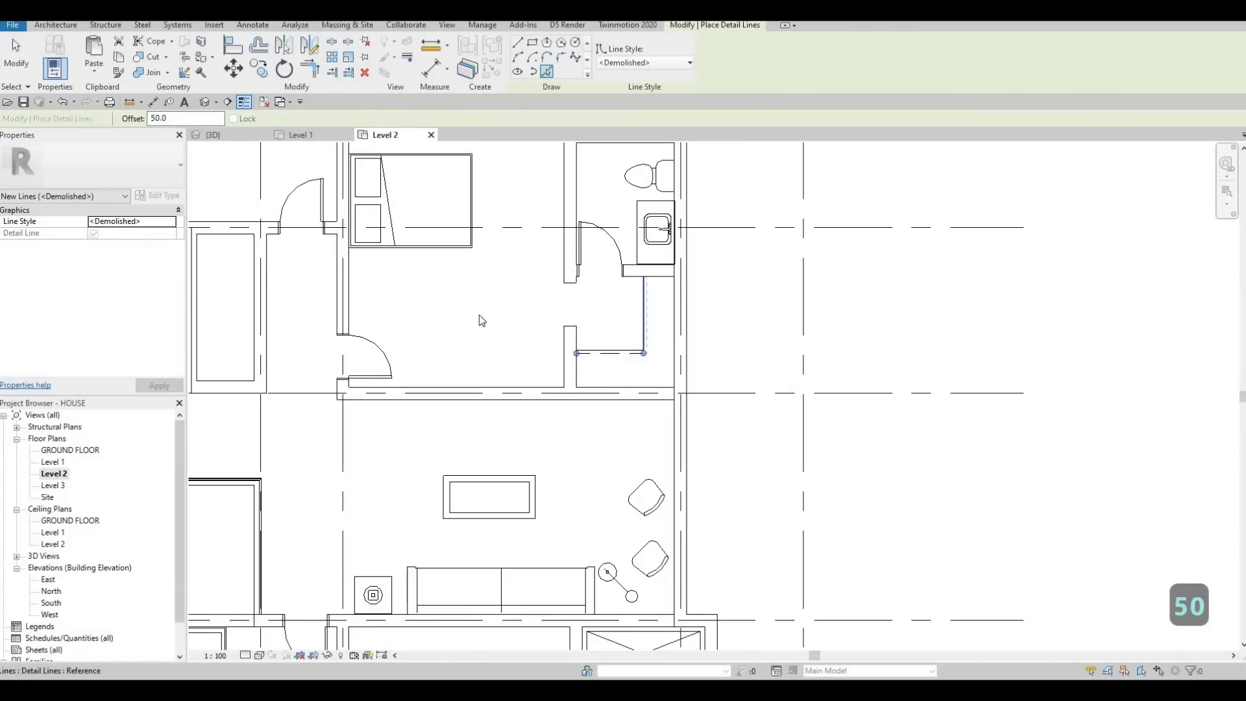
Step: Create matching <Demolished> lines at the 50 mm offset from the L-shaped outline in the northwest bedroom's side room
{"action": "scroll", "coordinate": [530, 324], "scroll_direction": "down", "scroll_amount": 3}
{"action": "scroll", "coordinate": [465, 263], "scroll_direction": "up", "scroll_amount": 4}
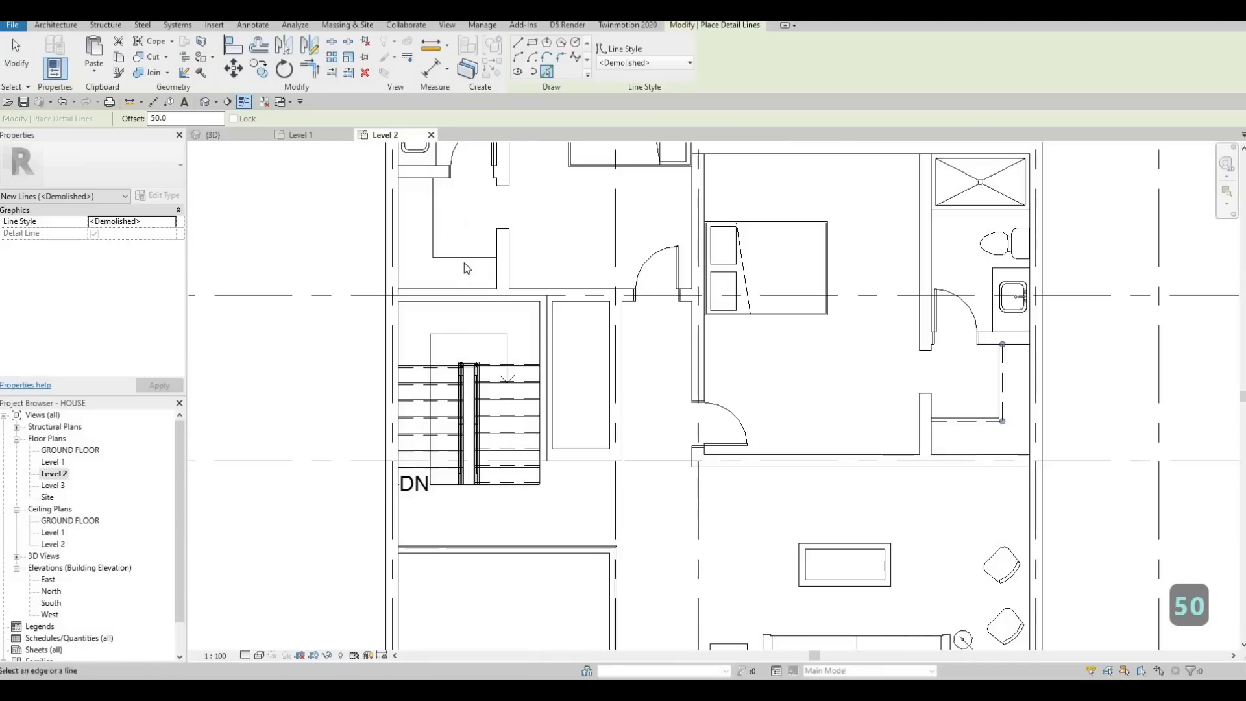
{"action": "left_click", "coordinate": [463, 262]}
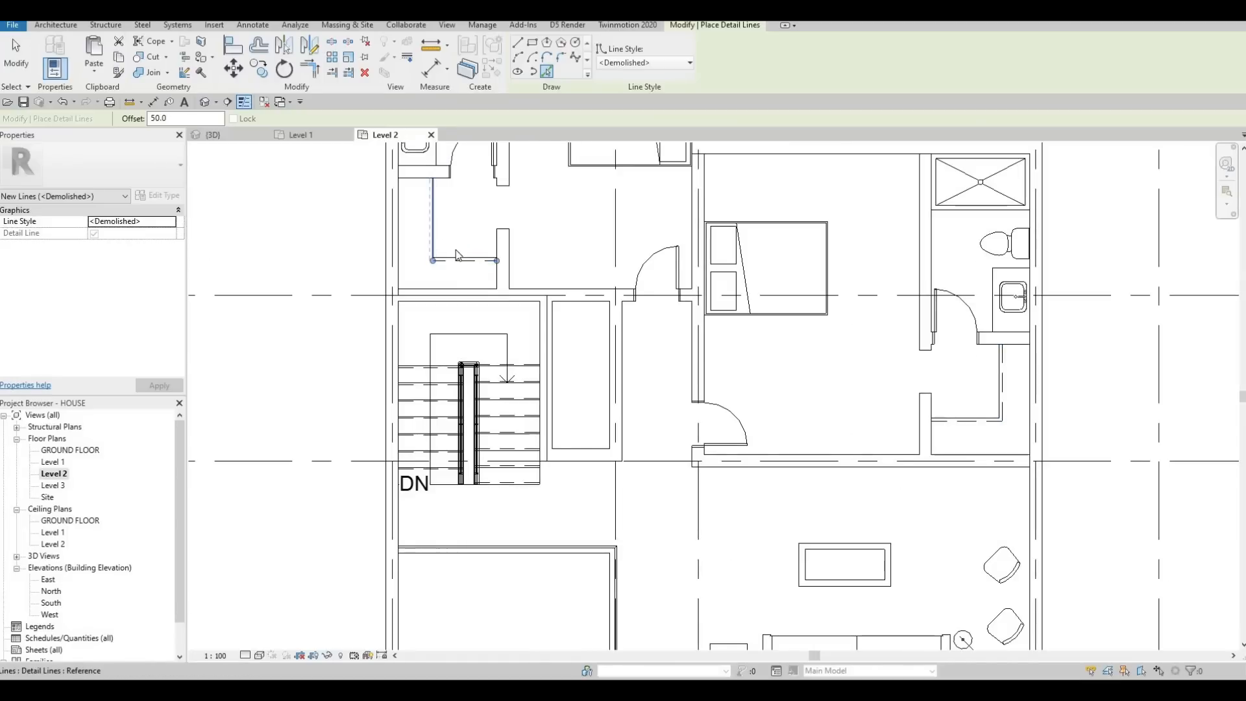
{"action": "key", "text": "Escape"}
{"action": "key", "text": "Escape"}
{"action": "key", "text": "Escape"}
Step: Nudge the northwest side room's horizontal outline line and its dashed offset line slightly north together
{"action": "scroll", "coordinate": [457, 256], "scroll_direction": "up", "scroll_amount": 1}
{"action": "left_click", "coordinate": [454, 261]}
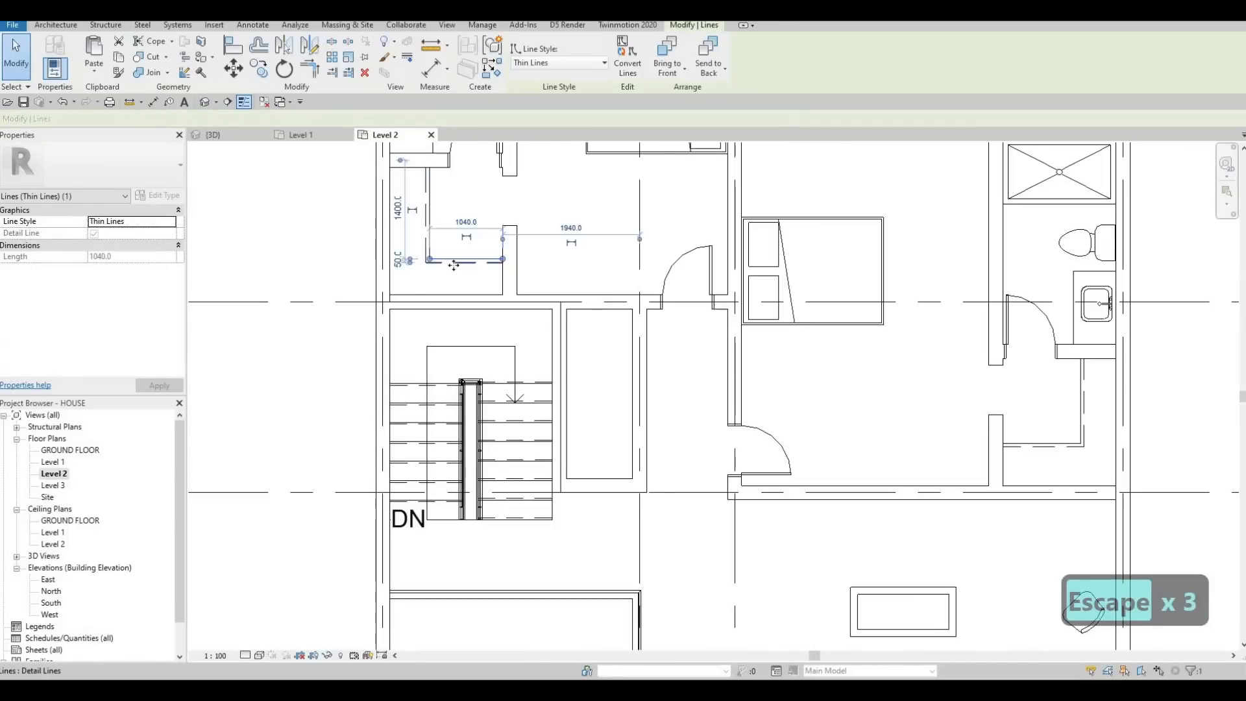
{"action": "left_click", "coordinate": [457, 265], "text": "ctrl"}
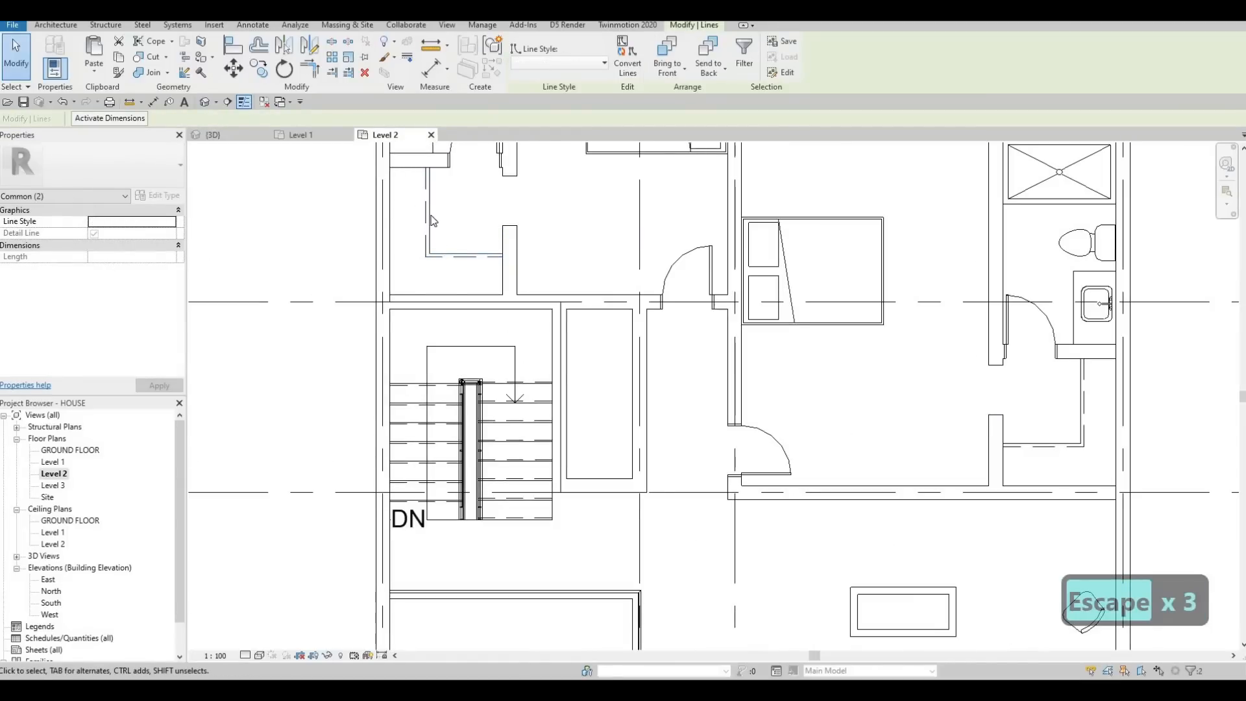
{"action": "scroll", "coordinate": [467, 245], "scroll_direction": "down", "scroll_amount": 6}
{"action": "key", "text": "Up"}
{"action": "key", "text": "Up"}
{"action": "key", "text": "Escape"}
{"action": "key", "text": "Escape"}
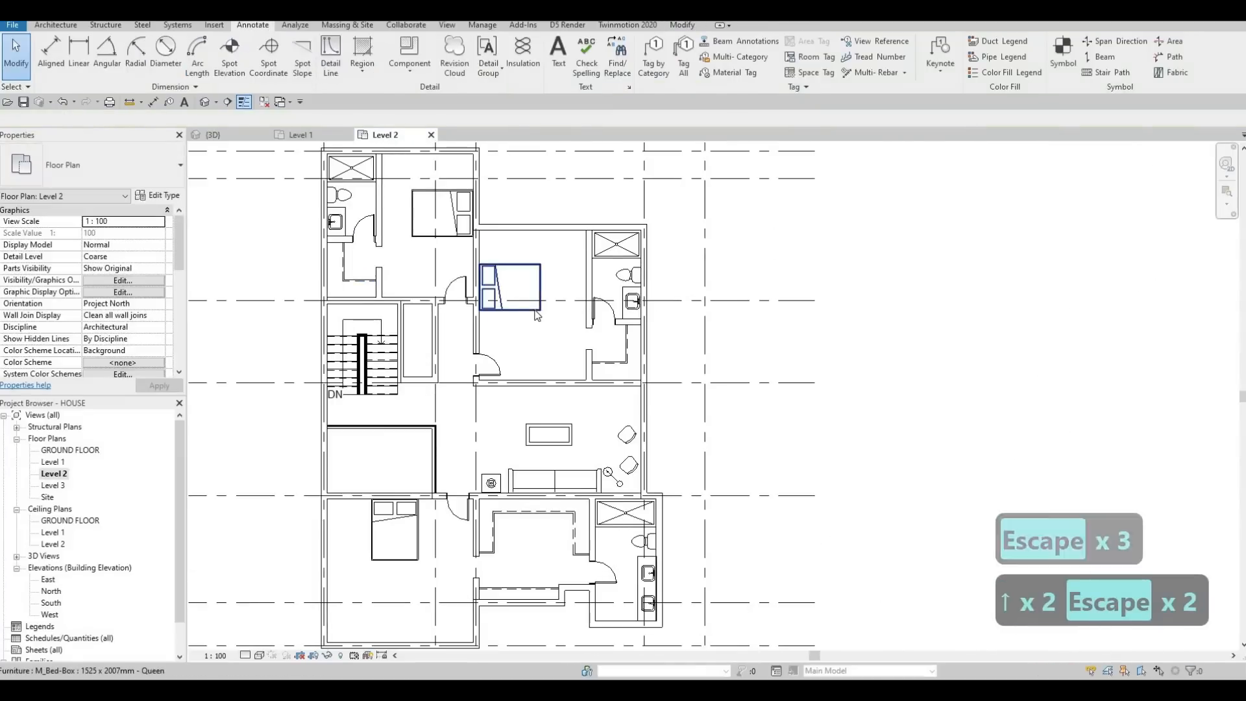
{"action": "key", "text": "Escape"}
{"action": "key", "text": "Escape"}
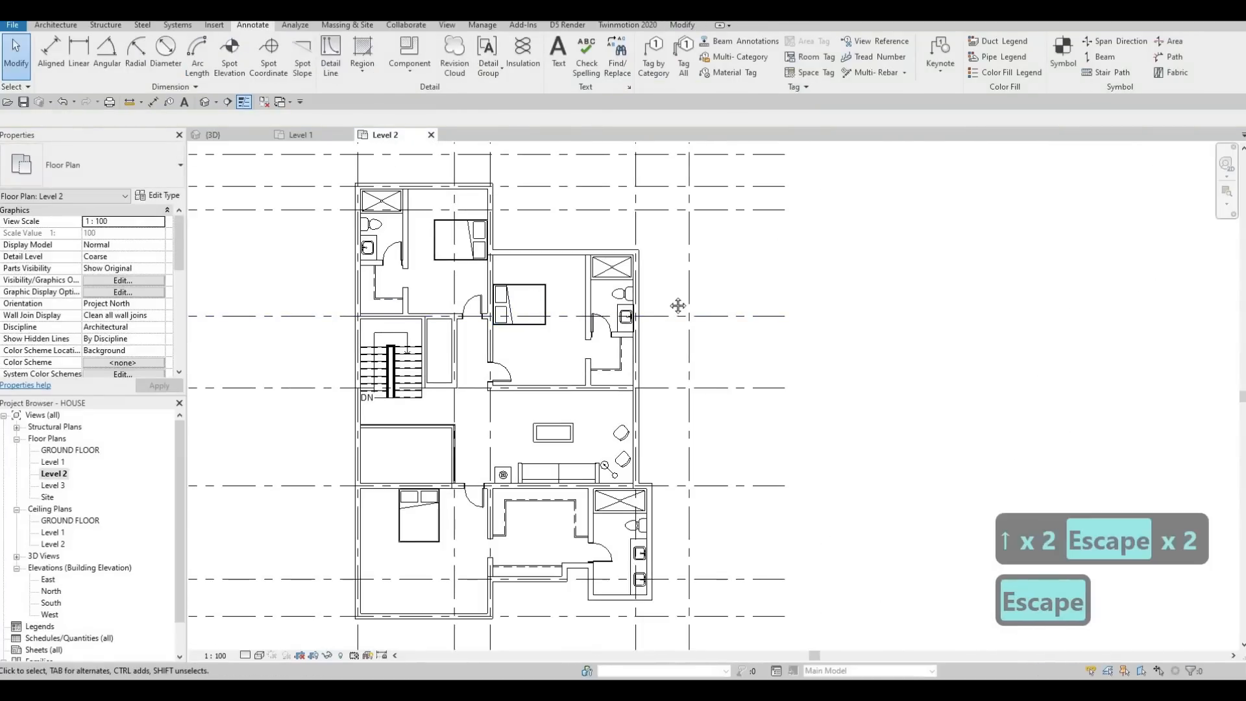
{"action": "scroll", "coordinate": [679, 297], "scroll_direction": "down", "scroll_amount": 2}
{"action": "scroll", "coordinate": [641, 306], "scroll_direction": "up", "scroll_amount": 4}
{"action": "scroll", "coordinate": [641, 307], "scroll_direction": "down", "scroll_amount": 3}
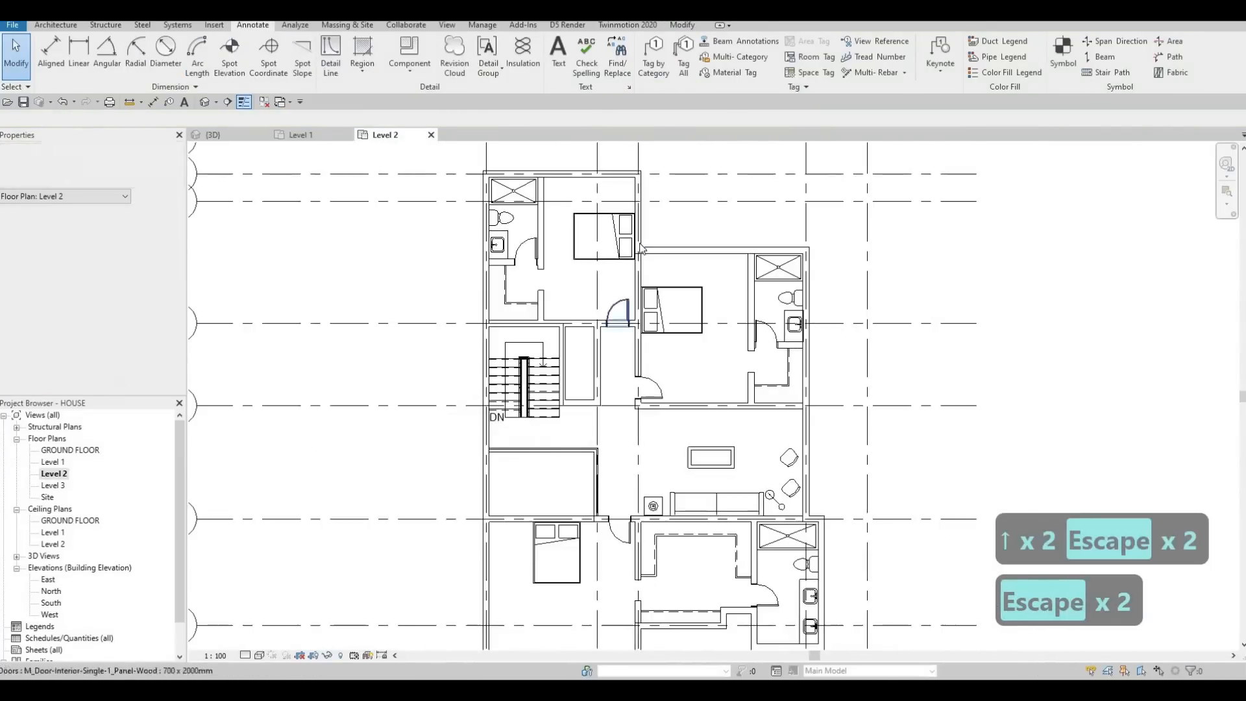
{"action": "scroll", "coordinate": [605, 298], "scroll_direction": "up", "scroll_amount": 3}
{"action": "scroll", "coordinate": [605, 298], "scroll_direction": "up", "scroll_amount": 2}
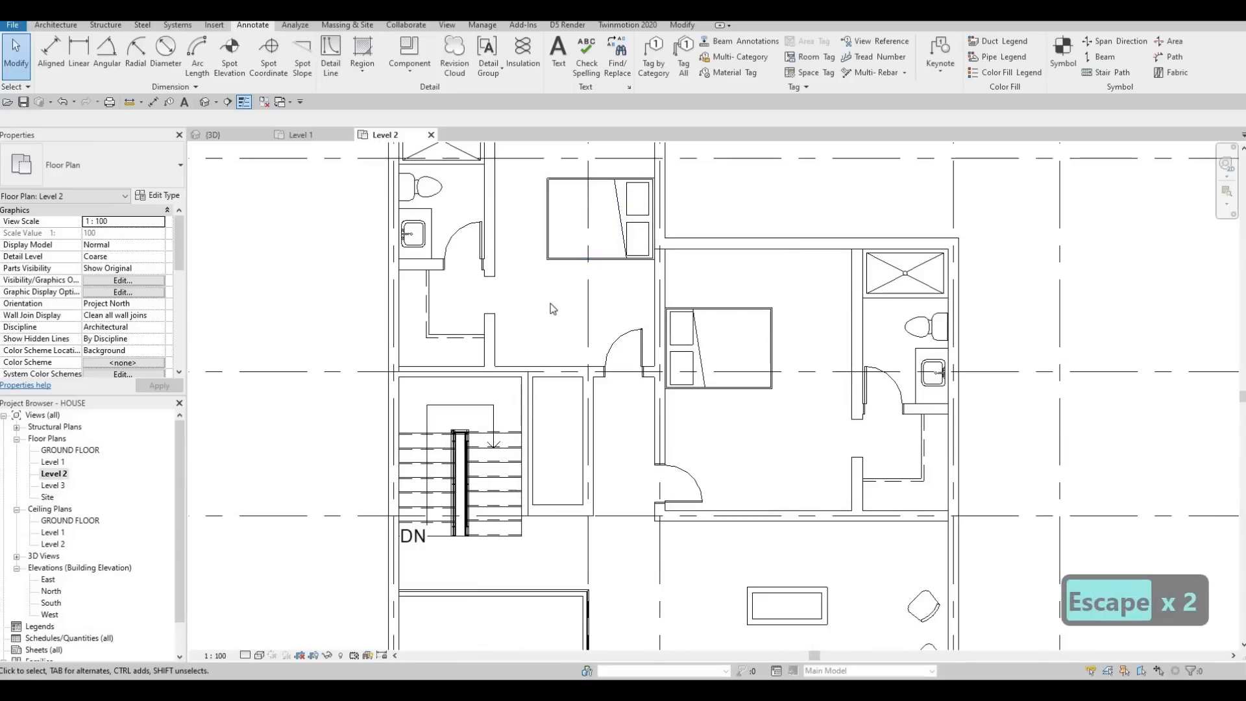
{"action": "scroll", "coordinate": [519, 335], "scroll_direction": "up", "scroll_amount": 1}
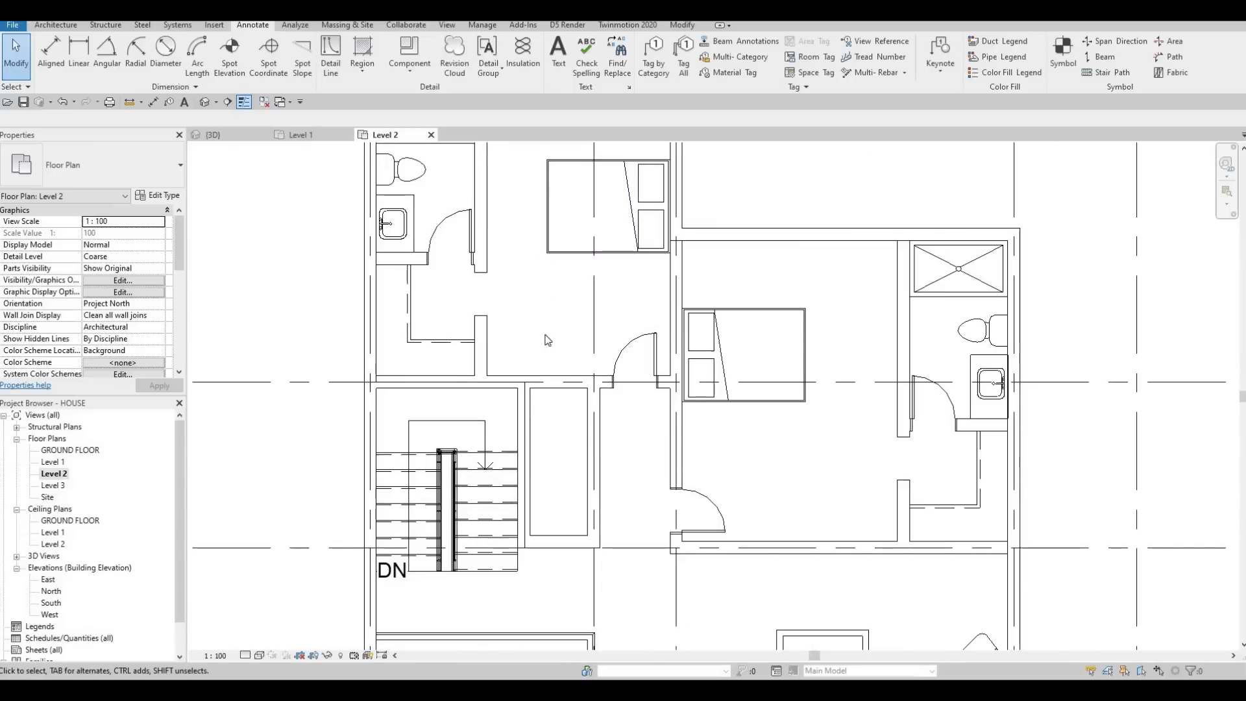
{"action": "scroll", "coordinate": [843, 550], "scroll_direction": "down", "scroll_amount": 2}
{"action": "key", "text": "Escape"}
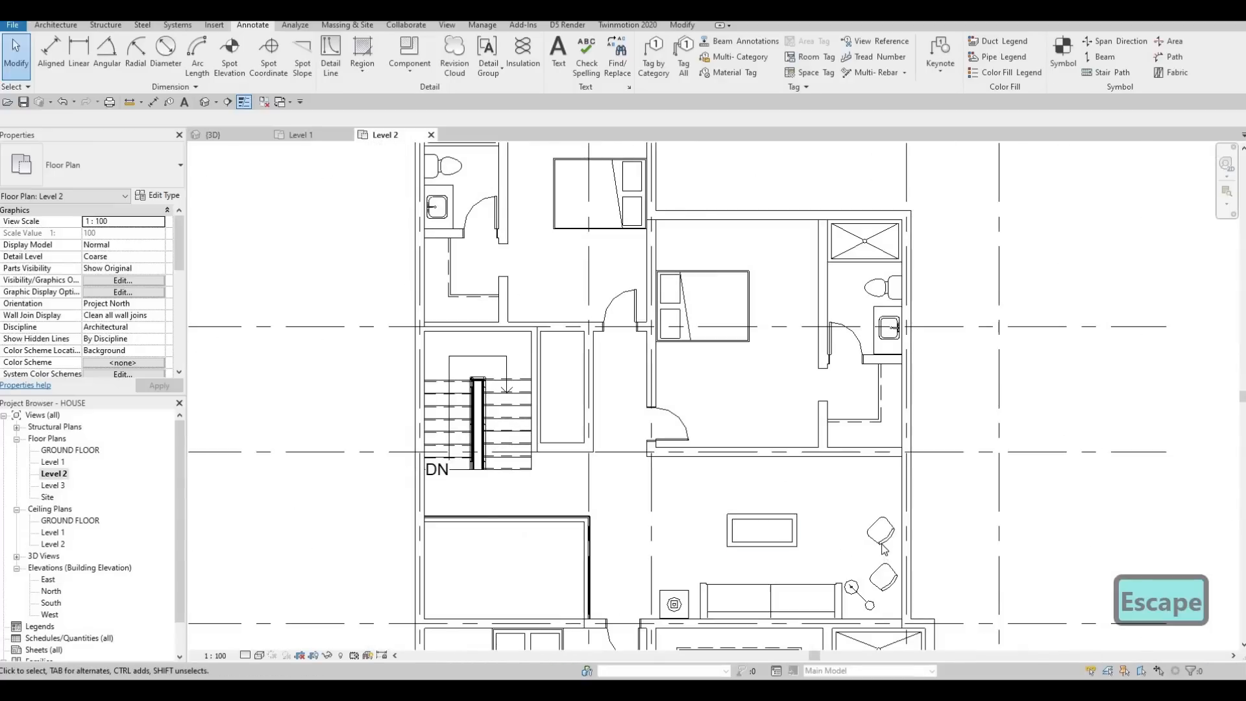
{"action": "left_click", "coordinate": [880, 531]}
{"action": "key", "text": "c"}
{"action": "key", "text": "s"}
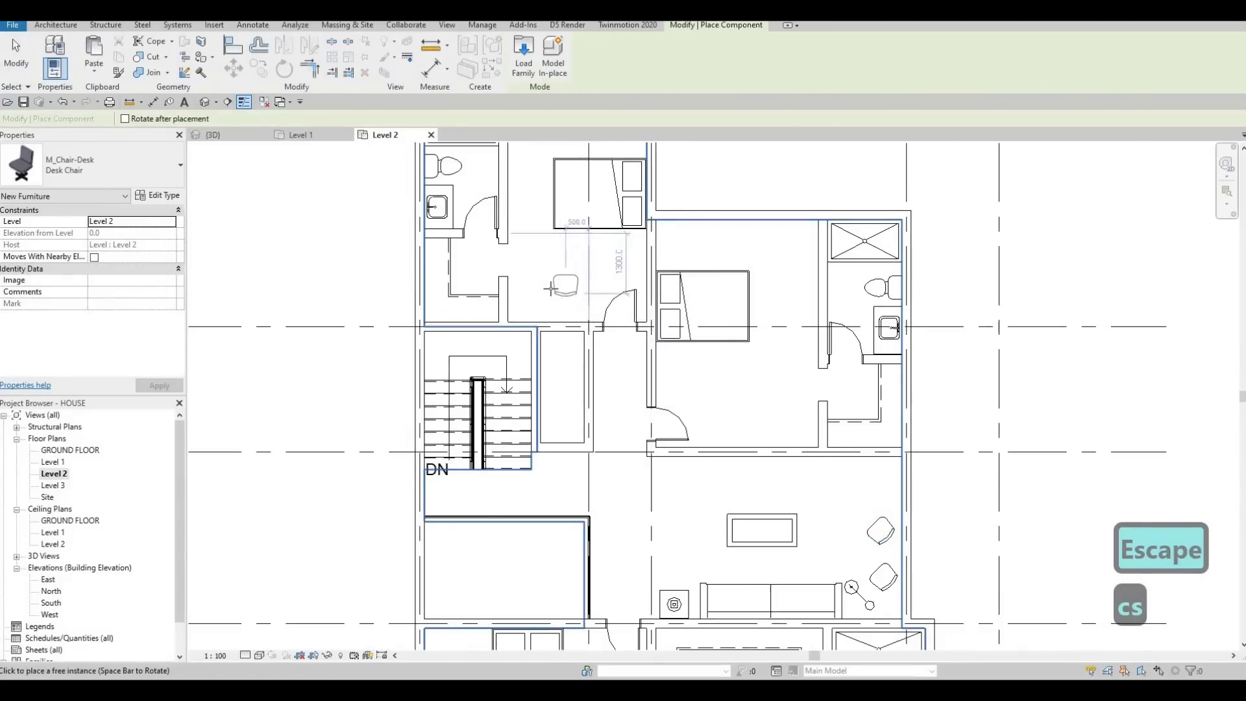
{"action": "scroll", "coordinate": [559, 283], "scroll_direction": "up", "scroll_amount": 2}
{"action": "scroll", "coordinate": [551, 289], "scroll_direction": "up", "scroll_amount": 1}
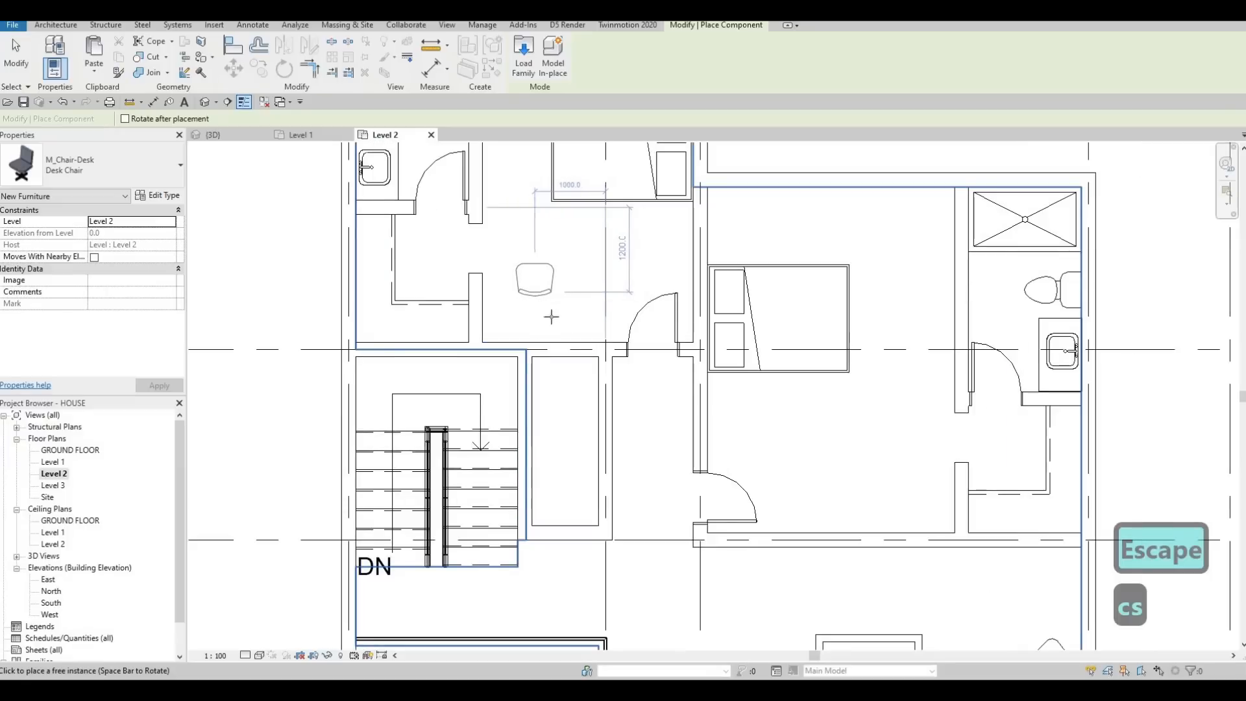
{"action": "scroll", "coordinate": [578, 383], "scroll_direction": "down", "scroll_amount": 3}
{"action": "key", "text": "Escape"}
{"action": "key", "text": "Escape"}
{"action": "scroll", "coordinate": [507, 362], "scroll_direction": "down", "scroll_amount": 1}
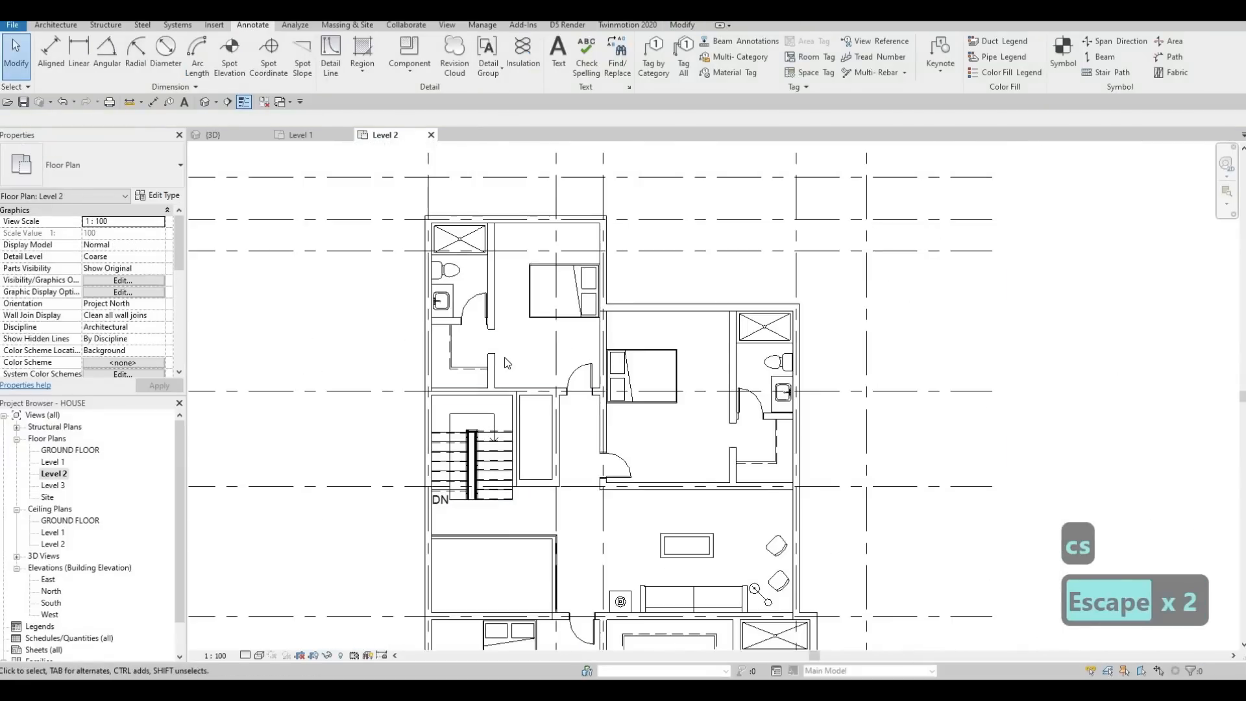
Step: Set the Level 2 plan's underlay base level to Level 1
{"action": "scroll", "coordinate": [531, 209], "scroll_direction": "down", "scroll_amount": 1}
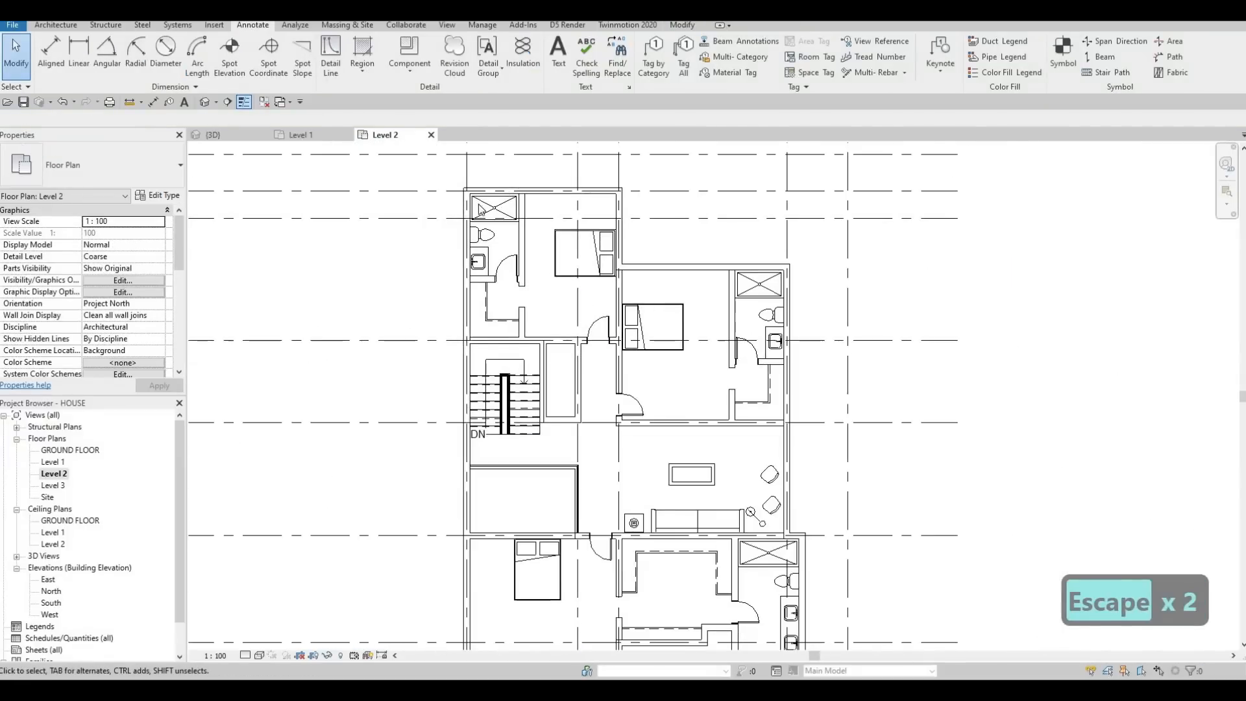
{"action": "scroll", "coordinate": [110, 318], "scroll_direction": "down", "scroll_amount": 3}
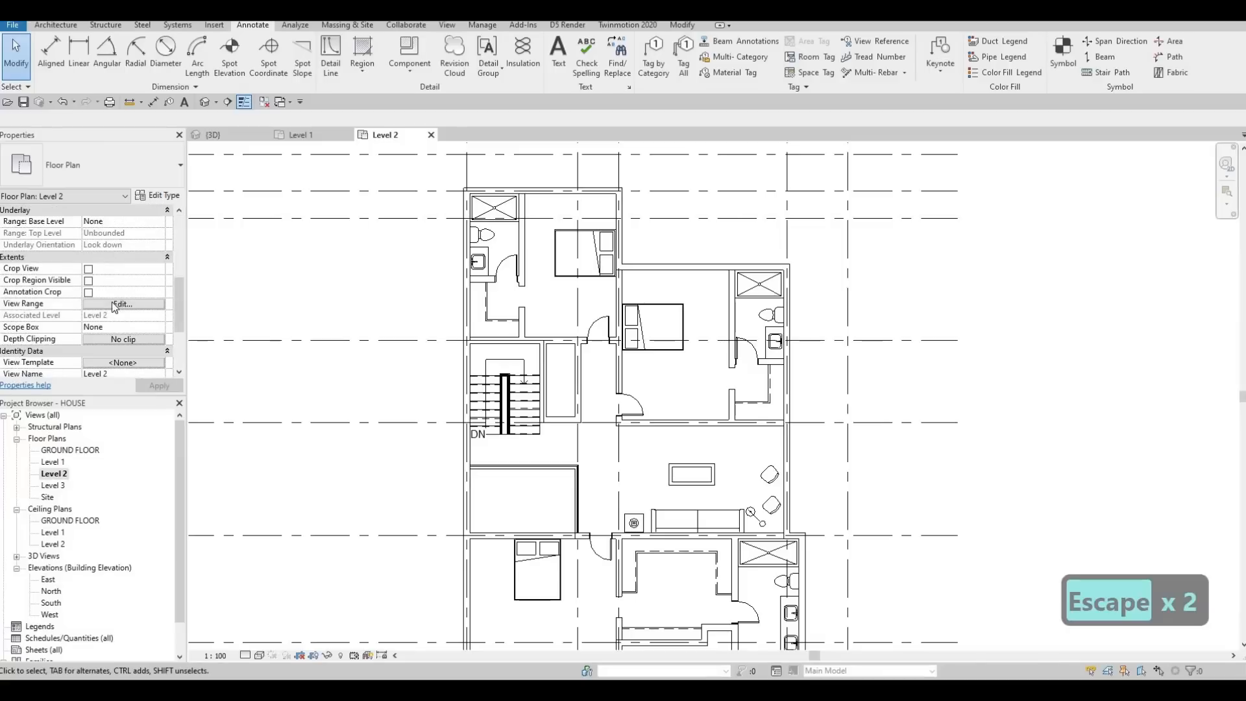
{"action": "scroll", "coordinate": [127, 316], "scroll_direction": "down", "scroll_amount": 2}
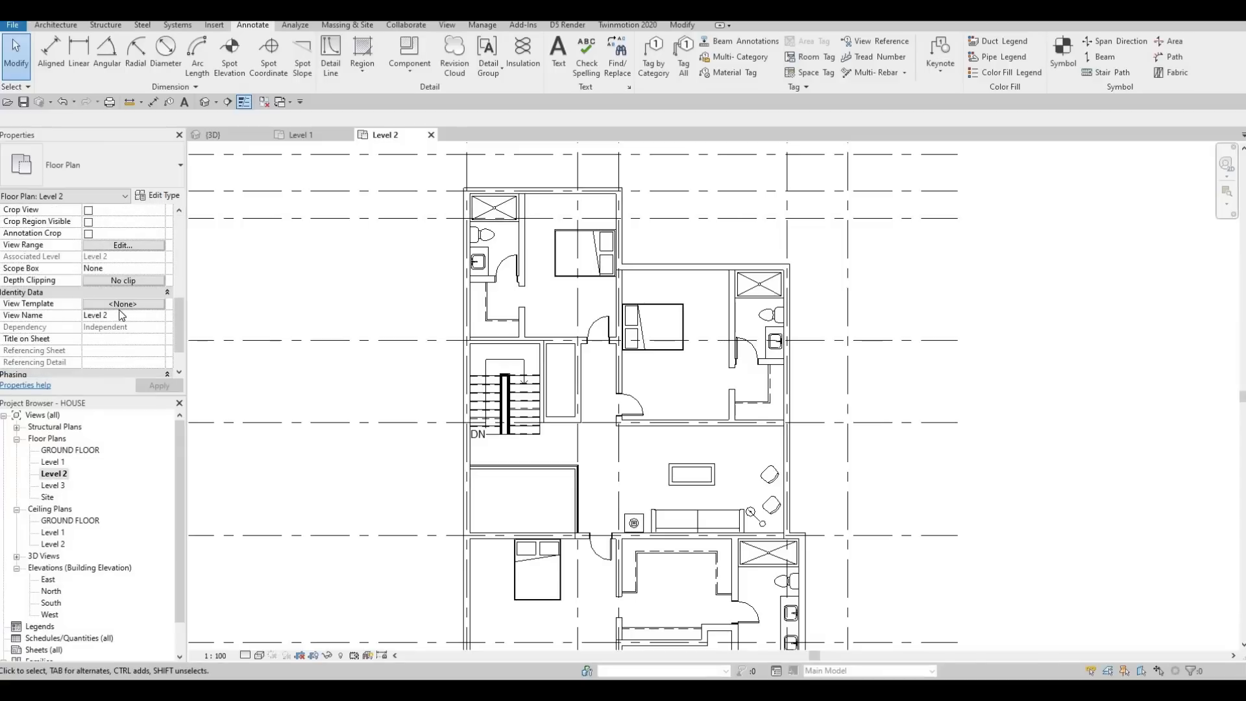
{"action": "key", "text": "Escape"}
{"action": "scroll", "coordinate": [119, 309], "scroll_direction": "up", "scroll_amount": 5}
{"action": "scroll", "coordinate": [119, 309], "scroll_direction": "up", "scroll_amount": 3}
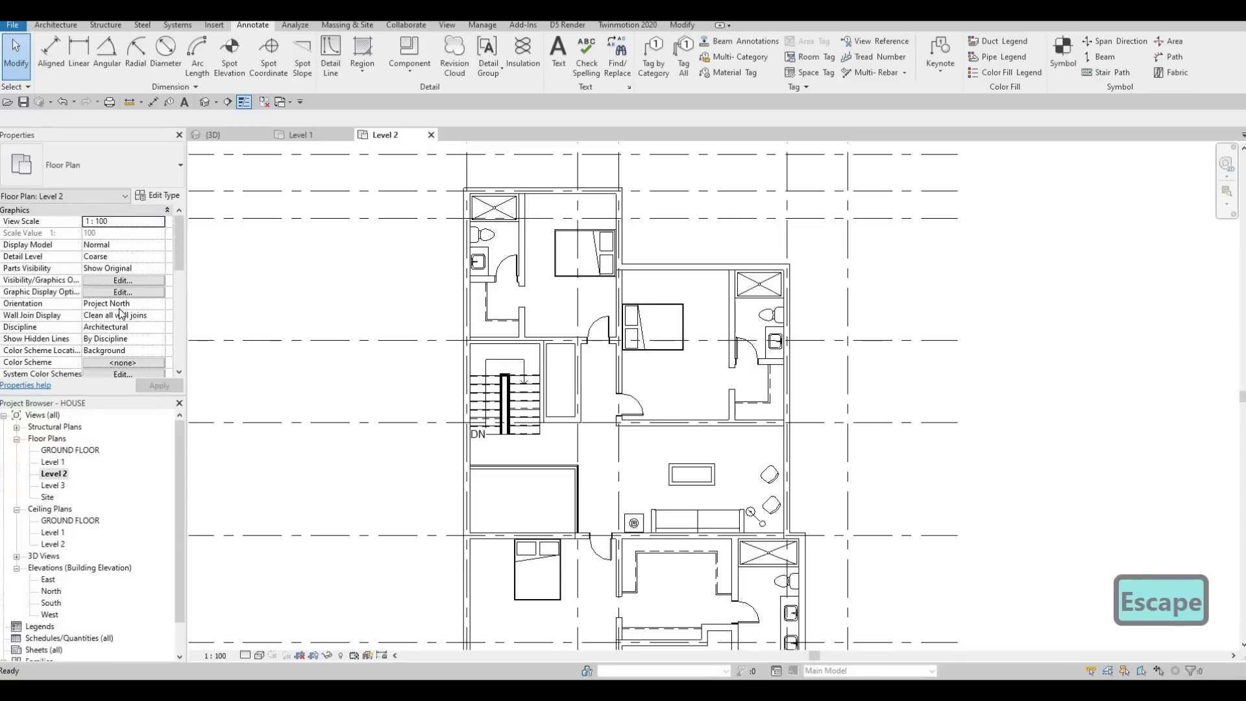
{"action": "scroll", "coordinate": [119, 312], "scroll_direction": "down", "scroll_amount": 5}
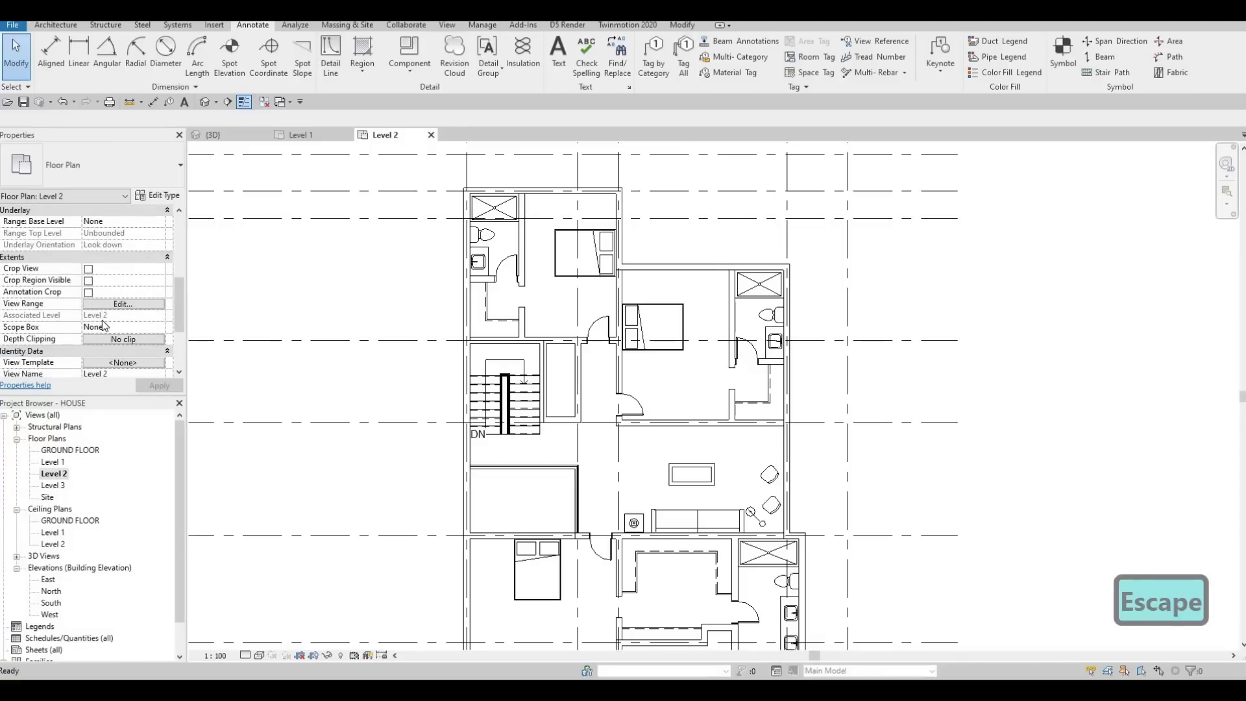
{"action": "scroll", "coordinate": [103, 321], "scroll_direction": "down", "scroll_amount": 2}
{"action": "key", "text": "Escape"}
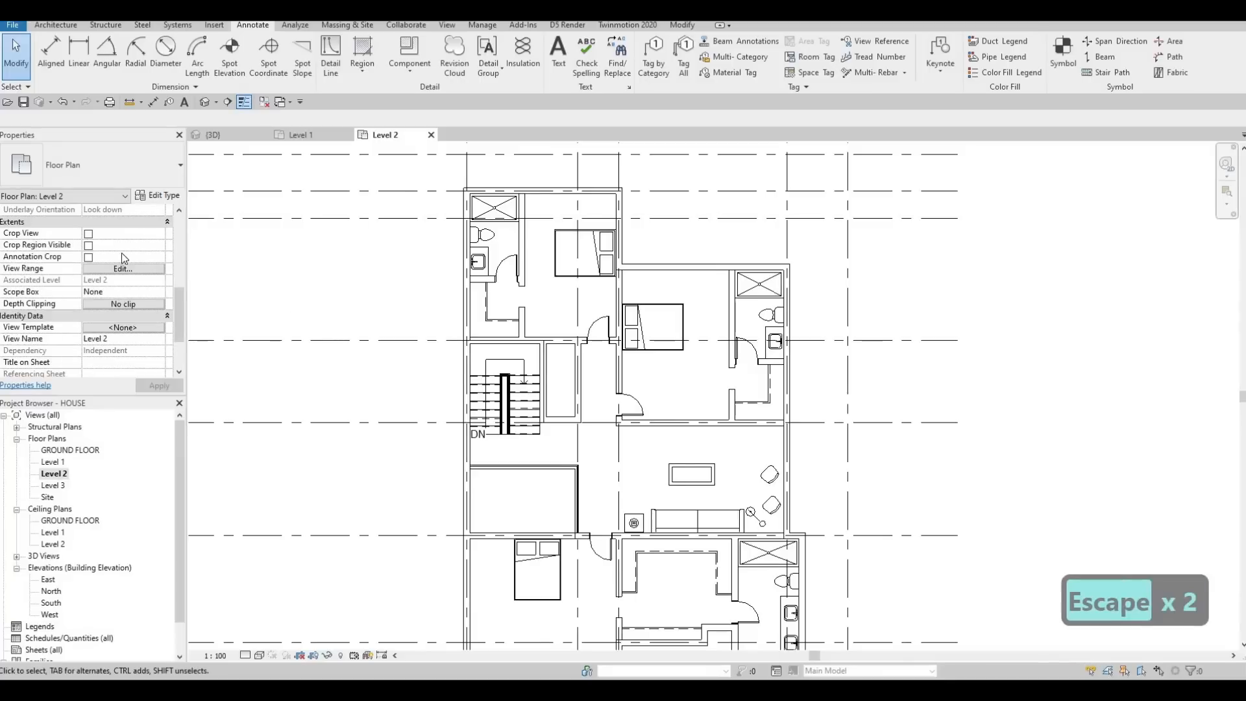
{"action": "scroll", "coordinate": [115, 257], "scroll_direction": "down", "scroll_amount": 1}
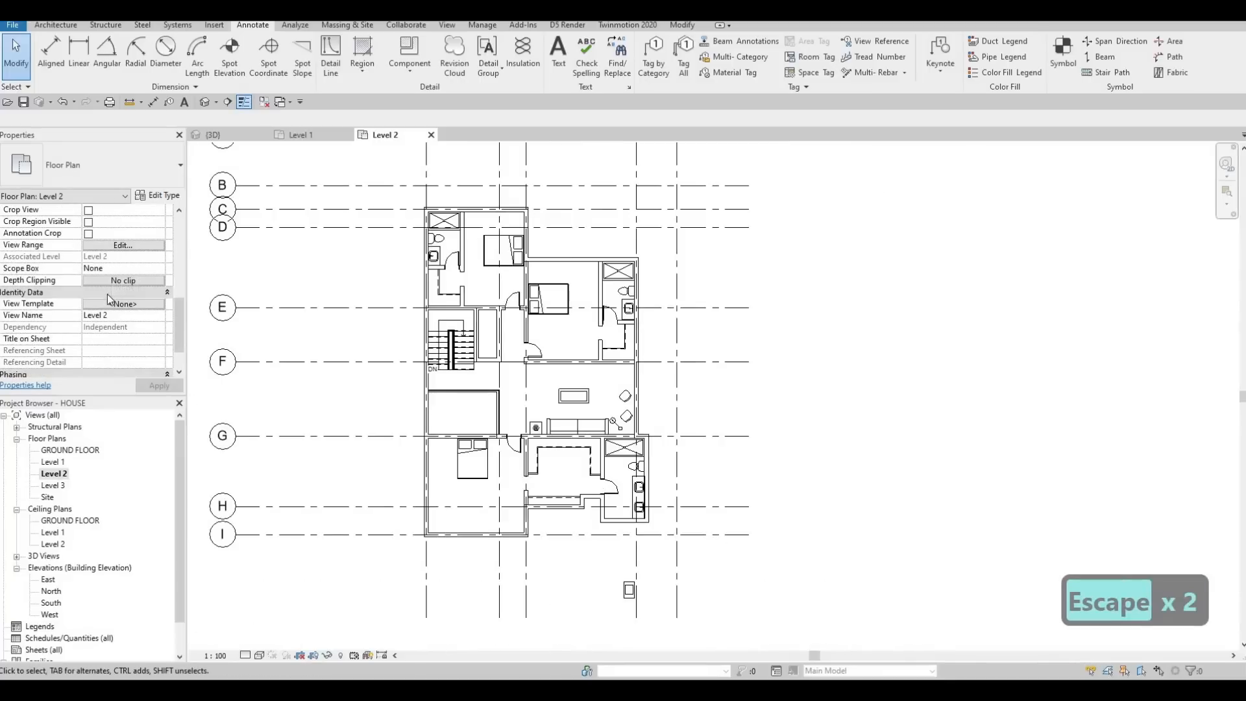
{"action": "scroll", "coordinate": [108, 299], "scroll_direction": "up", "scroll_amount": 3}
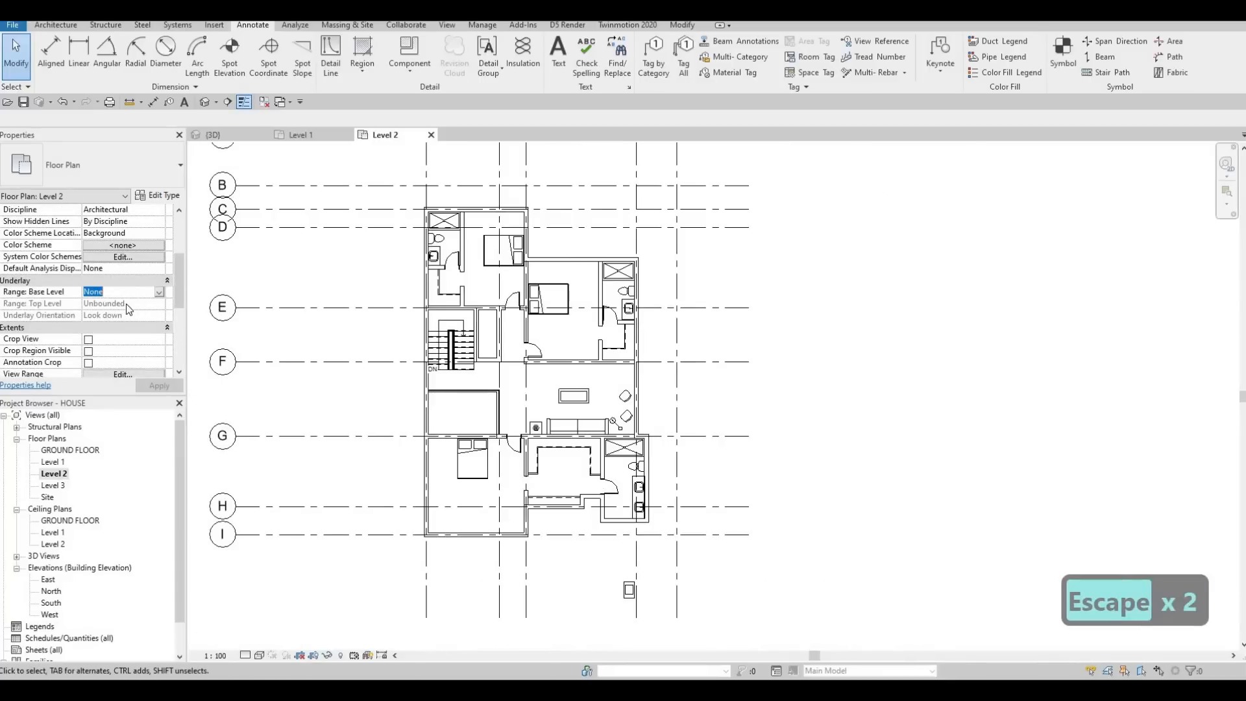
{"action": "left_click", "coordinate": [95, 323]}
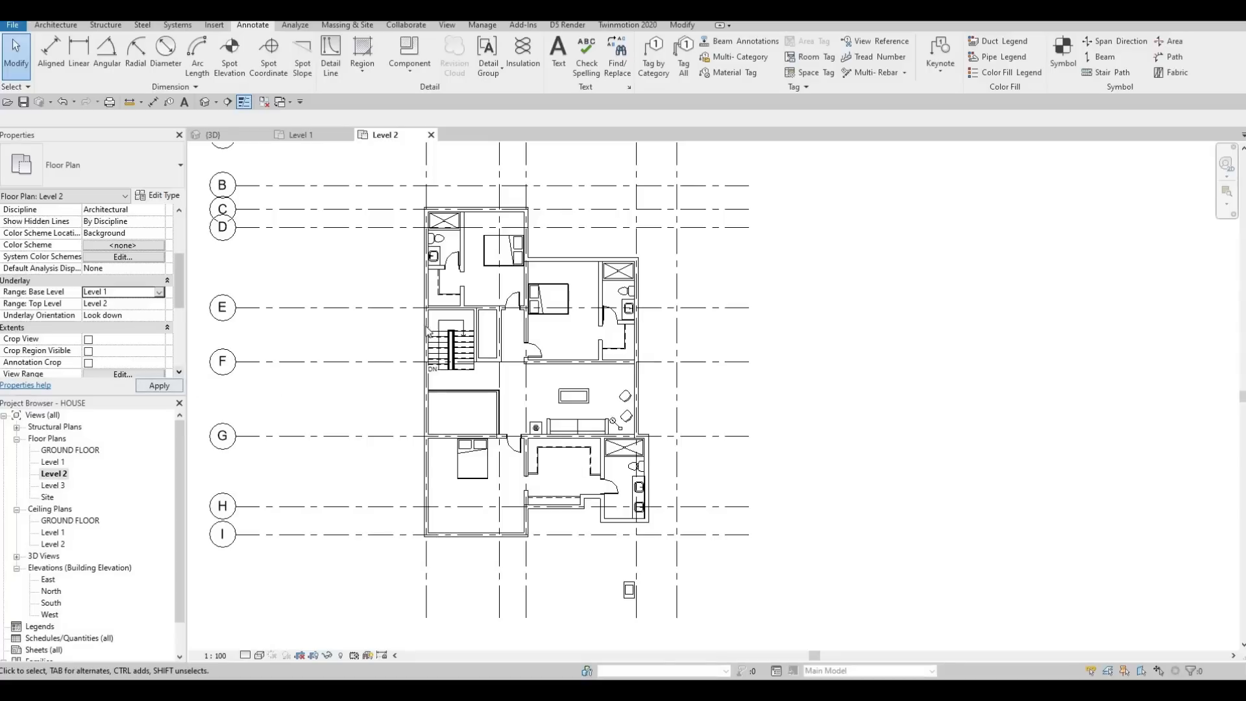
{"action": "key", "text": "Escape"}
{"action": "scroll", "coordinate": [450, 247], "scroll_direction": "up", "scroll_amount": 5}
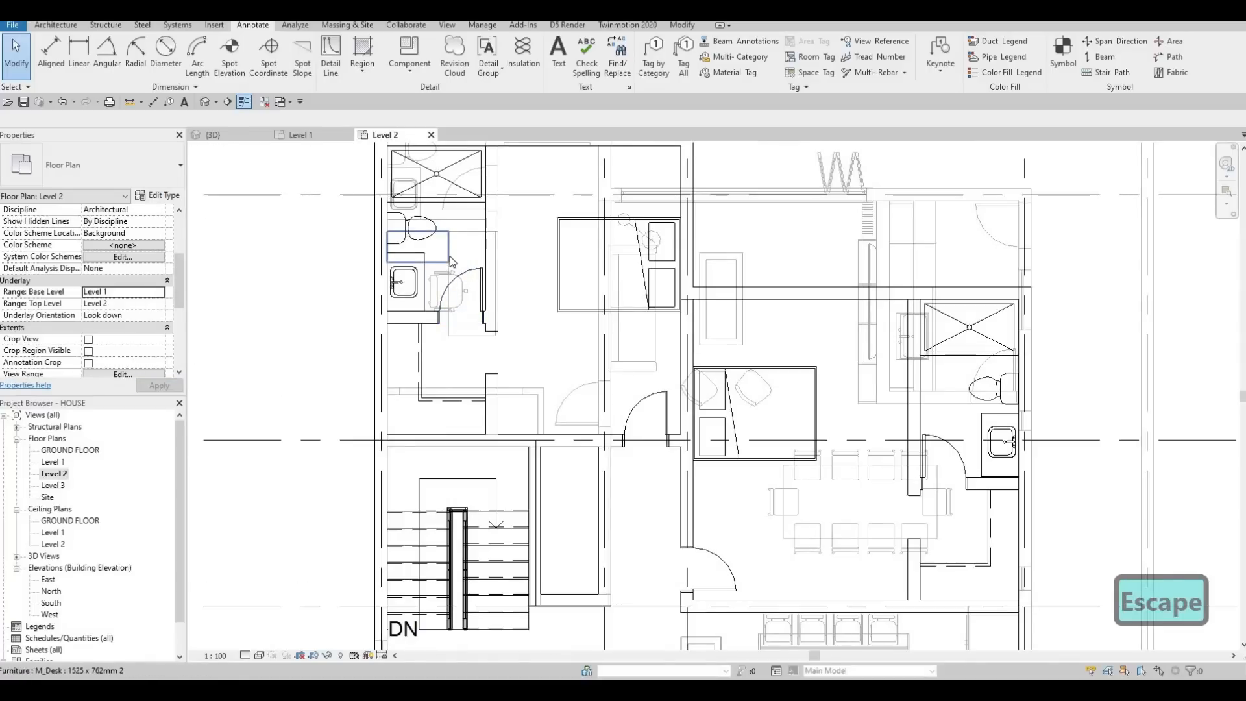
{"action": "scroll", "coordinate": [449, 263], "scroll_direction": "up", "scroll_amount": 2}
{"action": "key", "text": "c"}
{"action": "key", "text": "s"}
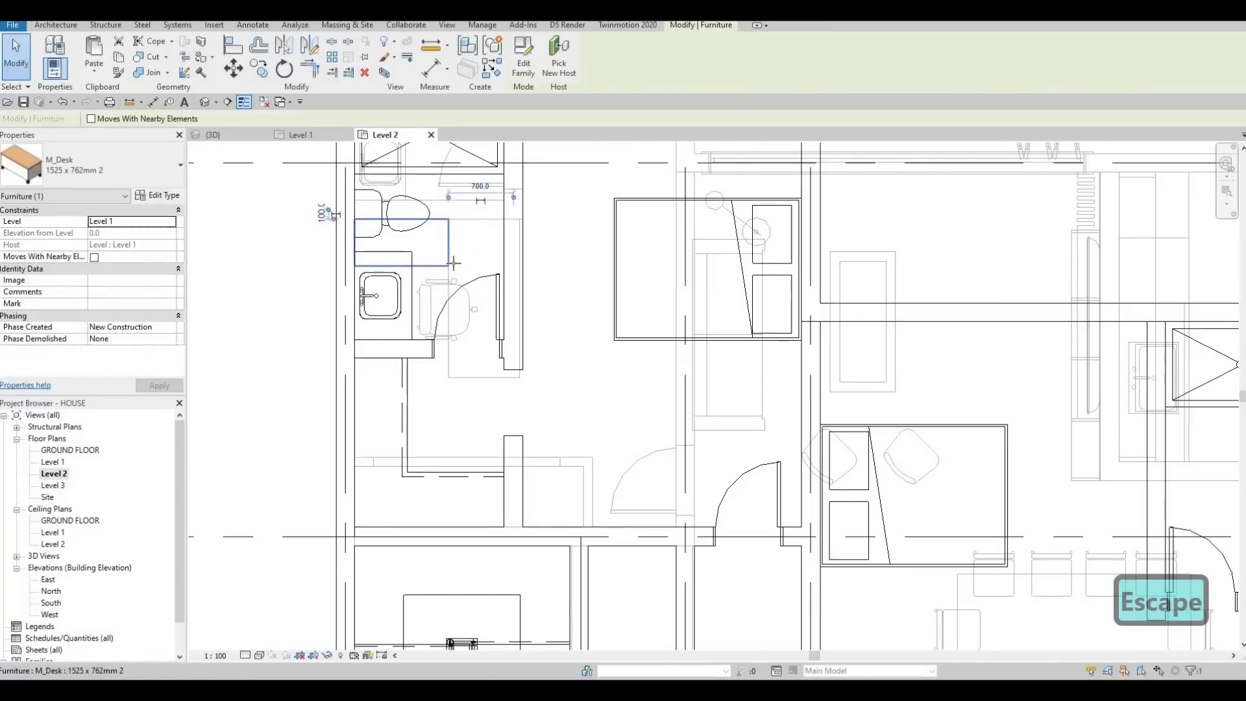
{"action": "scroll", "coordinate": [511, 312], "scroll_direction": "down", "scroll_amount": 2}
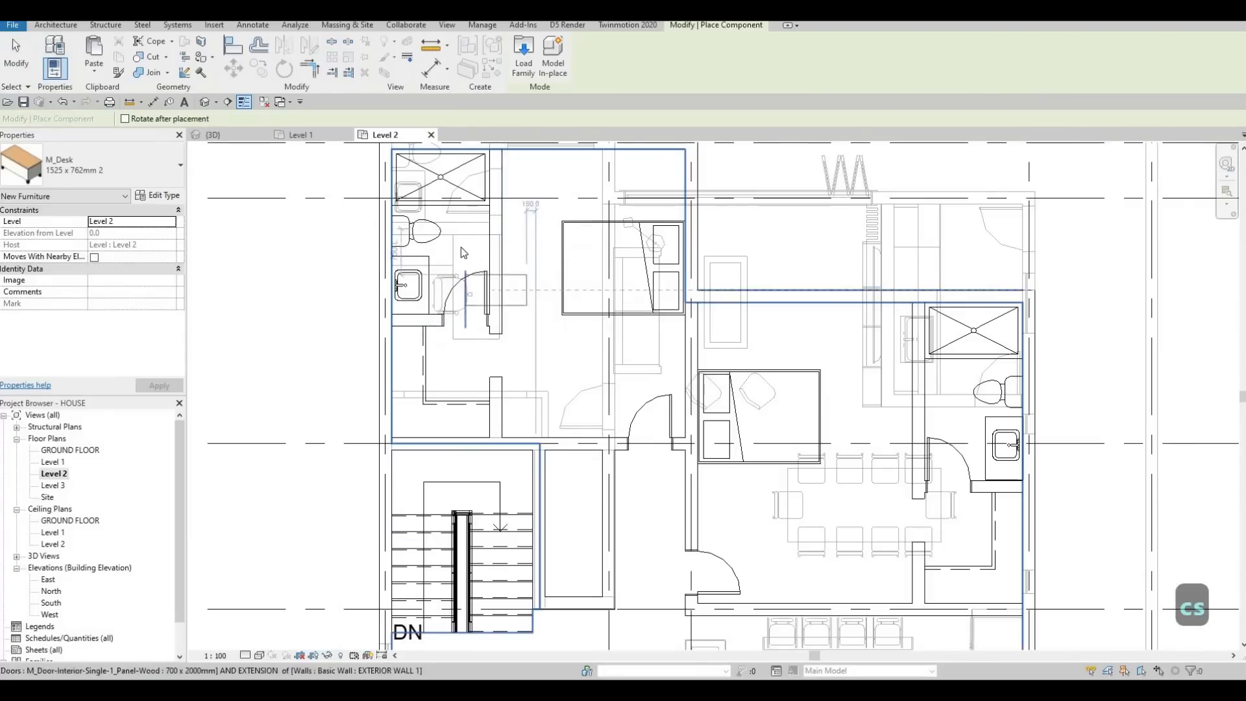
{"action": "key", "text": "Escape"}
{"action": "key", "text": "Escape"}
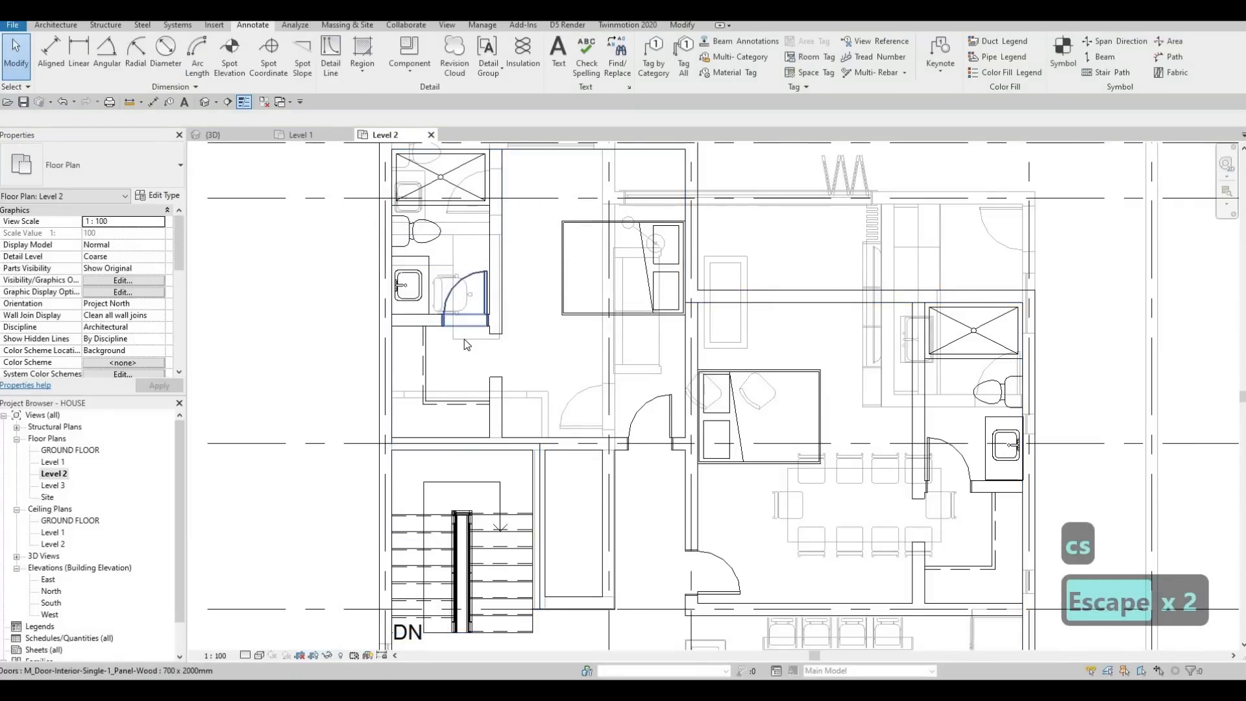
Step: Place a 1525 x 762 mm M_Desk matching the underlay's desk against the northwest bedroom's south wall
{"action": "left_click", "coordinate": [495, 350]}
{"action": "key", "text": "c"}
{"action": "key", "text": "s"}
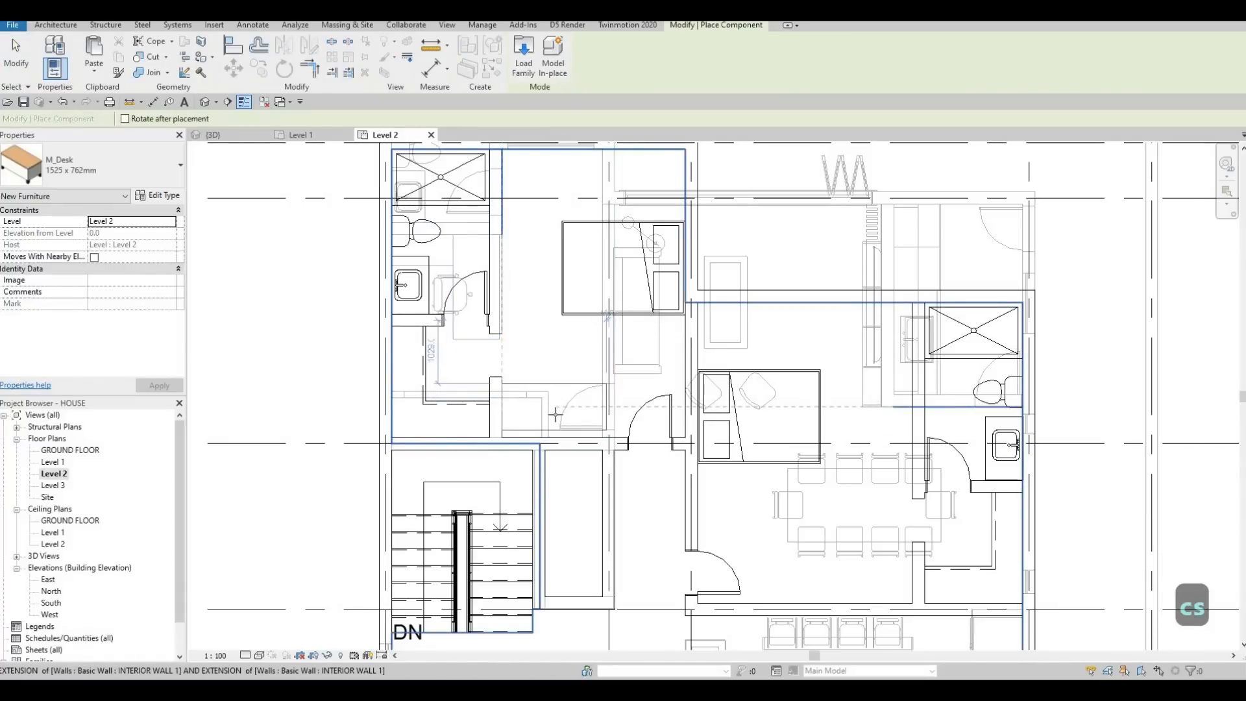
{"action": "key", "text": "Escape"}
{"action": "key", "text": "Escape"}
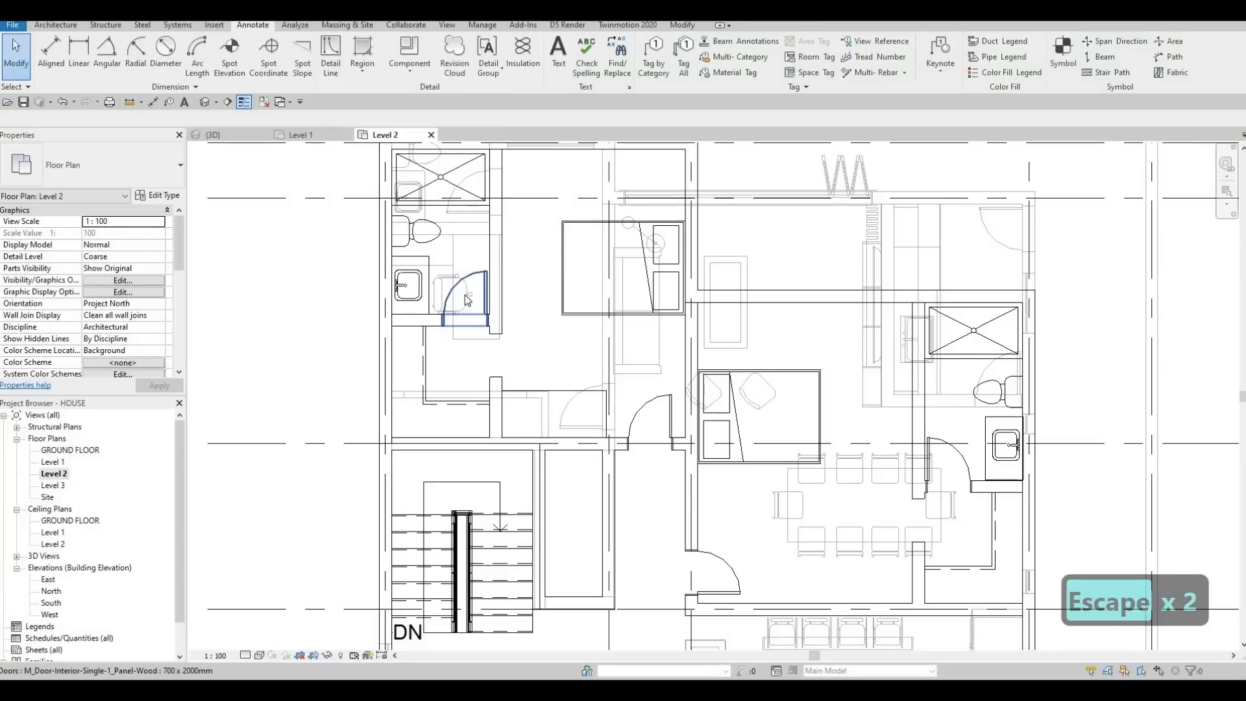
Step: Place an M_Chair-Executive matching the underlay's chair, rotated to face the northwest bedroom's desk from its north side
{"action": "key", "text": "Escape"}
{"action": "key", "text": "Tab"}
{"action": "key", "text": "c"}
{"action": "key", "text": "s"}
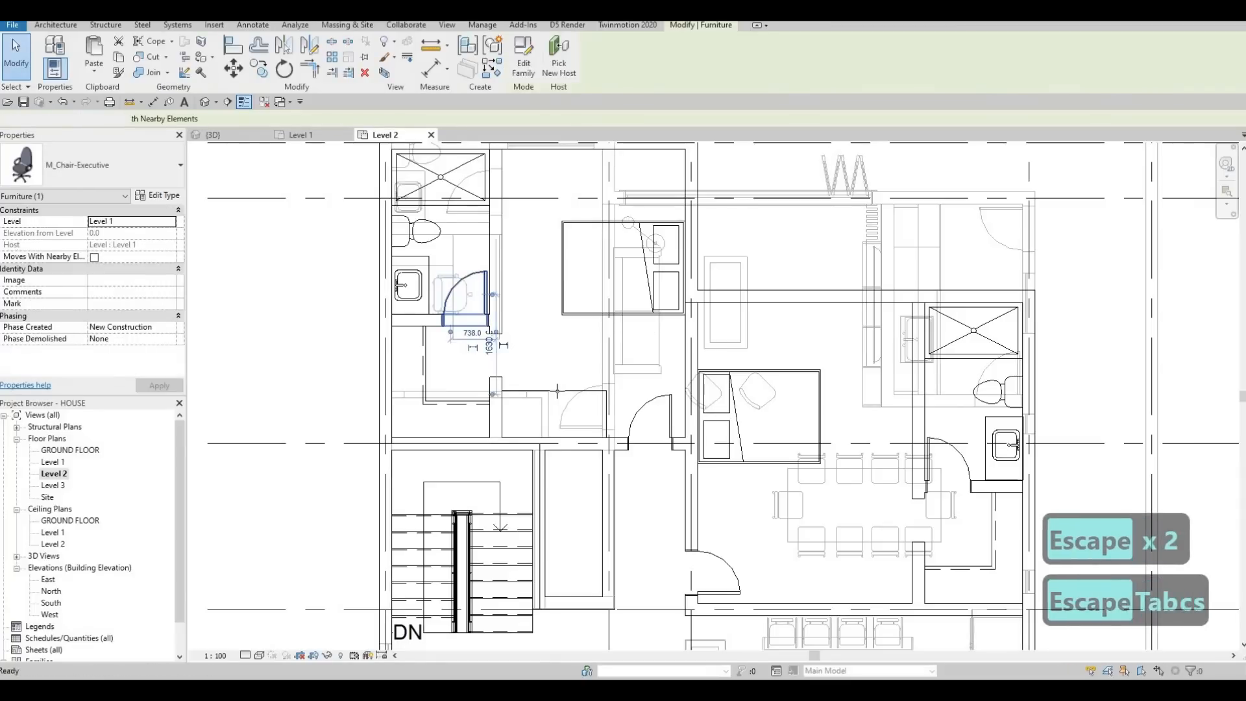
{"action": "scroll", "coordinate": [520, 344], "scroll_direction": "up", "scroll_amount": 2}
{"action": "key", "text": "space"}
{"action": "key", "text": "space"}
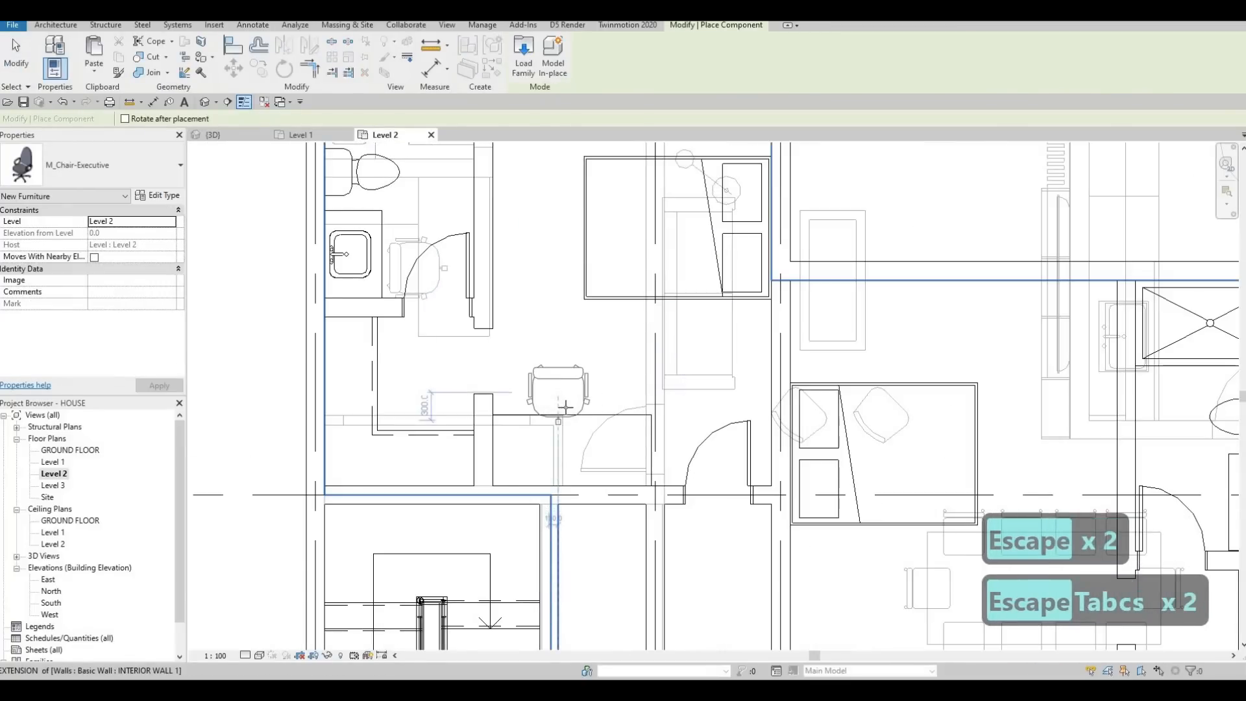
{"action": "left_click", "coordinate": [565, 406]}
{"action": "key", "text": "Escape"}
{"action": "key", "text": "Escape"}
{"action": "scroll", "coordinate": [543, 342], "scroll_direction": "down", "scroll_amount": 2}
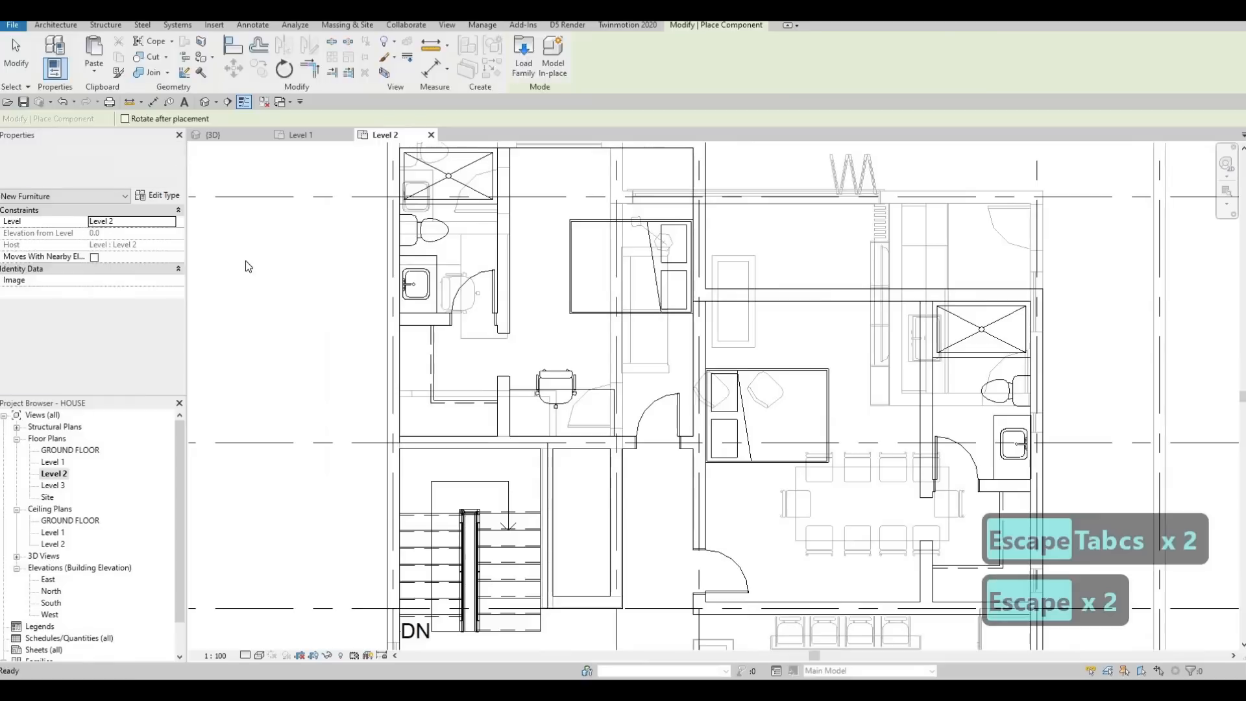
{"action": "scroll", "coordinate": [272, 305], "scroll_direction": "down", "scroll_amount": 2}
{"action": "key", "text": "Escape"}
Step: Turn off the Level 2 plan's underlay by setting its base level to None
{"action": "scroll", "coordinate": [123, 291], "scroll_direction": "down", "scroll_amount": 3}
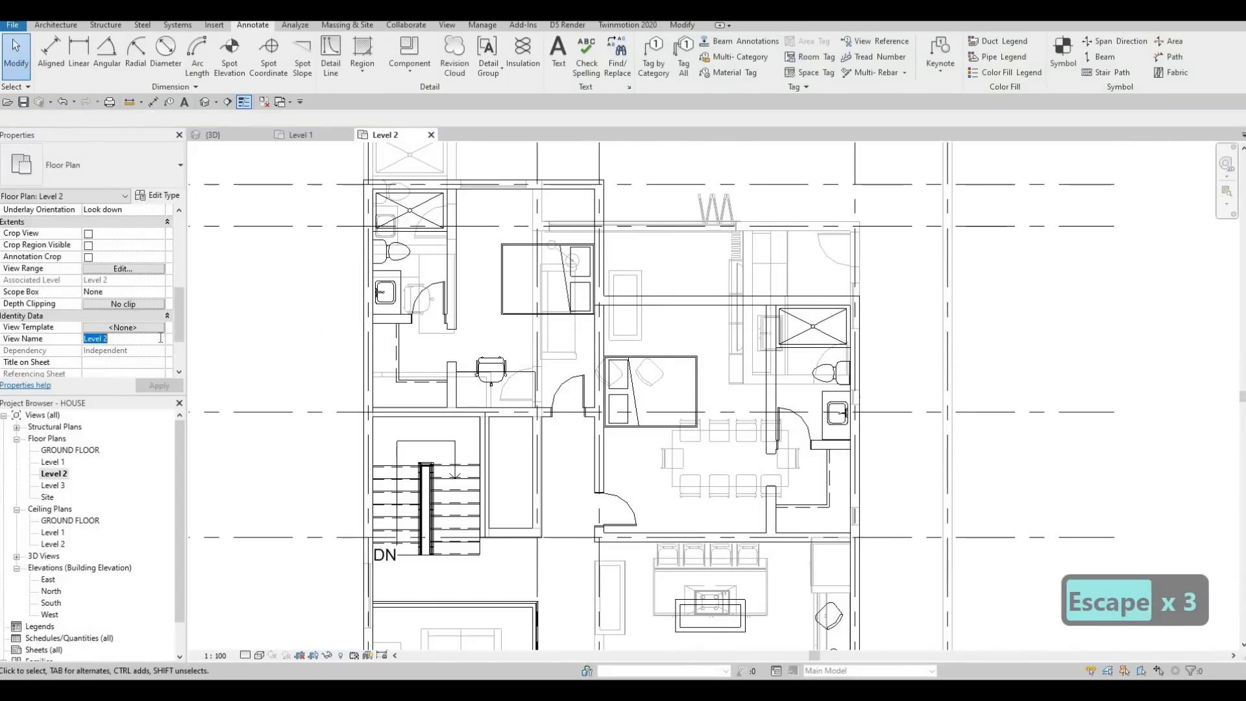
{"action": "scroll", "coordinate": [143, 328], "scroll_direction": "down", "scroll_amount": 2}
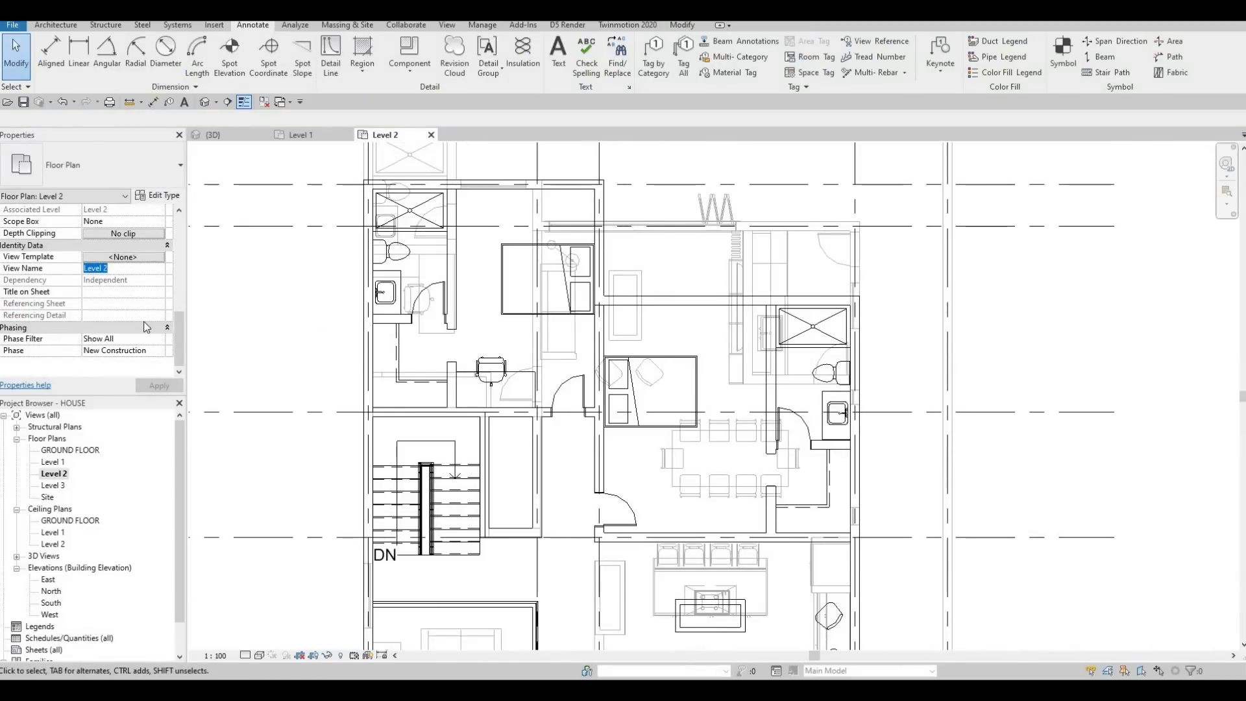
{"action": "scroll", "coordinate": [143, 312], "scroll_direction": "up", "scroll_amount": 5}
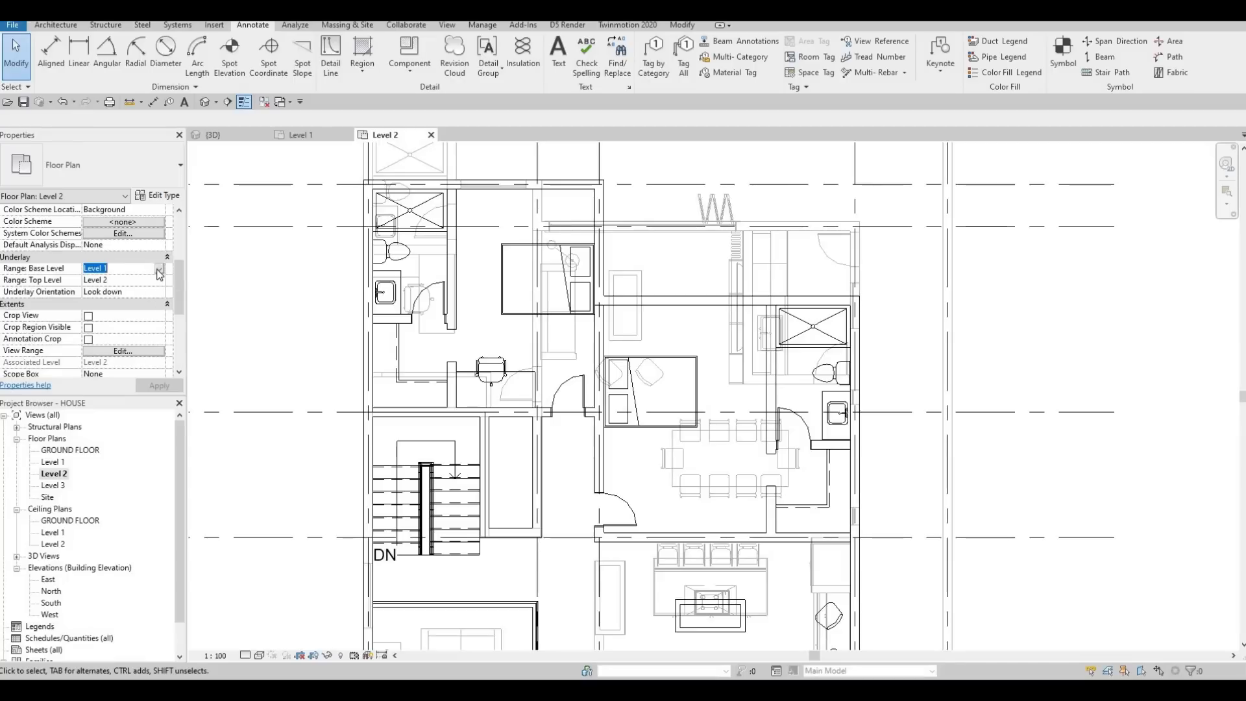
{"action": "left_click", "coordinate": [159, 268]}
{"action": "left_click", "coordinate": [104, 280]}
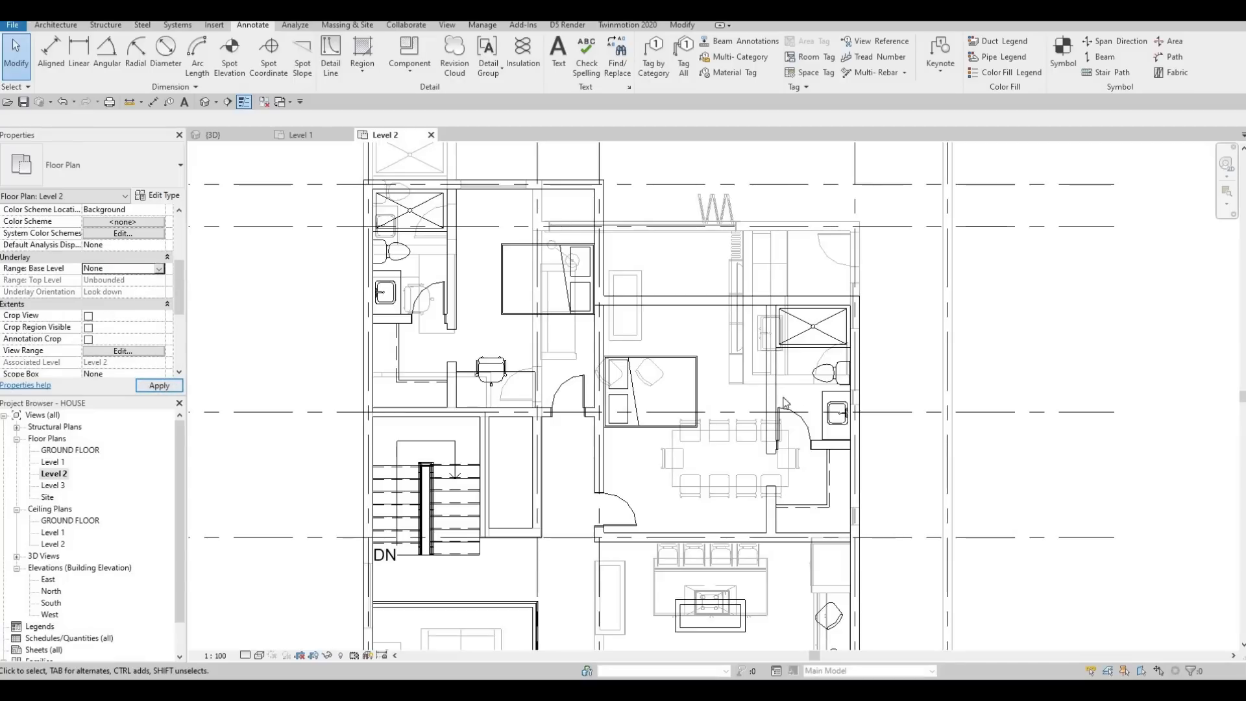
{"action": "key", "text": "Escape"}
{"action": "key", "text": "Escape"}
{"action": "middle_click_drag", "start_coordinate": [610, 390], "coordinate": [563, 348]}
{"action": "scroll", "coordinate": [468, 347], "scroll_direction": "up", "scroll_amount": 1}
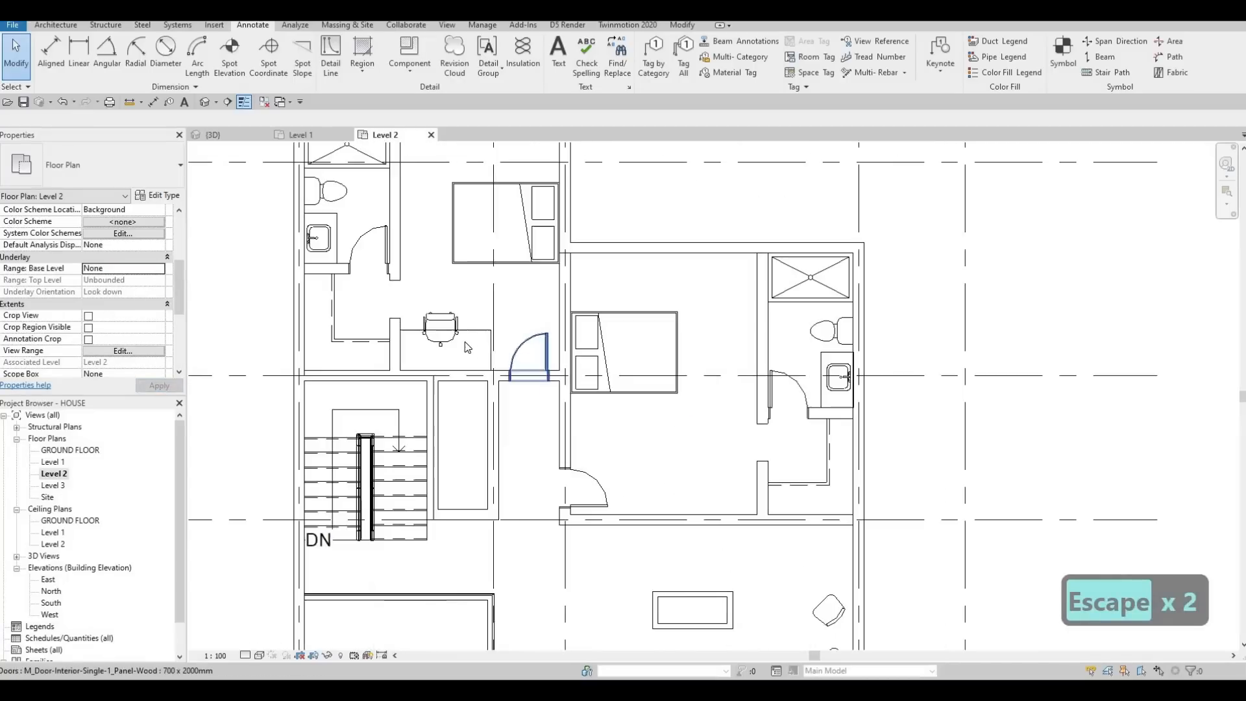
{"action": "scroll", "coordinate": [467, 347], "scroll_direction": "up", "scroll_amount": 1}
{"action": "scroll", "coordinate": [535, 322], "scroll_direction": "down", "scroll_amount": 3}
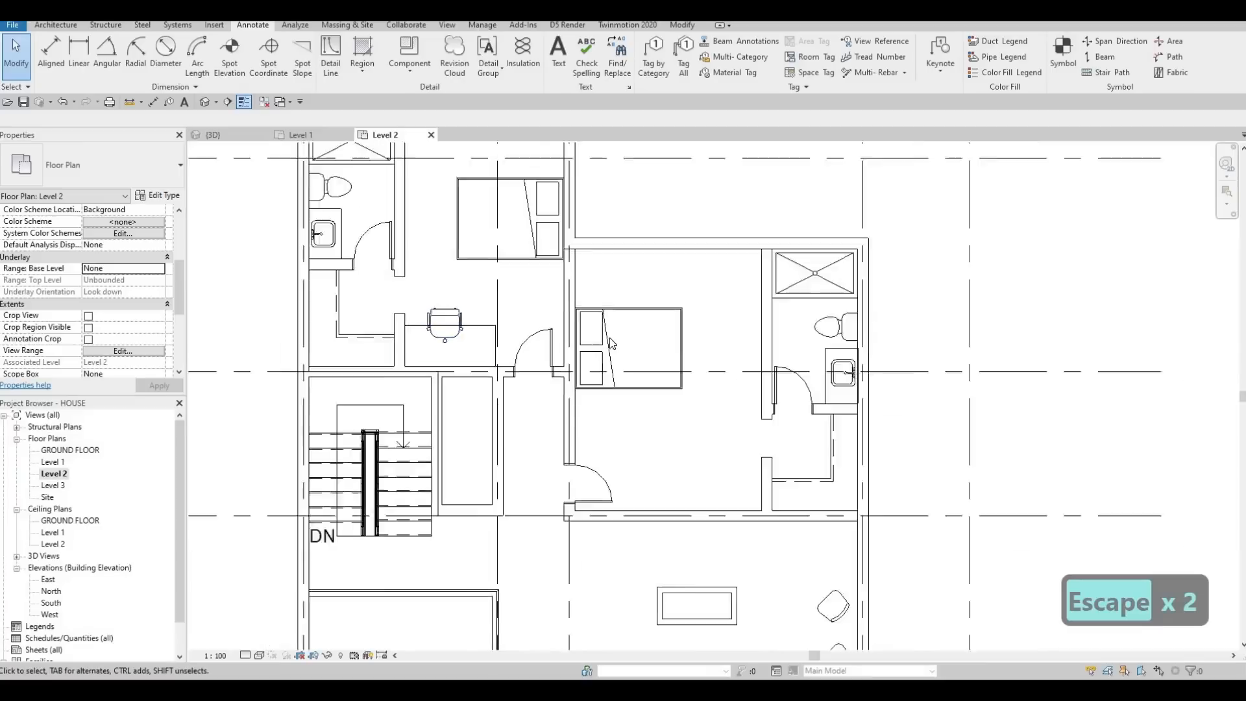
{"action": "key", "text": "Escape"}
Step: Place 0610 x 0610 x 0762 mm night stands matching the living area's table on both sides of the southwest bedroom's bed
{"action": "scroll", "coordinate": [580, 448], "scroll_direction": "down", "scroll_amount": 2}
{"action": "key", "text": "Escape"}
{"action": "key", "text": "Escape"}
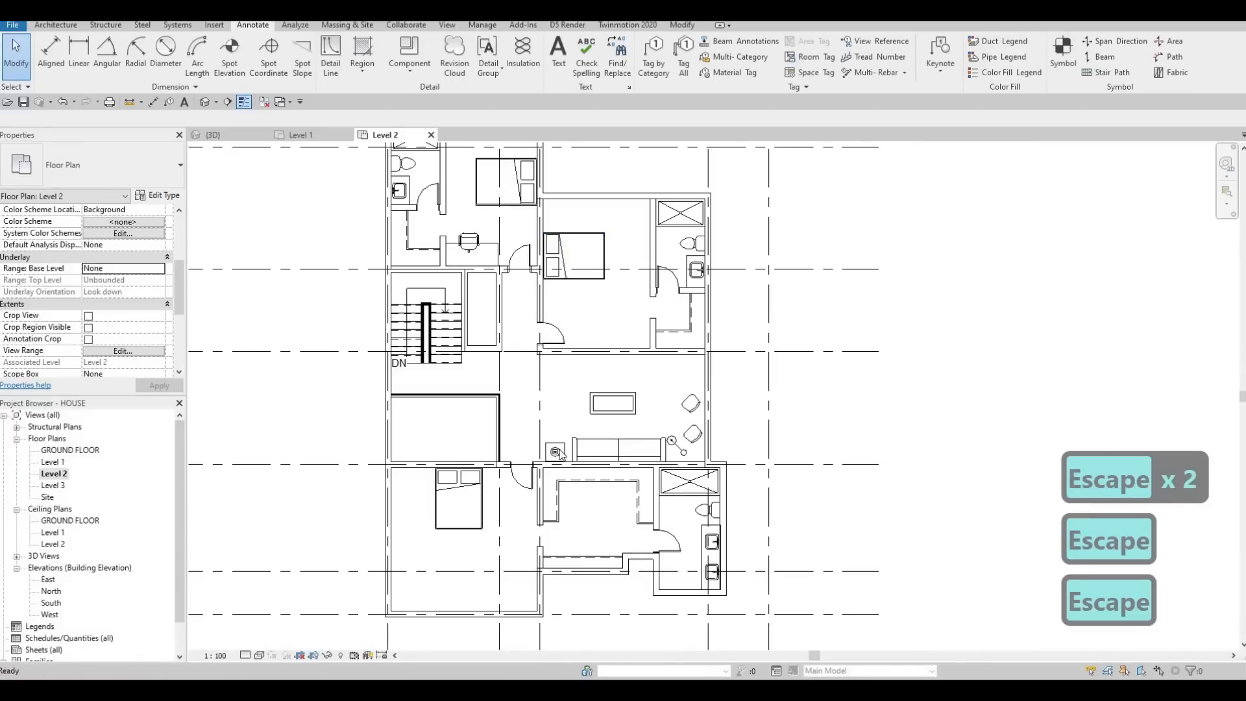
{"action": "left_click", "coordinate": [556, 451]}
{"action": "key", "text": "c"}
{"action": "key", "text": "s"}
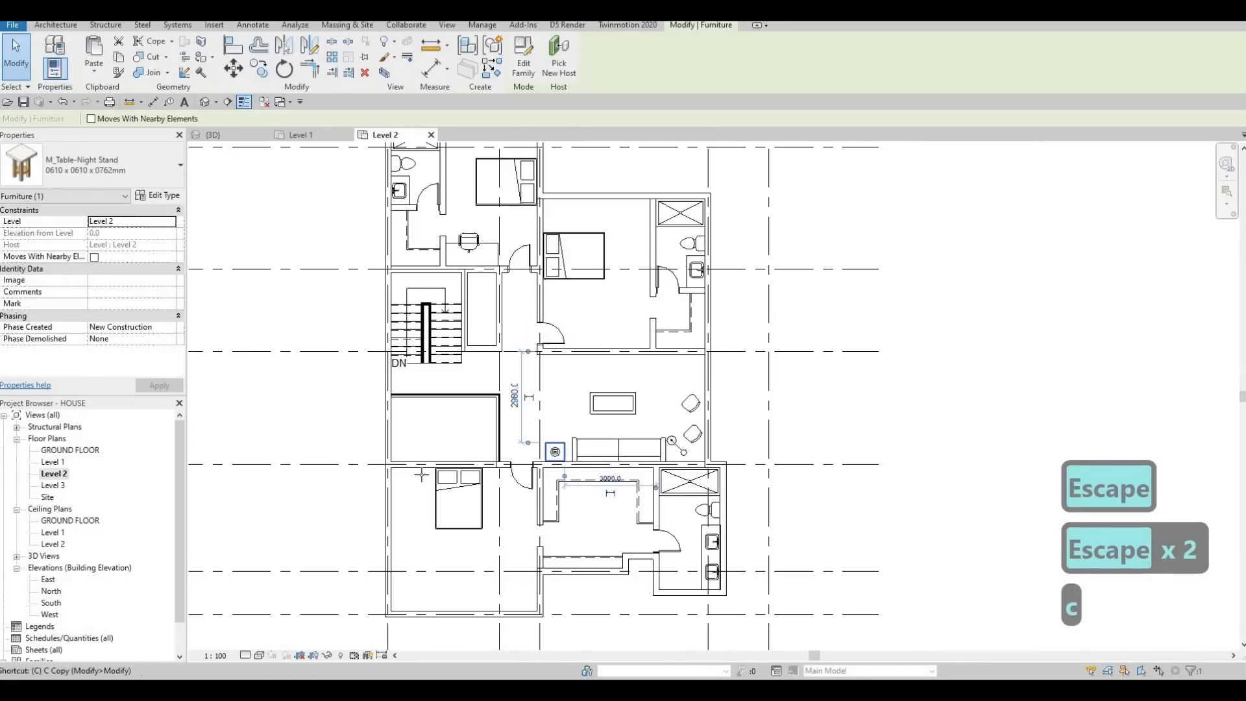
{"action": "scroll", "coordinate": [446, 474], "scroll_direction": "up", "scroll_amount": 5}
{"action": "scroll", "coordinate": [428, 473], "scroll_direction": "up", "scroll_amount": 1}
{"action": "left_click", "coordinate": [446, 473]}
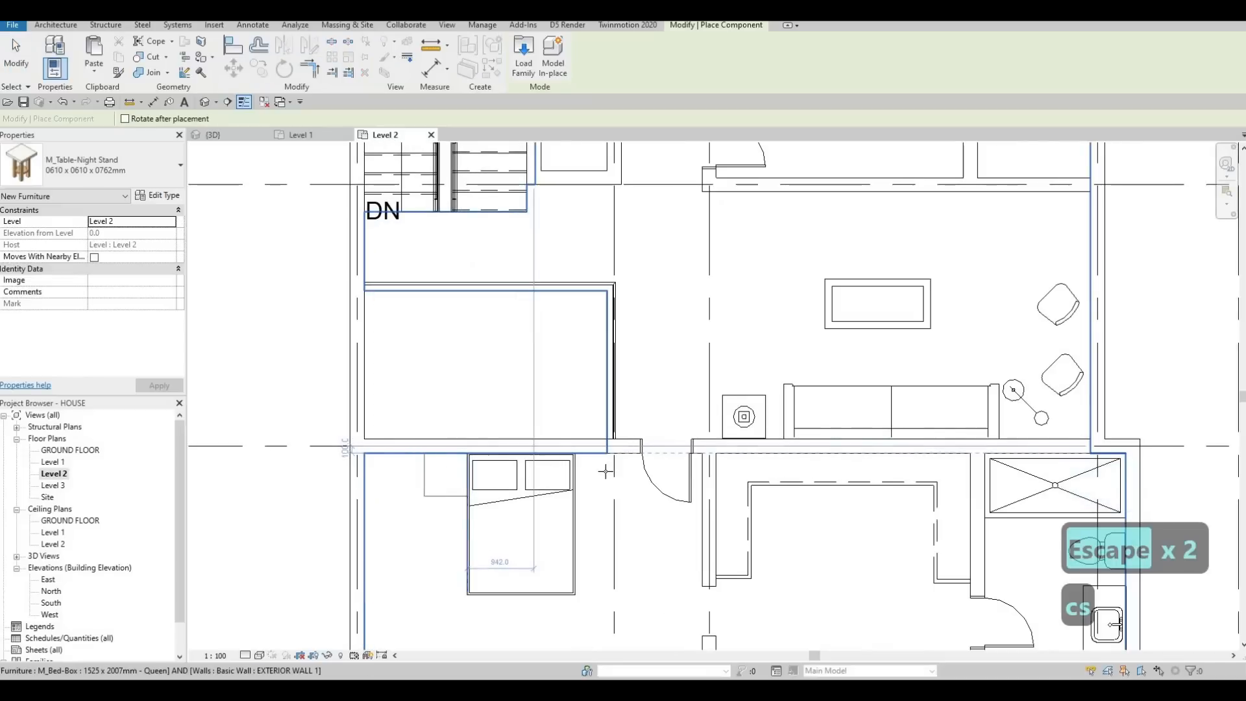
{"action": "left_click", "coordinate": [600, 473]}
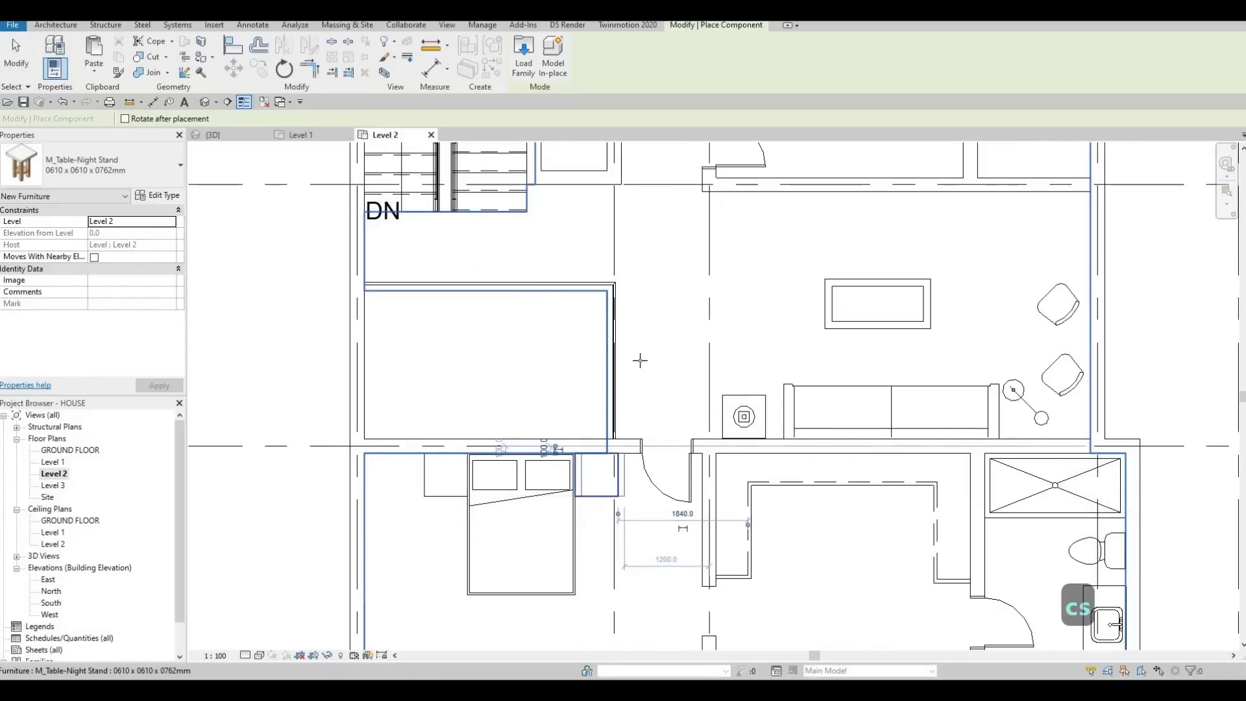
Step: Place 0610 x 0610 x 0762 mm night stands against the east wall on both sides of the northwest bedroom's bed
{"action": "scroll", "coordinate": [577, 428], "scroll_direction": "down", "scroll_amount": 4}
{"action": "middle_click_drag", "start_coordinate": [652, 367], "coordinate": [609, 540]}
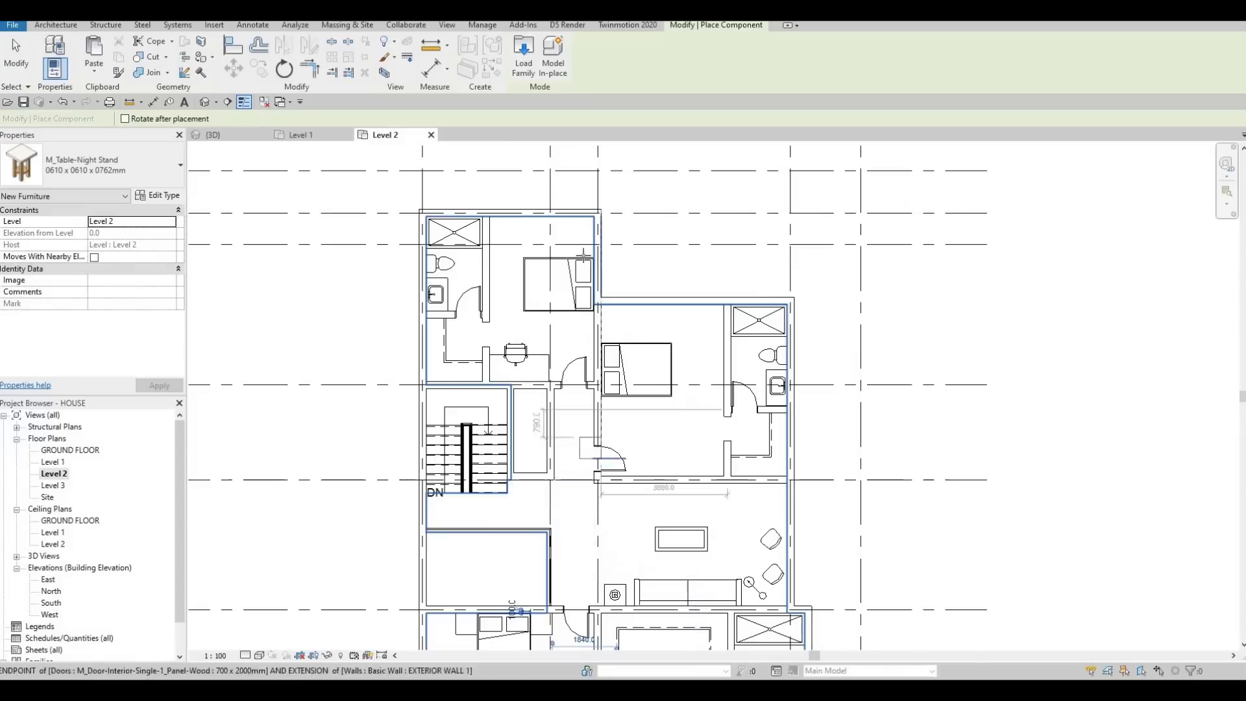
{"action": "scroll", "coordinate": [592, 243], "scroll_direction": "up", "scroll_amount": 4}
{"action": "scroll", "coordinate": [578, 246], "scroll_direction": "up", "scroll_amount": 1}
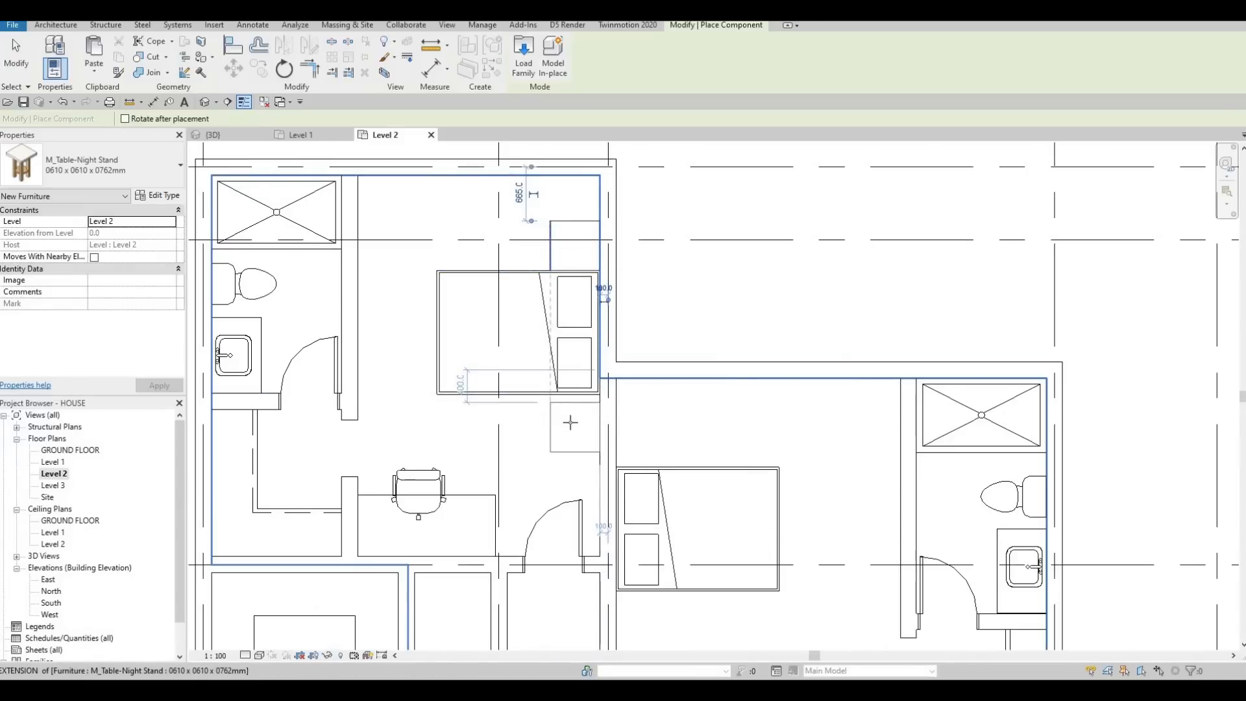
{"action": "scroll", "coordinate": [571, 425], "scroll_direction": "up", "scroll_amount": 2}
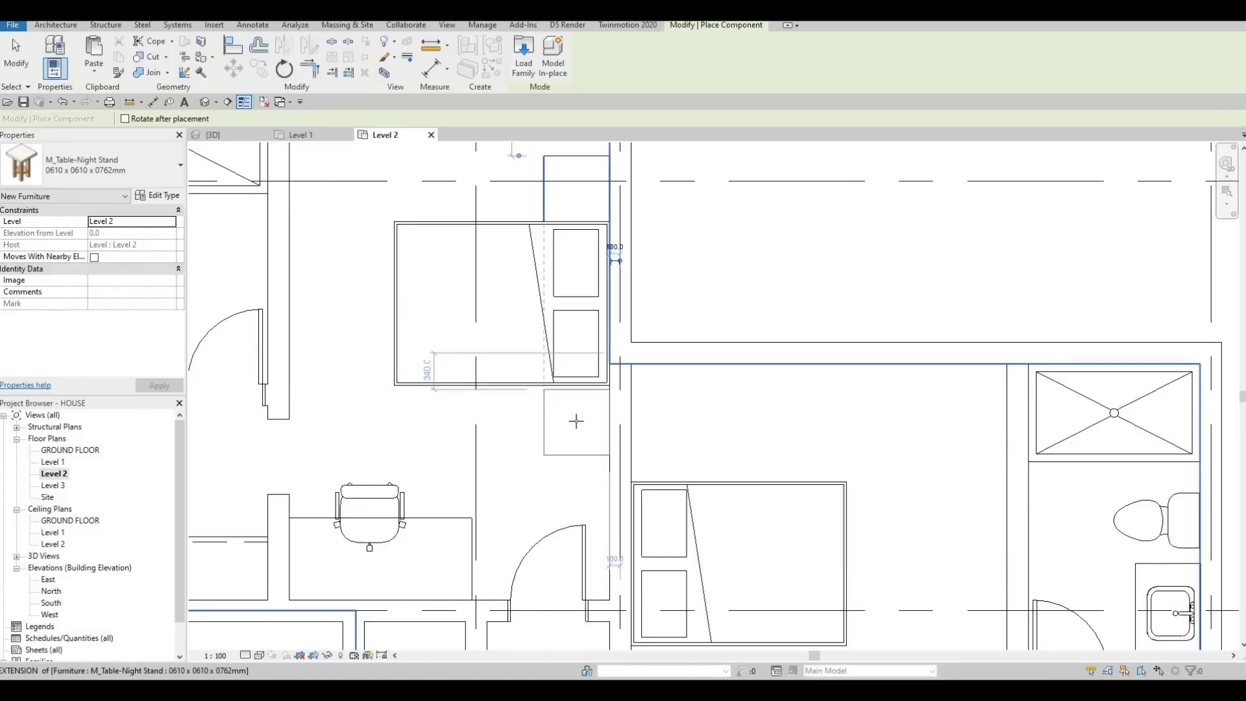
{"action": "scroll", "coordinate": [573, 421], "scroll_direction": "up", "scroll_amount": 2}
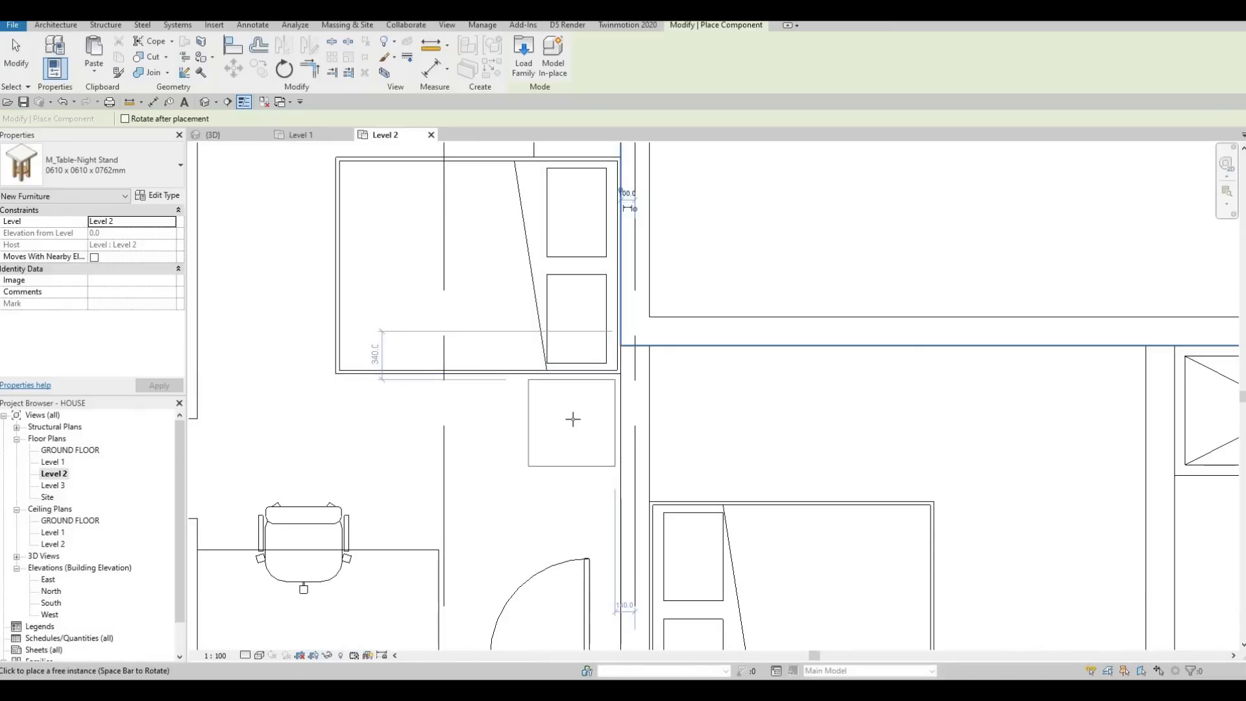
{"action": "scroll", "coordinate": [561, 418], "scroll_direction": "down", "scroll_amount": 3}
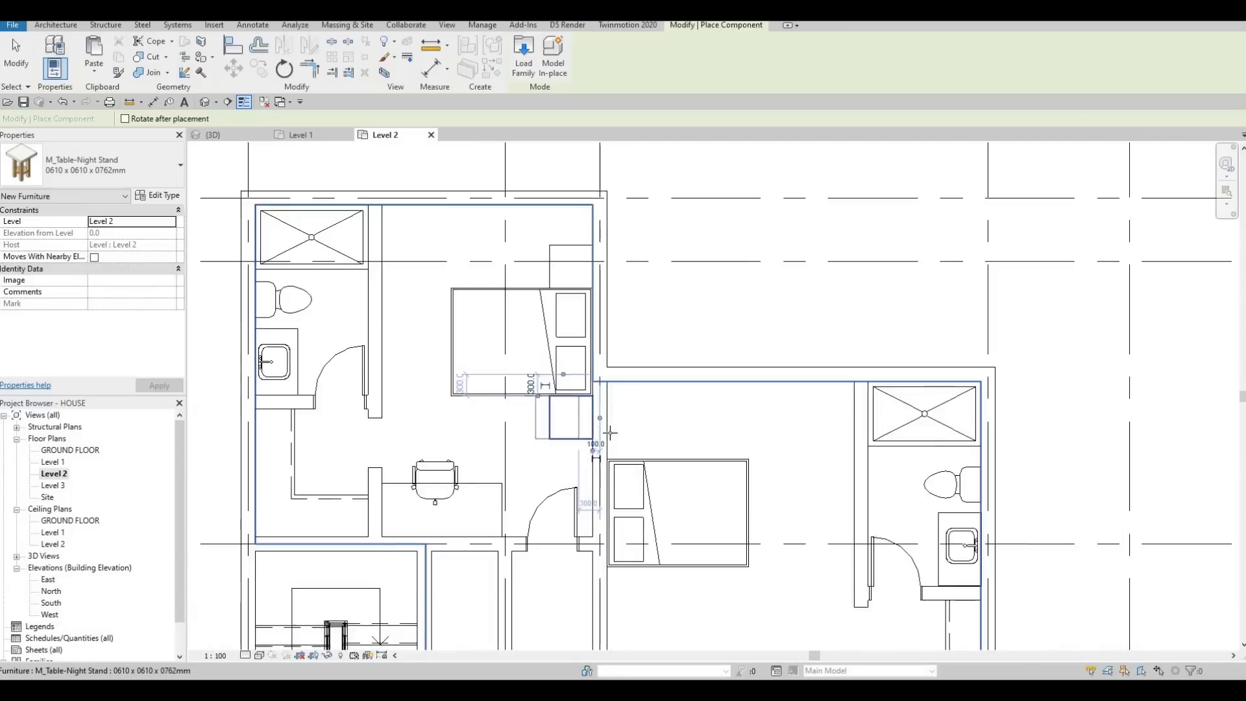
Step: Place 0610 x 0610 x 0762 mm night stands on the north and south sides of the northeast bedroom's bed
{"action": "scroll", "coordinate": [610, 433], "scroll_direction": "up", "scroll_amount": 2}
{"action": "left_click", "coordinate": [610, 428]}
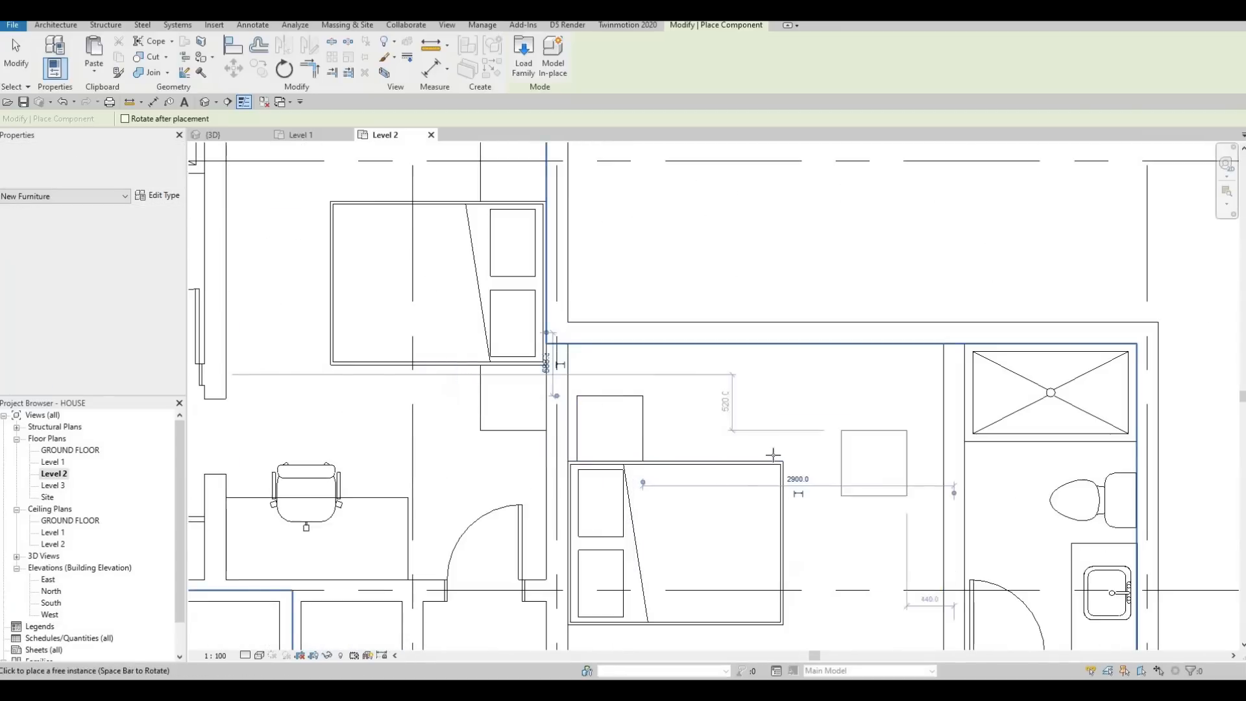
{"action": "middle_click_drag", "start_coordinate": [901, 539], "coordinate": [869, 380]}
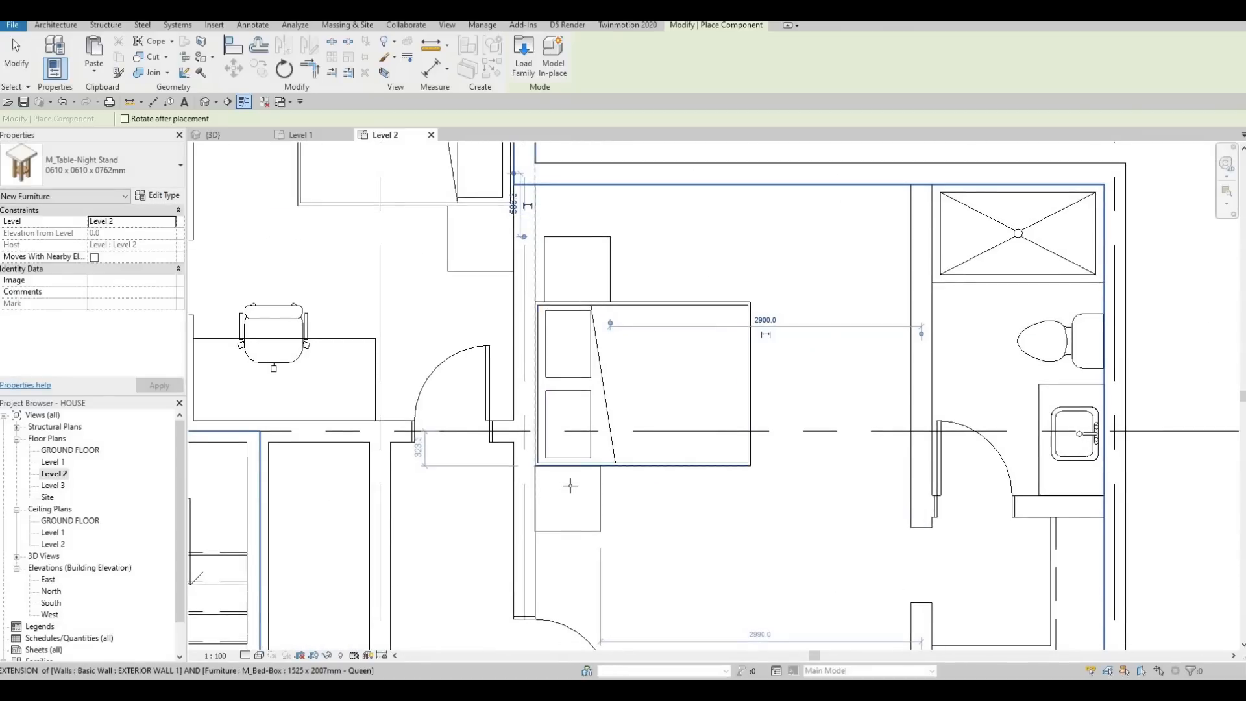
{"action": "left_click", "coordinate": [570, 485]}
{"action": "key", "text": "Escape"}
{"action": "key", "text": "Escape"}
{"action": "key", "text": "Escape"}
{"action": "key", "text": "Escape"}
Step: Place lamps matching the living area's M_Table Lamp - Hemispheric 60W - 120V centred on both night stands in the southwest bedroom
{"action": "scroll", "coordinate": [575, 487], "scroll_direction": "down", "scroll_amount": 4}
{"action": "middle_click_drag", "start_coordinate": [574, 521], "coordinate": [588, 338]}
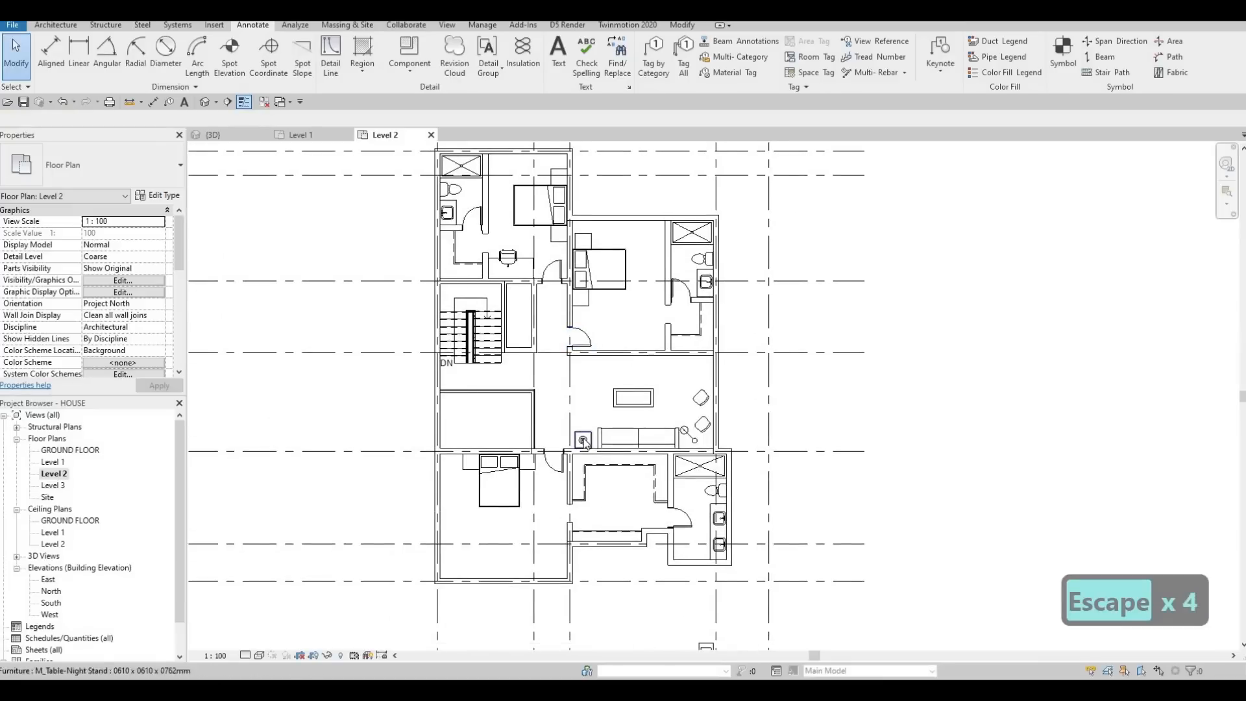
{"action": "left_click", "coordinate": [564, 443]}
{"action": "key", "text": "c"}
{"action": "key", "text": "s"}
{"action": "scroll", "coordinate": [535, 454], "scroll_direction": "up", "scroll_amount": 4}
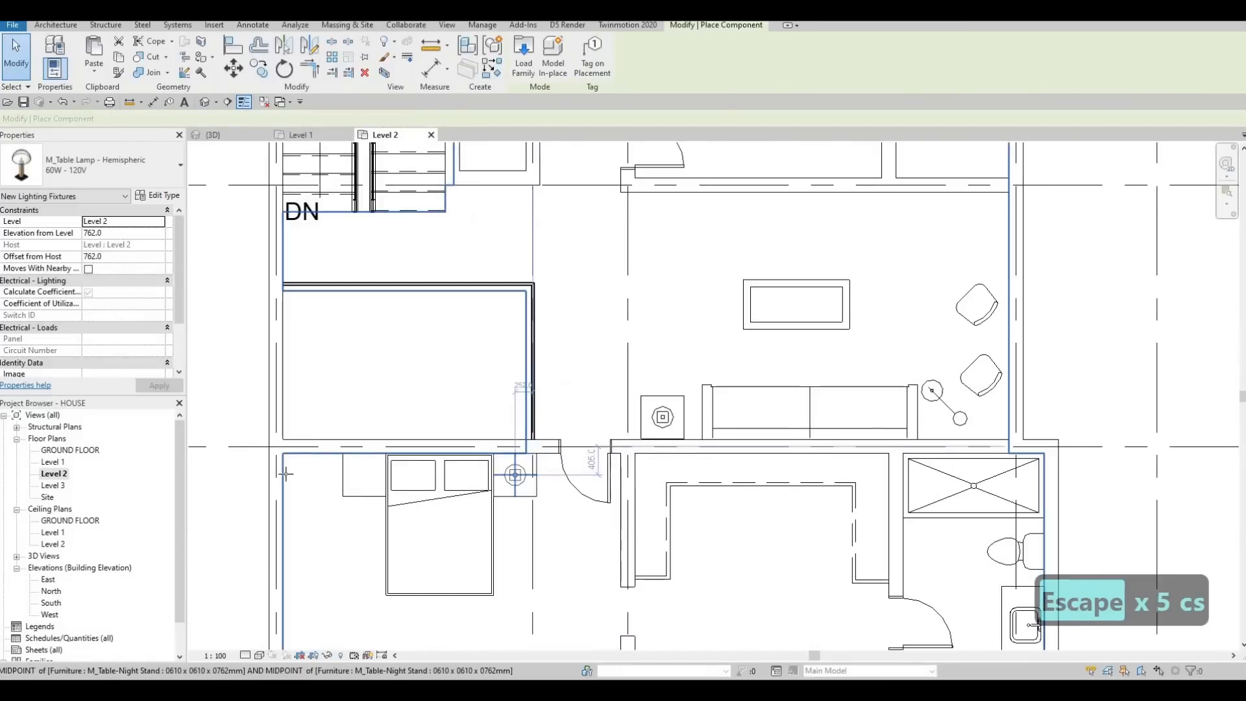
{"action": "left_click", "coordinate": [362, 473]}
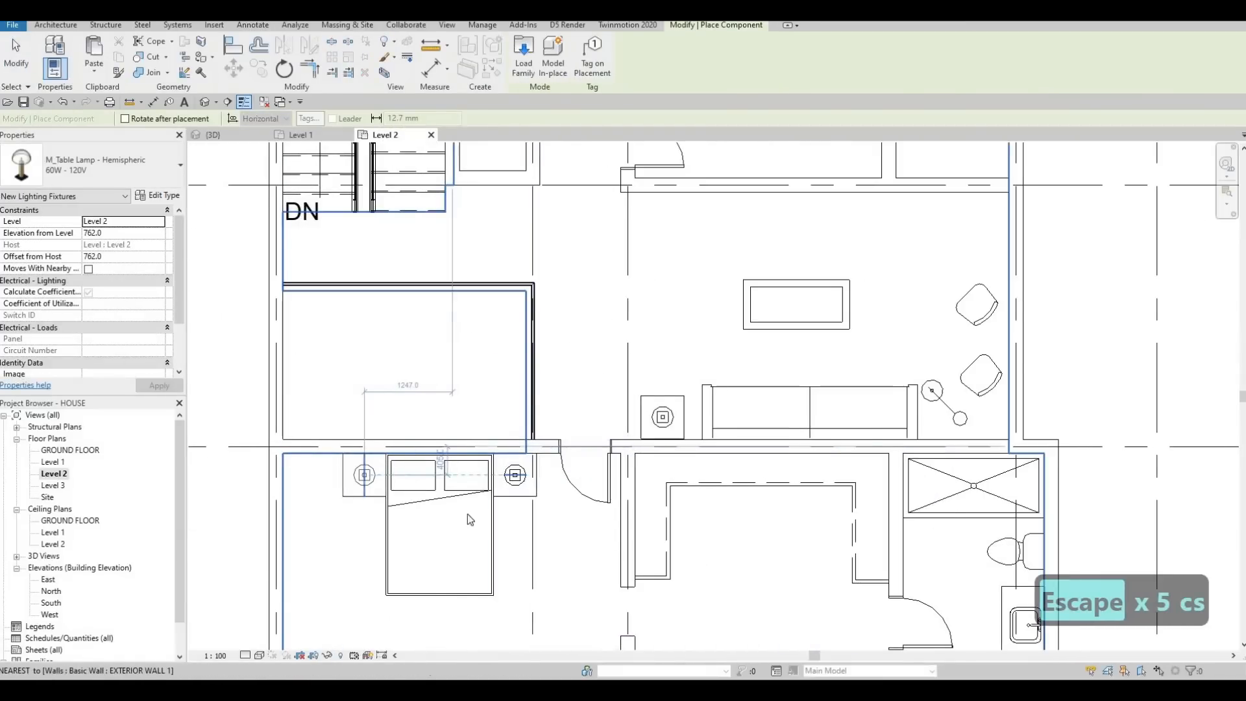
Step: Place M_Table Lamp - Hemispheric 60W - 120V lamps centred on both of the northwest bedroom's night stands
{"action": "scroll", "coordinate": [383, 440], "scroll_direction": "down", "scroll_amount": 3}
{"action": "middle_click_drag", "start_coordinate": [445, 157], "coordinate": [448, 344]}
{"action": "scroll", "coordinate": [448, 344], "scroll_direction": "up", "scroll_amount": 2}
{"action": "middle_click_drag", "start_coordinate": [552, 267], "coordinate": [543, 409]}
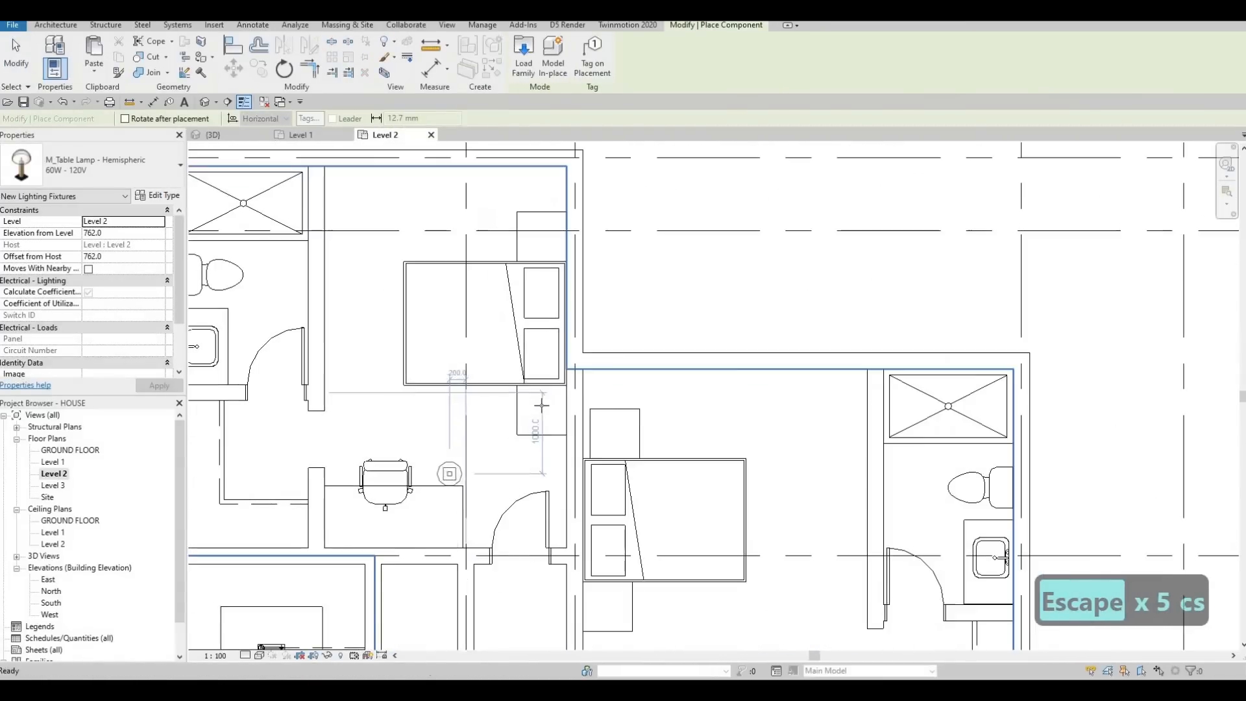
{"action": "scroll", "coordinate": [543, 412], "scroll_direction": "up", "scroll_amount": 2}
{"action": "left_click", "coordinate": [543, 372]}
Step: Place M_Table Lamp - Hemispheric 60W - 120V lamps centred on both of the northeast bedroom's night stands
{"action": "scroll", "coordinate": [542, 367], "scroll_direction": "down", "scroll_amount": 2}
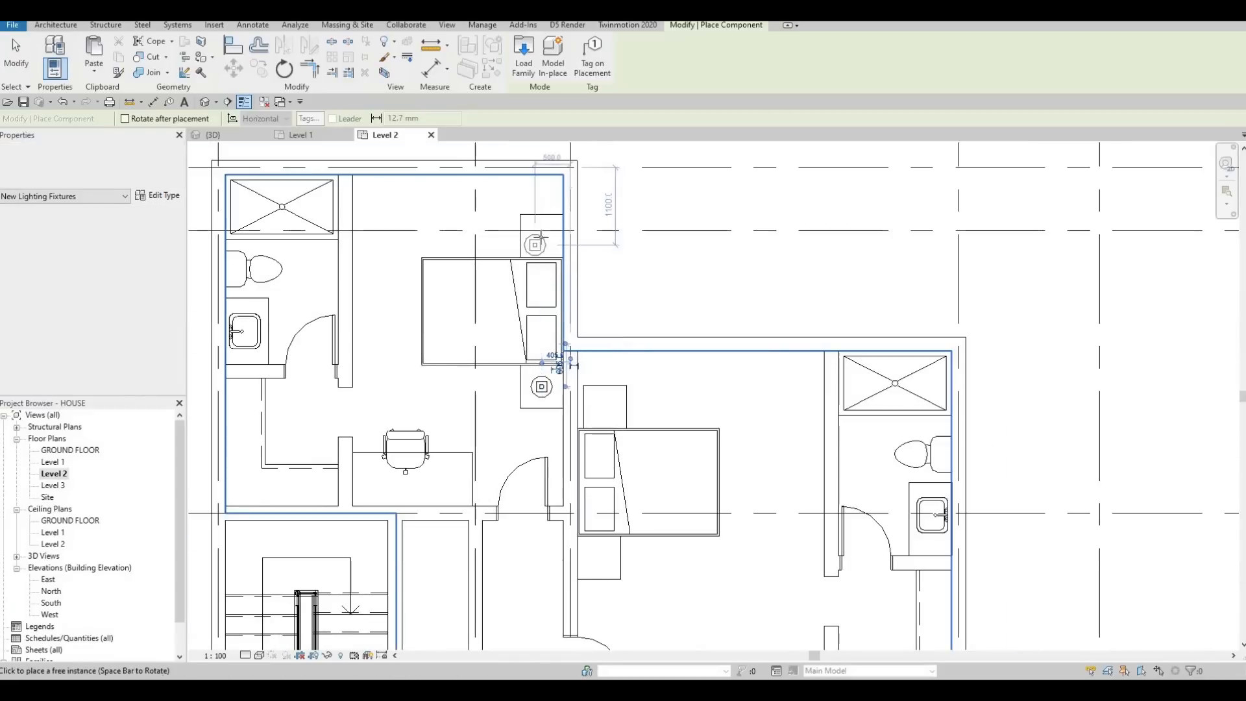
{"action": "left_click", "coordinate": [605, 407]}
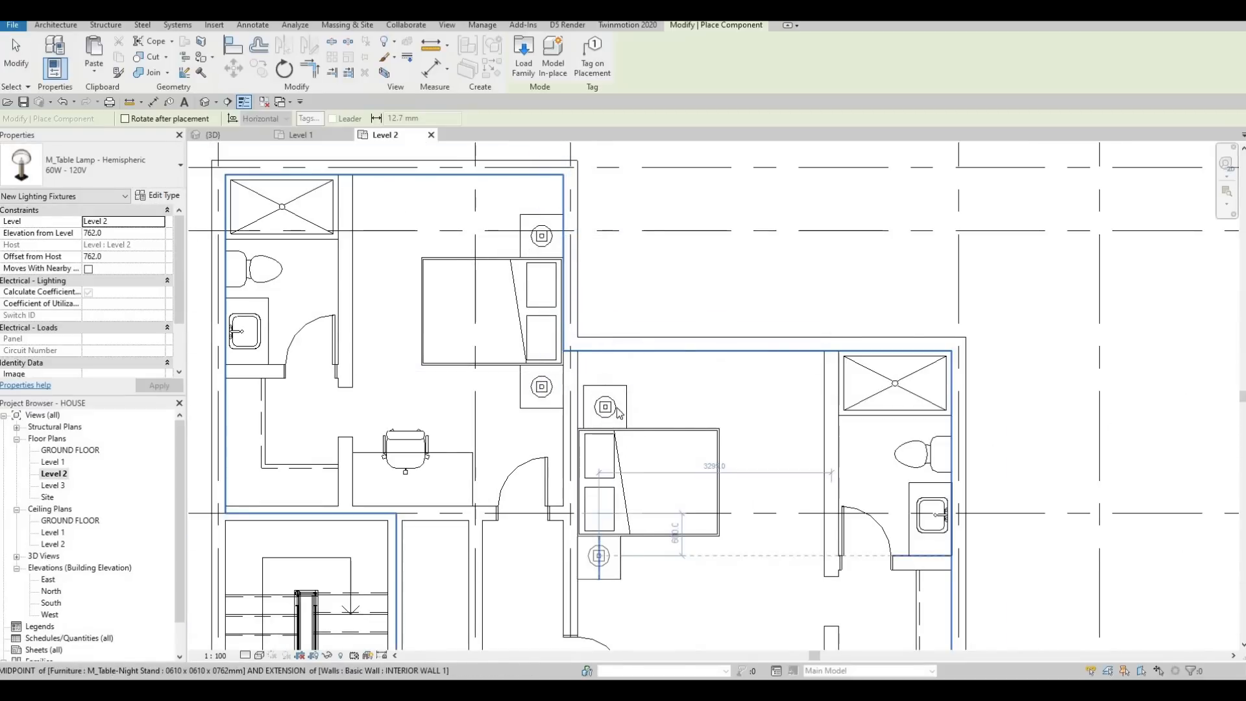
{"action": "key", "text": "Escape"}
{"action": "key", "text": "Escape"}
Step: Move the northeast bedroom's north night stand and its lamp west so the stand's corner meets the bed's northwest corner
{"action": "scroll", "coordinate": [616, 412], "scroll_direction": "up", "scroll_amount": 2}
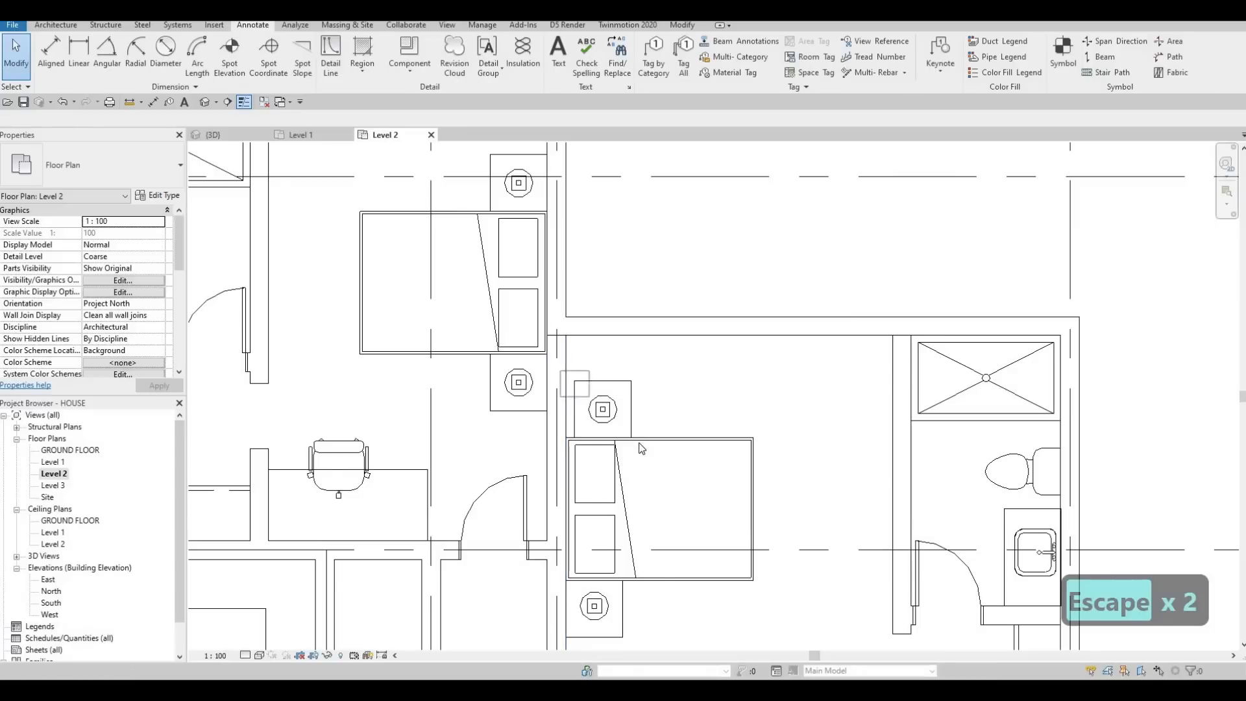
{"action": "left_click_drag", "start_coordinate": [639, 466], "coordinate": [637, 466]}
{"action": "key", "text": "m"}
{"action": "key", "text": "v"}
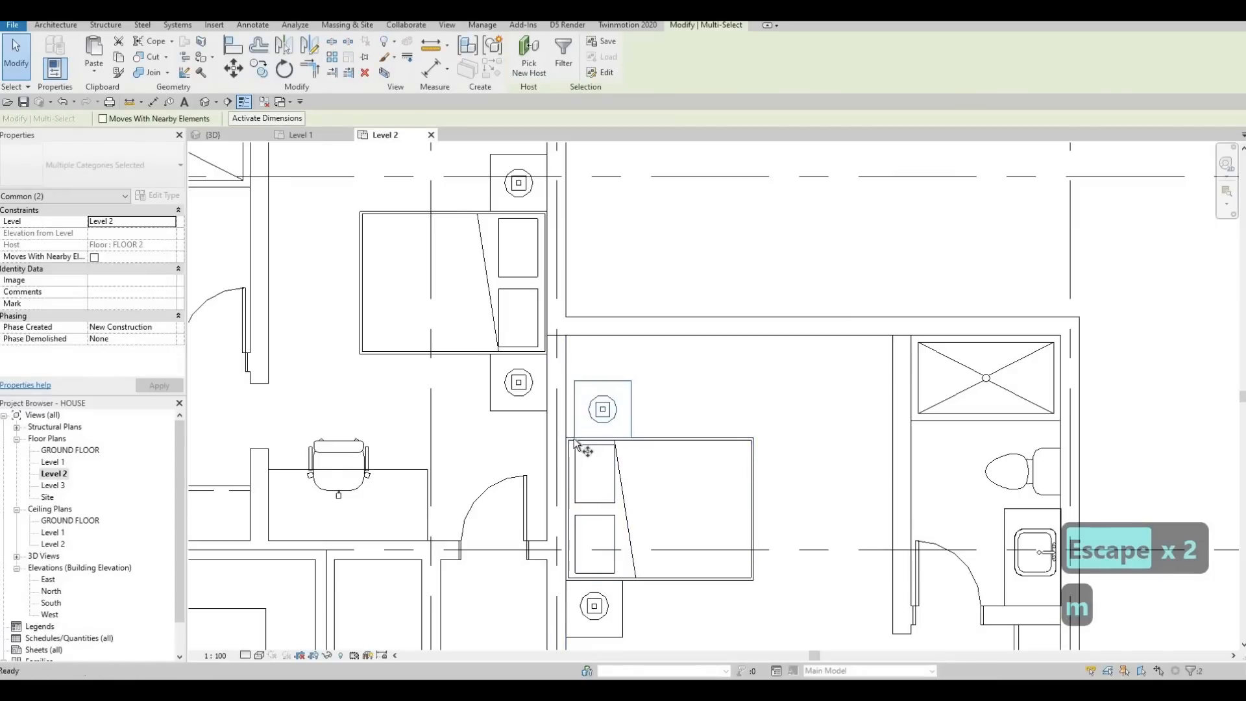
{"action": "scroll", "coordinate": [575, 435], "scroll_direction": "up", "scroll_amount": 2}
{"action": "left_click", "coordinate": [573, 439]}
{"action": "left_click", "coordinate": [561, 438]}
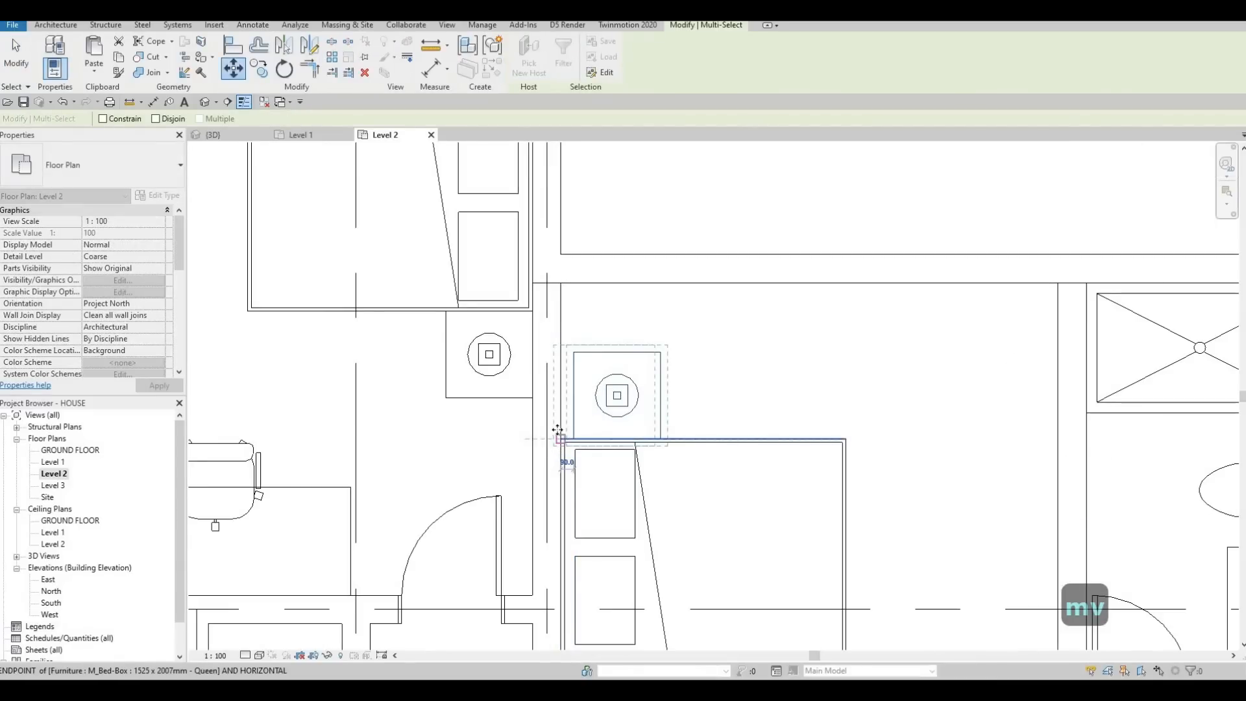
{"action": "key", "text": "Escape"}
{"action": "key", "text": "Escape"}
Step: Nudge the northwest bedroom's bed, night stands and lamps together six increments north
{"action": "scroll", "coordinate": [570, 472], "scroll_direction": "down", "scroll_amount": 4}
{"action": "scroll", "coordinate": [483, 254], "scroll_direction": "up", "scroll_amount": 3}
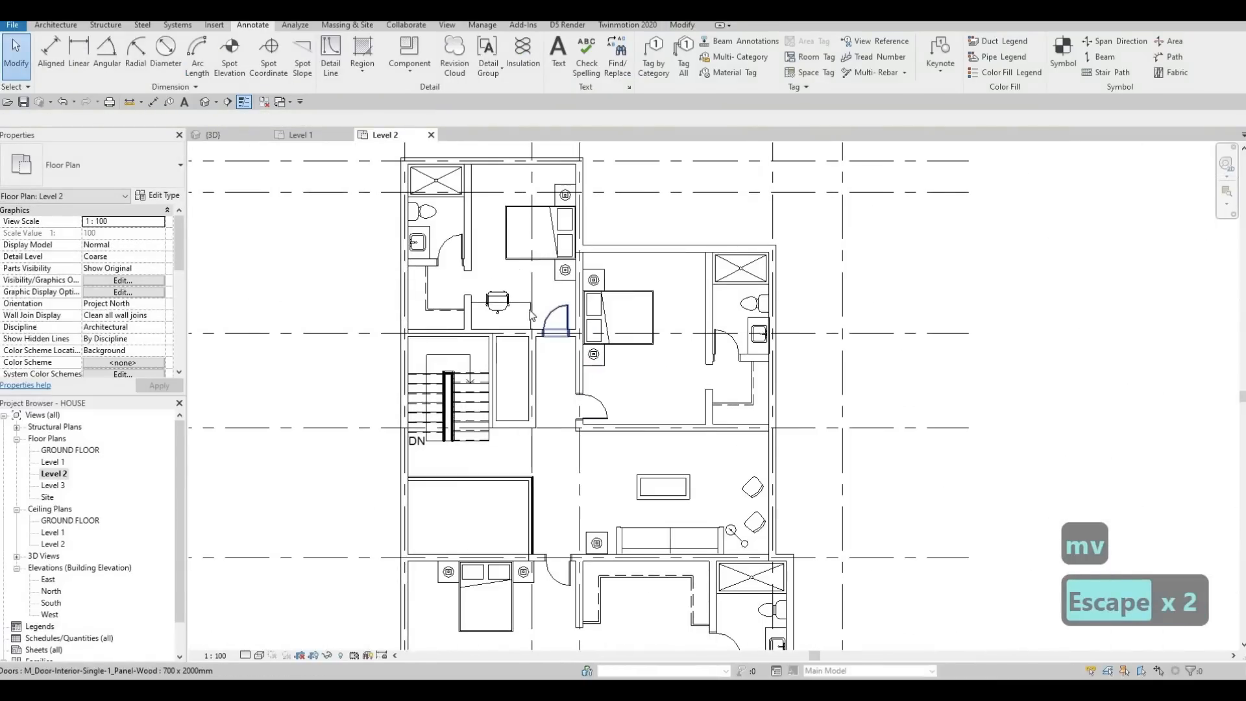
{"action": "scroll", "coordinate": [484, 255], "scroll_direction": "up", "scroll_amount": 2}
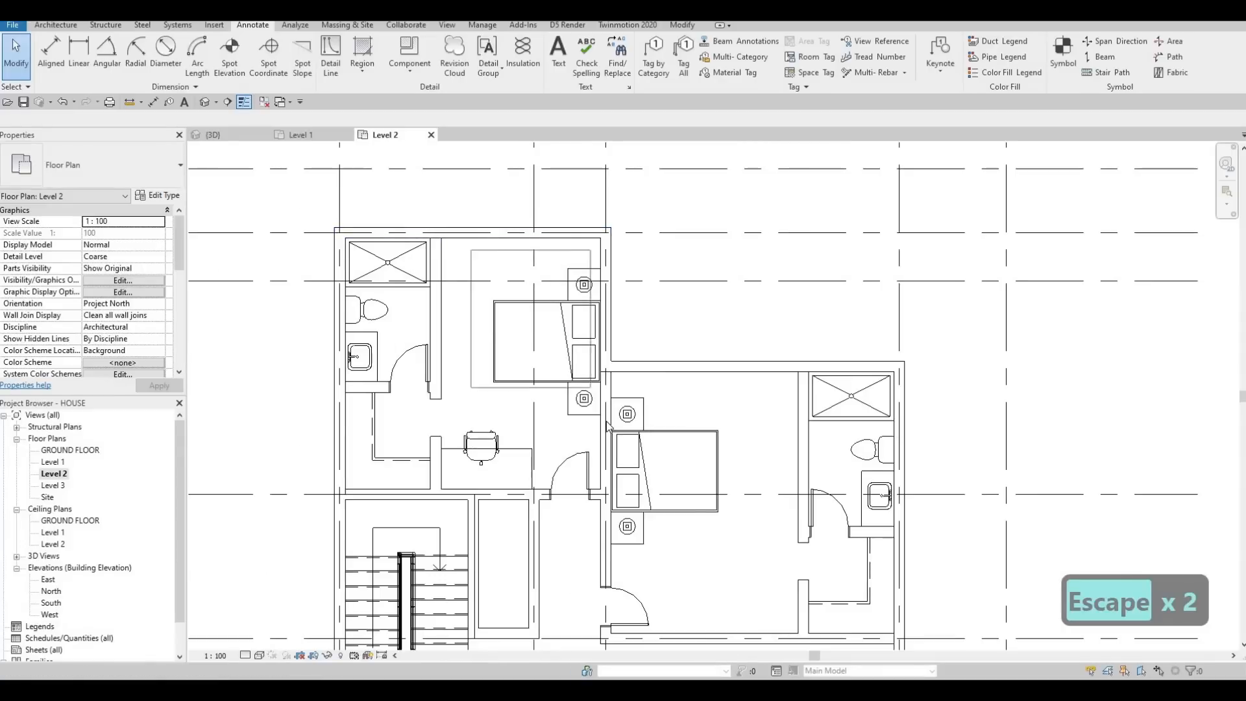
{"action": "left_click_drag", "start_coordinate": [470, 250], "coordinate": [606, 425]}
{"action": "key", "text": "Up"}
{"action": "key", "text": "Up"}
{"action": "key", "text": "Up"}
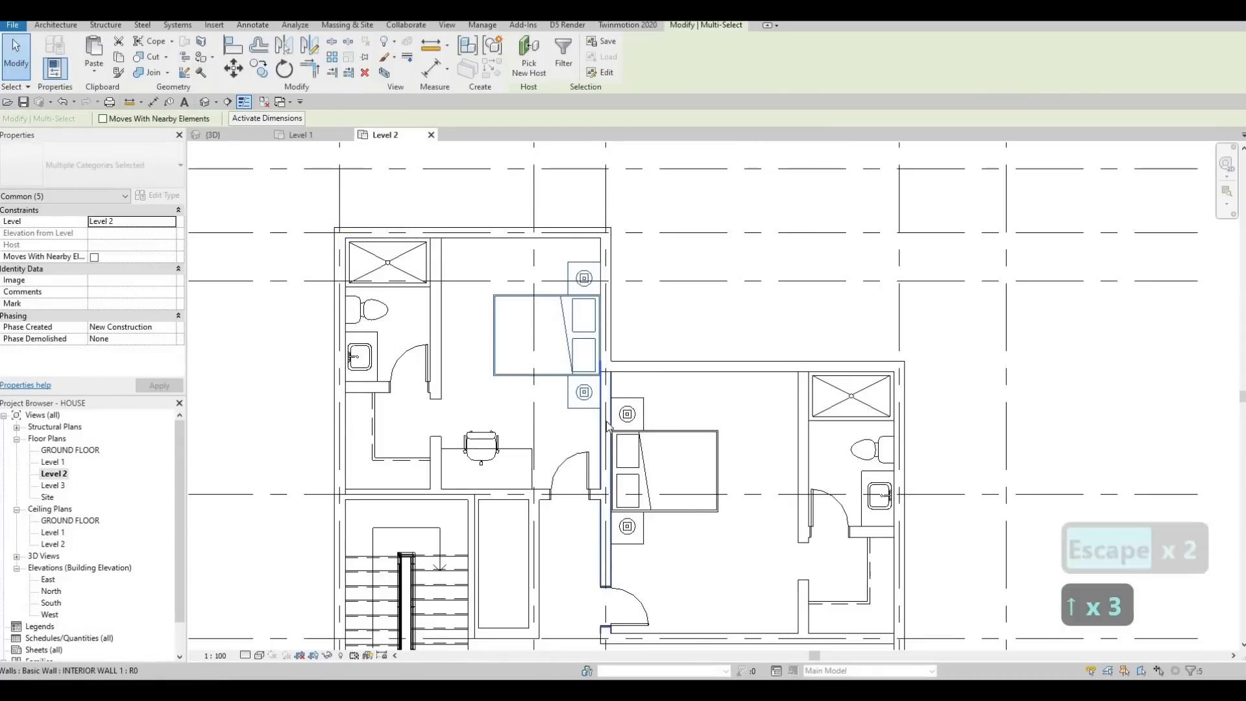
{"action": "key", "text": "Up"}
{"action": "key", "text": "Up"}
{"action": "key", "text": "Up"}
{"action": "key", "text": "Escape"}
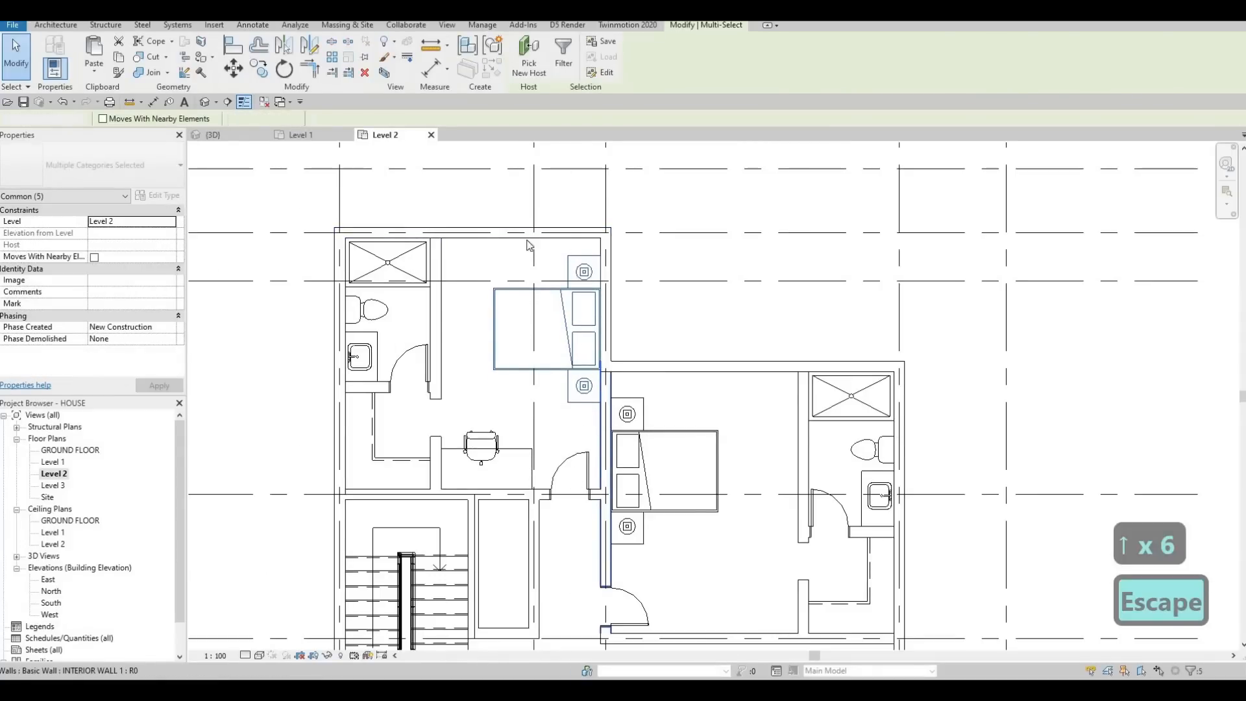
Step: Nudge the southwest bedroom's bed, night stands and lamps together five increments west
{"action": "scroll", "coordinate": [552, 254], "scroll_direction": "down", "scroll_amount": 2}
{"action": "middle_click_drag", "start_coordinate": [496, 422], "coordinate": [495, 203]}
{"action": "scroll", "coordinate": [481, 334], "scroll_direction": "up", "scroll_amount": 2}
{"action": "left_click_drag", "start_coordinate": [453, 312], "coordinate": [620, 493]}
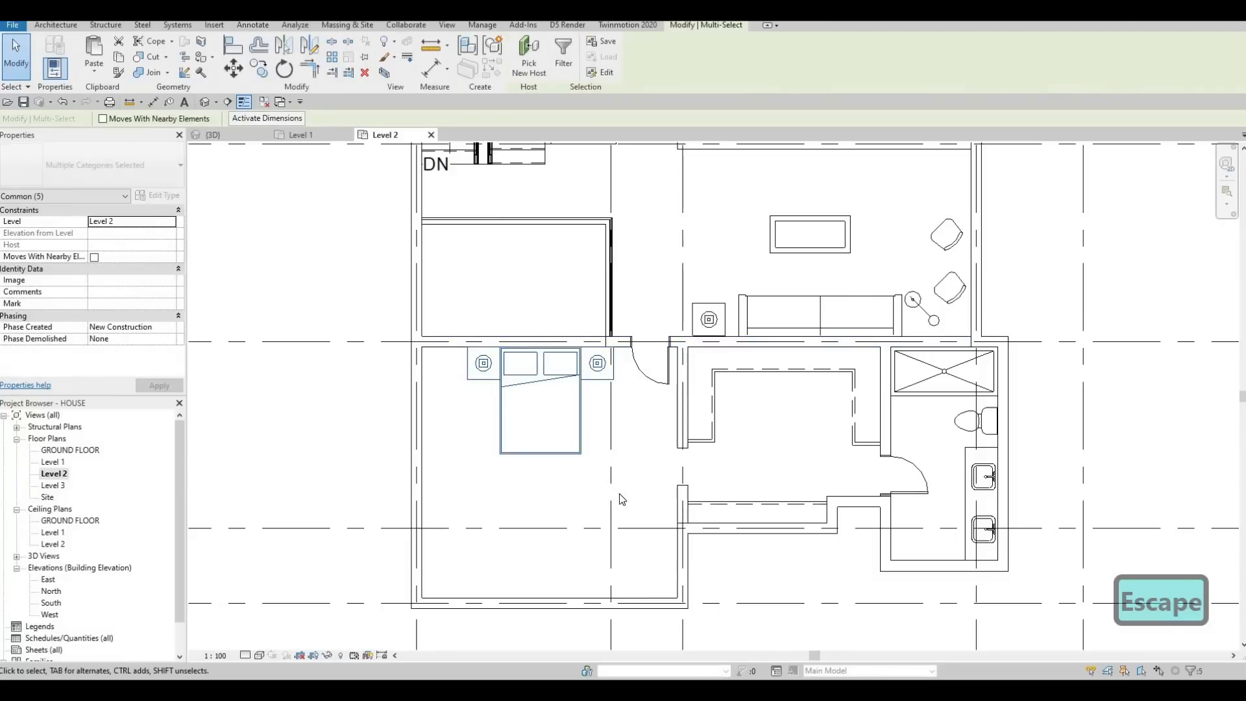
{"action": "key", "text": "Left"}
{"action": "key", "text": "Left"}
{"action": "key", "text": "Left"}
{"action": "key", "text": "Left"}
{"action": "key", "text": "Left"}
{"action": "key", "text": "Escape"}
{"action": "key", "text": "Escape"}
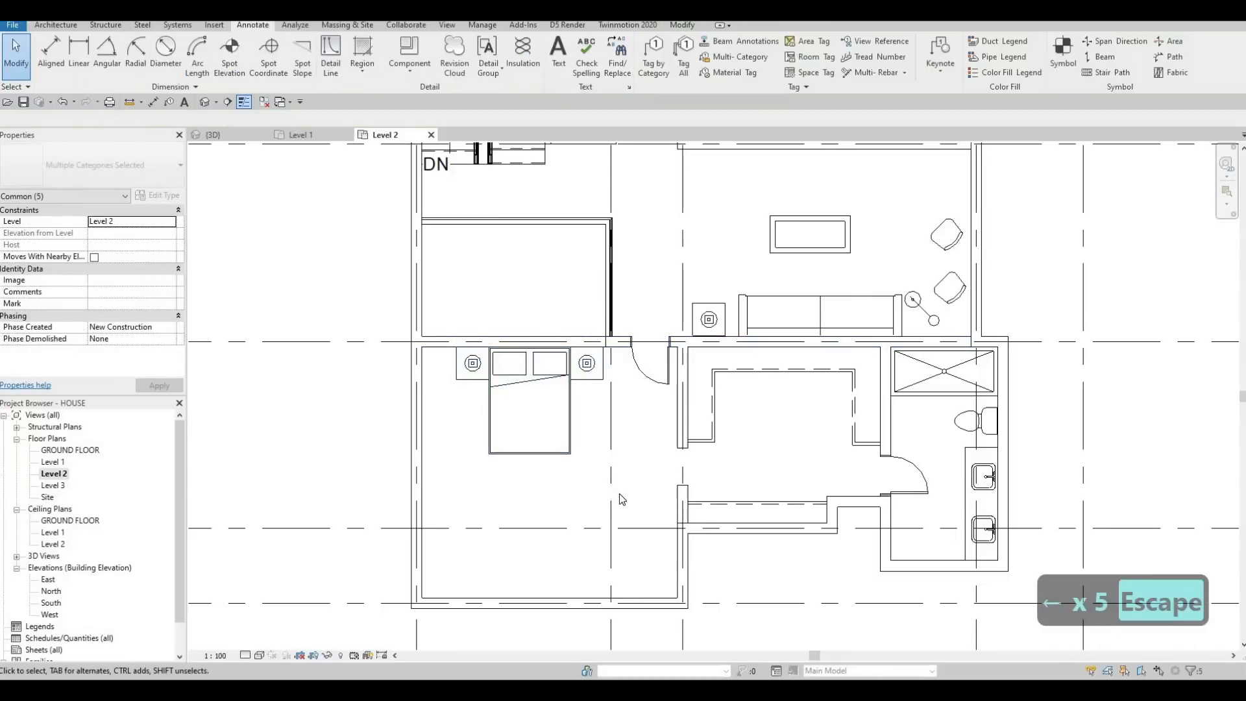
{"action": "middle_click_drag", "start_coordinate": [582, 553], "coordinate": [602, 476]}
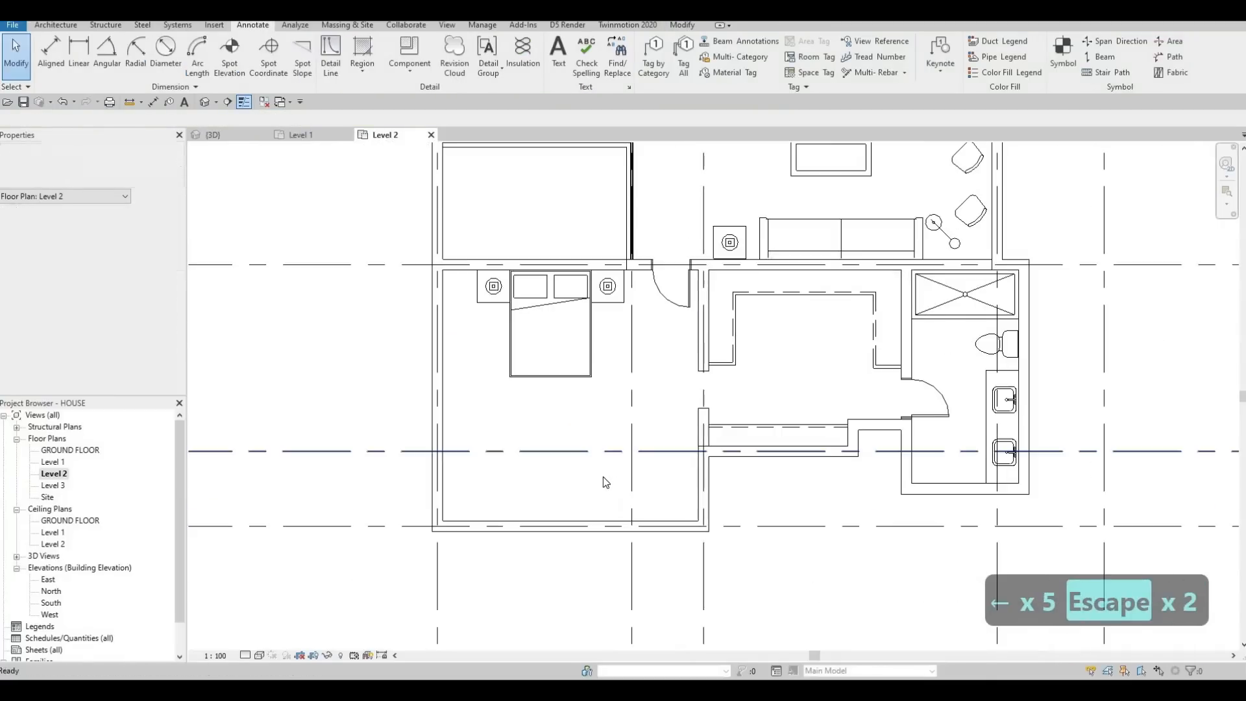
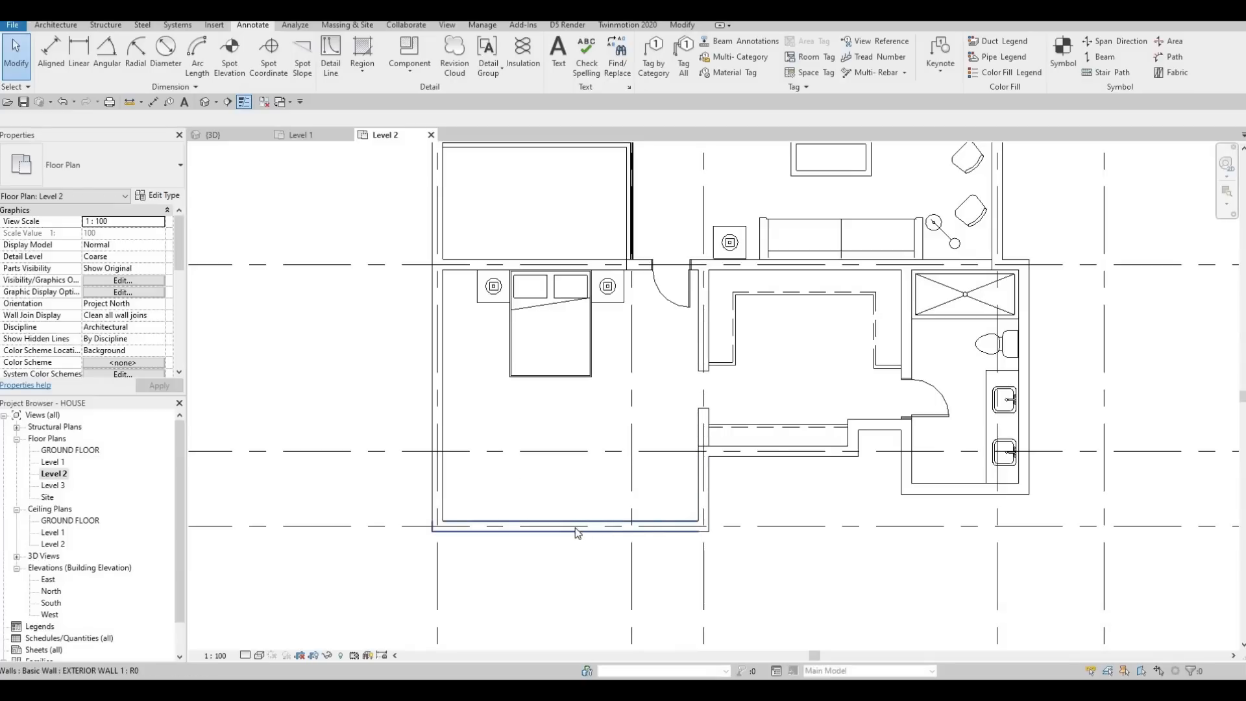
{"action": "scroll", "coordinate": [577, 527], "scroll_direction": "down", "scroll_amount": 1}
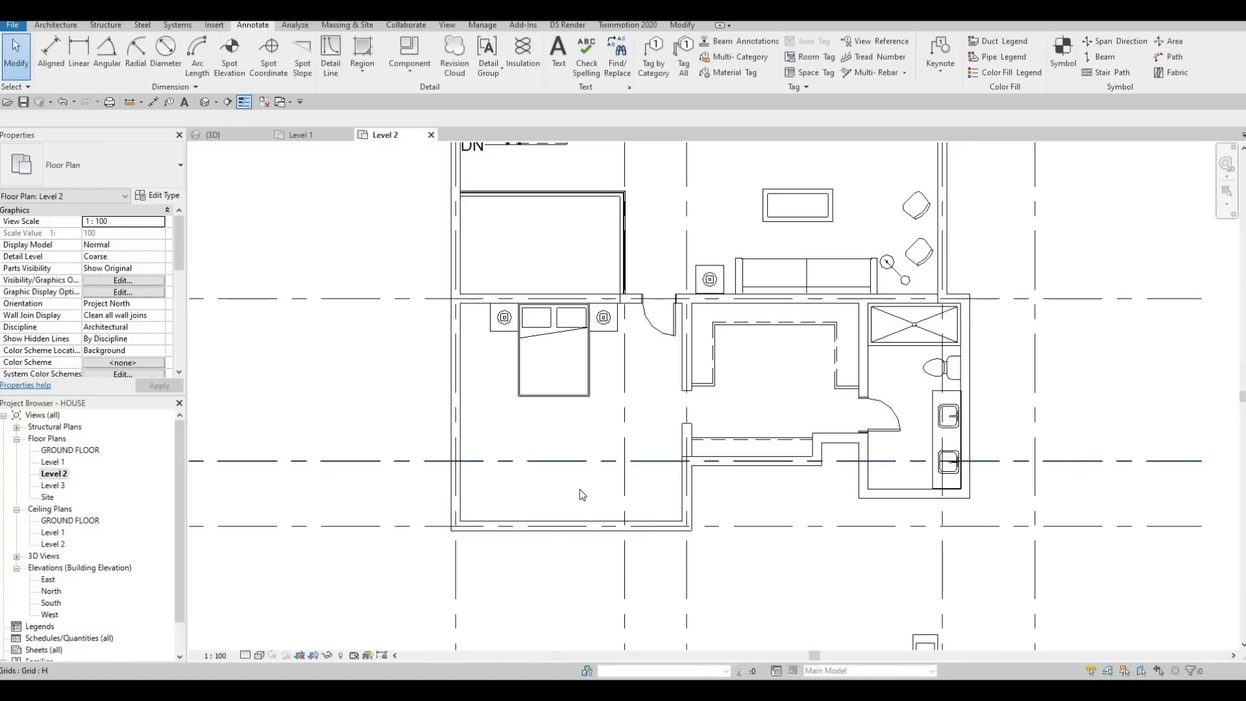
{"action": "middle_click_drag", "start_coordinate": [638, 480], "coordinate": [606, 433]}
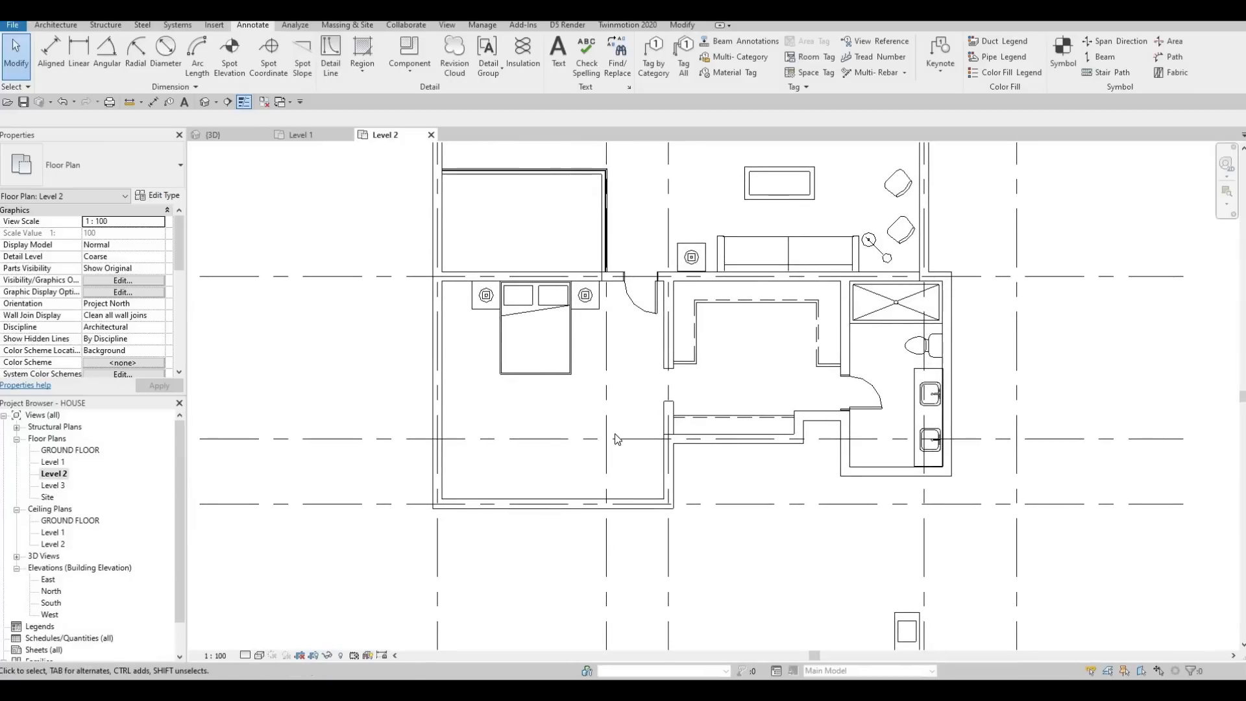
{"action": "scroll", "coordinate": [601, 428], "scroll_direction": "down", "scroll_amount": 1}
{"action": "key", "text": "Escape"}
{"action": "scroll", "coordinate": [615, 422], "scroll_direction": "up", "scroll_amount": 2}
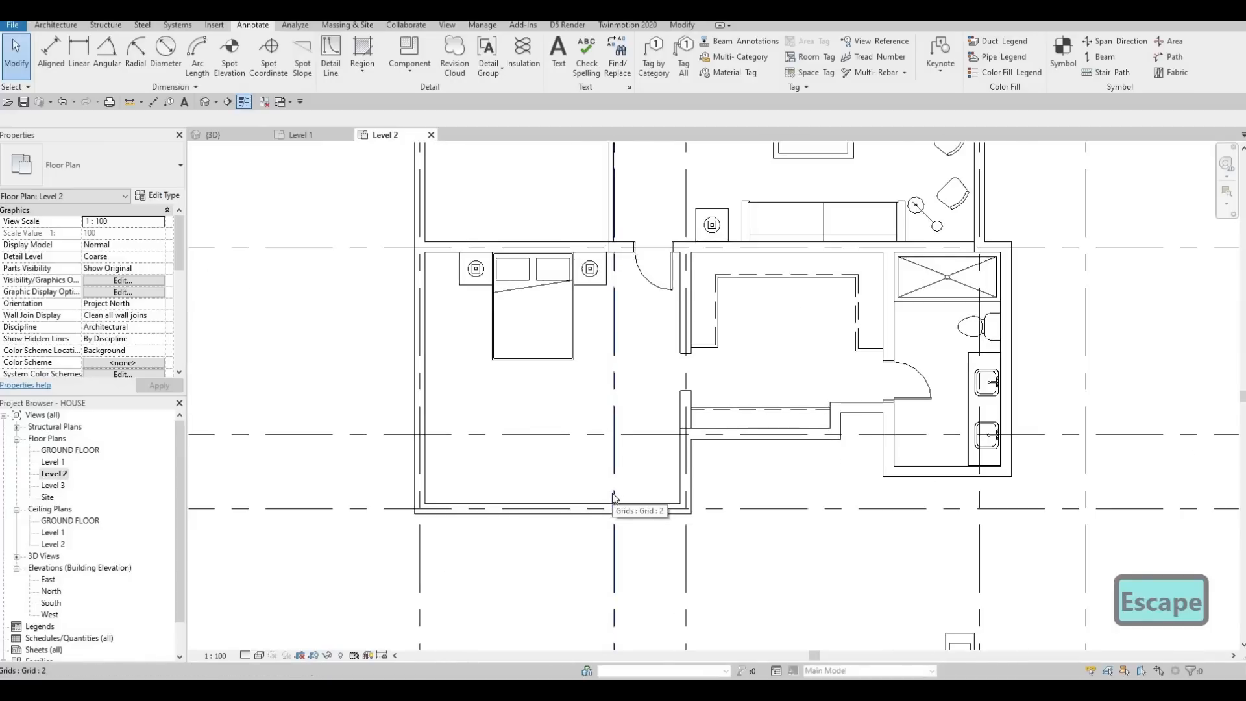
{"action": "scroll", "coordinate": [613, 493], "scroll_direction": "up", "scroll_amount": 2}
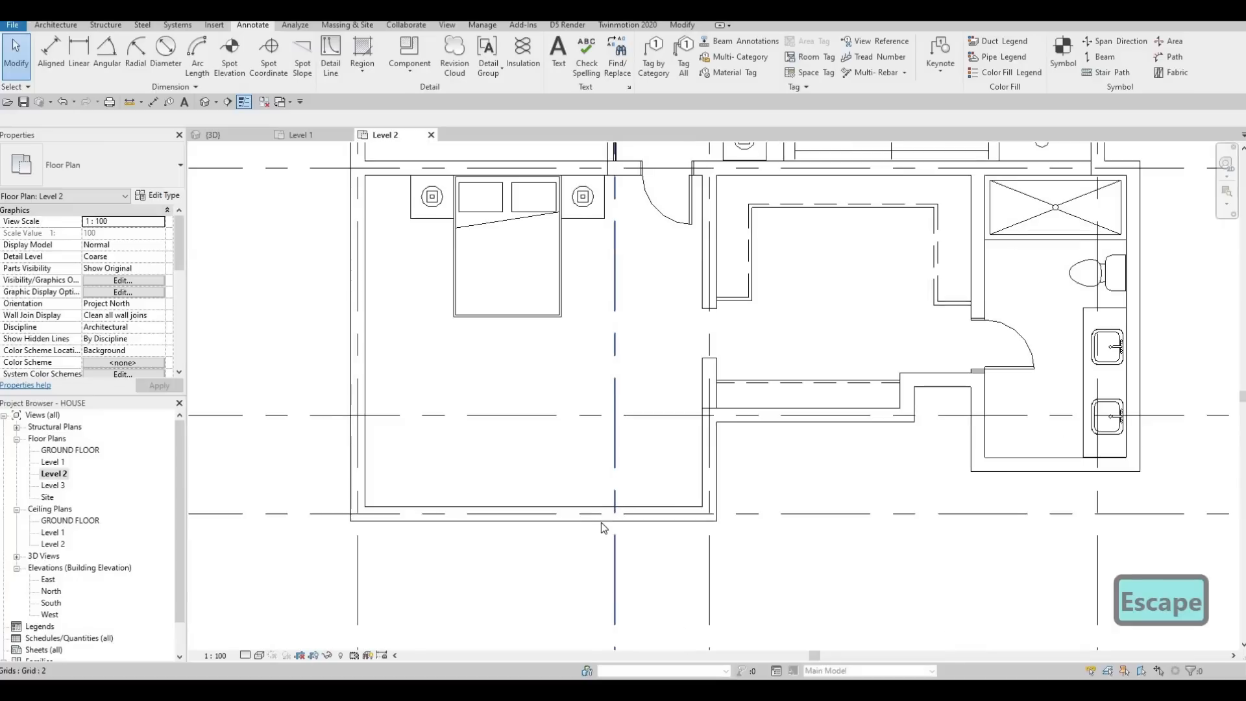
{"action": "left_click", "coordinate": [672, 515]}
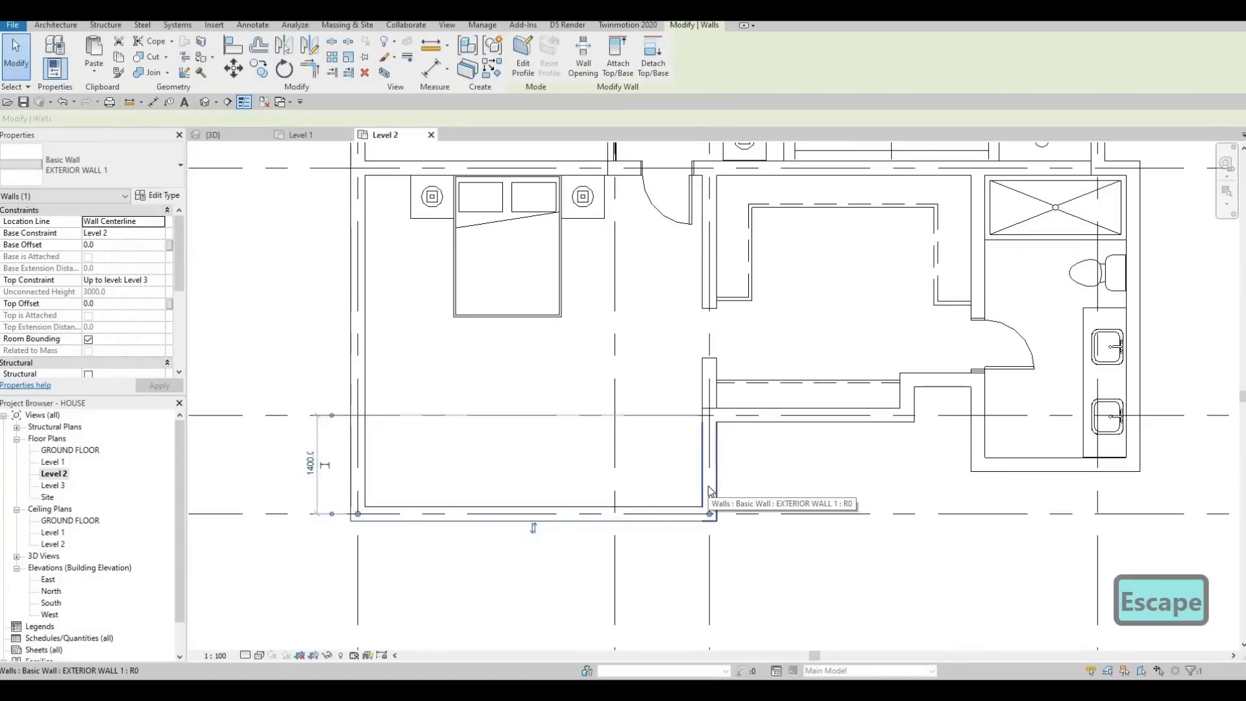
{"action": "key", "text": "Escape"}
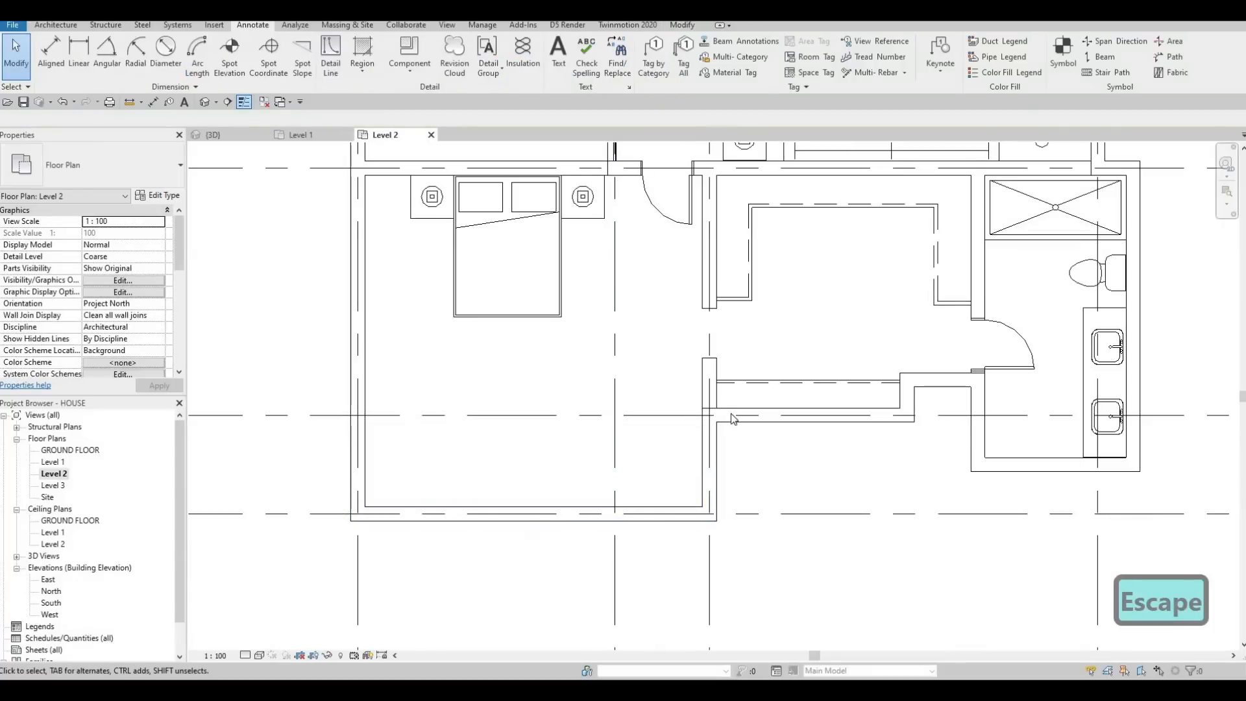
{"action": "key", "text": "Escape"}
Step: Trim/extend the closet's south exterior wall along grid H to a corner with the southwest bedroom's west exterior wall
{"action": "left_click", "coordinate": [731, 415]}
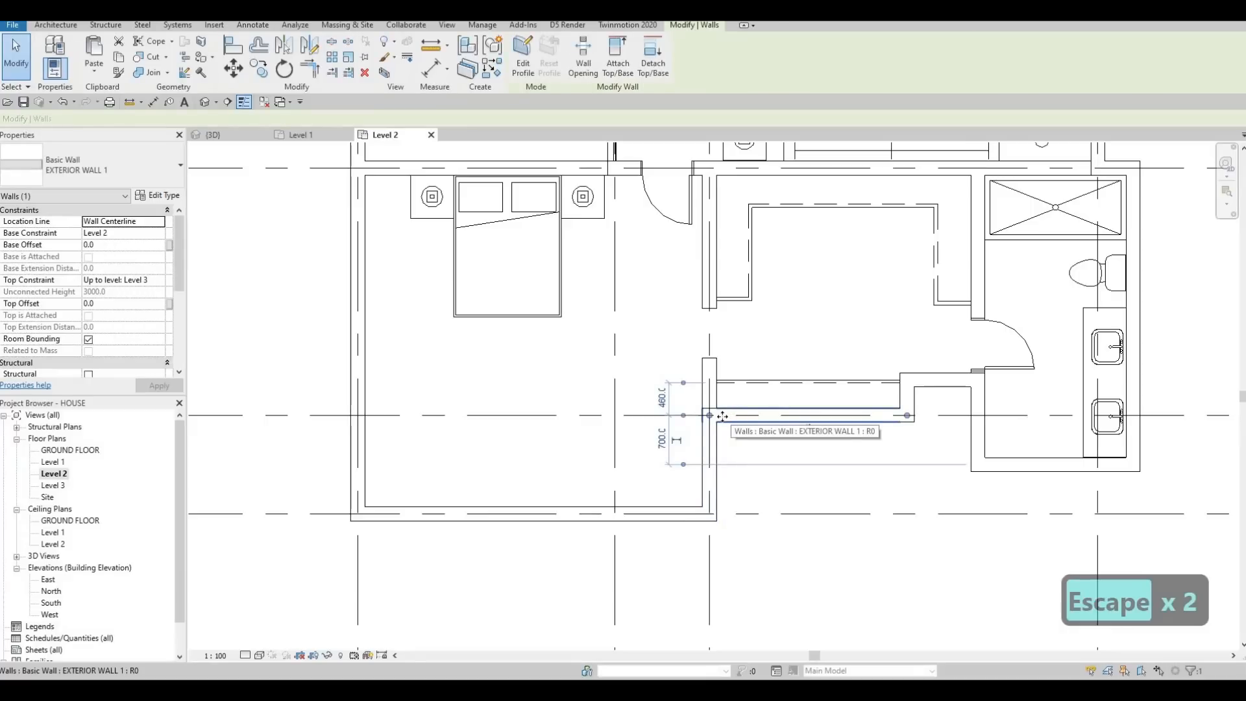
{"action": "key", "text": "t"}
{"action": "key", "text": "r"}
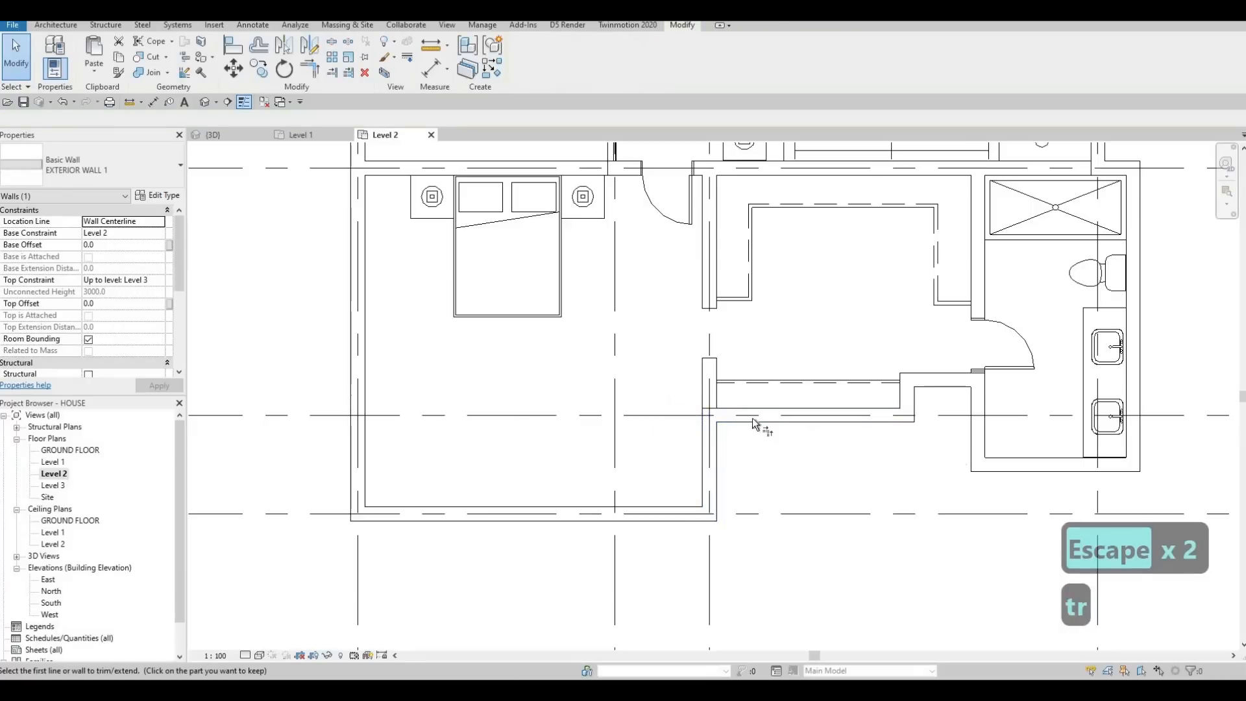
{"action": "left_click", "coordinate": [356, 386]}
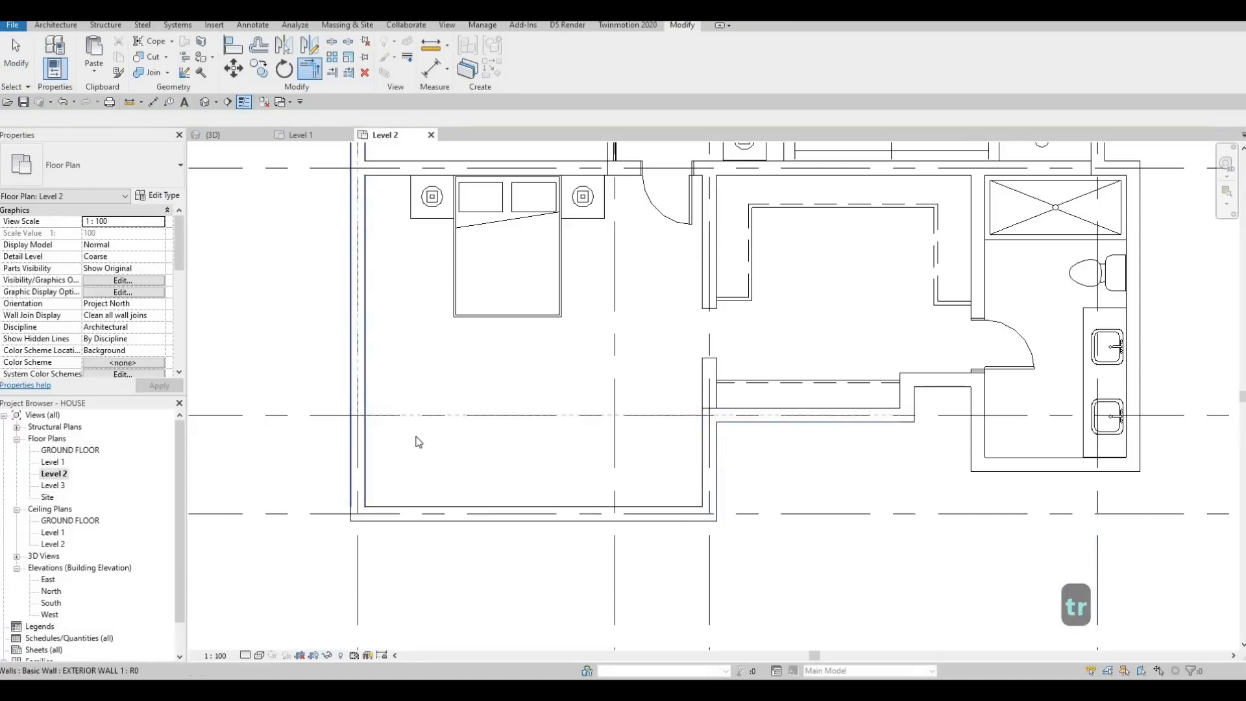
{"action": "key", "text": "Escape"}
{"action": "key", "text": "Escape"}
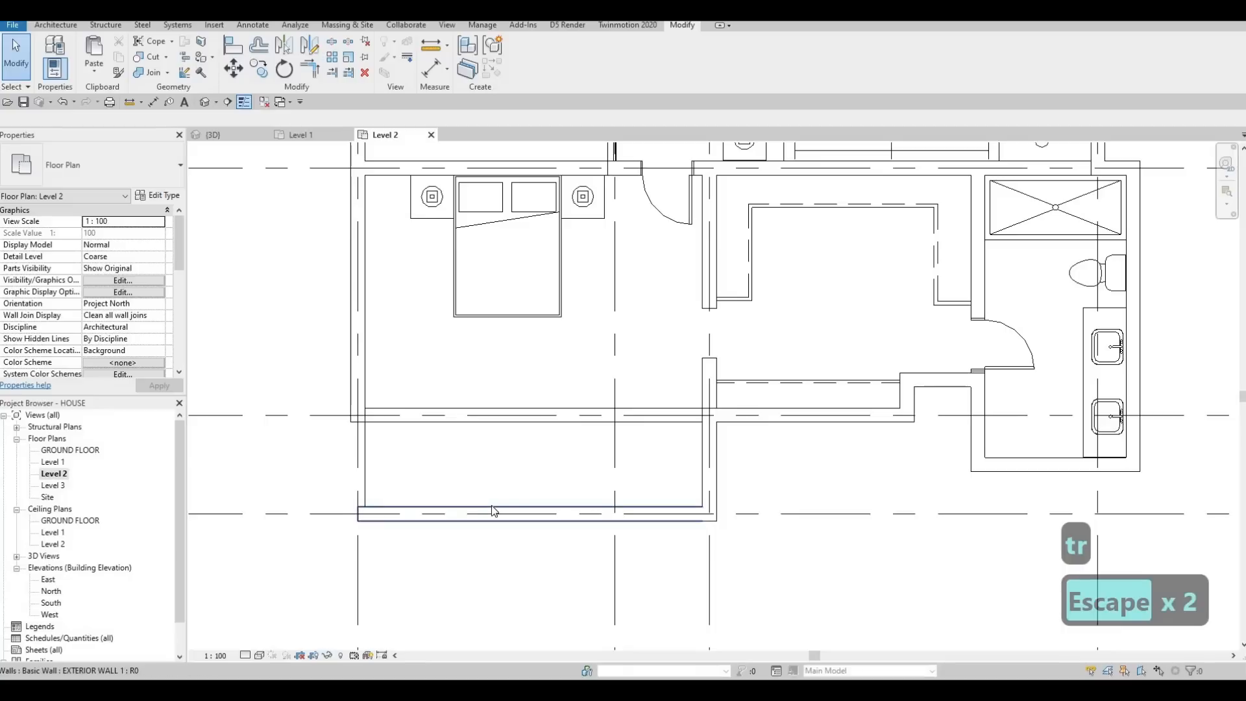
Step: Delete the southwest bedroom's old south exterior wall and the east exterior wall segment south of grid H
{"action": "left_click", "coordinate": [492, 507]}
{"action": "key", "text": "Delete"}
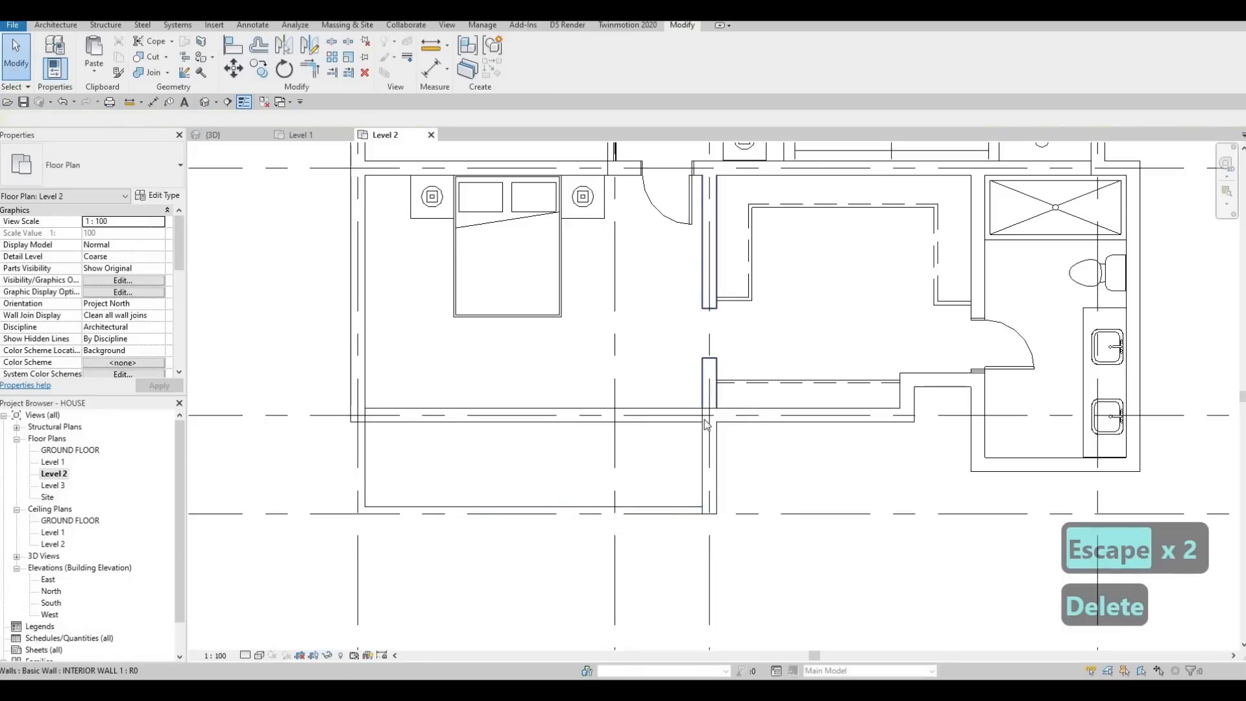
{"action": "left_click", "coordinate": [715, 458]}
{"action": "key", "text": "Delete"}
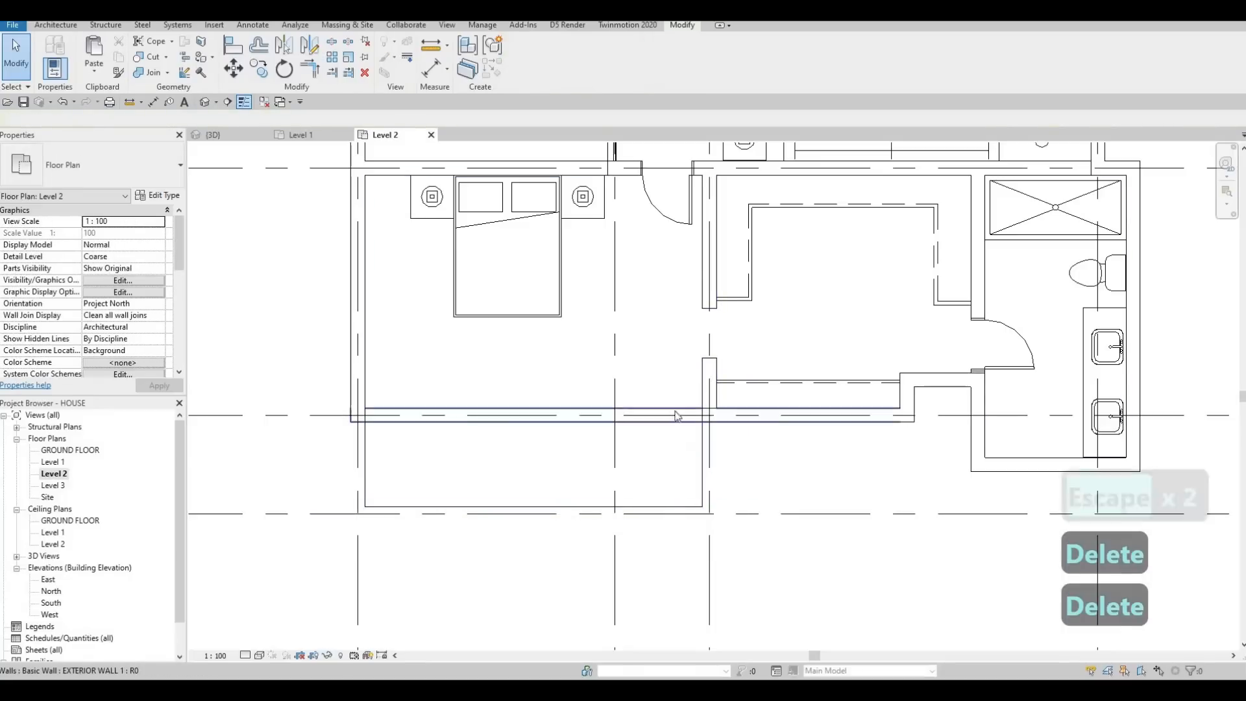
{"action": "scroll", "coordinate": [474, 506], "scroll_direction": "down", "scroll_amount": 1}
{"action": "key", "text": "Escape"}
{"action": "key", "text": "Escape"}
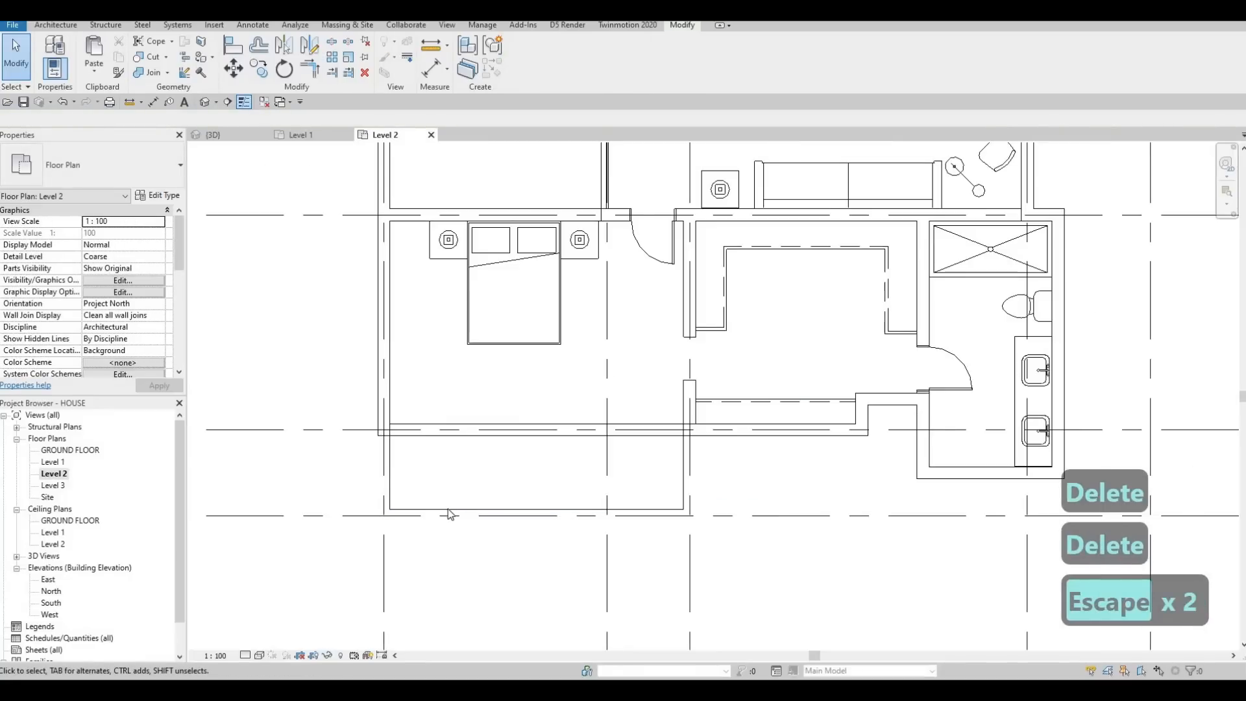
Step: Draw EXTERIOR WALL 1 segments 800 mm south from the grid H wall, 1400 mm east of grid 1, and 1400 mm west to grid 1
{"action": "left_click", "coordinate": [447, 508]}
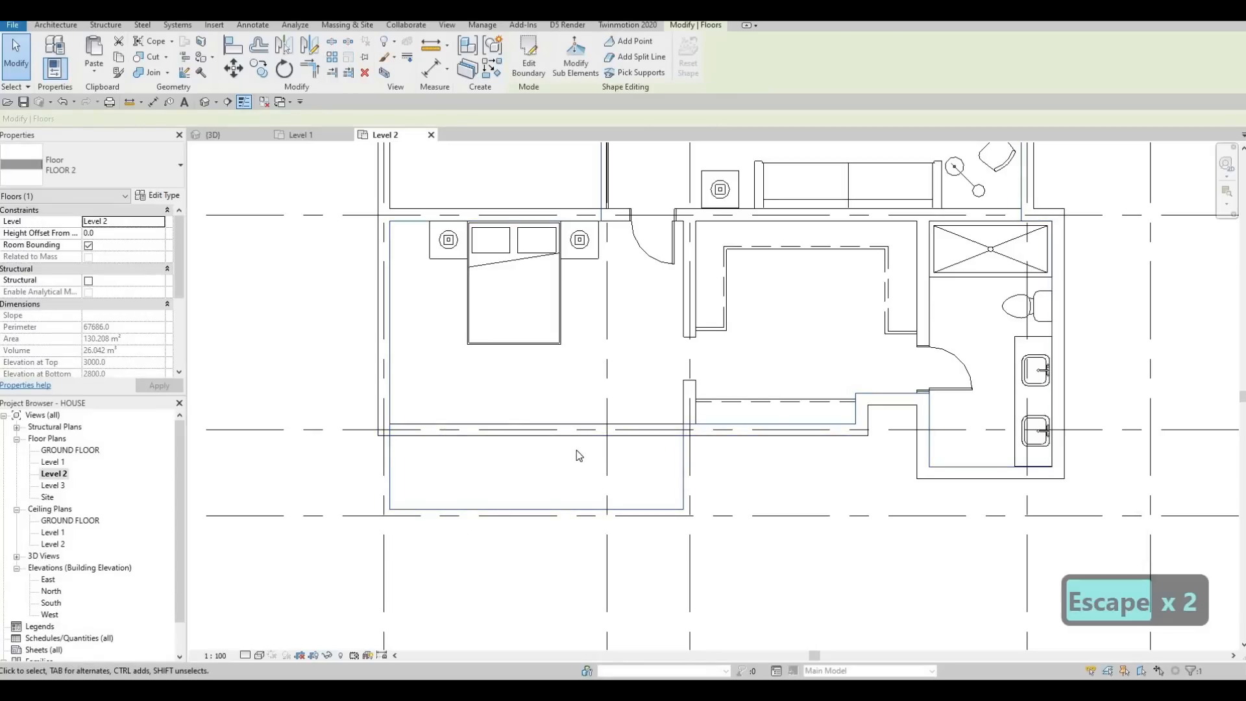
{"action": "left_click", "coordinate": [415, 433]}
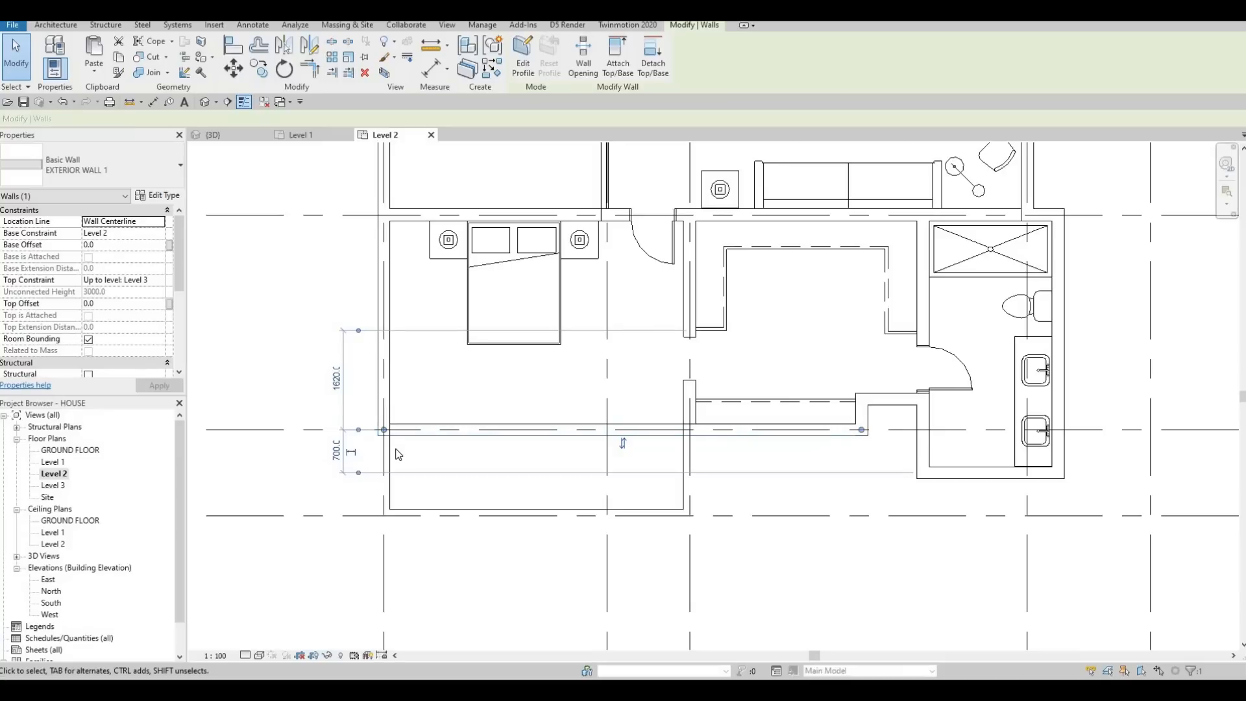
{"action": "key", "text": "s"}
{"action": "scroll", "coordinate": [386, 448], "scroll_direction": "up", "scroll_amount": 2}
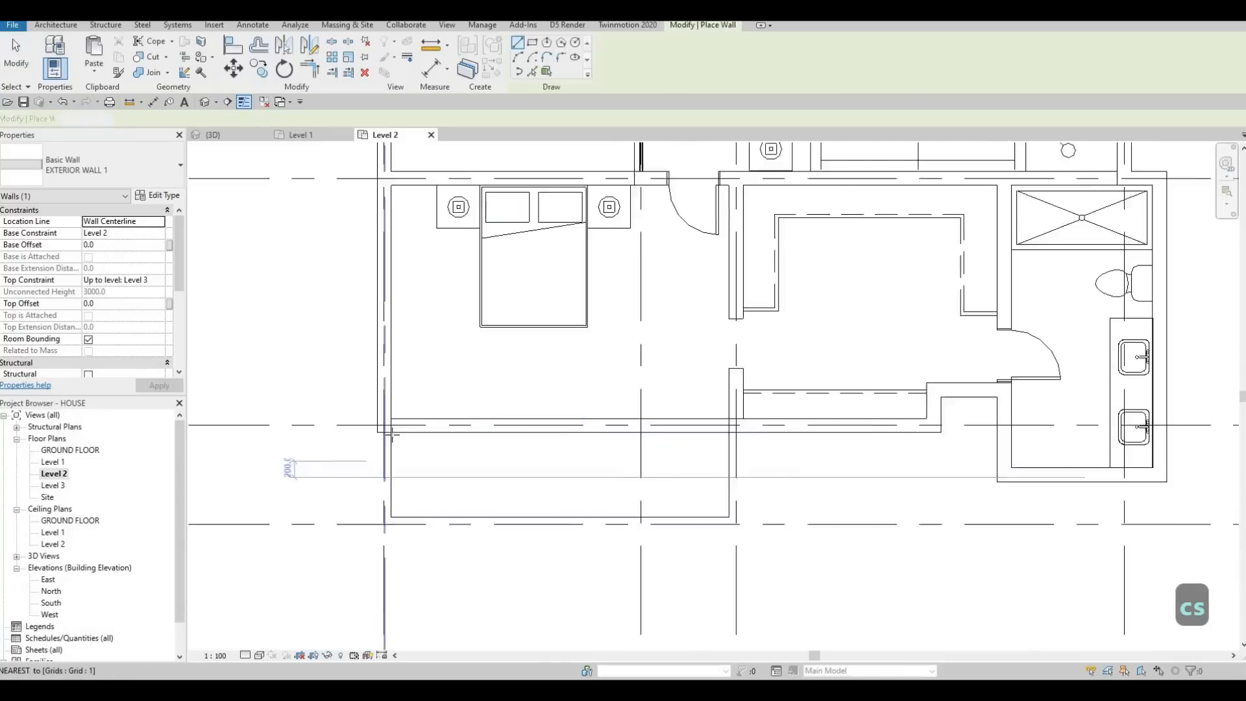
{"action": "left_click", "coordinate": [469, 439]}
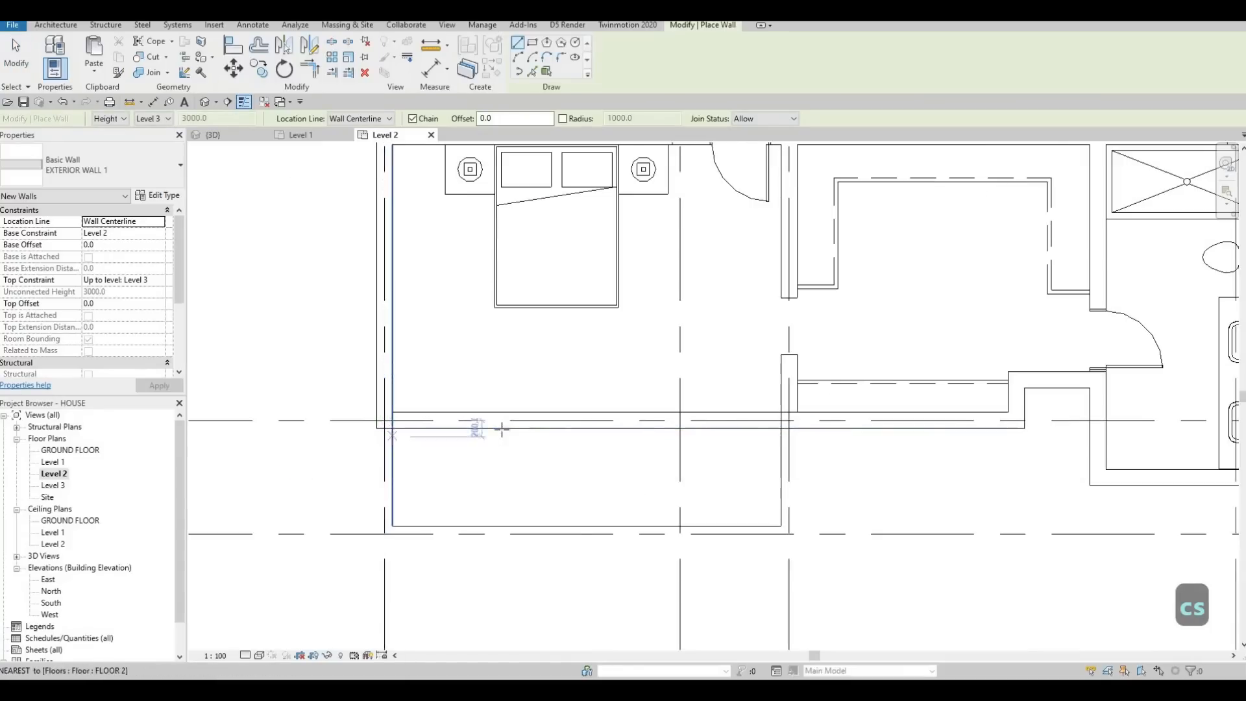
{"action": "left_click", "coordinate": [497, 479]}
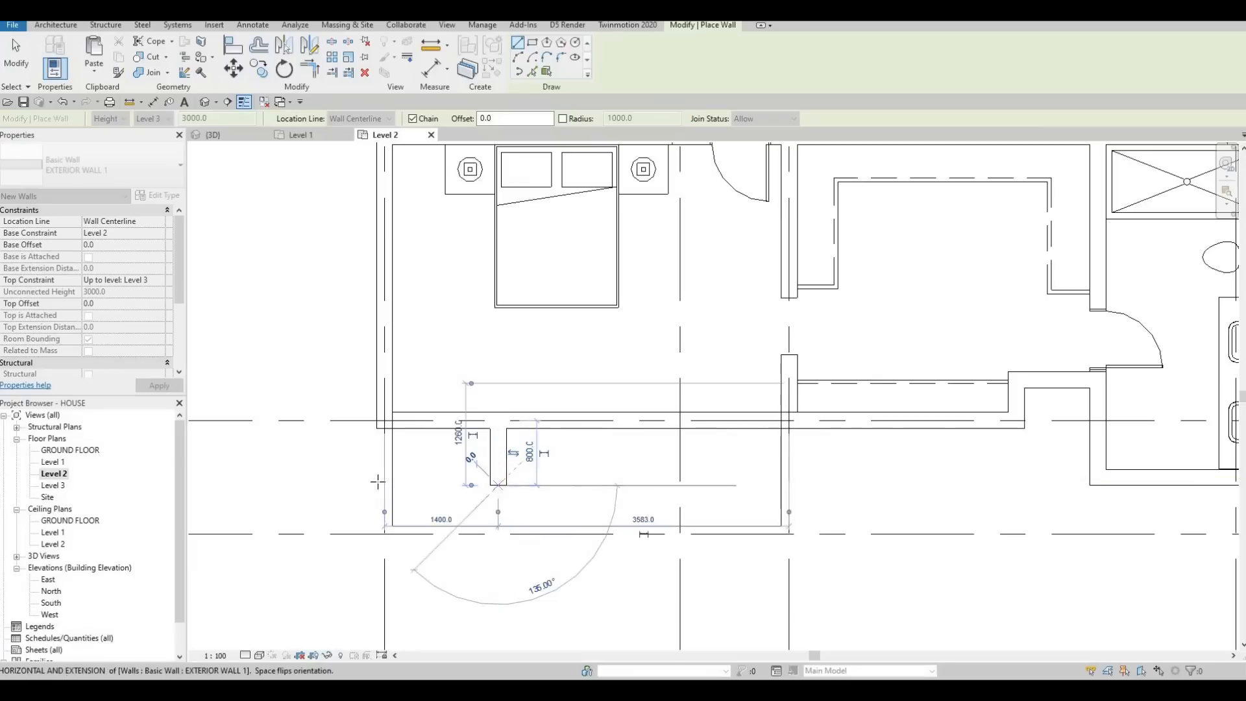
{"action": "left_click", "coordinate": [498, 485]}
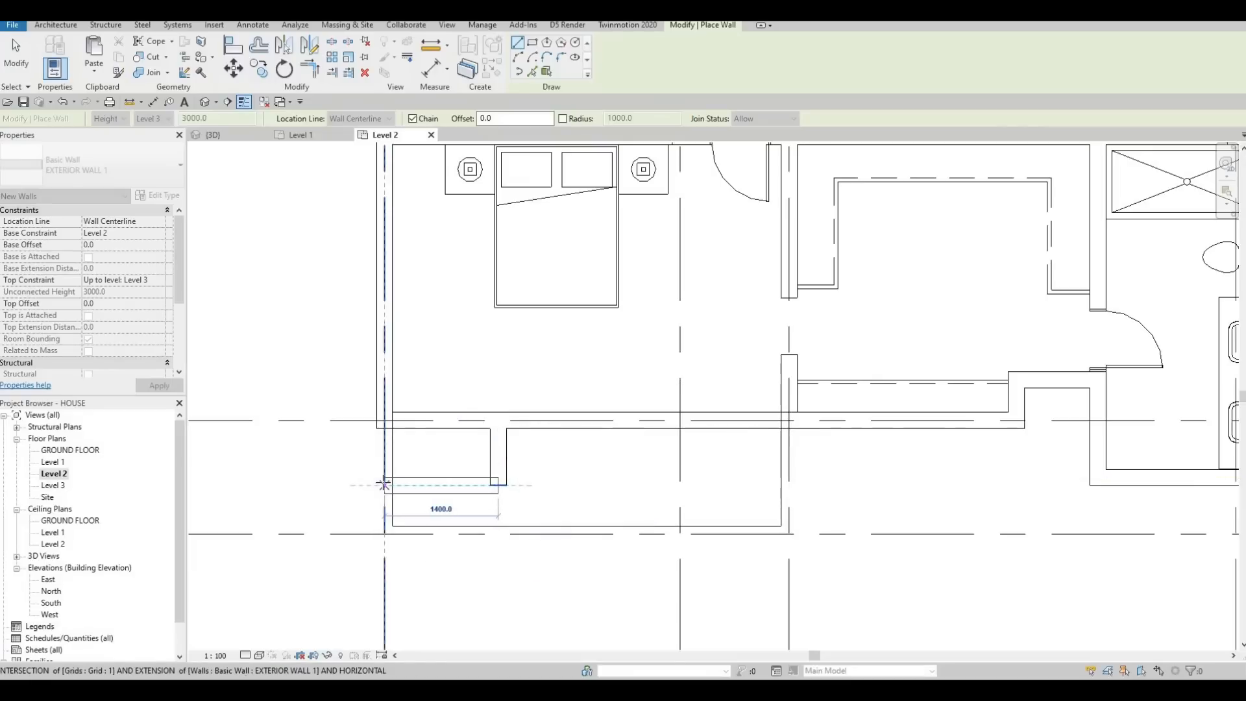
{"action": "left_click", "coordinate": [385, 485]}
{"action": "key", "text": "Escape"}
{"action": "key", "text": "Escape"}
{"action": "key", "text": "Escape"}
{"action": "key", "text": "Escape"}
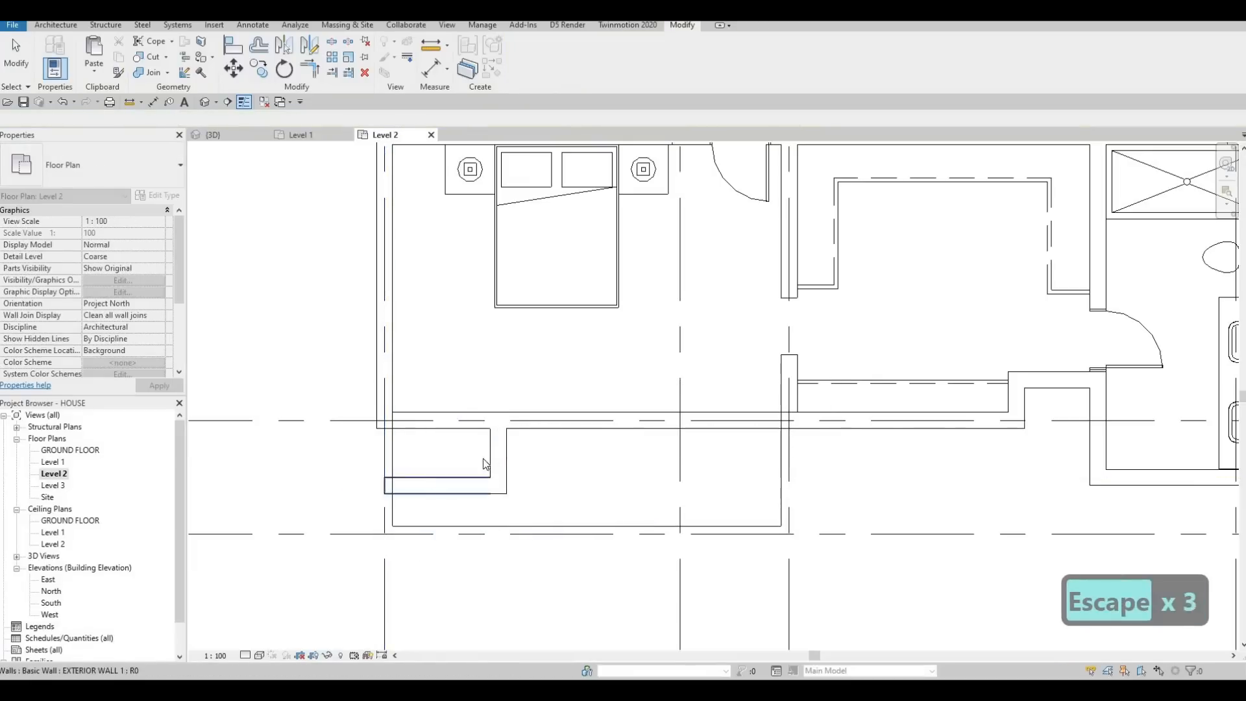
Step: Trim the west wall, the new short walls and the grid H wall into corners, opening the southwest projection to the bedroom
{"action": "left_click", "coordinate": [491, 454]}
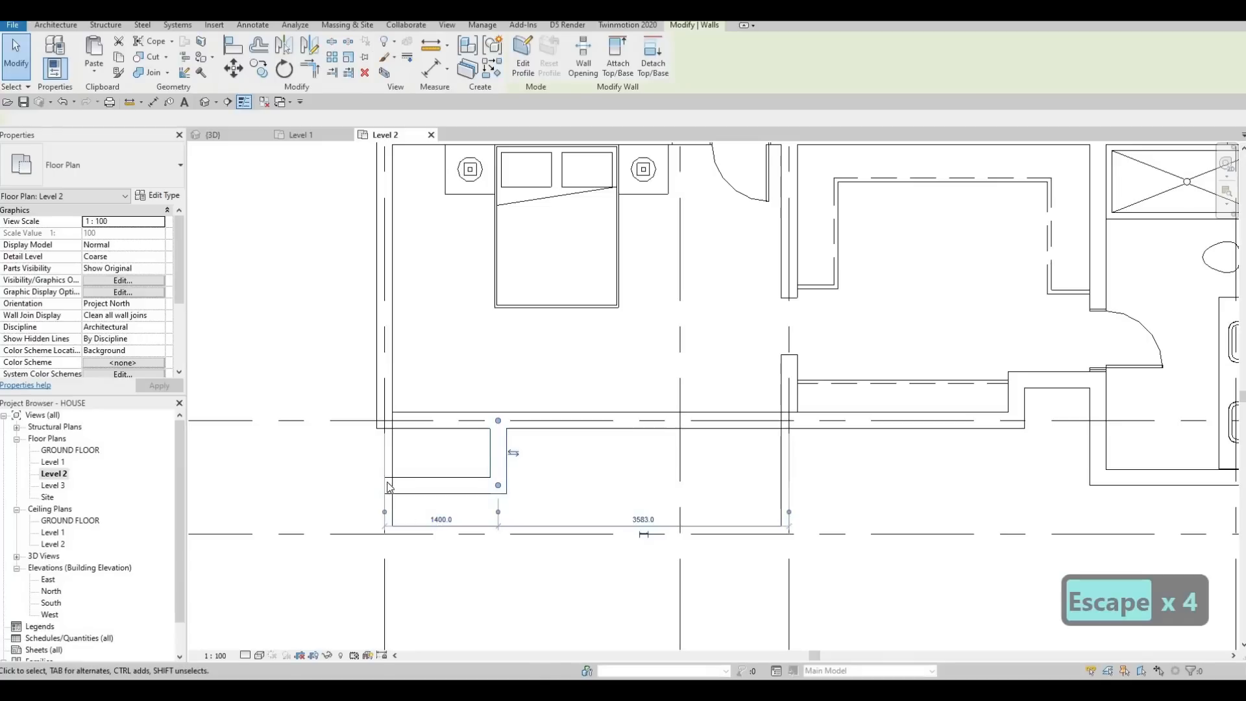
{"action": "key", "text": "Escape"}
{"action": "key", "text": "Escape"}
{"action": "key", "text": "t"}
{"action": "key", "text": "r"}
{"action": "left_click", "coordinate": [387, 397]}
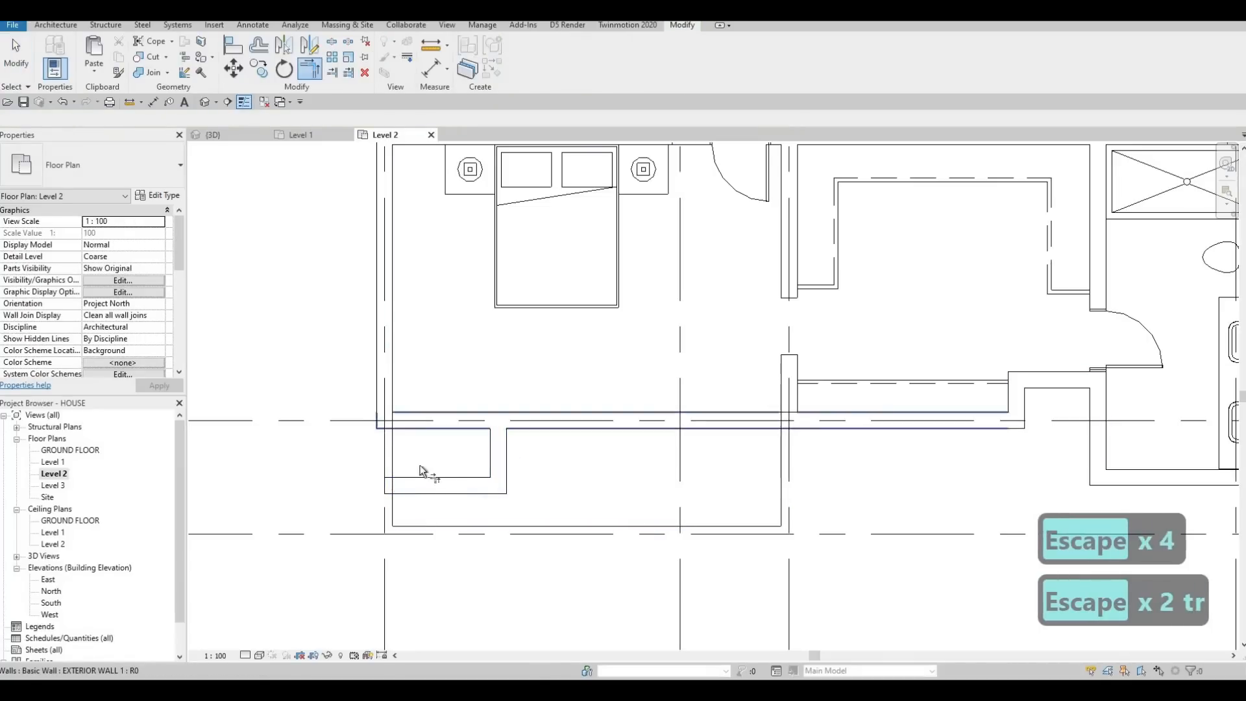
{"action": "left_click", "coordinate": [427, 489]}
{"action": "key", "text": "Escape"}
{"action": "key", "text": "Escape"}
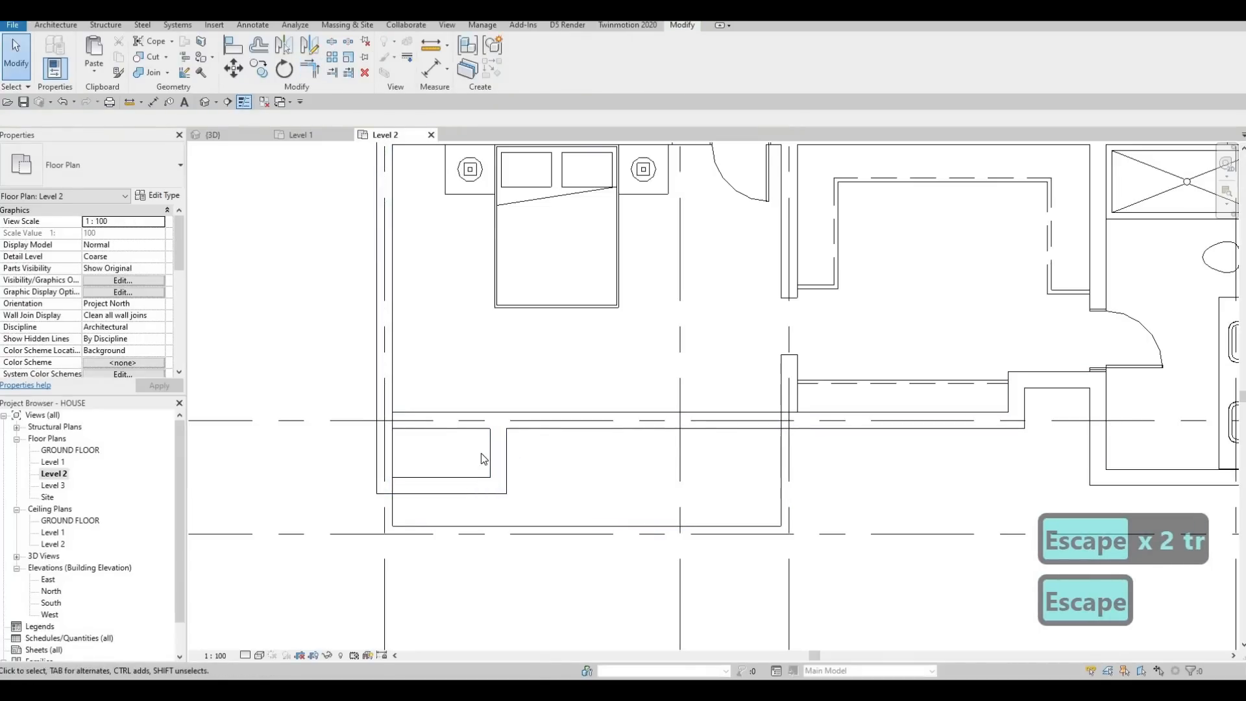
{"action": "key", "text": "Escape"}
{"action": "key", "text": "Escape"}
Step: Edit the FLOOR 2 boundary and add boundary lines along the inner faces of the projection's east and south walls
{"action": "left_click", "coordinate": [535, 525]}
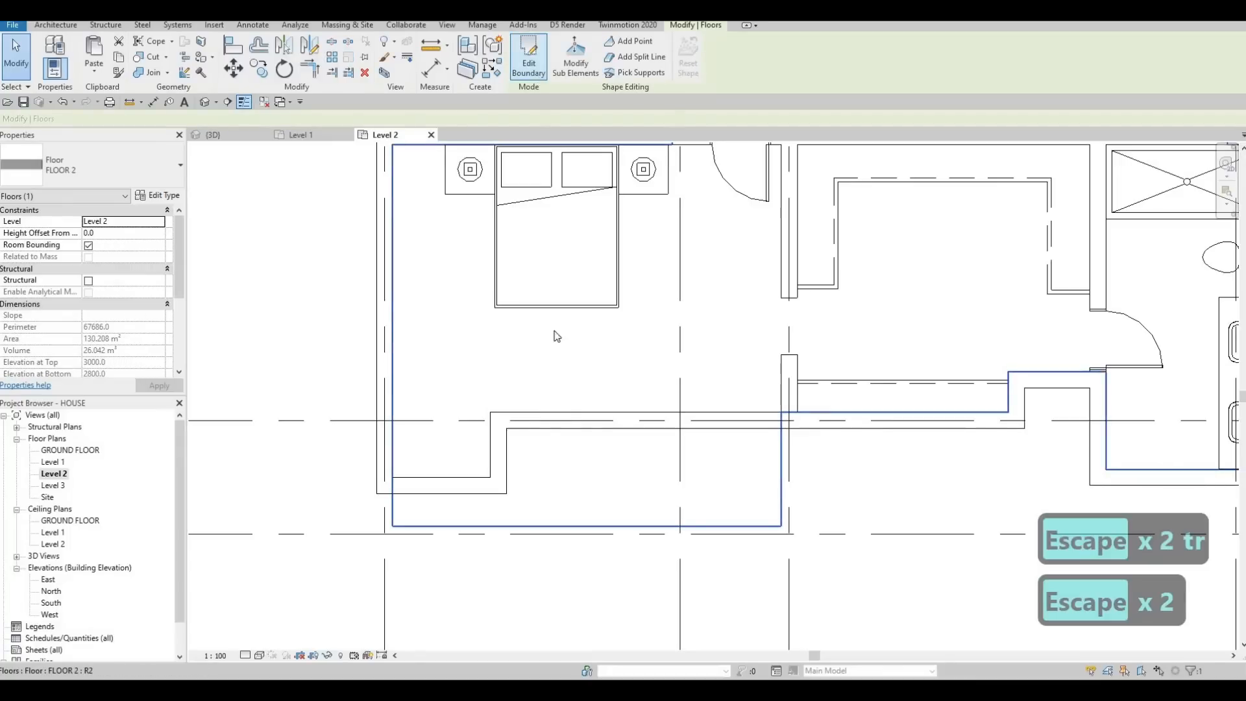
{"action": "left_click", "coordinate": [647, 71]}
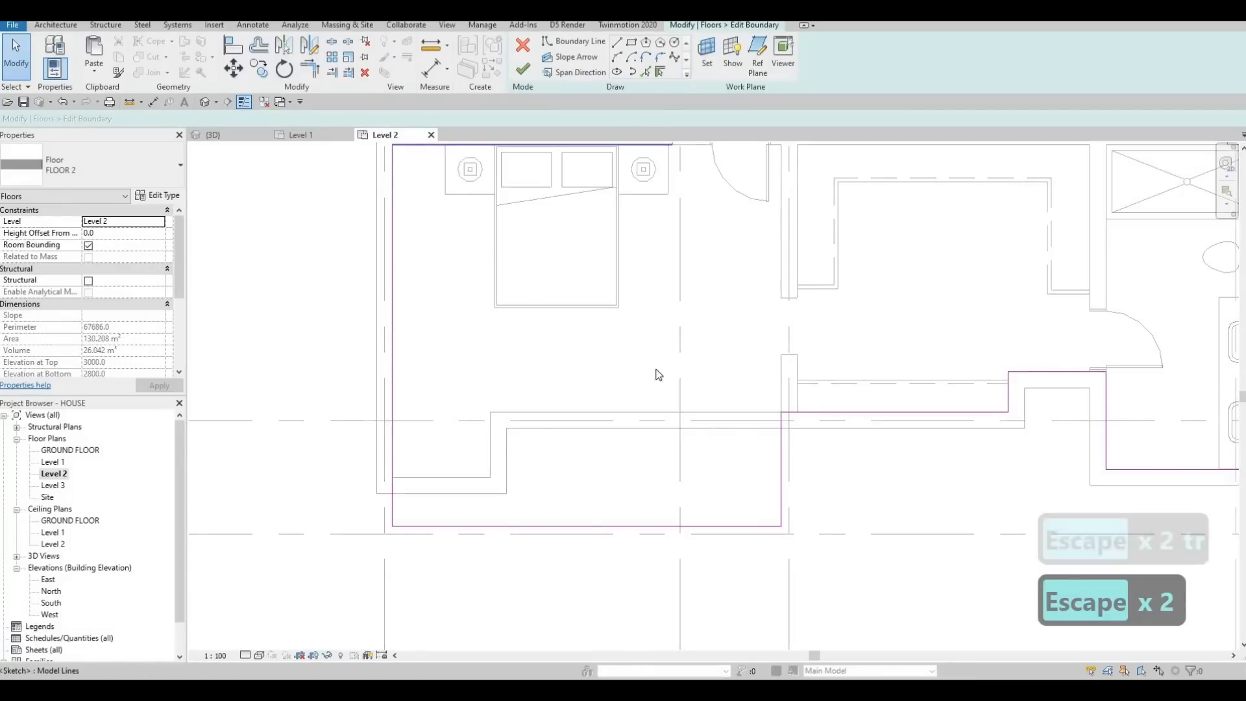
{"action": "key", "text": "Escape"}
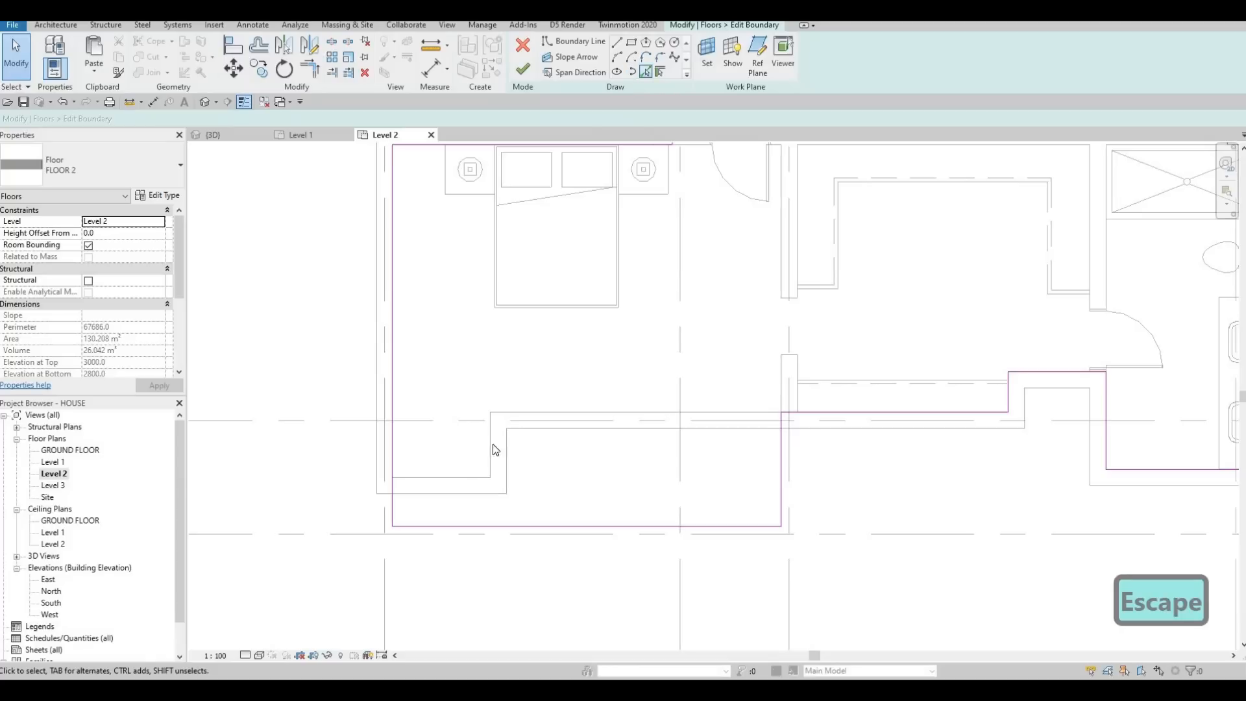
{"action": "key", "text": "Return"}
{"action": "left_click", "coordinate": [459, 483]}
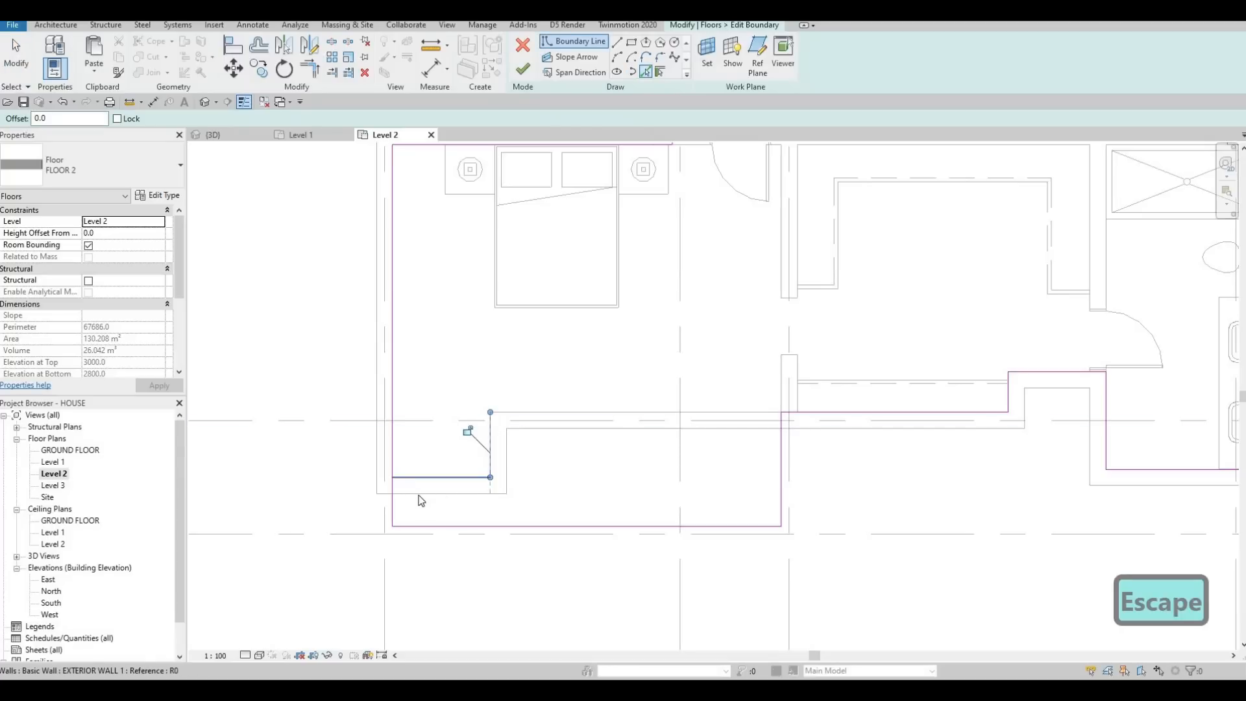
{"action": "key", "text": "Escape"}
{"action": "key", "text": "Escape"}
Step: Trim the floor boundary lines to follow the new walls and delete the leftover lines of the old outline
{"action": "key", "text": "t"}
{"action": "key", "text": "r"}
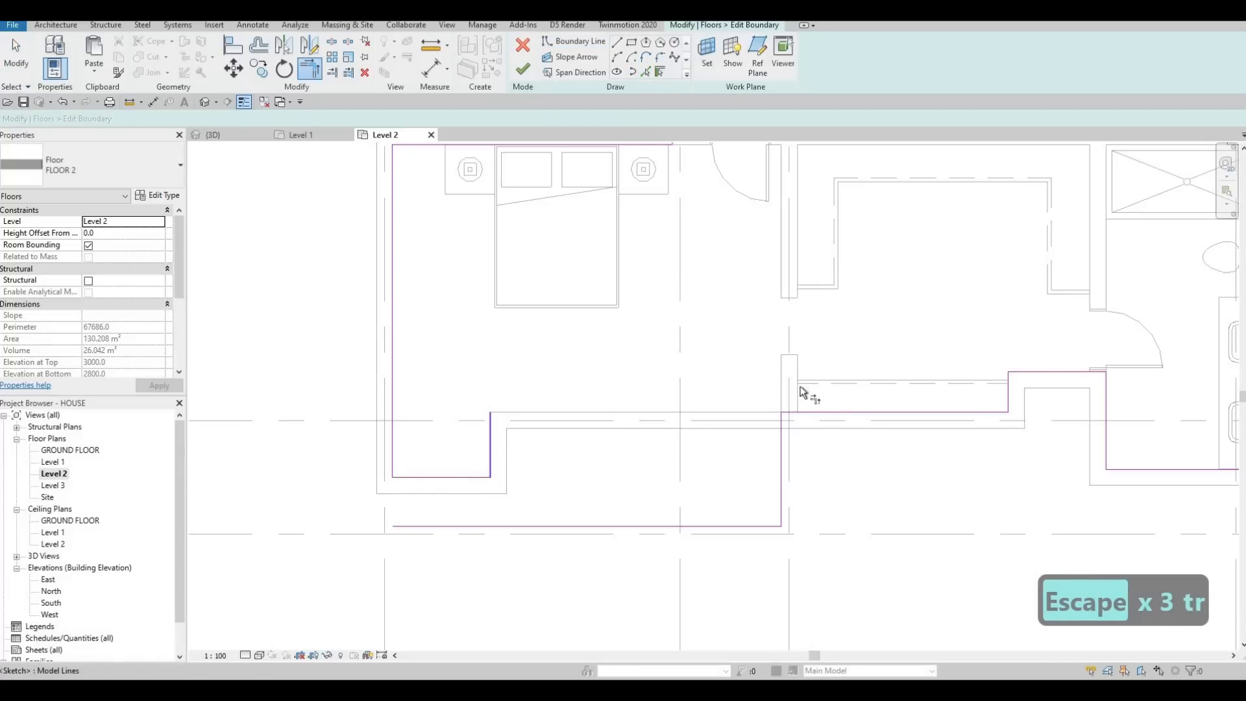
{"action": "key", "text": "Escape"}
{"action": "key", "text": "Escape"}
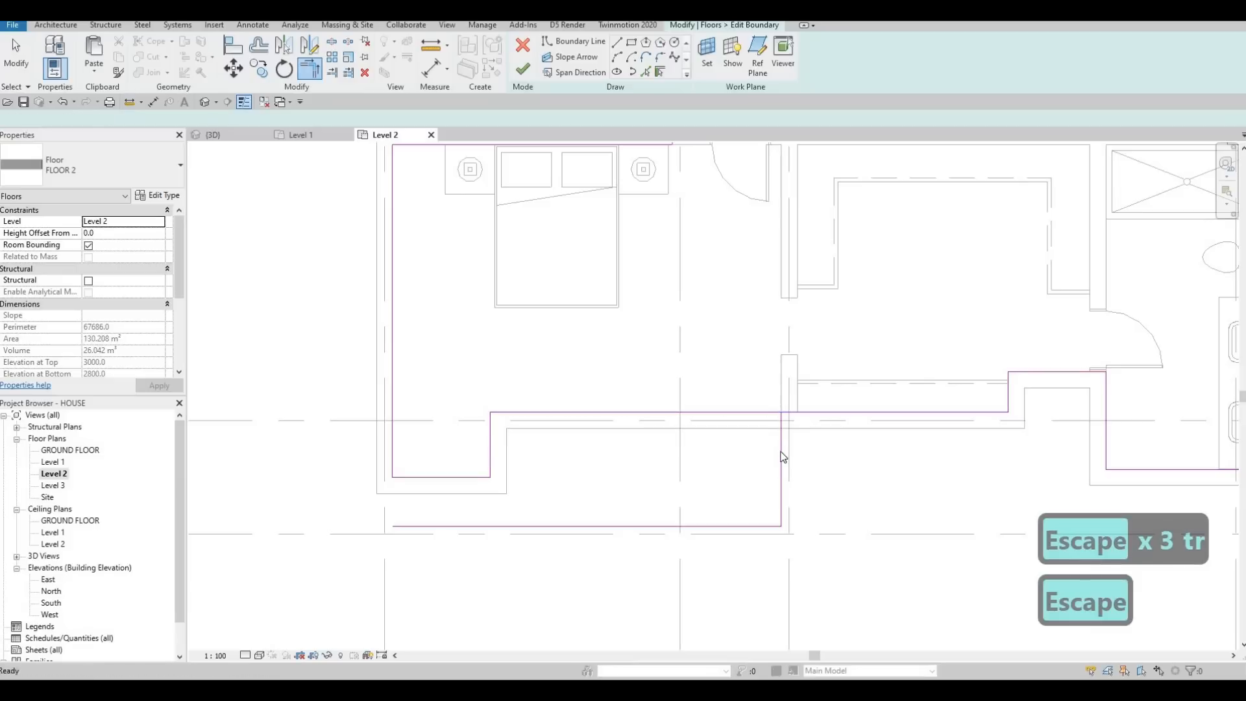
{"action": "key", "text": "Tab"}
{"action": "left_click", "coordinate": [782, 457]}
{"action": "key", "text": "Delete"}
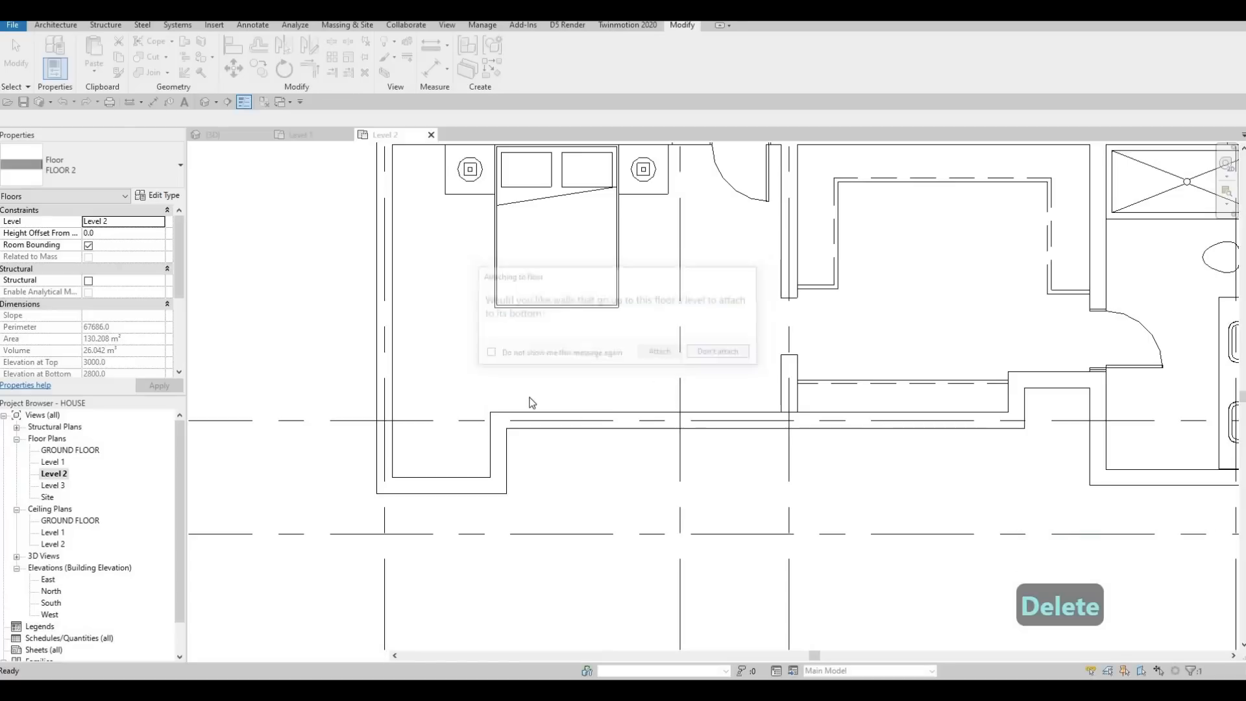
{"action": "middle_click_drag", "start_coordinate": [682, 403], "coordinate": [642, 411]}
{"action": "scroll", "coordinate": [535, 415], "scroll_direction": "down", "scroll_amount": 3}
{"action": "key", "text": "Escape"}
{"action": "middle_click_drag", "start_coordinate": [534, 423], "coordinate": [458, 432]}
{"action": "scroll", "coordinate": [584, 448], "scroll_direction": "up", "scroll_amount": 4}
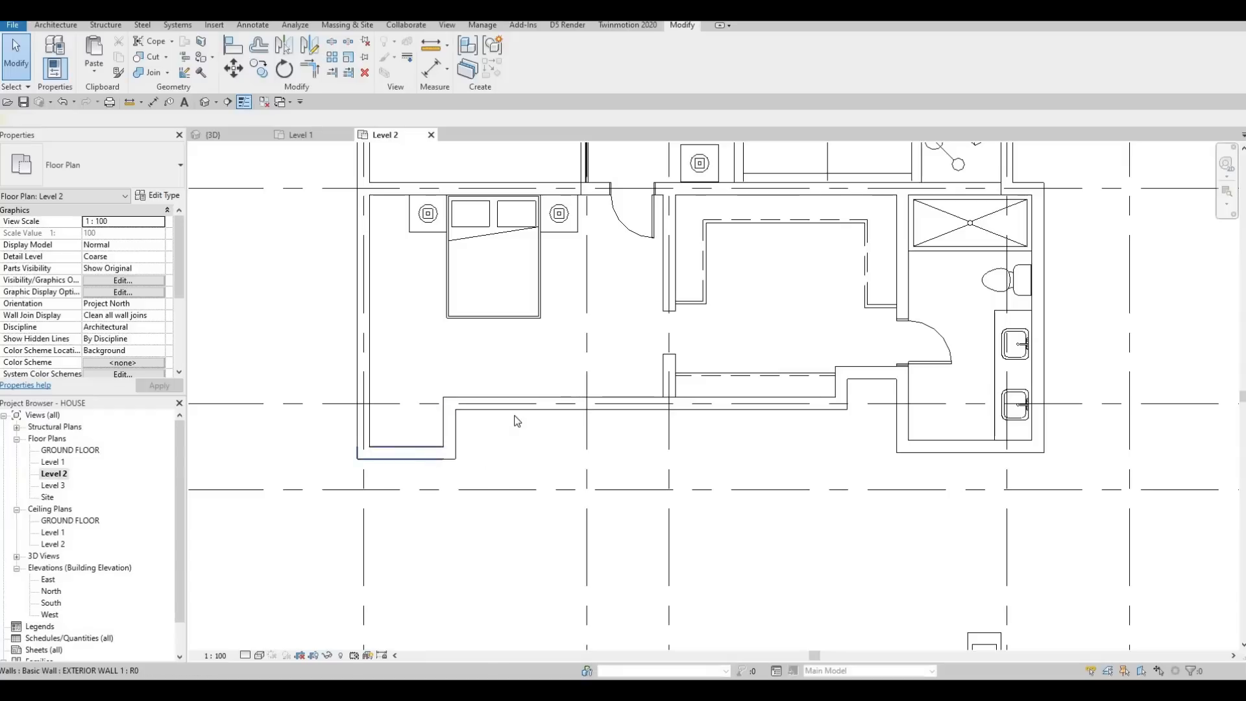
{"action": "middle_click_drag", "start_coordinate": [554, 402], "coordinate": [568, 367]}
{"action": "scroll", "coordinate": [568, 368], "scroll_direction": "down", "scroll_amount": 1}
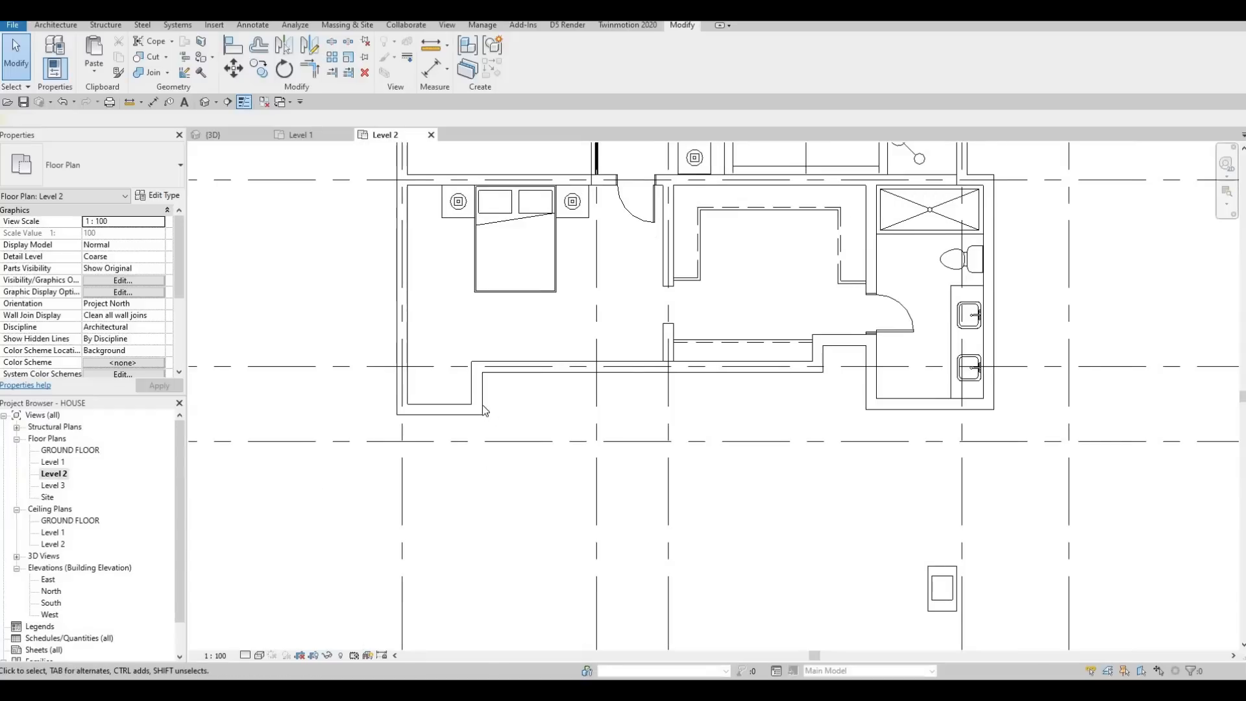
Step: Try to move the southwest projection's south exterior wall south to grid I
{"action": "scroll", "coordinate": [468, 408], "scroll_direction": "up", "scroll_amount": 3}
{"action": "left_click", "coordinate": [416, 427]}
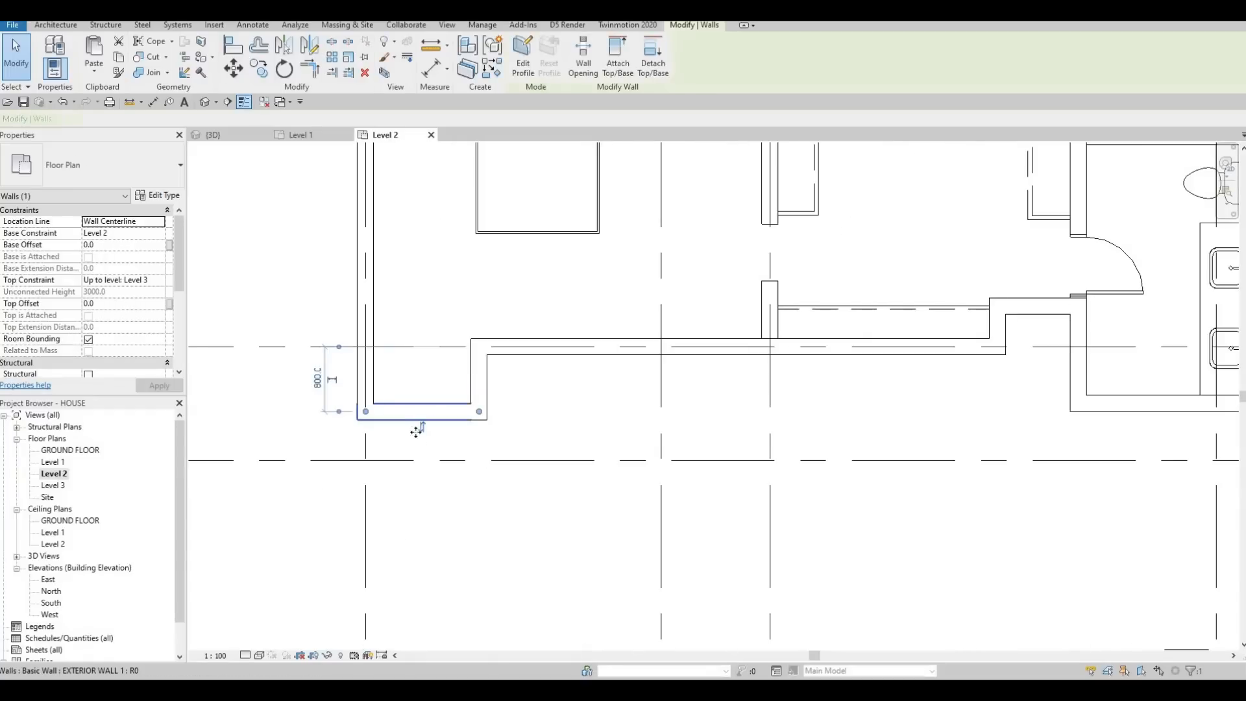
{"action": "left_click_drag", "start_coordinate": [418, 420], "coordinate": [420, 461]}
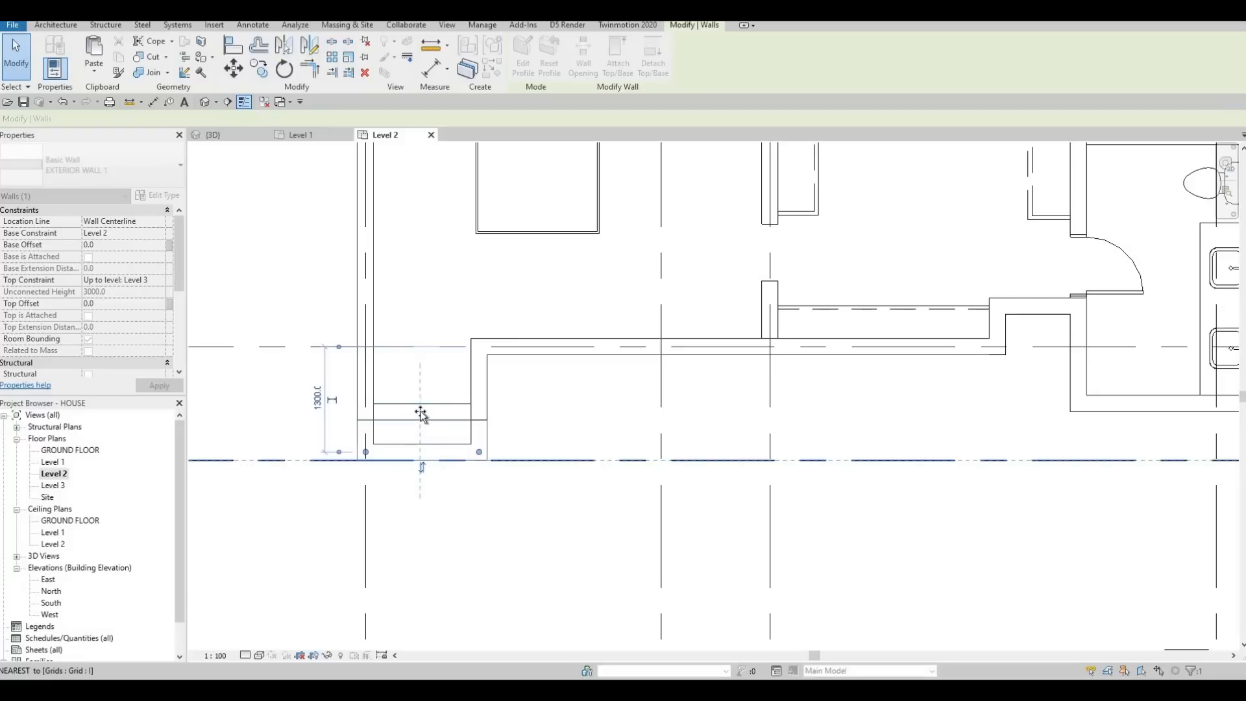
{"action": "left_click_drag", "start_coordinate": [420, 413], "coordinate": [424, 391]}
{"action": "key", "text": "Escape"}
{"action": "key", "text": "Escape"}
{"action": "key", "text": "Escape"}
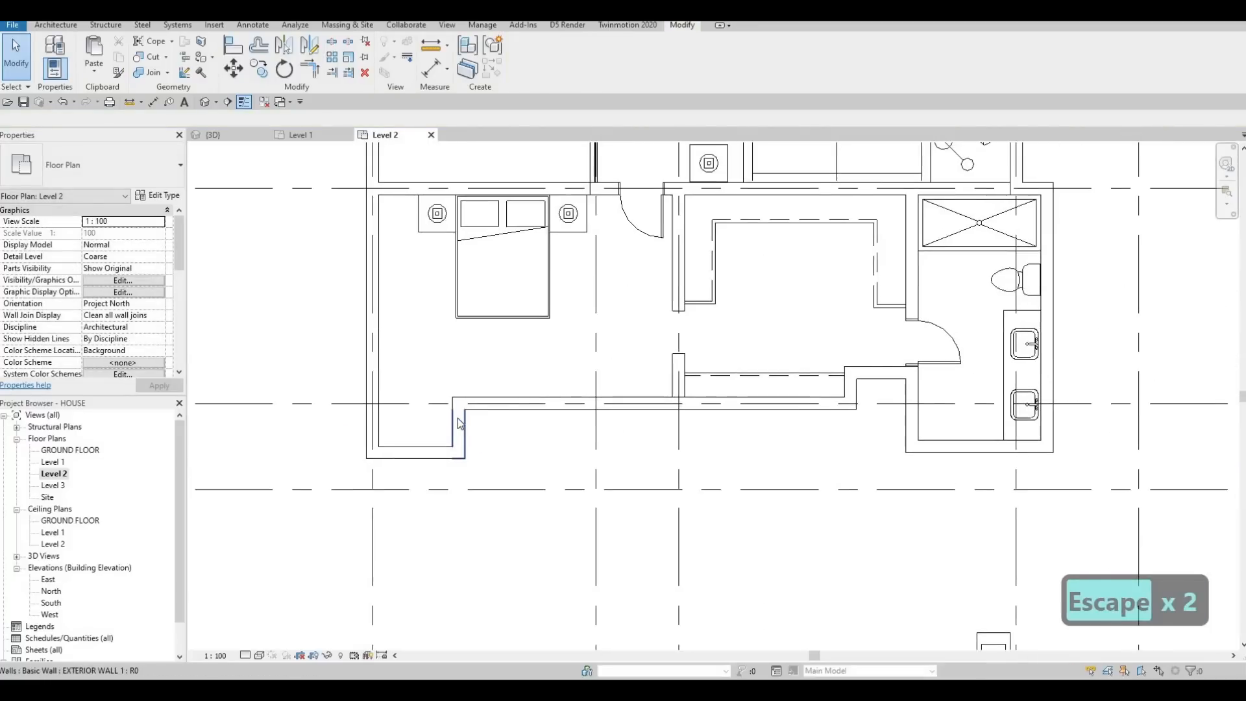
Step: Place another 1525 x 762 mm M_Desk in the southwest projection, starting from the existing desk in the northwest bedroom
{"action": "scroll", "coordinate": [460, 432], "scroll_direction": "down", "scroll_amount": 4}
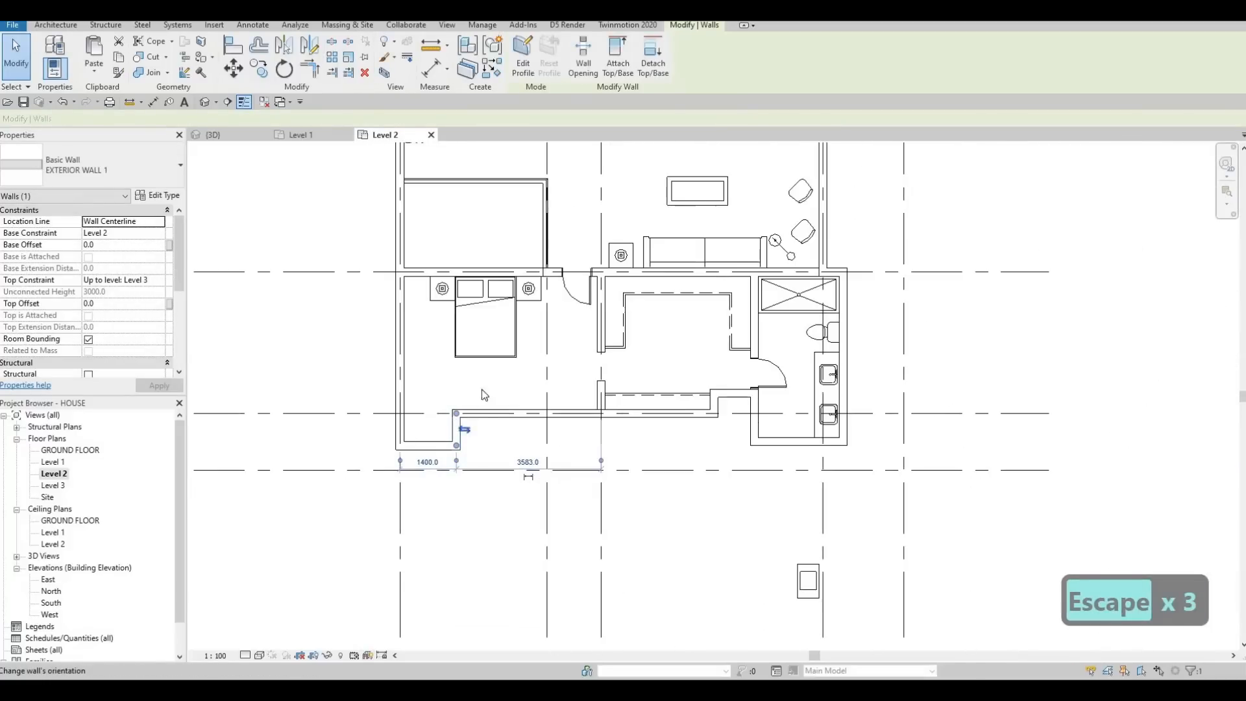
{"action": "scroll", "coordinate": [464, 429], "scroll_direction": "up", "scroll_amount": 3}
{"action": "scroll", "coordinate": [458, 359], "scroll_direction": "down", "scroll_amount": 3}
{"action": "scroll", "coordinate": [476, 290], "scroll_direction": "up", "scroll_amount": 3}
{"action": "scroll", "coordinate": [501, 201], "scroll_direction": "down", "scroll_amount": 3}
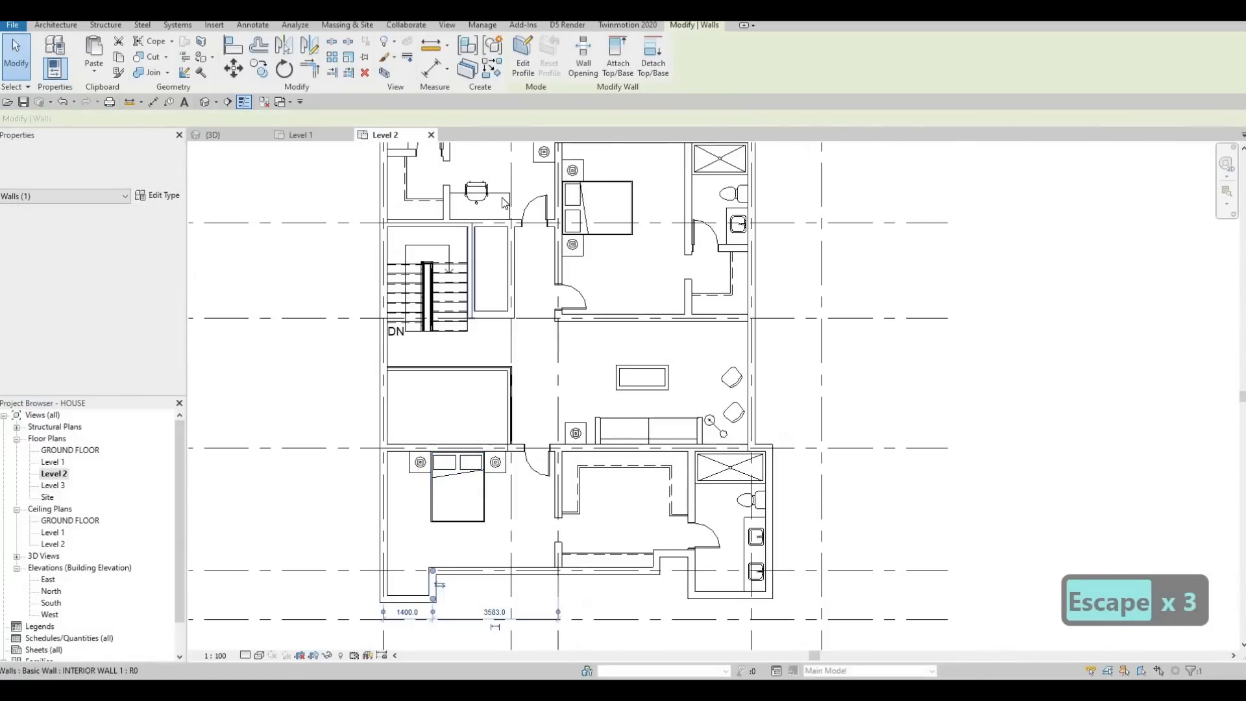
{"action": "key", "text": "Escape"}
{"action": "left_click", "coordinate": [499, 220]}
{"action": "key", "text": "c"}
{"action": "key", "text": "s"}
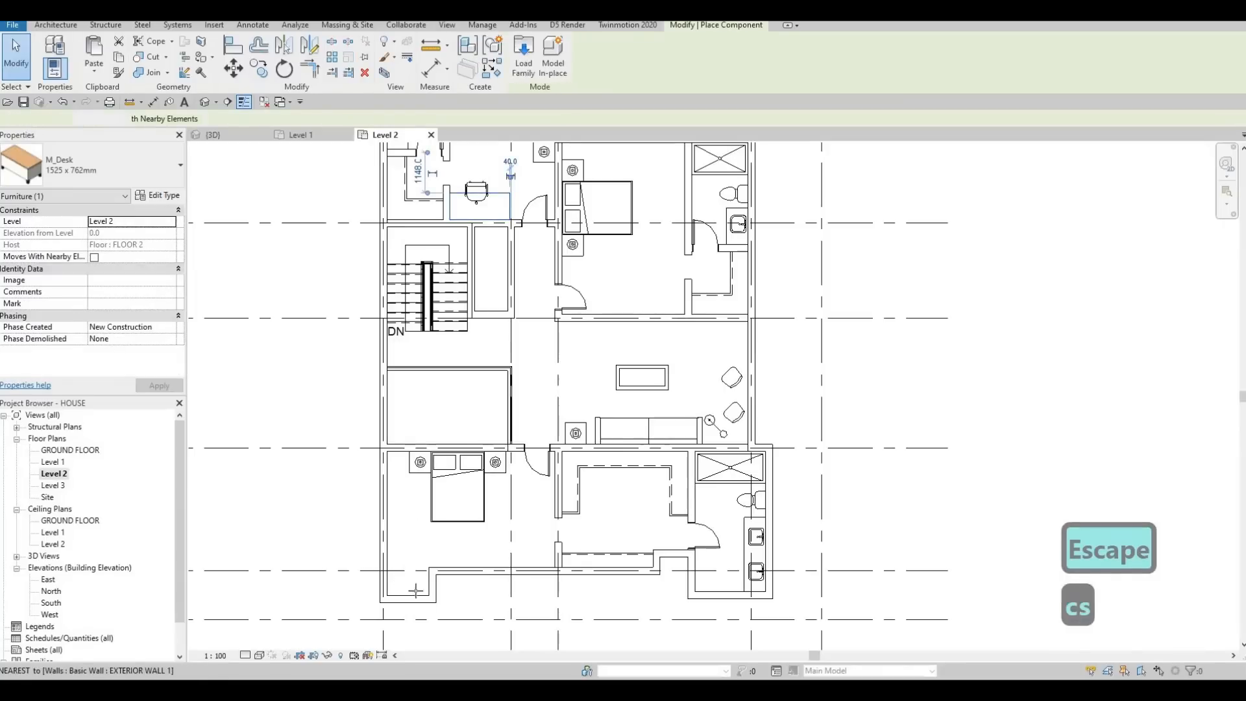
{"action": "scroll", "coordinate": [404, 567], "scroll_direction": "up", "scroll_amount": 4}
{"action": "middle_click_drag", "start_coordinate": [437, 585], "coordinate": [474, 486]}
{"action": "left_click", "coordinate": [454, 563]}
{"action": "key", "text": "Escape"}
Step: Move the southwest projection's east exterior wall east to the desk's edge, 1900 mm from the west grid line
{"action": "key", "text": "Escape"}
{"action": "key", "text": "Escape"}
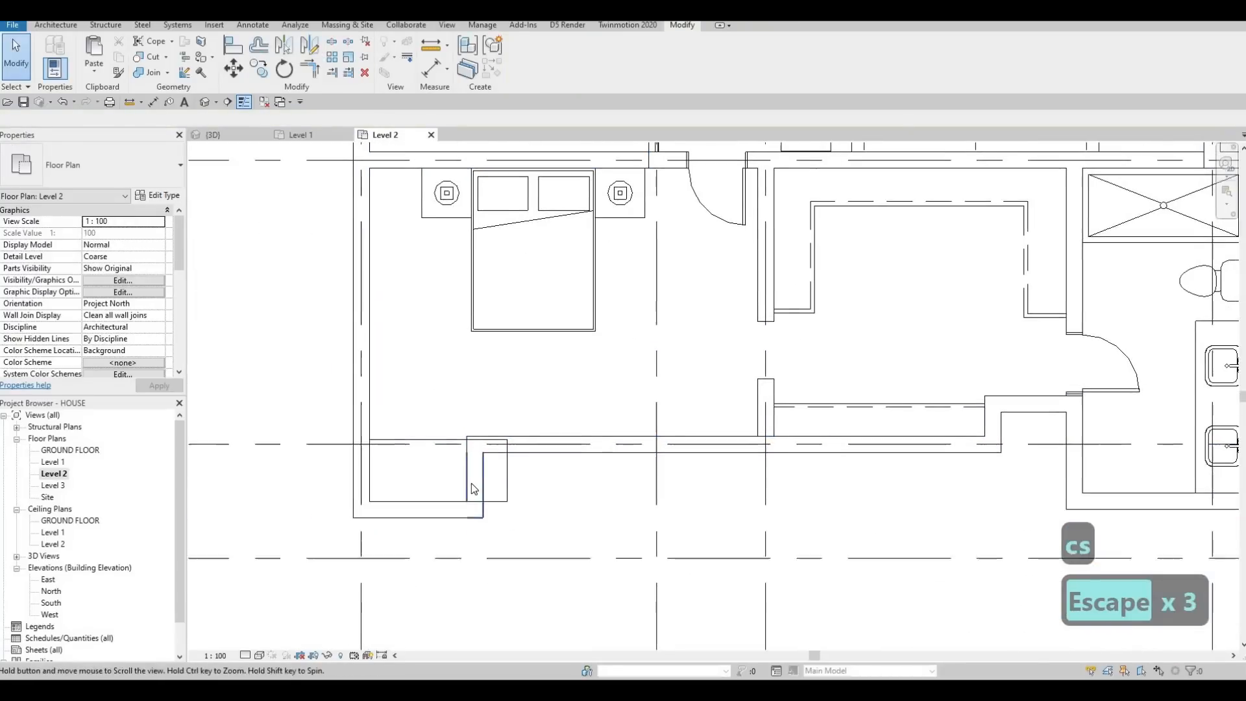
{"action": "key", "text": "Escape"}
{"action": "left_click", "coordinate": [475, 484]}
{"action": "left_click_drag", "start_coordinate": [474, 484], "coordinate": [515, 482]}
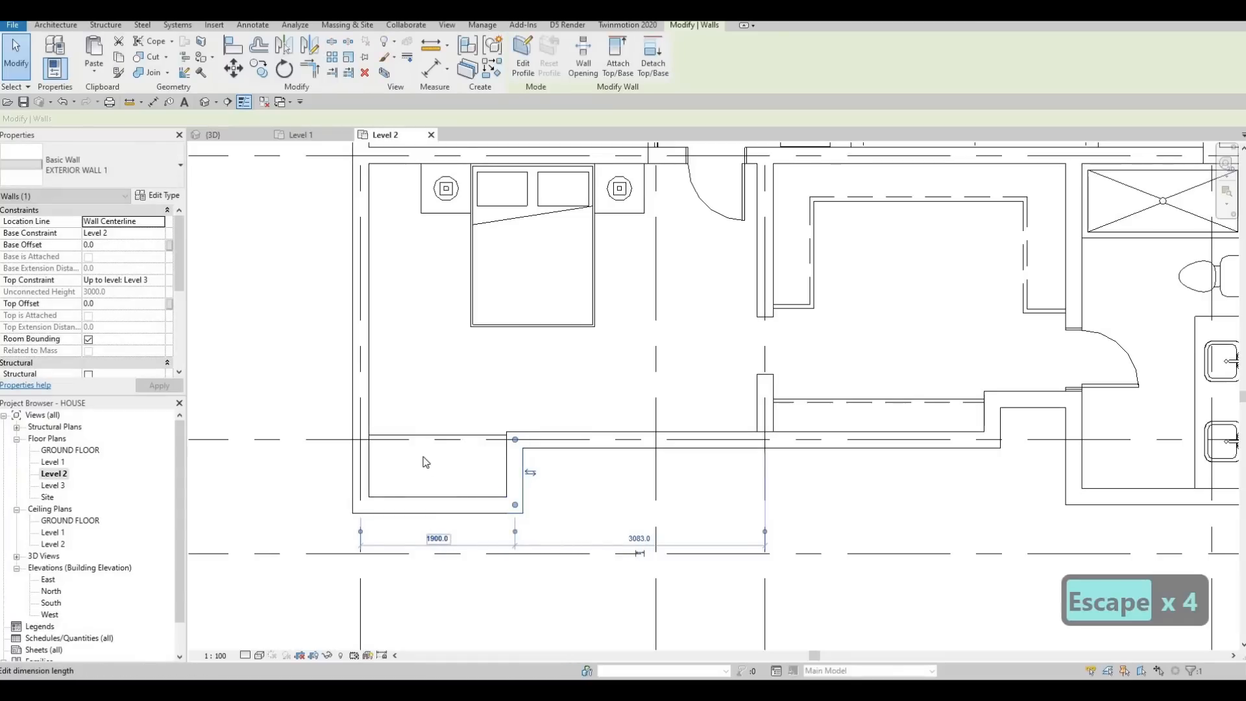
{"action": "middle_click_drag", "start_coordinate": [393, 532], "coordinate": [362, 584]}
{"action": "scroll", "coordinate": [363, 500], "scroll_direction": "down", "scroll_amount": 1}
{"action": "key", "text": "Escape"}
{"action": "scroll", "coordinate": [362, 584], "scroll_direction": "down", "scroll_amount": 3}
{"action": "middle_click_drag", "start_coordinate": [408, 349], "coordinate": [384, 549]}
{"action": "key", "text": "Escape"}
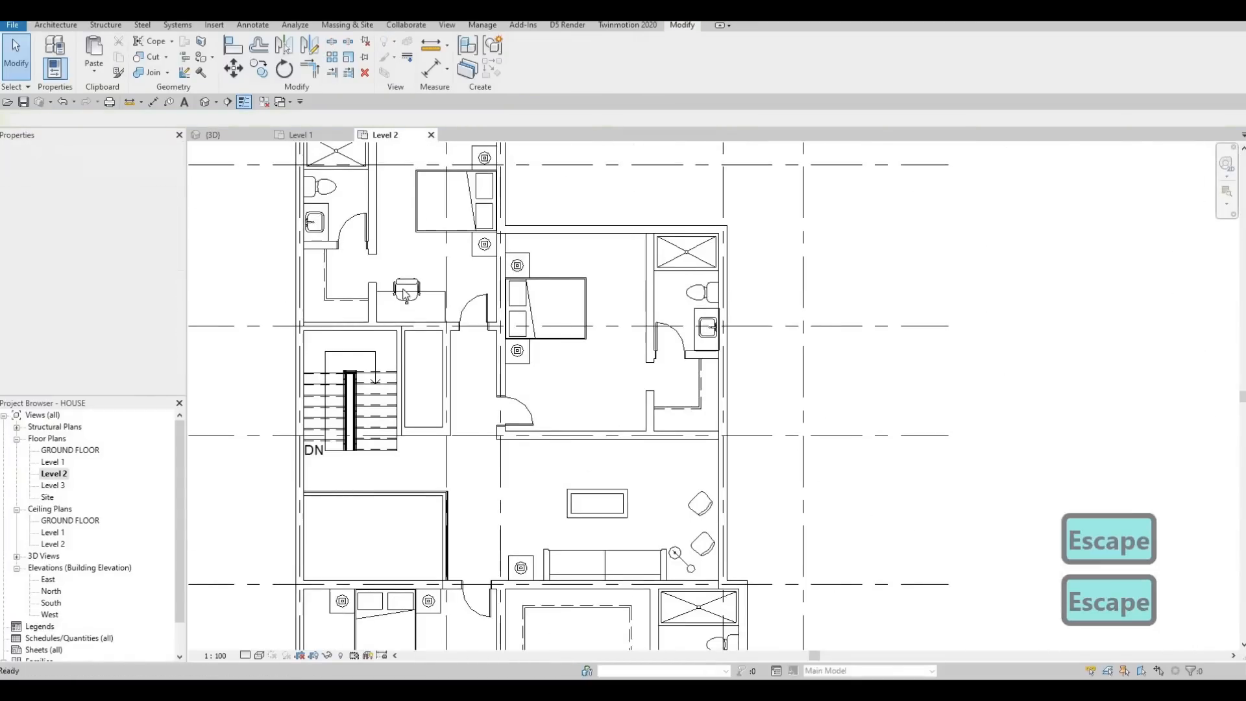
{"action": "key", "text": "Escape"}
{"action": "left_click", "coordinate": [408, 289]}
{"action": "key", "text": "d"}
{"action": "key", "text": "c"}
{"action": "key", "text": "s"}
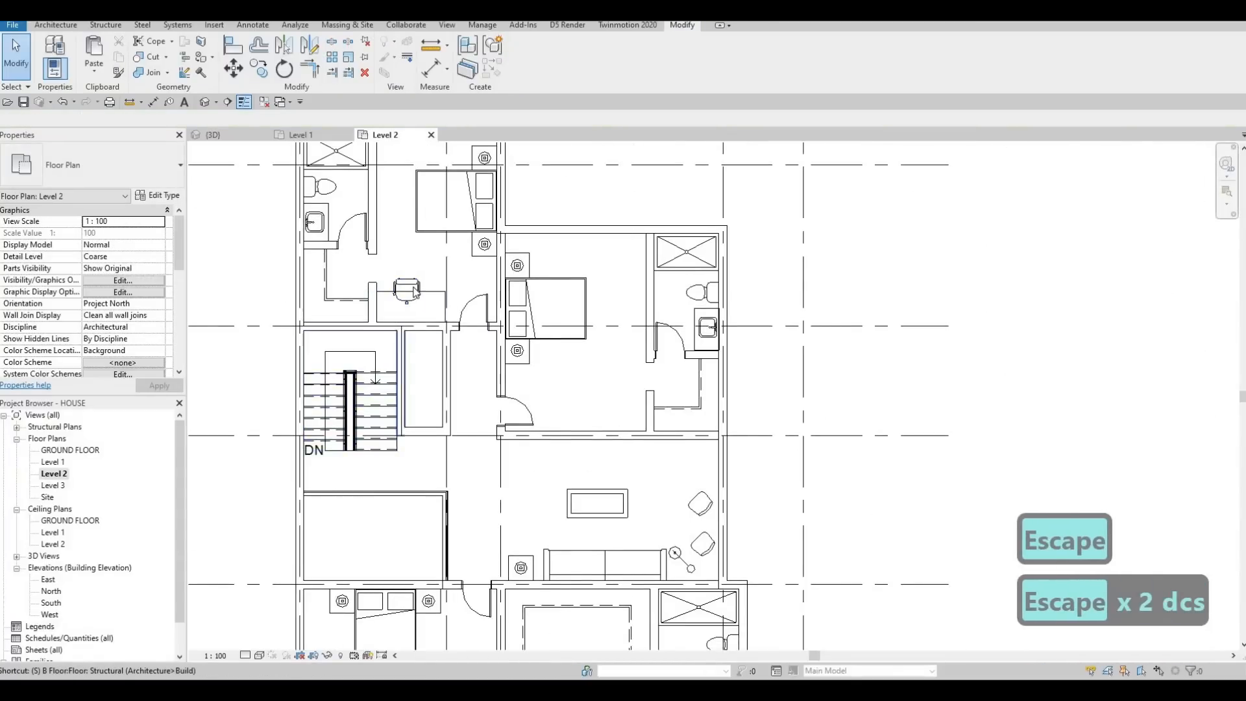
{"action": "key", "text": "Escape"}
{"action": "key", "text": "Escape"}
Step: Place another M_Chair-Executive at the midpoint of the new desk's north edge, matching the northwest bedroom's chair
{"action": "left_click", "coordinate": [409, 289]}
{"action": "key", "text": "c"}
{"action": "key", "text": "s"}
{"action": "scroll", "coordinate": [399, 455], "scroll_direction": "up", "scroll_amount": 5}
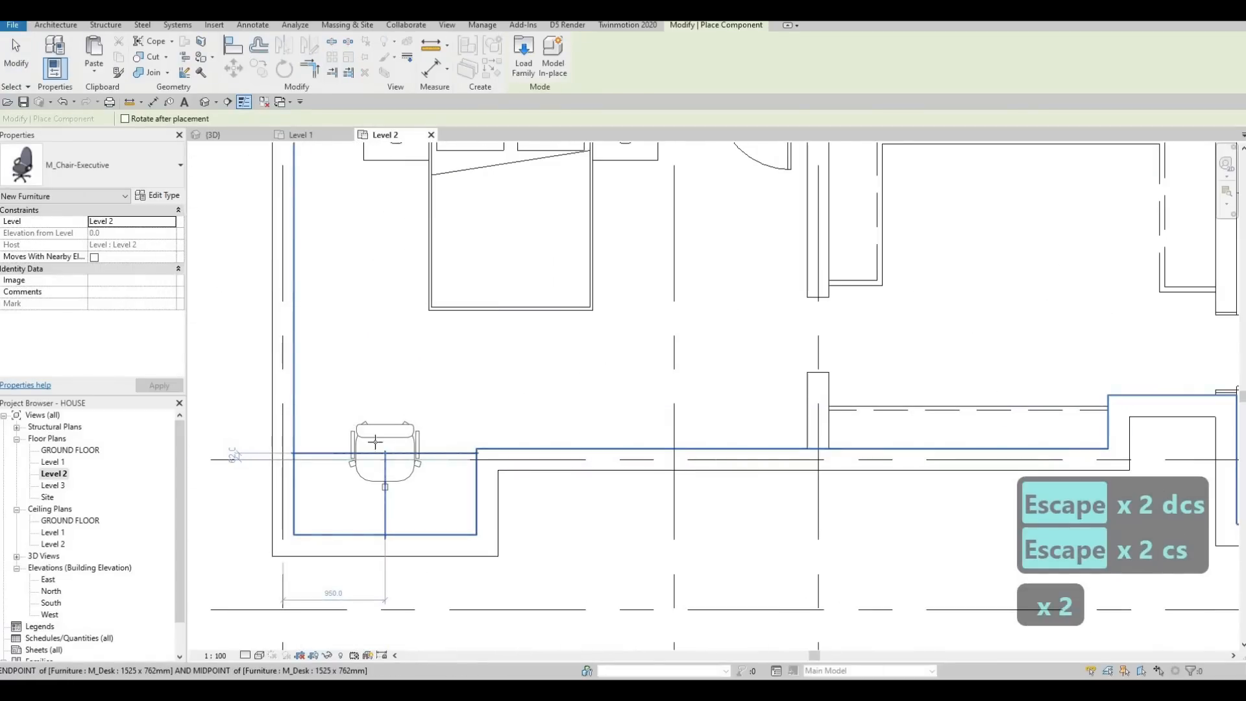
{"action": "left_click", "coordinate": [383, 451]}
{"action": "key", "text": "Escape"}
{"action": "key", "text": "Escape"}
{"action": "scroll", "coordinate": [383, 429], "scroll_direction": "down", "scroll_amount": 3}
Step: Move the southwest projection's south exterior wall south onto grid I, 1400 mm from grid H
{"action": "key", "text": "Escape"}
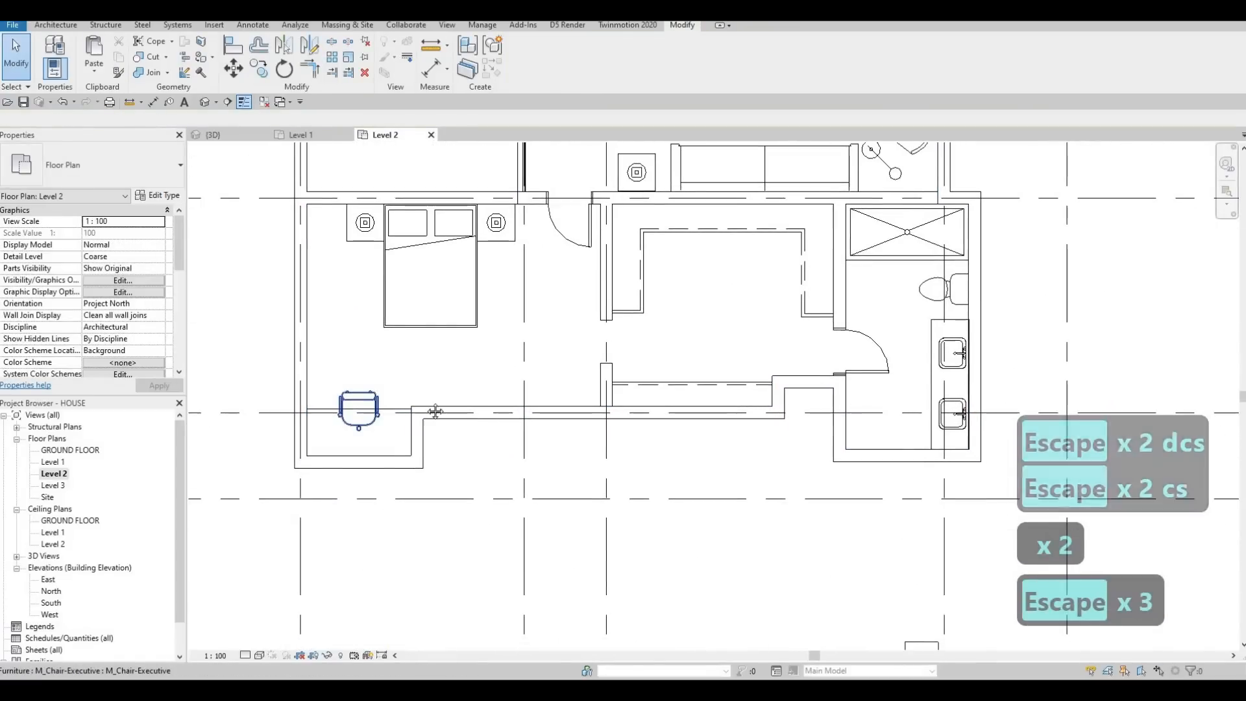
{"action": "scroll", "coordinate": [415, 455], "scroll_direction": "down", "scroll_amount": 2}
{"action": "middle_click_drag", "start_coordinate": [512, 480], "coordinate": [509, 503]}
{"action": "key", "text": "Escape"}
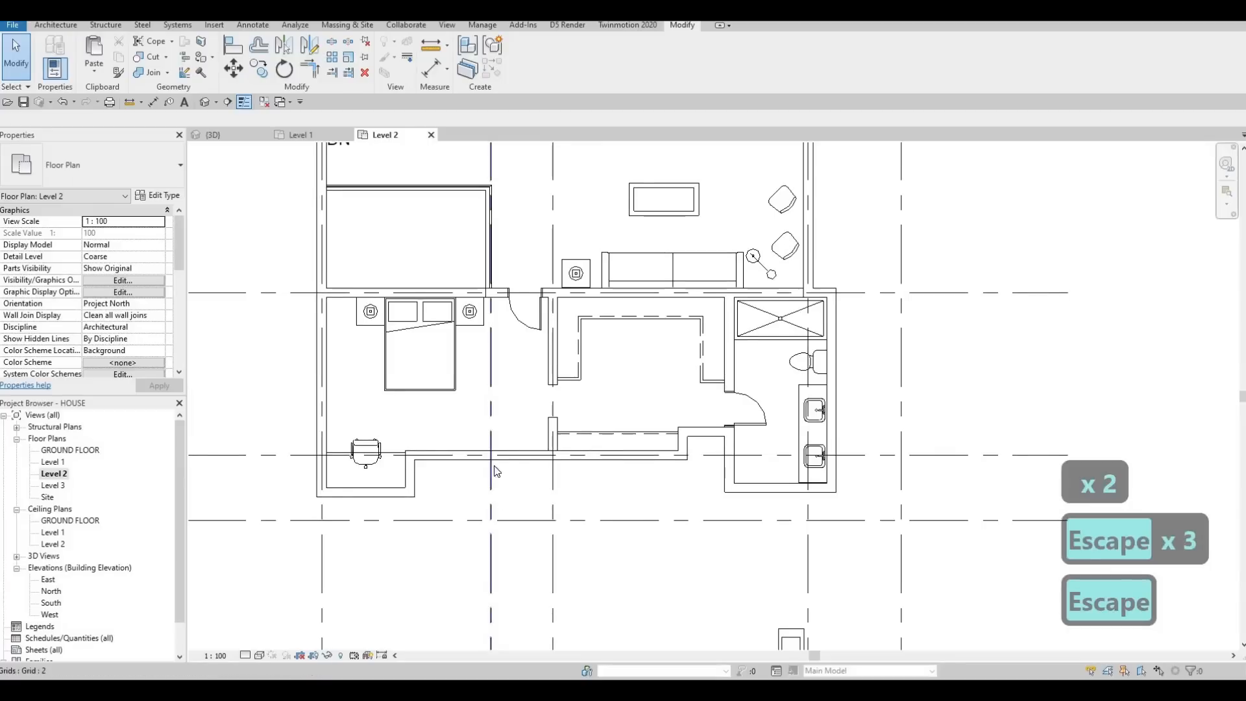
{"action": "middle_click_drag", "start_coordinate": [415, 462], "coordinate": [434, 447]}
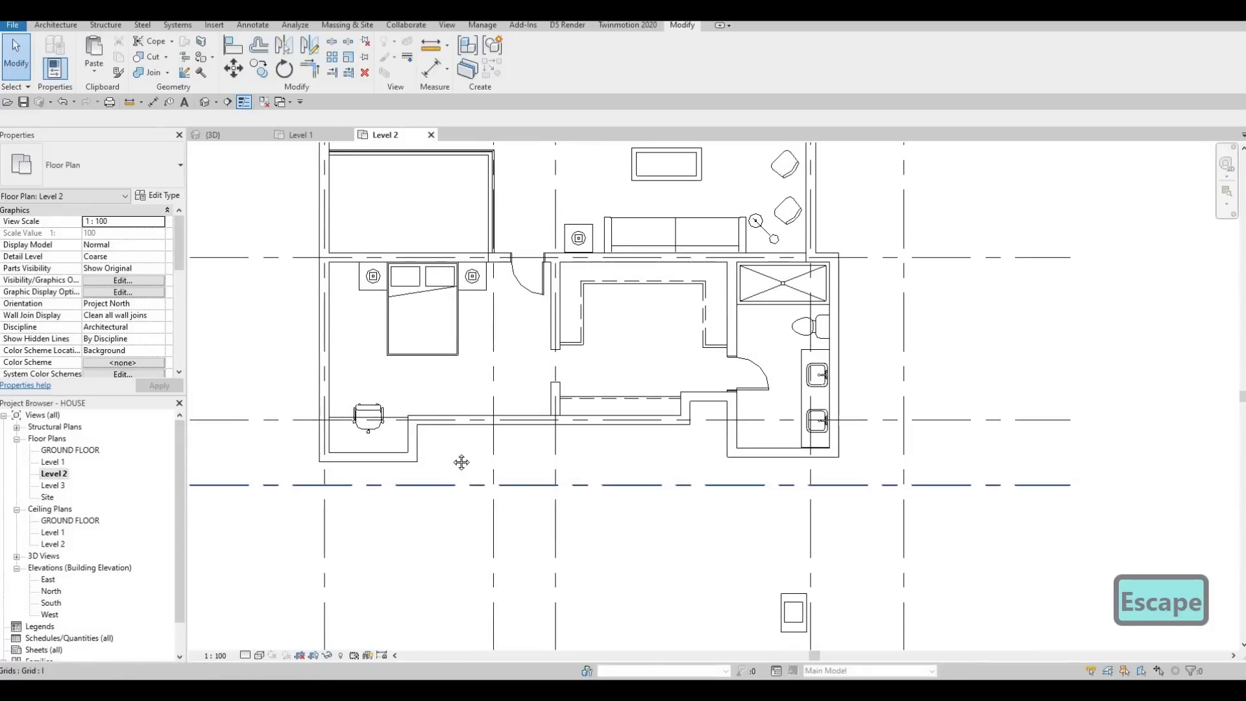
{"action": "scroll", "coordinate": [462, 462], "scroll_direction": "down", "scroll_amount": 2}
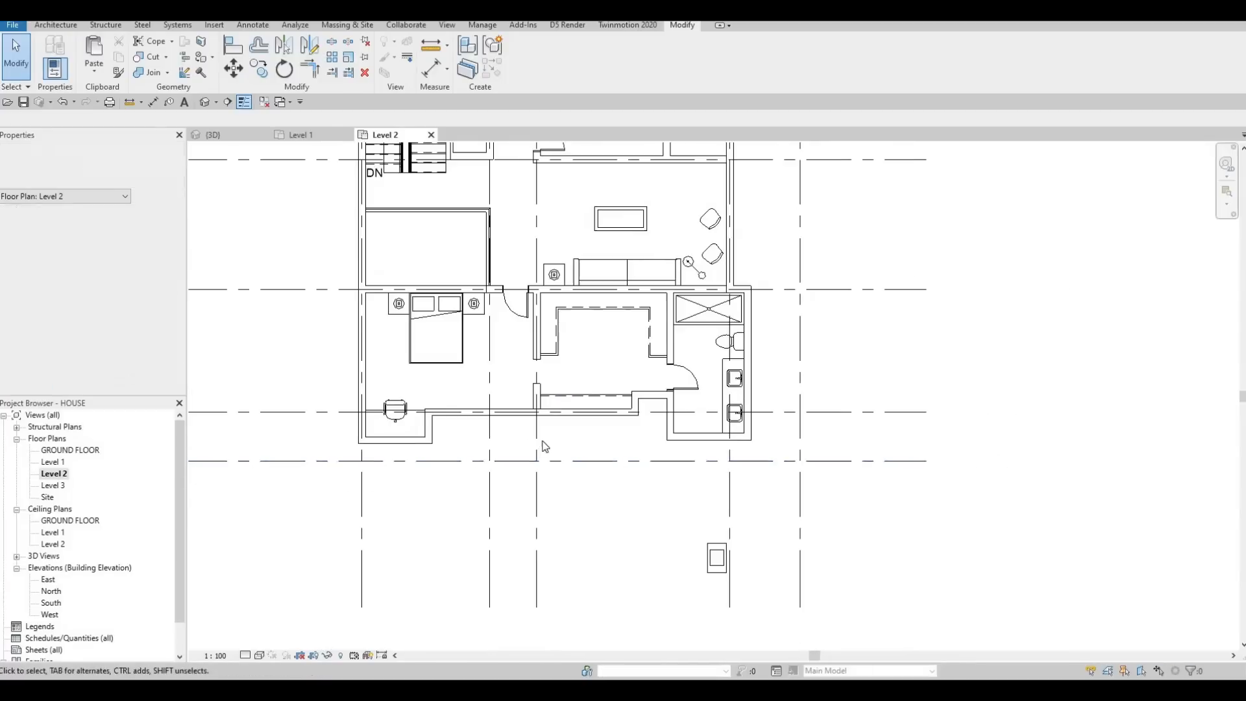
{"action": "scroll", "coordinate": [450, 410], "scroll_direction": "up", "scroll_amount": 3}
{"action": "key", "text": "Escape"}
{"action": "left_click", "coordinate": [442, 414]}
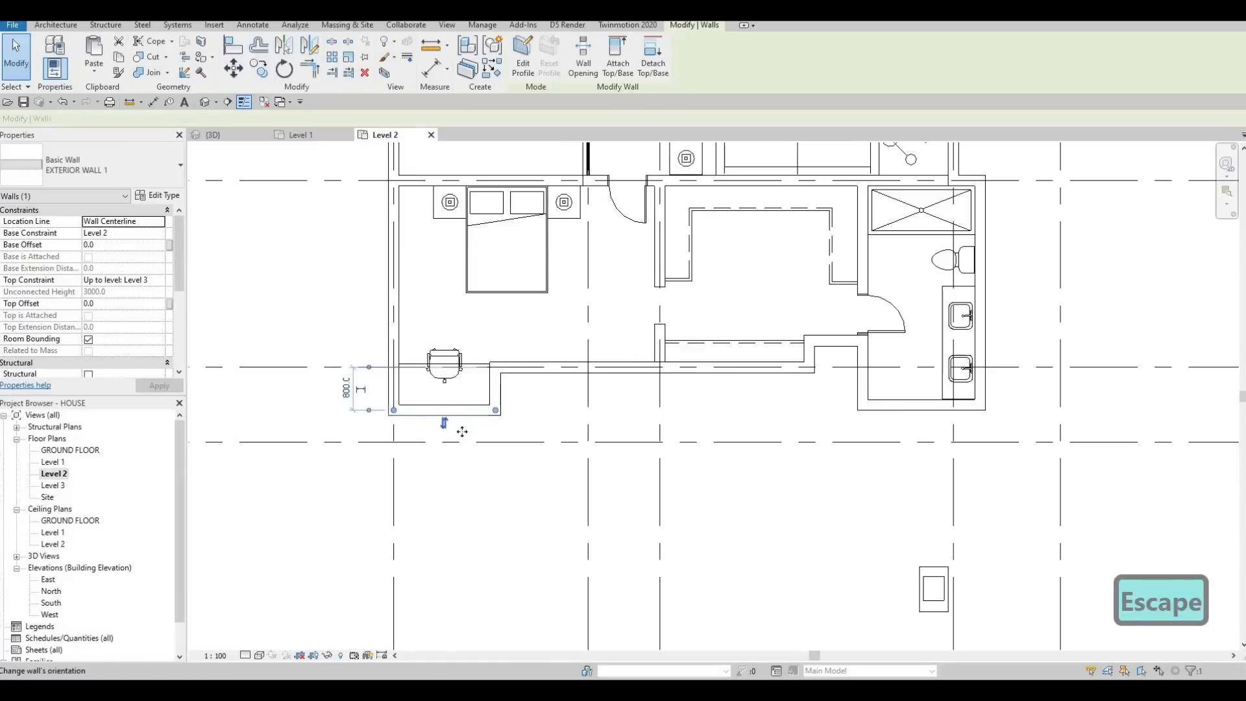
{"action": "left_click_drag", "start_coordinate": [462, 440], "coordinate": [464, 427]}
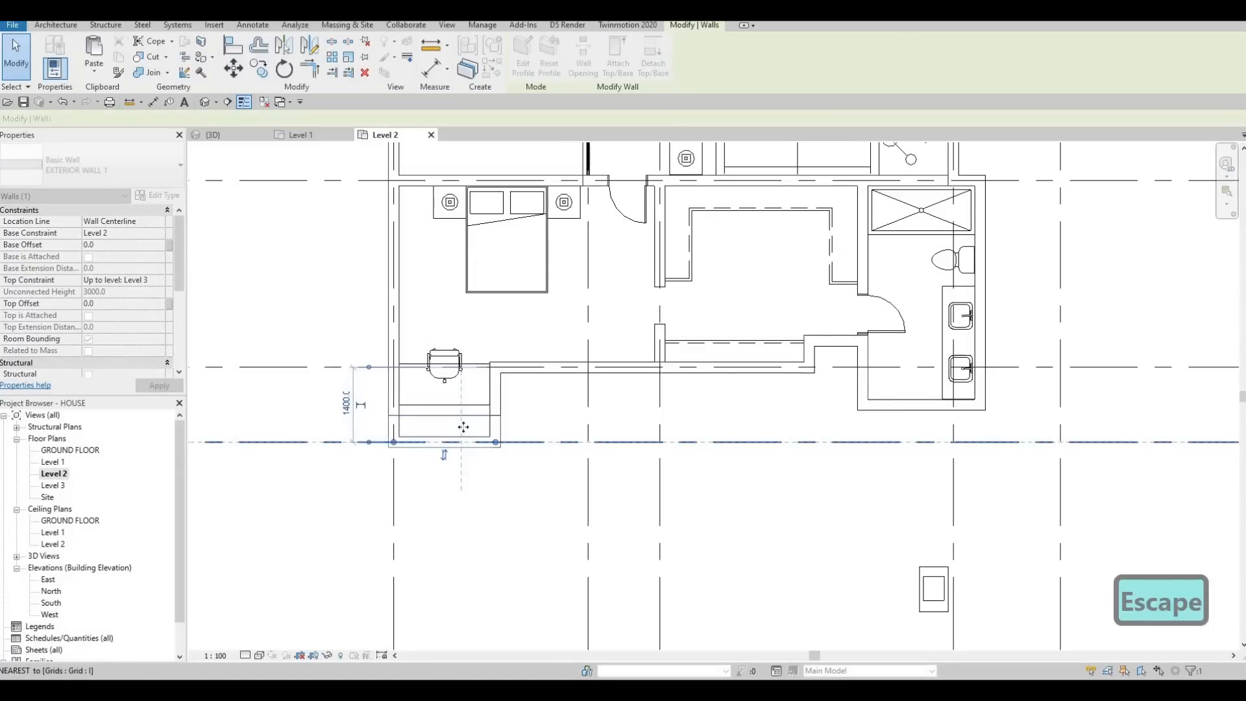
{"action": "key", "text": "Escape"}
Step: Move the desk and chair together south toward the inner southwest corner of the enlarged projection
{"action": "left_click", "coordinate": [437, 360]}
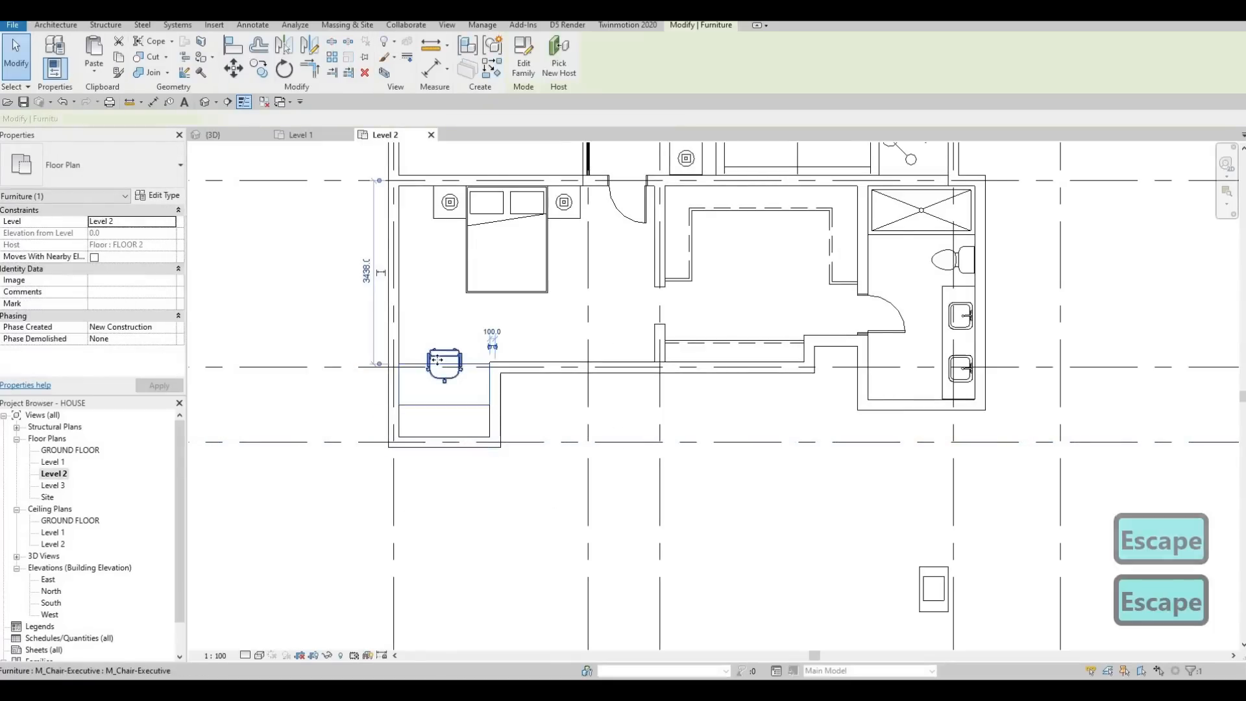
{"action": "key", "text": "m"}
{"action": "key", "text": "v"}
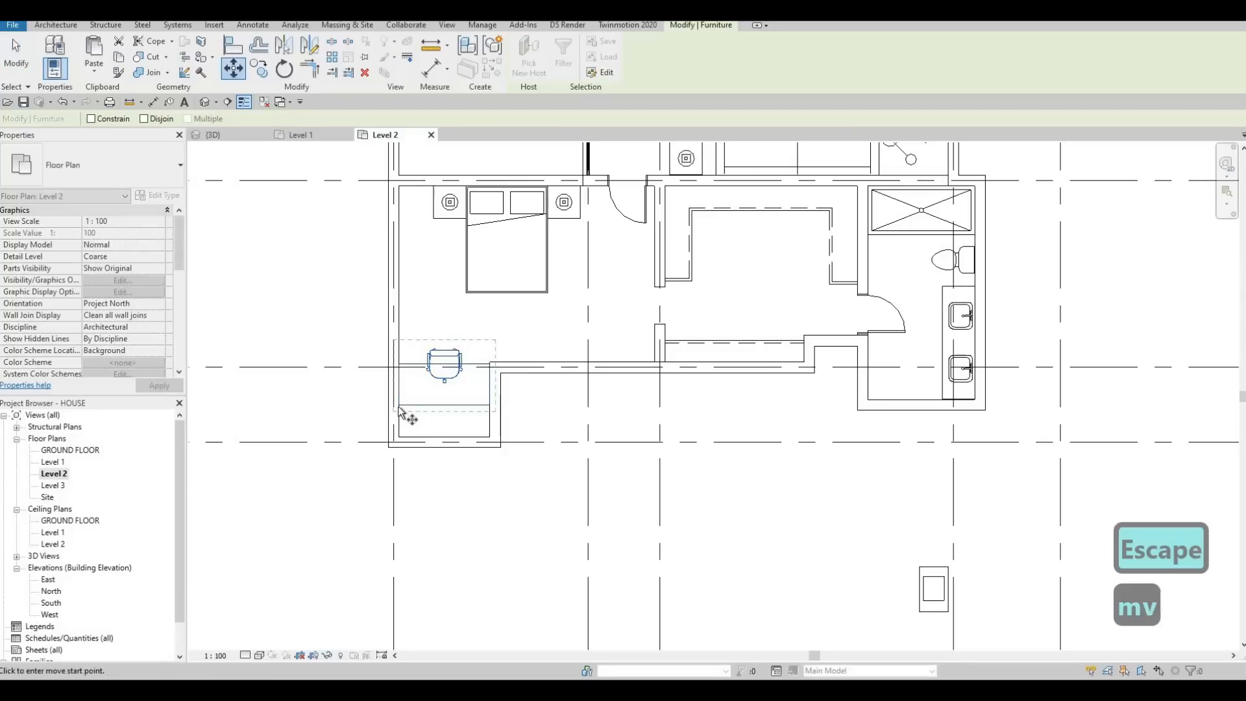
{"action": "left_click", "coordinate": [398, 437]}
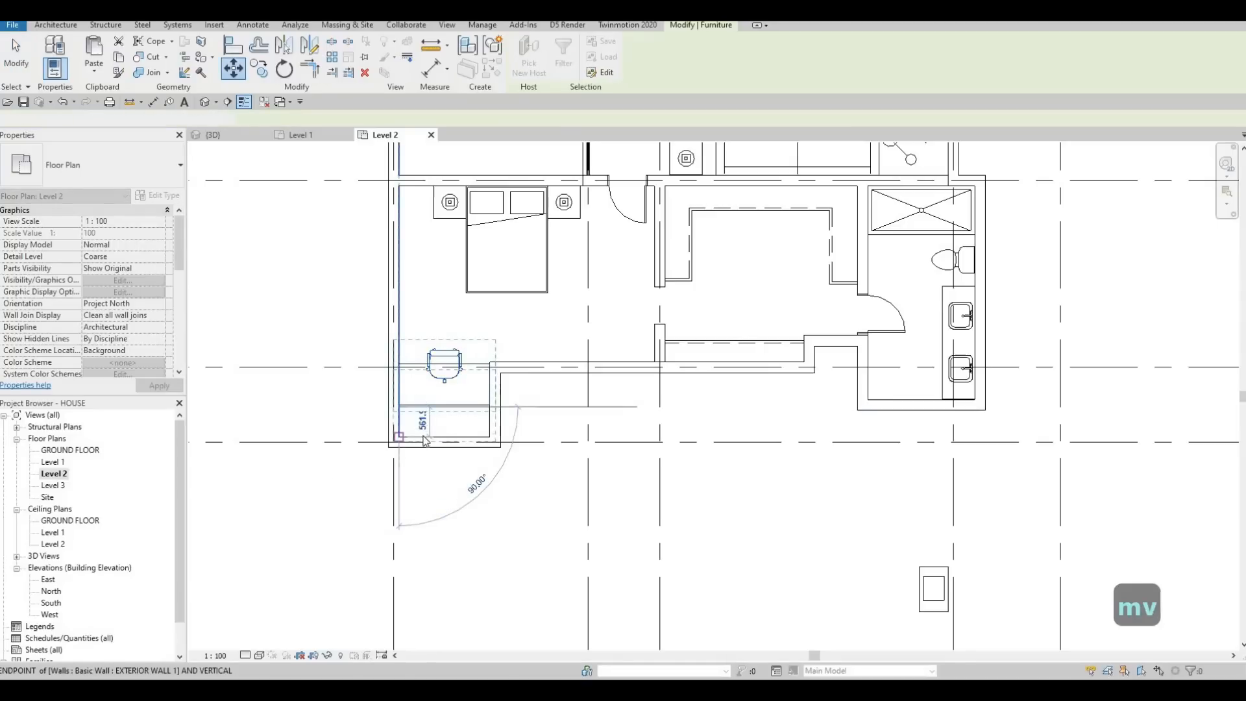
{"action": "key", "text": "Escape"}
{"action": "scroll", "coordinate": [418, 432], "scroll_direction": "down", "scroll_amount": 1}
{"action": "scroll", "coordinate": [473, 404], "scroll_direction": "up", "scroll_amount": 3}
{"action": "key", "text": "Escape"}
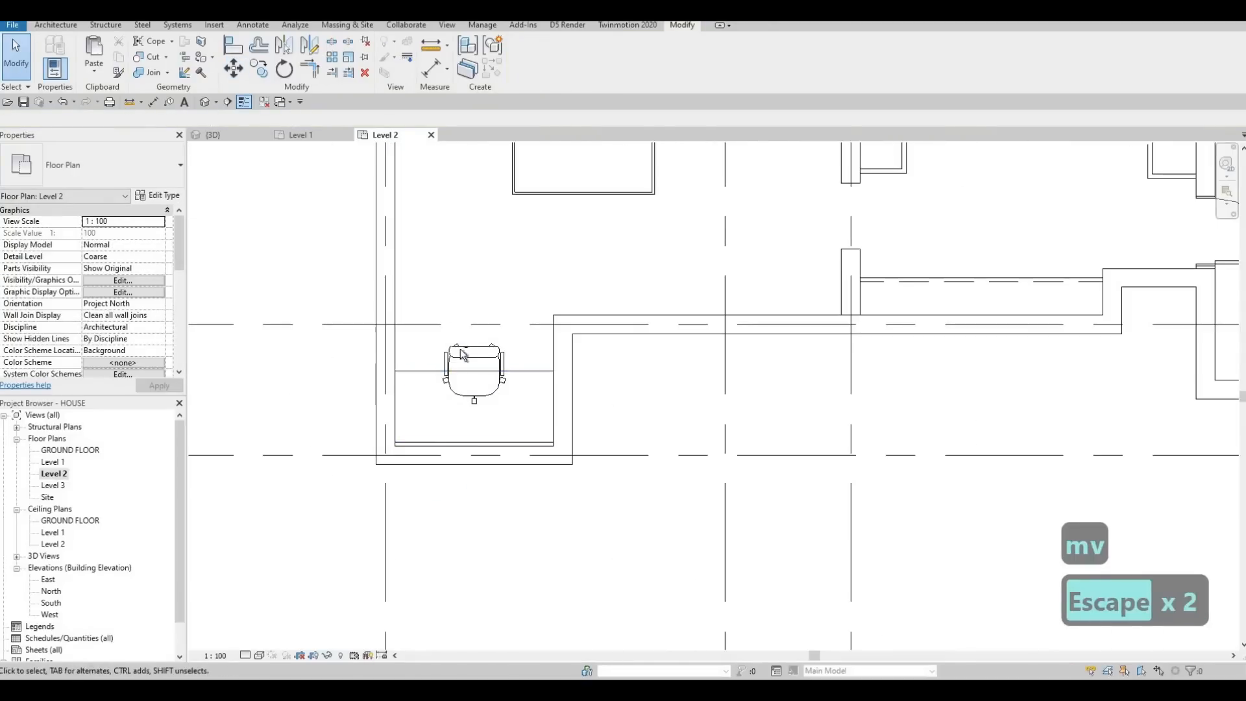
Step: Move the desk and chair again to close the small gap between the desk and the south wall's inner face
{"action": "left_click", "coordinate": [450, 367]}
{"action": "key", "text": "m"}
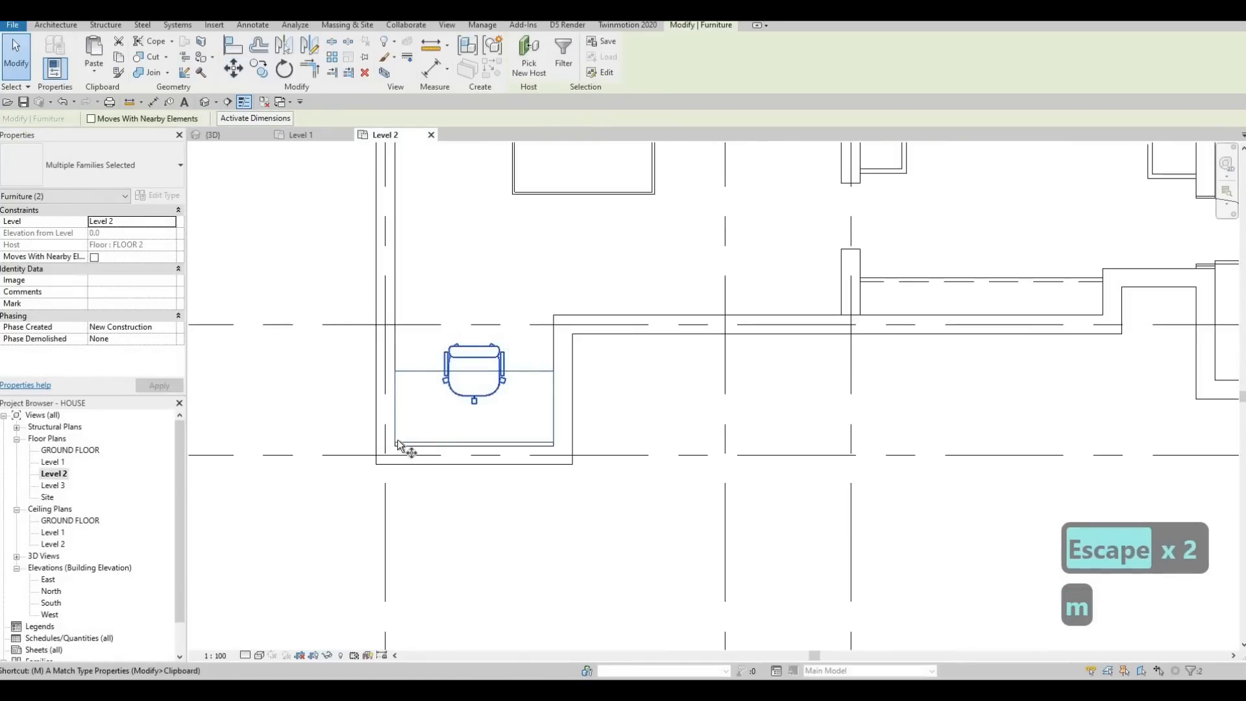
{"action": "key", "text": "v"}
{"action": "scroll", "coordinate": [409, 438], "scroll_direction": "up", "scroll_amount": 3}
{"action": "left_click", "coordinate": [379, 459]}
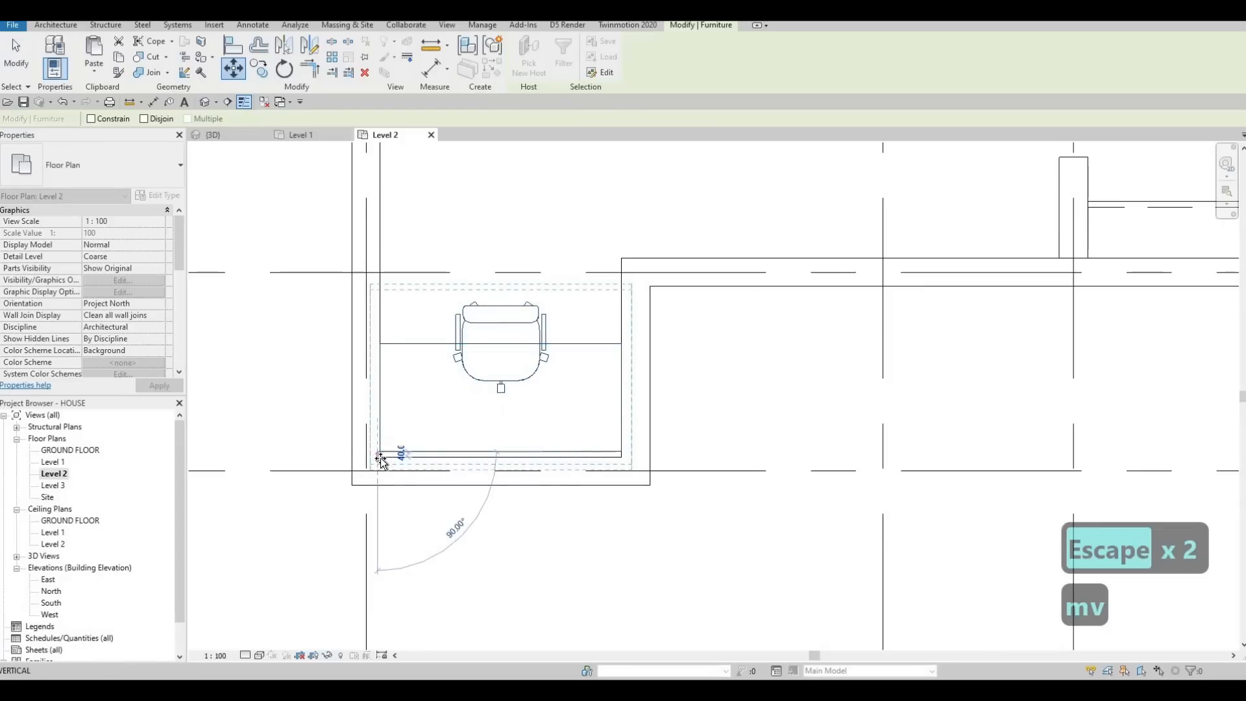
{"action": "scroll", "coordinate": [382, 462], "scroll_direction": "up", "scroll_amount": 4}
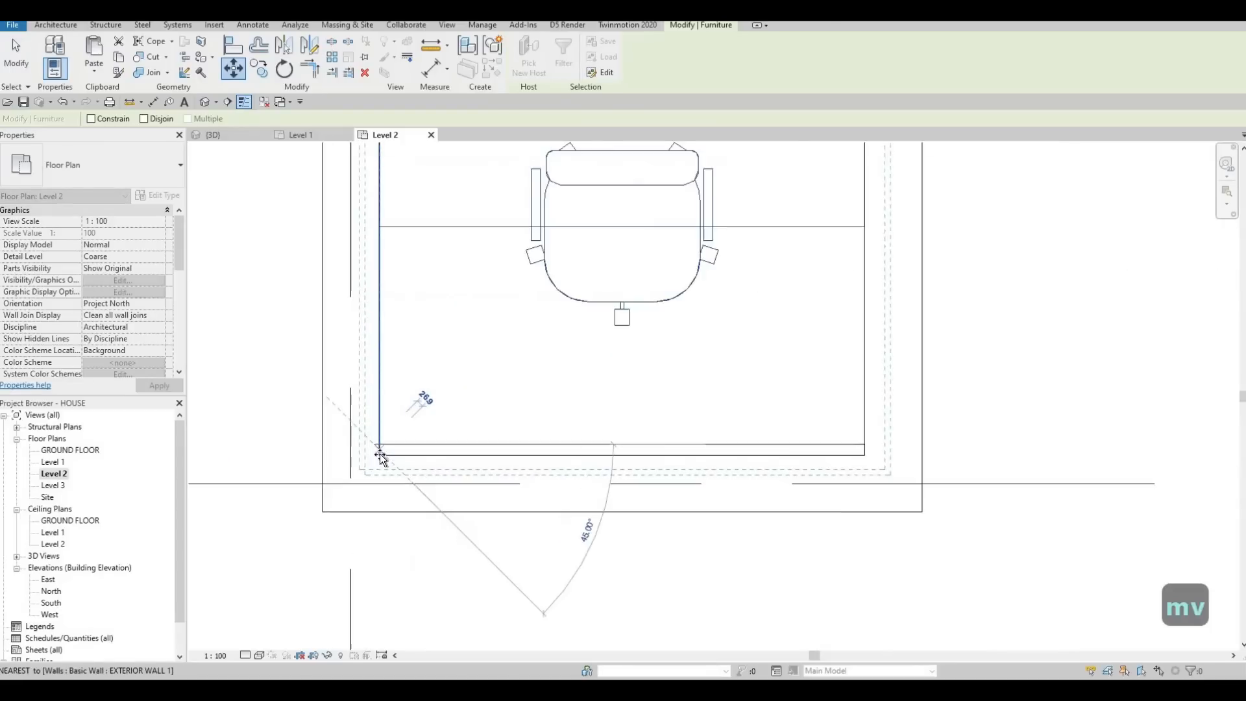
{"action": "left_click", "coordinate": [388, 451]}
{"action": "scroll", "coordinate": [395, 438], "scroll_direction": "down", "scroll_amount": 3}
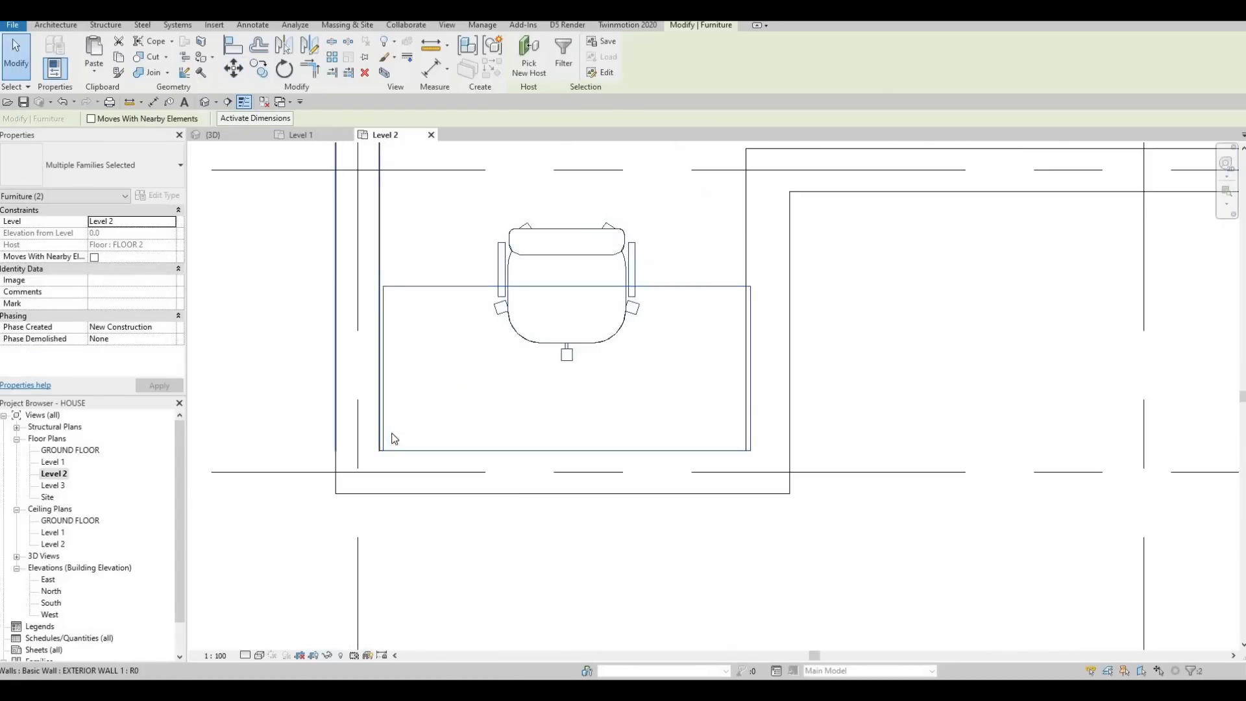
Step: Shift the desk and chair west so the desk sits flush in the projection's inner southwest corner
{"action": "key", "text": "v"}
{"action": "scroll", "coordinate": [386, 458], "scroll_direction": "up", "scroll_amount": 4}
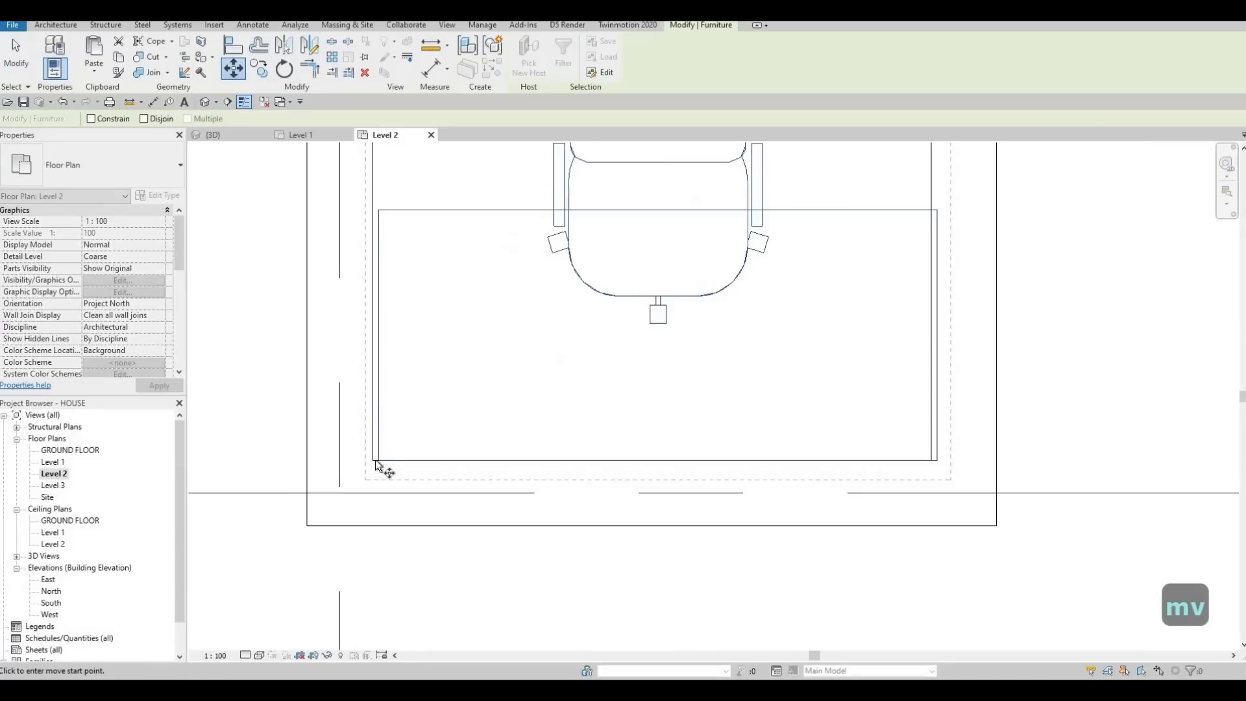
{"action": "left_click", "coordinate": [365, 464]}
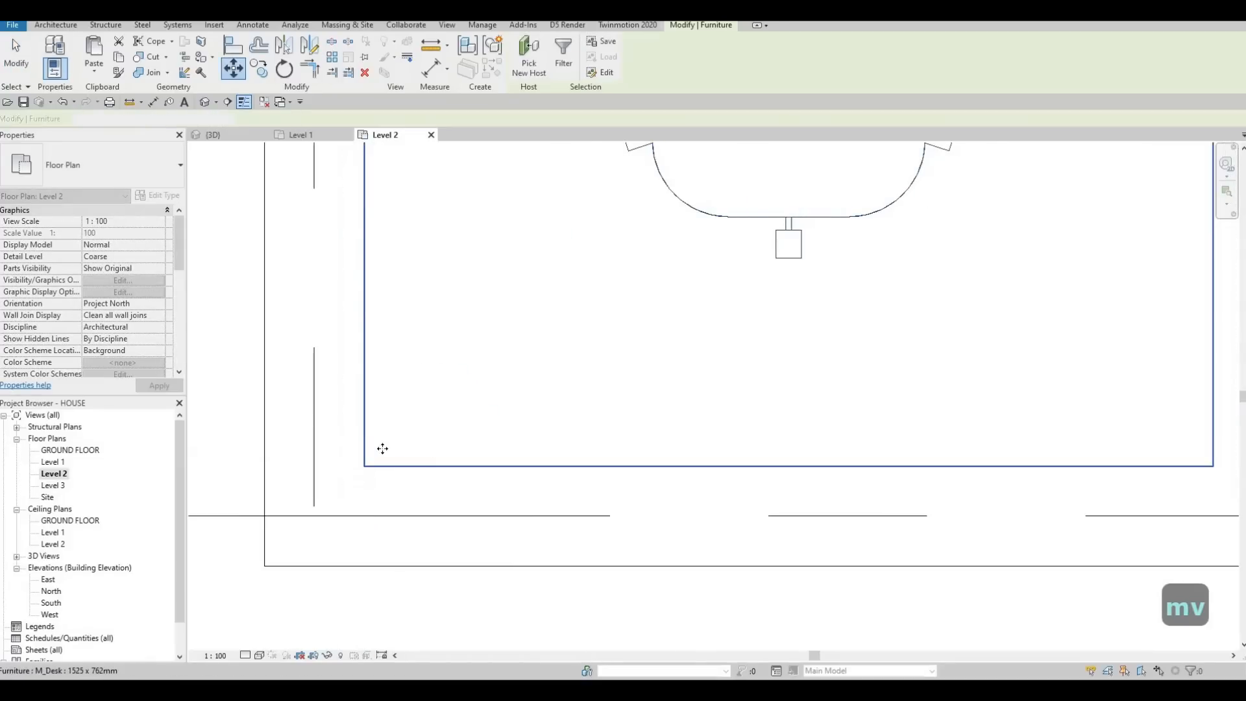
{"action": "scroll", "coordinate": [417, 445], "scroll_direction": "down", "scroll_amount": 4}
{"action": "key", "text": "Escape"}
{"action": "key", "text": "Escape"}
Step: Review the Level 2 layout from the southwest bedroom and closet wall to the bathrooms and northern bedrooms
{"action": "scroll", "coordinate": [416, 443], "scroll_direction": "down", "scroll_amount": 2}
{"action": "scroll", "coordinate": [454, 464], "scroll_direction": "down", "scroll_amount": 4}
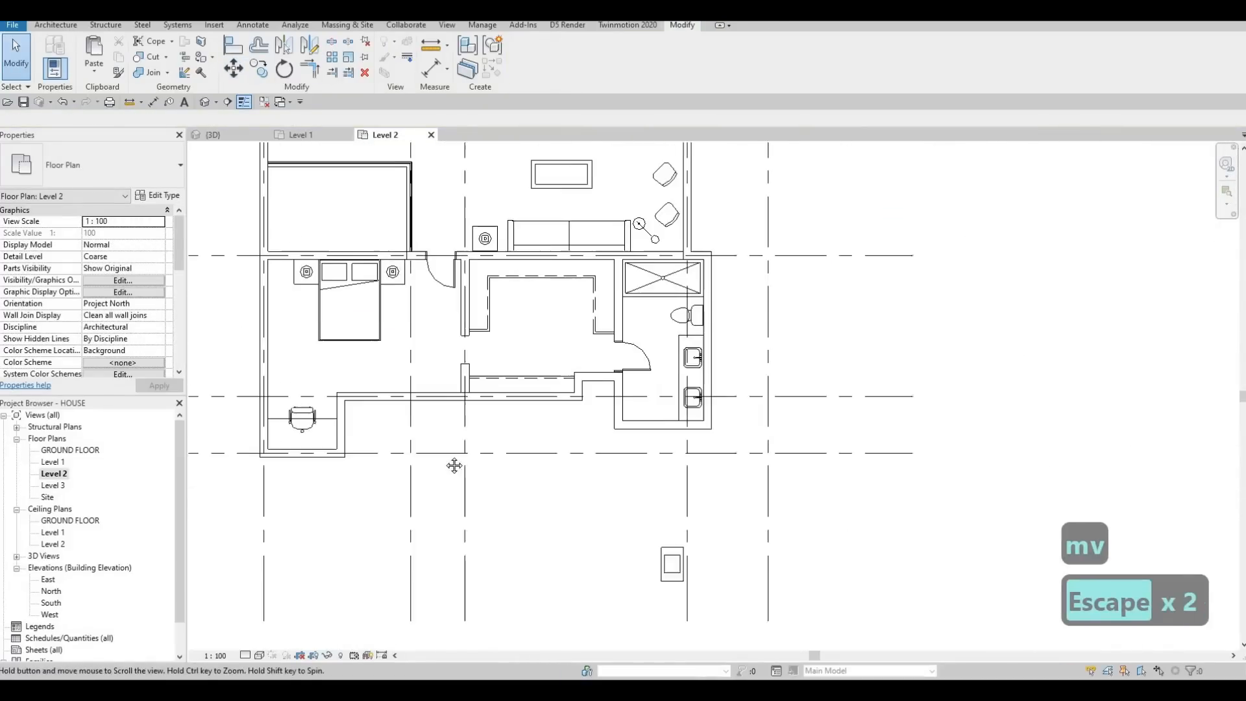
{"action": "scroll", "coordinate": [454, 463], "scroll_direction": "up", "scroll_amount": 2}
{"action": "key", "text": "F1"}
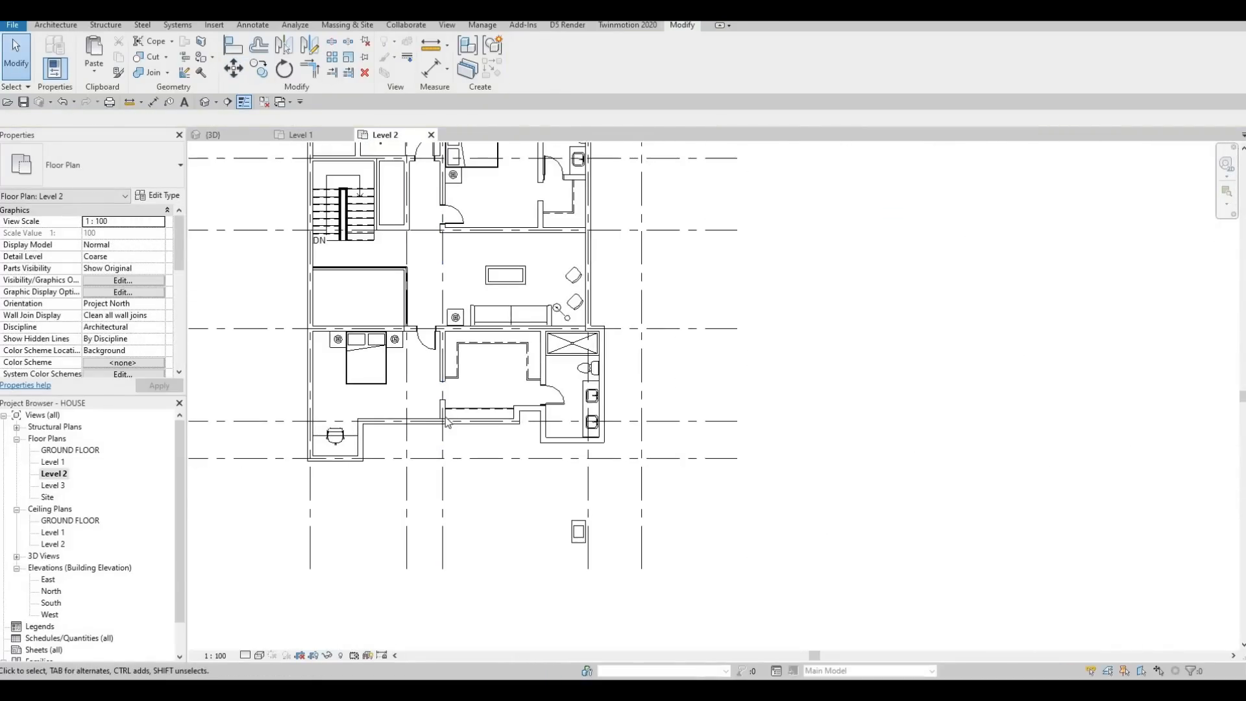
{"action": "key", "text": "Escape"}
{"action": "key", "text": "Escape"}
{"action": "scroll", "coordinate": [448, 429], "scroll_direction": "up", "scroll_amount": 4}
{"action": "left_click", "coordinate": [442, 413]}
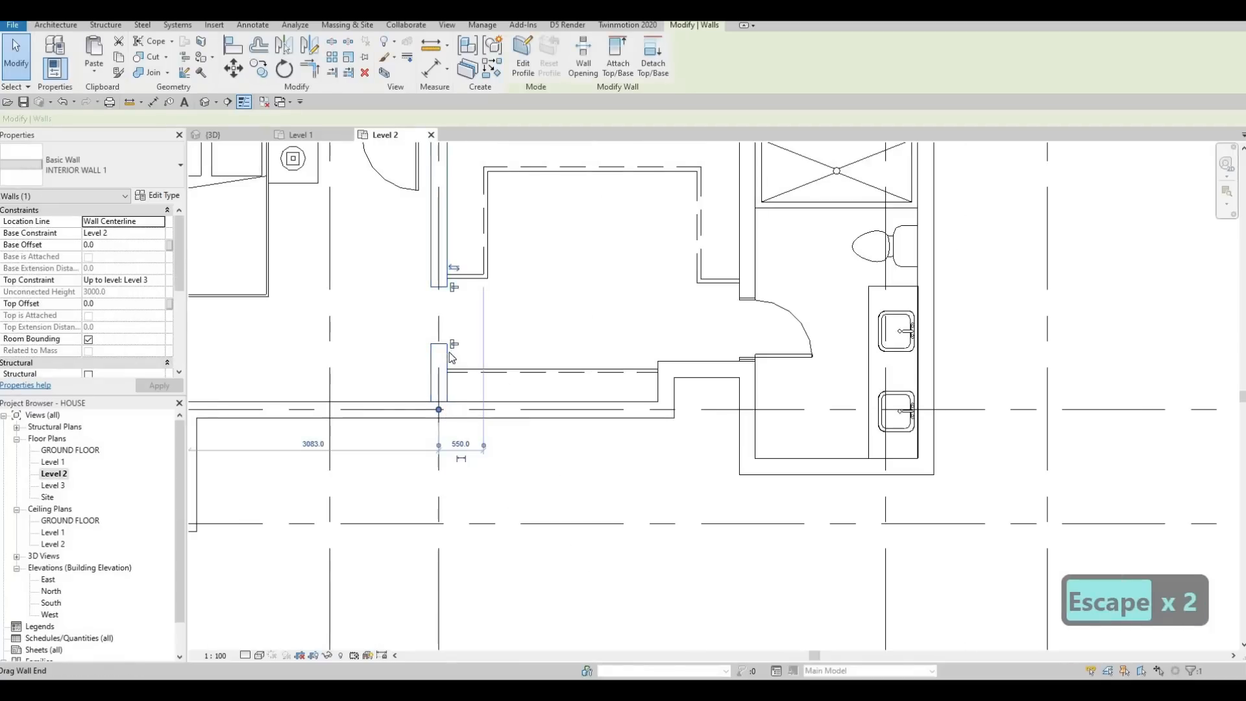
{"action": "scroll", "coordinate": [476, 422], "scroll_direction": "down", "scroll_amount": 3}
{"action": "key", "text": "Escape"}
{"action": "scroll", "coordinate": [678, 474], "scroll_direction": "up", "scroll_amount": 2}
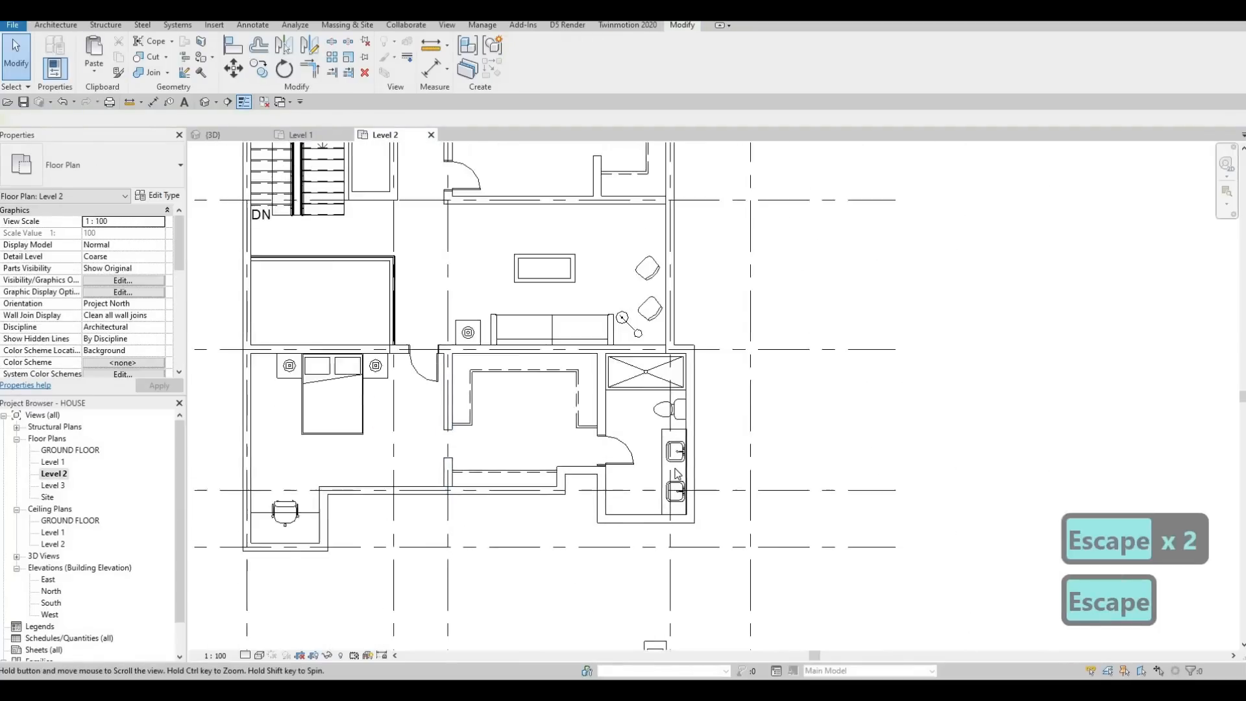
{"action": "middle_click_drag", "start_coordinate": [659, 417], "coordinate": [647, 439]}
{"action": "scroll", "coordinate": [663, 480], "scroll_direction": "down", "scroll_amount": 1}
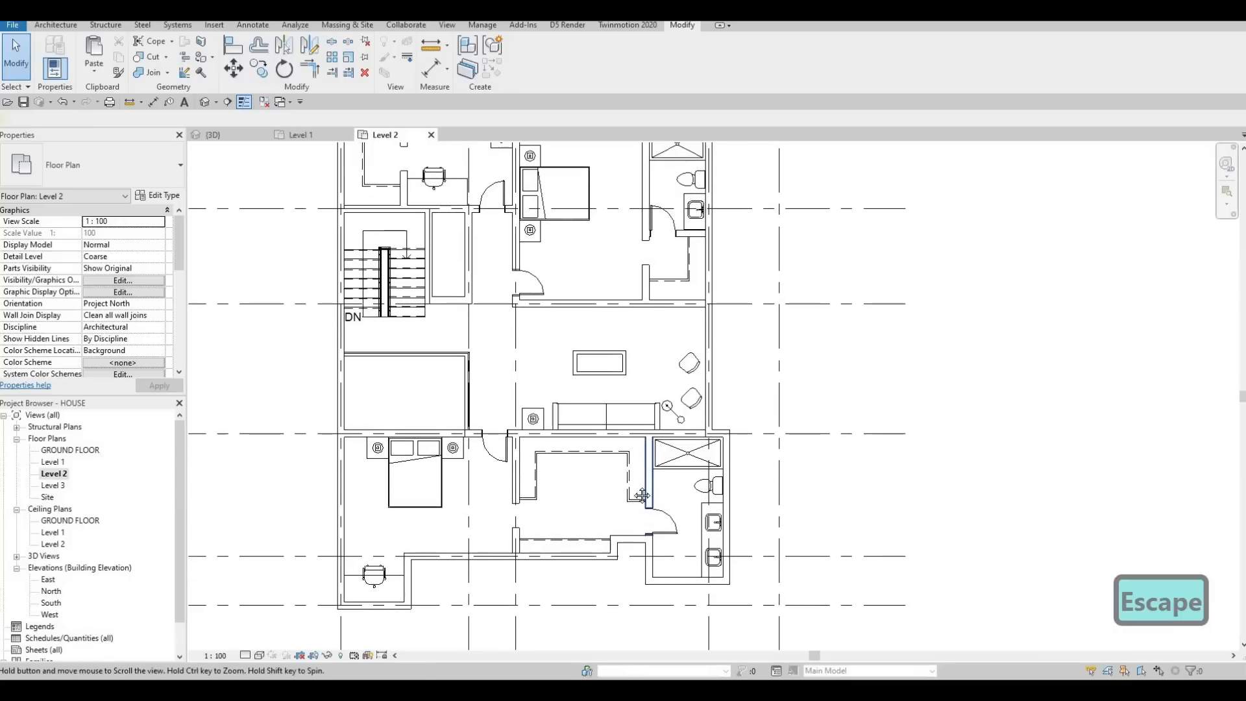
{"action": "middle_click_drag", "start_coordinate": [613, 386], "coordinate": [604, 434]}
{"action": "middle_click_drag", "start_coordinate": [604, 491], "coordinate": [599, 545]}
{"action": "scroll", "coordinate": [598, 542], "scroll_direction": "up", "scroll_amount": 1}
{"action": "middle_click_drag", "start_coordinate": [591, 490], "coordinate": [589, 536]}
{"action": "scroll", "coordinate": [589, 533], "scroll_direction": "down", "scroll_amount": 2}
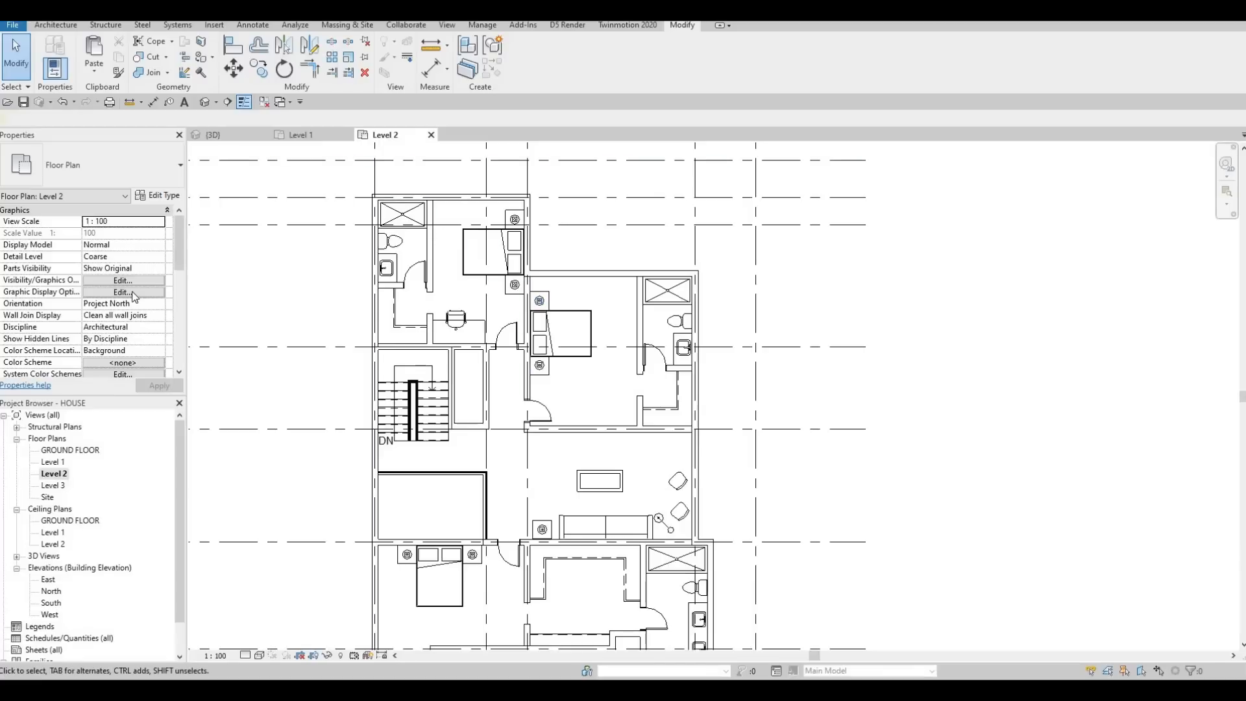
Step: Set the Level 2 plan's underlay base level to Level 1
{"action": "scroll", "coordinate": [132, 293], "scroll_direction": "down", "scroll_amount": 6}
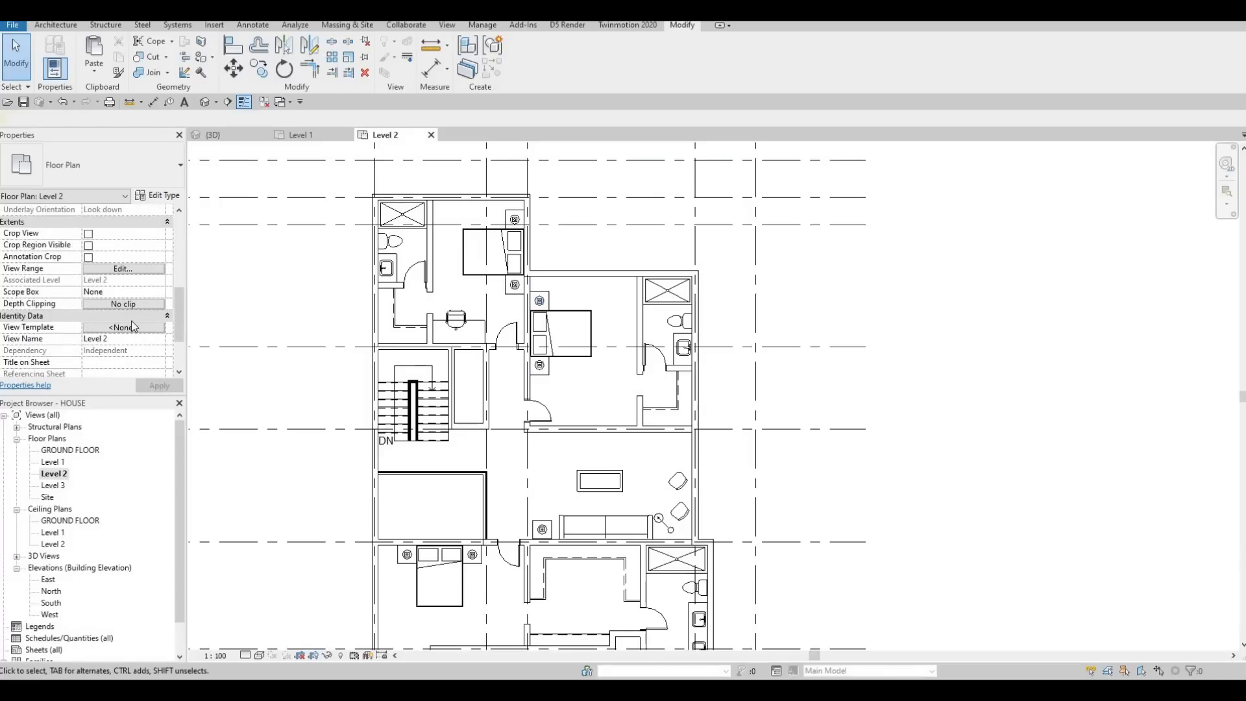
{"action": "scroll", "coordinate": [130, 325], "scroll_direction": "up", "scroll_amount": 5}
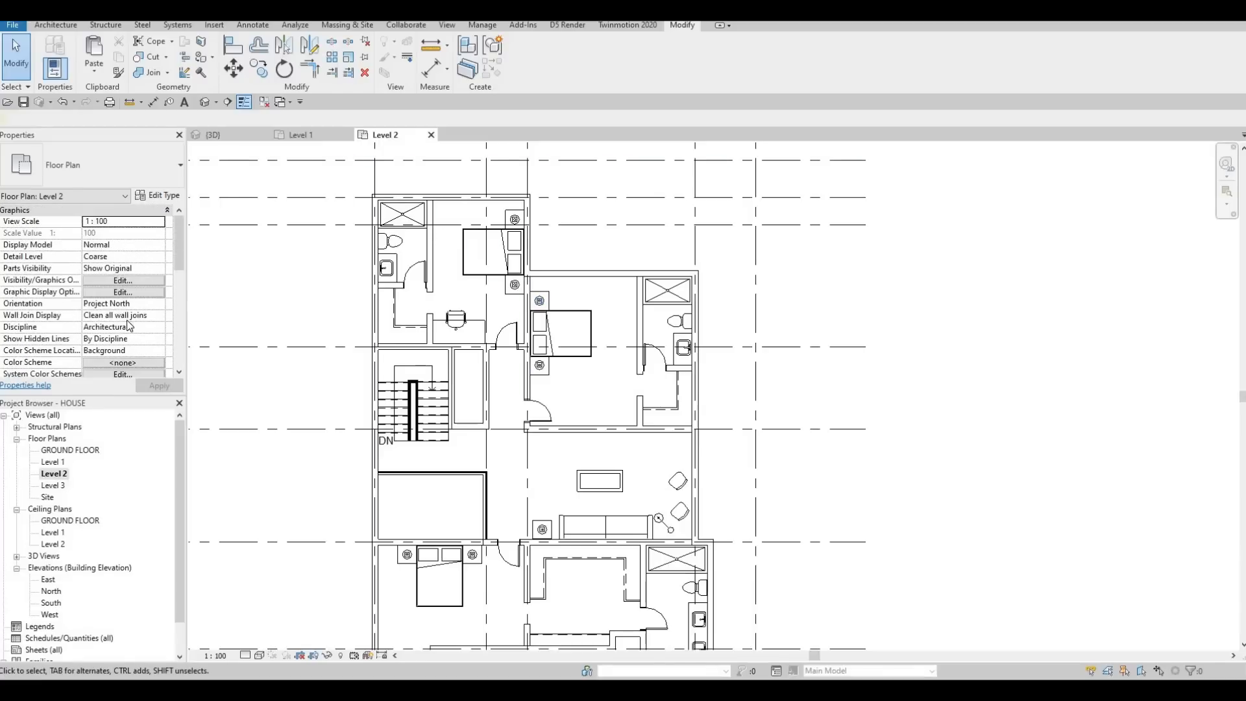
{"action": "scroll", "coordinate": [128, 326], "scroll_direction": "down", "scroll_amount": 6}
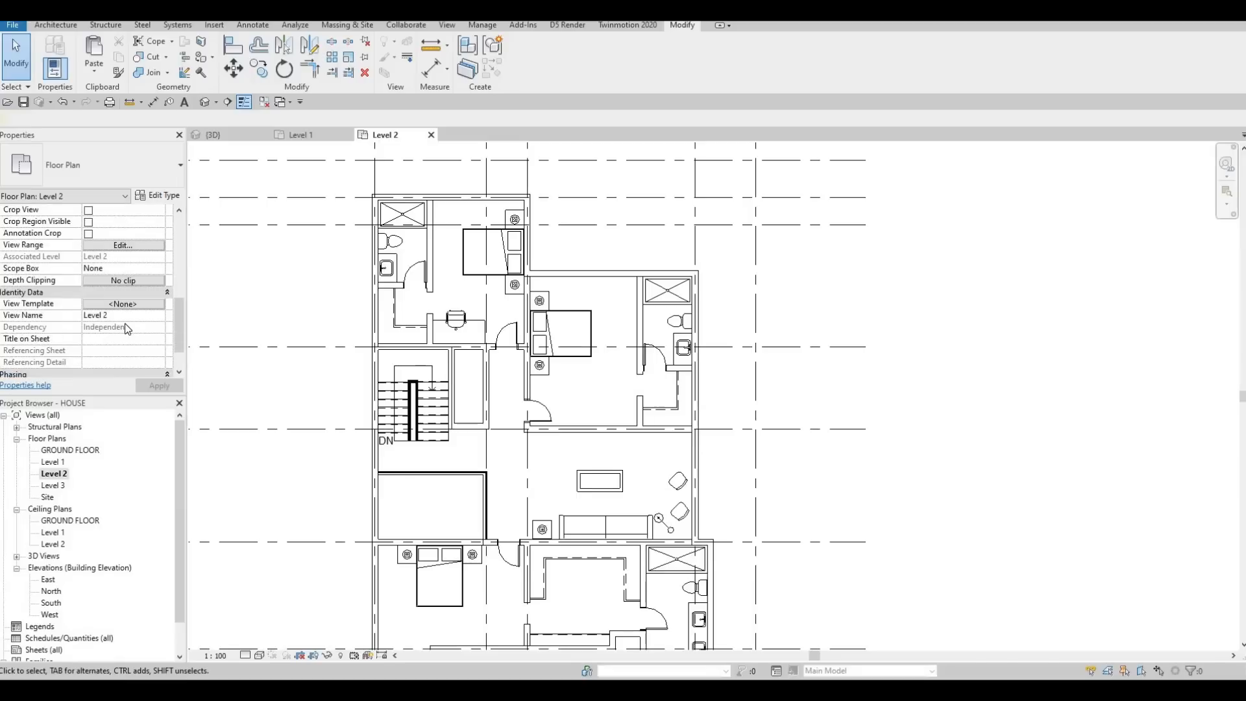
{"action": "scroll", "coordinate": [126, 328], "scroll_direction": "up", "scroll_amount": 4}
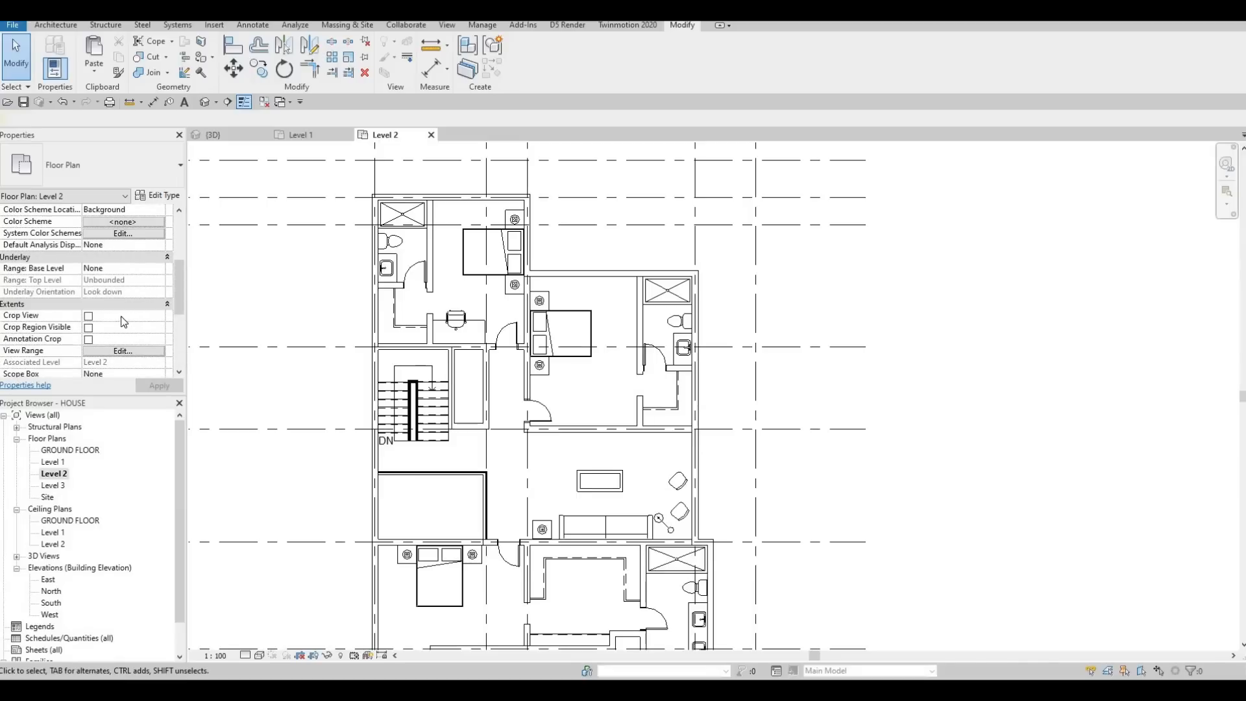
{"action": "scroll", "coordinate": [123, 322], "scroll_direction": "up", "scroll_amount": 4}
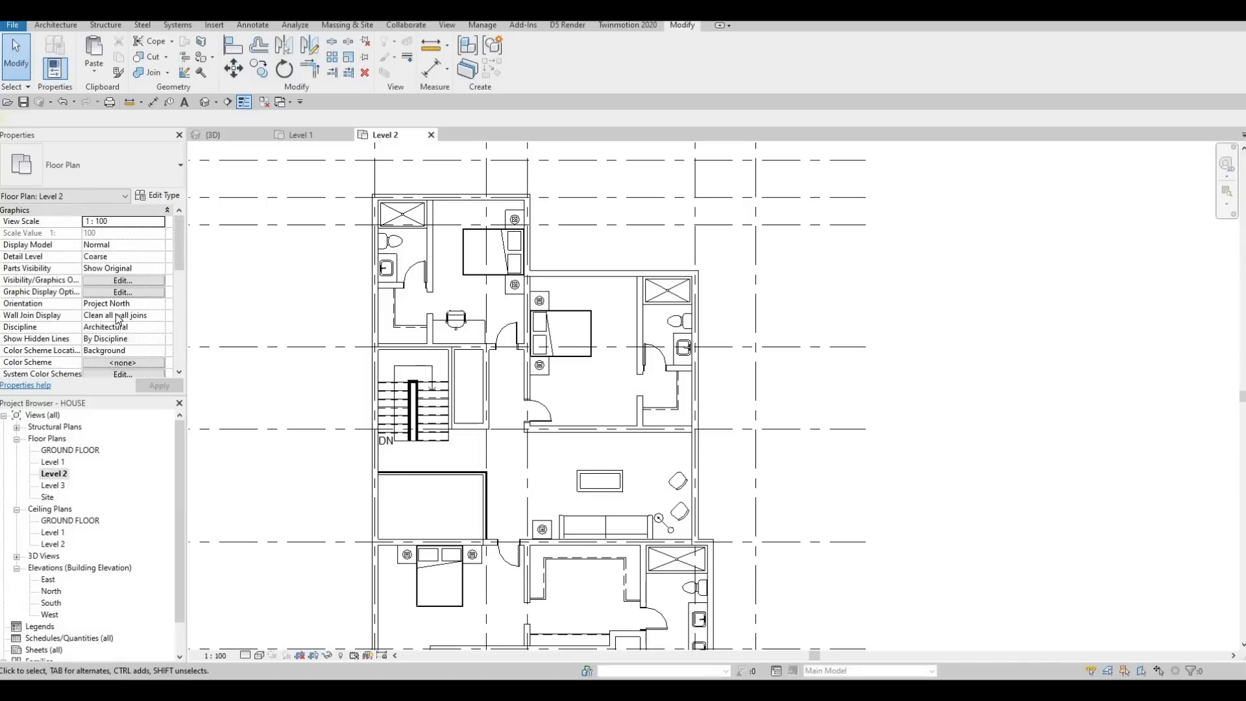
{"action": "scroll", "coordinate": [130, 305], "scroll_direction": "down", "scroll_amount": 4}
{"action": "key", "text": "Escape"}
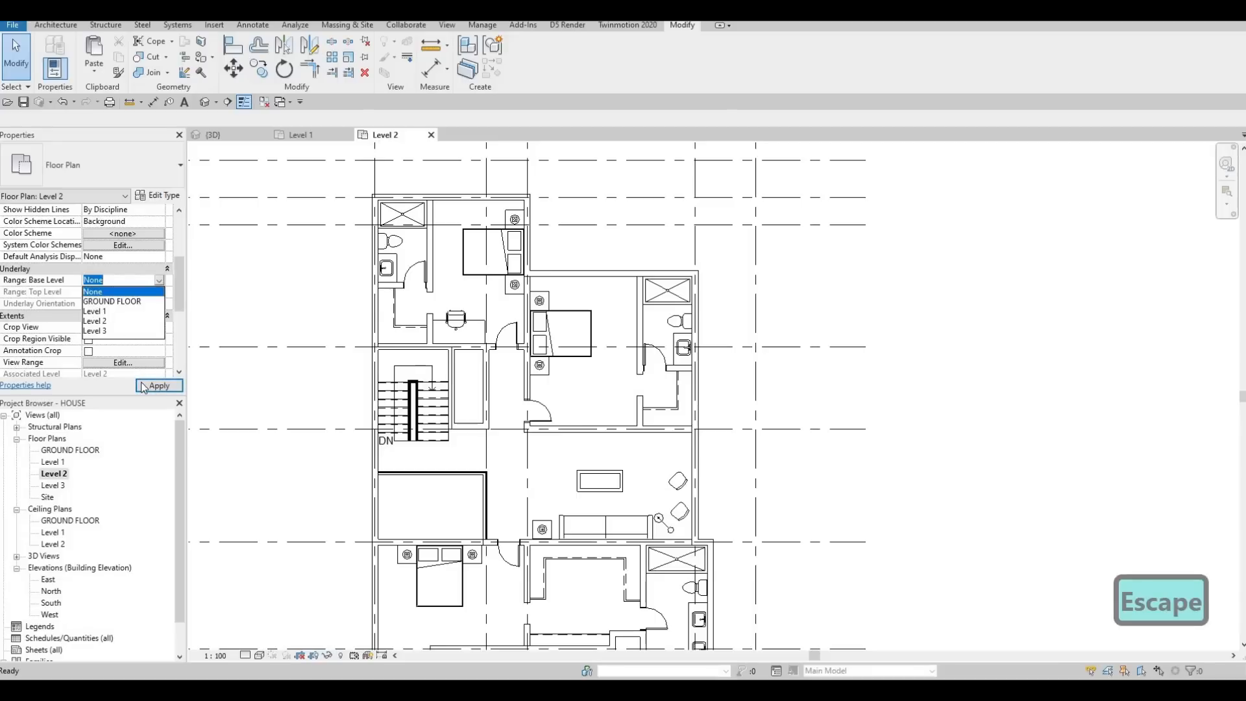
{"action": "left_click", "coordinate": [142, 383]}
{"action": "key", "text": "Escape"}
{"action": "key", "text": "Escape"}
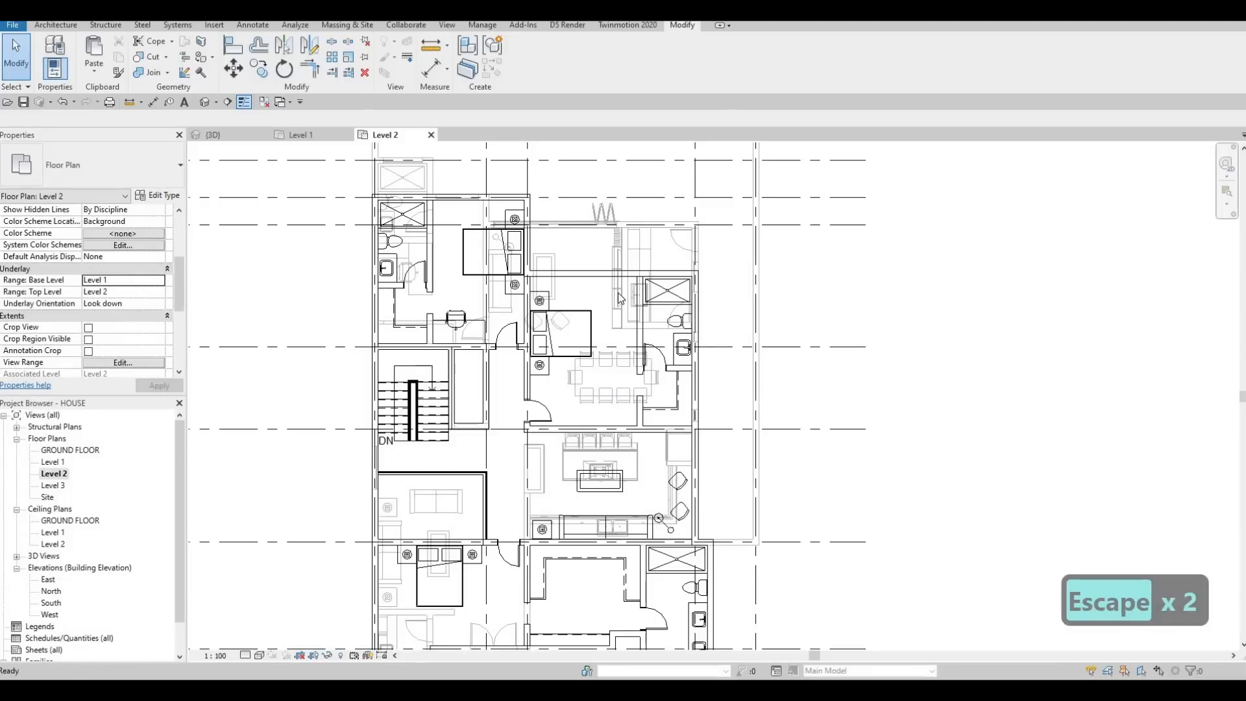
Step: Create a matching copy of the underlay's flat-screen TV on the northwest bedroom's bathroom wall, facing the bed
{"action": "scroll", "coordinate": [617, 285], "scroll_direction": "up", "scroll_amount": 3}
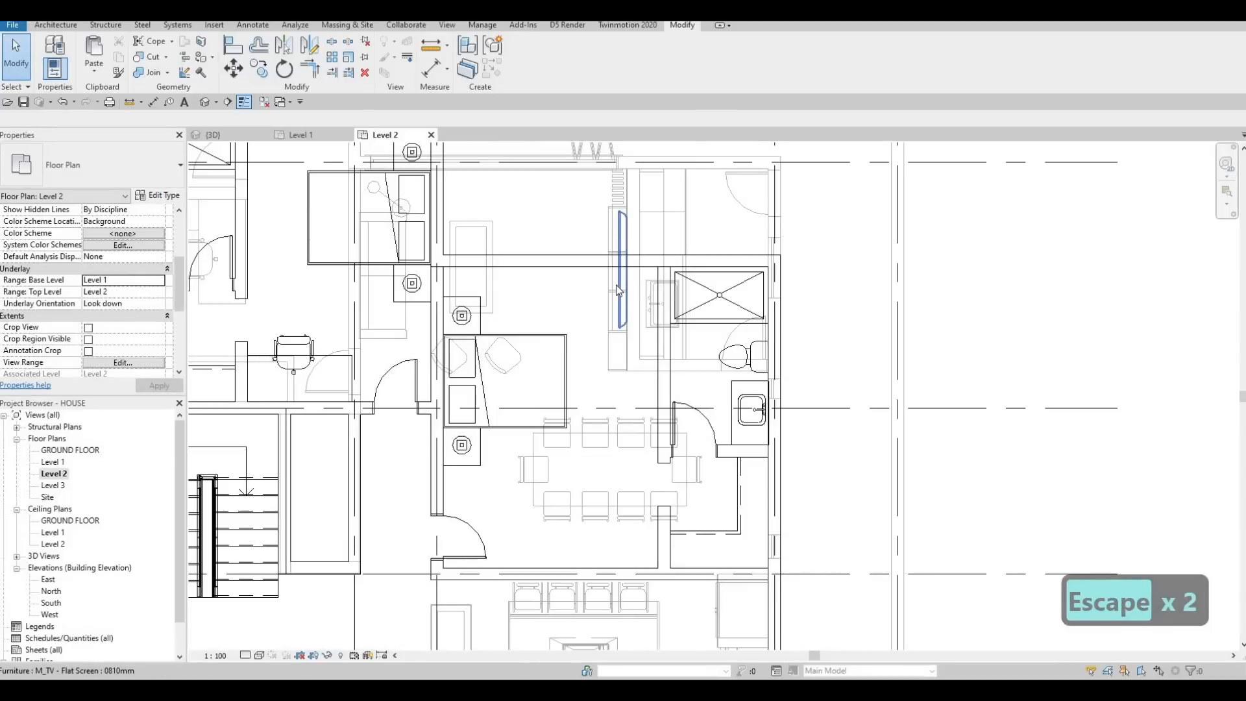
{"action": "left_click", "coordinate": [618, 286]}
{"action": "key", "text": "c"}
{"action": "key", "text": "s"}
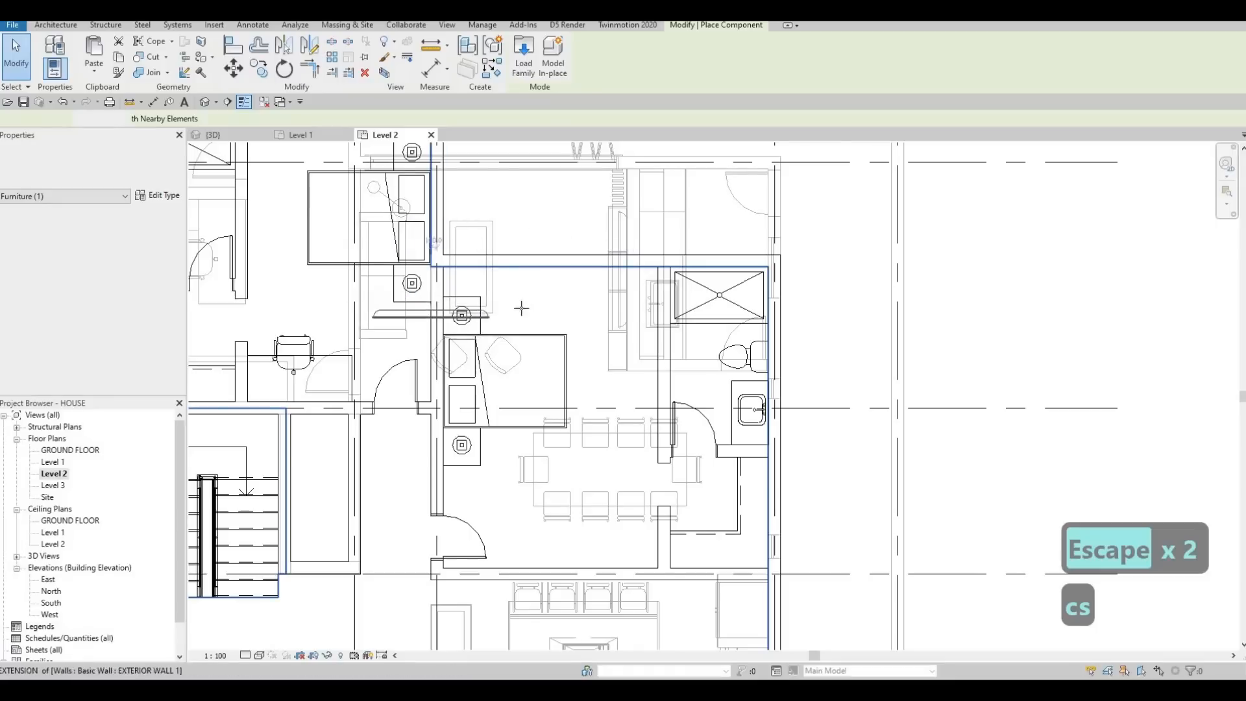
{"action": "scroll", "coordinate": [317, 243], "scroll_direction": "down", "scroll_amount": 3}
{"action": "scroll", "coordinate": [317, 243], "scroll_direction": "up", "scroll_amount": 4}
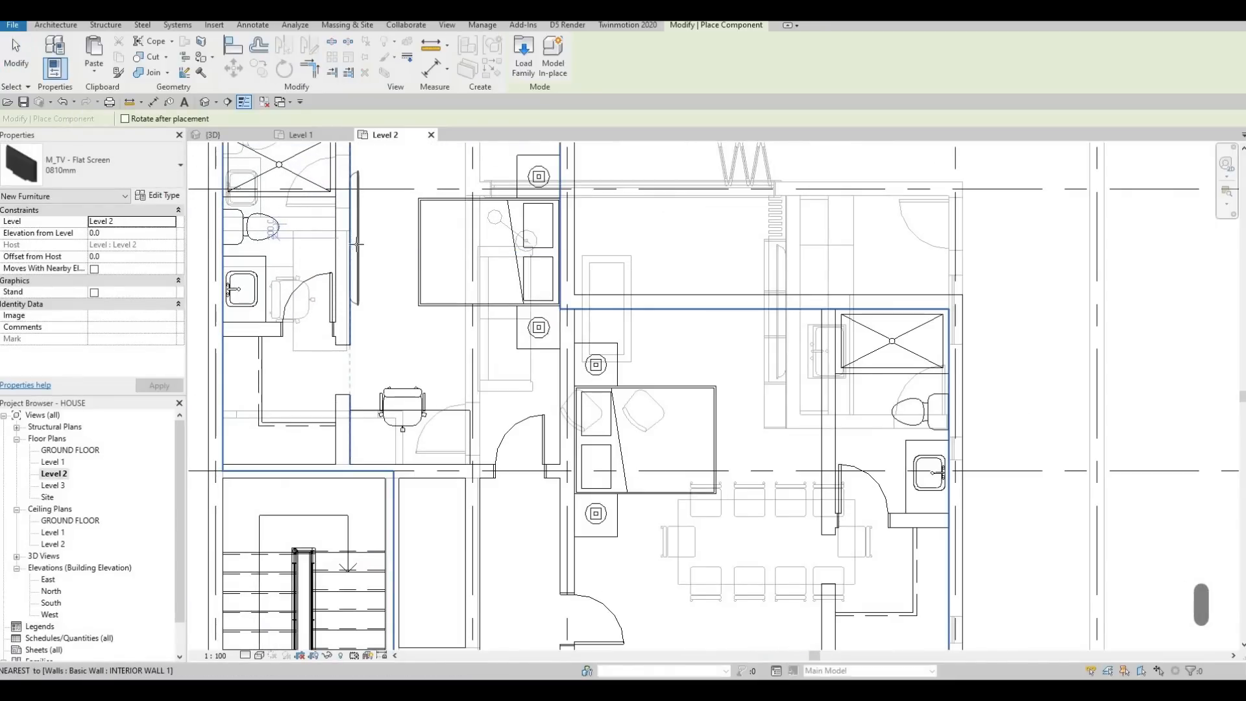
{"action": "left_click", "coordinate": [358, 242]}
{"action": "key", "text": "Escape"}
{"action": "key", "text": "Escape"}
{"action": "key", "text": "Escape"}
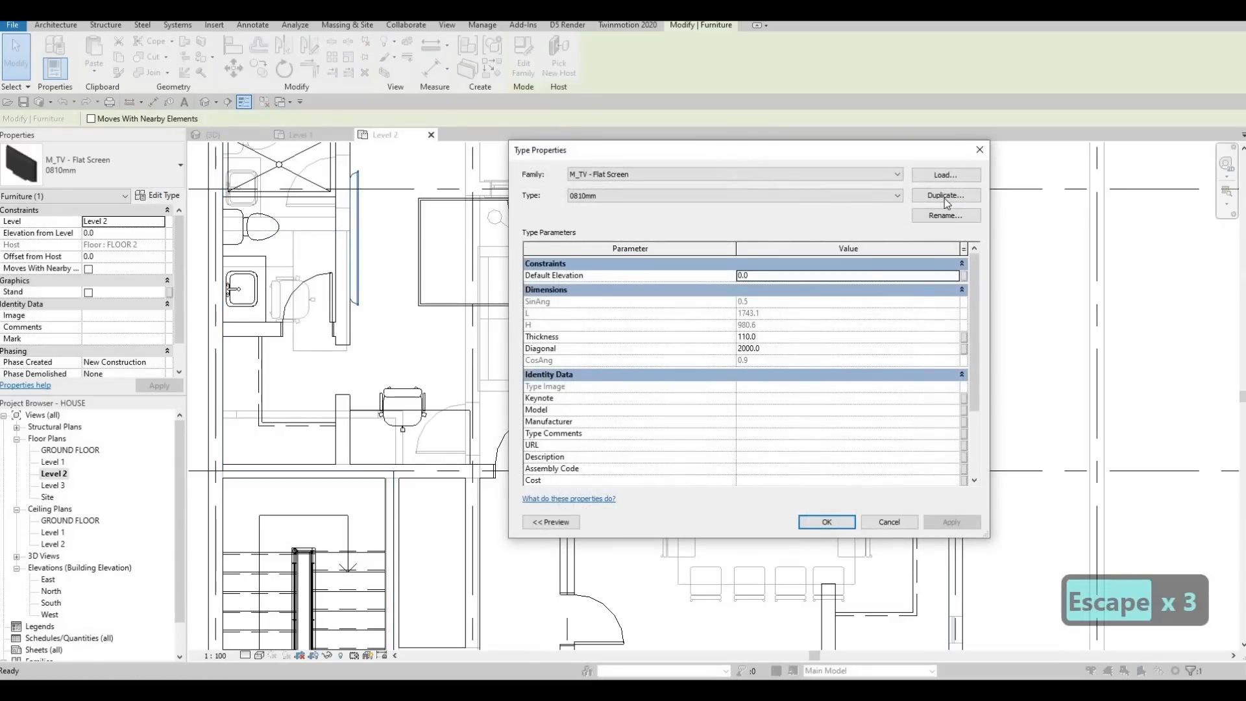
Step: Duplicate the northwest bedroom TV's type as 0810mm 2 and set its diagonal to 1000 mm
{"action": "left_click", "coordinate": [945, 196]}
{"action": "left_click", "coordinate": [767, 374]}
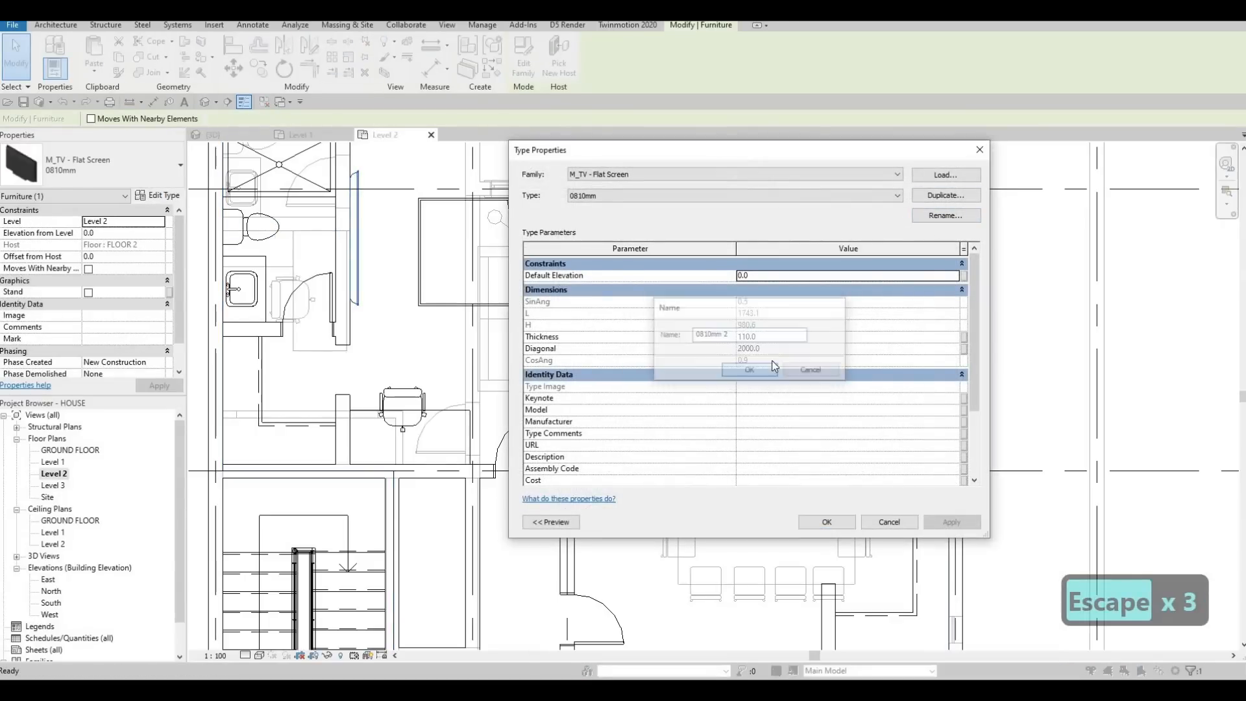
{"action": "left_click", "coordinate": [782, 345]}
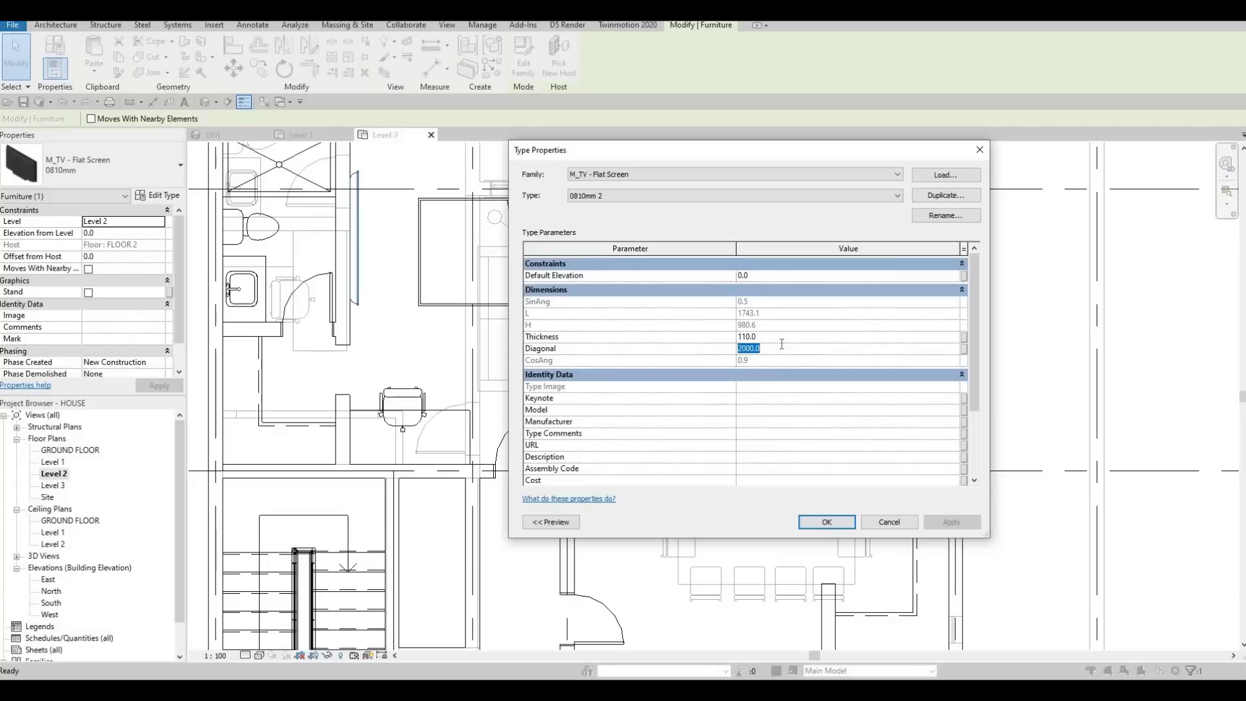
{"action": "type", "text": "1000"}
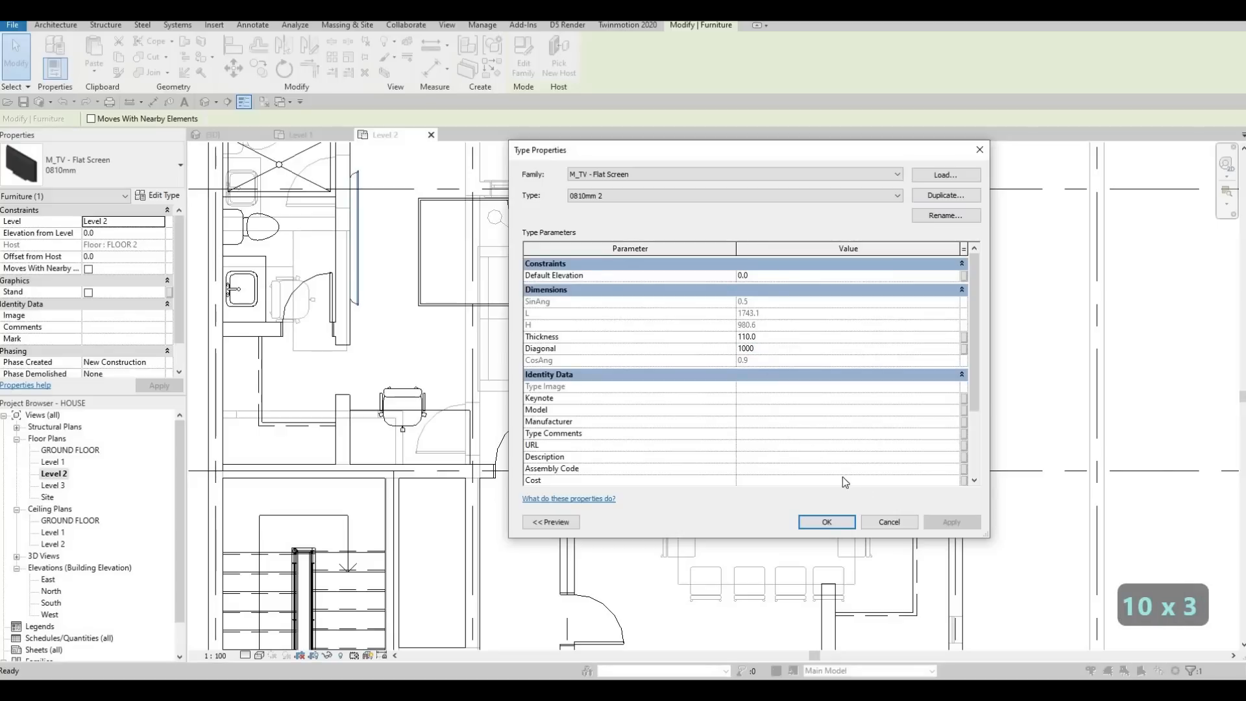
{"action": "left_click", "coordinate": [827, 522]}
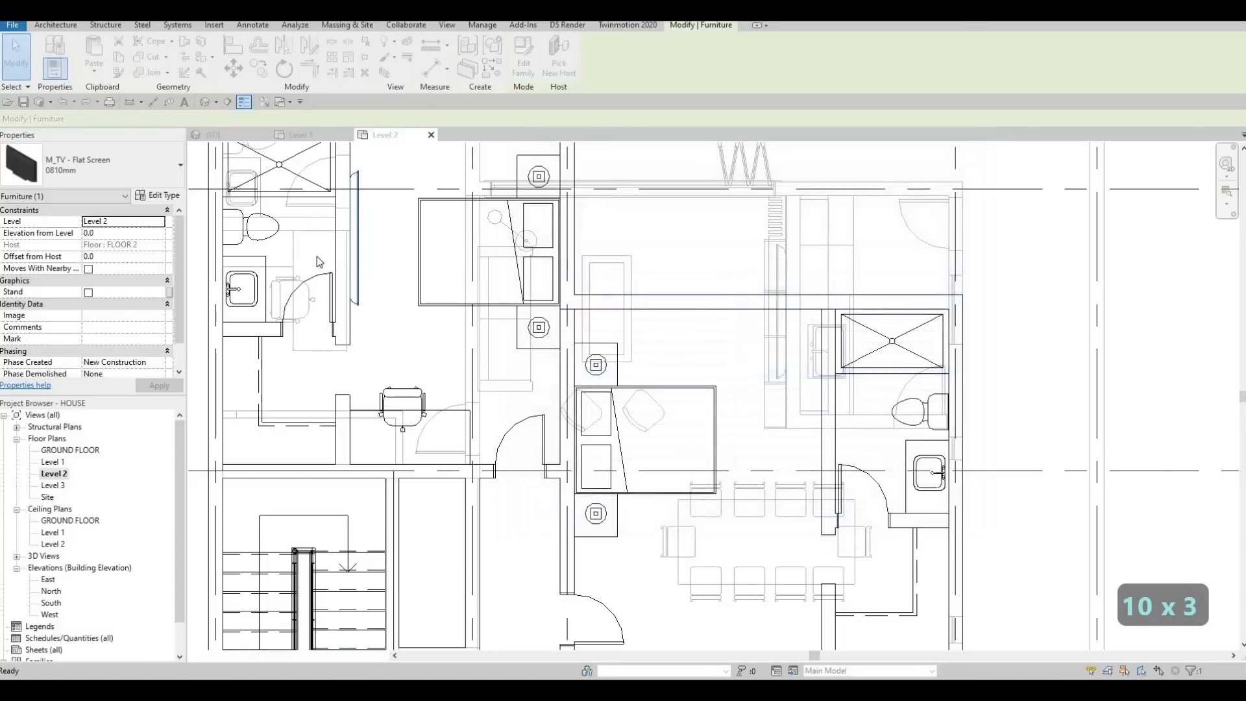
{"action": "key", "text": "Escape"}
{"action": "key", "text": "Escape"}
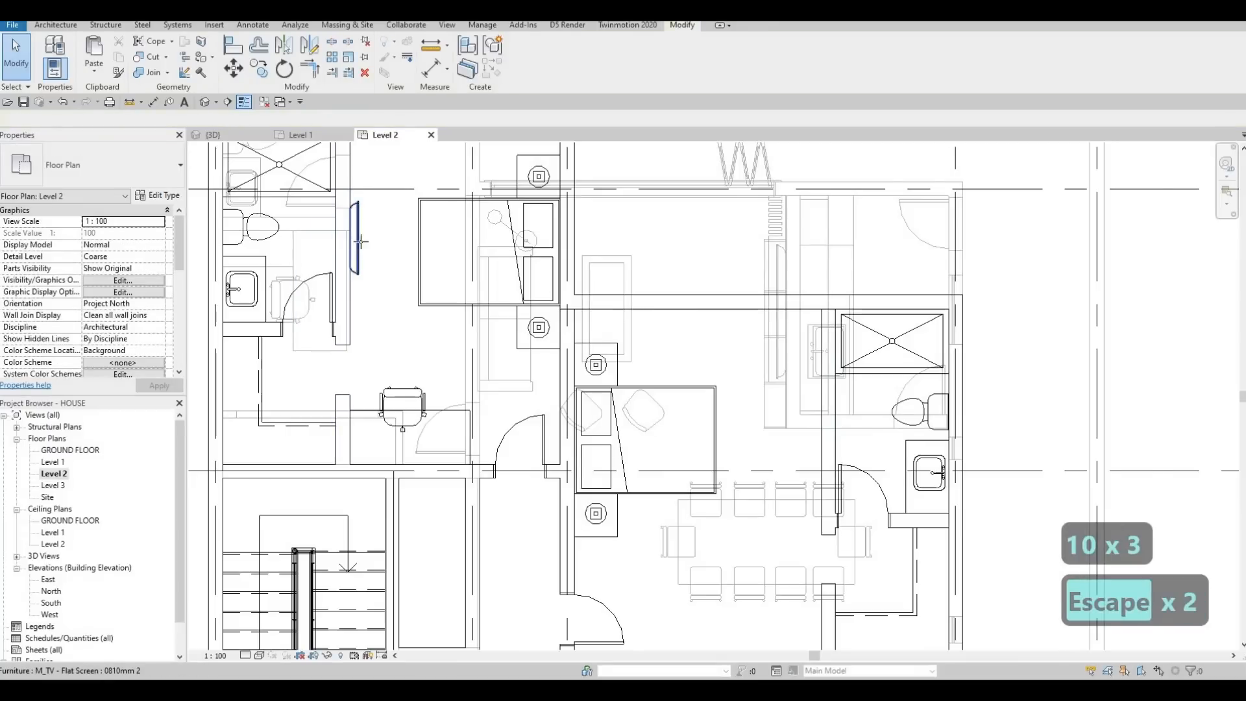
Step: Place another 0810mm 2 TV, rotated to face the bed, on the northeast bedroom's bathroom wall
{"action": "key", "text": "c"}
{"action": "key", "text": "s"}
{"action": "scroll", "coordinate": [358, 242], "scroll_direction": "down", "scroll_amount": 2}
{"action": "scroll", "coordinate": [679, 342], "scroll_direction": "up", "scroll_amount": 2}
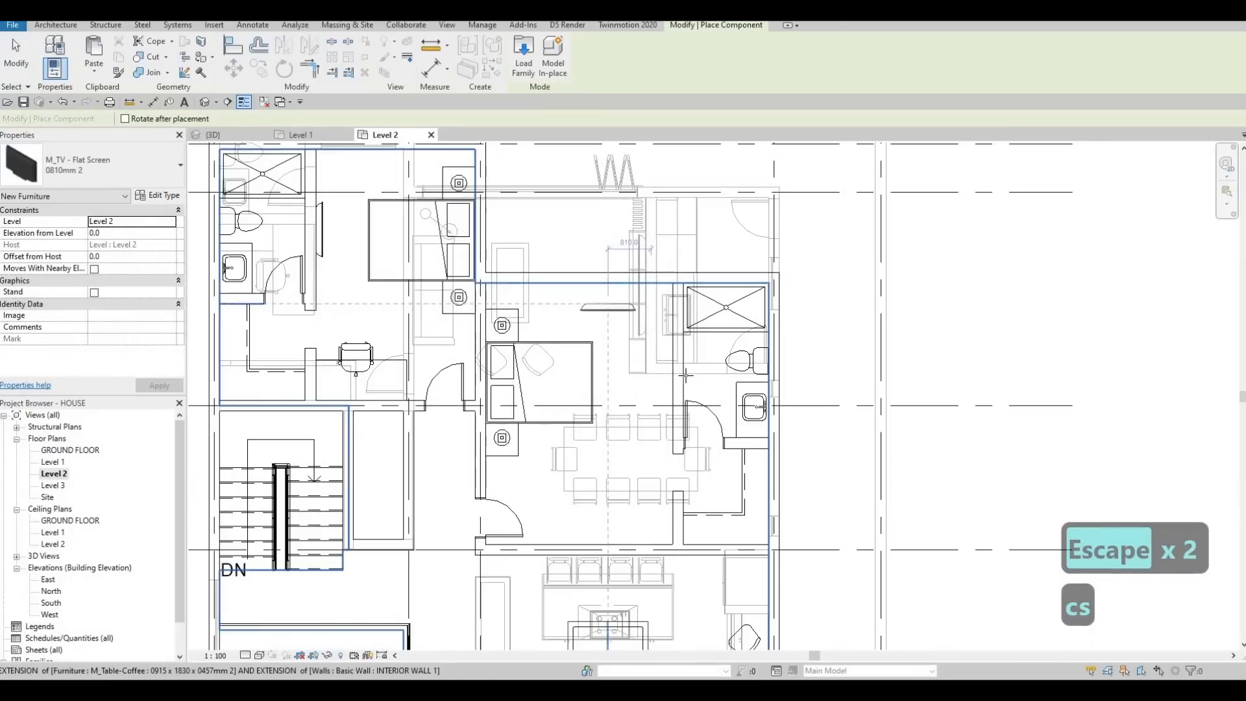
{"action": "key", "text": "space"}
{"action": "key", "text": "space"}
{"action": "key", "text": "space"}
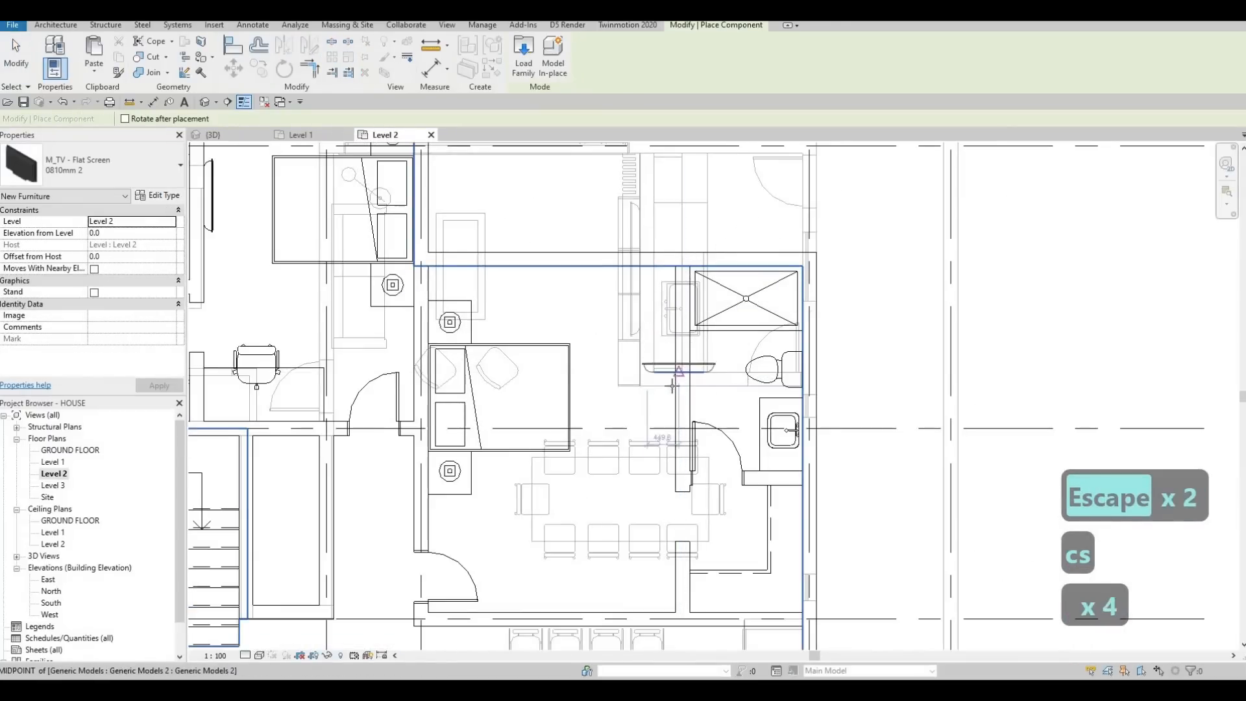
{"action": "scroll", "coordinate": [624, 357], "scroll_direction": "down", "scroll_amount": 5}
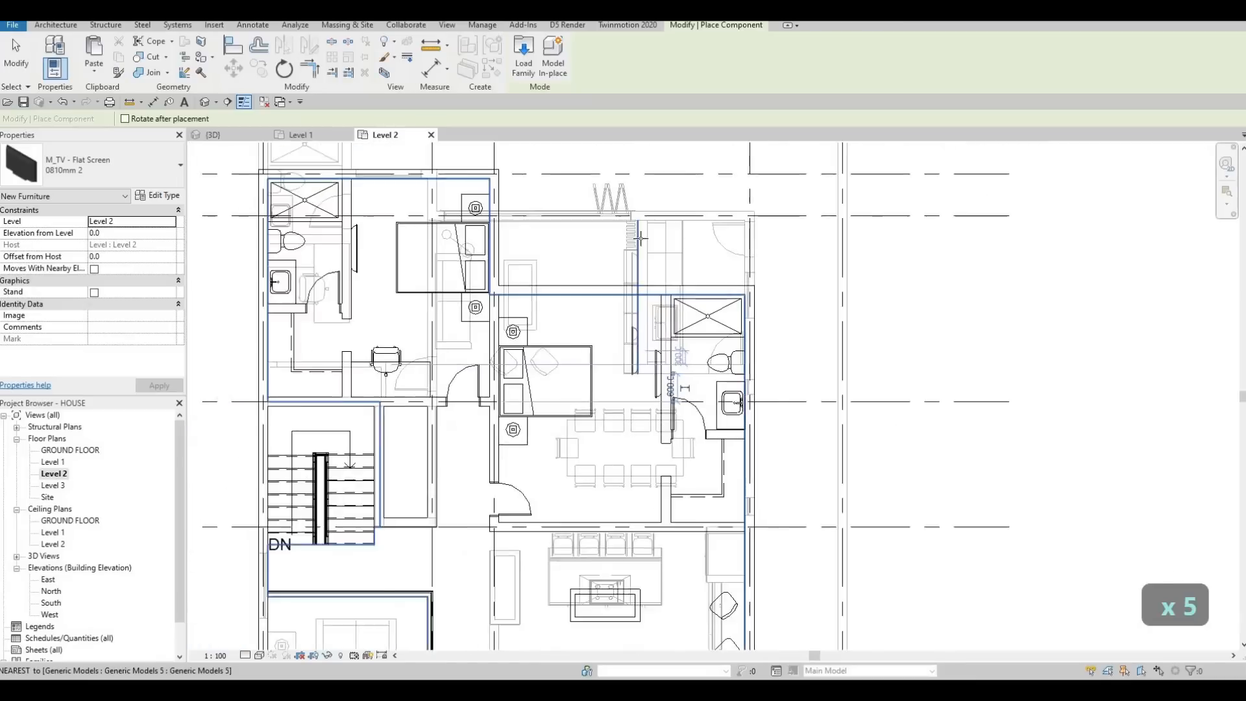
Step: Place a 0810mm 2 TV on the southwest bedroom's south wall, opposite the bed
{"action": "middle_click_drag", "start_coordinate": [598, 461], "coordinate": [633, 241]}
{"action": "scroll", "coordinate": [458, 430], "scroll_direction": "up", "scroll_amount": 3}
{"action": "scroll", "coordinate": [453, 578], "scroll_direction": "up", "scroll_amount": 1}
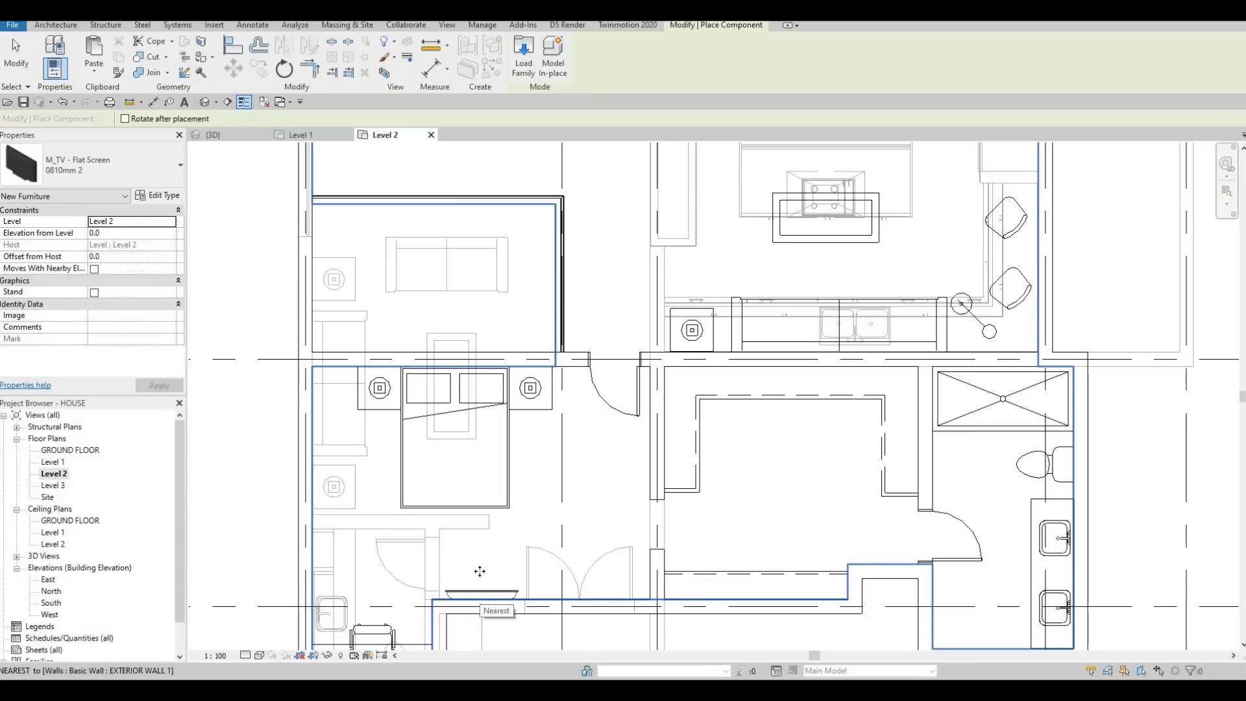
{"action": "key", "text": "Escape"}
{"action": "scroll", "coordinate": [480, 567], "scroll_direction": "down", "scroll_amount": 5}
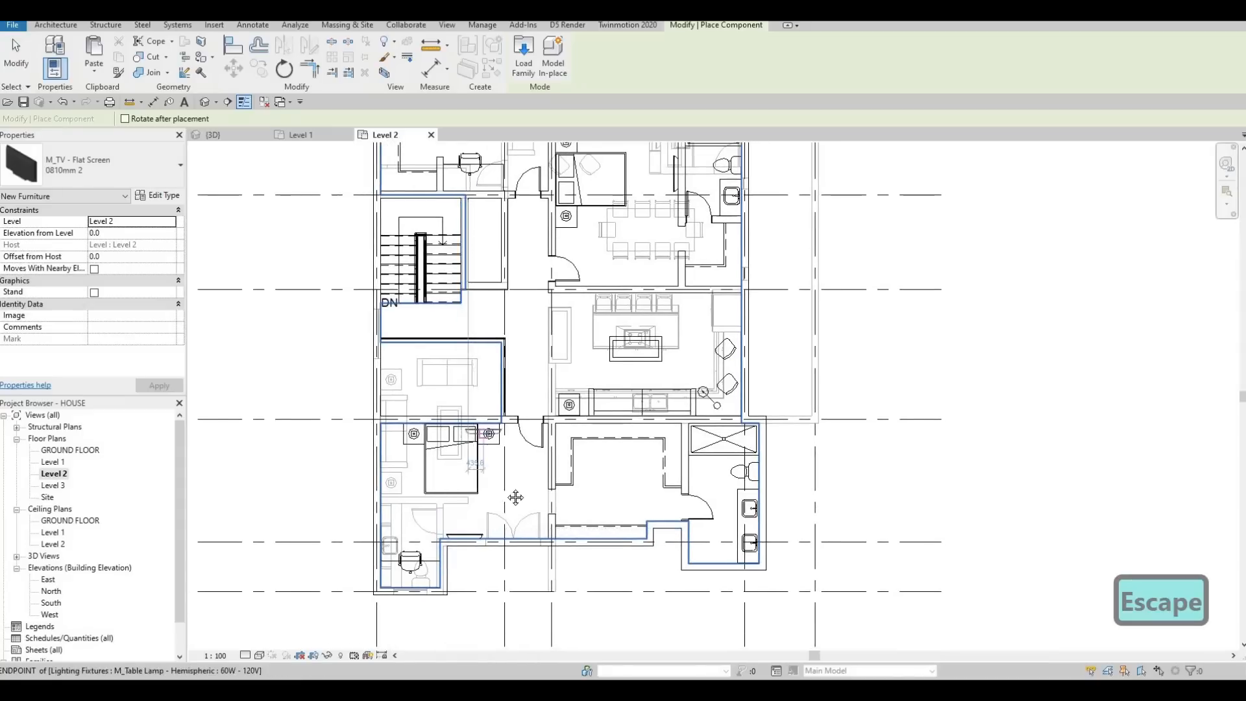
Step: Place a 0810mm 2 TV against the living area's north wall, facing the coffee table and sofa
{"action": "middle_click_drag", "start_coordinate": [515, 497], "coordinate": [544, 546]}
{"action": "scroll", "coordinate": [543, 545], "scroll_direction": "up", "scroll_amount": 4}
{"action": "scroll", "coordinate": [503, 458], "scroll_direction": "down", "scroll_amount": 1}
{"action": "middle_click_drag", "start_coordinate": [551, 466], "coordinate": [512, 483]}
{"action": "scroll", "coordinate": [512, 482], "scroll_direction": "down", "scroll_amount": 1}
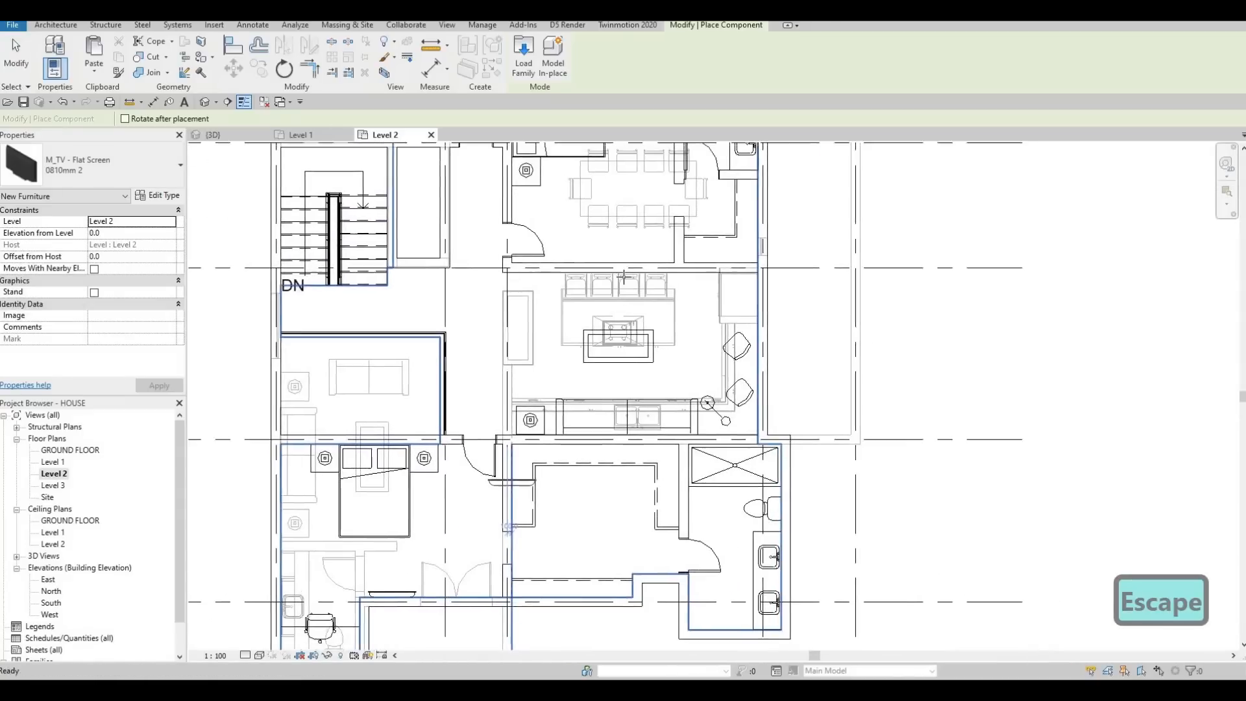
{"action": "scroll", "coordinate": [623, 277], "scroll_direction": "up", "scroll_amount": 6}
{"action": "key", "text": "Escape"}
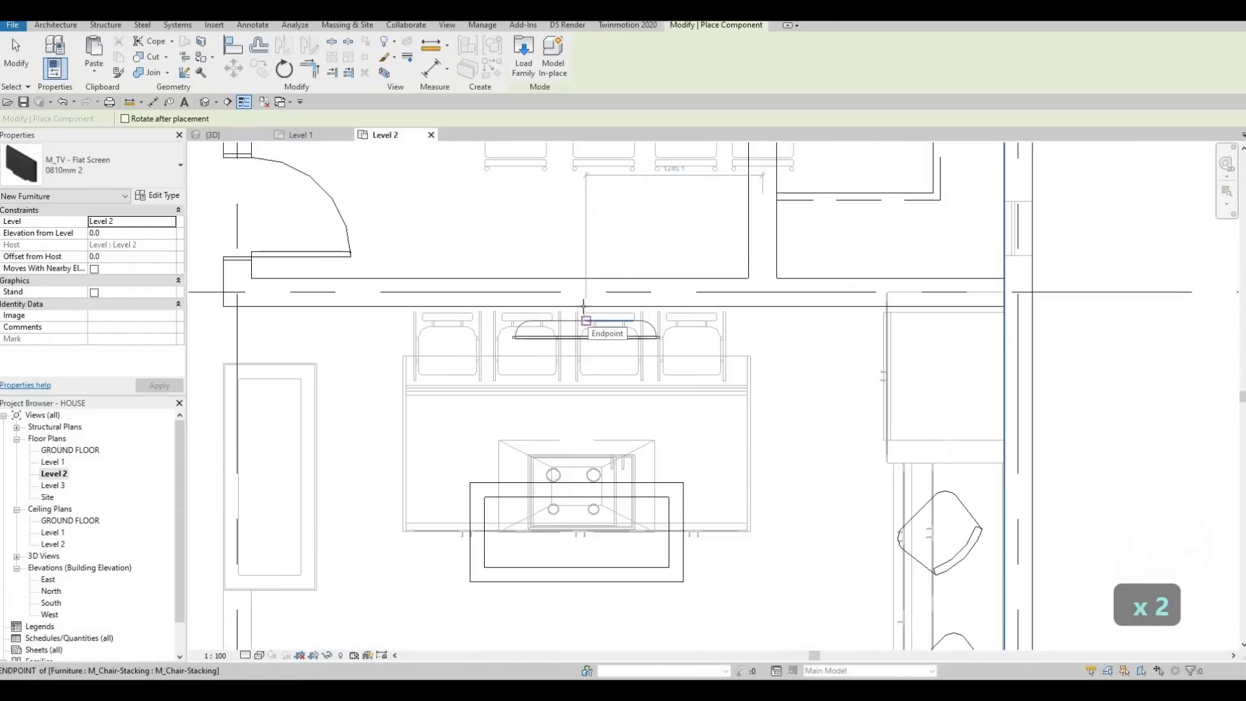
{"action": "left_click", "coordinate": [584, 312]}
{"action": "key", "text": "Escape"}
{"action": "key", "text": "Escape"}
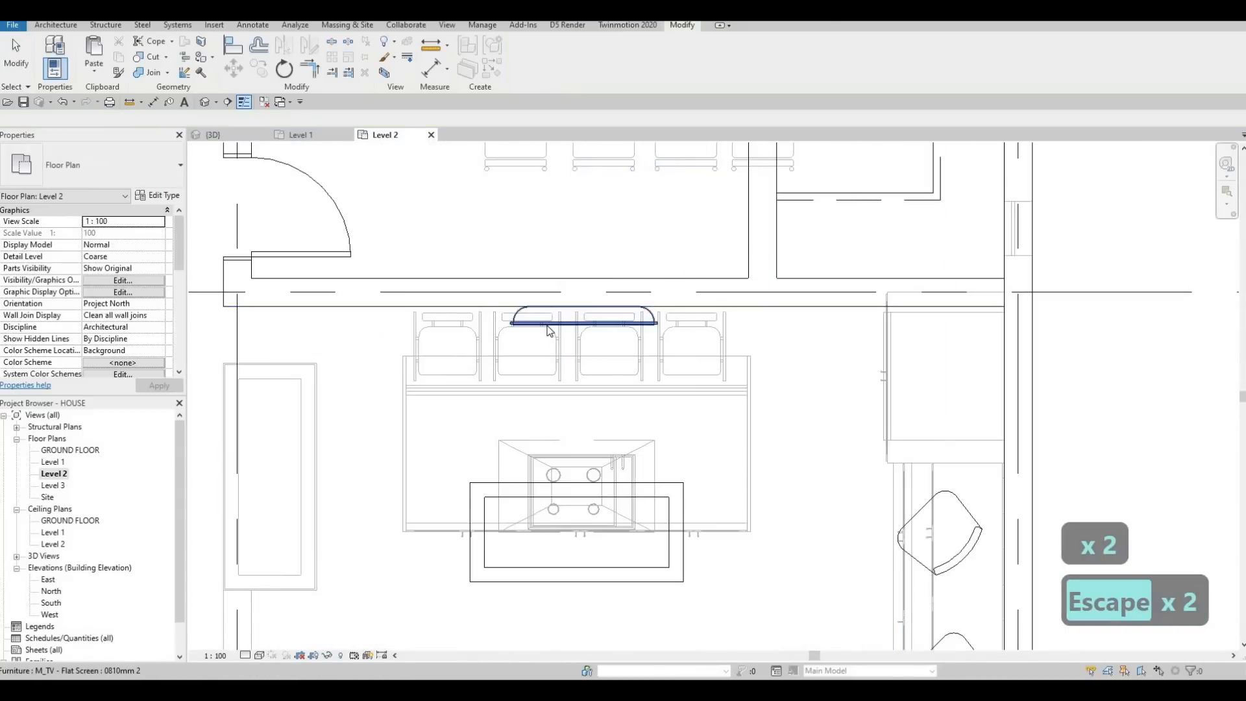
Step: Change the living area TV's type to 0810mm
{"action": "left_click", "coordinate": [549, 331]}
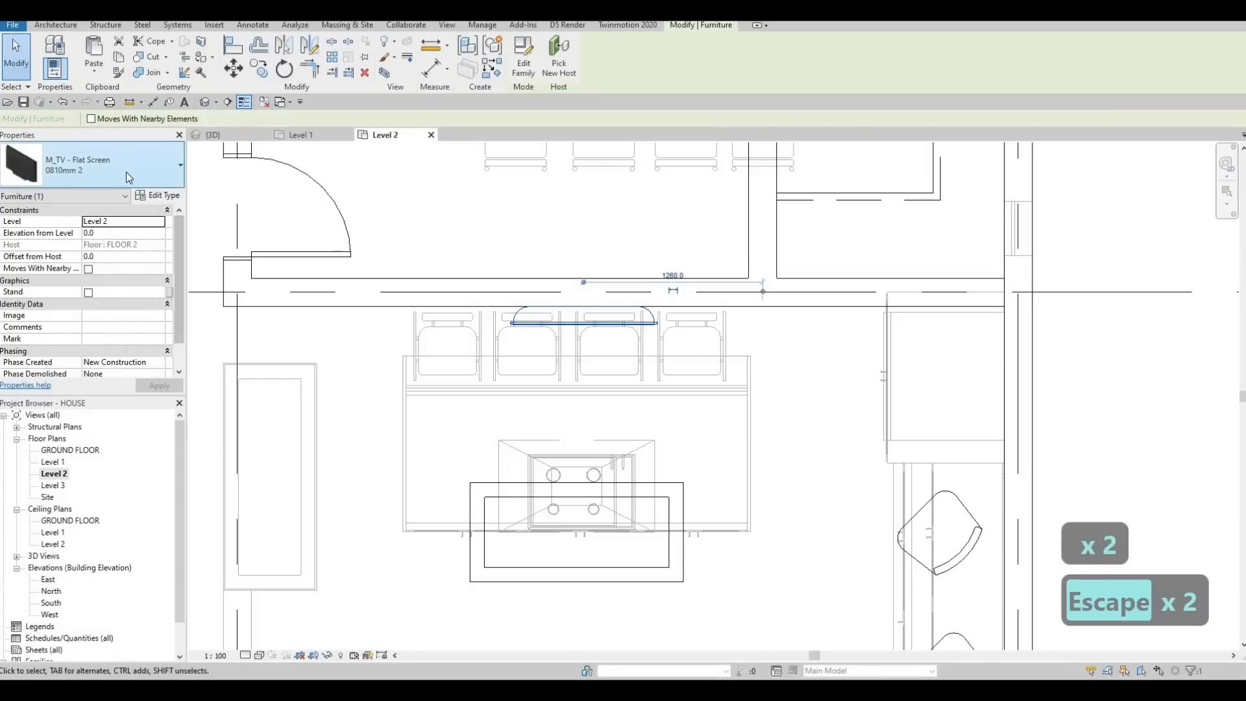
{"action": "left_click", "coordinate": [126, 172]}
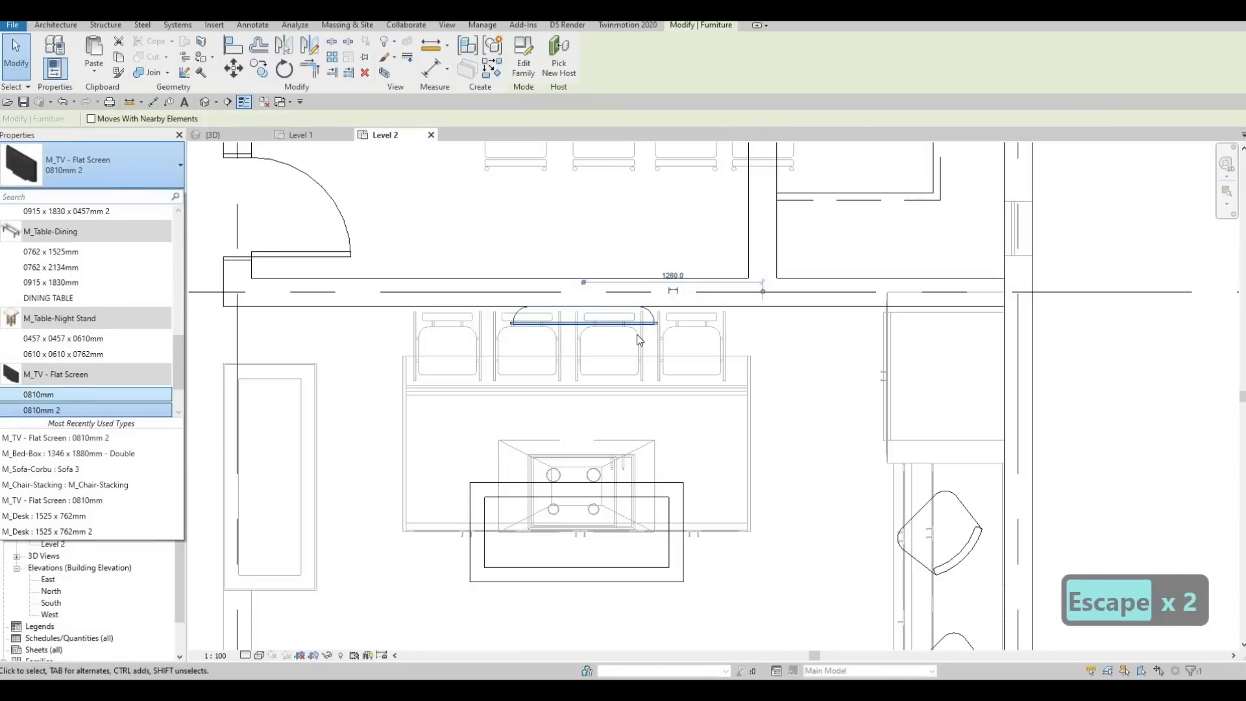
{"action": "key", "text": "Escape"}
{"action": "scroll", "coordinate": [575, 333], "scroll_direction": "down", "scroll_amount": 5}
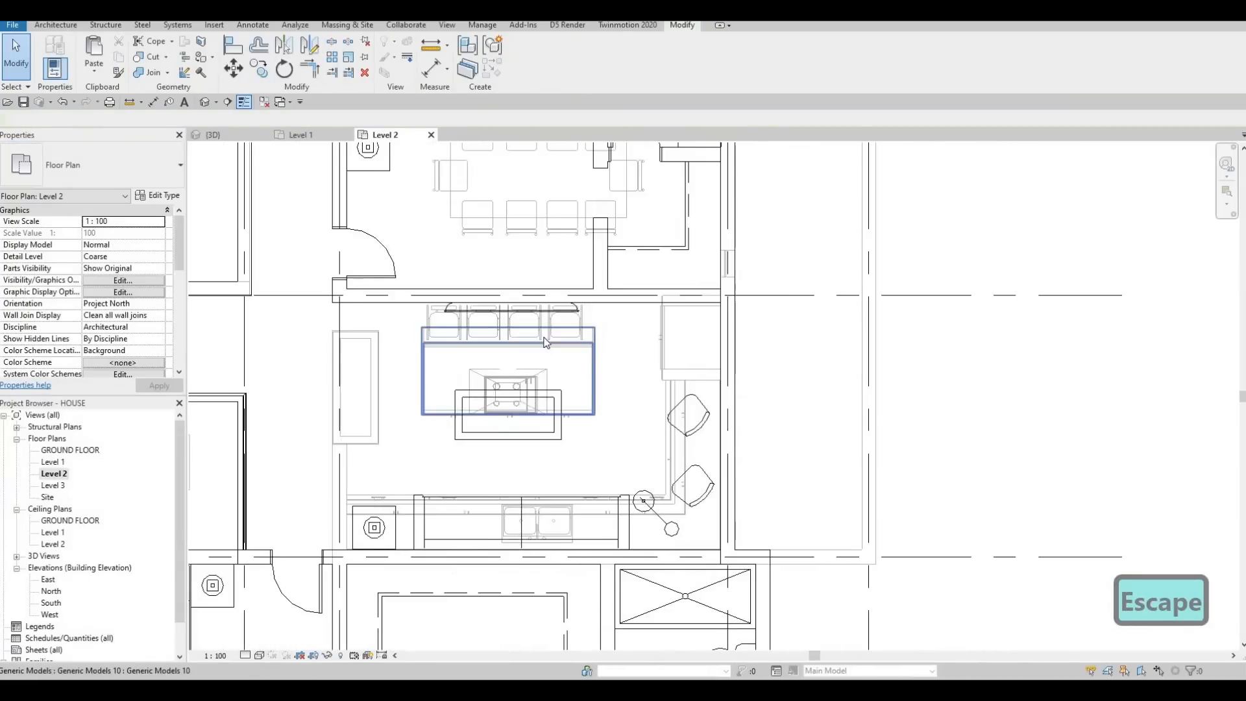
{"action": "middle_click_drag", "start_coordinate": [545, 342], "coordinate": [643, 283]}
{"action": "scroll", "coordinate": [641, 284], "scroll_direction": "down", "scroll_amount": 2}
{"action": "key", "text": "Escape"}
{"action": "key", "text": "Escape"}
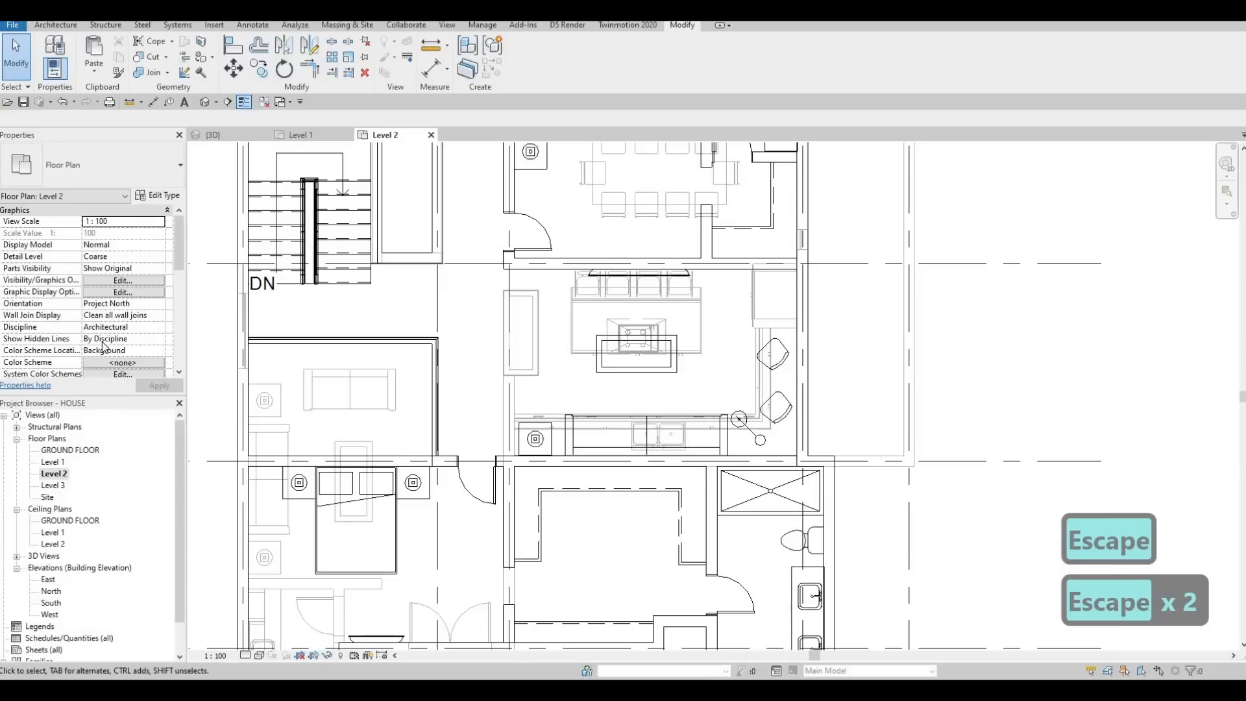
Step: Set the Level 2 plan's underlay base level to None
{"action": "scroll", "coordinate": [111, 345], "scroll_direction": "down", "scroll_amount": 5}
{"action": "scroll", "coordinate": [118, 341], "scroll_direction": "down", "scroll_amount": 2}
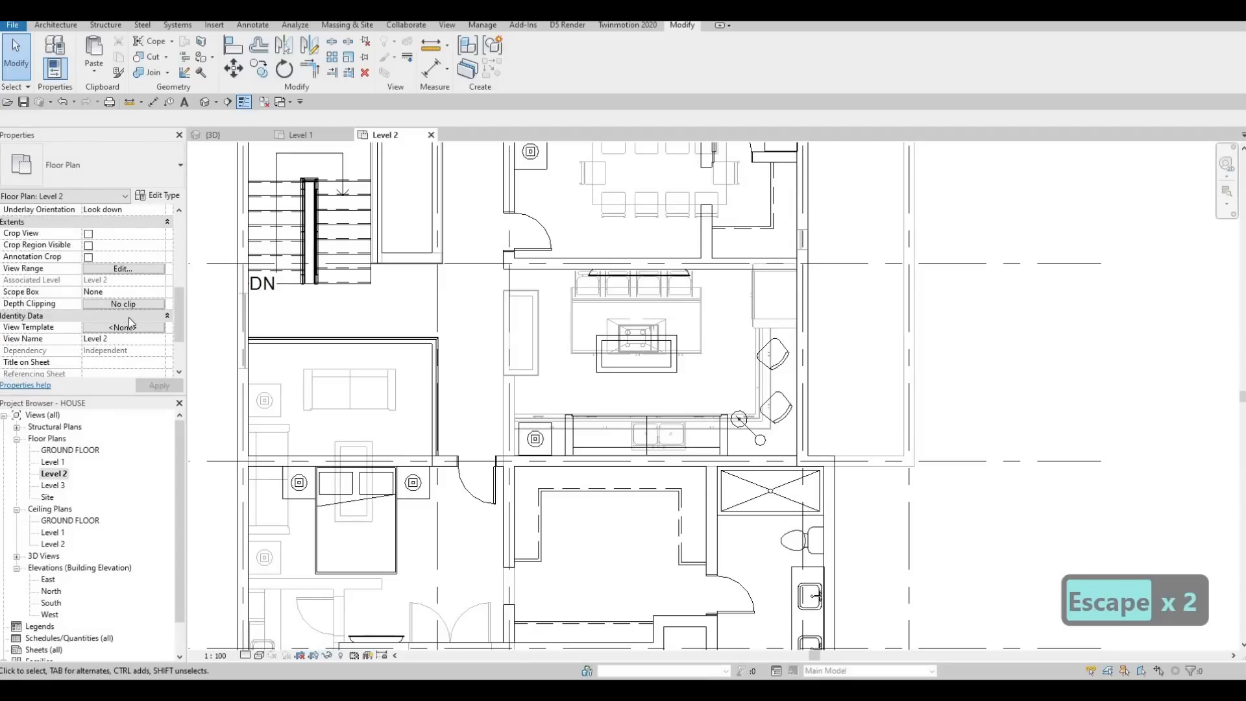
{"action": "scroll", "coordinate": [133, 324], "scroll_direction": "down", "scroll_amount": 2}
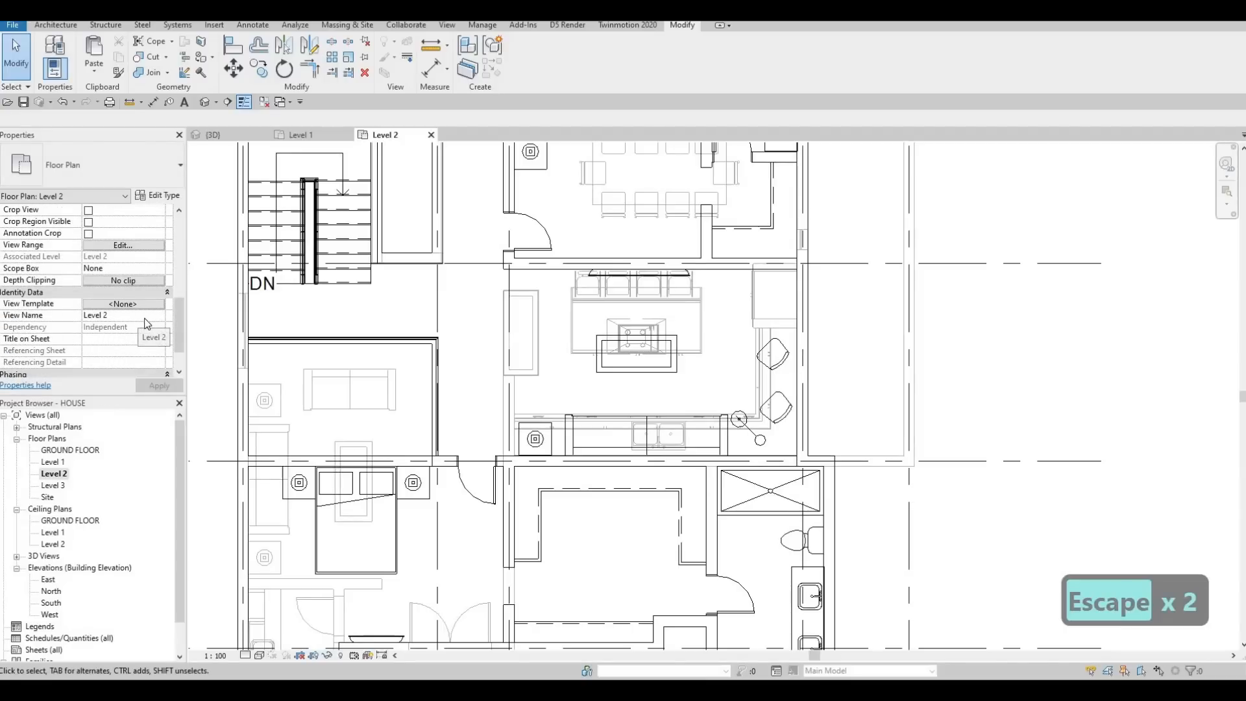
{"action": "scroll", "coordinate": [156, 292], "scroll_direction": "up", "scroll_amount": 3}
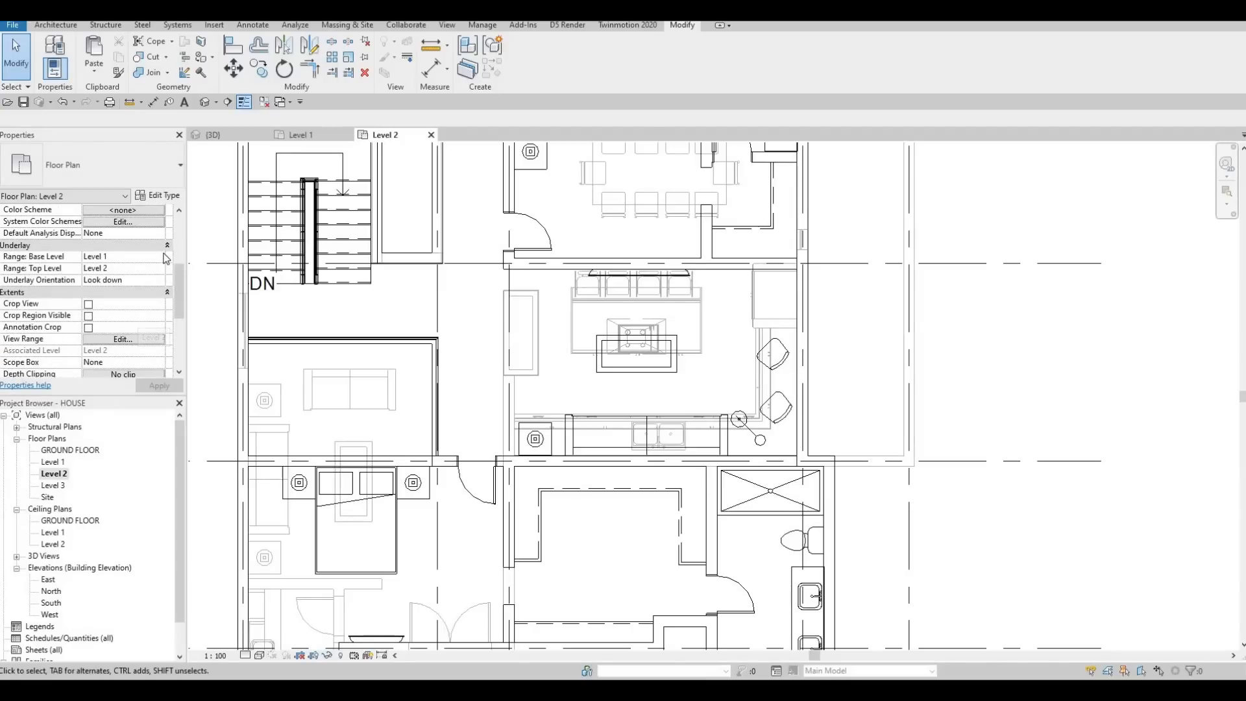
{"action": "left_click", "coordinate": [127, 257]}
{"action": "left_click", "coordinate": [155, 385]}
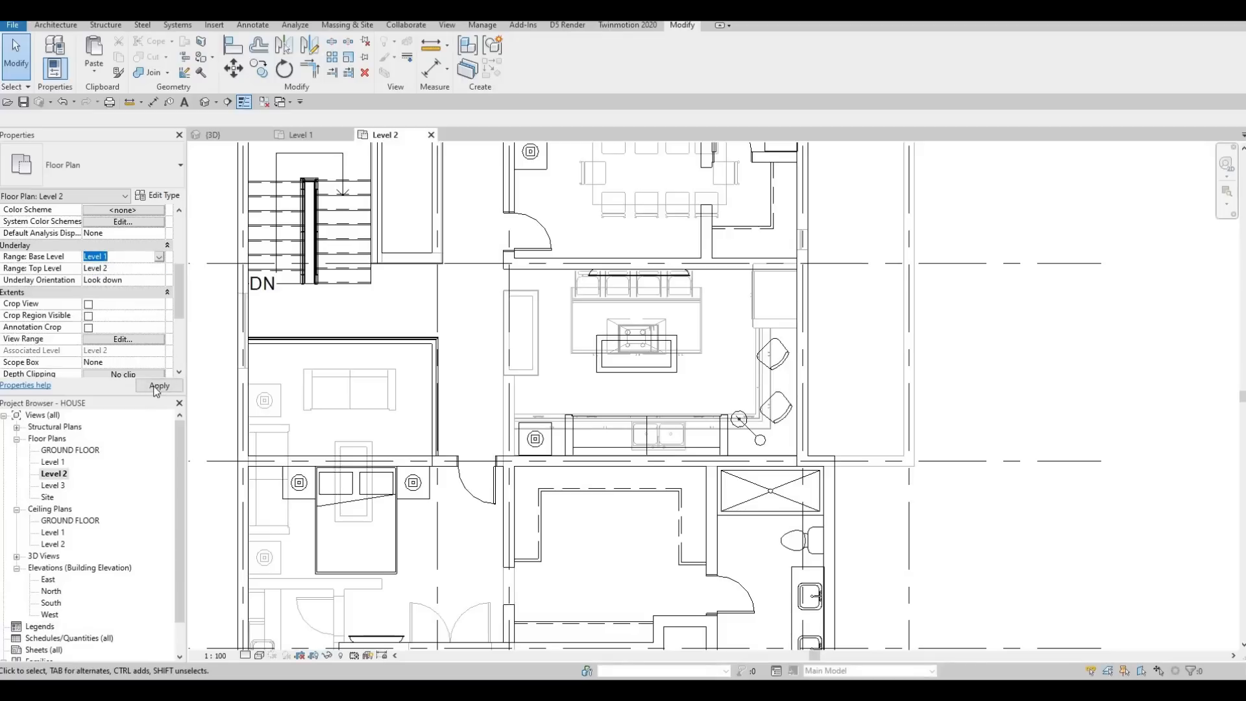
{"action": "key", "text": "Escape"}
{"action": "key", "text": "Escape"}
{"action": "scroll", "coordinate": [616, 328], "scroll_direction": "down", "scroll_amount": 2}
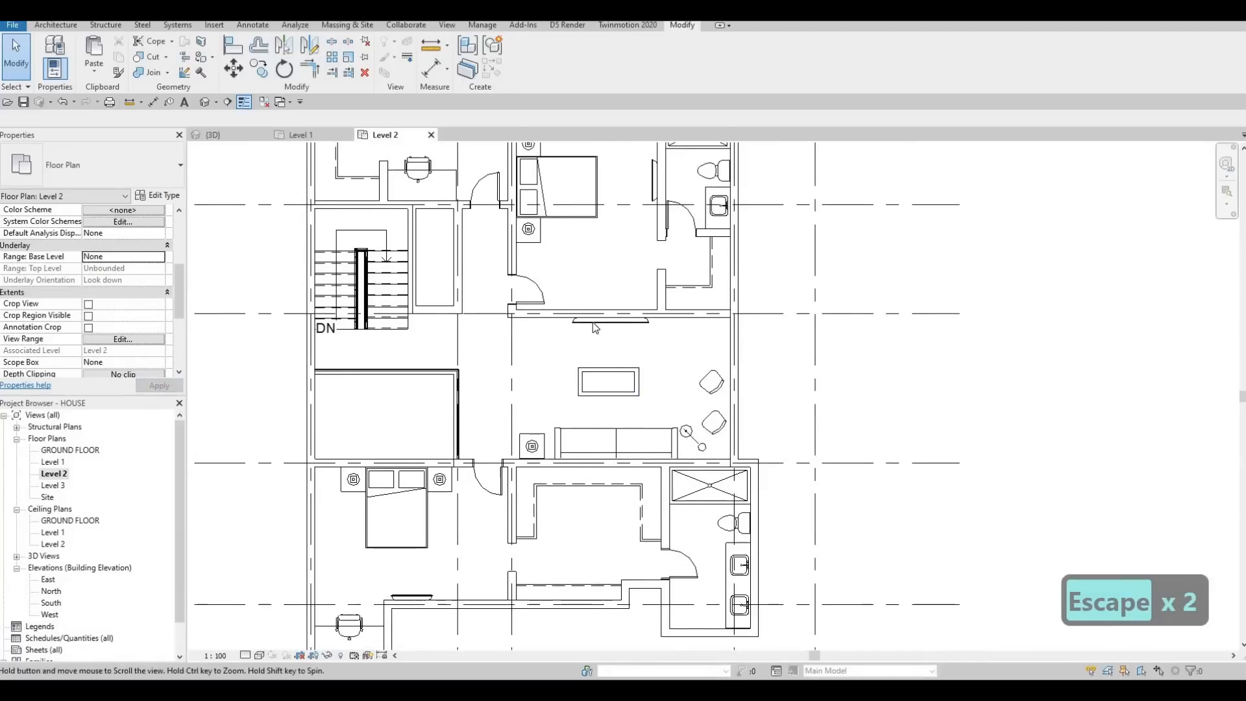
{"action": "scroll", "coordinate": [559, 341], "scroll_direction": "up", "scroll_amount": 2}
{"action": "scroll", "coordinate": [539, 334], "scroll_direction": "down", "scroll_amount": 1}
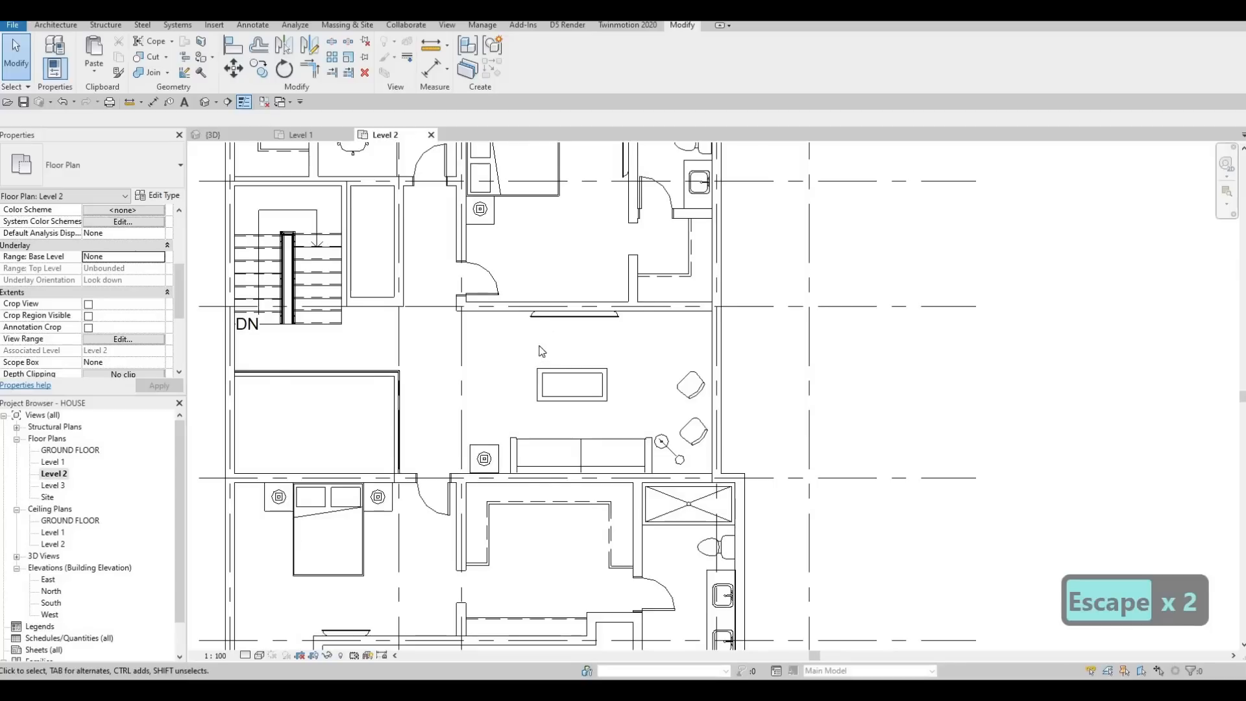
{"action": "scroll", "coordinate": [542, 351], "scroll_direction": "down", "scroll_amount": 4}
{"action": "key", "text": "Escape"}
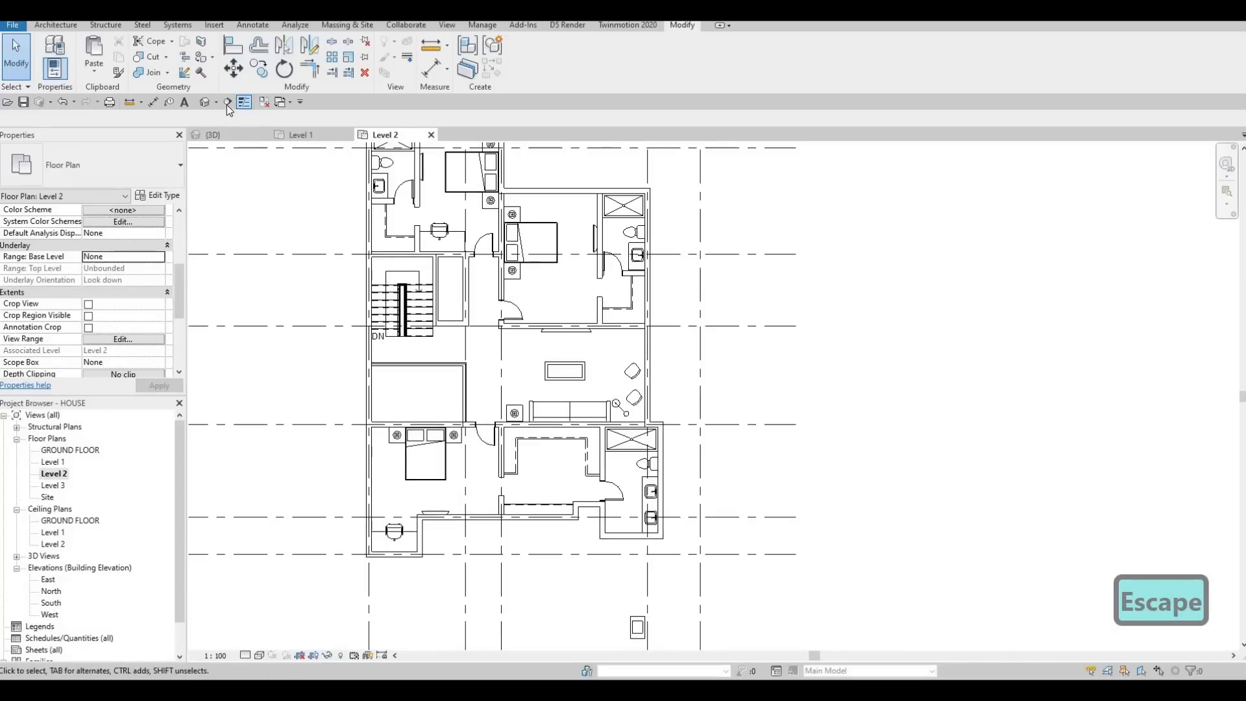
Step: Draw a building section horizontally through the living area, from outside the east wall to the corridor, between the TV and coffee table
{"action": "left_click", "coordinate": [228, 101]}
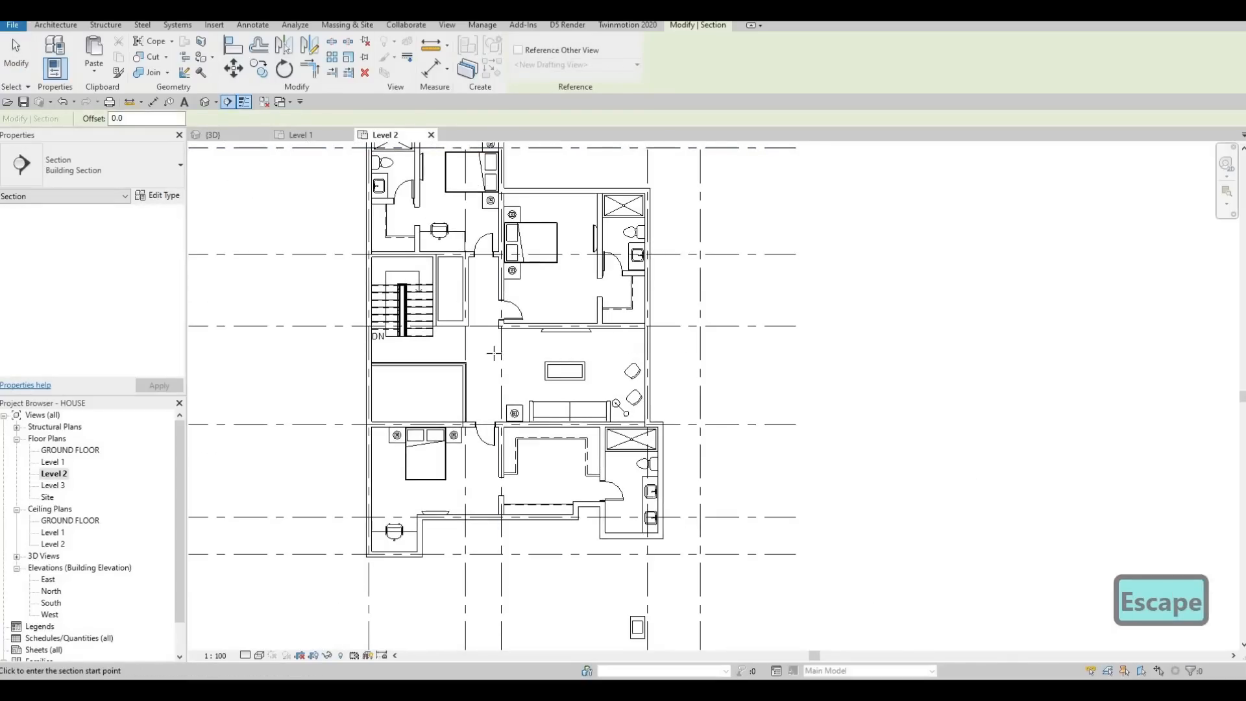
{"action": "left_click", "coordinate": [676, 356]}
{"action": "left_click", "coordinate": [476, 355]}
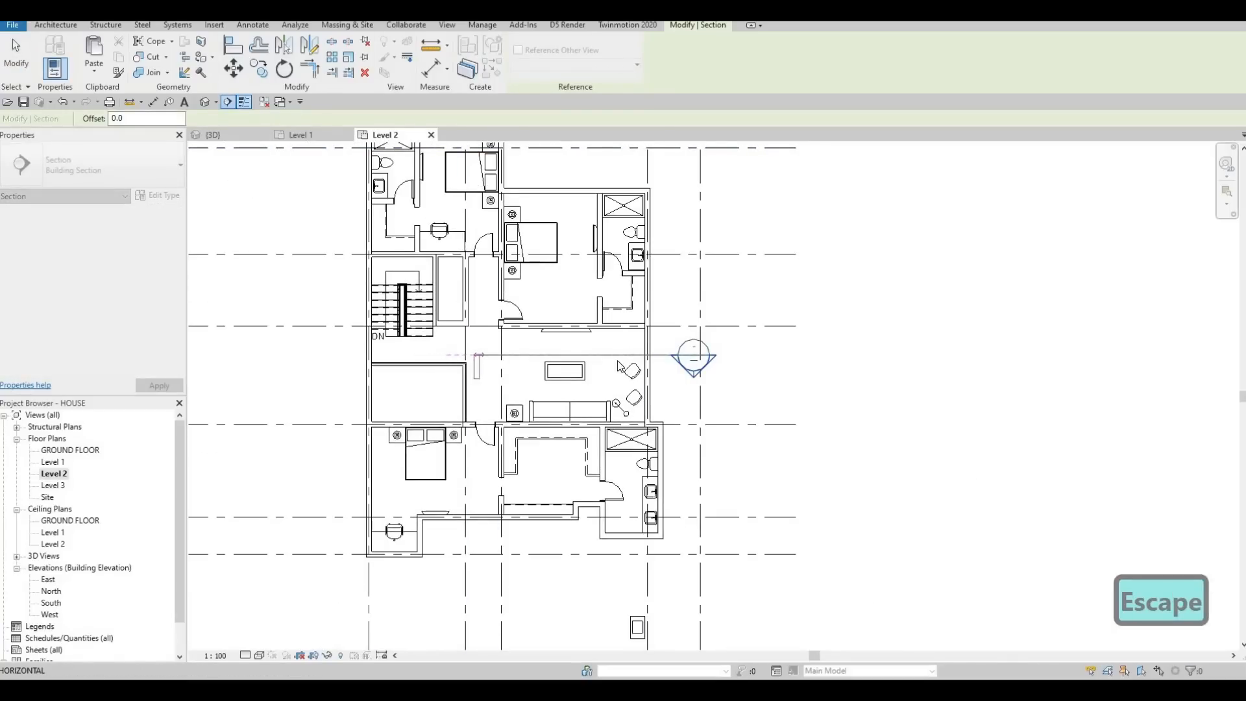
{"action": "key", "text": "Escape"}
{"action": "key", "text": "Escape"}
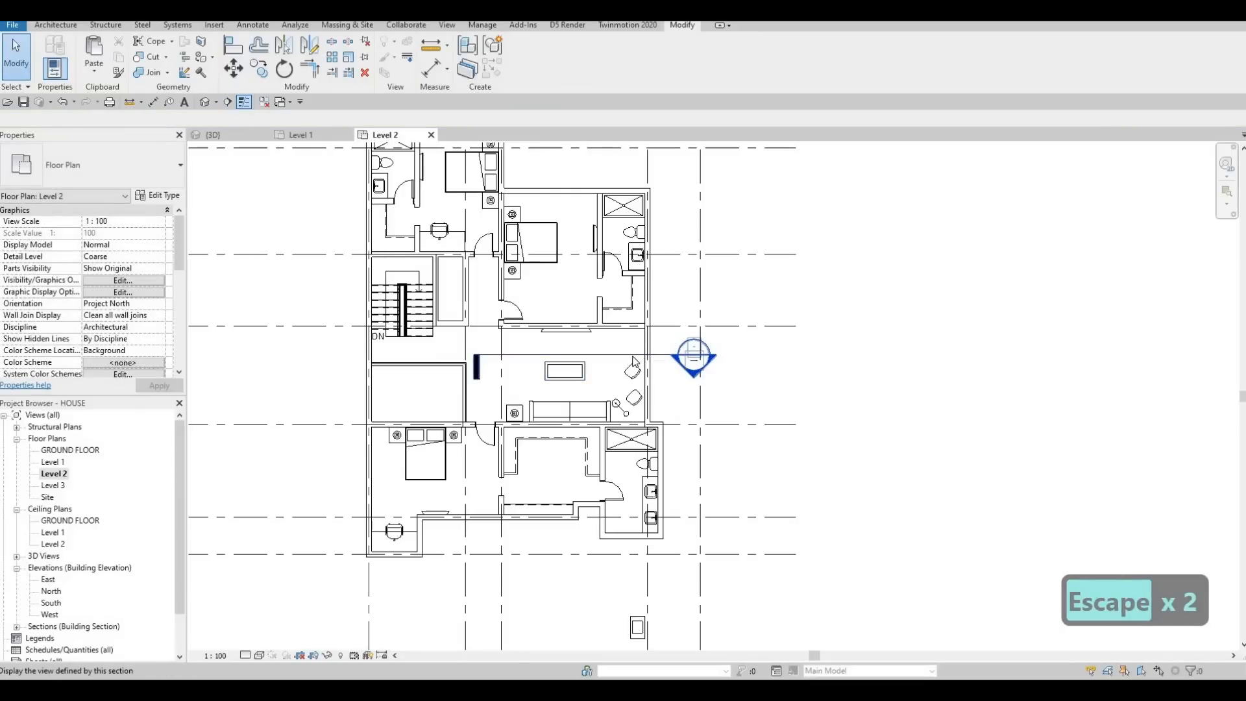
{"action": "key", "text": "Escape"}
Step: Flip the living area section to look north toward the TV wall and open its section view
{"action": "left_click", "coordinate": [677, 358]}
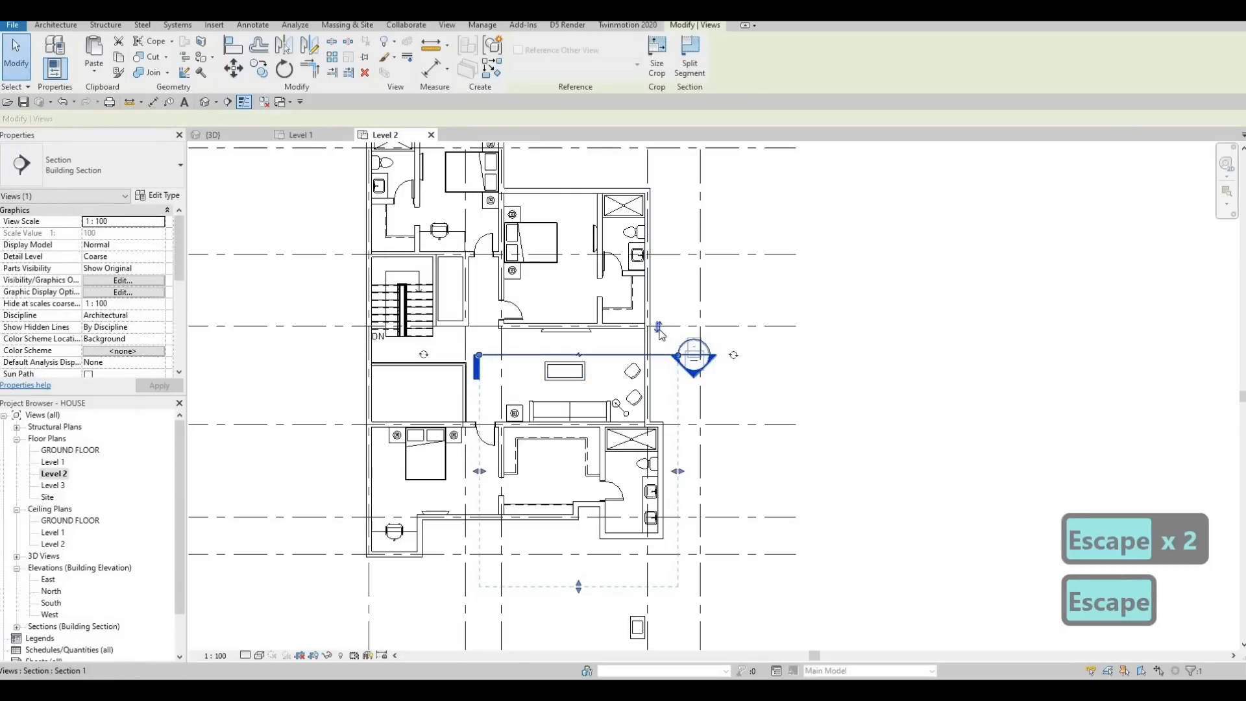
{"action": "scroll", "coordinate": [577, 287], "scroll_direction": "down", "scroll_amount": 3}
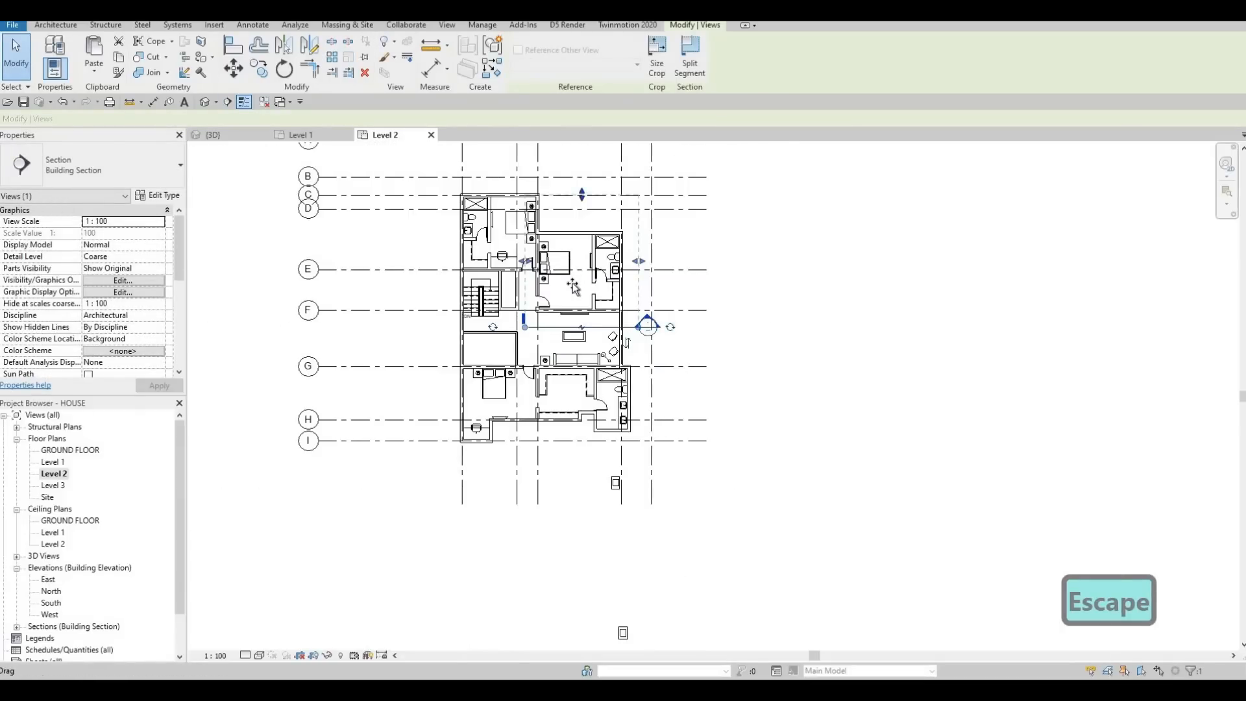
{"action": "key", "text": "Escape"}
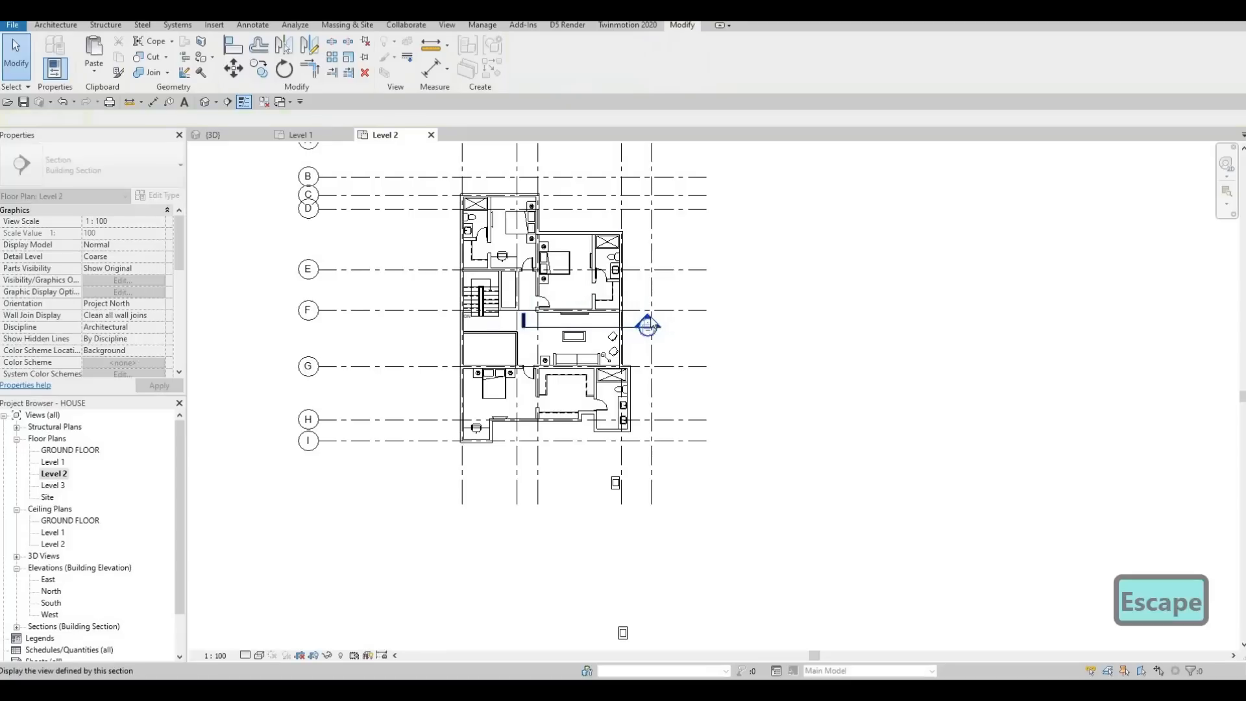
{"action": "key", "text": "Escape"}
{"action": "double_click", "coordinate": [648, 326]}
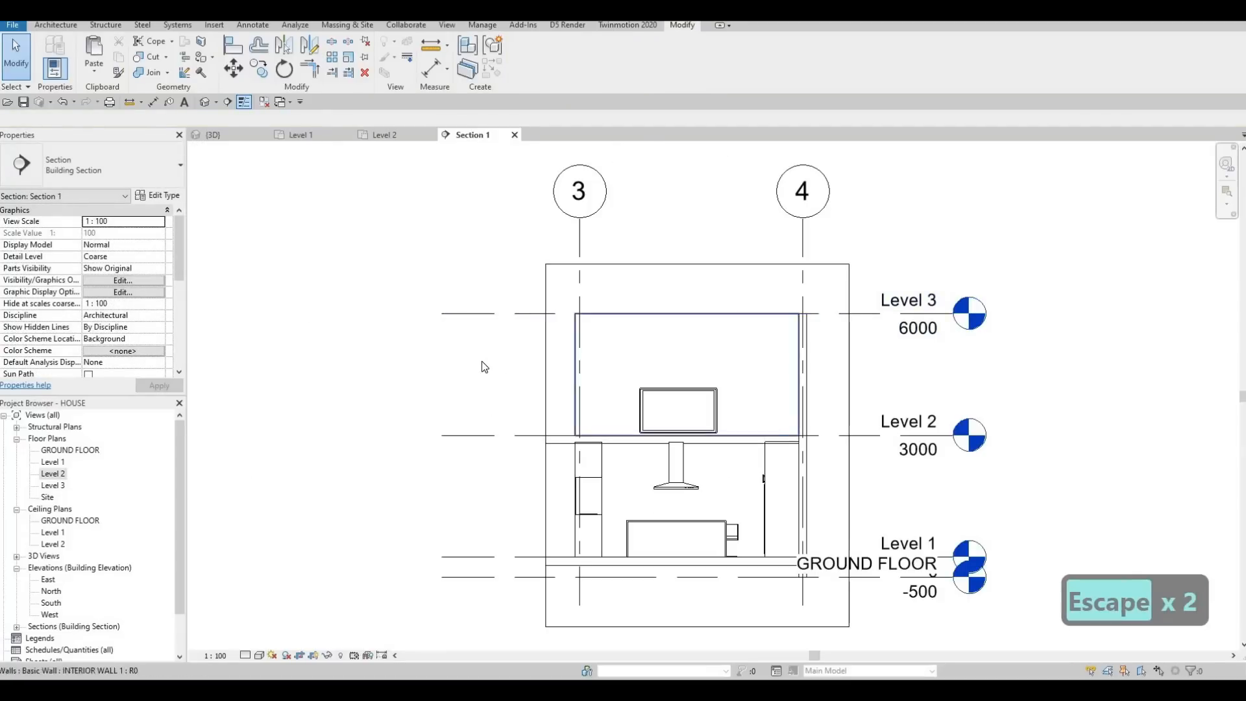
Step: Nudge the living area TV up the wall to an elevation of 960 mm above Level 2
{"action": "middle_click_drag", "start_coordinate": [482, 361], "coordinate": [424, 315]}
{"action": "scroll", "coordinate": [609, 330], "scroll_direction": "up", "scroll_amount": 3}
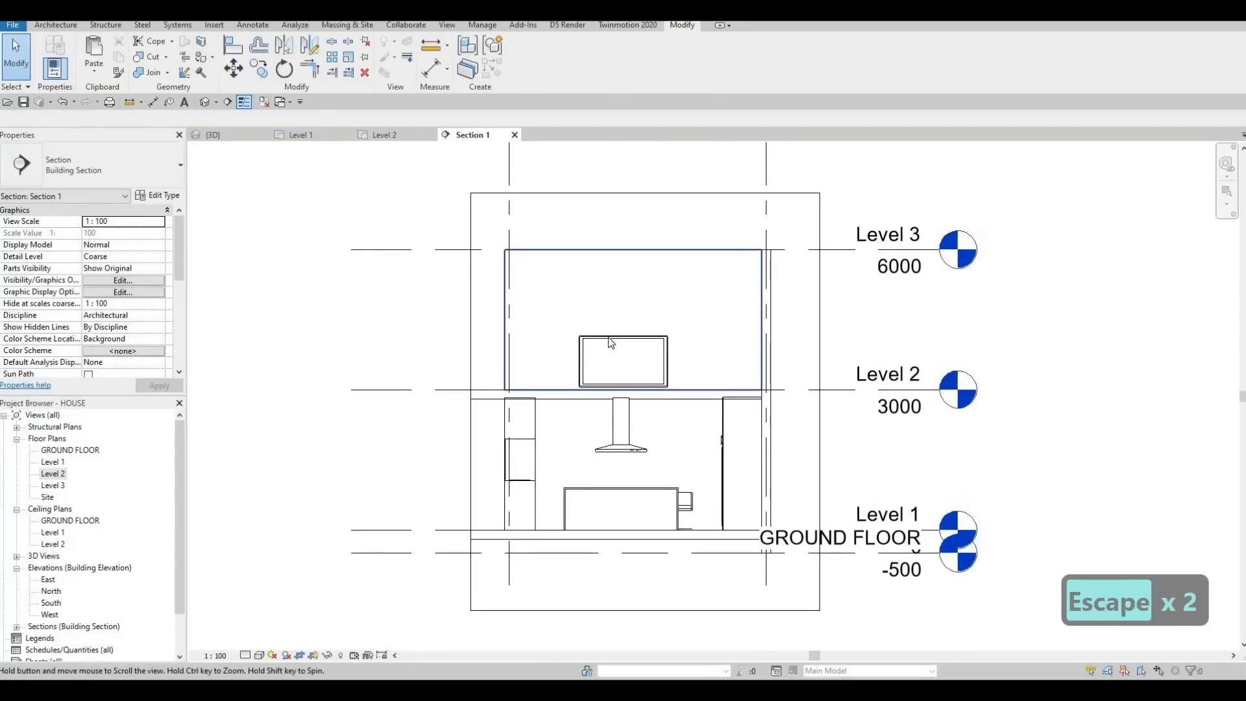
{"action": "left_click", "coordinate": [610, 338]}
{"action": "key", "text": "Up"}
{"action": "key", "text": "Up"}
{"action": "key", "text": "Up"}
{"action": "key", "text": "Up"}
{"action": "key", "text": "Up"}
{"action": "key", "text": "Up"}
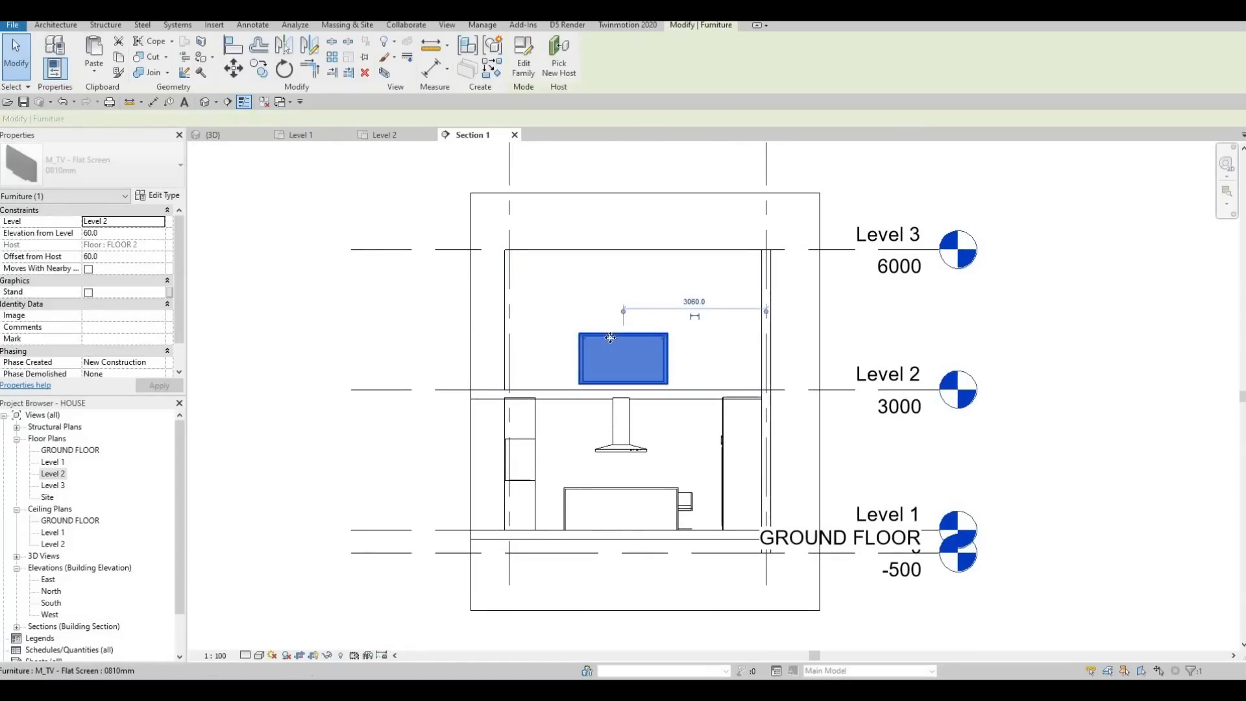
{"action": "key", "text": "Up"}
{"action": "key", "text": "Up"}
{"action": "key", "text": "Up"}
{"action": "key", "text": "Up"}
{"action": "key", "text": "Up"}
{"action": "key", "text": "Up"}
{"action": "key", "text": "Up"}
{"action": "key", "text": "Up"}
{"action": "key", "text": "Up"}
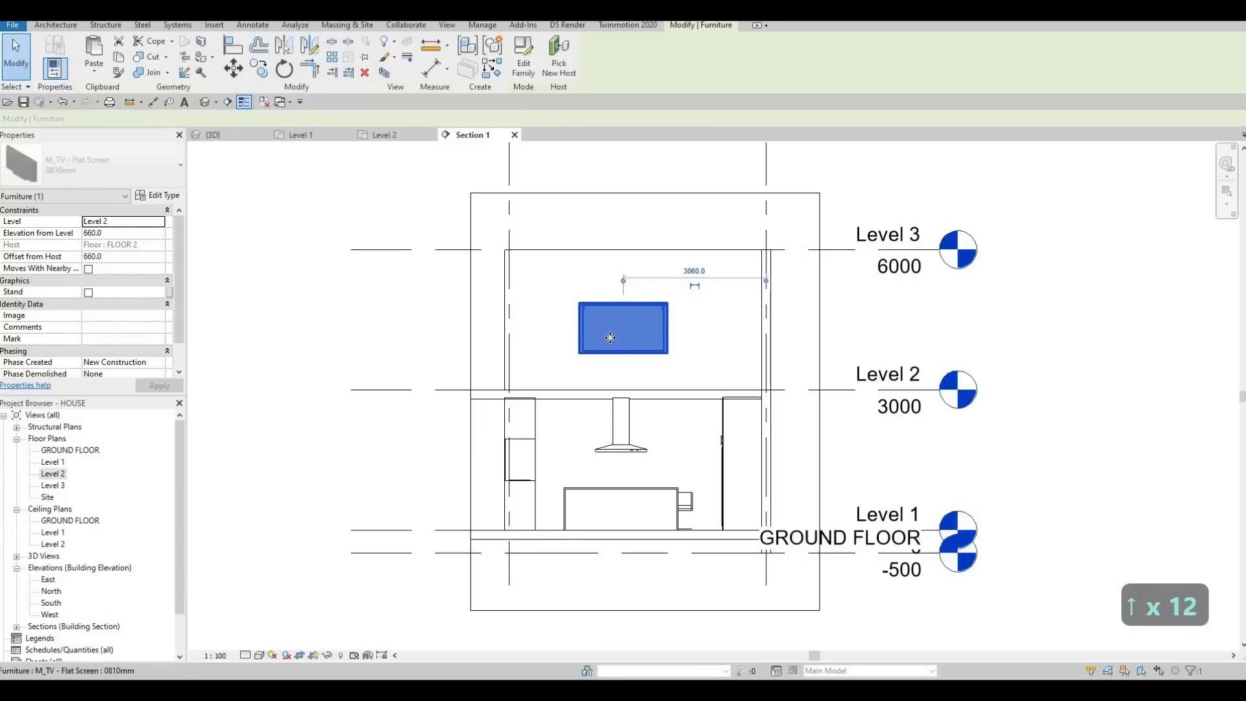
{"action": "key", "text": "Up"}
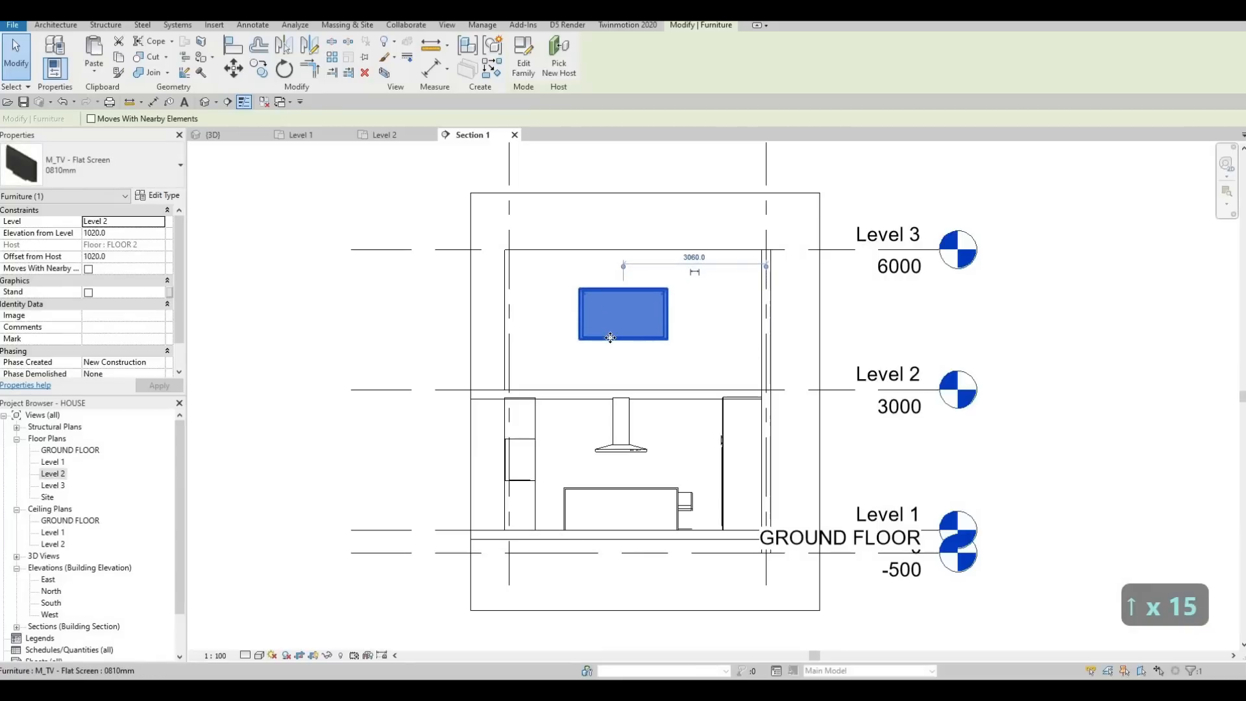
{"action": "key", "text": "Down"}
{"action": "key", "text": "Escape"}
{"action": "key", "text": "Escape"}
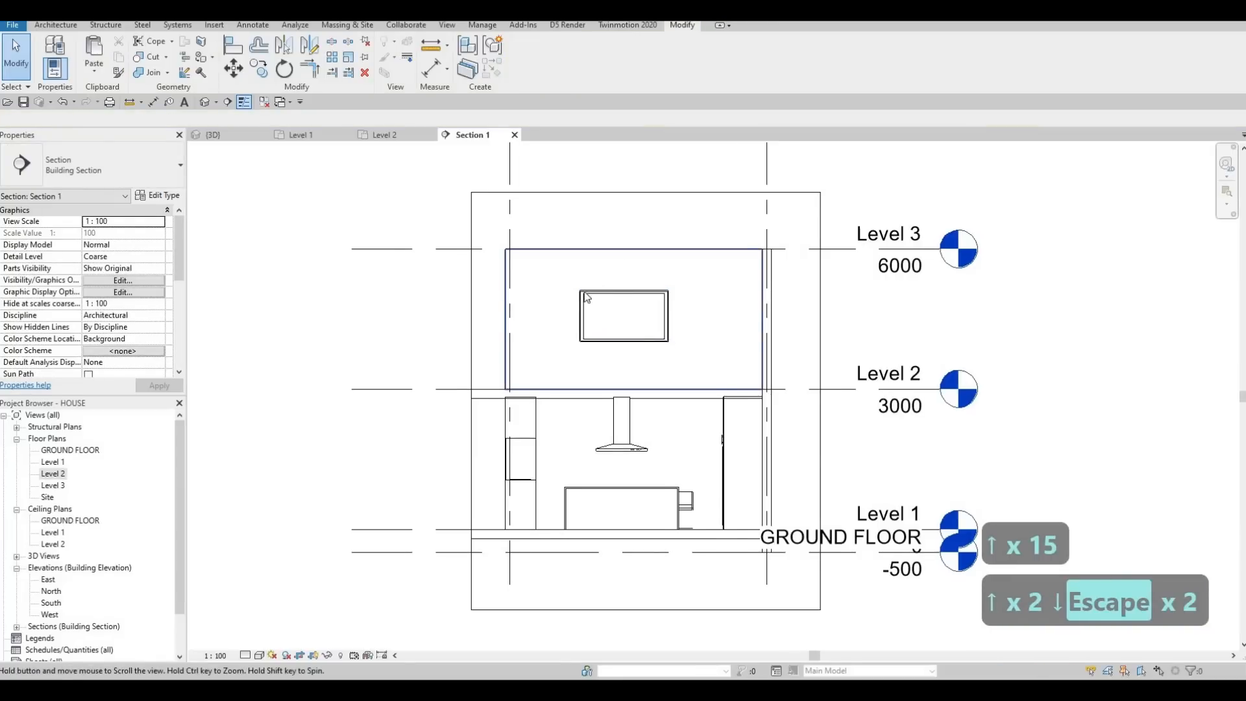
Step: Set the living area TV's elevation from Level 2 to 900 mm
{"action": "middle_click_drag", "start_coordinate": [618, 281], "coordinate": [593, 279]}
{"action": "scroll", "coordinate": [592, 279], "scroll_direction": "up", "scroll_amount": 1}
{"action": "left_click", "coordinate": [593, 289]}
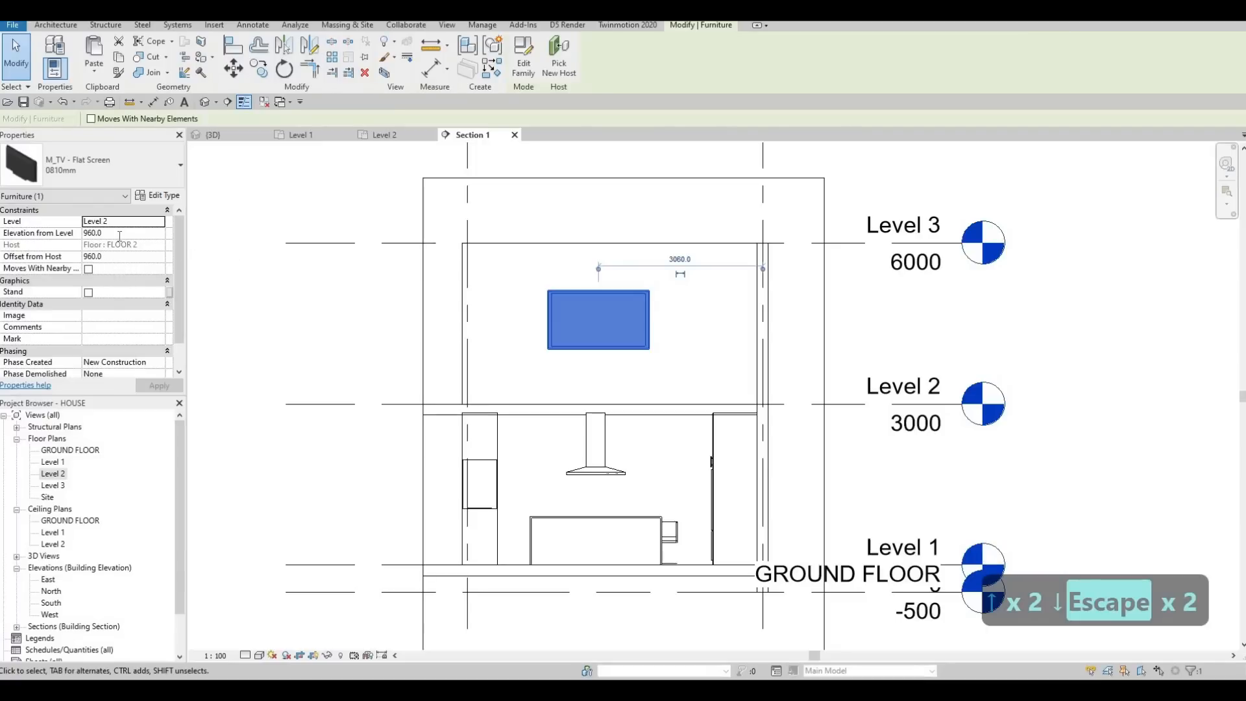
{"action": "left_click", "coordinate": [120, 234]}
{"action": "type", "text": "9"}
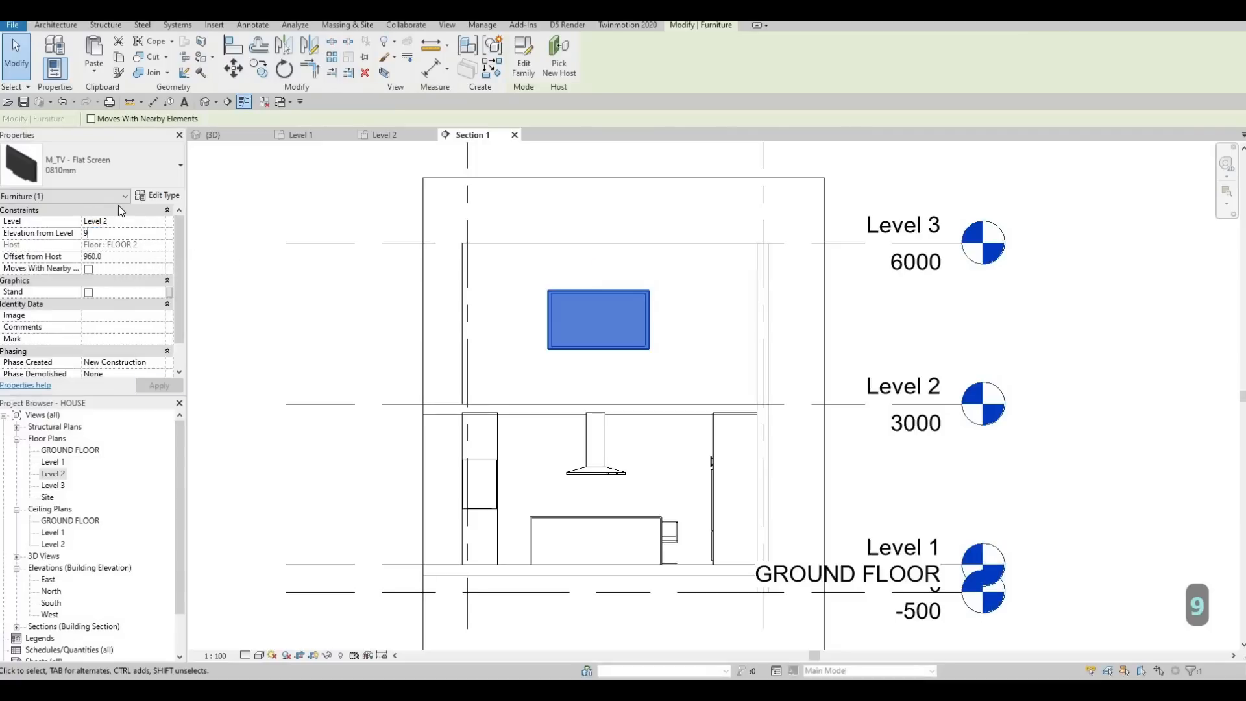
{"action": "type", "text": "00"}
{"action": "key", "text": "Return"}
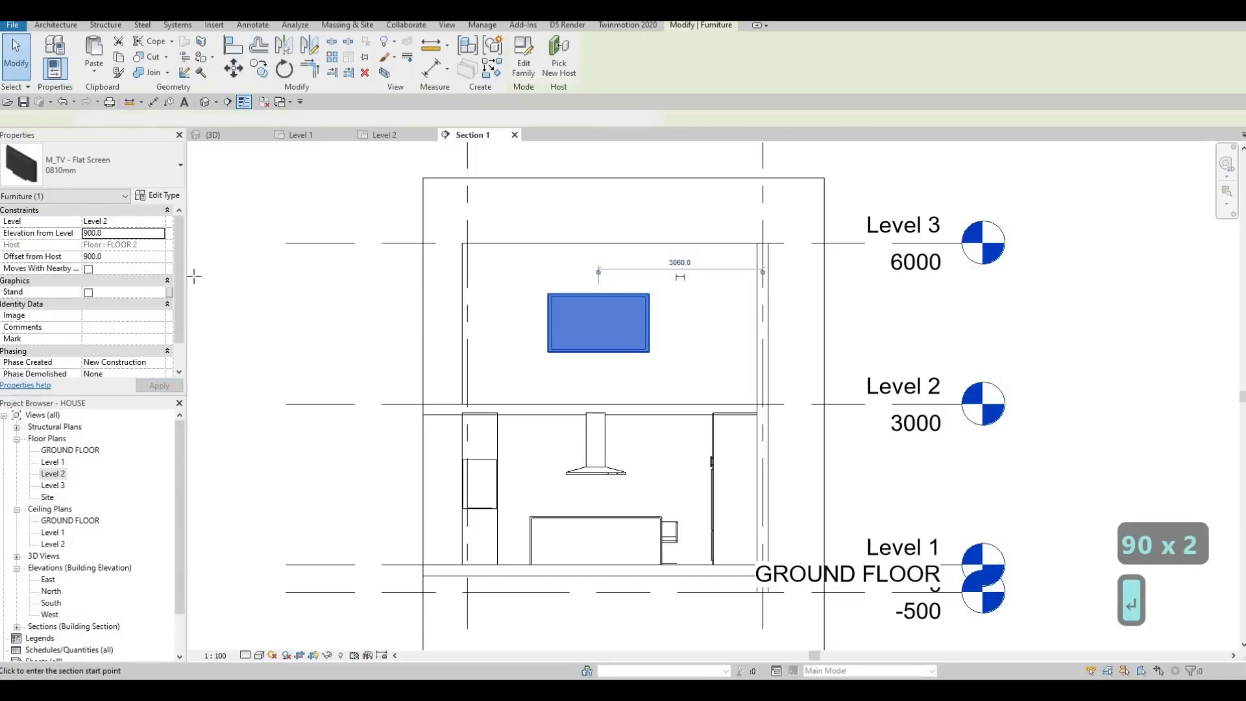
{"action": "key", "text": "Escape"}
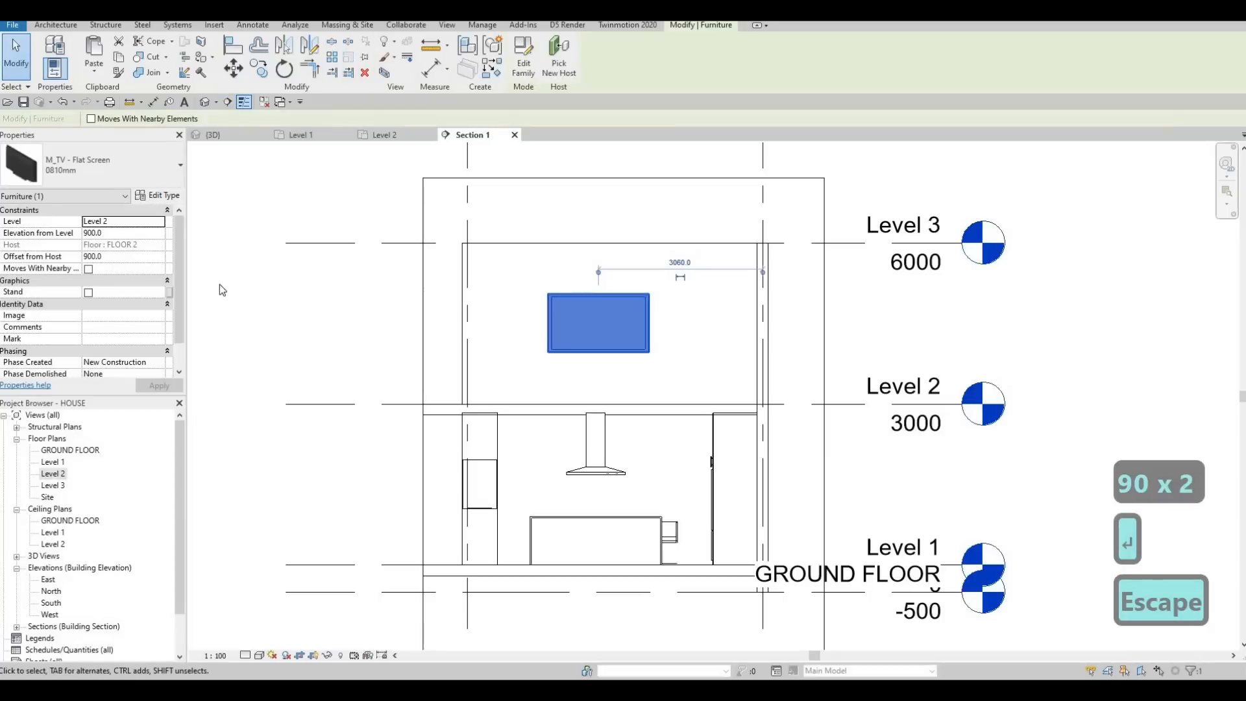
{"action": "key", "text": "Escape"}
{"action": "key", "text": "Escape"}
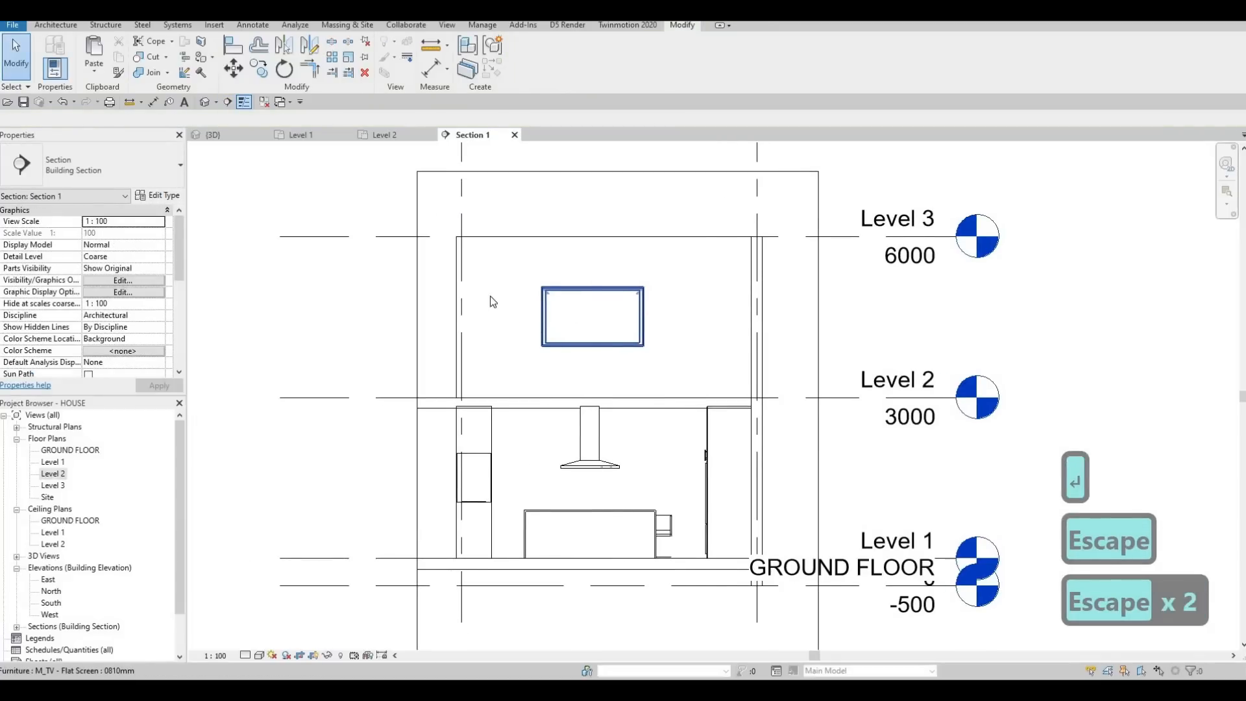
Step: Create an in-place model component in the Generic Models category, keeping the default name
{"action": "middle_click_drag", "start_coordinate": [382, 190], "coordinate": [333, 188]}
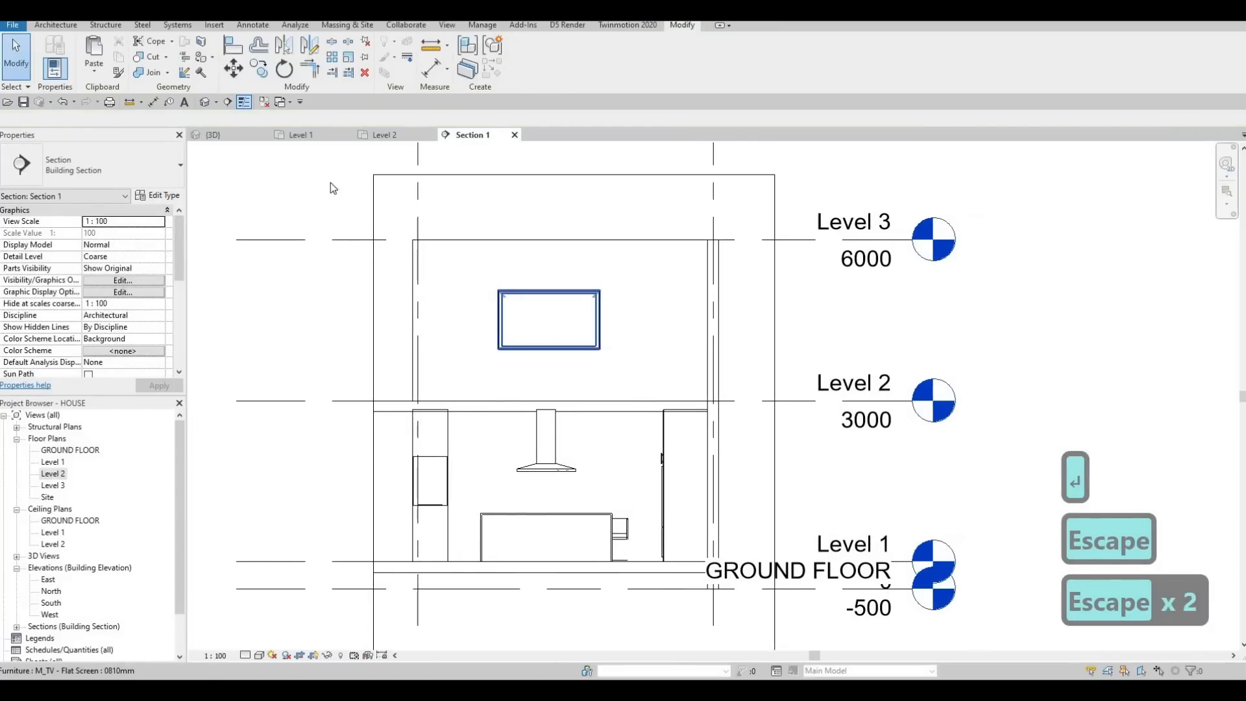
{"action": "left_click", "coordinate": [46, 27]}
{"action": "left_click", "coordinate": [151, 65]}
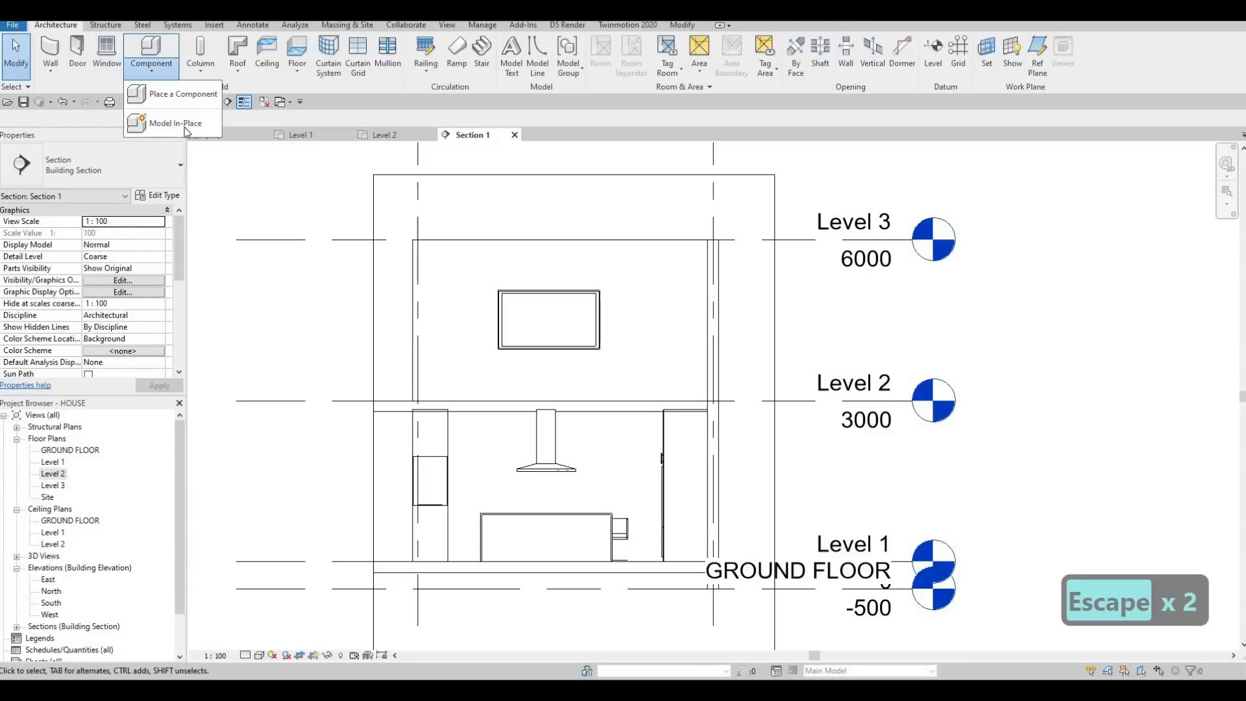
{"action": "left_click", "coordinate": [185, 129]}
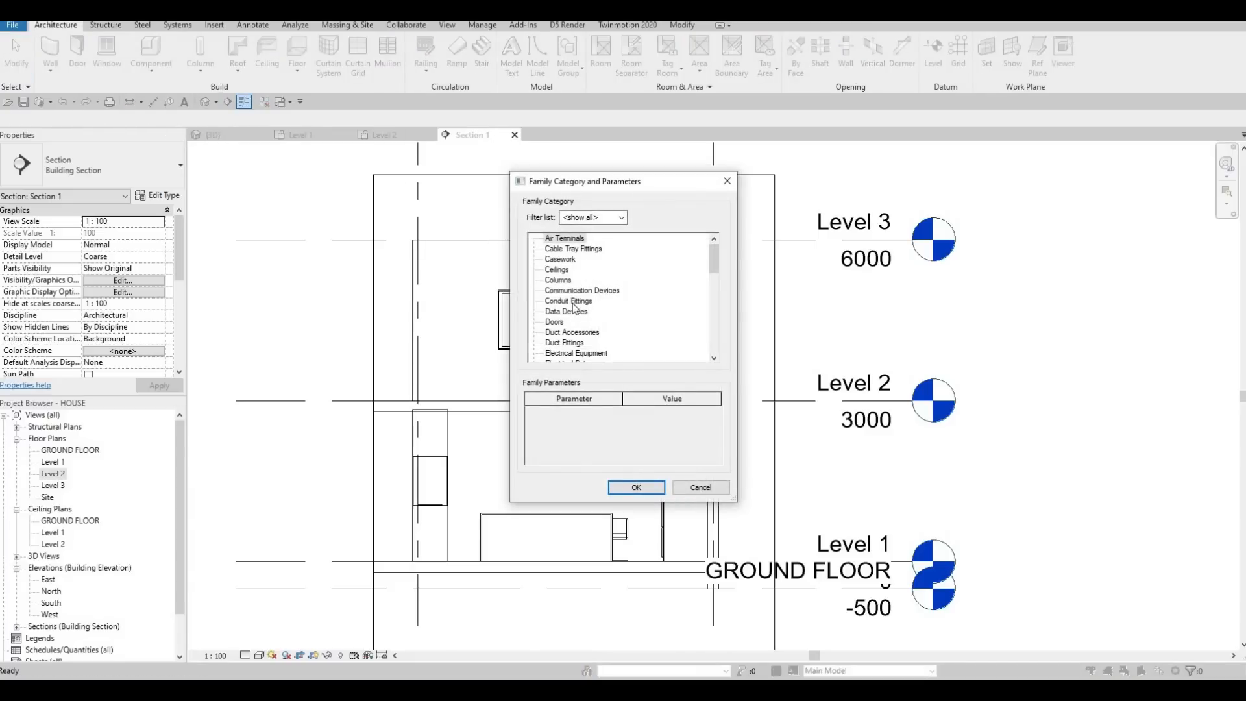
{"action": "scroll", "coordinate": [572, 316], "scroll_direction": "down", "scroll_amount": 2}
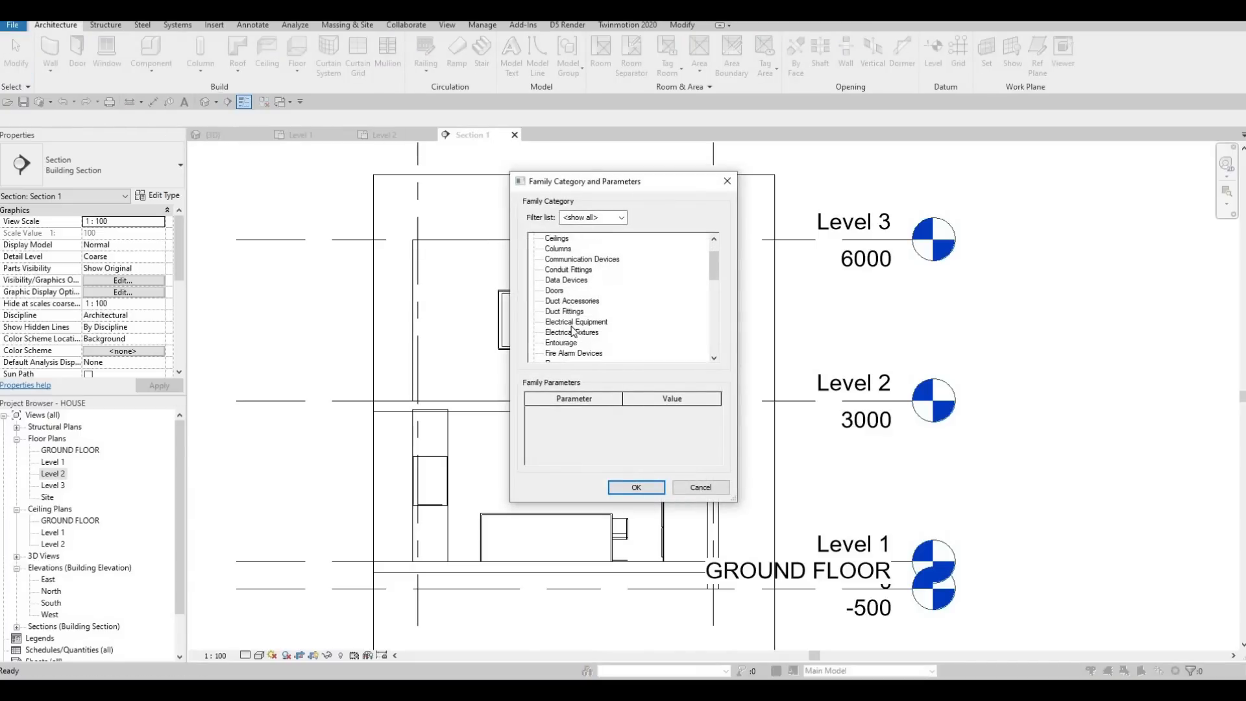
{"action": "scroll", "coordinate": [562, 344], "scroll_direction": "down", "scroll_amount": 1}
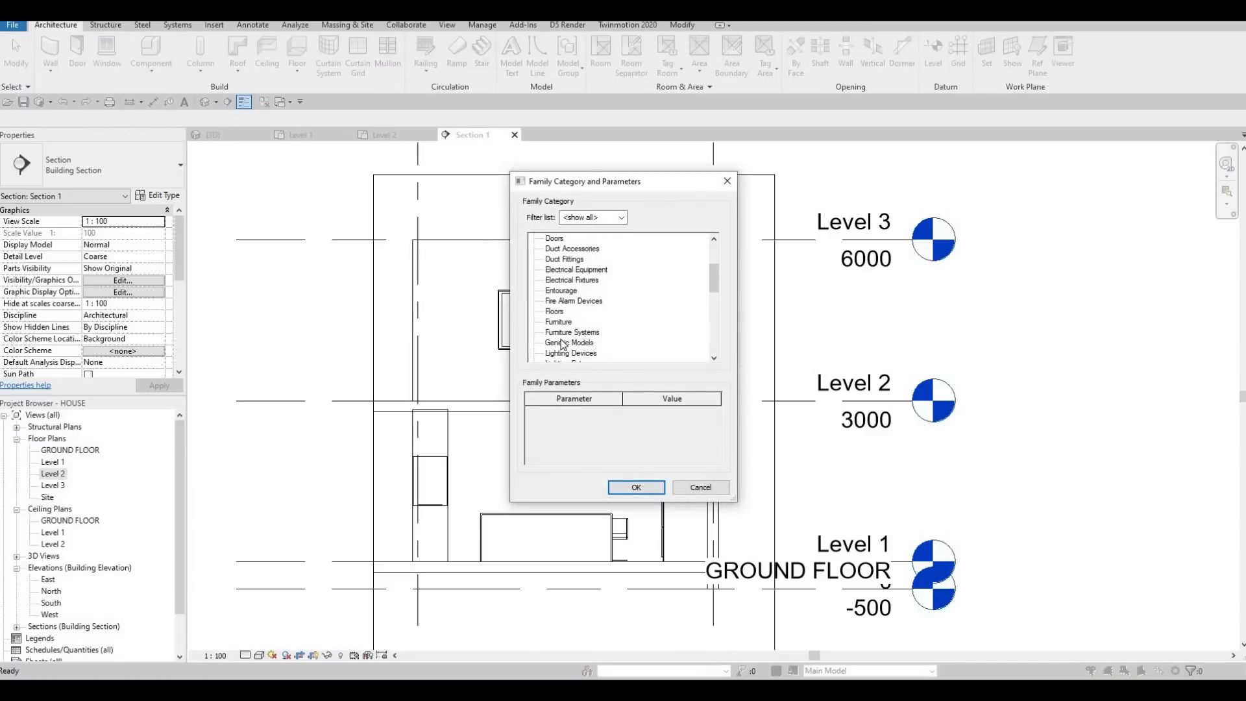
{"action": "left_click", "coordinate": [636, 487]}
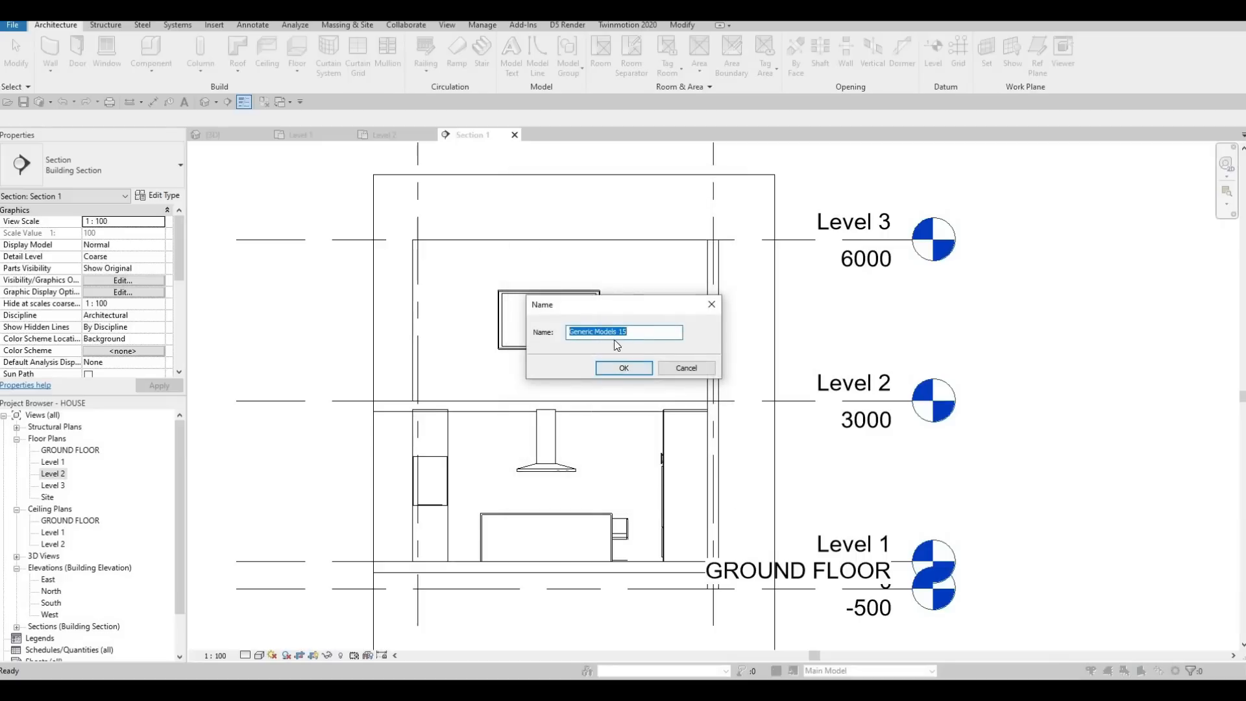
{"action": "left_click", "coordinate": [628, 364]}
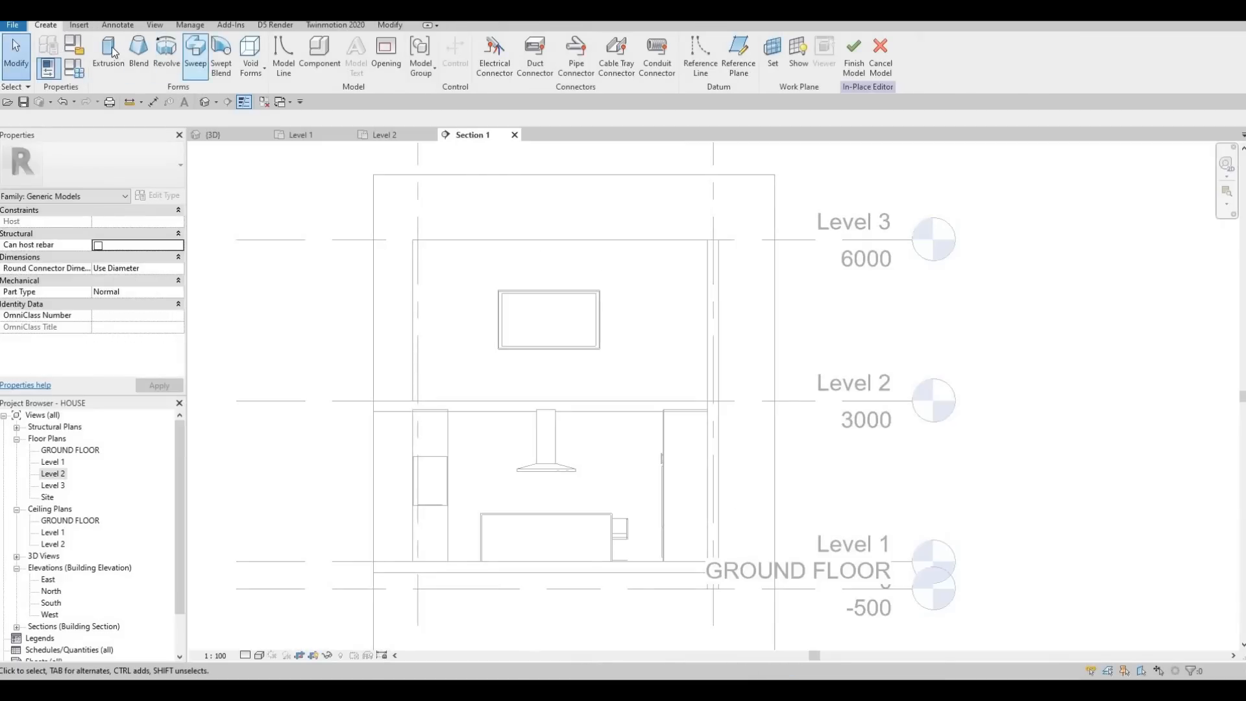
Step: Start an extrusion on the face of the wall behind the TV, with extrusion start 0 and end 10 mm
{"action": "left_click", "coordinate": [110, 52]}
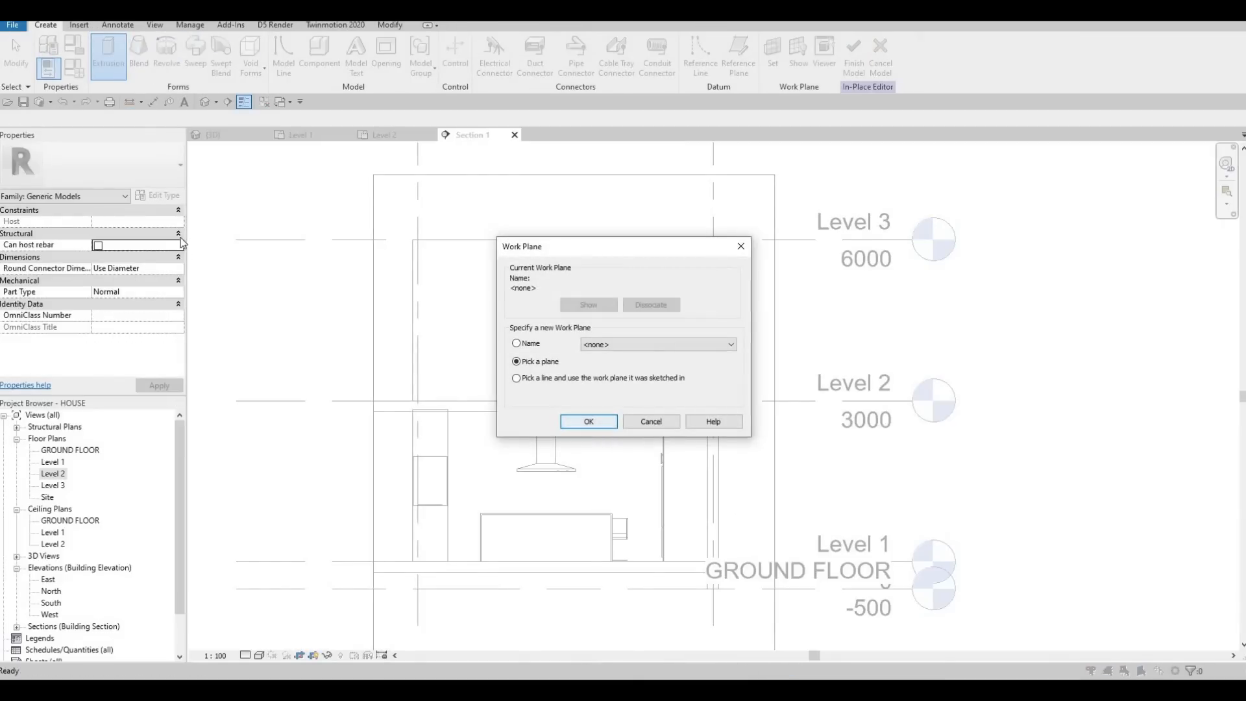
{"action": "key", "text": "Return"}
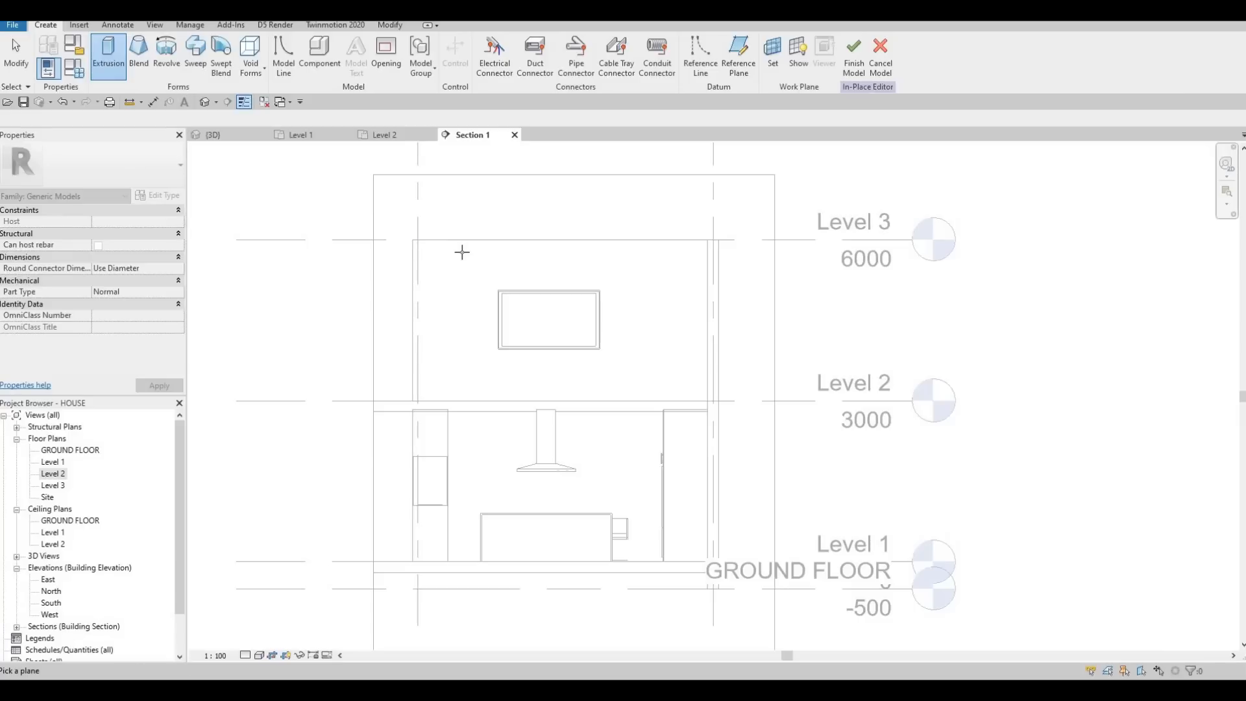
{"action": "left_click", "coordinate": [458, 268]}
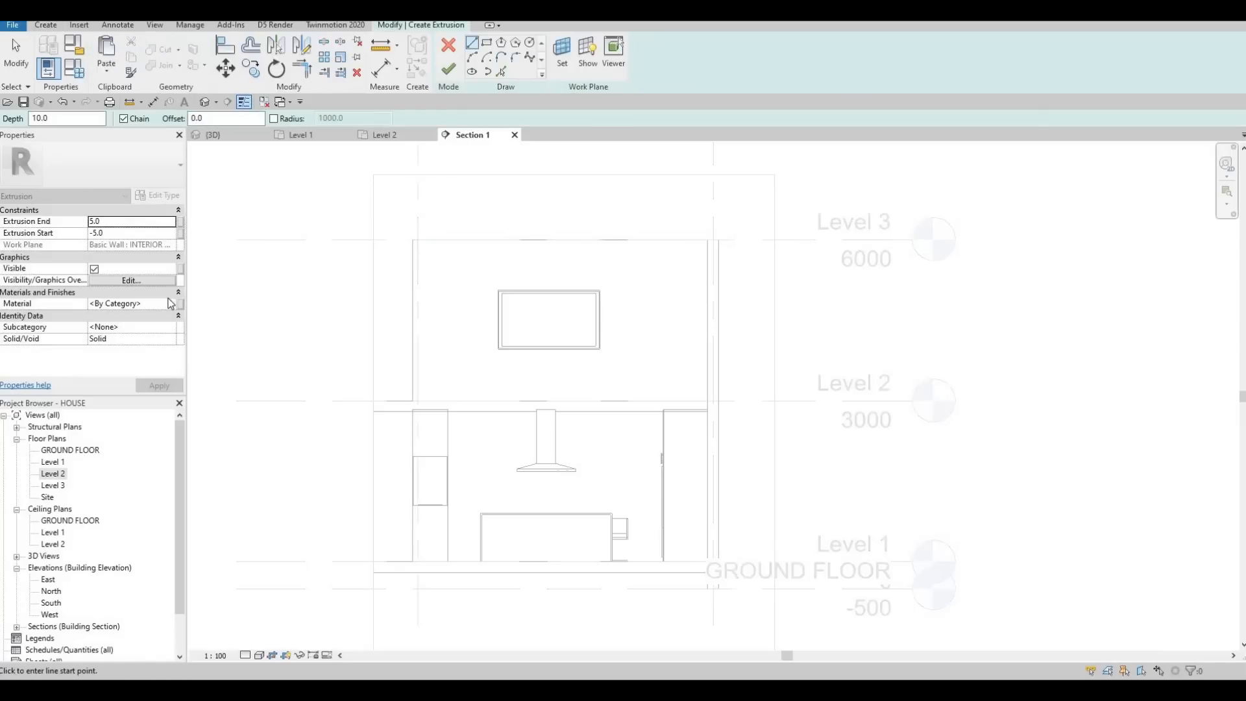
{"action": "left_click", "coordinate": [127, 233]}
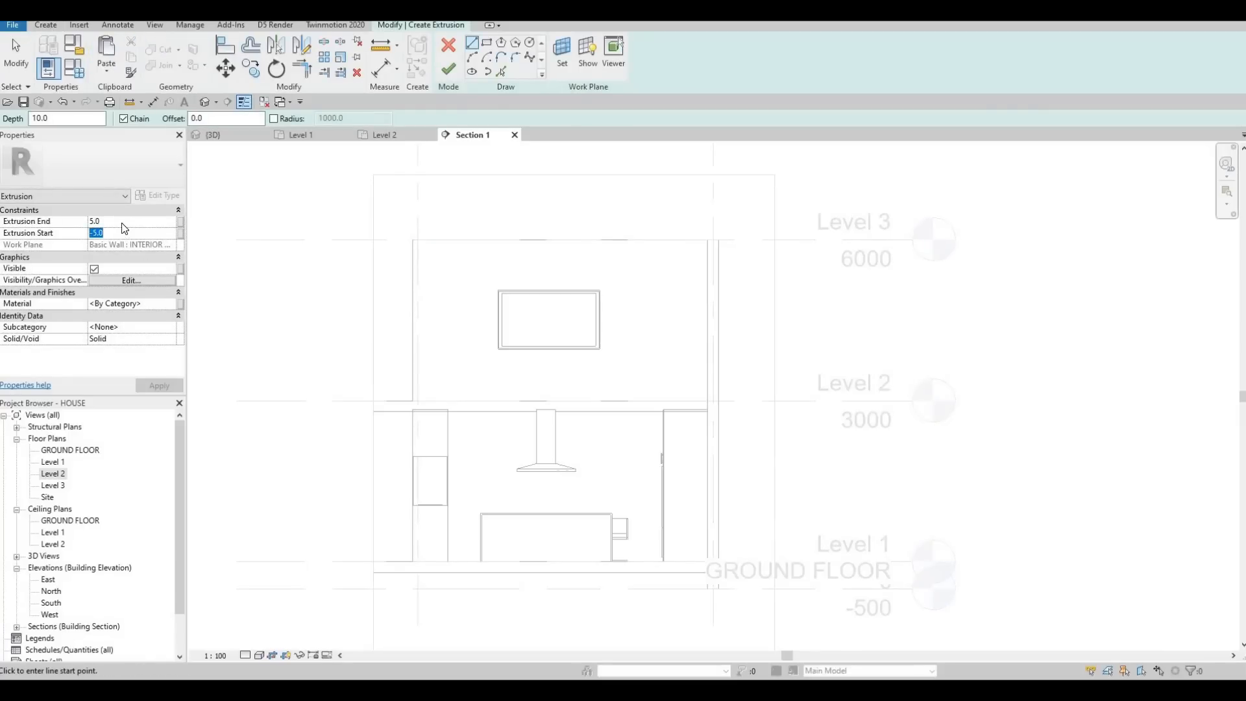
{"action": "type", "text": "1"}
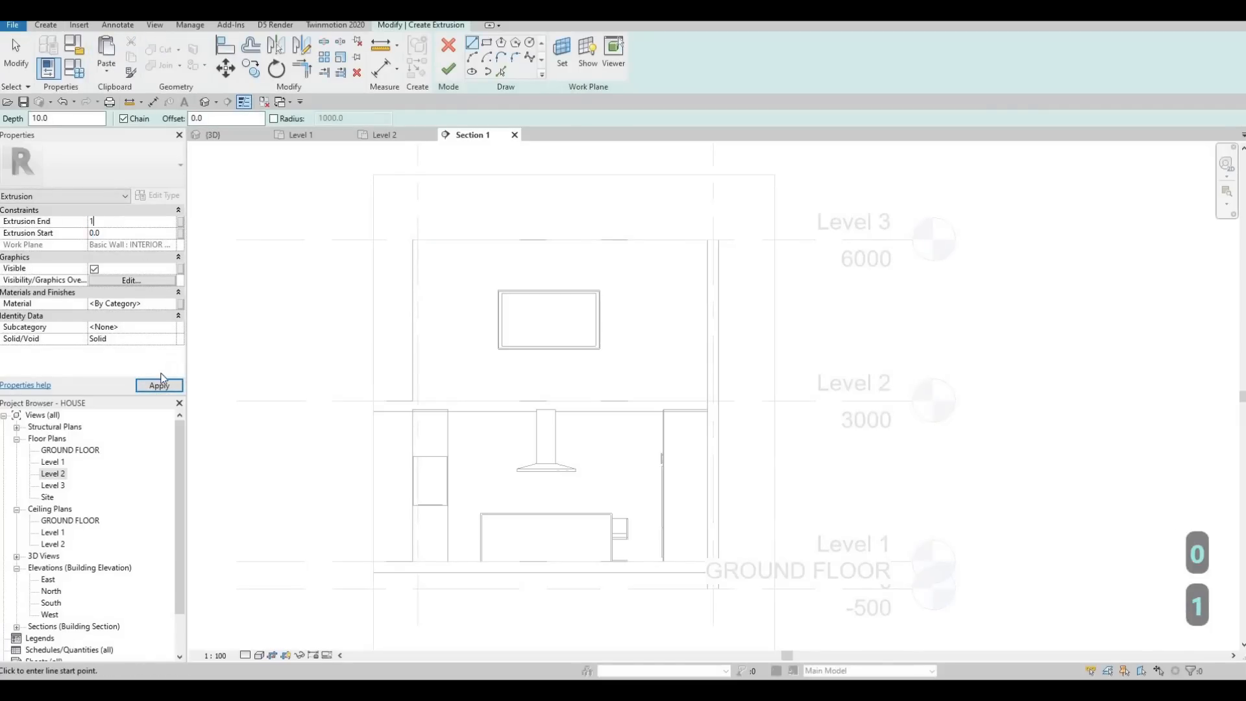
{"action": "type", "text": "0"}
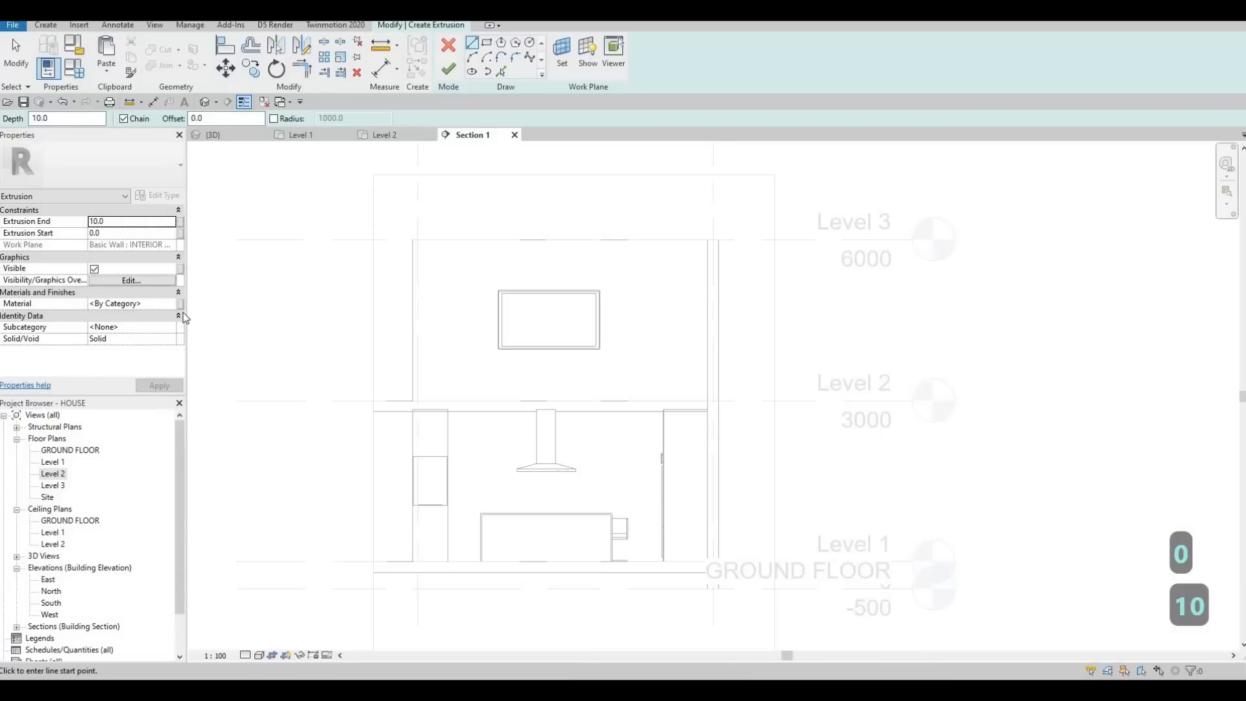
Step: Assign the Lauan, Meranti wood from the AEC Materials library as the extrusion's material
{"action": "left_click", "coordinate": [172, 304]}
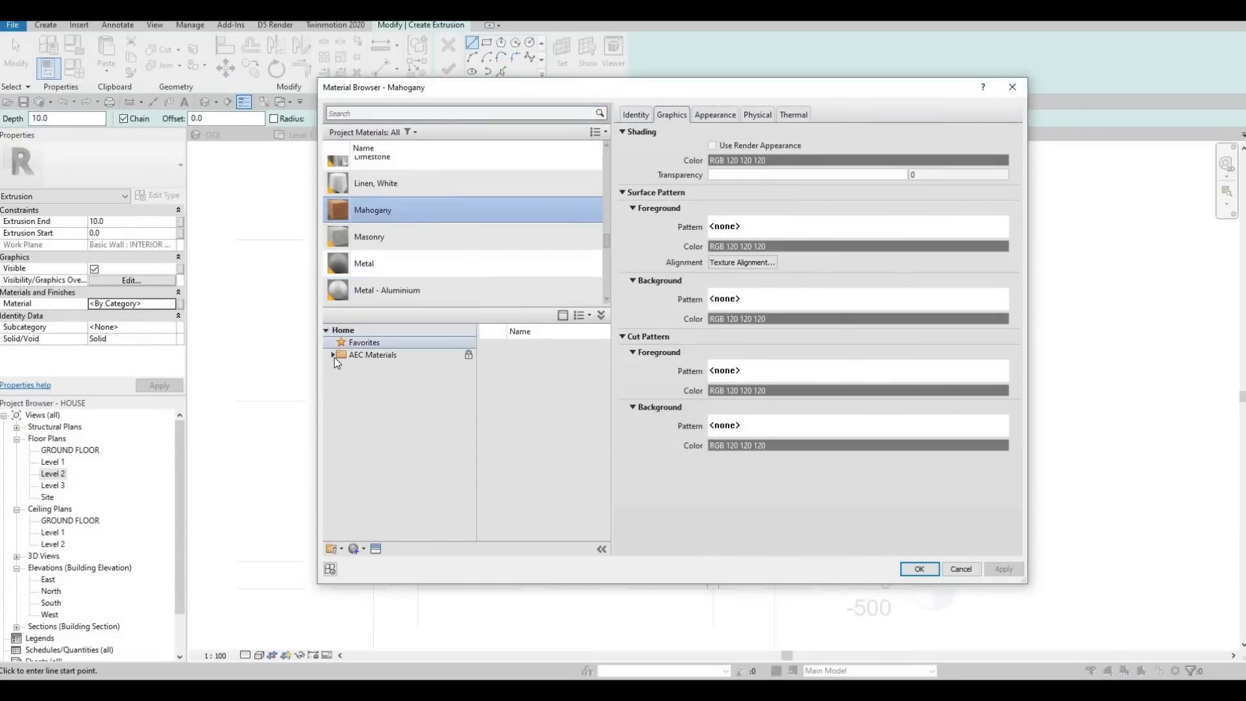
{"action": "left_click", "coordinate": [333, 355]}
{"action": "scroll", "coordinate": [381, 479], "scroll_direction": "down", "scroll_amount": 1}
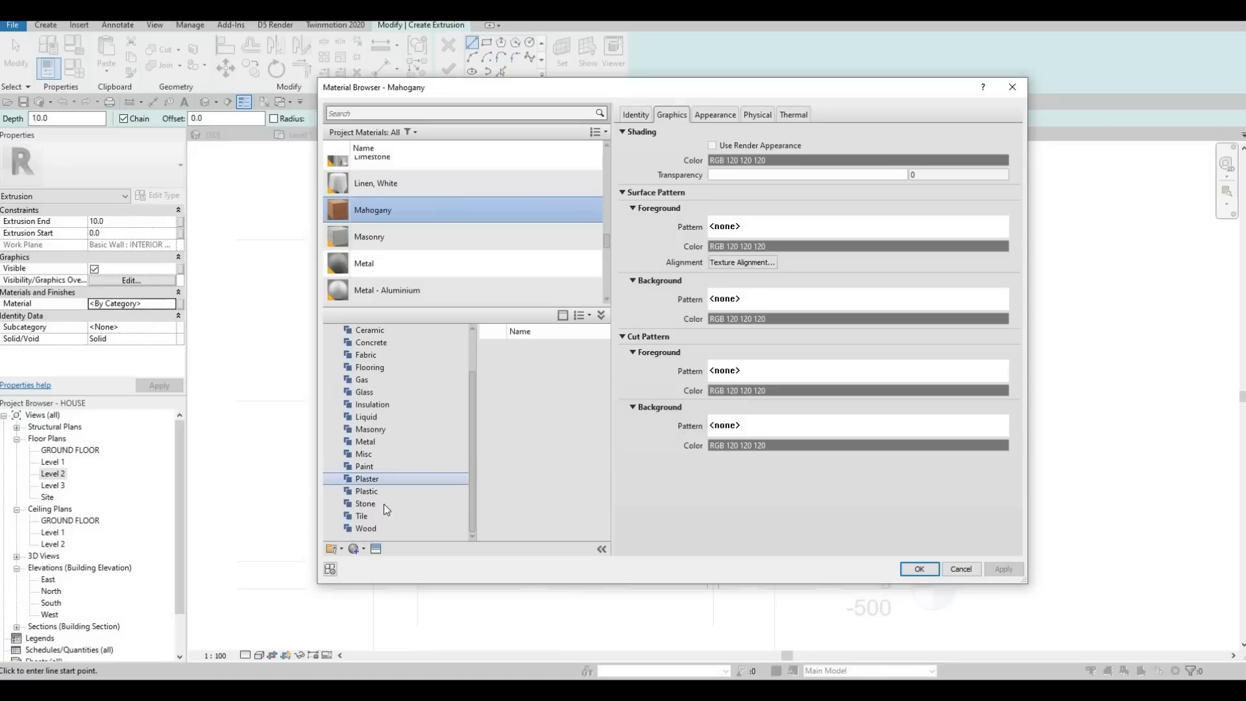
{"action": "left_click", "coordinate": [367, 527]}
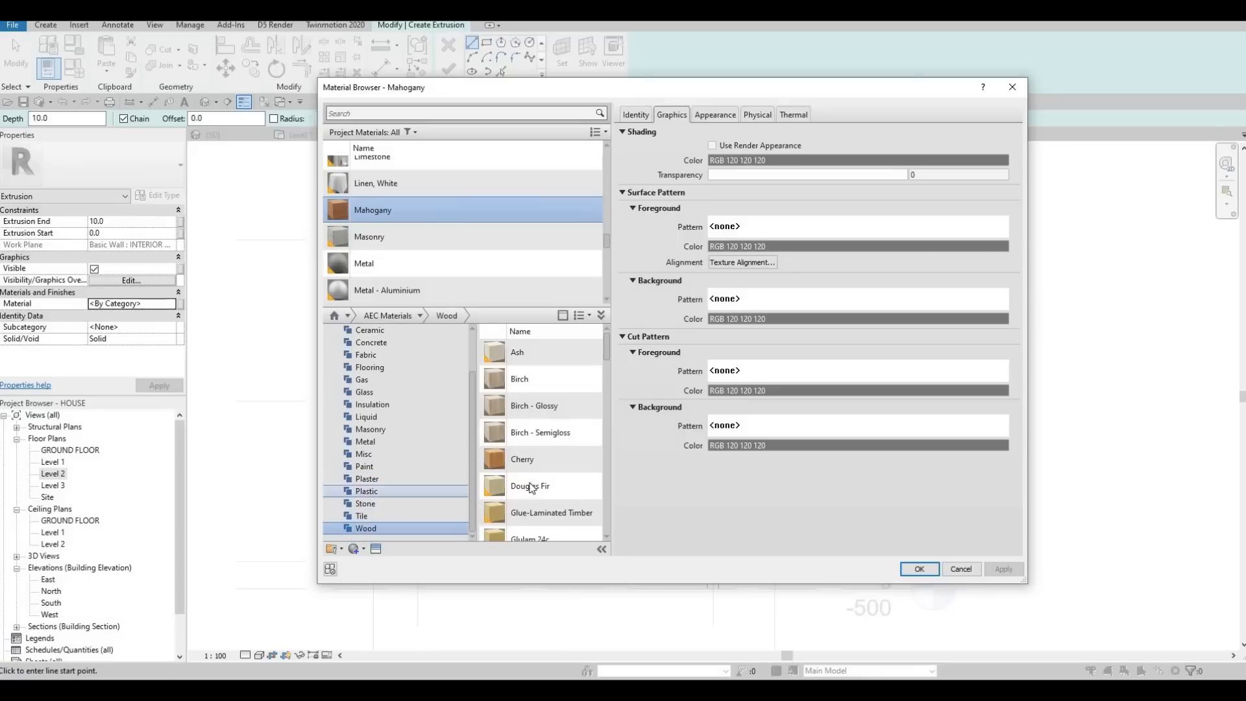
{"action": "scroll", "coordinate": [551, 508], "scroll_direction": "down", "scroll_amount": 2}
{"action": "scroll", "coordinate": [550, 504], "scroll_direction": "down", "scroll_amount": 3}
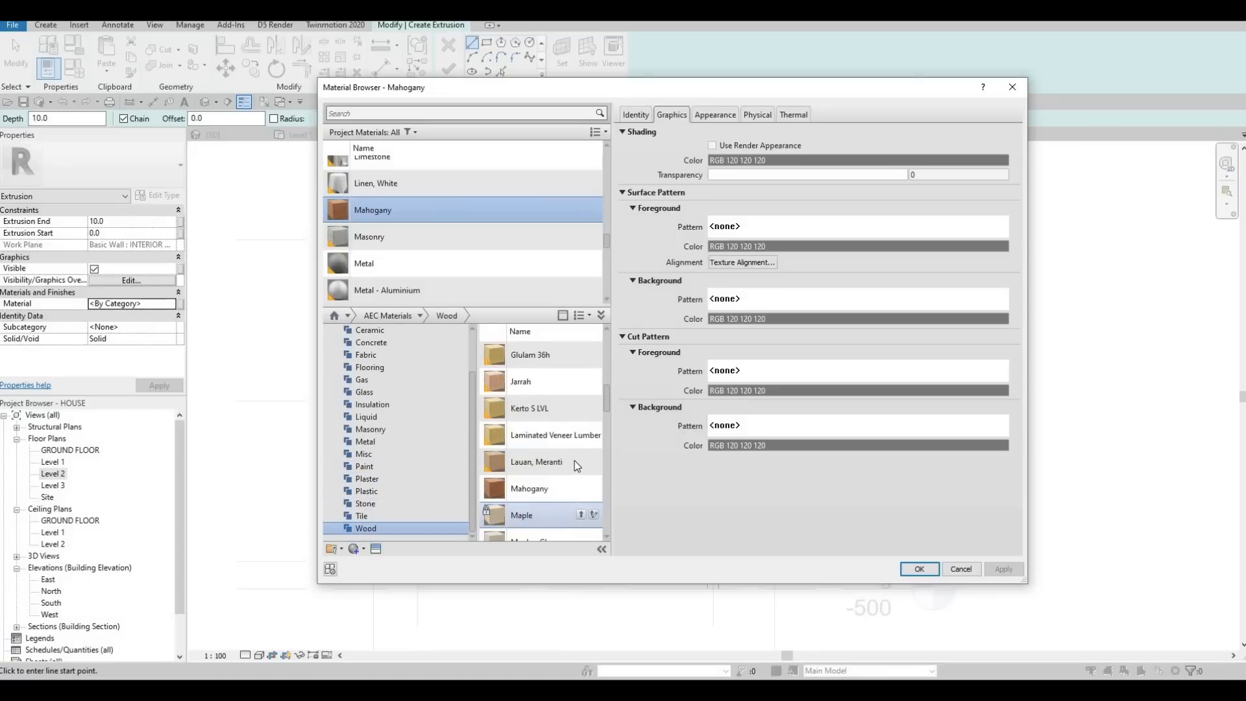
{"action": "left_click", "coordinate": [580, 461]}
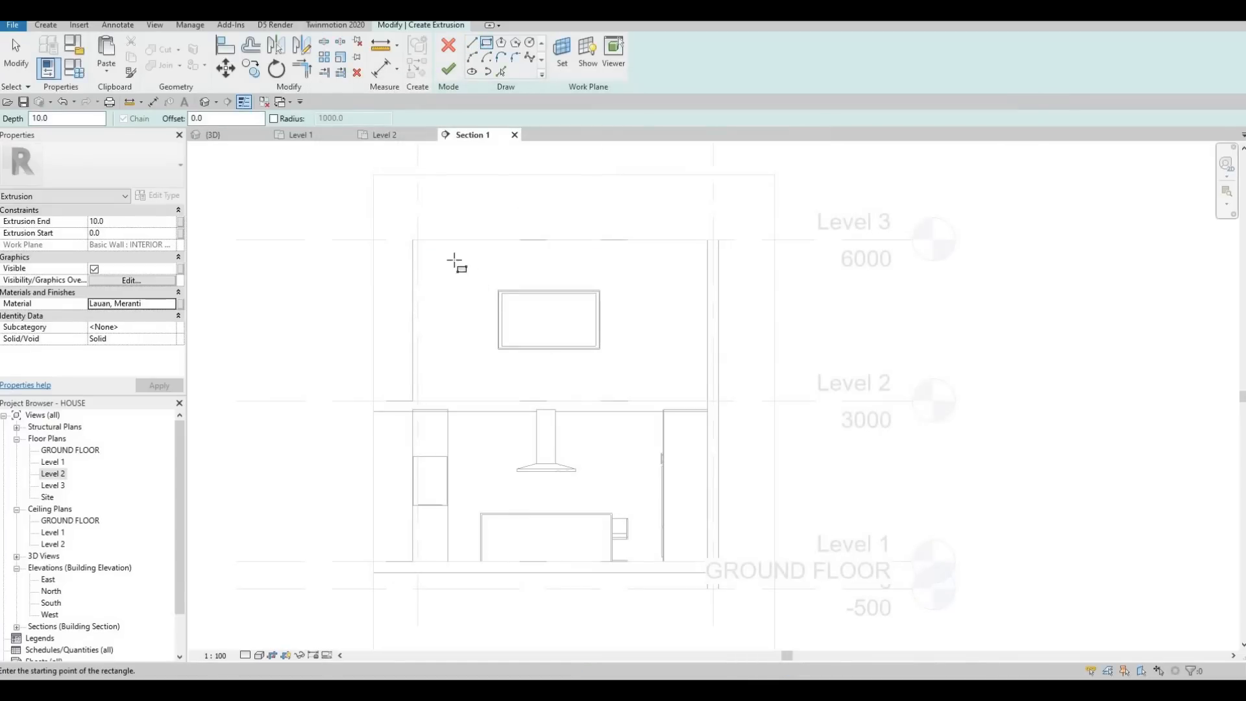
Step: Sketch a rectangle covering the wall face behind the TV from Level 3 down to Level 2, 3000 mm high, and finish the extrusion
{"action": "left_click", "coordinate": [414, 240]}
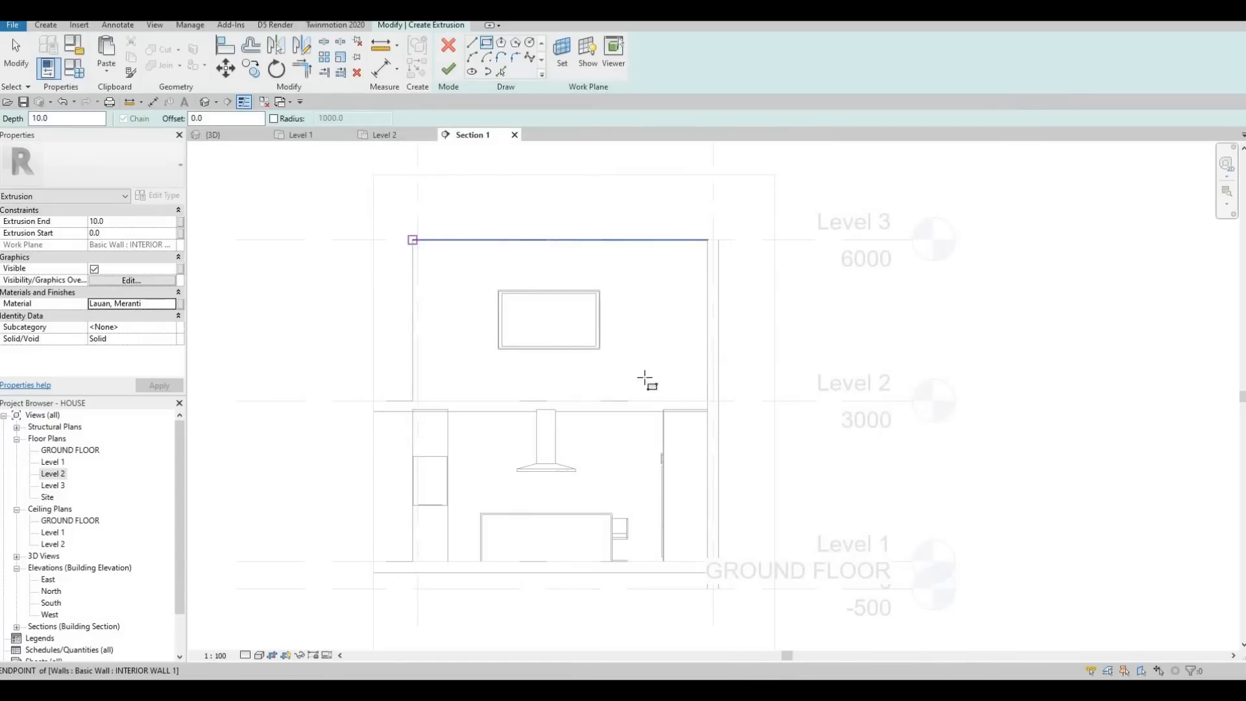
{"action": "left_click", "coordinate": [680, 400]}
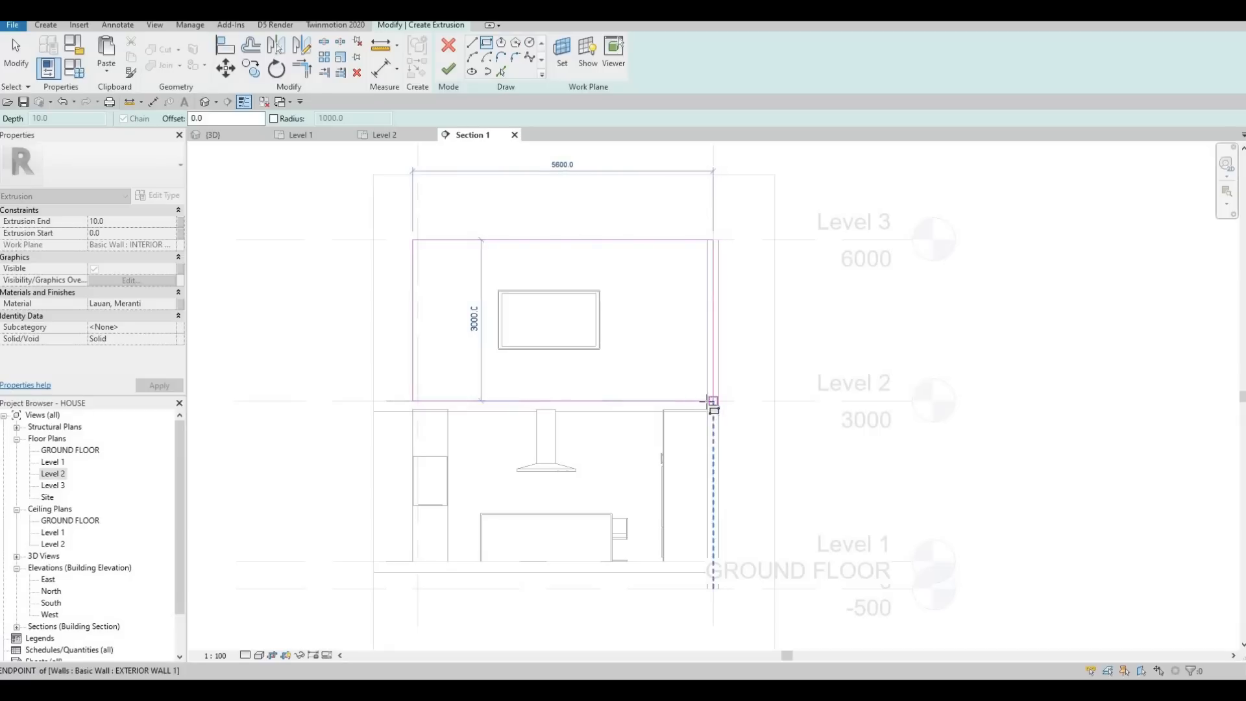
{"action": "scroll", "coordinate": [709, 404], "scroll_direction": "up", "scroll_amount": 1}
{"action": "scroll", "coordinate": [707, 404], "scroll_direction": "up", "scroll_amount": 1}
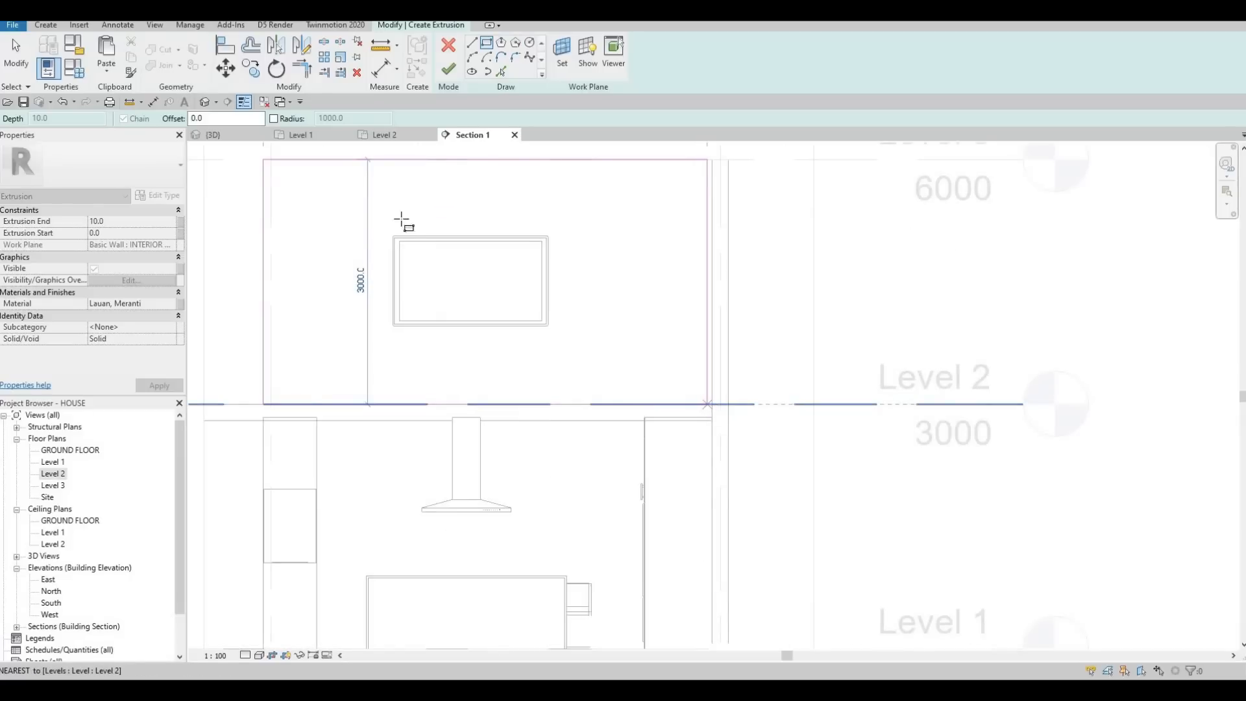
{"action": "left_click", "coordinate": [712, 404]}
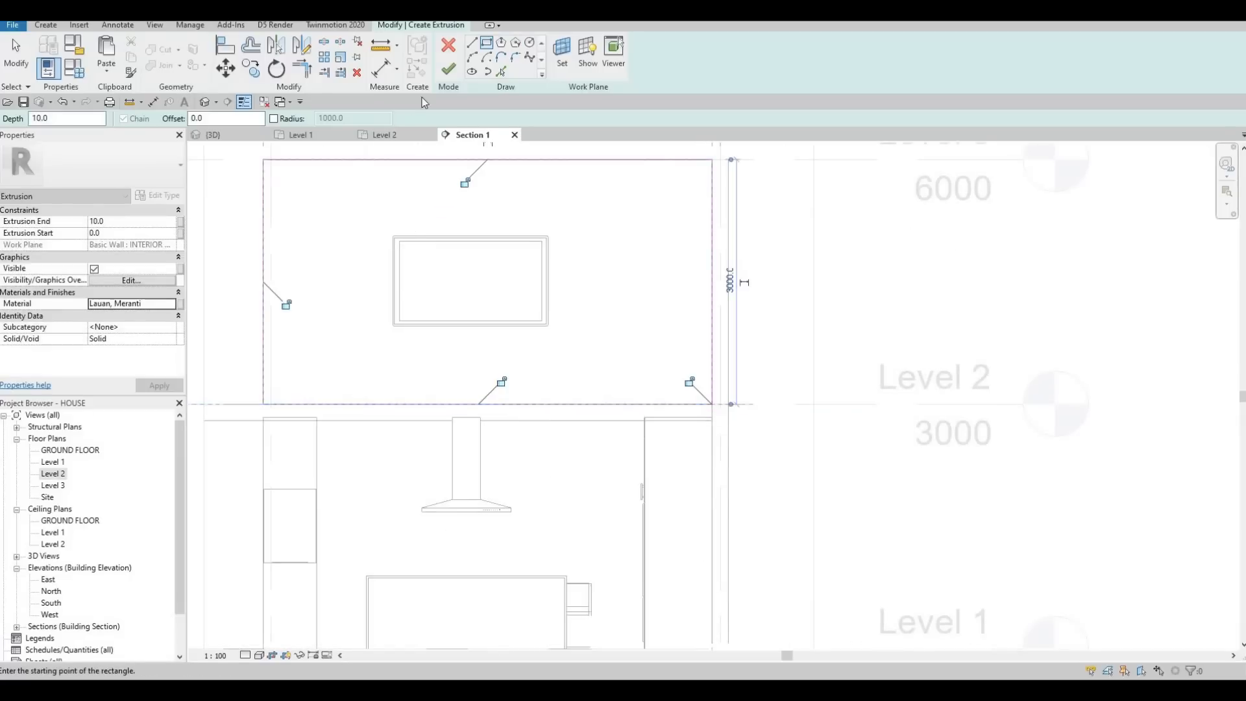
{"action": "left_click", "coordinate": [448, 75]}
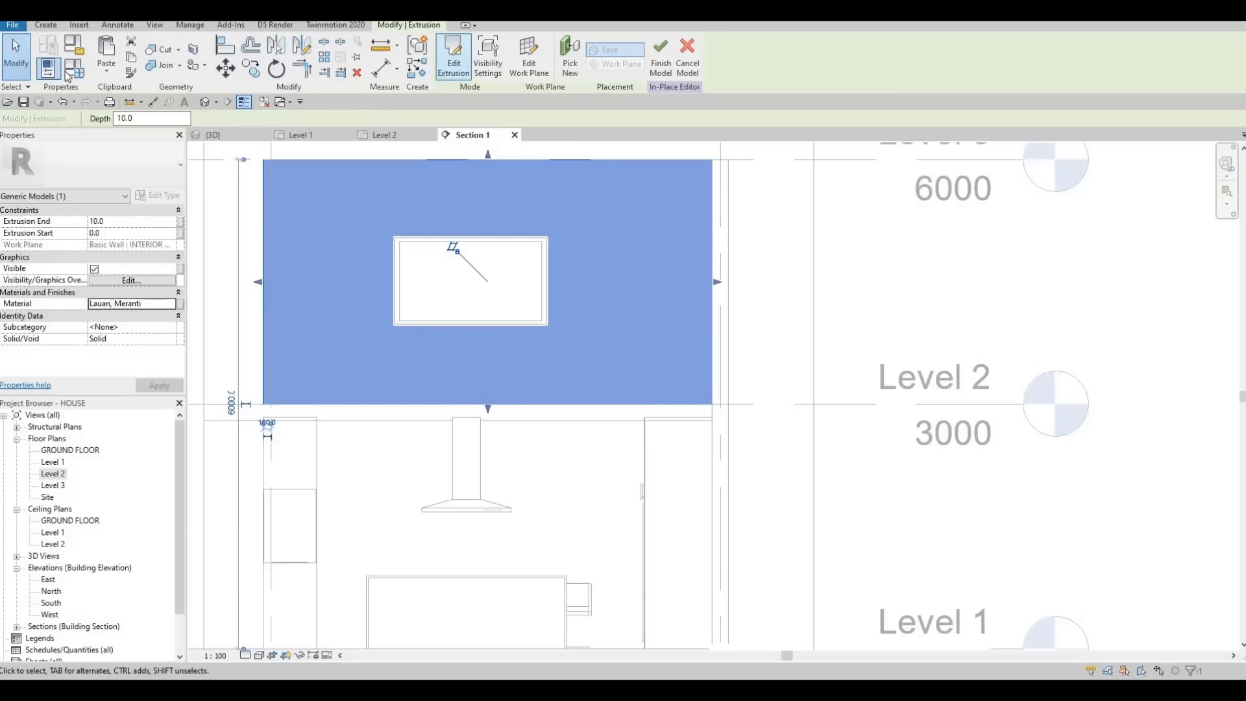
Step: Start a second extrusion on the face of the new panel and sketch a rectangle along the panel's full outline
{"action": "left_click", "coordinate": [44, 25]}
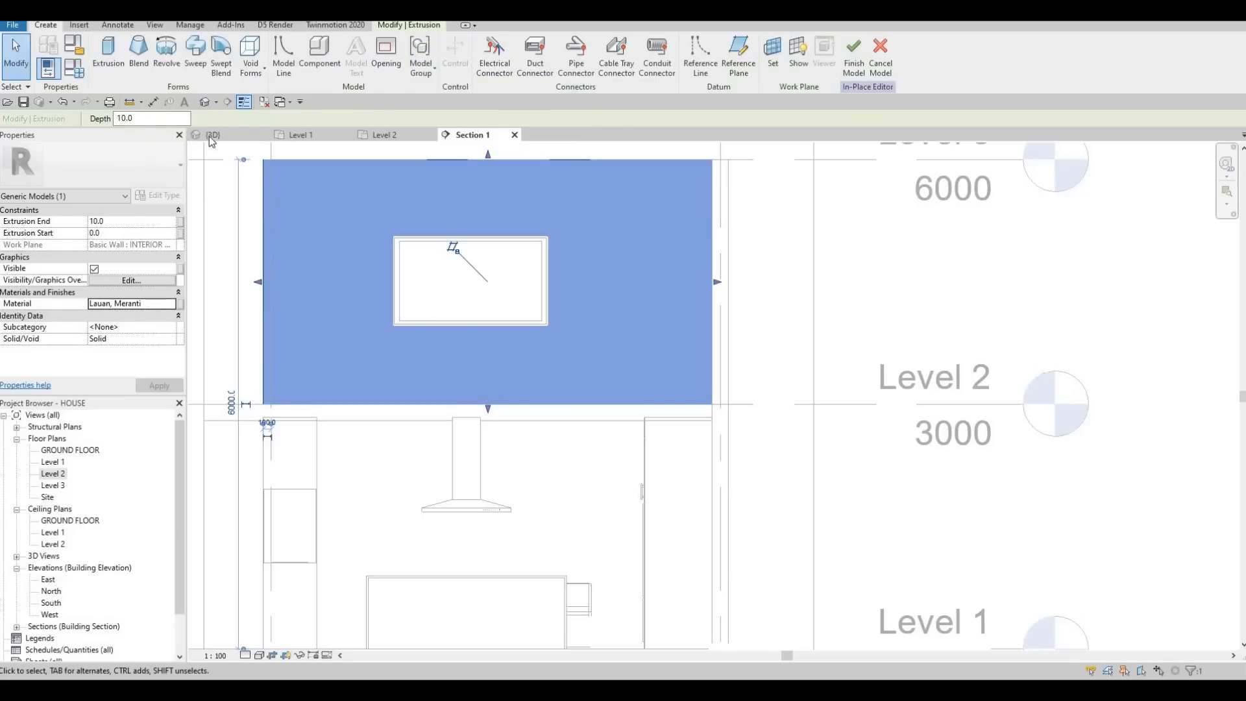
{"action": "left_click", "coordinate": [109, 55]}
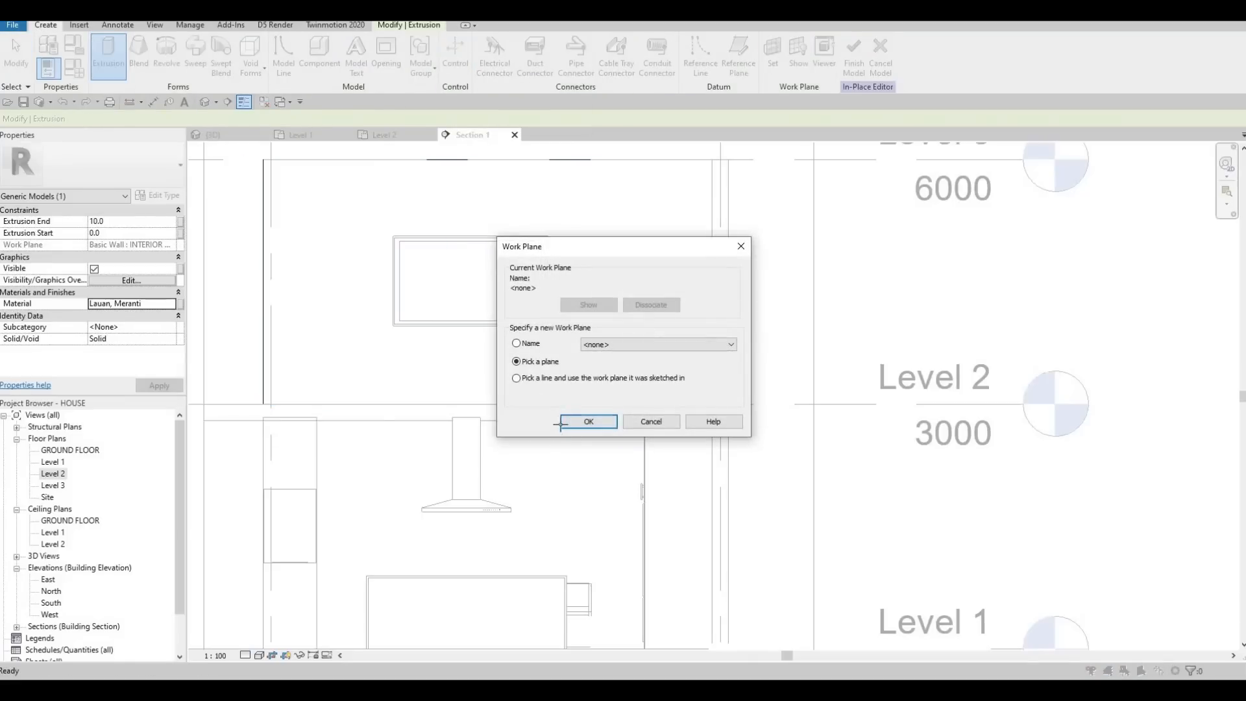
{"action": "left_click", "coordinate": [562, 421]}
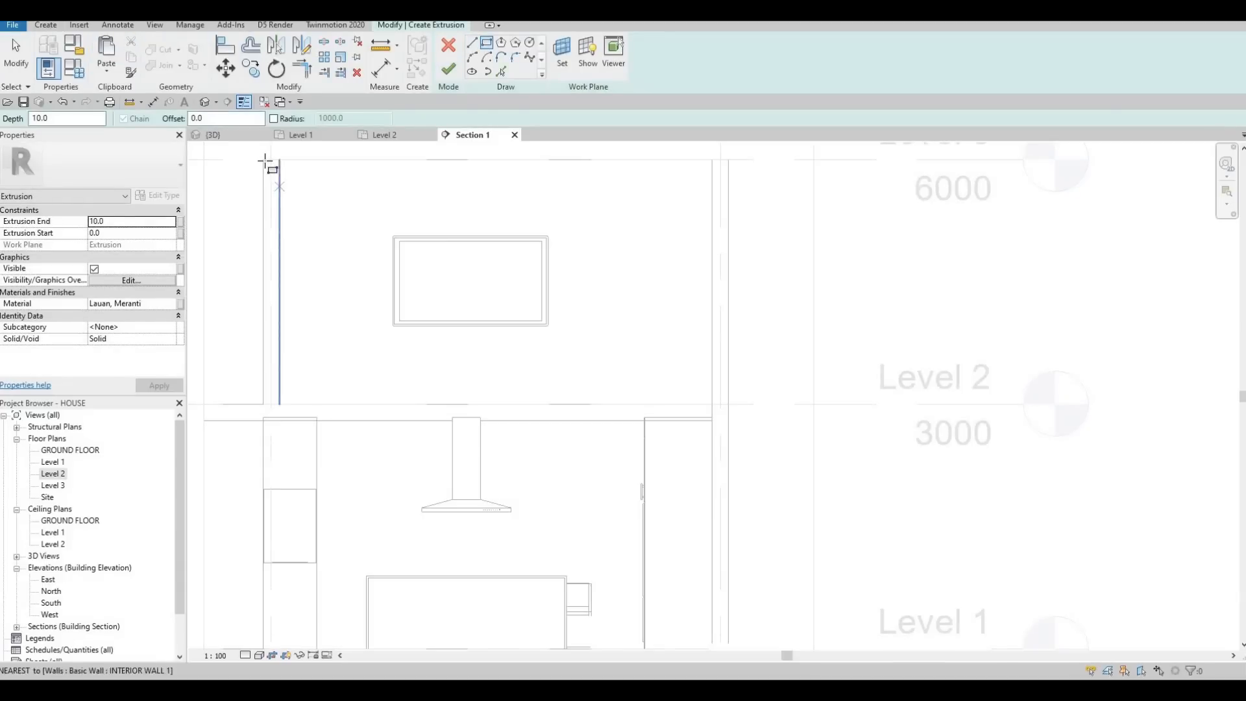
{"action": "left_click", "coordinate": [263, 159]}
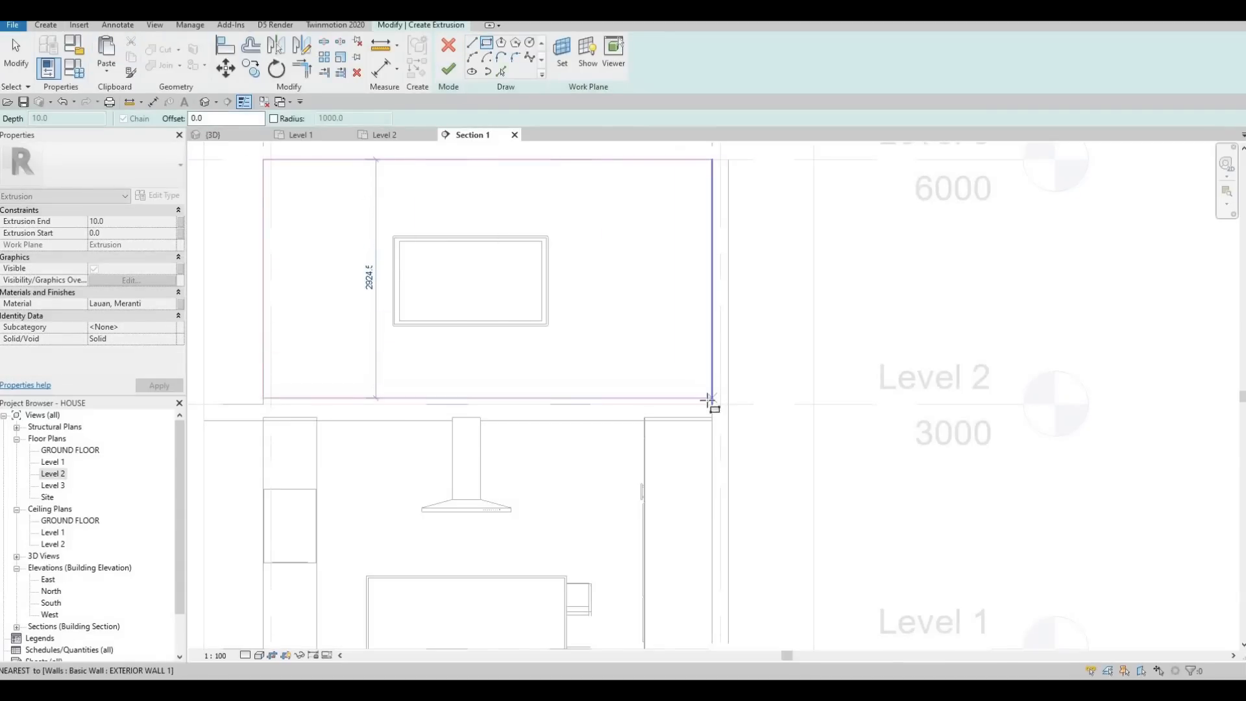
{"action": "left_click", "coordinate": [712, 401]}
{"action": "key", "text": "Escape"}
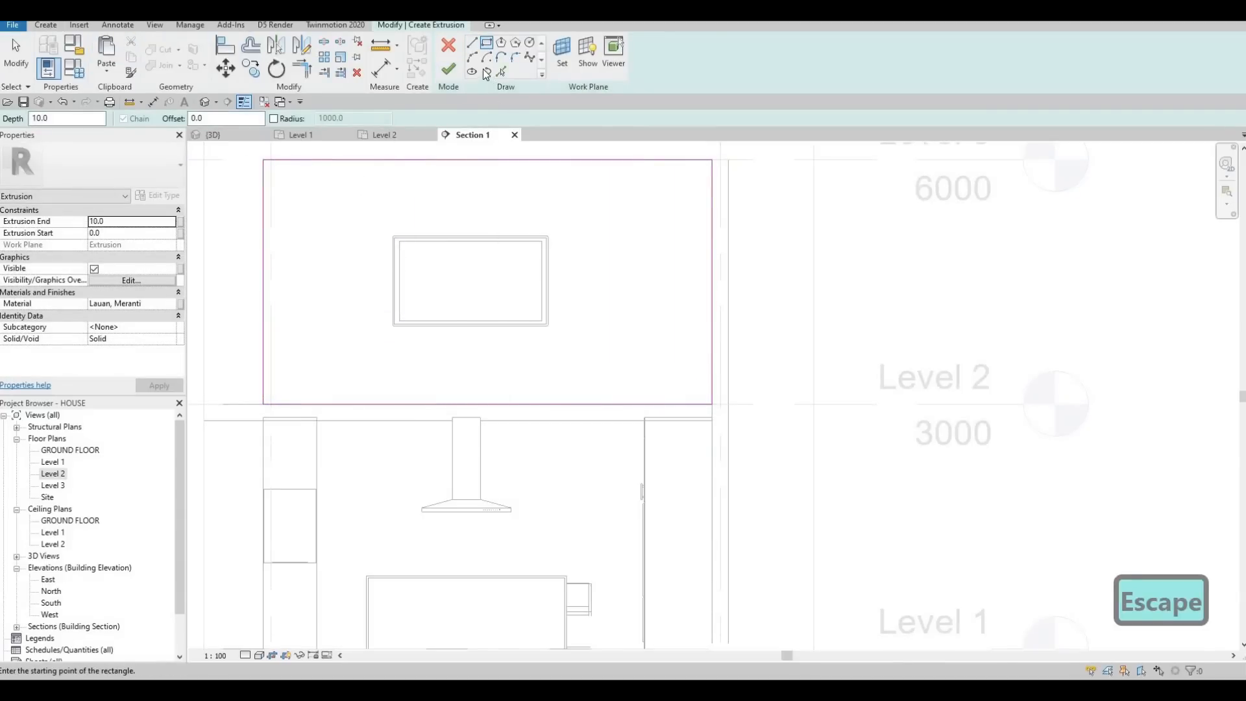
Step: Sketch a second rectangle offset 50 mm inside the panel outline to form a border frame
{"action": "double_click", "coordinate": [226, 119]}
{"action": "type", "text": "50"}
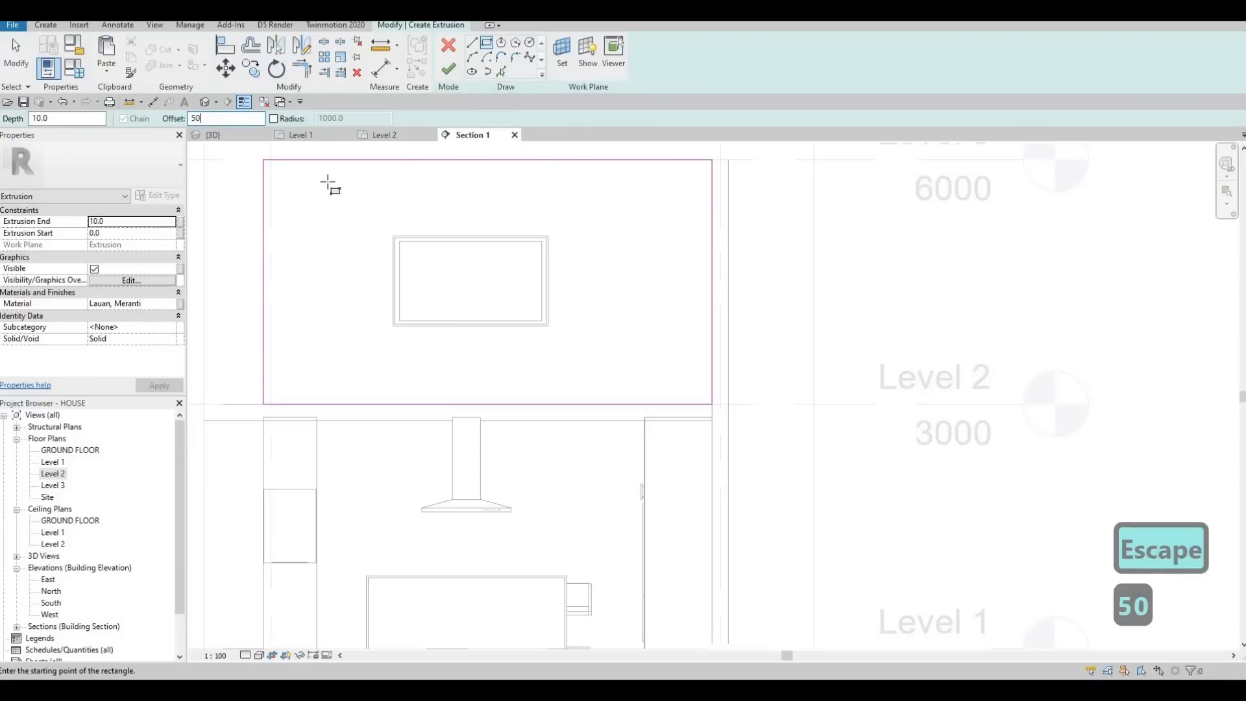
{"action": "left_click", "coordinate": [261, 164]}
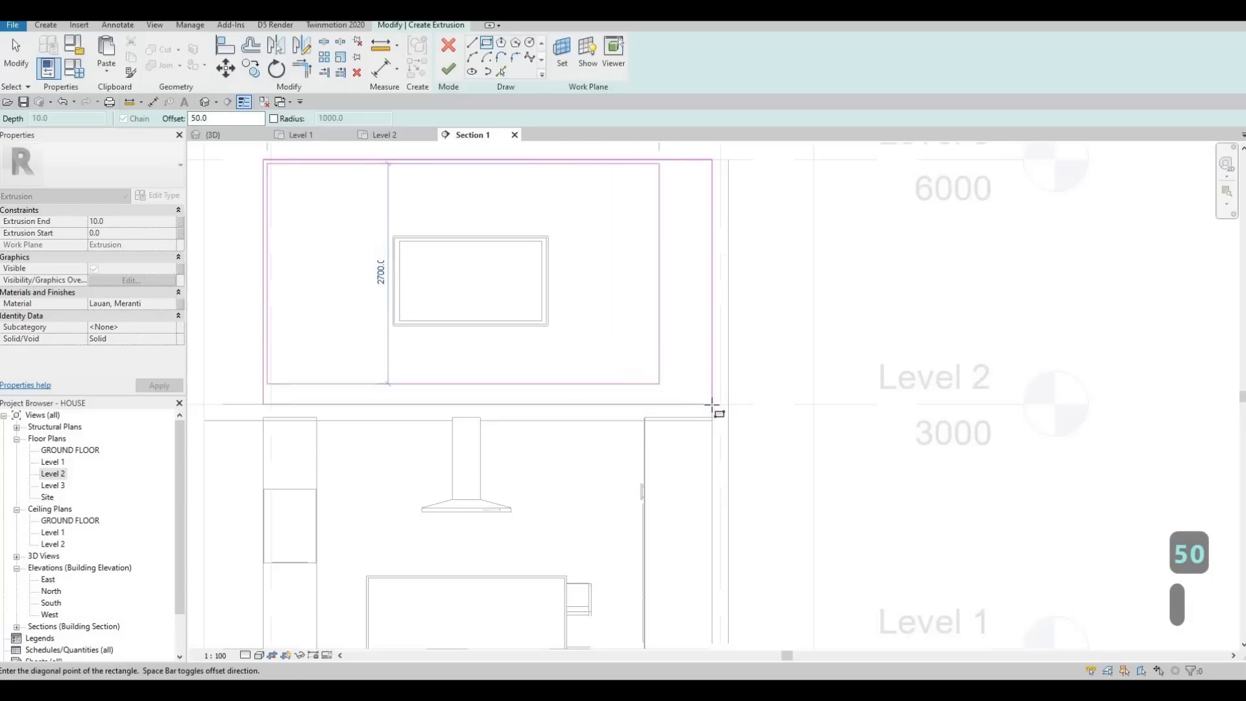
{"action": "left_click", "coordinate": [712, 404]}
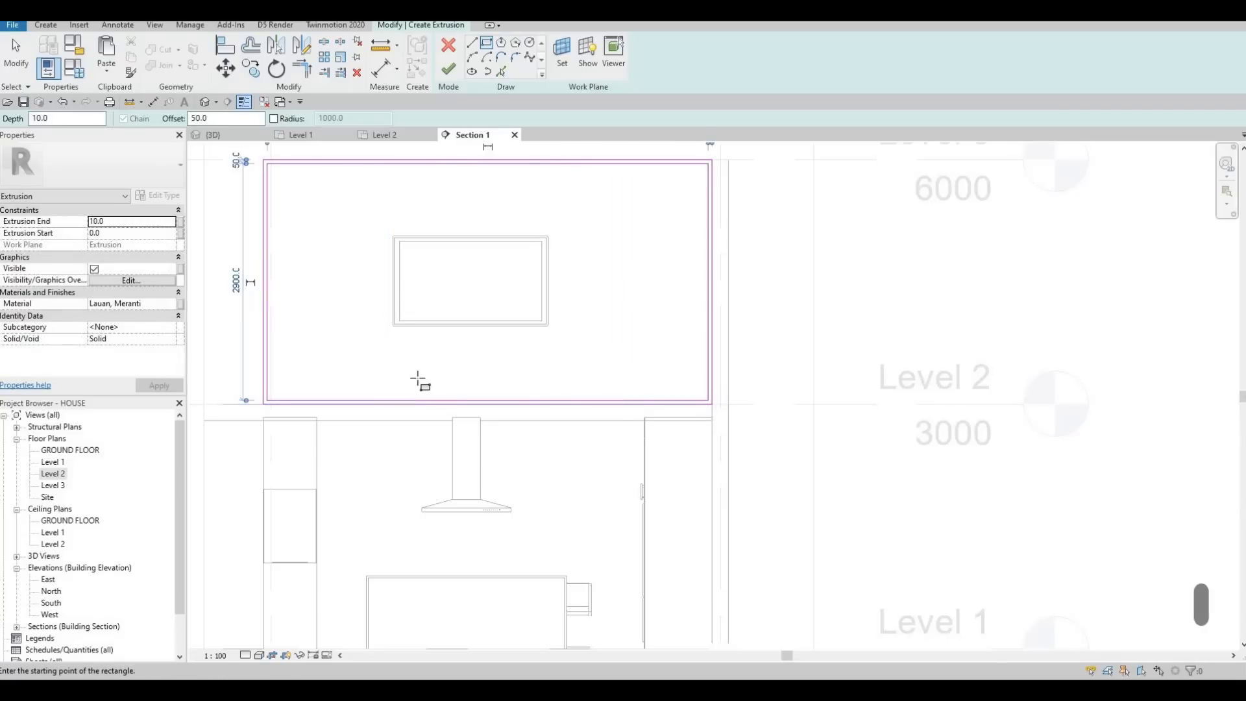
{"action": "key", "text": "Escape"}
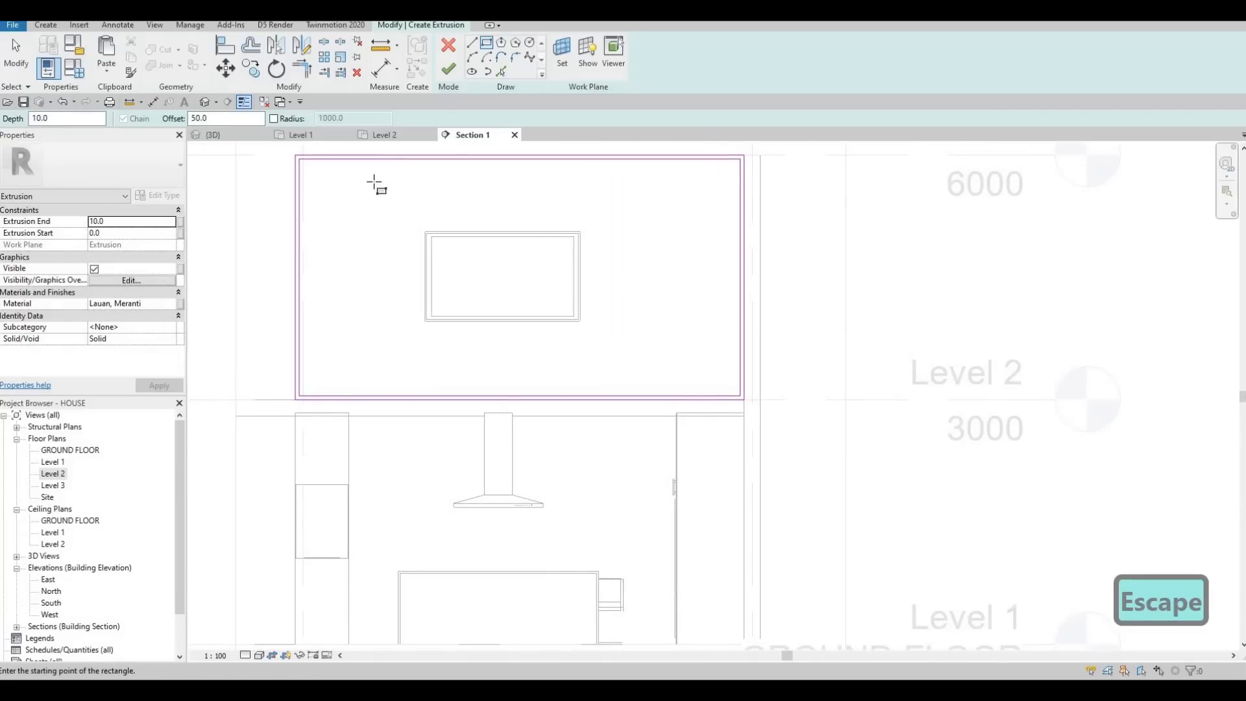
Step: Draw a diagonal line with offset 0 across the frame's upper left corner, from its inner top edge to its inner left edge
{"action": "left_click", "coordinate": [474, 45]}
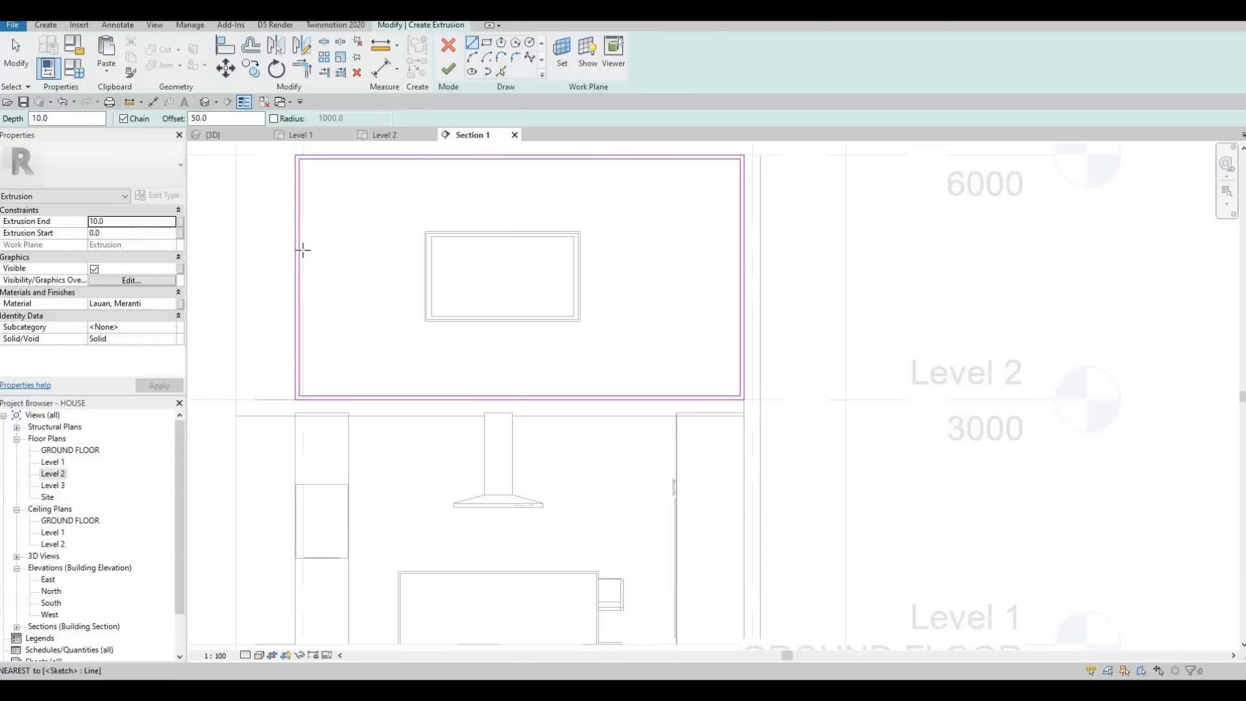
{"action": "left_click", "coordinate": [298, 159]}
{"action": "key", "text": "Escape"}
{"action": "key", "text": "Escape"}
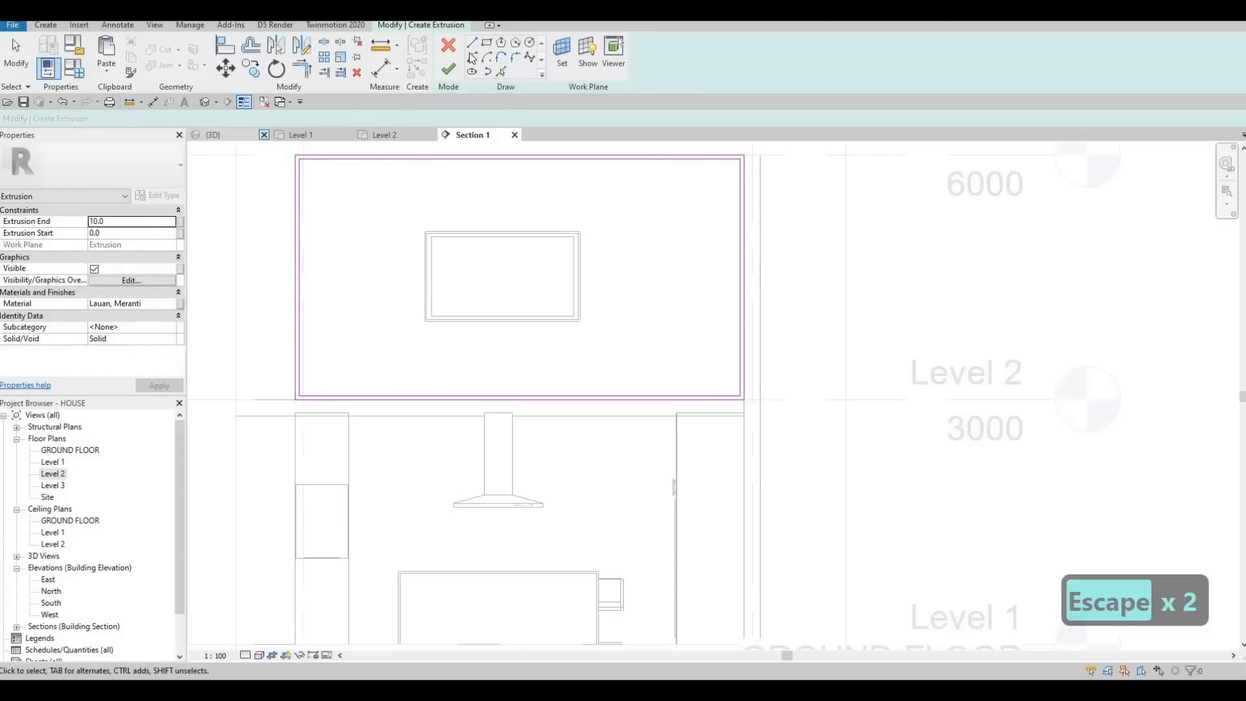
{"action": "left_click", "coordinate": [372, 160]}
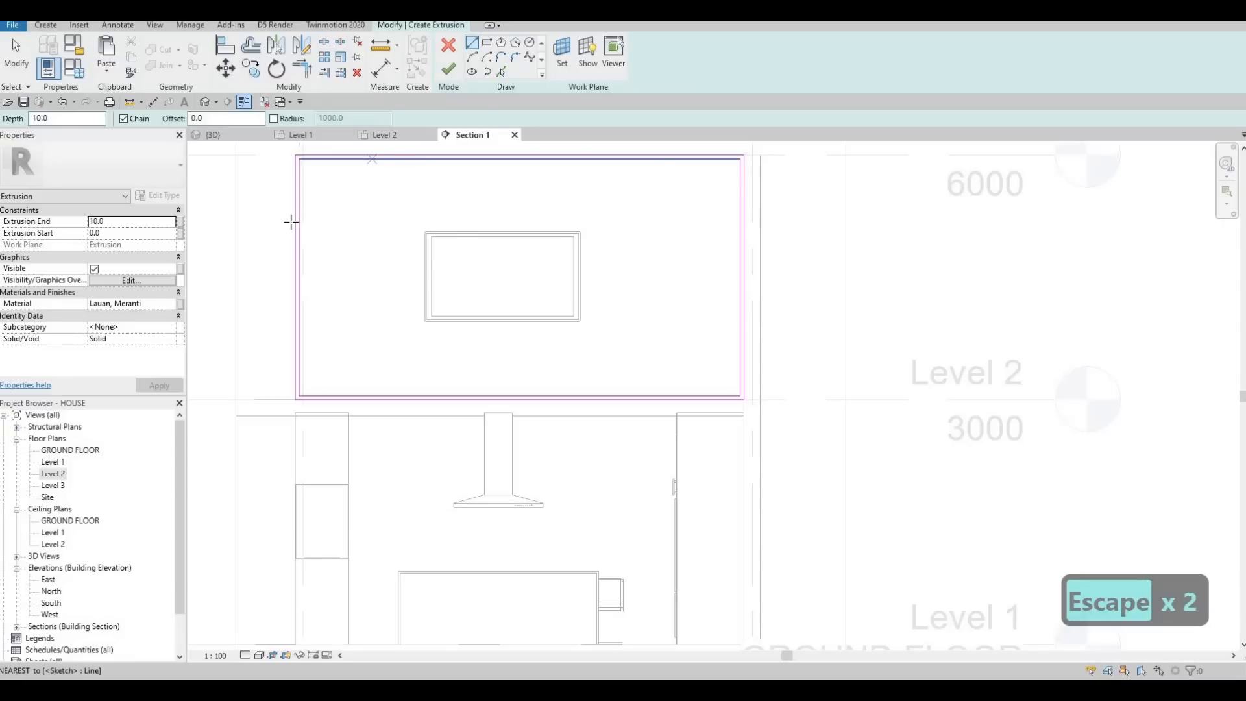
{"action": "left_click", "coordinate": [302, 222]}
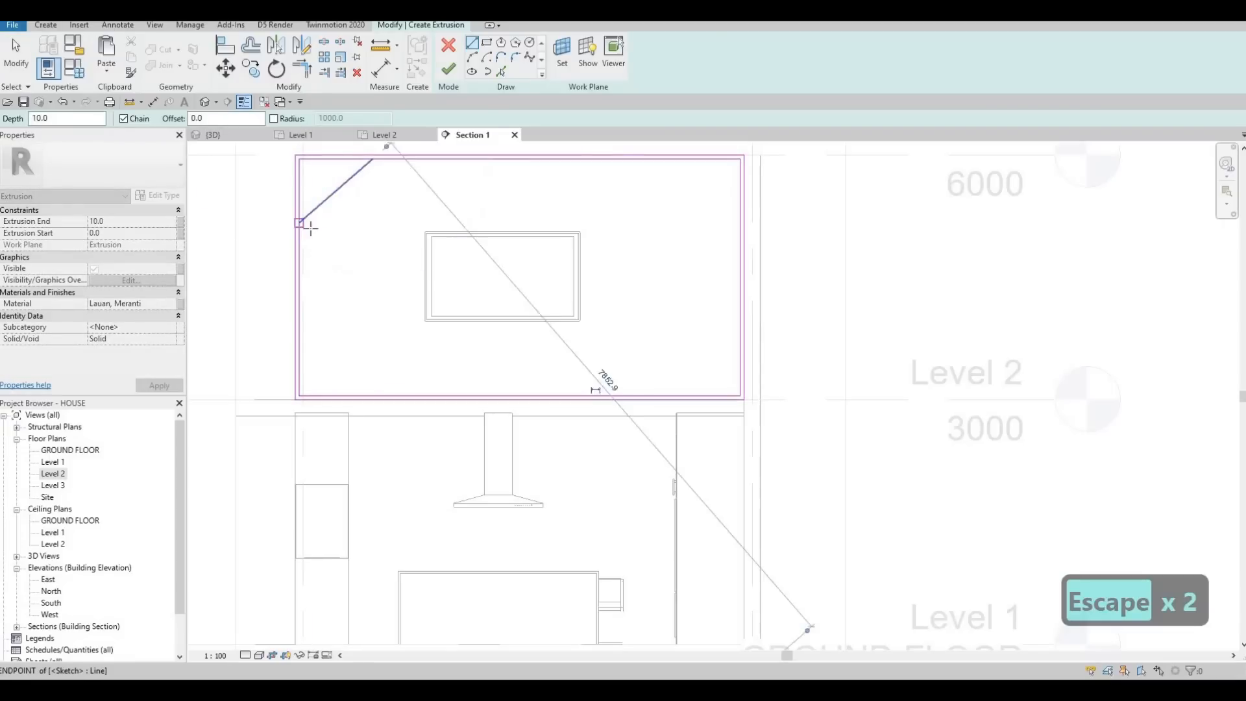
{"action": "key", "text": "Escape"}
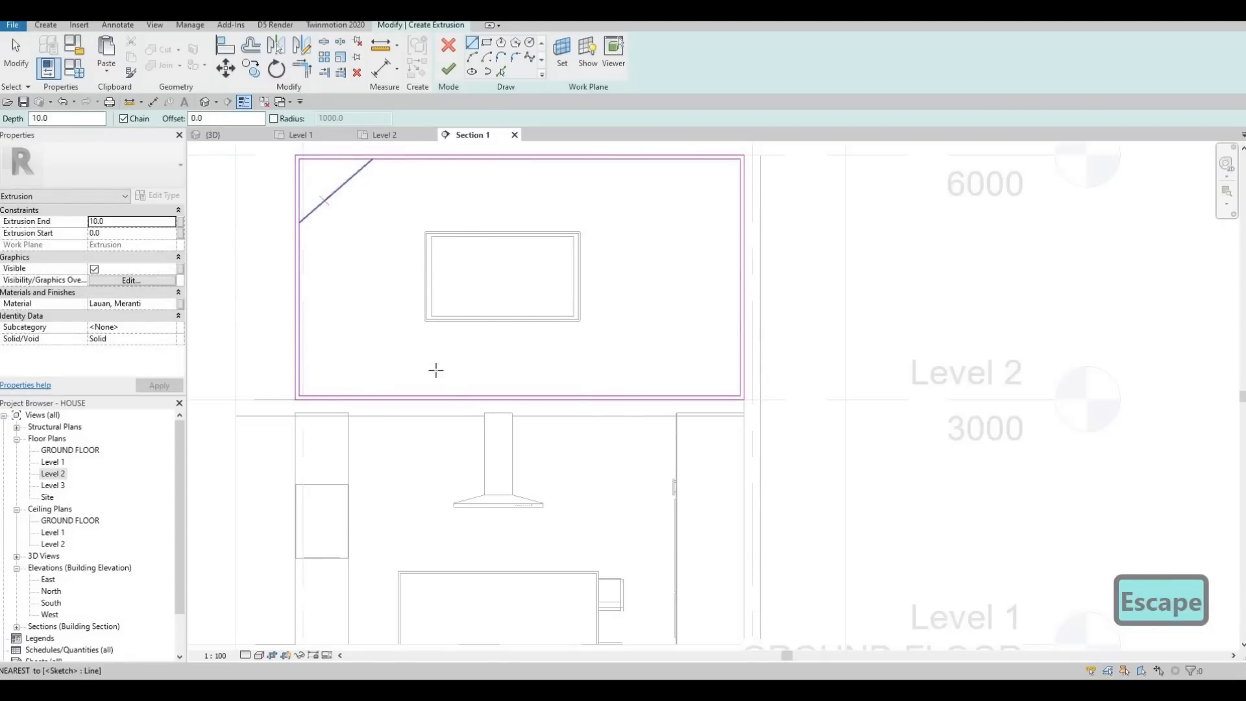
Step: Draw a diagonal from the corner line down to the inner bottom edge, and another from its lower part up to the inner top edge
{"action": "left_click", "coordinate": [325, 202]}
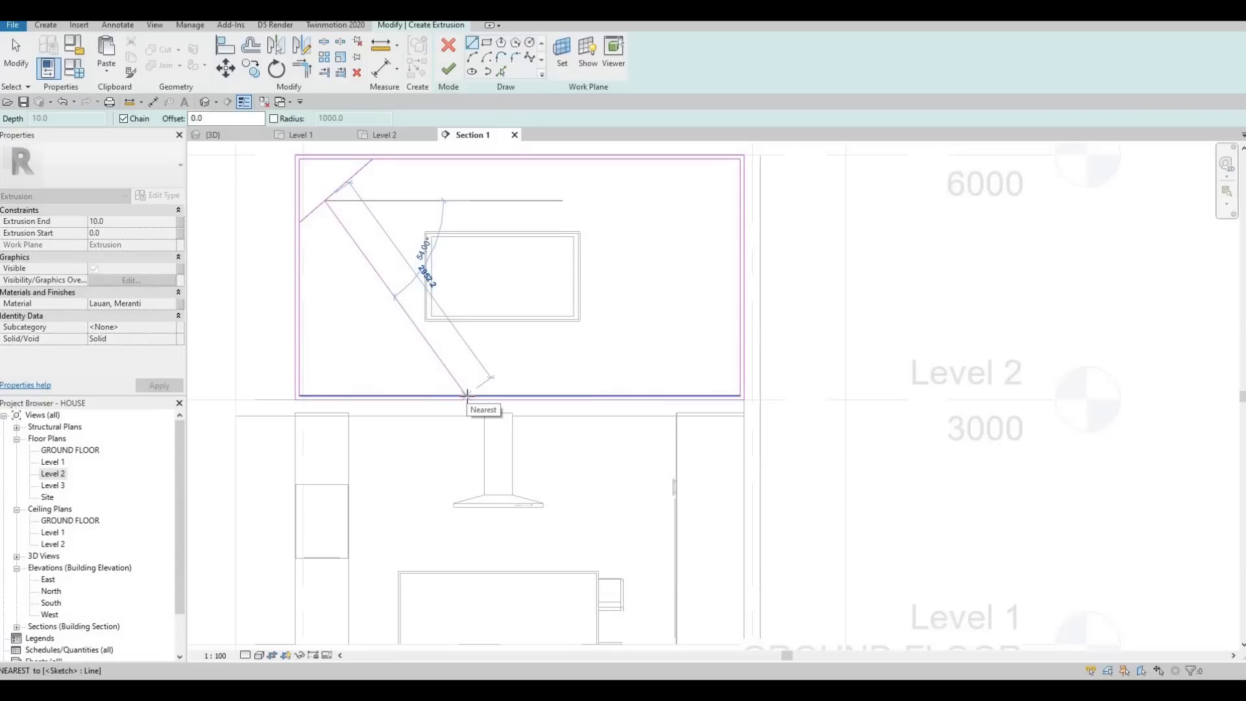
{"action": "left_click", "coordinate": [467, 394]}
{"action": "key", "text": "Escape"}
{"action": "left_click", "coordinate": [439, 356]}
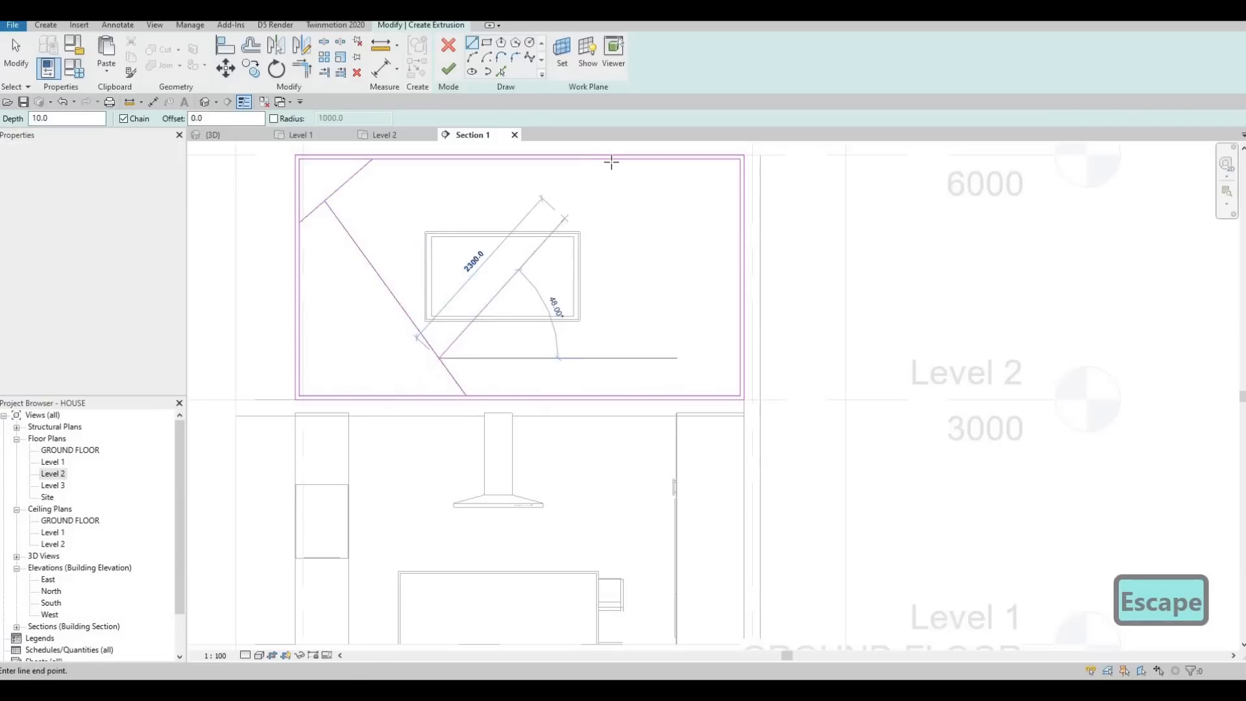
{"action": "left_click", "coordinate": [611, 162]}
{"action": "key", "text": "Escape"}
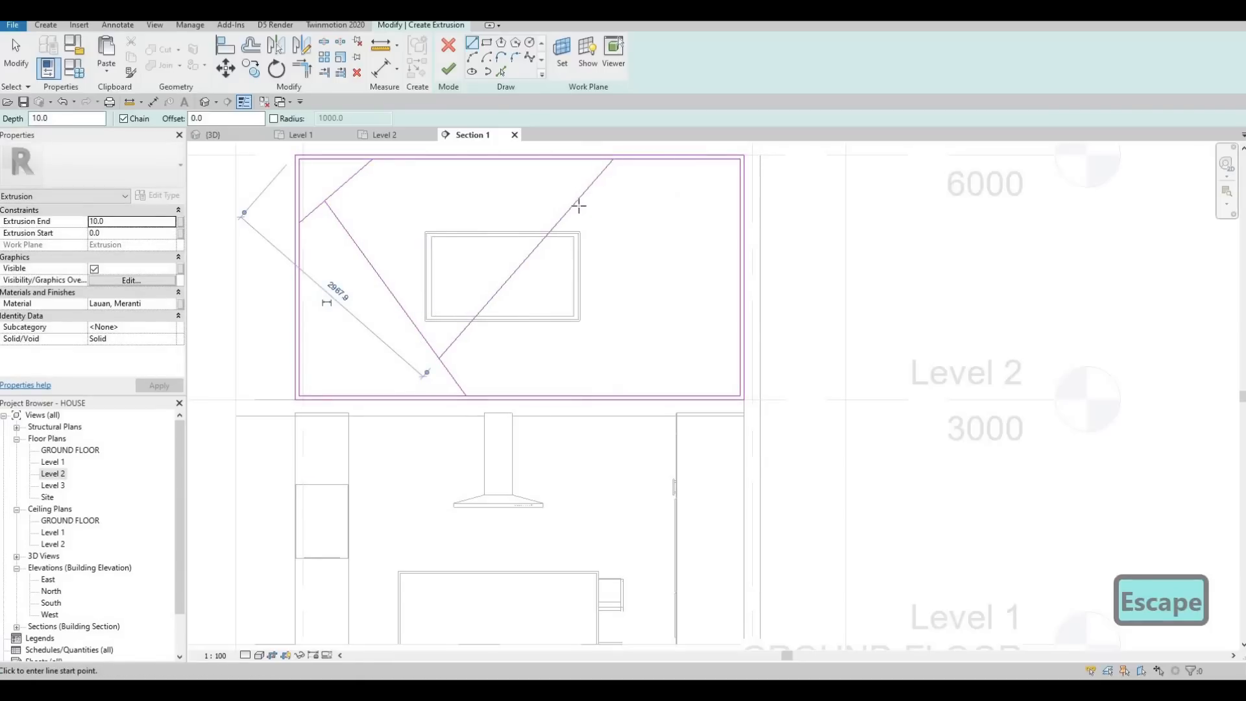
Step: Draw a steep line from the central diagonal to the inner bottom edge, and a sloping line from it up to the inner right edge
{"action": "left_click", "coordinate": [576, 202]}
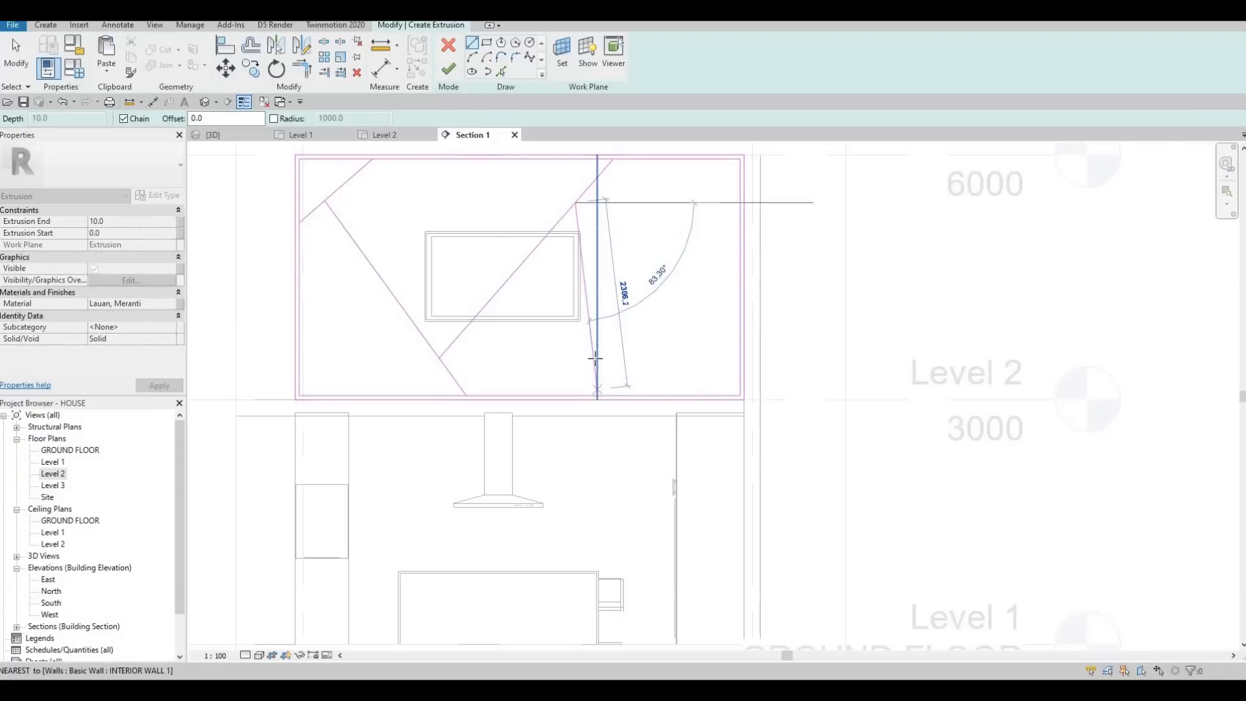
{"action": "left_click", "coordinate": [597, 394]}
{"action": "key", "text": "Escape"}
{"action": "left_click", "coordinate": [588, 315]}
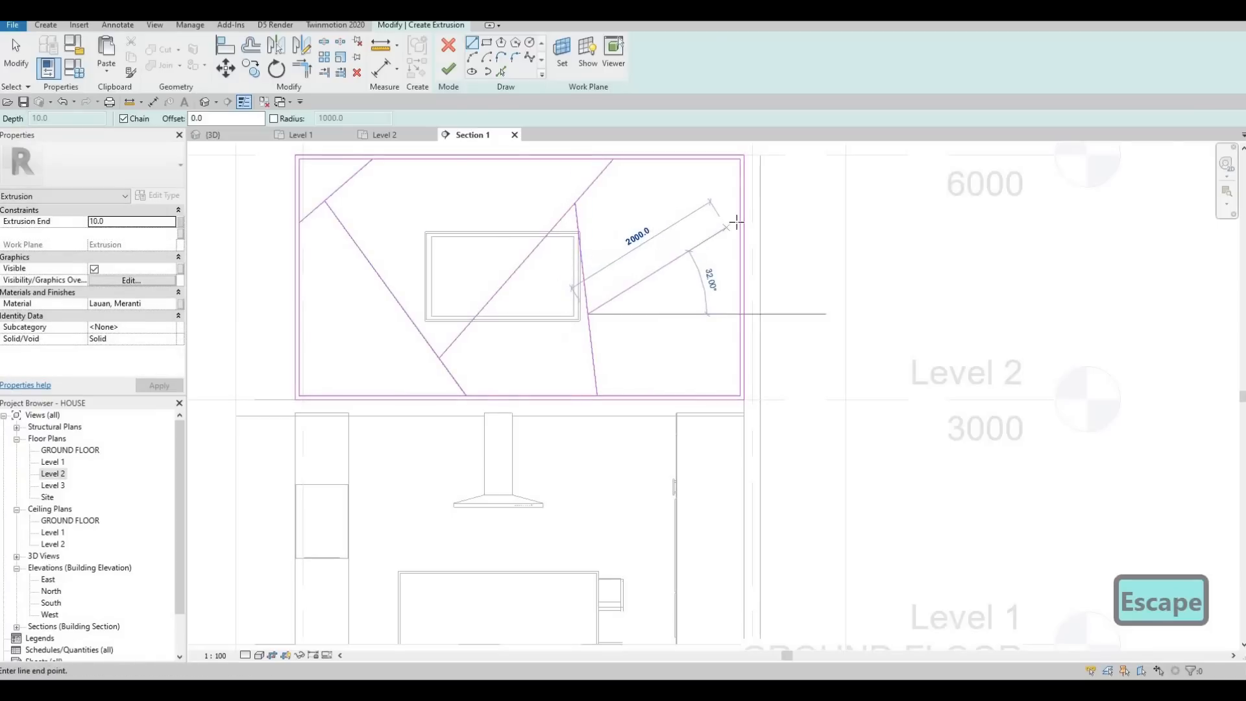
{"action": "left_click", "coordinate": [740, 220]}
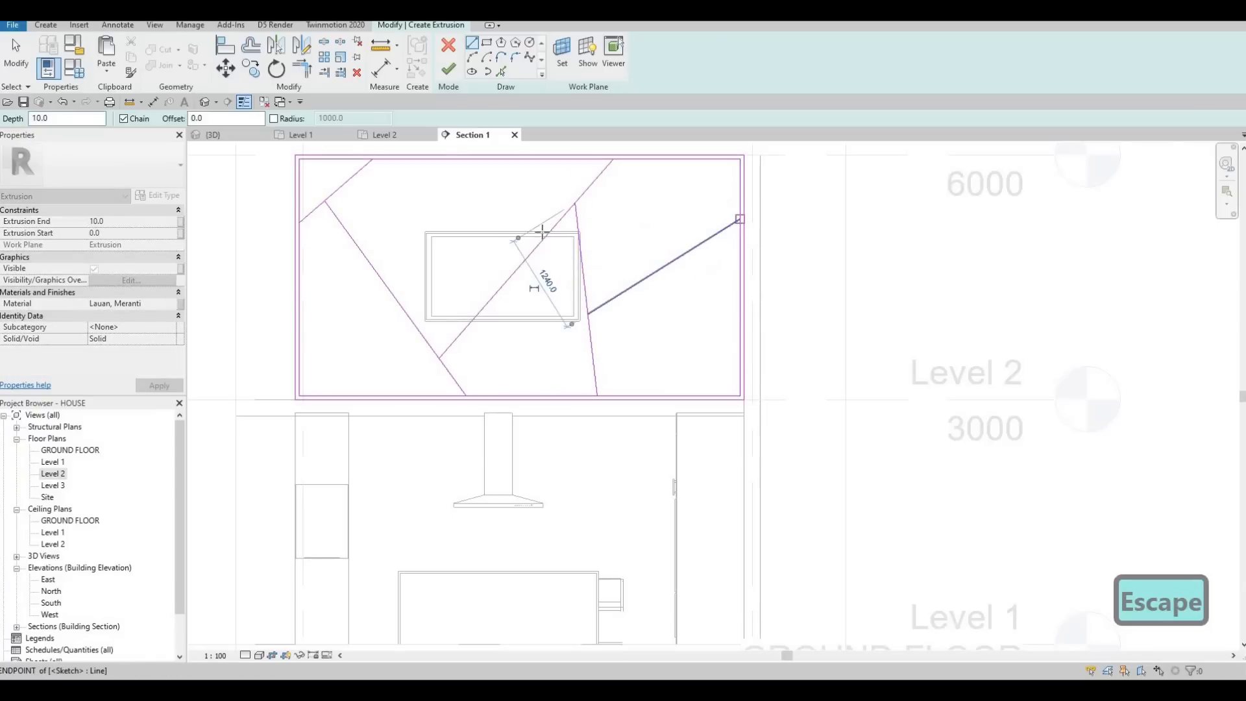
{"action": "key", "text": "Escape"}
{"action": "key", "text": "Escape"}
Step: Add three branch lines: central diagonal to top edge, right sloping line to right edge, and long left diagonal to the bottom edge near the left corner
{"action": "left_click", "coordinate": [540, 242]}
{"action": "left_click", "coordinate": [481, 159]}
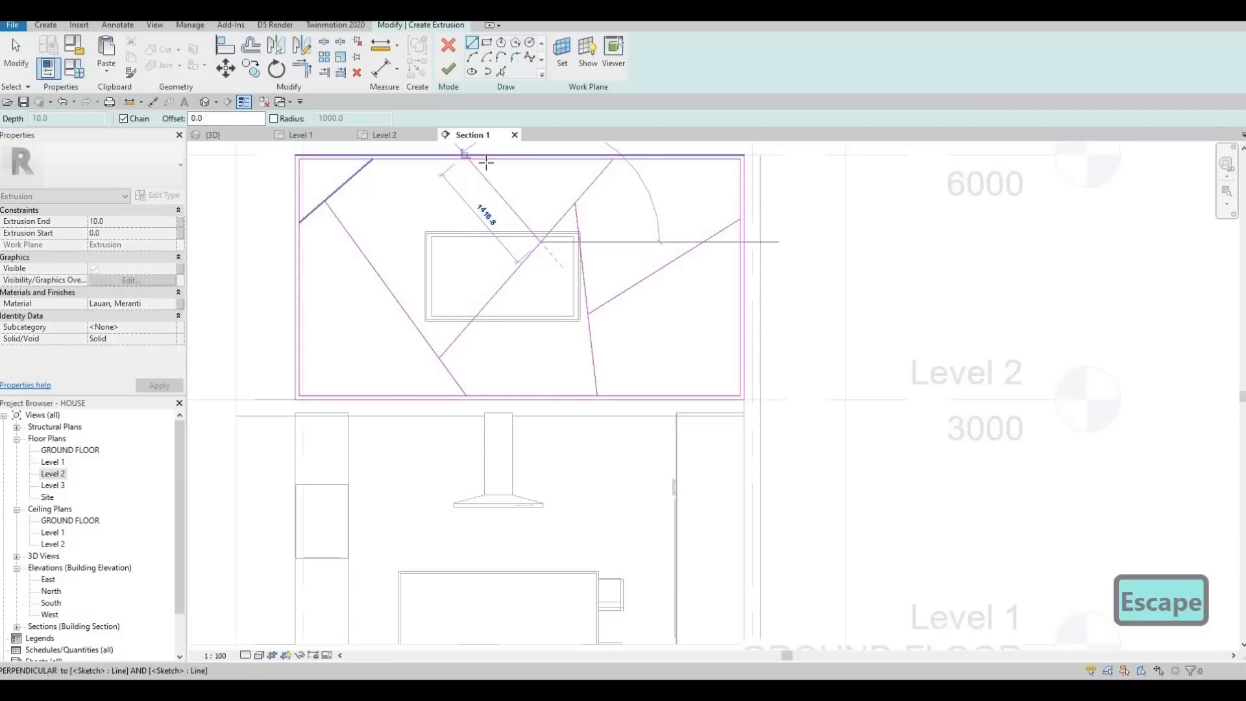
{"action": "key", "text": "Escape"}
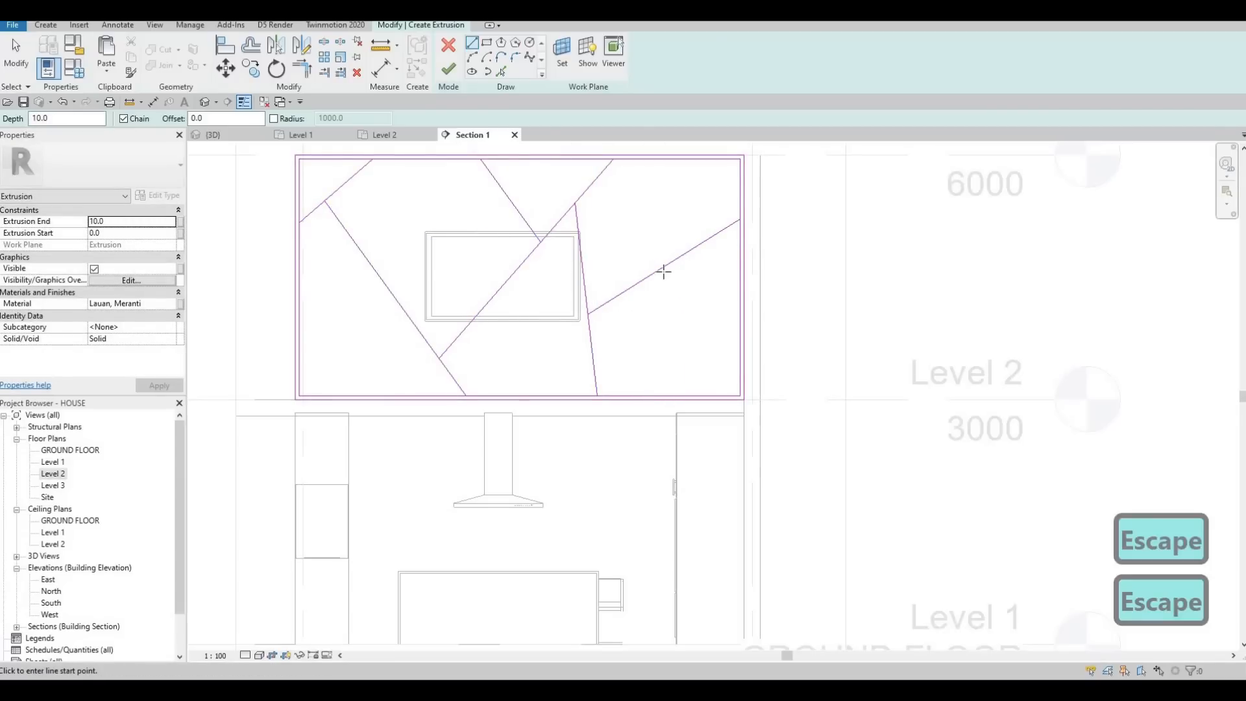
{"action": "left_click", "coordinate": [665, 267]}
{"action": "left_click", "coordinate": [739, 317]}
{"action": "key", "text": "Escape"}
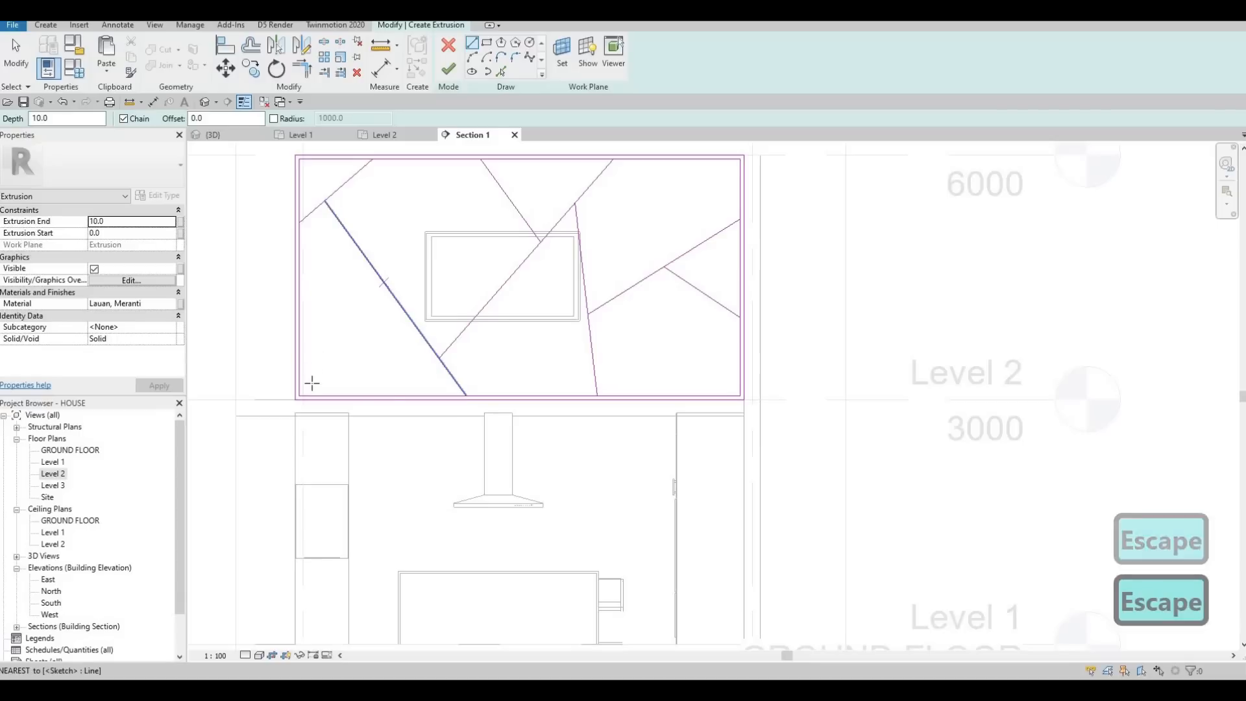
{"action": "left_click", "coordinate": [307, 395]}
{"action": "left_click", "coordinate": [384, 284]}
{"action": "key", "text": "Escape"}
{"action": "key", "text": "Escape"}
Step: Use Pick Lines with a 50 mm offset to create a parallel copy of every diagonal and branch line in the frame
{"action": "left_click", "coordinate": [501, 72]}
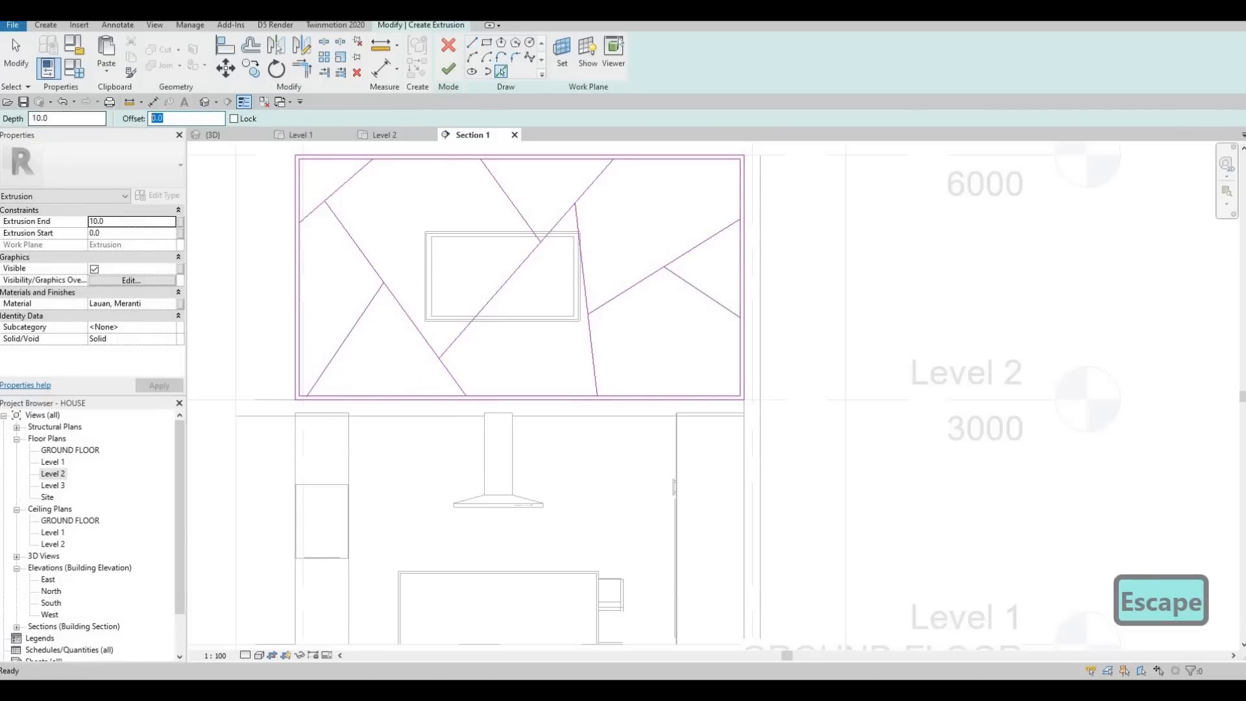
{"action": "type", "text": "50"}
{"action": "key", "text": "Return"}
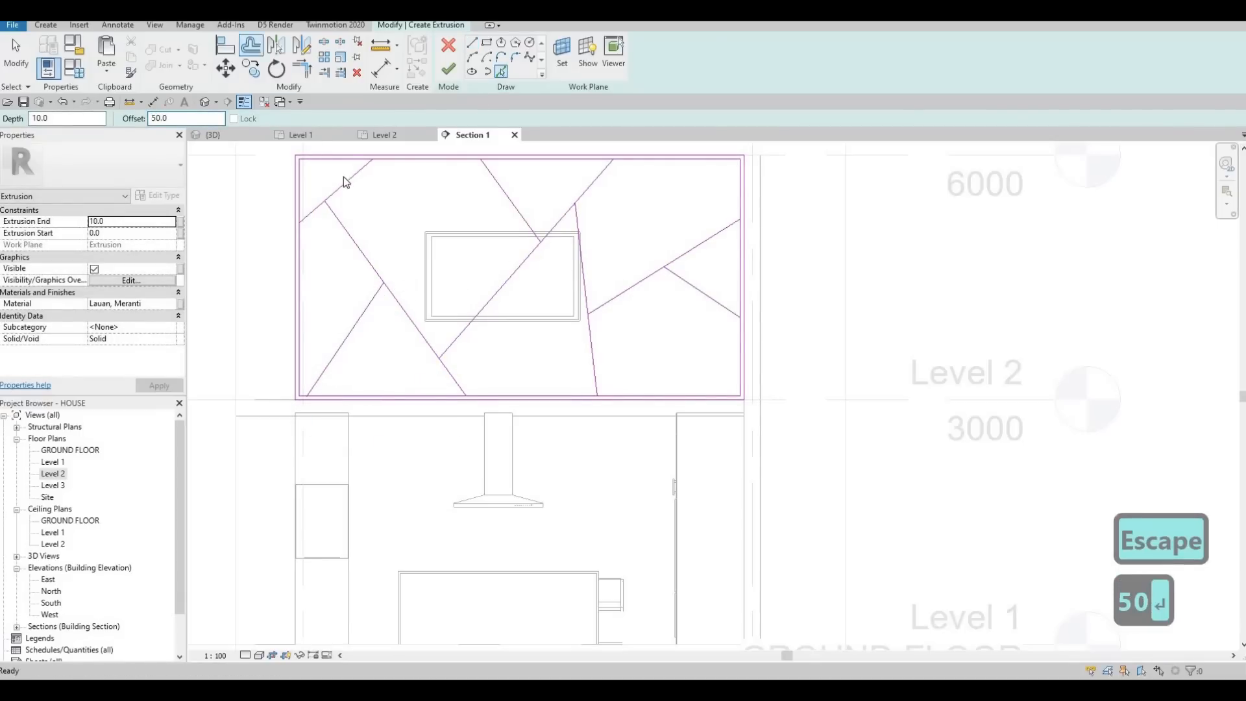
{"action": "left_click", "coordinate": [347, 182]}
{"action": "left_click", "coordinate": [345, 224]}
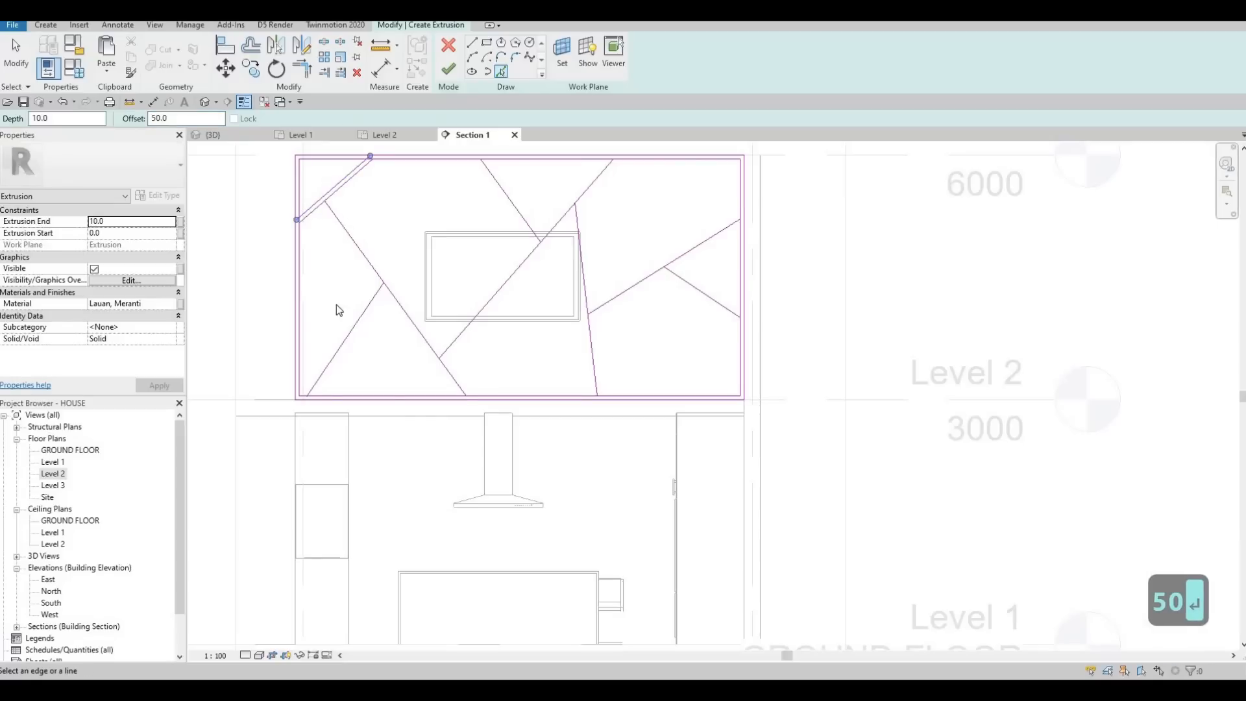
{"action": "left_click", "coordinate": [350, 331]}
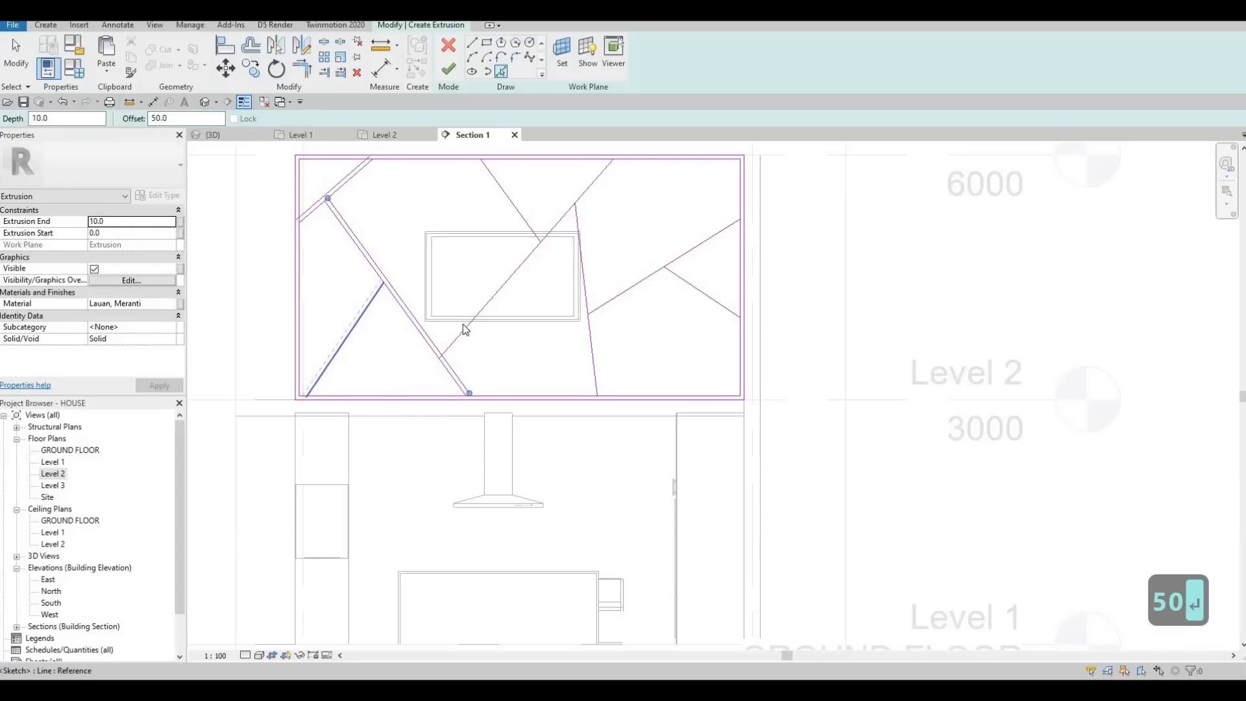
{"action": "left_click", "coordinate": [521, 270]}
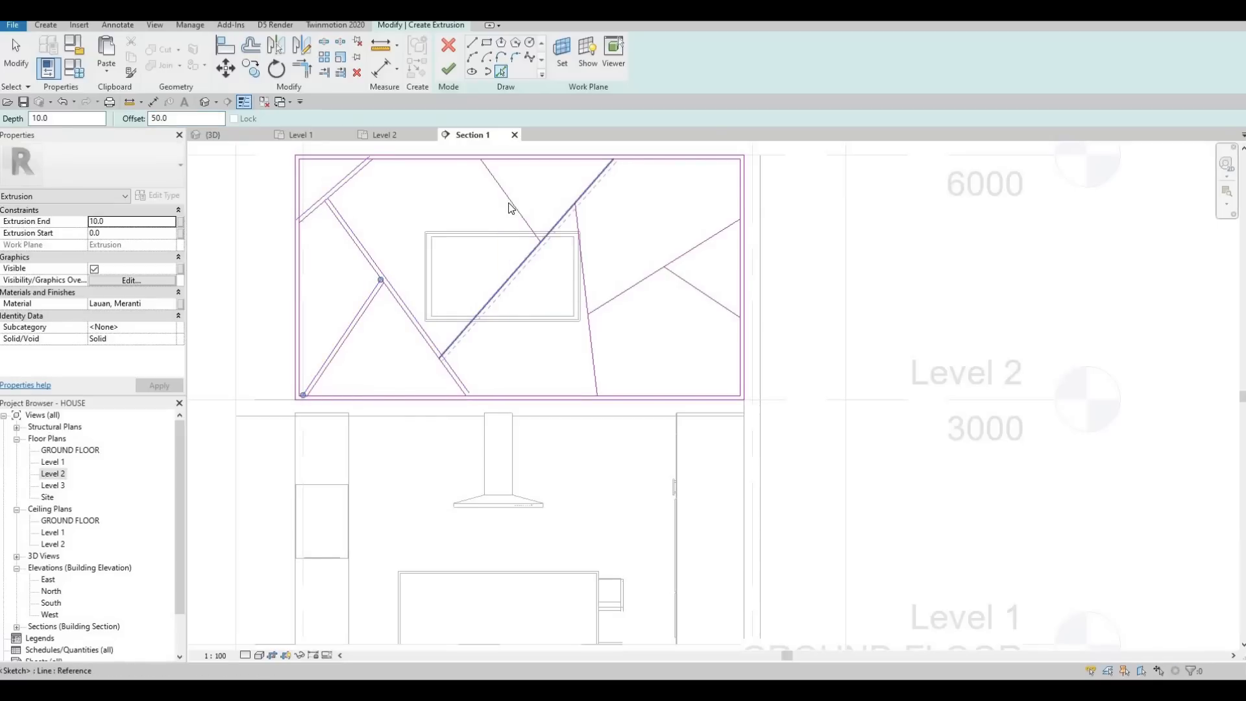
{"action": "left_click", "coordinate": [581, 257]}
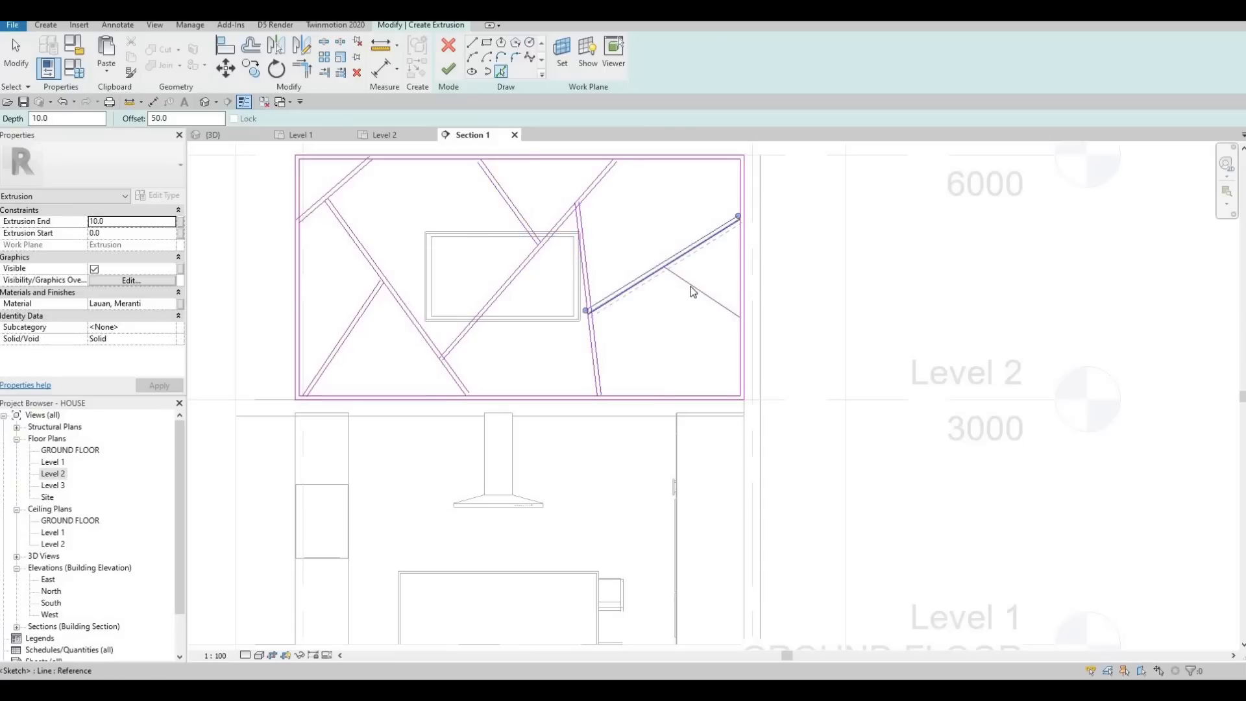
{"action": "left_click", "coordinate": [733, 325]}
{"action": "key", "text": "Escape"}
{"action": "key", "text": "Escape"}
{"action": "scroll", "coordinate": [729, 329], "scroll_direction": "up", "scroll_amount": 2}
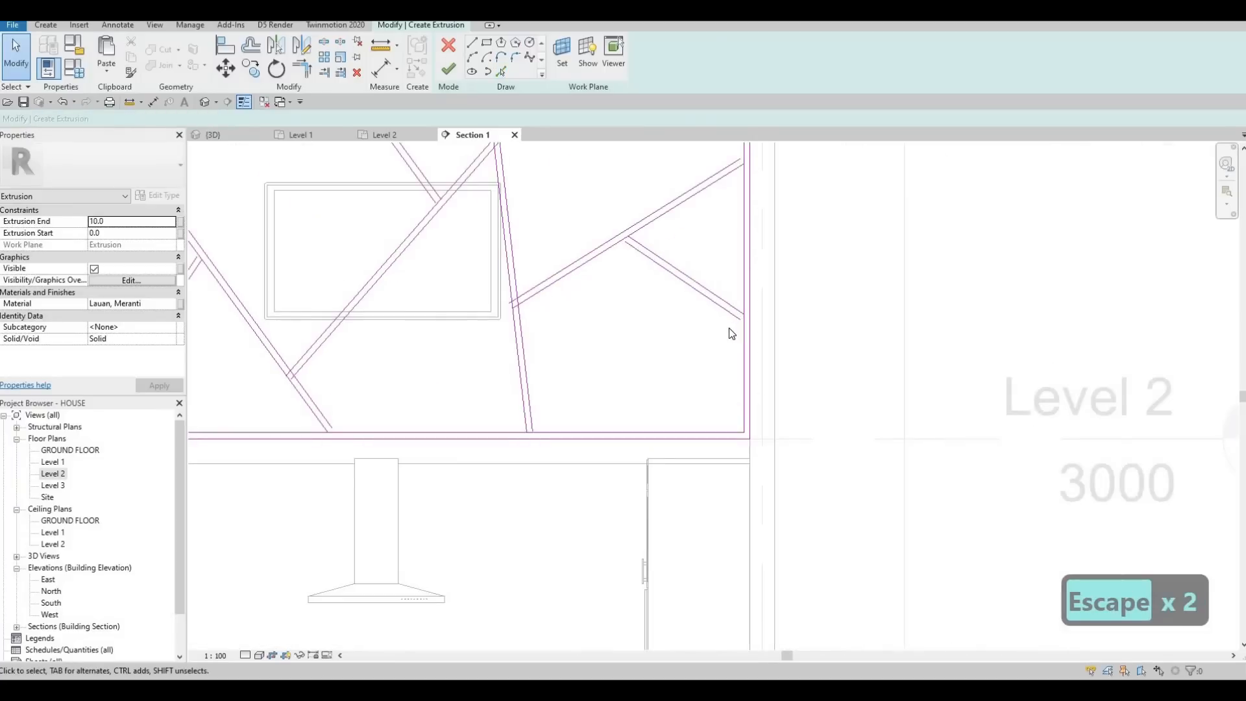
Step: Use Split Element to break the inner right edge at the short branch, and the sloping strip's lower line where that branch starts
{"action": "scroll", "coordinate": [730, 329], "scroll_direction": "up", "scroll_amount": 2}
{"action": "key", "text": "s"}
{"action": "key", "text": "l"}
{"action": "scroll", "coordinate": [728, 292], "scroll_direction": "up", "scroll_amount": 3}
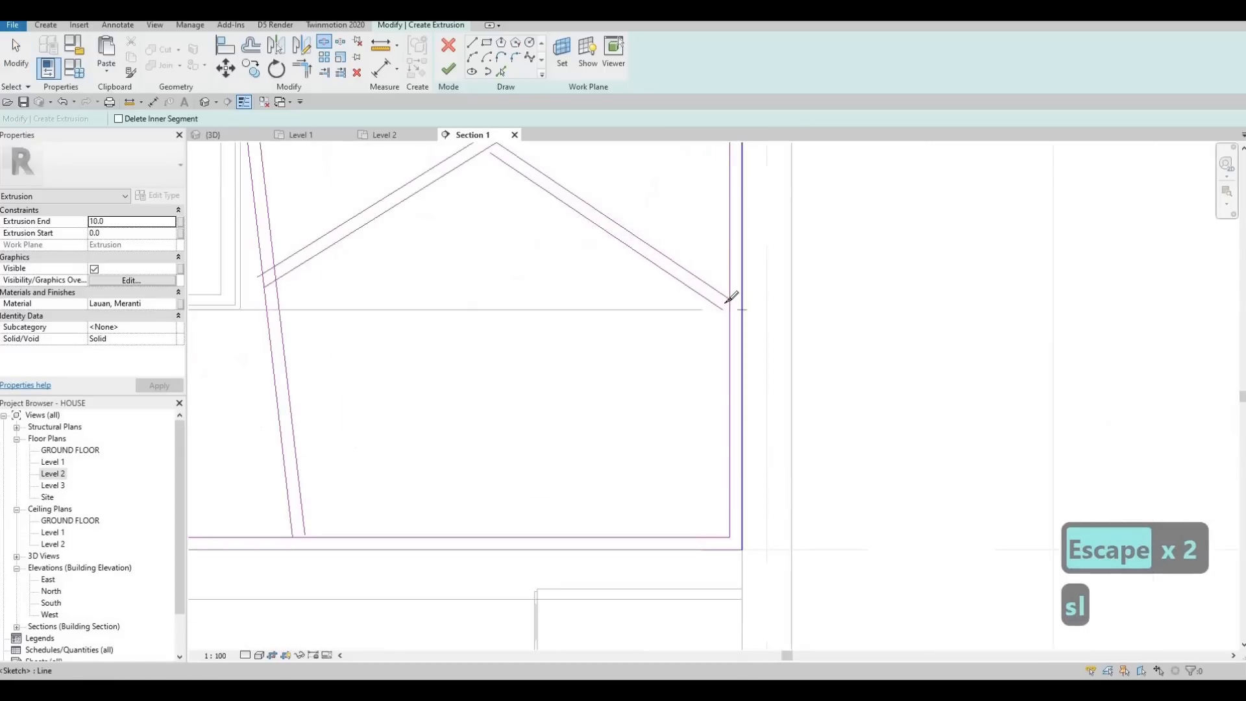
{"action": "scroll", "coordinate": [631, 259], "scroll_direction": "down", "scroll_amount": 3}
{"action": "scroll", "coordinate": [570, 215], "scroll_direction": "up", "scroll_amount": 4}
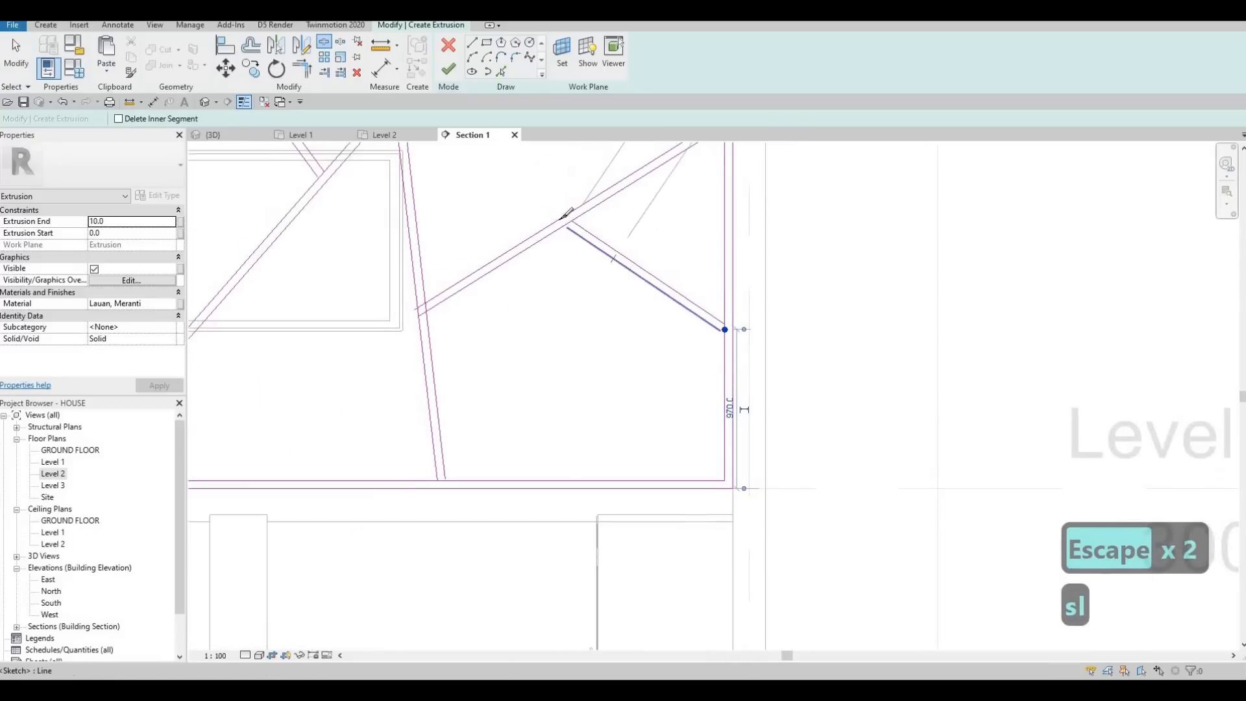
{"action": "left_click", "coordinate": [570, 222]}
{"action": "middle_click_drag", "start_coordinate": [627, 314], "coordinate": [692, 256]}
{"action": "scroll", "coordinate": [699, 206], "scroll_direction": "down", "scroll_amount": 2}
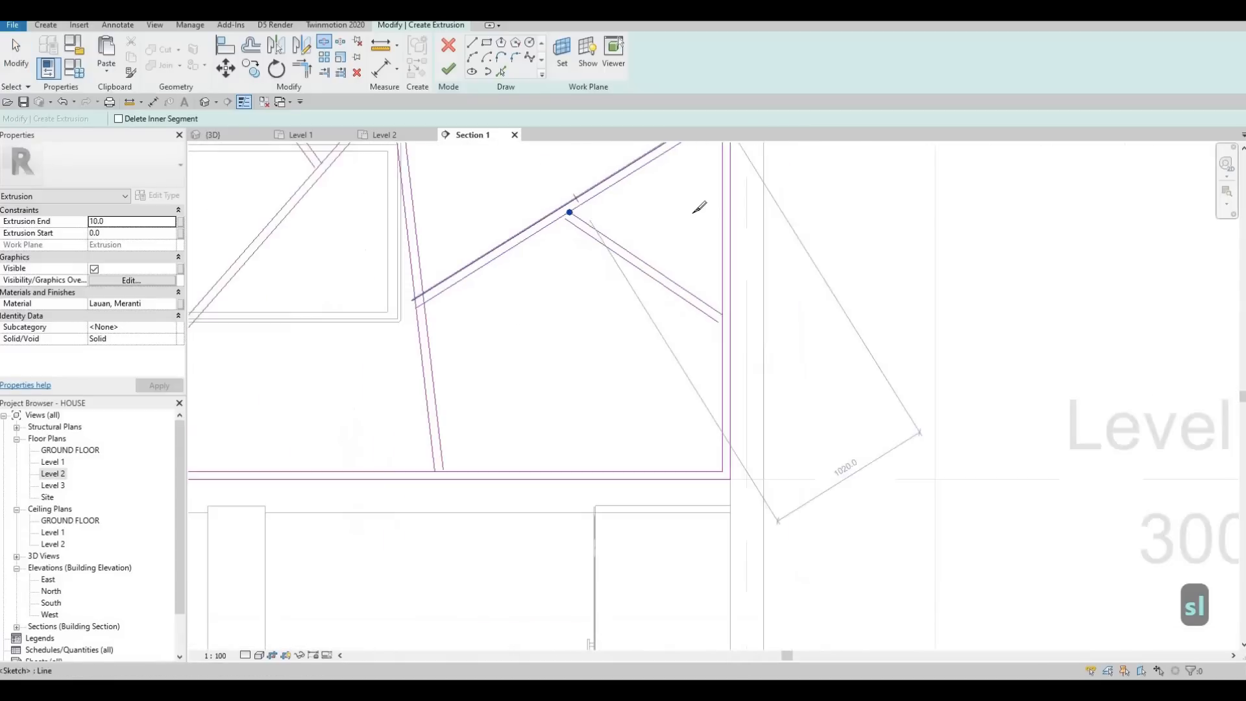
Step: Split the inner right edge at the sloping strip's upper end, and the steep strip's right line at the sloping strip's base
{"action": "middle_click_drag", "start_coordinate": [698, 206], "coordinate": [659, 306]}
{"action": "scroll", "coordinate": [689, 214], "scroll_direction": "up", "scroll_amount": 3}
{"action": "left_click", "coordinate": [680, 204]}
{"action": "scroll", "coordinate": [377, 392], "scroll_direction": "down", "scroll_amount": 2}
{"action": "middle_click_drag", "start_coordinate": [377, 392], "coordinate": [553, 290]}
{"action": "scroll", "coordinate": [554, 291], "scroll_direction": "down", "scroll_amount": 1}
{"action": "scroll", "coordinate": [469, 337], "scroll_direction": "up", "scroll_amount": 2}
{"action": "left_click", "coordinate": [459, 343]}
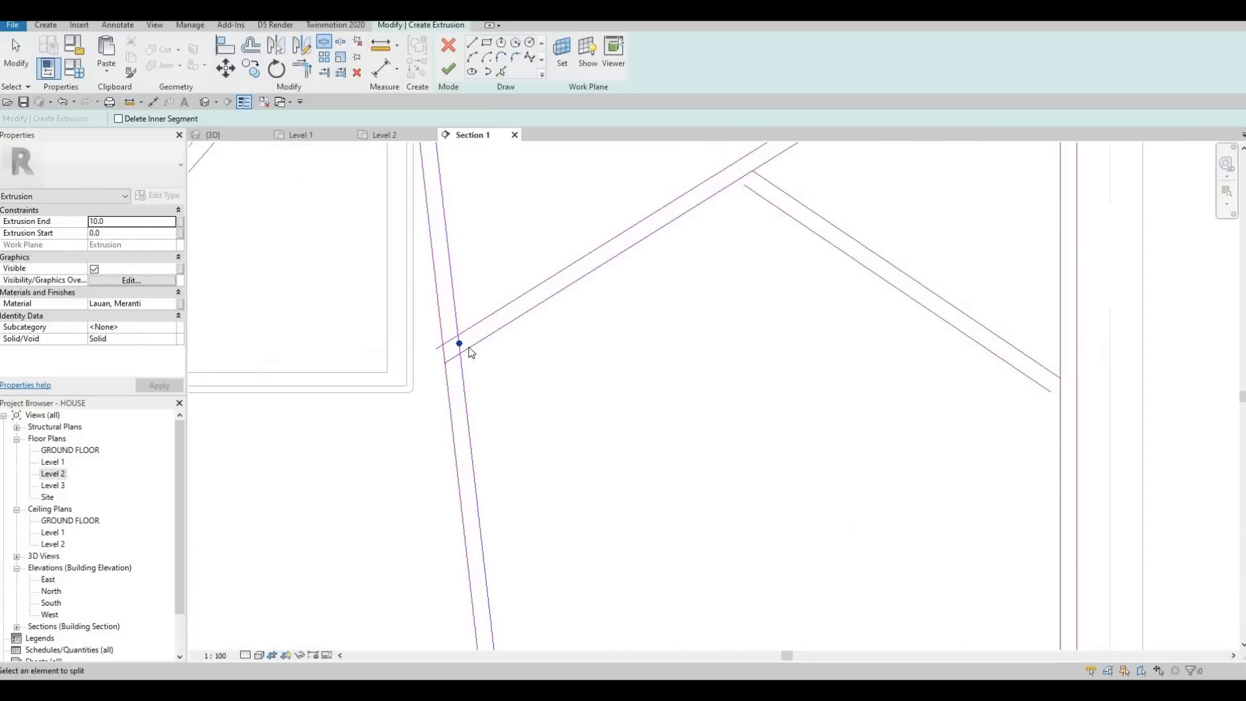
Step: Split the inner bottom edge at the steep strip's foot, and the central diagonal's lower line at the steep strip's upper end
{"action": "scroll", "coordinate": [467, 308], "scroll_direction": "down", "scroll_amount": 3}
{"action": "middle_click_drag", "start_coordinate": [486, 482], "coordinate": [491, 415]}
{"action": "scroll", "coordinate": [488, 461], "scroll_direction": "up", "scroll_amount": 2}
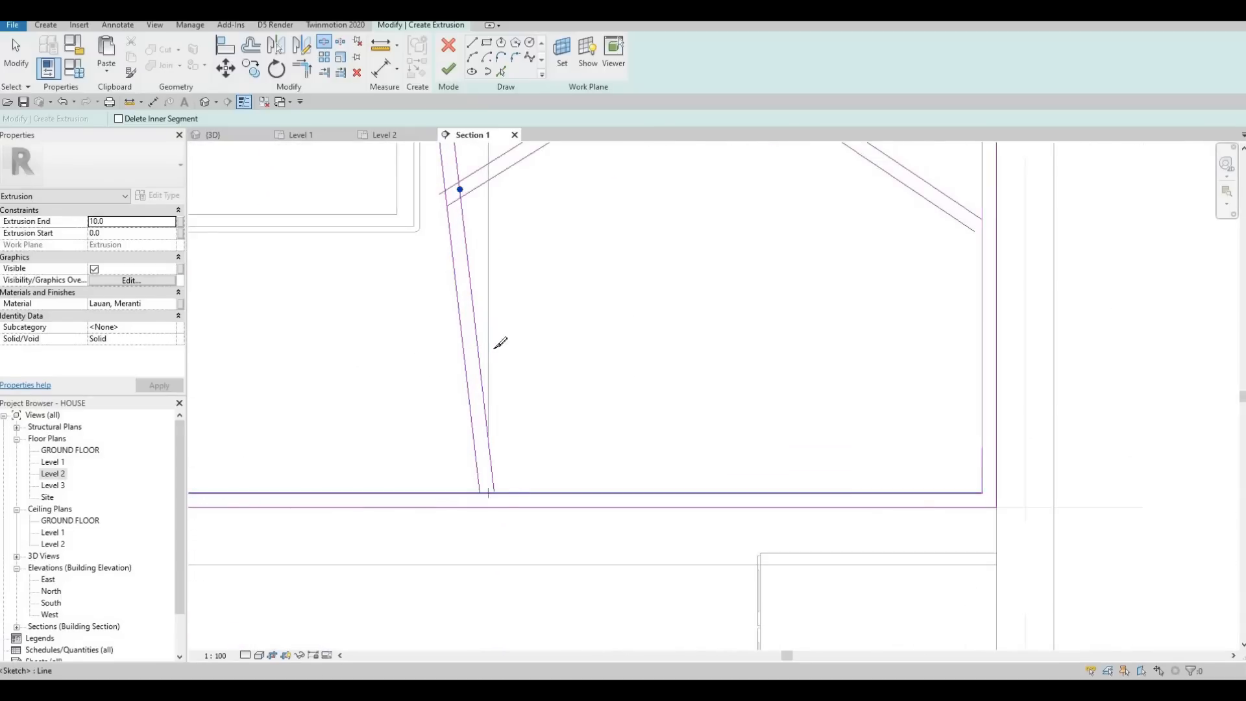
{"action": "scroll", "coordinate": [481, 186], "scroll_direction": "down", "scroll_amount": 3}
{"action": "scroll", "coordinate": [471, 194], "scroll_direction": "up", "scroll_amount": 4}
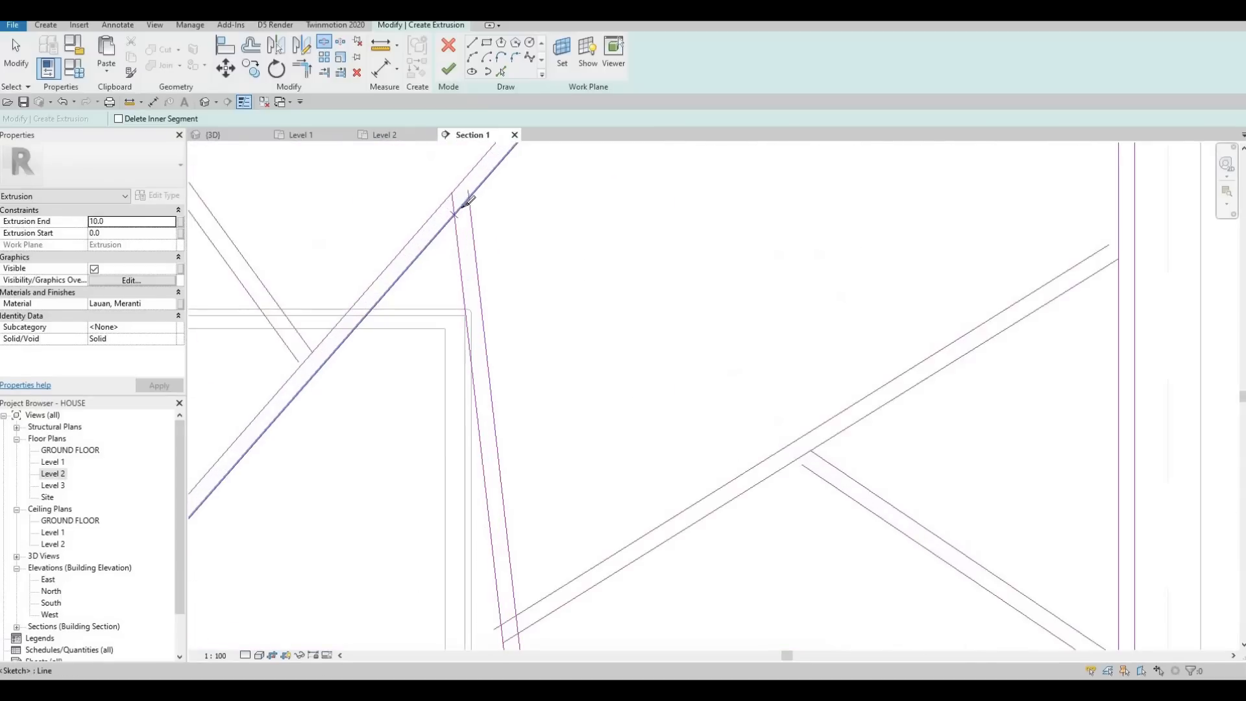
{"action": "left_click", "coordinate": [462, 207]}
{"action": "scroll", "coordinate": [526, 377], "scroll_direction": "down", "scroll_amount": 2}
{"action": "middle_click_drag", "start_coordinate": [564, 276], "coordinate": [526, 426]}
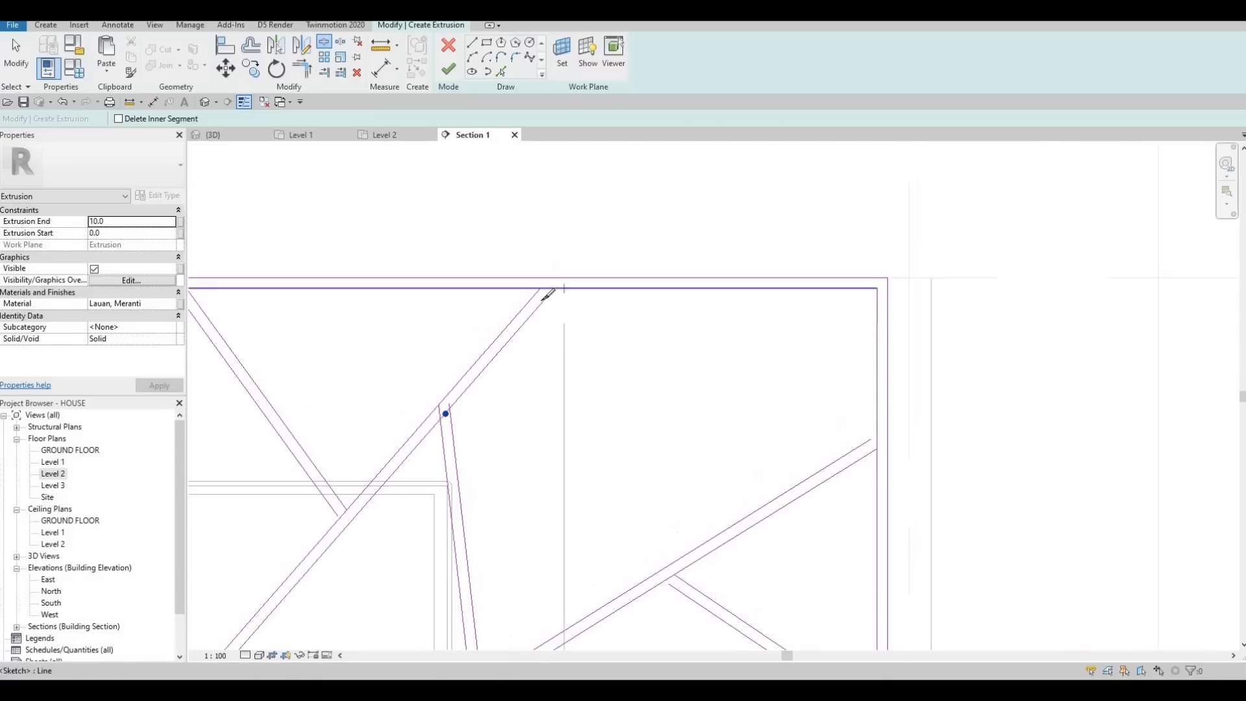
Step: Split the inner top edge at the central diagonal and the upper branch, and the central diagonal's upper line at that branch
{"action": "scroll", "coordinate": [547, 292], "scroll_direction": "up", "scroll_amount": 2}
{"action": "left_click", "coordinate": [543, 299]}
{"action": "scroll", "coordinate": [543, 300], "scroll_direction": "down", "scroll_amount": 3}
{"action": "middle_click_drag", "start_coordinate": [270, 293], "coordinate": [370, 193]}
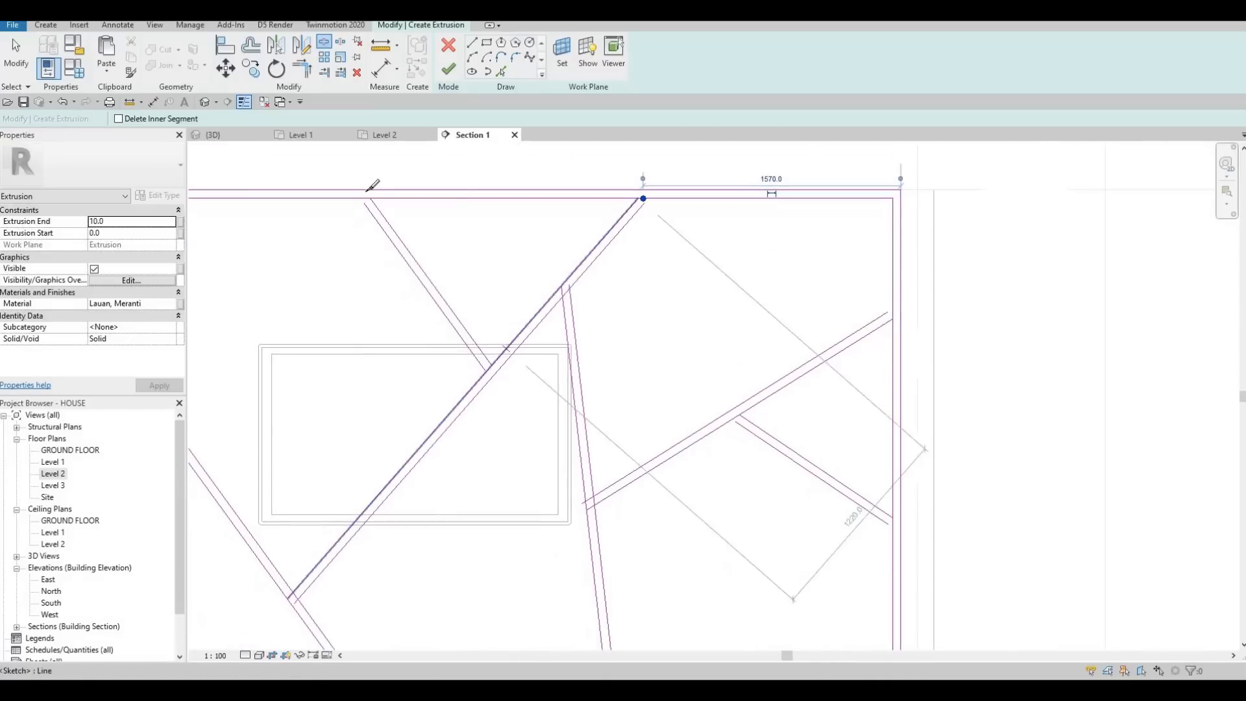
{"action": "scroll", "coordinate": [369, 194], "scroll_direction": "up", "scroll_amount": 2}
{"action": "left_click", "coordinate": [375, 196]}
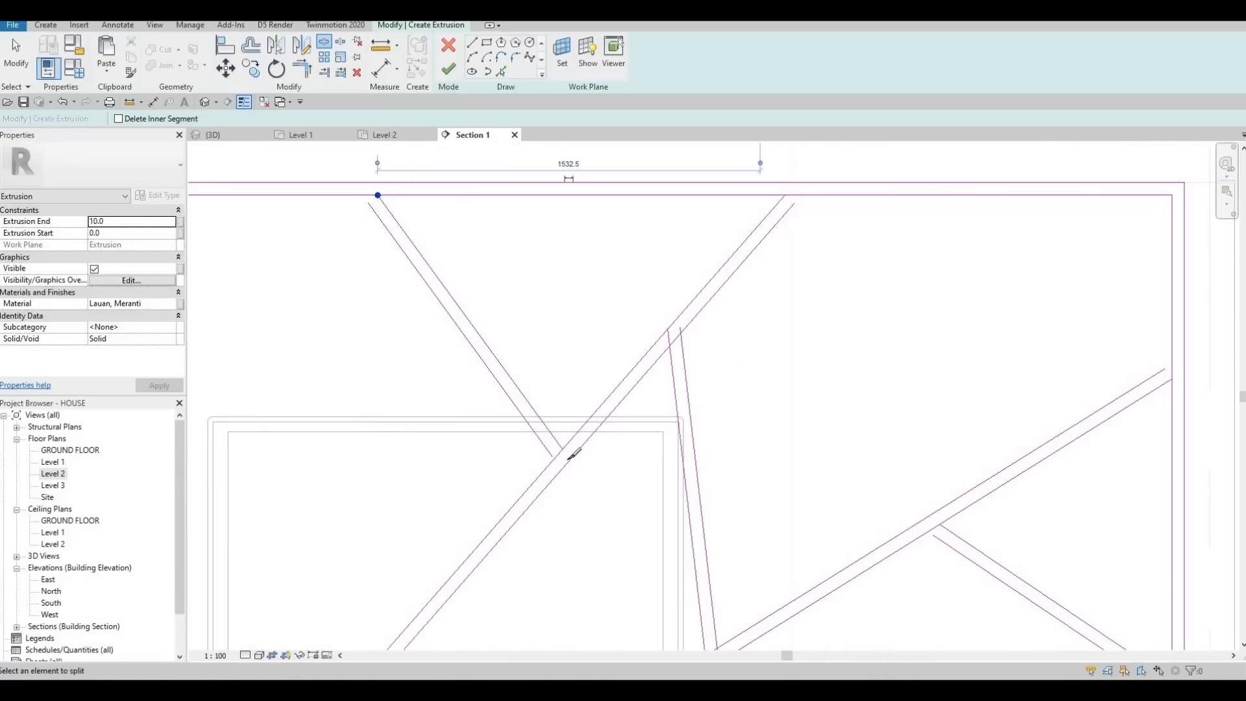
{"action": "scroll", "coordinate": [567, 458], "scroll_direction": "up", "scroll_amount": 2}
{"action": "left_click", "coordinate": [569, 457]}
{"action": "scroll", "coordinate": [570, 454], "scroll_direction": "down", "scroll_amount": 3}
Step: Split the left diagonal's right line at the central diagonal's lower end, and the inner bottom edge at the left diagonal's foot
{"action": "middle_click_drag", "start_coordinate": [453, 544], "coordinate": [609, 221]}
{"action": "scroll", "coordinate": [536, 350], "scroll_direction": "up", "scroll_amount": 3}
{"action": "left_click", "coordinate": [535, 374]}
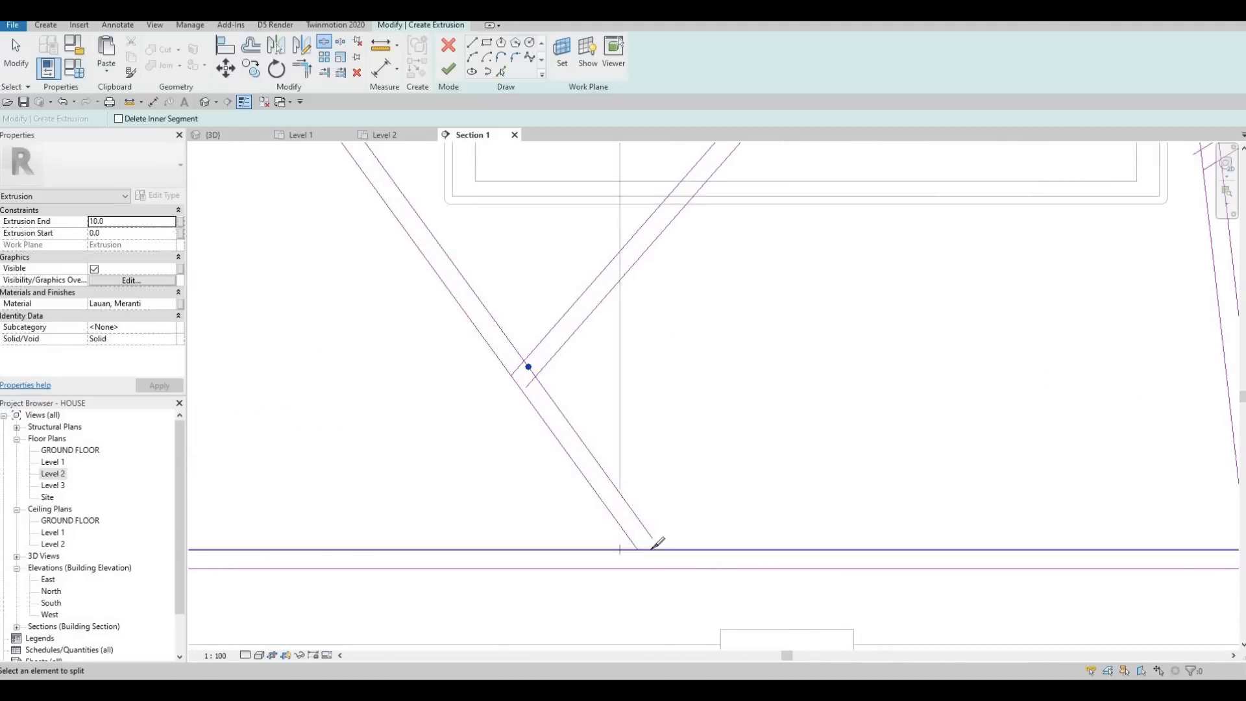
{"action": "scroll", "coordinate": [491, 321], "scroll_direction": "down", "scroll_amount": 3}
{"action": "scroll", "coordinate": [492, 321], "scroll_direction": "up", "scroll_amount": 3}
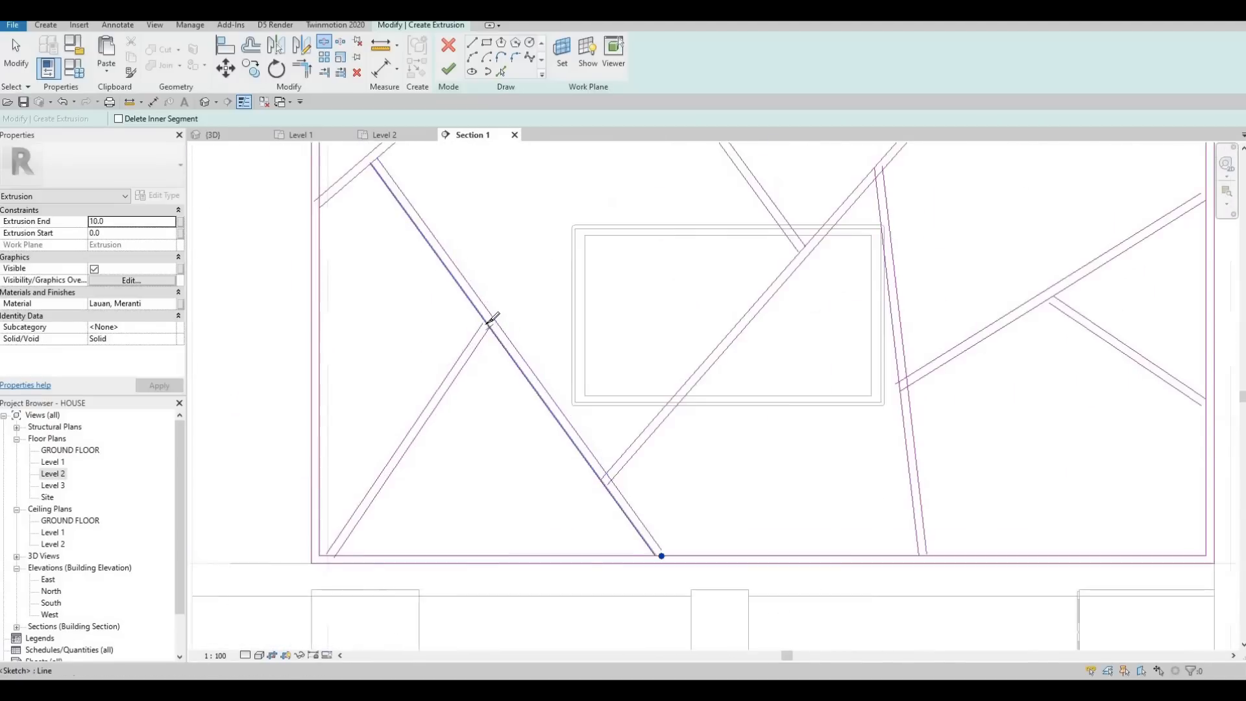
Step: Split the left diagonal's left line at the long left branch, and the inner bottom edge at that branch's foot near the left corner
{"action": "left_click", "coordinate": [490, 327]}
{"action": "middle_click_drag", "start_coordinate": [331, 554], "coordinate": [495, 261]}
{"action": "scroll", "coordinate": [389, 428], "scroll_direction": "up", "scroll_amount": 1}
{"action": "scroll", "coordinate": [388, 415], "scroll_direction": "up", "scroll_amount": 1}
{"action": "left_click", "coordinate": [385, 437]}
{"action": "scroll", "coordinate": [419, 391], "scroll_direction": "down", "scroll_amount": 8}
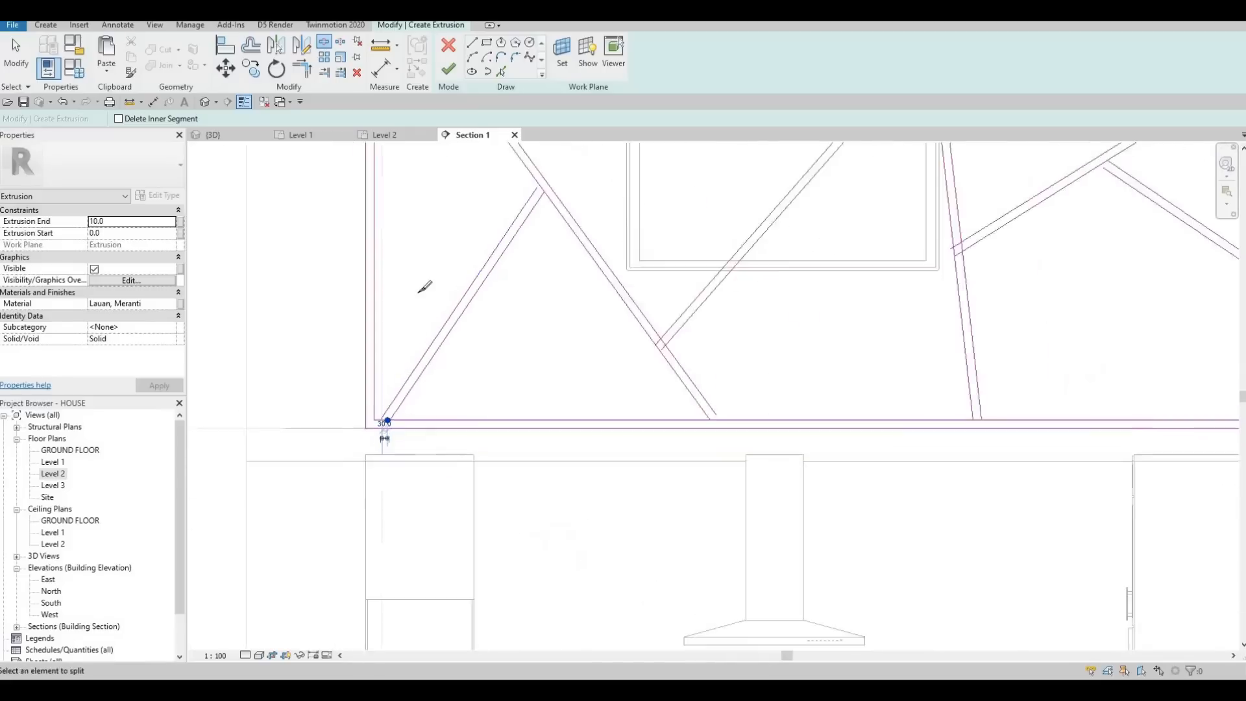
Step: Split the inner left edge, the inner top edge and the left diagonal's junction along the upper-left corner strip
{"action": "middle_click_drag", "start_coordinate": [424, 192], "coordinate": [438, 253]}
{"action": "scroll", "coordinate": [444, 247], "scroll_direction": "up", "scroll_amount": 4}
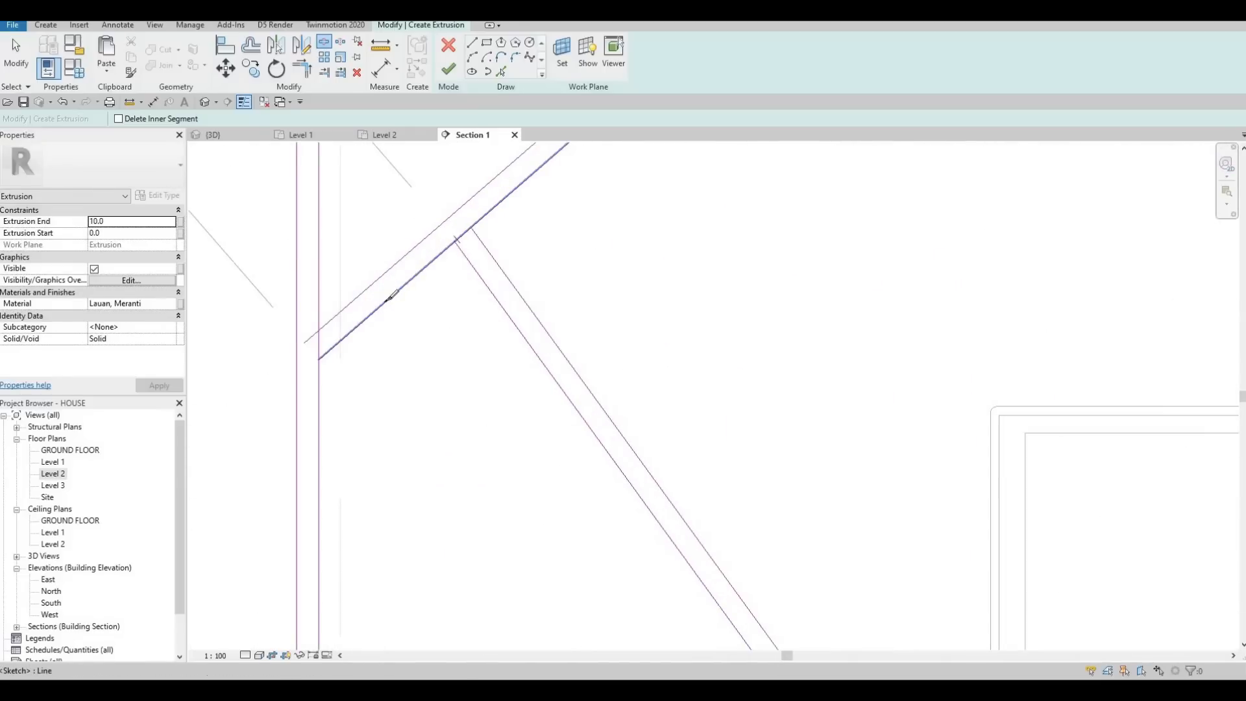
{"action": "left_click", "coordinate": [318, 338]}
{"action": "scroll", "coordinate": [493, 234], "scroll_direction": "down", "scroll_amount": 4}
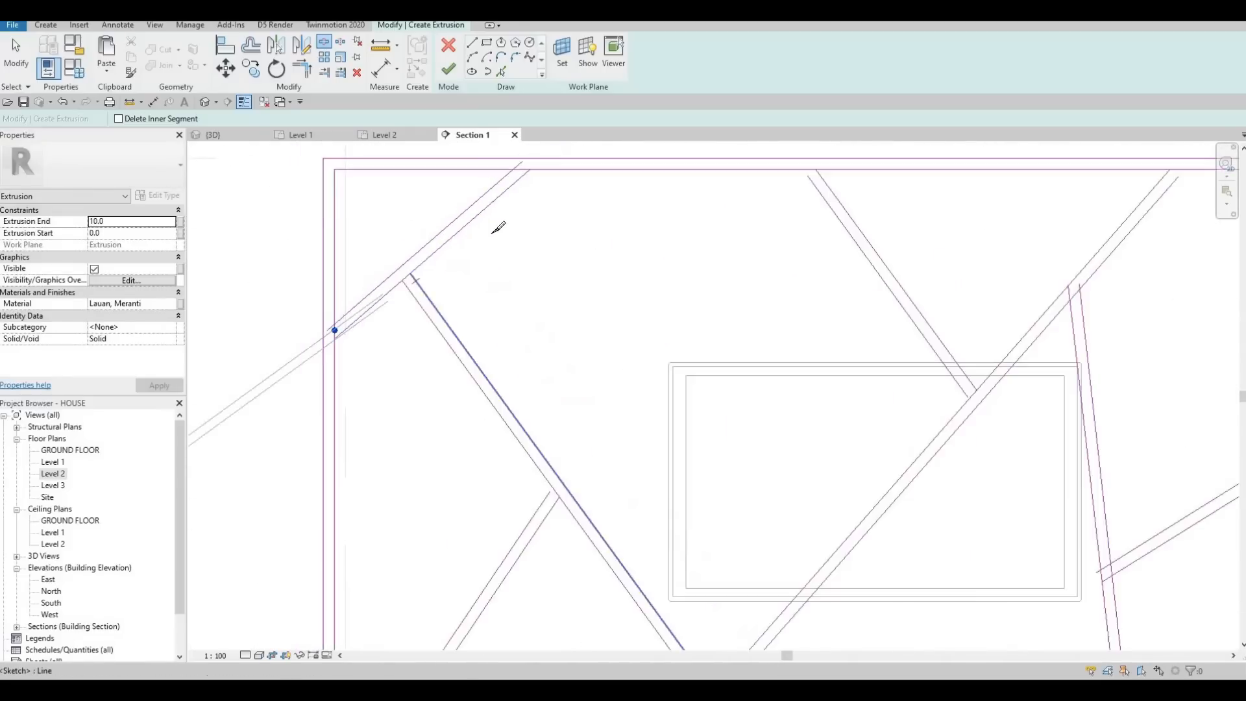
{"action": "scroll", "coordinate": [519, 222], "scroll_direction": "up", "scroll_amount": 2}
{"action": "key", "text": "Escape"}
{"action": "key", "text": "Escape"}
{"action": "key", "text": "Escape"}
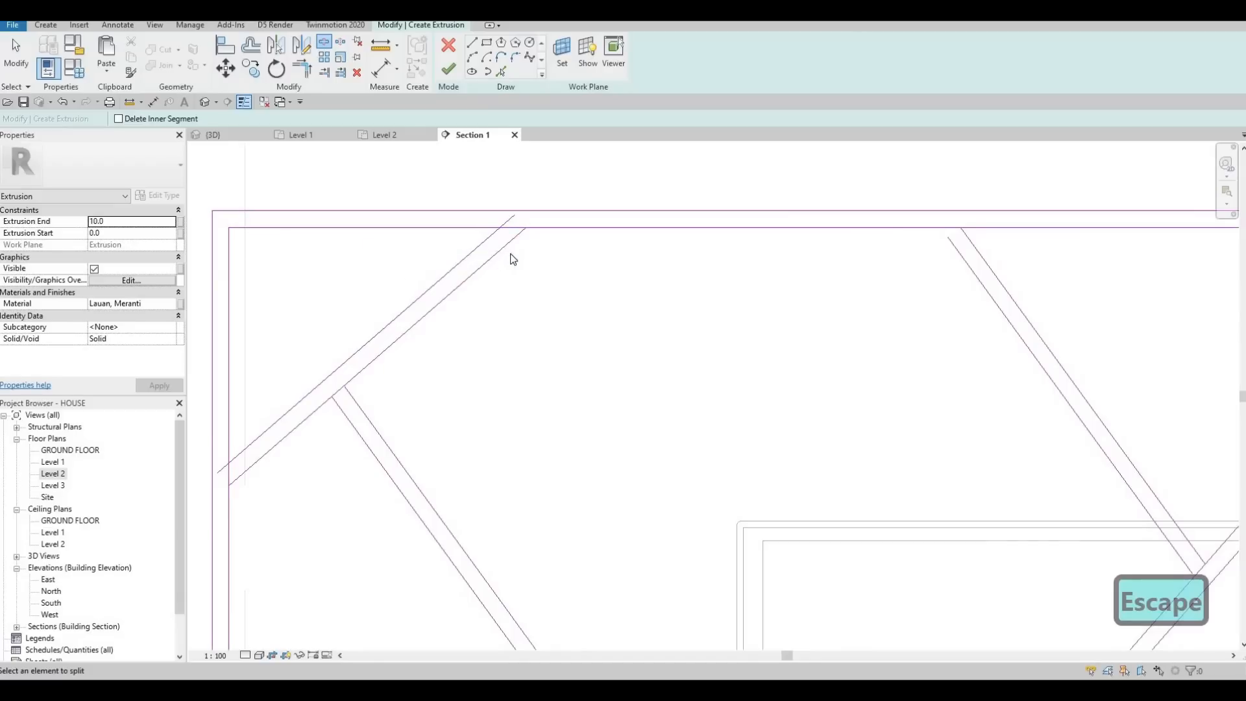
Step: Use Trim/Extend to Corner to join the upper-left corner strip's lines with the inner top edge, the left diagonal and the inner left edge
{"action": "key", "text": "t"}
{"action": "key", "text": "r"}
{"action": "left_click", "coordinate": [487, 238]}
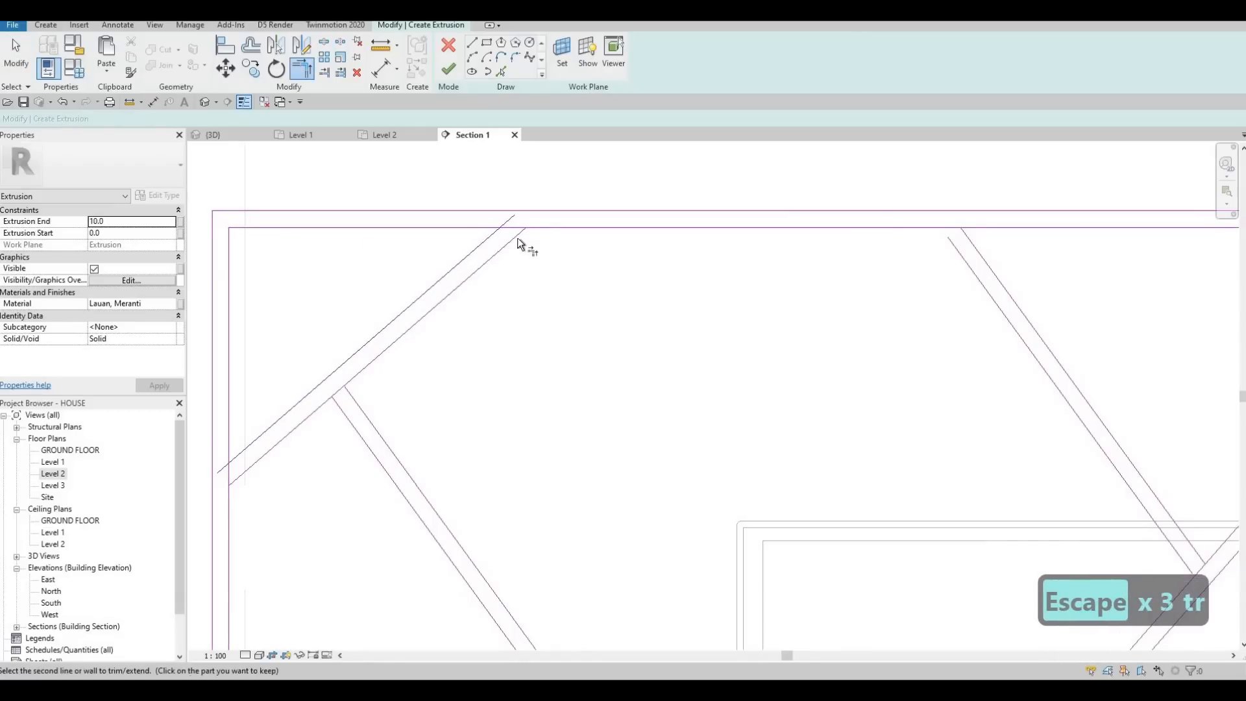
{"action": "left_click", "coordinate": [496, 228]}
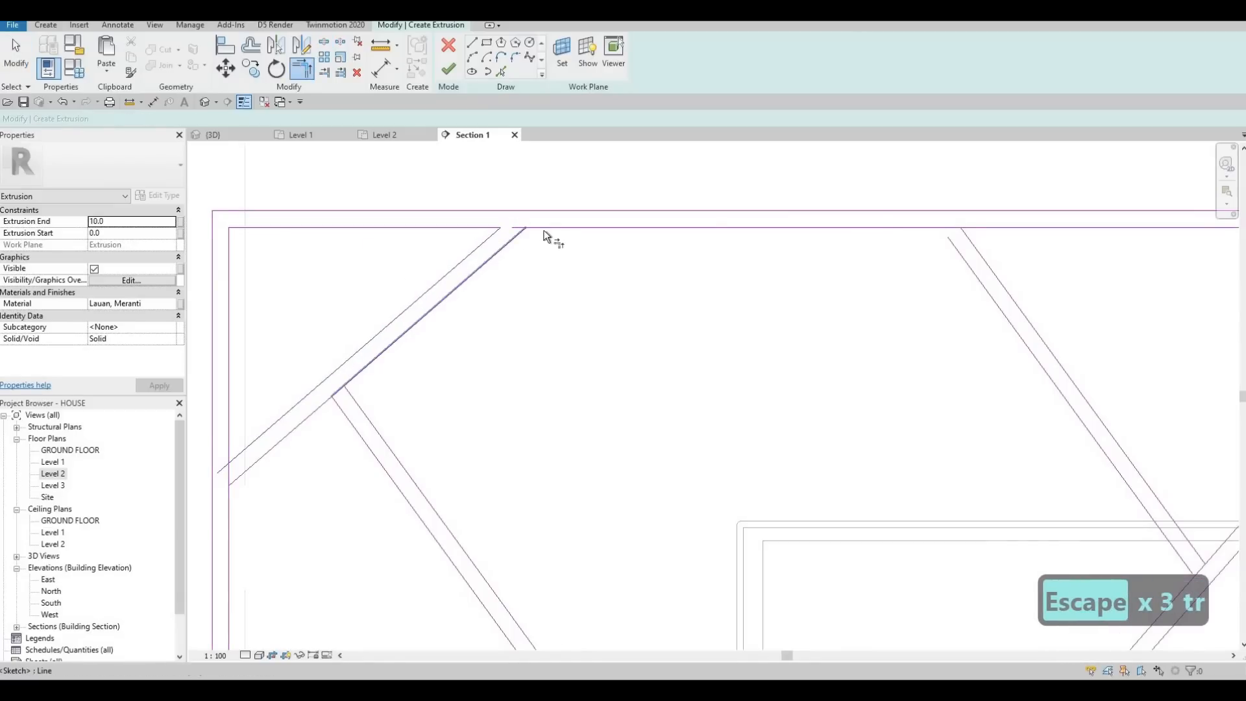
{"action": "left_click", "coordinate": [365, 412]}
{"action": "left_click", "coordinate": [361, 371]}
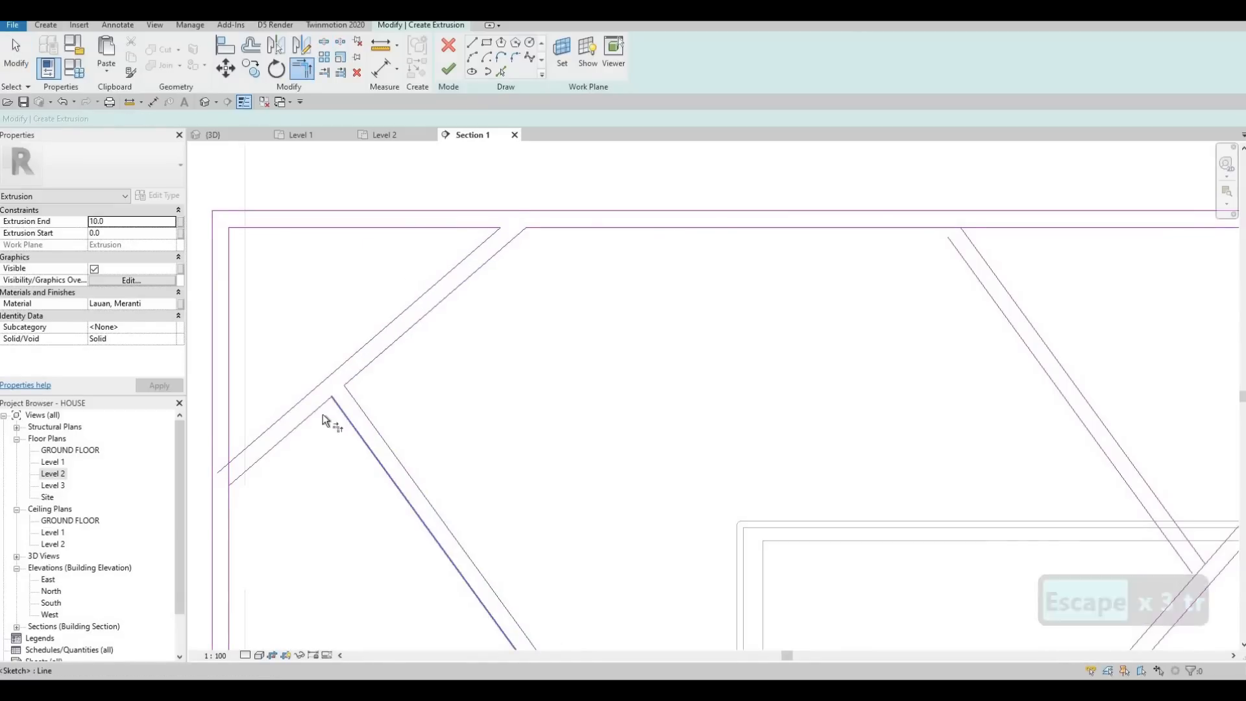
{"action": "left_click", "coordinate": [233, 448]}
{"action": "scroll", "coordinate": [412, 297], "scroll_direction": "down", "scroll_amount": 5}
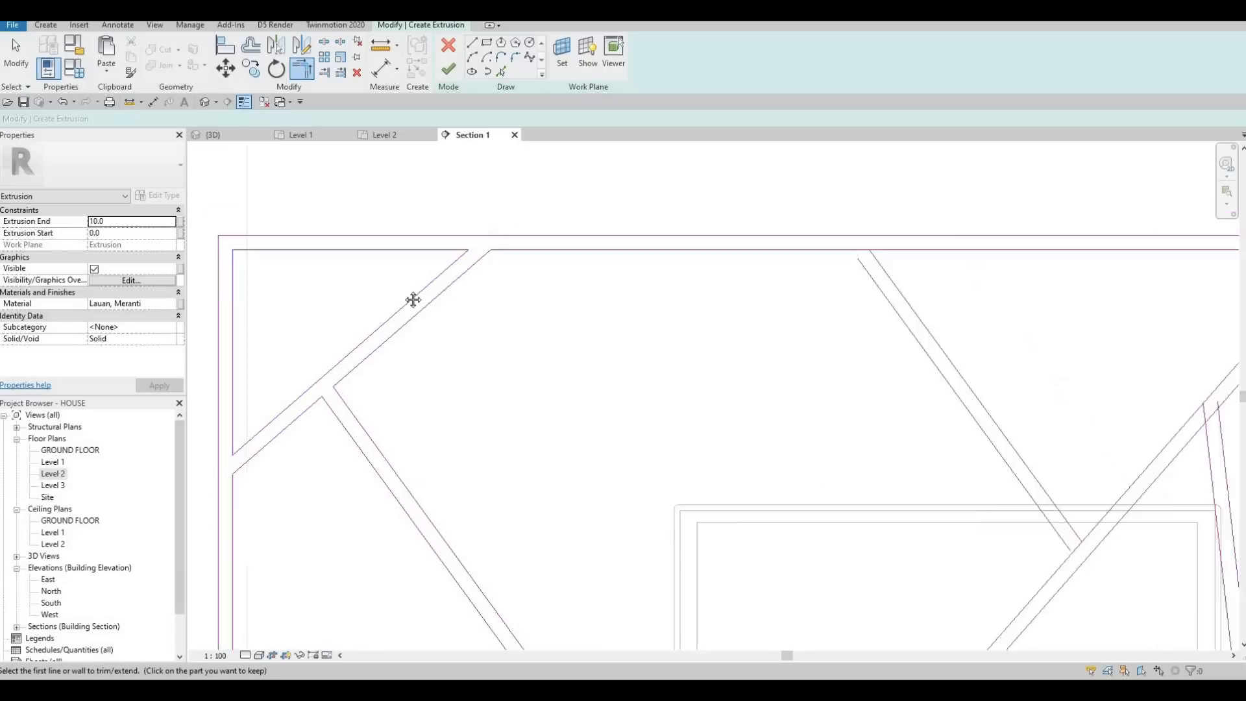
{"action": "scroll", "coordinate": [453, 326], "scroll_direction": "up", "scroll_amount": 4}
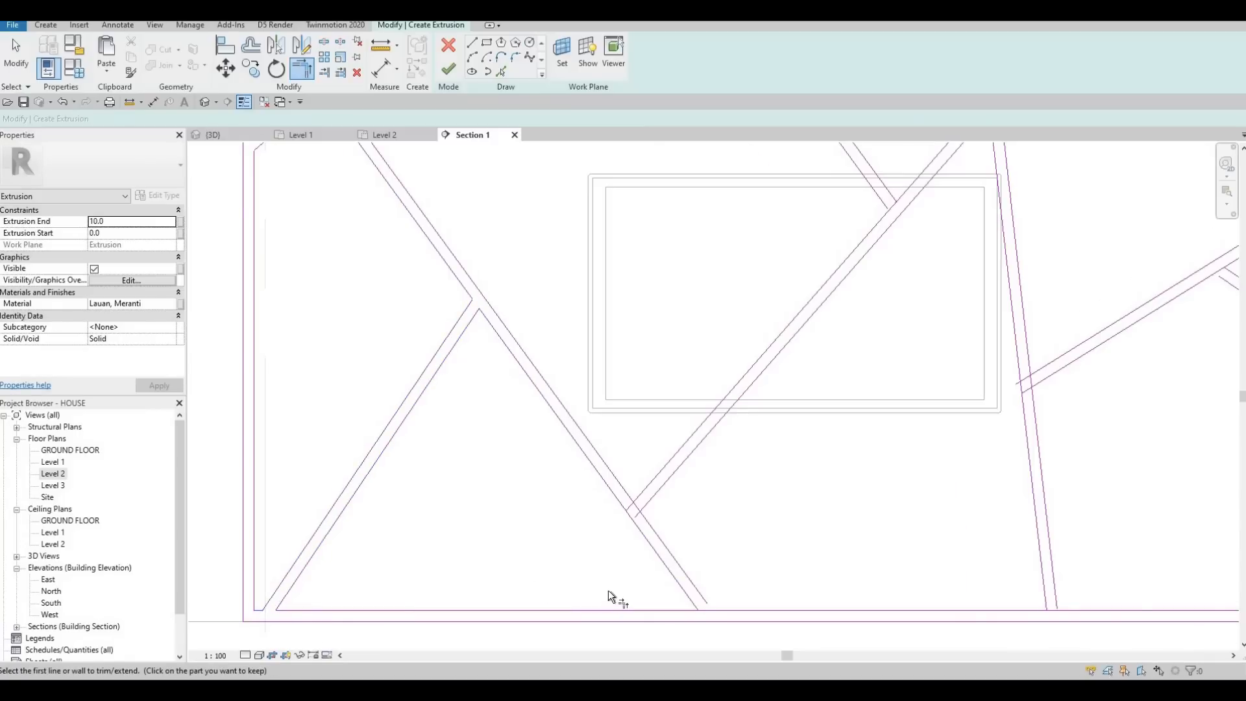
Step: Trim the left diagonal's foot to the inner bottom edge, and the central diagonal's lower end to the left diagonal
{"action": "scroll", "coordinate": [612, 591], "scroll_direction": "up", "scroll_amount": 1}
{"action": "left_click", "coordinate": [620, 606]}
{"action": "left_click", "coordinate": [632, 594]}
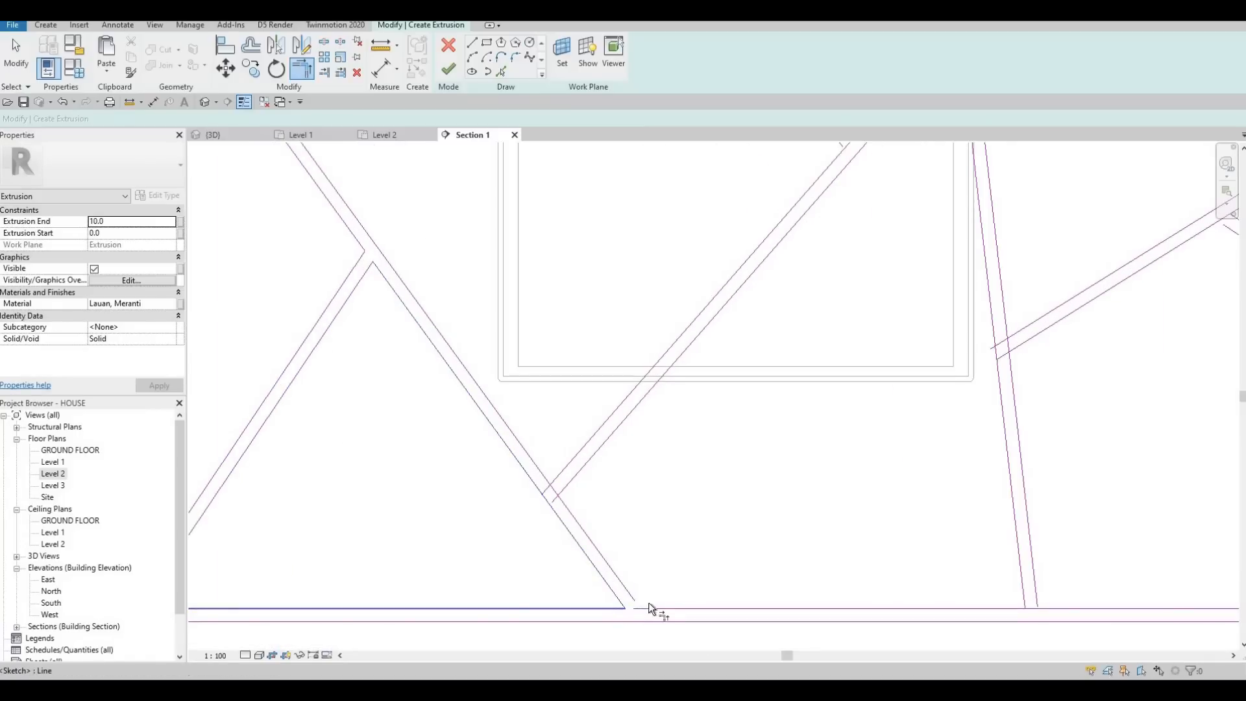
{"action": "left_click", "coordinate": [653, 604]}
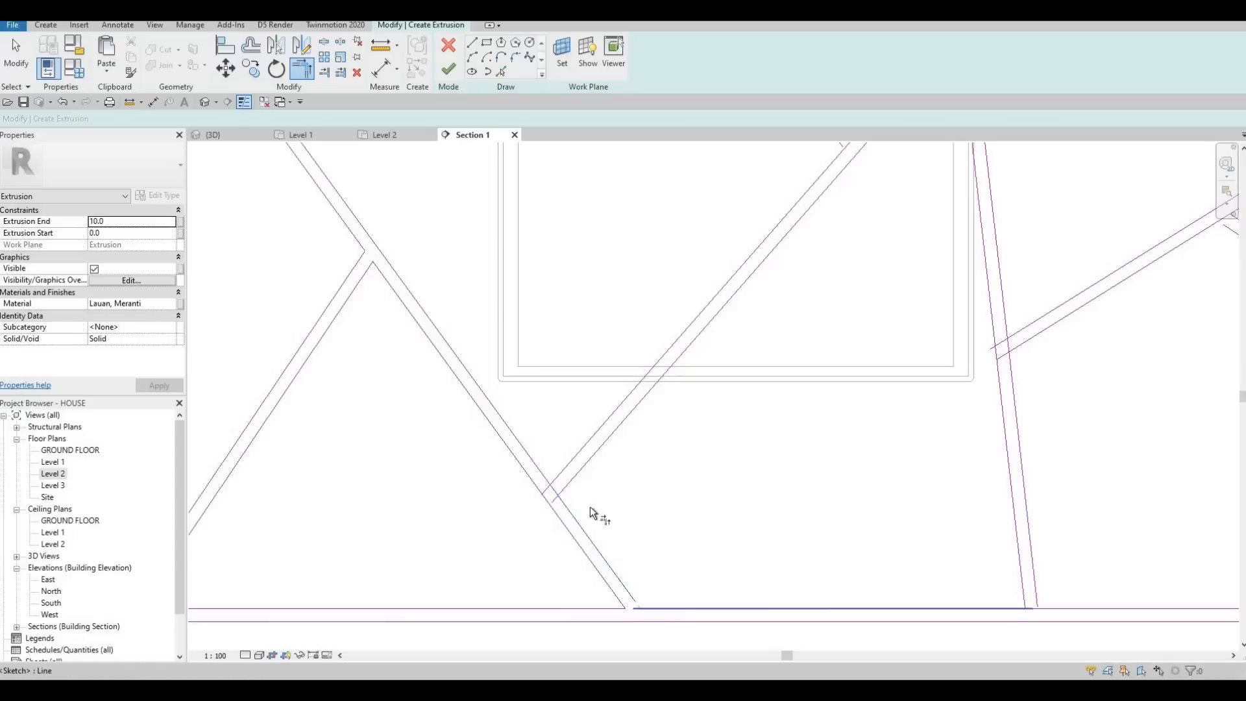
{"action": "left_click", "coordinate": [566, 481]}
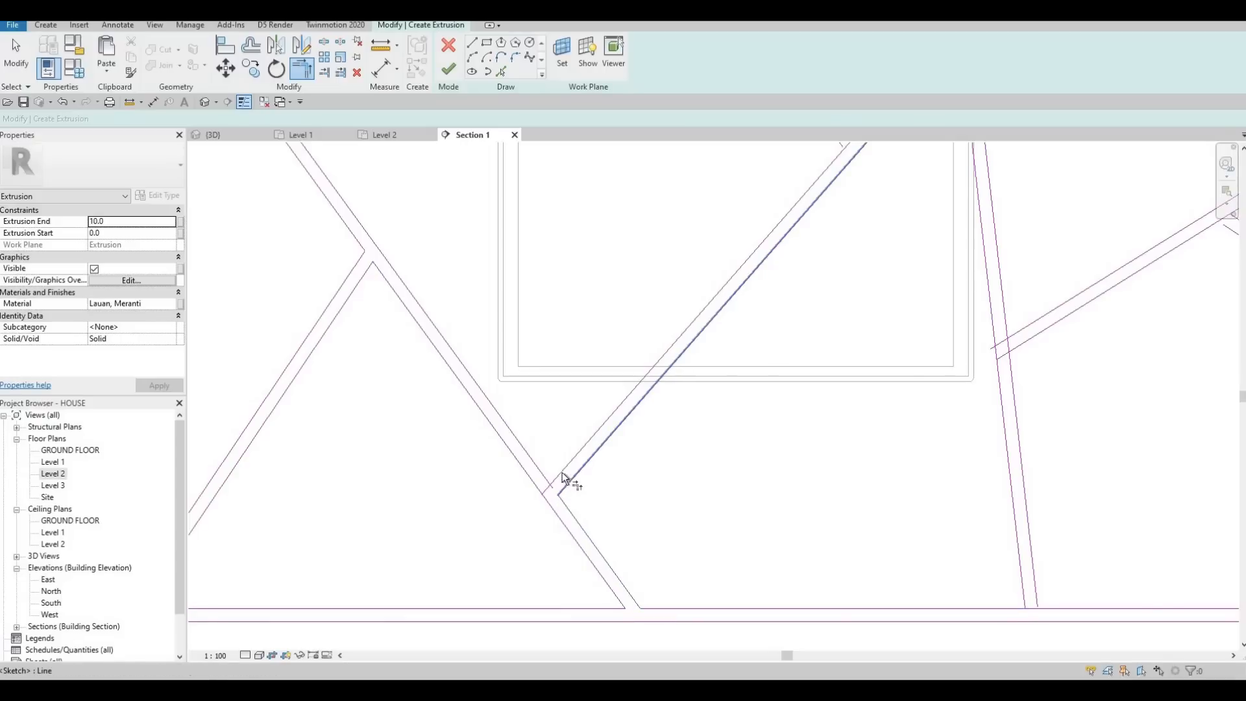
{"action": "left_click", "coordinate": [563, 472]}
{"action": "left_click", "coordinate": [542, 472]}
{"action": "scroll", "coordinate": [721, 416], "scroll_direction": "down", "scroll_amount": 3}
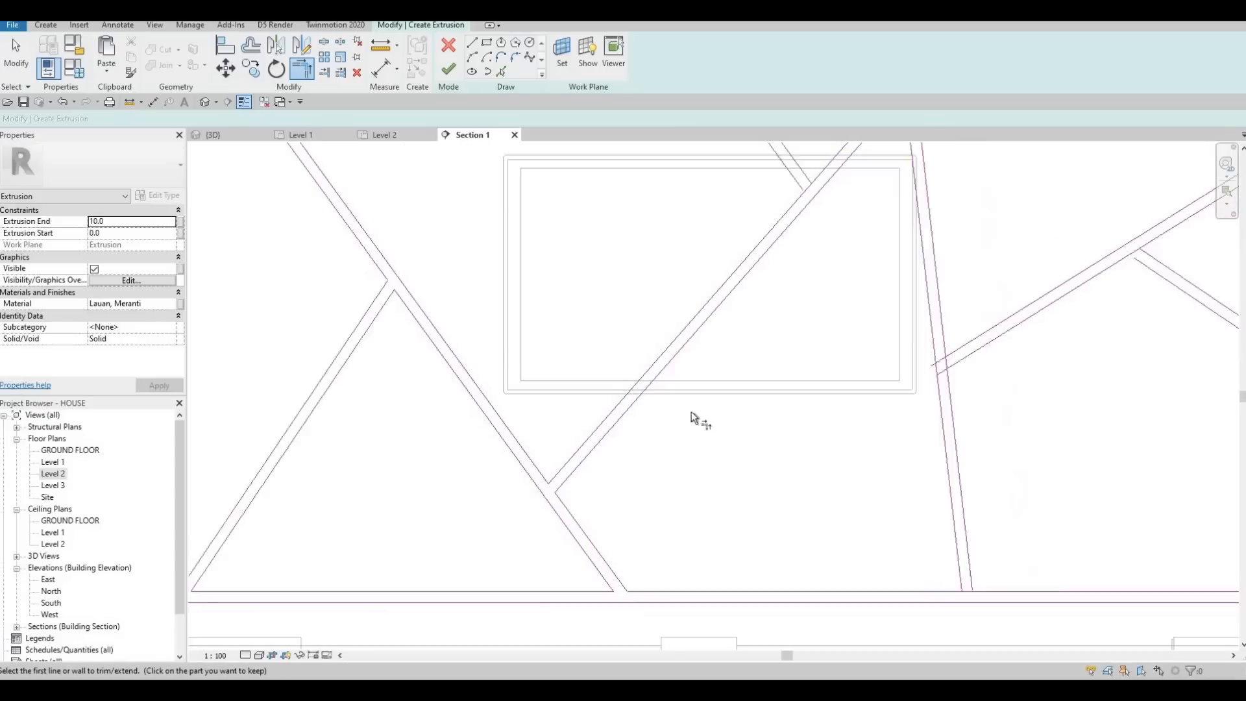
Step: Trim the steep strip's foot to the inner bottom edge, and the sloping strip's lower end to the steep strip's right line
{"action": "scroll", "coordinate": [772, 544], "scroll_direction": "up", "scroll_amount": 3}
{"action": "left_click", "coordinate": [769, 550]}
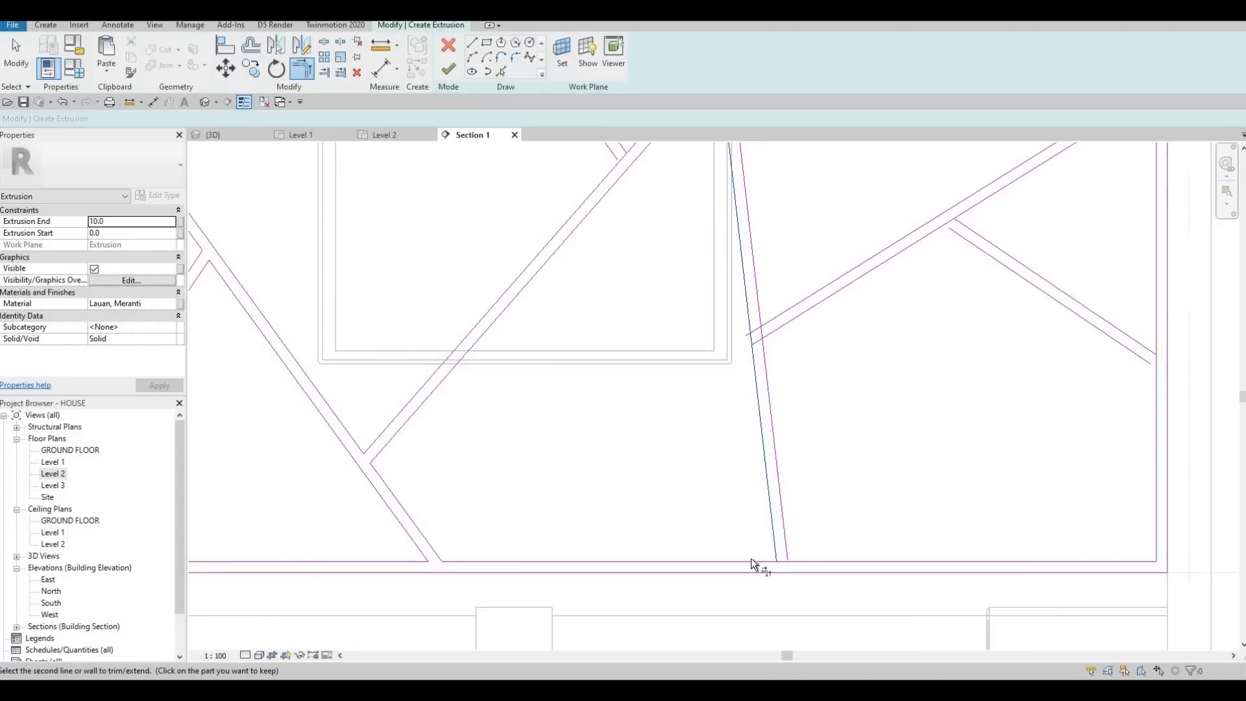
{"action": "left_click", "coordinate": [750, 560]}
{"action": "left_click", "coordinate": [787, 543]}
{"action": "left_click", "coordinate": [765, 361]}
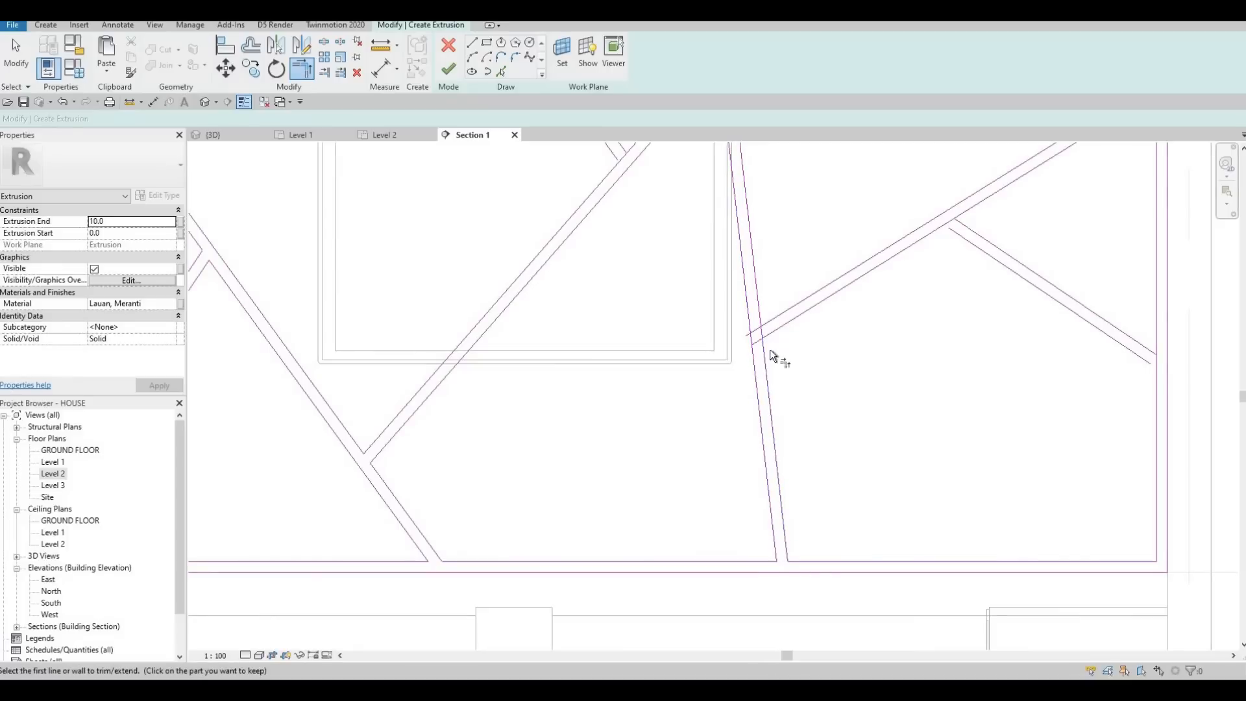
{"action": "left_click", "coordinate": [772, 331]}
{"action": "left_click", "coordinate": [757, 307]}
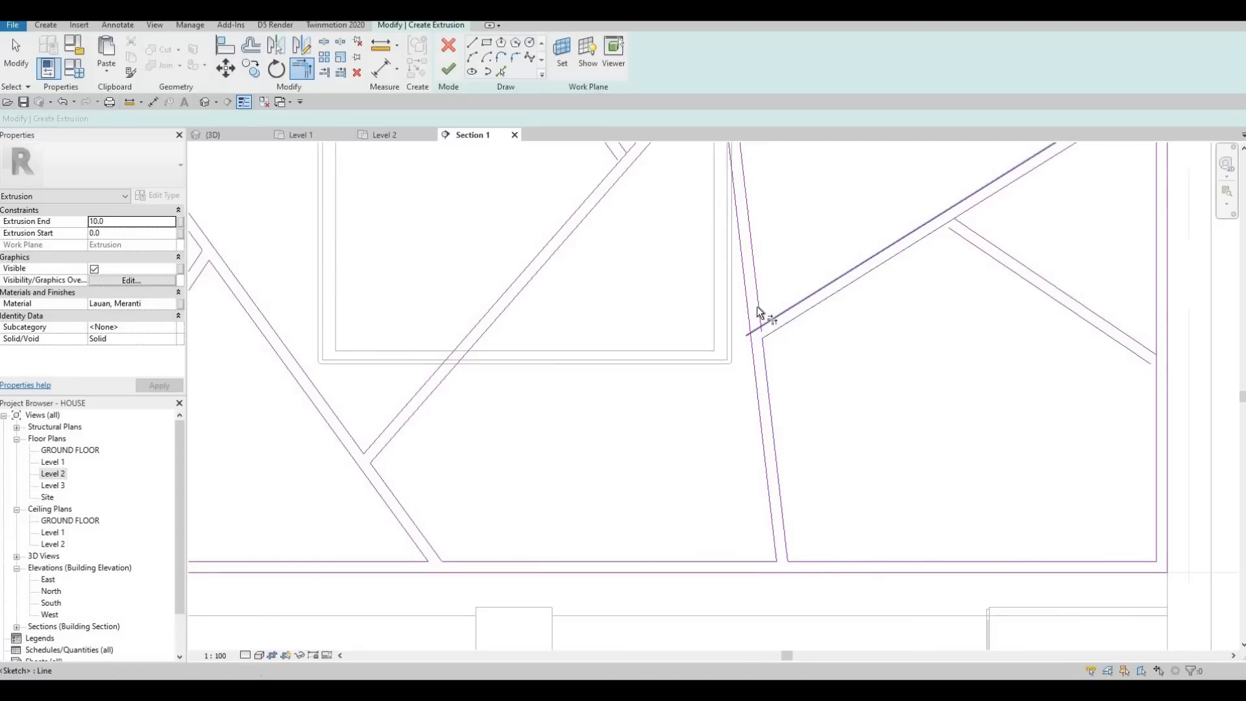
{"action": "scroll", "coordinate": [754, 361], "scroll_direction": "down", "scroll_amount": 2}
Step: Trim the short right branch to the sloping strip, and the ends of both strips to the inner right edge
{"action": "middle_click_drag", "start_coordinate": [902, 269], "coordinate": [750, 361]}
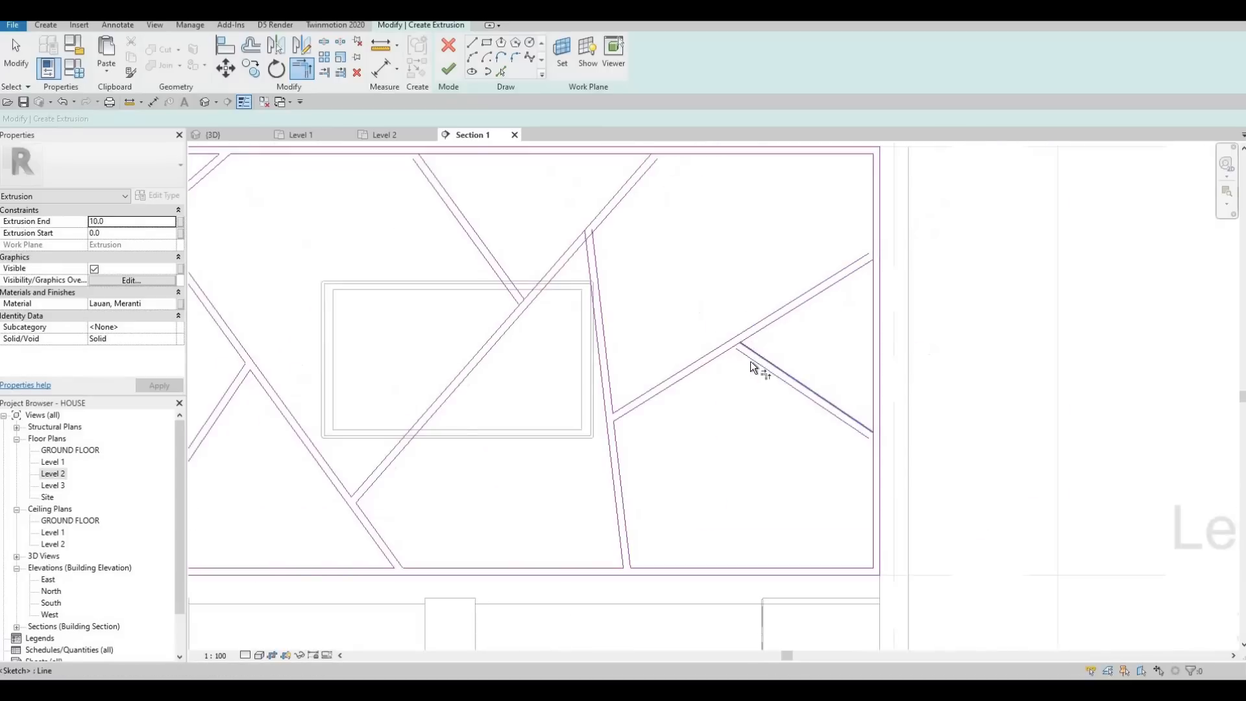
{"action": "scroll", "coordinate": [751, 361], "scroll_direction": "up", "scroll_amount": 2}
{"action": "left_click", "coordinate": [751, 361]}
{"action": "left_click", "coordinate": [700, 348]}
{"action": "left_click", "coordinate": [845, 413]}
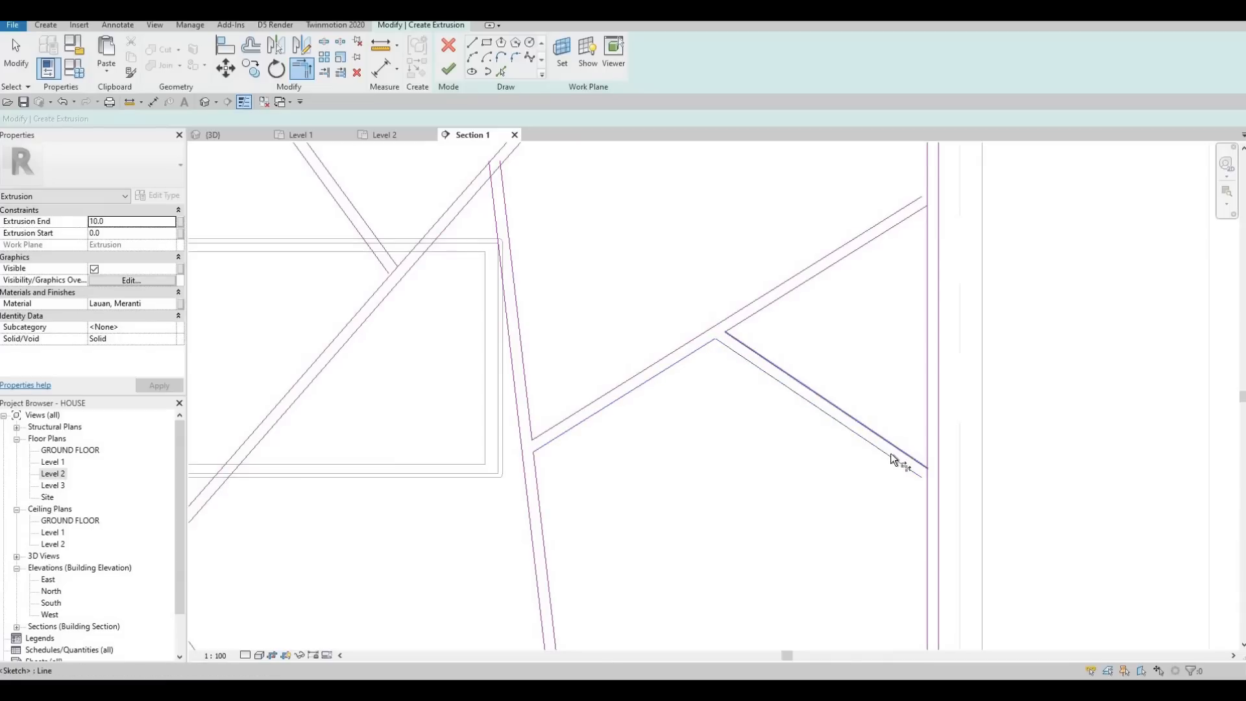
{"action": "left_click", "coordinate": [917, 475]}
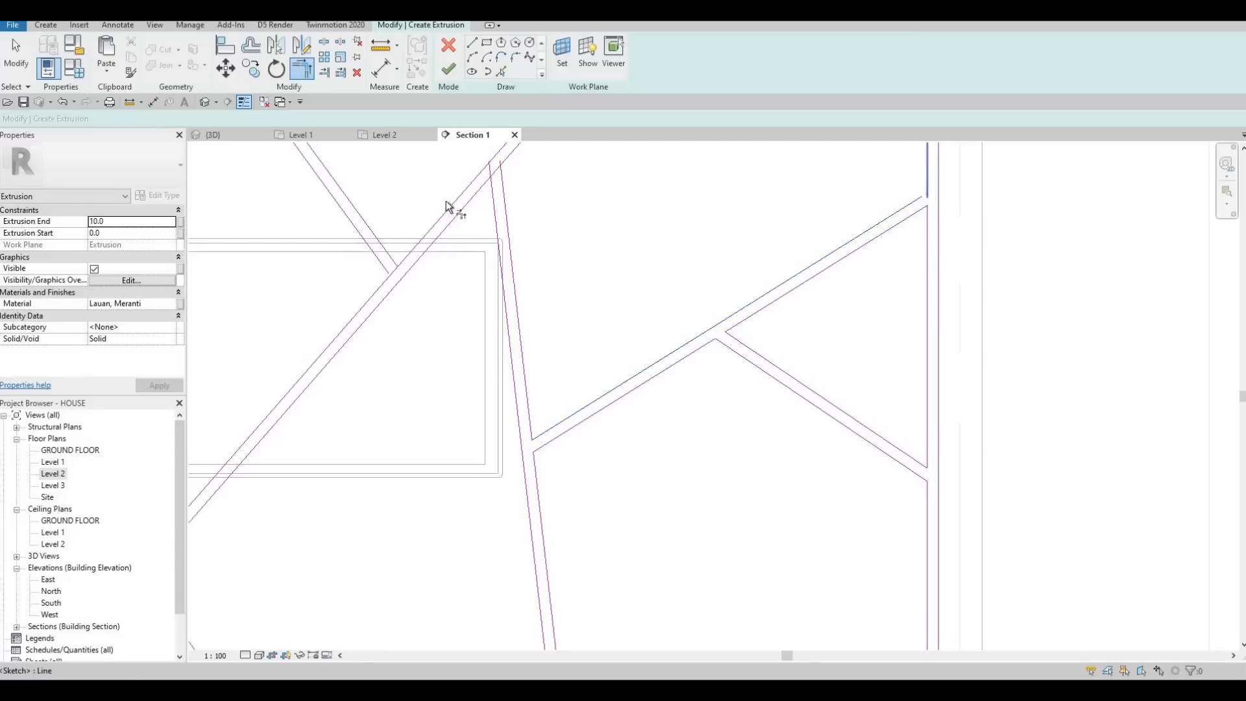
Step: Trim the steep strip's upper end to the central diagonal's lower line on both sides of the junction
{"action": "middle_click_drag", "start_coordinate": [492, 185], "coordinate": [523, 296]}
{"action": "scroll", "coordinate": [523, 295], "scroll_direction": "up", "scroll_amount": 2}
{"action": "left_click", "coordinate": [519, 296]}
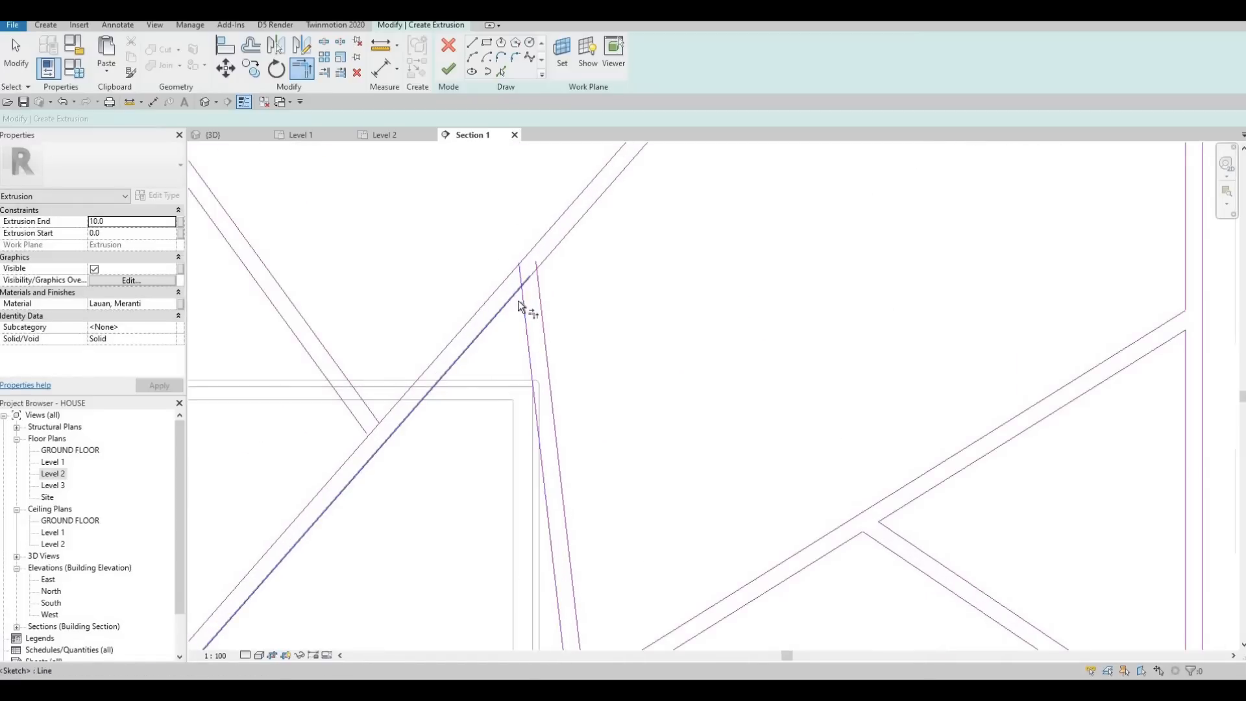
{"action": "left_click", "coordinate": [544, 265]}
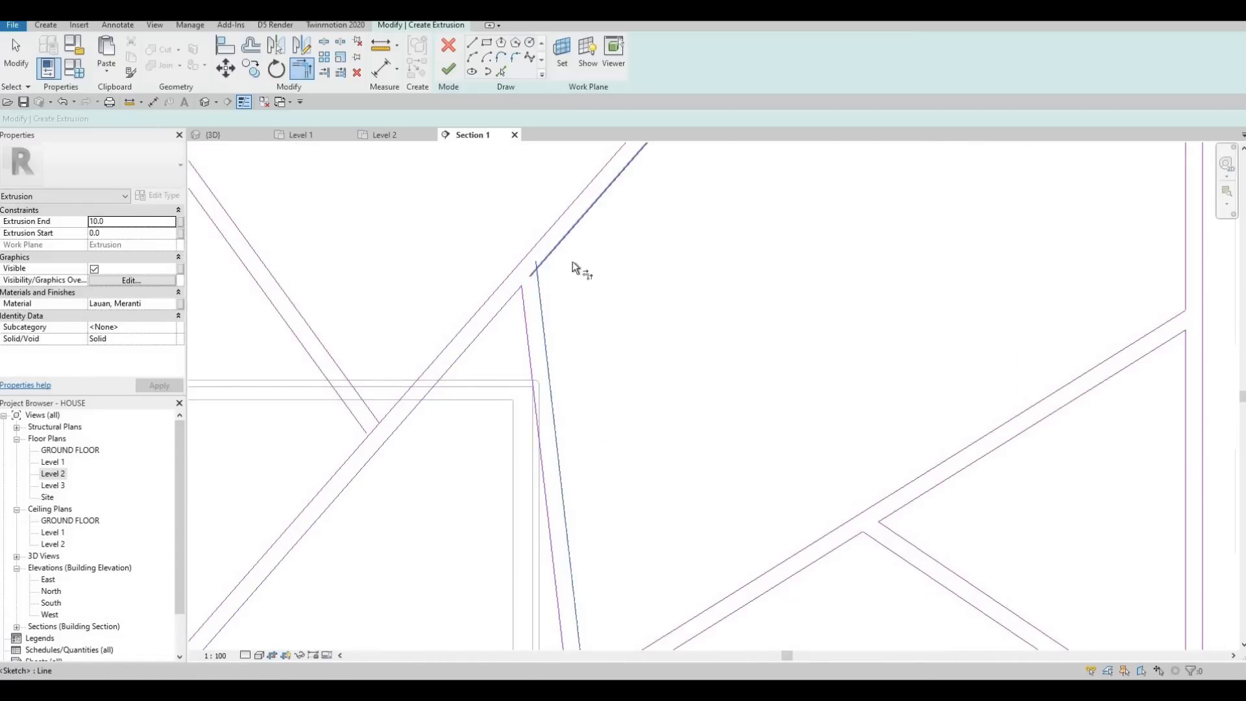
Step: Trim the central diagonal's upper end to the inner top edge on both sides of the strip
{"action": "scroll", "coordinate": [591, 253], "scroll_direction": "down", "scroll_amount": 2}
{"action": "scroll", "coordinate": [617, 234], "scroll_direction": "up", "scroll_amount": 2}
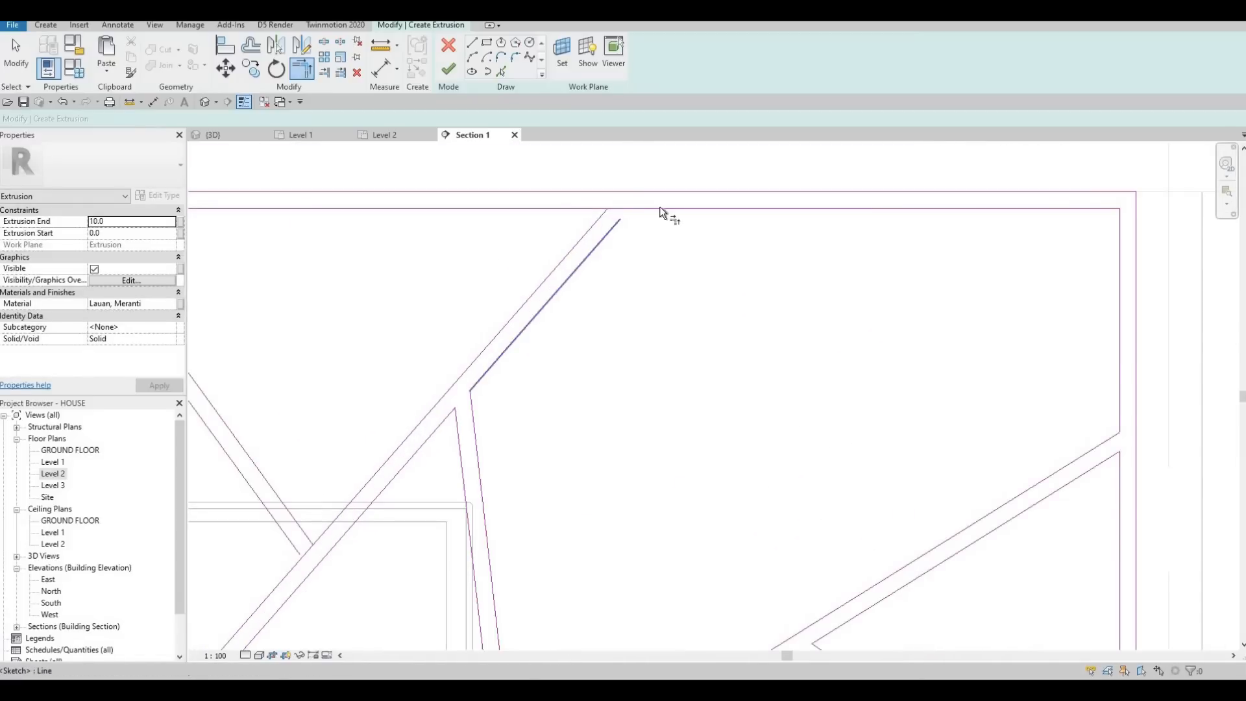
{"action": "left_click", "coordinate": [659, 209]}
{"action": "scroll", "coordinate": [585, 206], "scroll_direction": "down", "scroll_amount": 1}
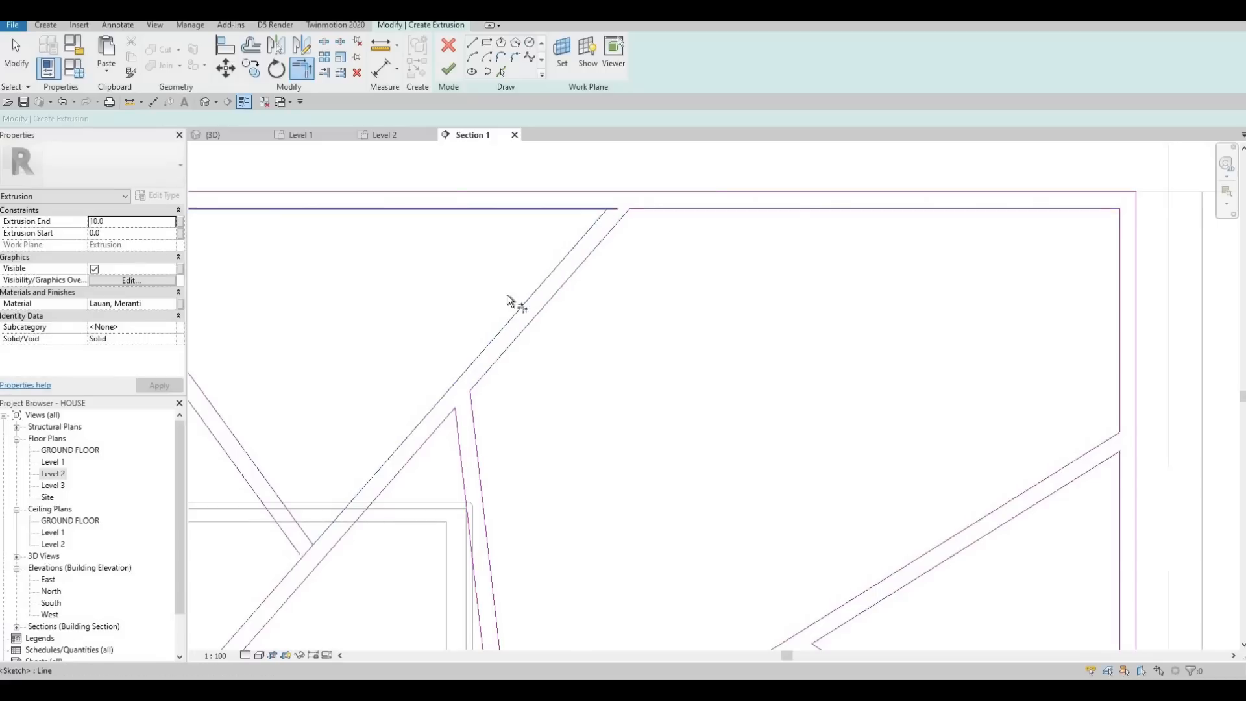
{"action": "scroll", "coordinate": [507, 374], "scroll_direction": "up", "scroll_amount": 2}
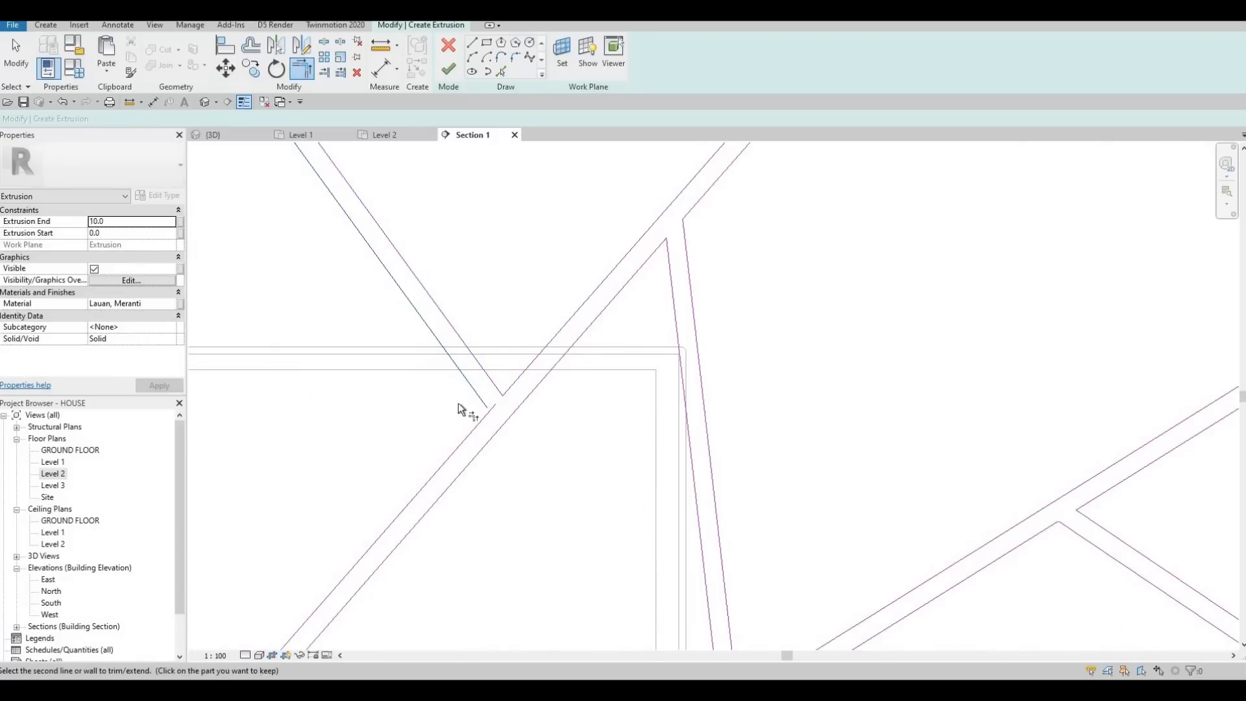
Step: Trim the upper strip left of the central diagonal to the inner top edge and finish the extrusion sketch
{"action": "scroll", "coordinate": [384, 302], "scroll_direction": "down", "scroll_amount": 2}
{"action": "scroll", "coordinate": [384, 301], "scroll_direction": "up", "scroll_amount": 2}
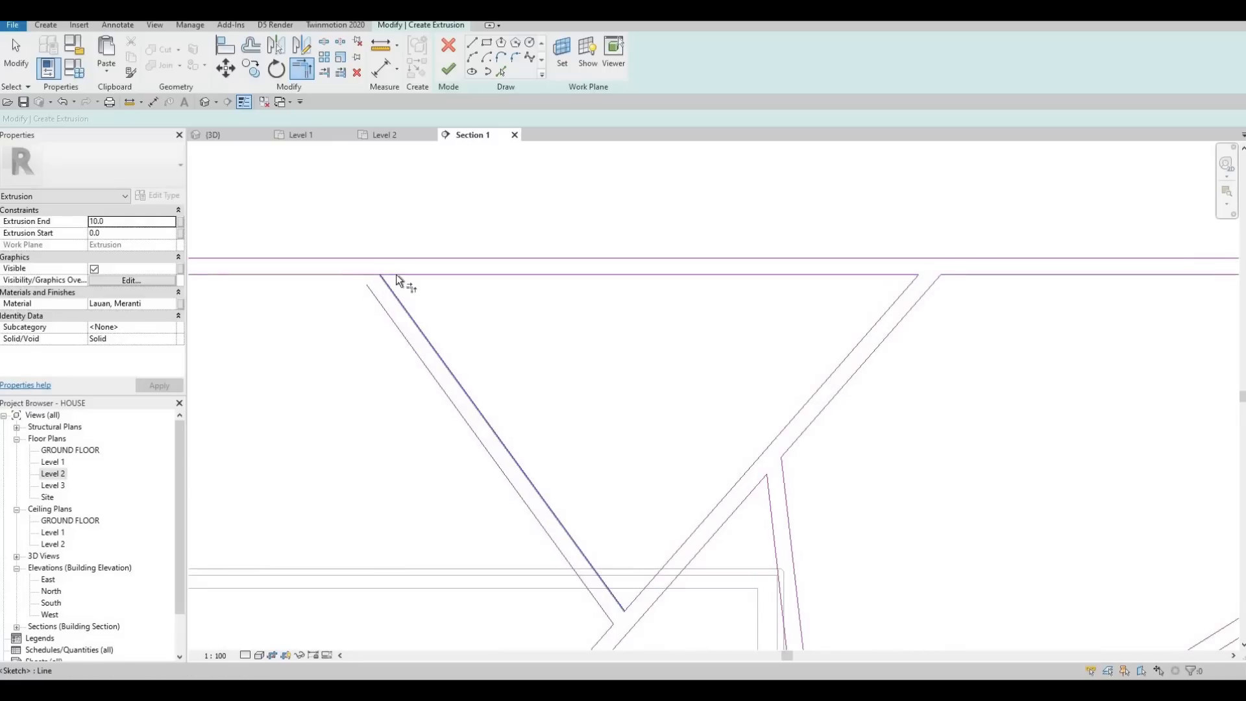
{"action": "key", "text": "t"}
{"action": "key", "text": "r"}
{"action": "left_click", "coordinate": [337, 276]}
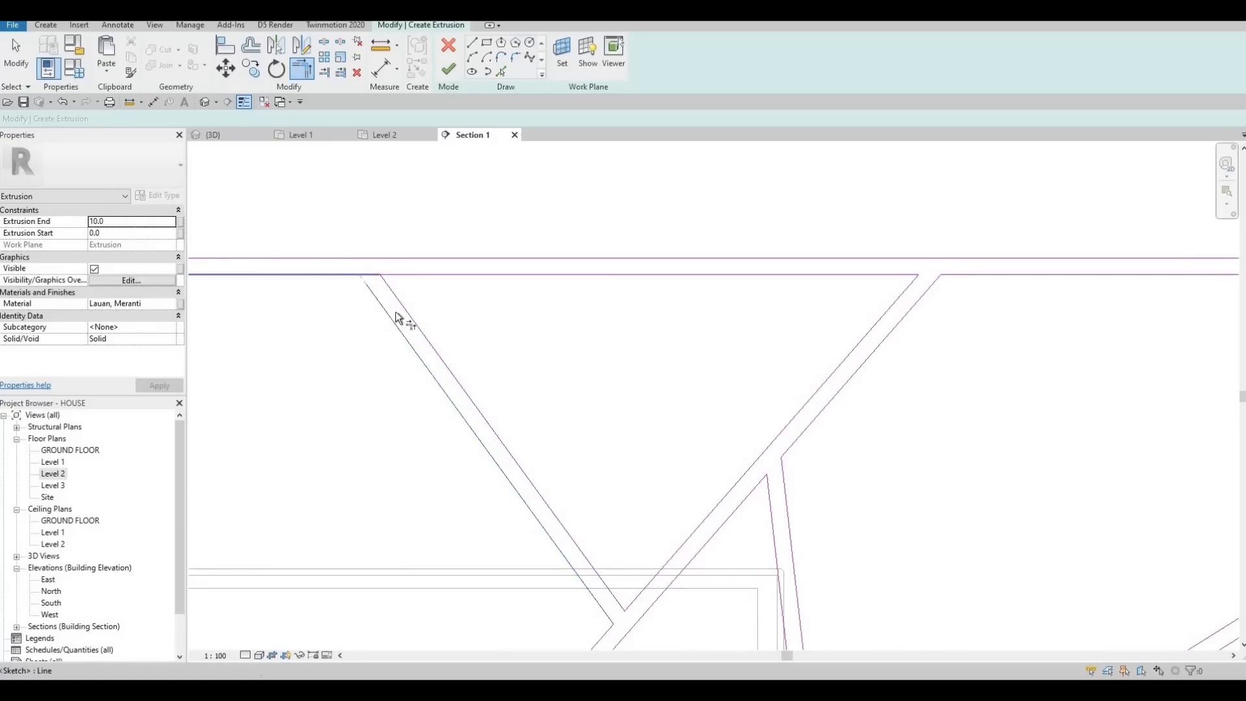
{"action": "left_click", "coordinate": [393, 311]}
{"action": "scroll", "coordinate": [394, 311], "scroll_direction": "down", "scroll_amount": 4}
{"action": "middle_click_drag", "start_coordinate": [519, 235], "coordinate": [643, 97]}
{"action": "key", "text": "Escape"}
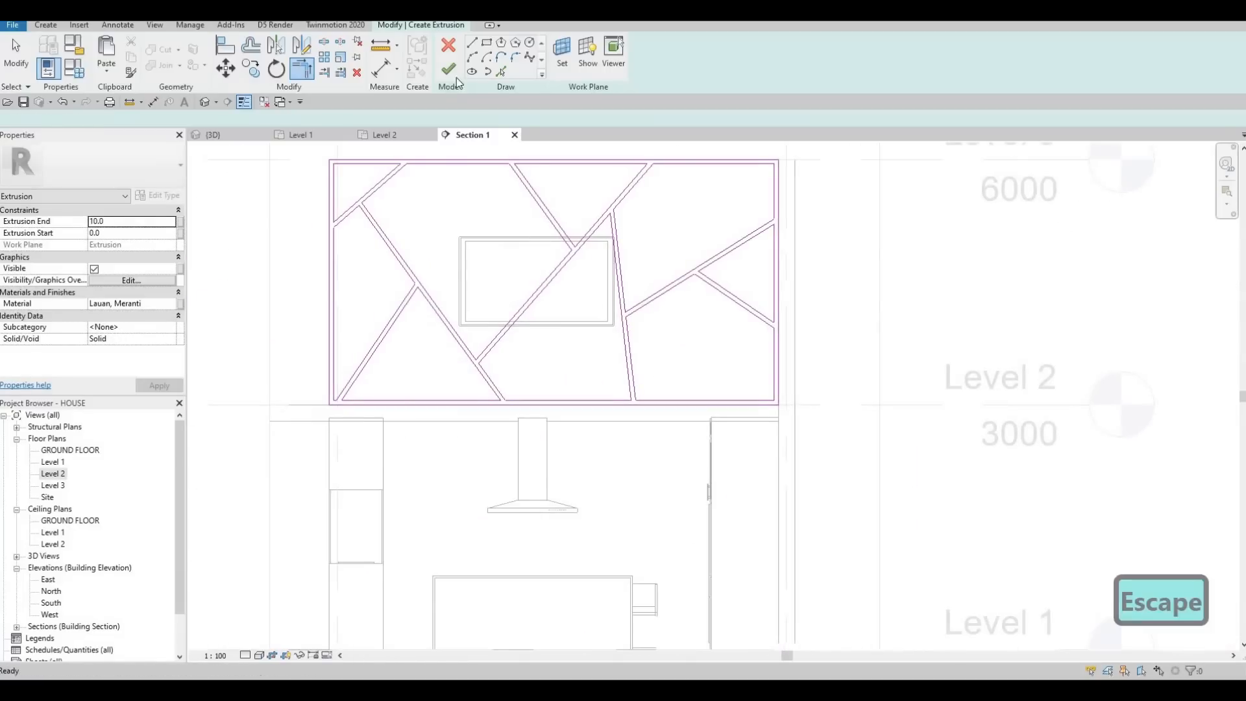
{"action": "left_click", "coordinate": [449, 70]}
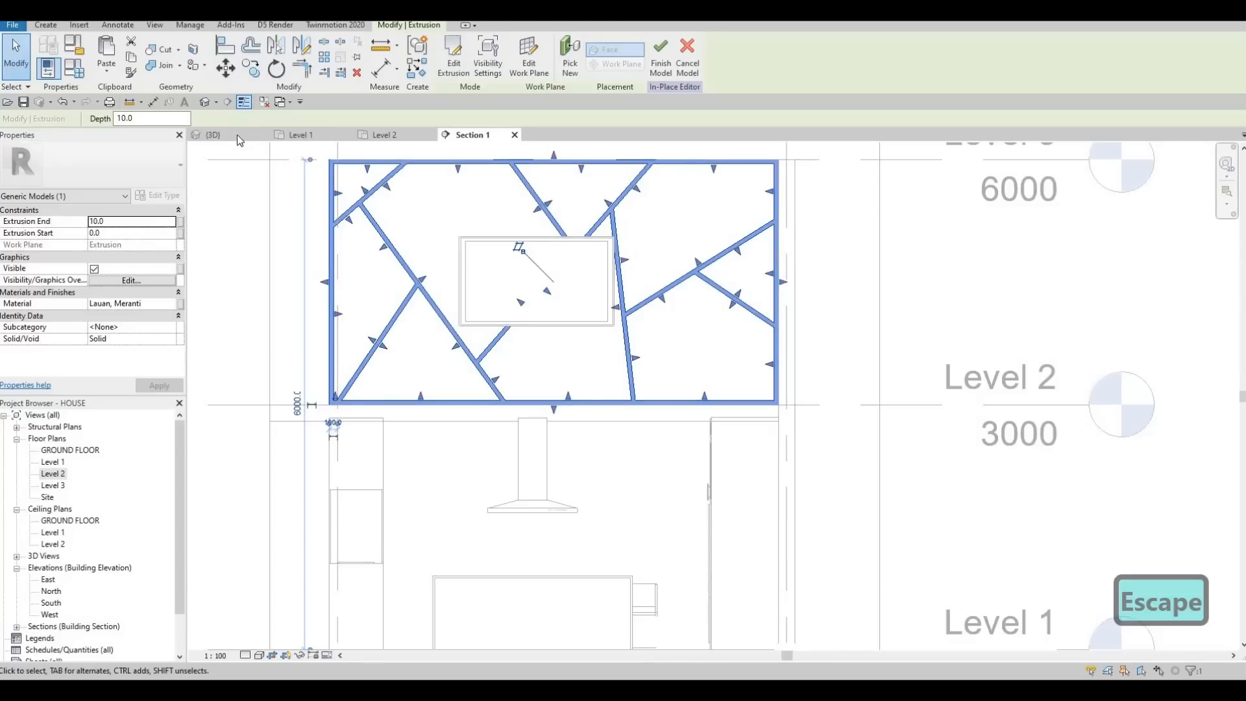
Step: In the Level 2 plan, stretch the strip extrusion's depth to 35.4 and finish the in-place model
{"action": "left_click", "coordinate": [384, 135]}
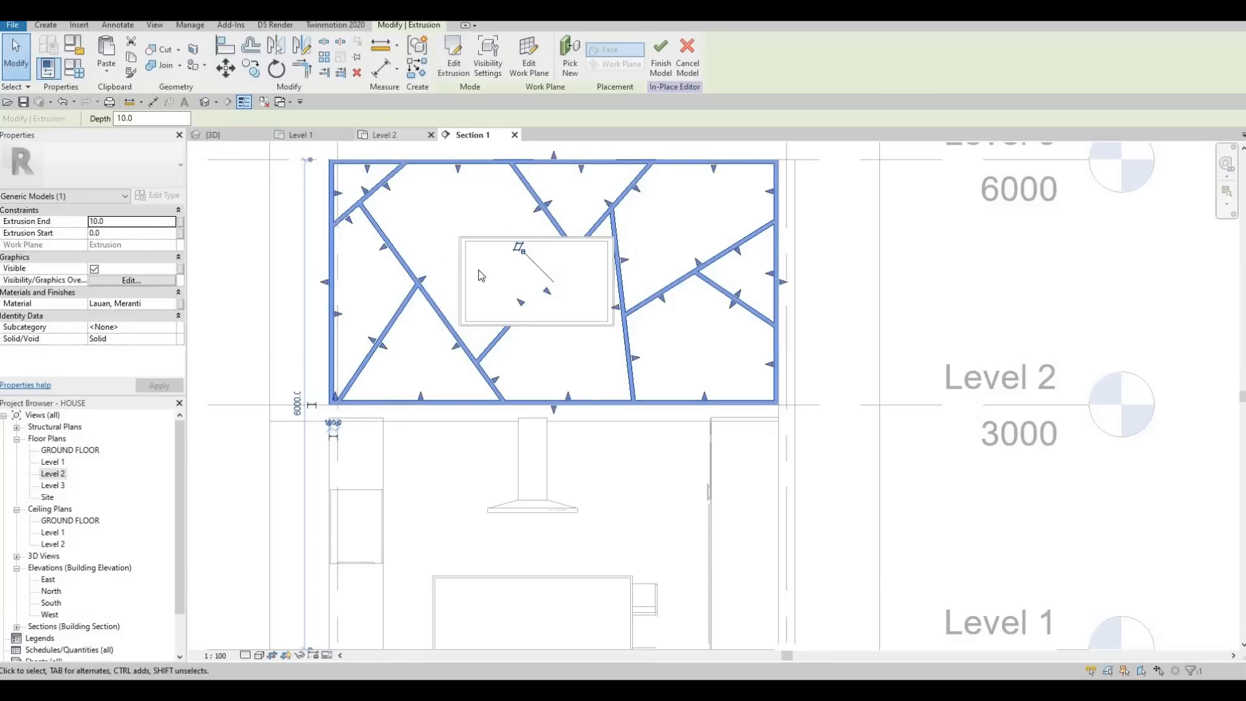
{"action": "scroll", "coordinate": [579, 328], "scroll_direction": "up", "scroll_amount": 5}
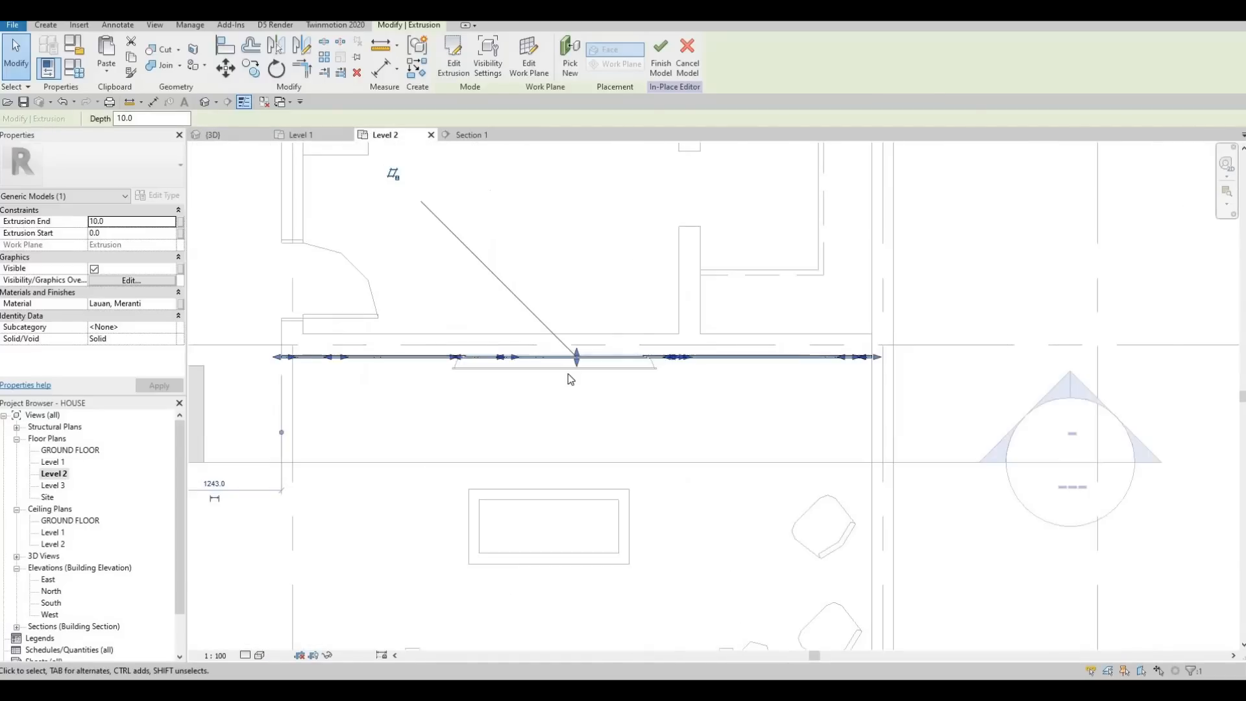
{"action": "left_click_drag", "start_coordinate": [569, 372], "coordinate": [567, 378]}
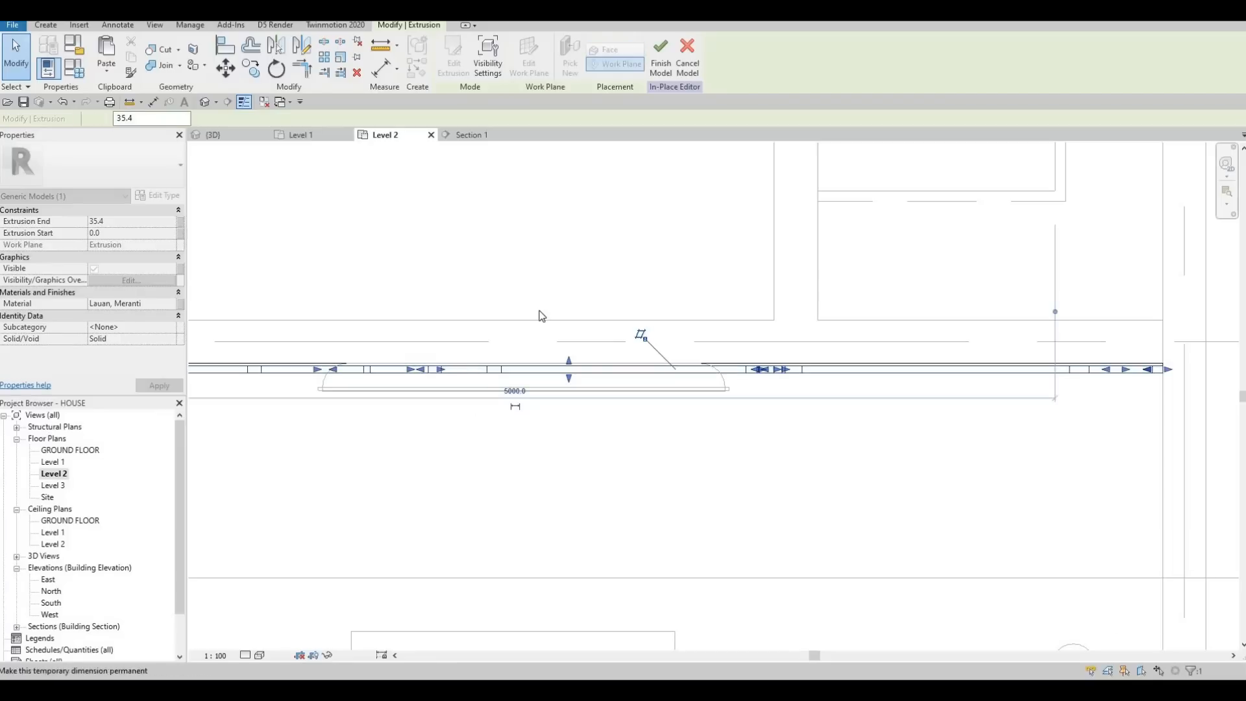
{"action": "key", "text": "Escape"}
{"action": "scroll", "coordinate": [539, 314], "scroll_direction": "down", "scroll_amount": 3}
{"action": "scroll", "coordinate": [523, 327], "scroll_direction": "down", "scroll_amount": 2}
{"action": "key", "text": "Escape"}
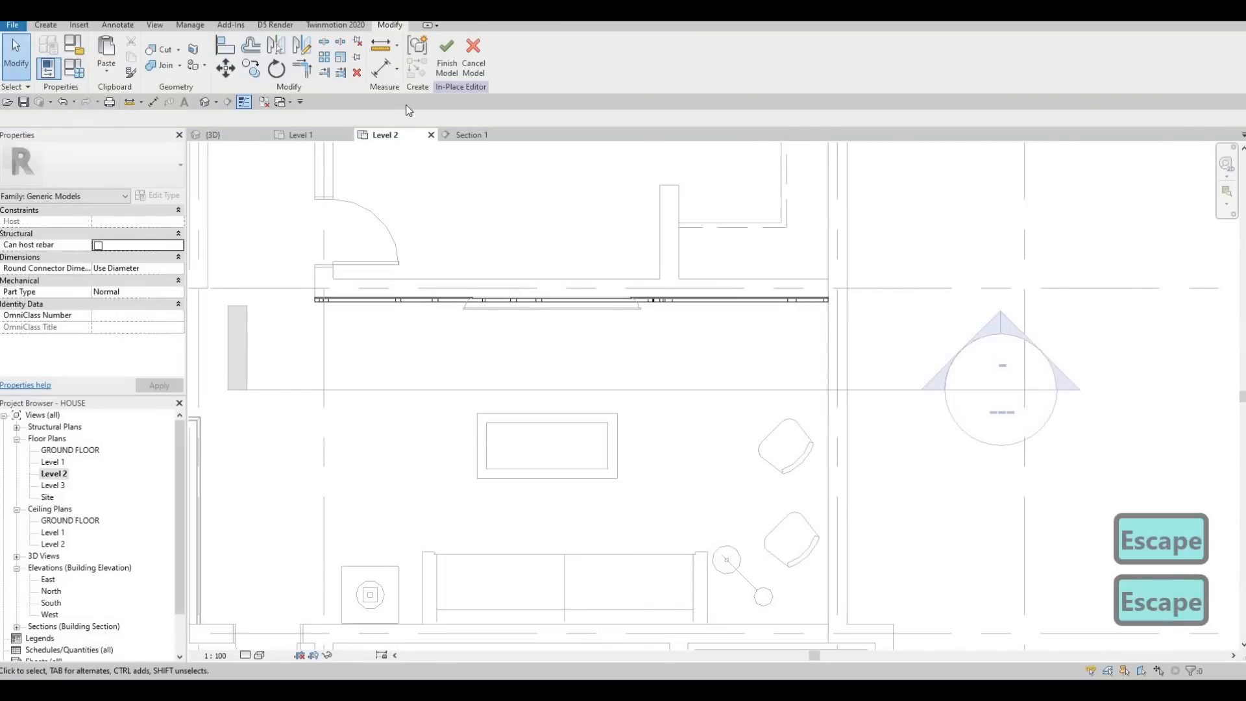
{"action": "left_click", "coordinate": [447, 65]}
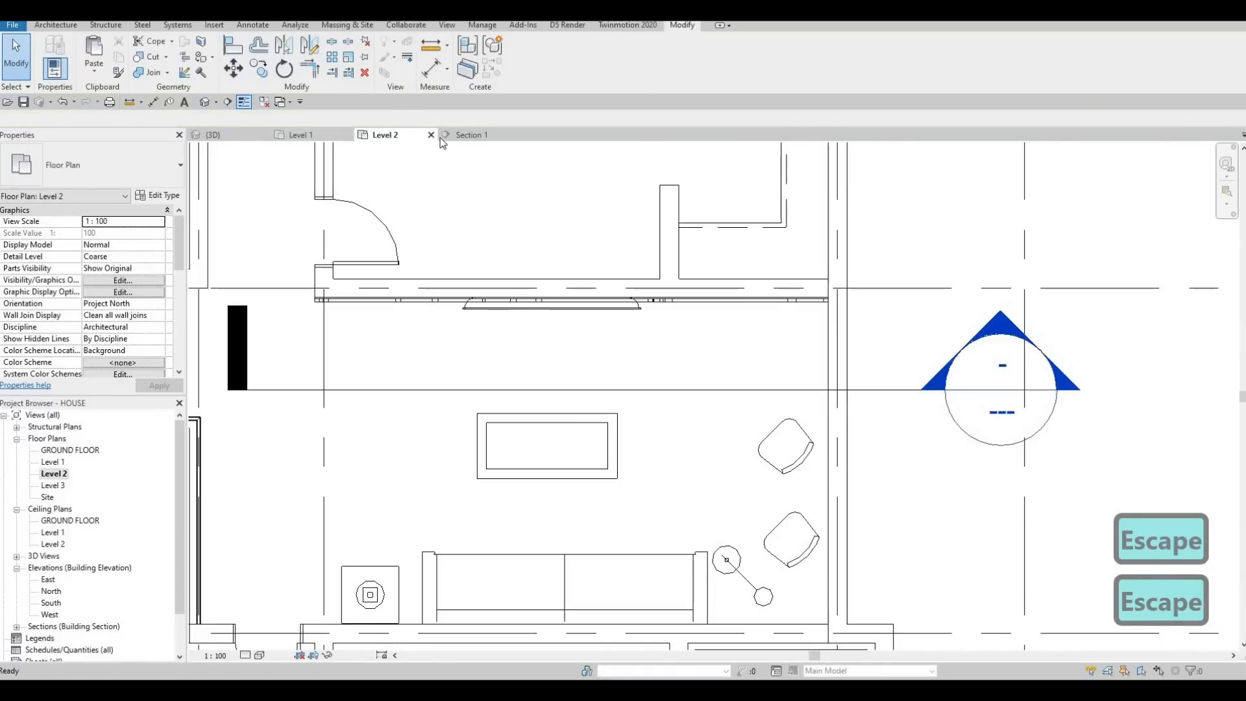
Step: Examine the finished strip pattern behind the TV in the Section 1 view
{"action": "left_click", "coordinate": [469, 138]}
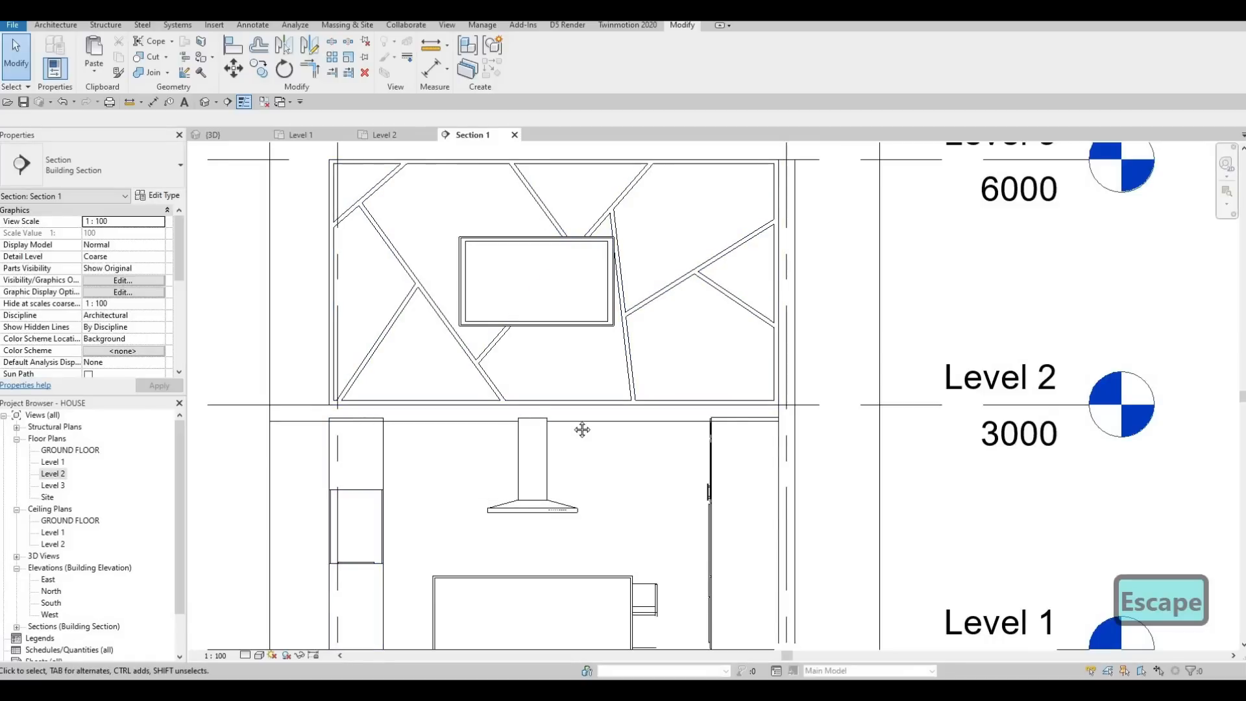
{"action": "scroll", "coordinate": [580, 423], "scroll_direction": "down", "scroll_amount": 2}
{"action": "key", "text": "Escape"}
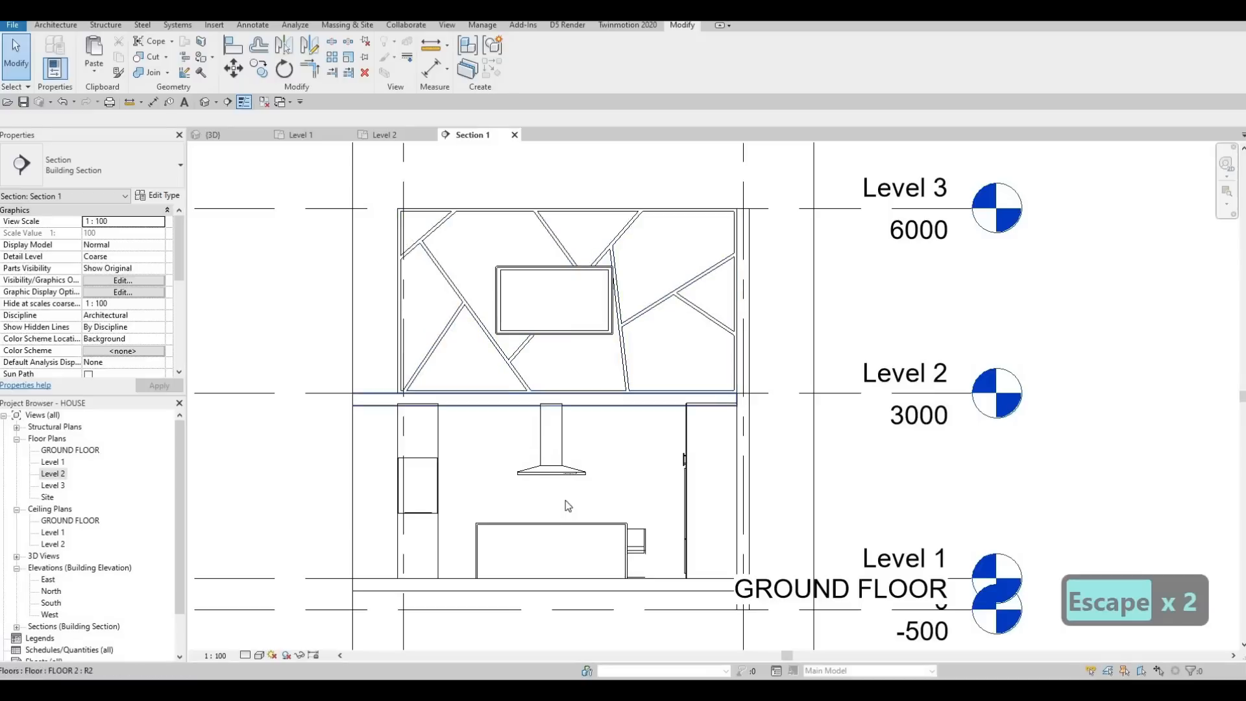
{"action": "key", "text": "Escape"}
{"action": "middle_click_drag", "start_coordinate": [566, 506], "coordinate": [593, 454]}
{"action": "key", "text": "Escape"}
{"action": "key", "text": "Escape"}
{"action": "scroll", "coordinate": [527, 348], "scroll_direction": "down", "scroll_amount": 1}
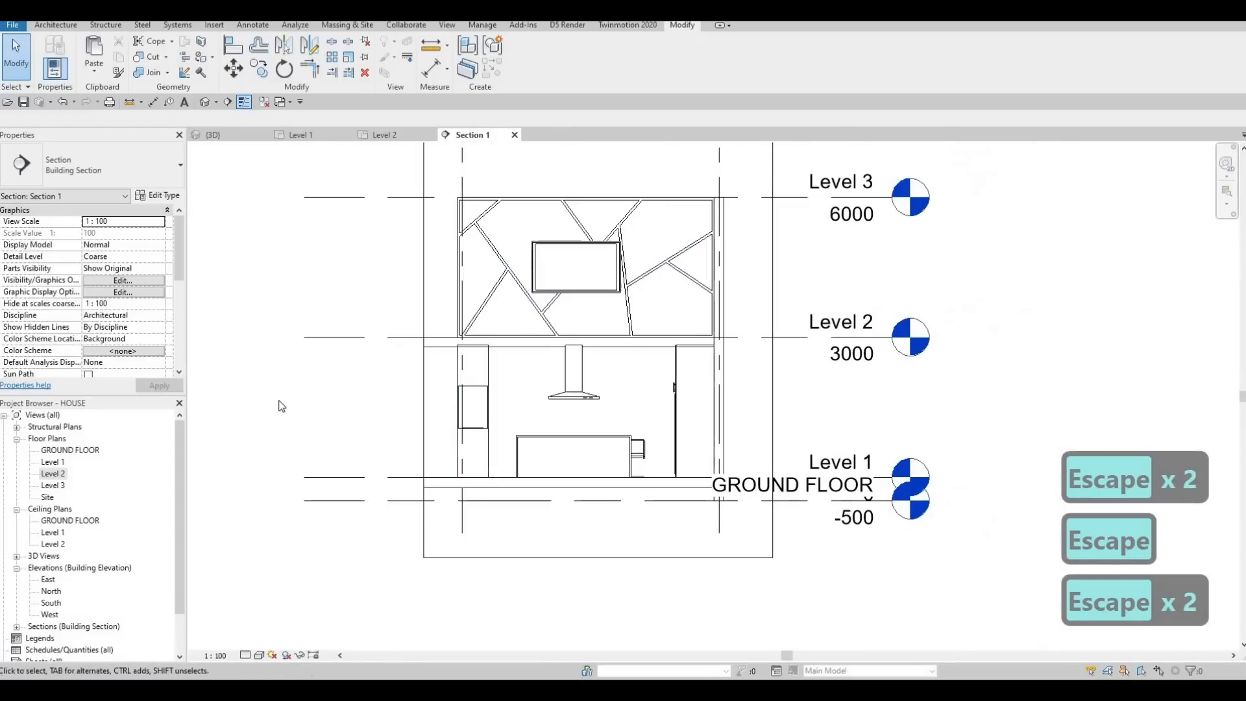
Step: Inspect the wood wall panel with its raised strips from several angles in the 3D view
{"action": "left_click", "coordinate": [223, 137]}
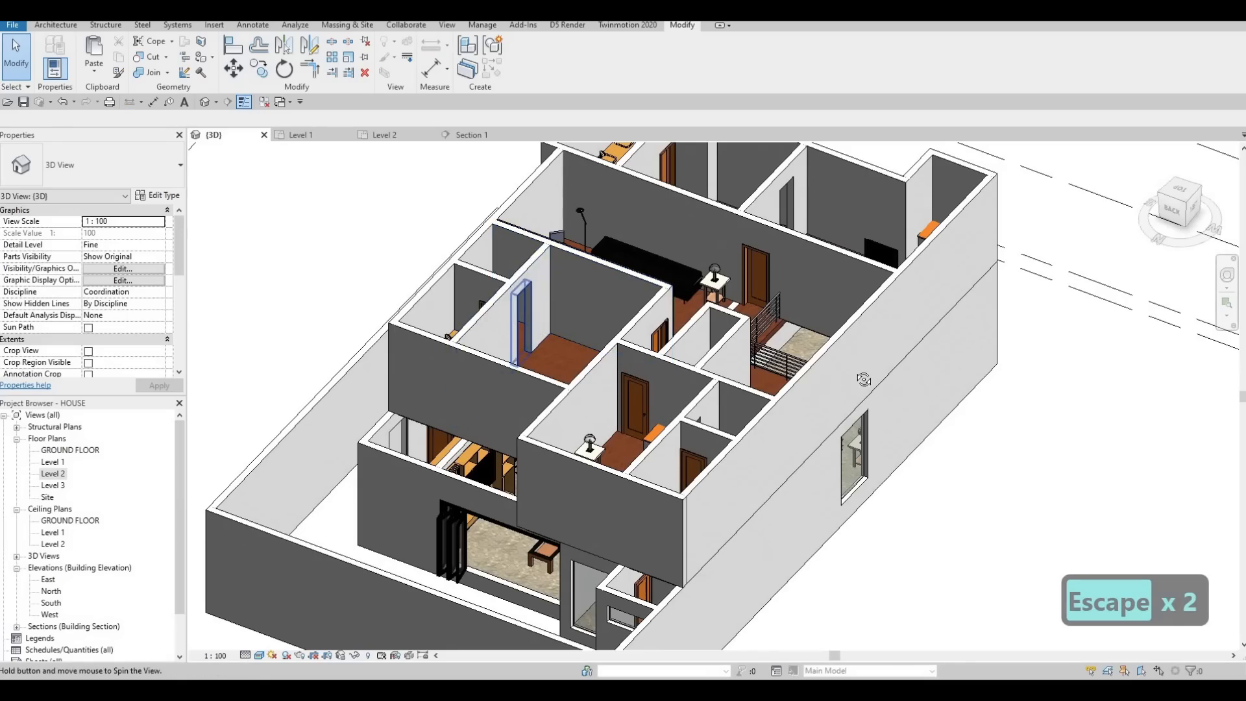
{"action": "middle_click_drag", "start_coordinate": [863, 379], "coordinate": [667, 380], "text": "shift"}
{"action": "scroll", "coordinate": [735, 375], "scroll_direction": "up", "scroll_amount": 5}
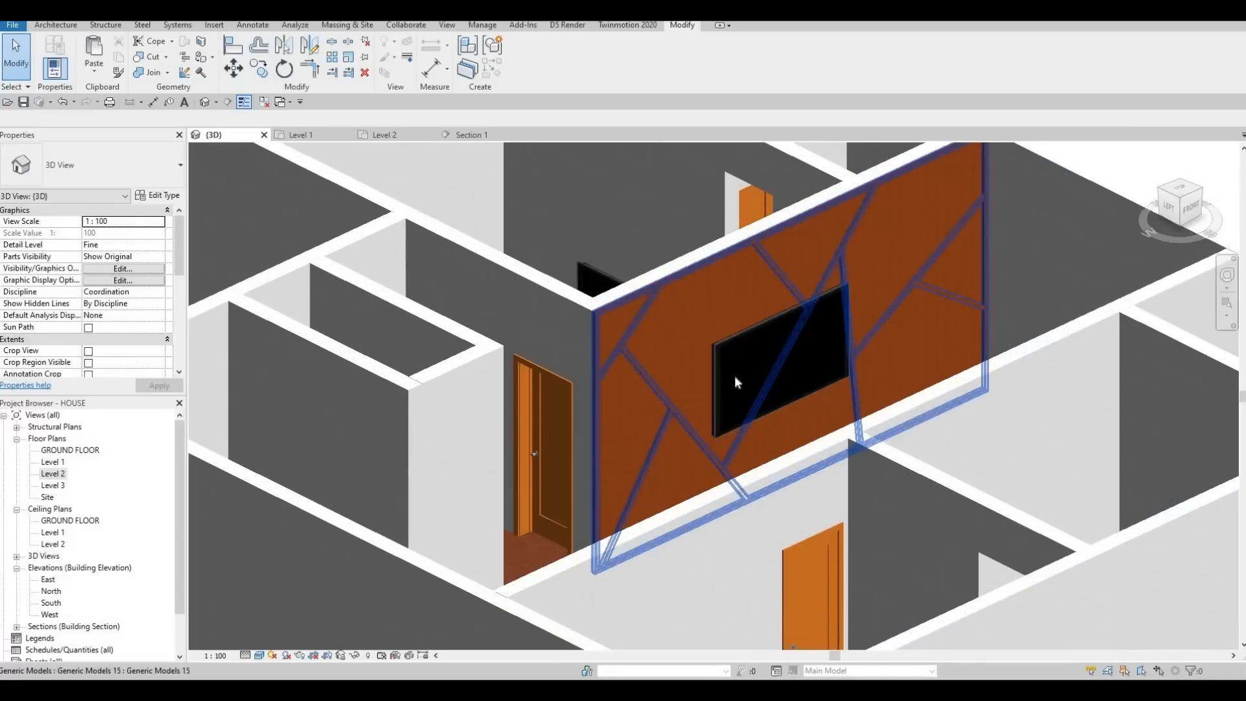
{"action": "scroll", "coordinate": [562, 413], "scroll_direction": "down", "scroll_amount": 3}
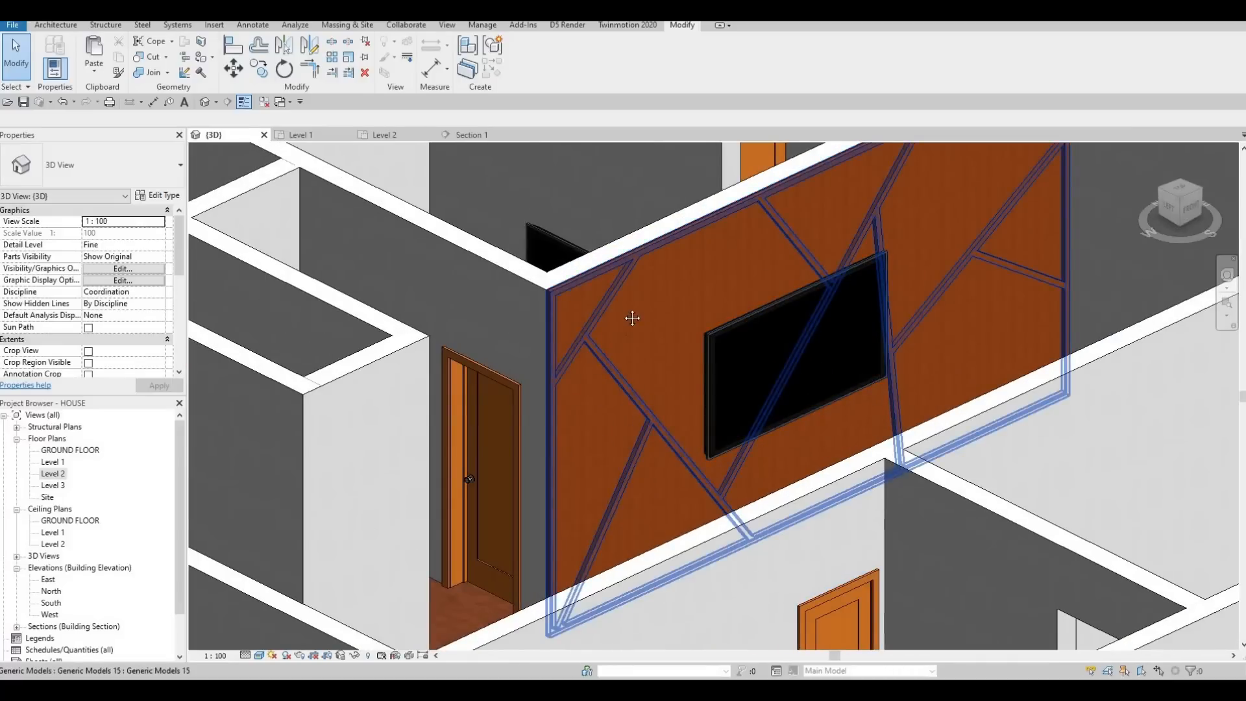
{"action": "middle_click_drag", "start_coordinate": [634, 320], "coordinate": [501, 355], "text": "shift"}
{"action": "scroll", "coordinate": [501, 354], "scroll_direction": "up", "scroll_amount": 6}
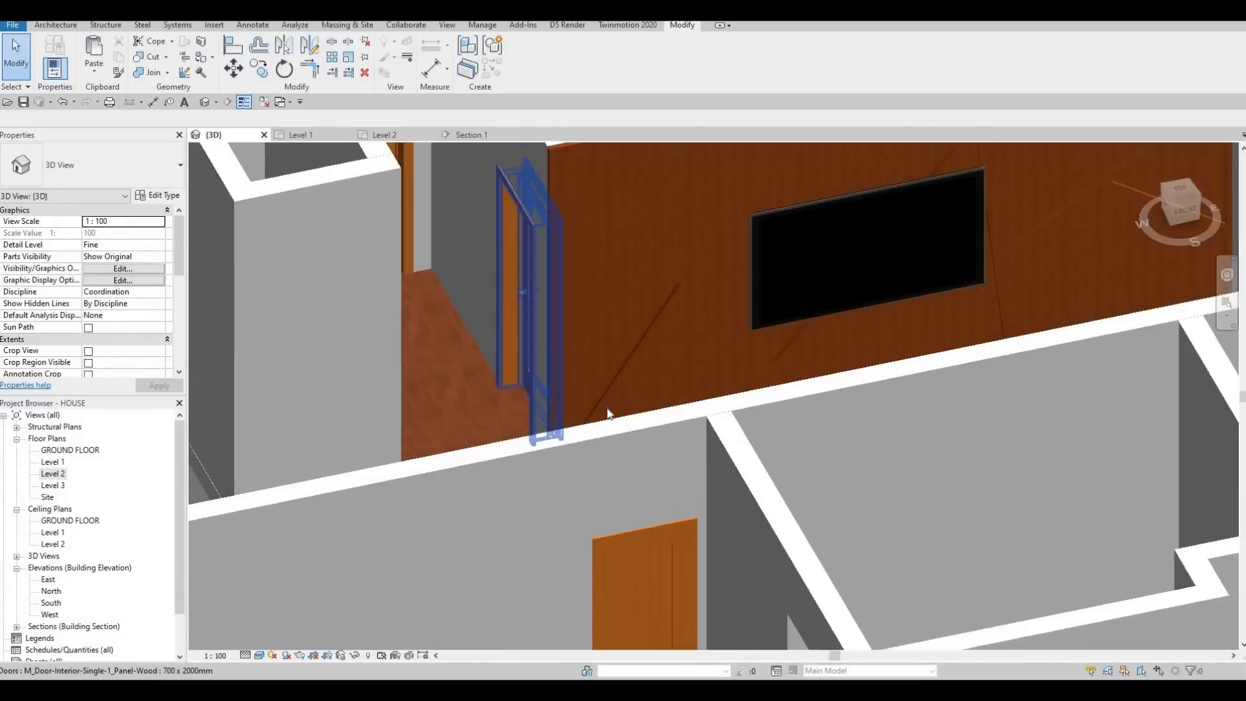
{"action": "scroll", "coordinate": [684, 388], "scroll_direction": "down", "scroll_amount": 6}
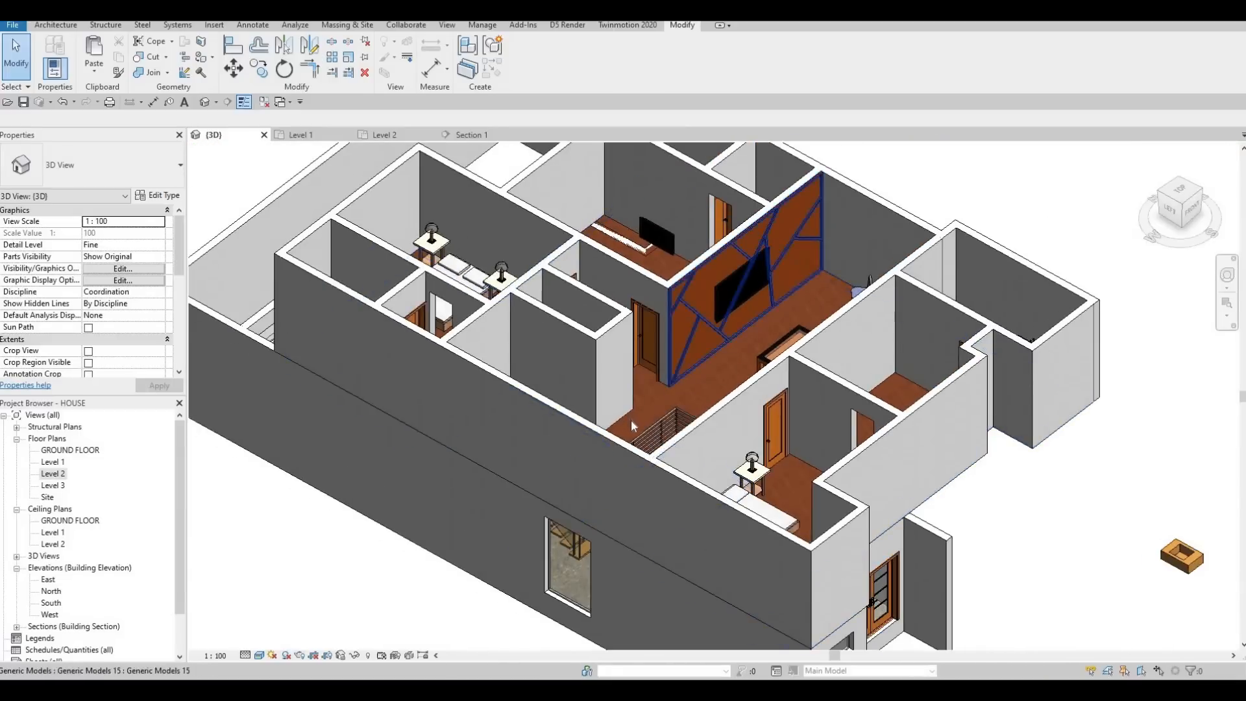
{"action": "middle_click_drag", "start_coordinate": [631, 419], "coordinate": [727, 471], "text": "shift"}
{"action": "middle_click_drag", "start_coordinate": [891, 516], "coordinate": [855, 489], "text": "shift"}
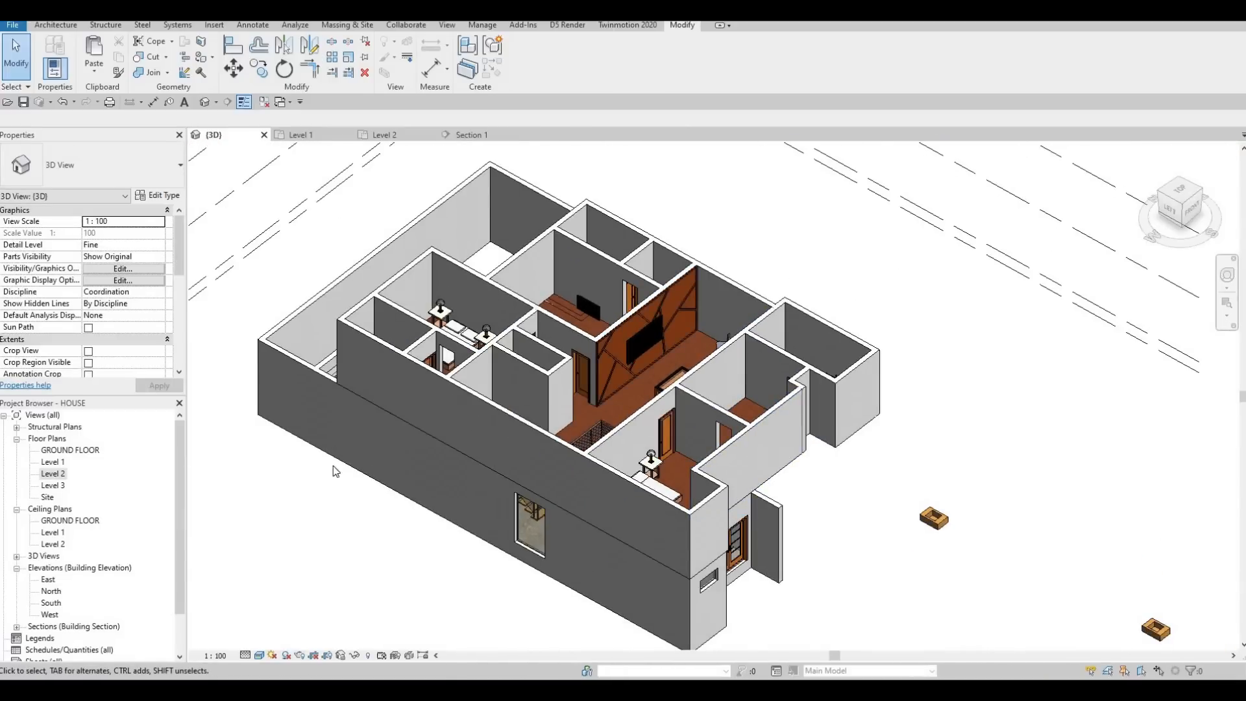
Step: In the Level 2 plan, delete the two stray generic models below the house and undo the last deletion
{"action": "middle_click_drag", "start_coordinate": [336, 471], "coordinate": [294, 424]}
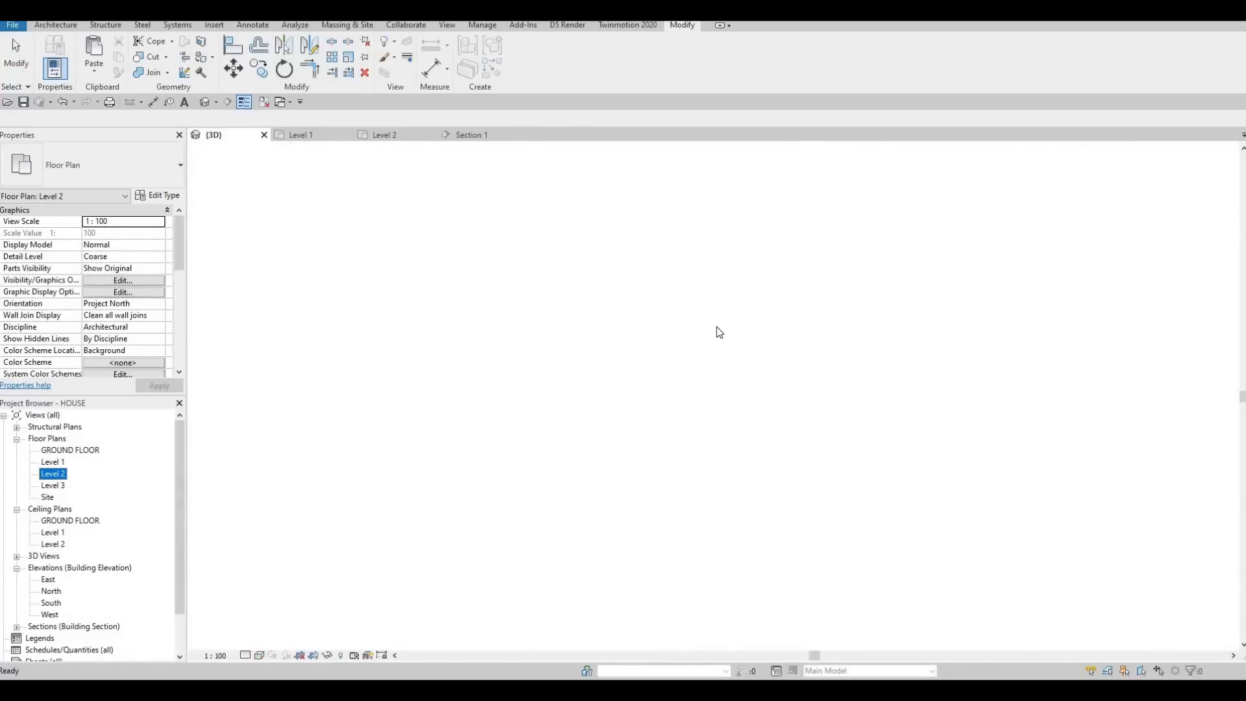
{"action": "scroll", "coordinate": [698, 324], "scroll_direction": "down", "scroll_amount": 7}
{"action": "scroll", "coordinate": [708, 366], "scroll_direction": "up", "scroll_amount": 5}
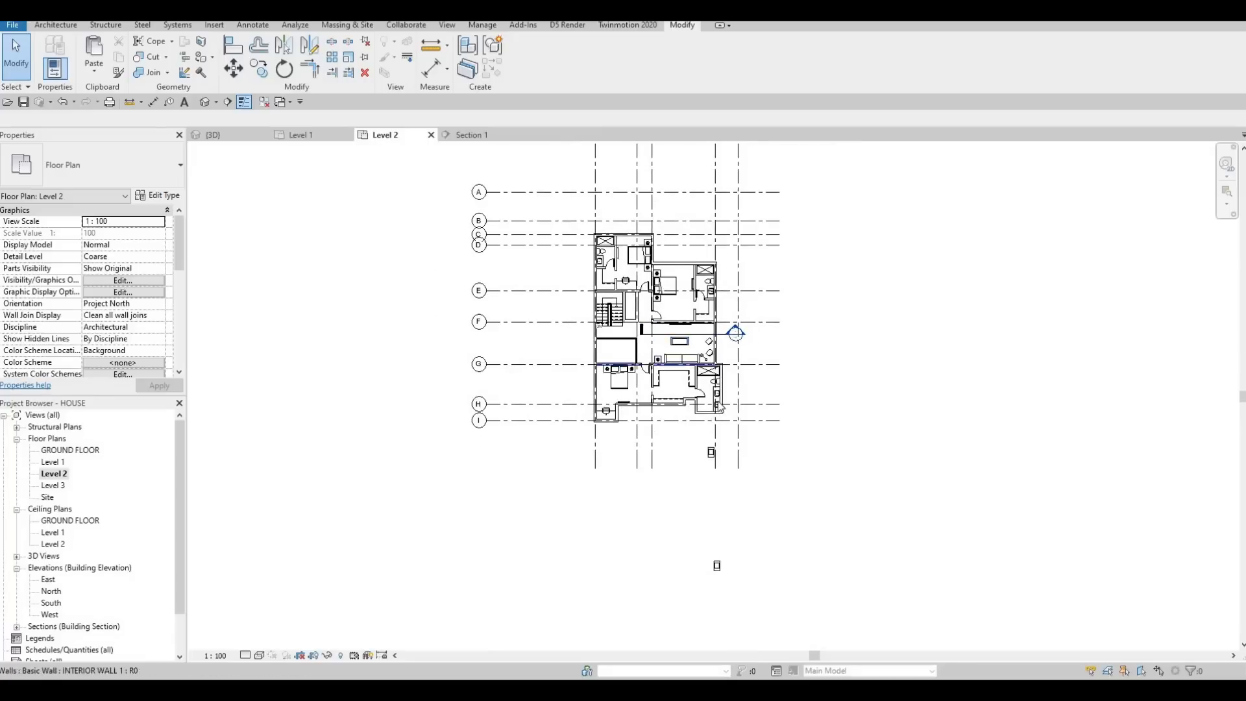
{"action": "key", "text": "Escape"}
{"action": "left_click", "coordinate": [688, 413]}
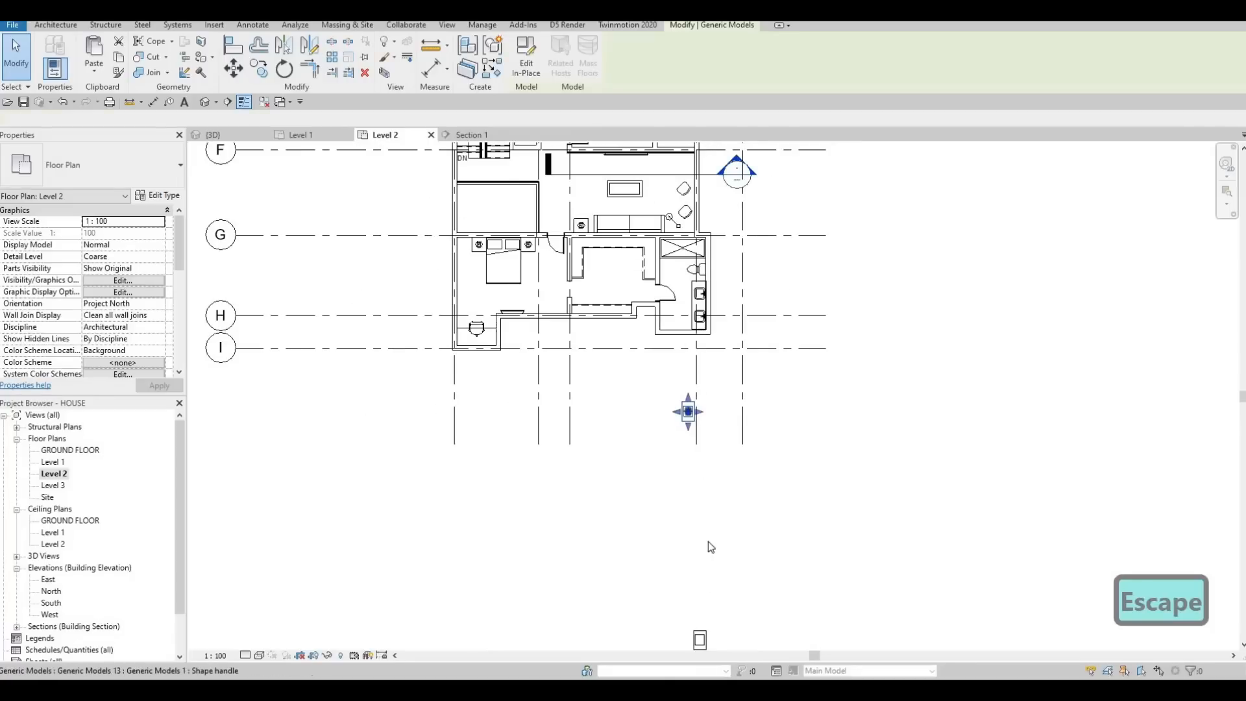
{"action": "key", "text": "Delete"}
{"action": "key", "text": "Delete"}
{"action": "left_click", "coordinate": [638, 434]}
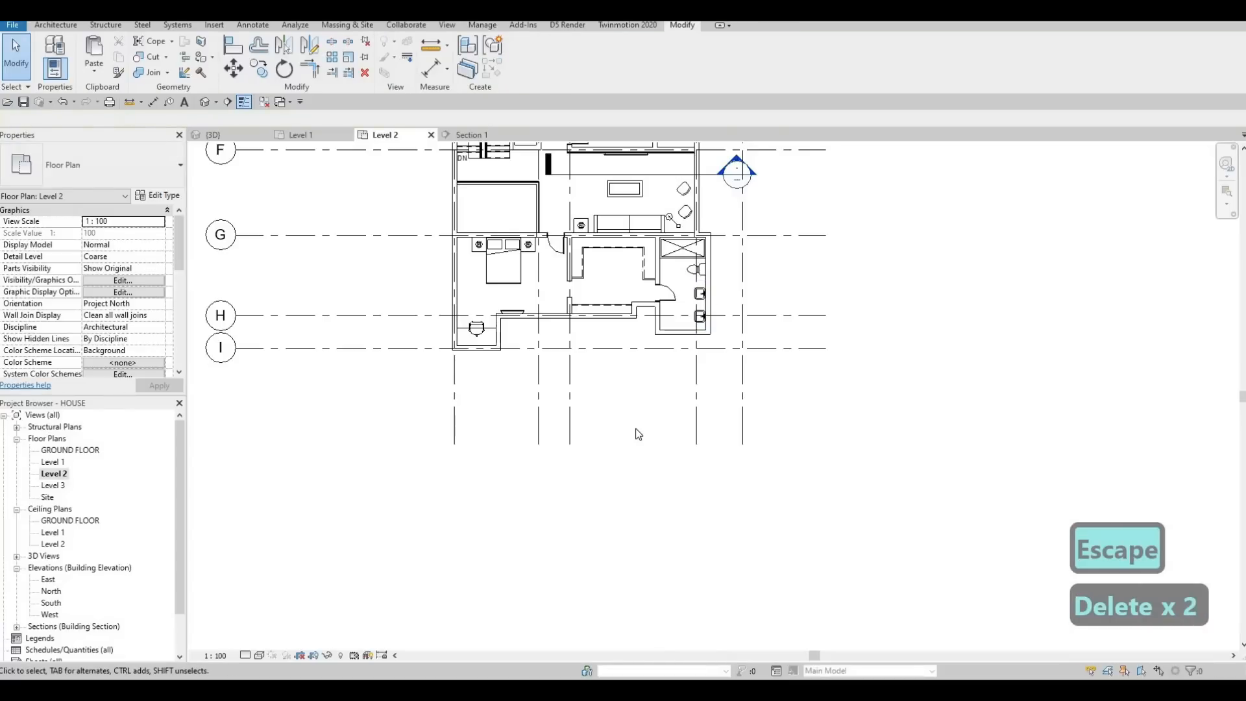
{"action": "key", "text": "ctrl+z"}
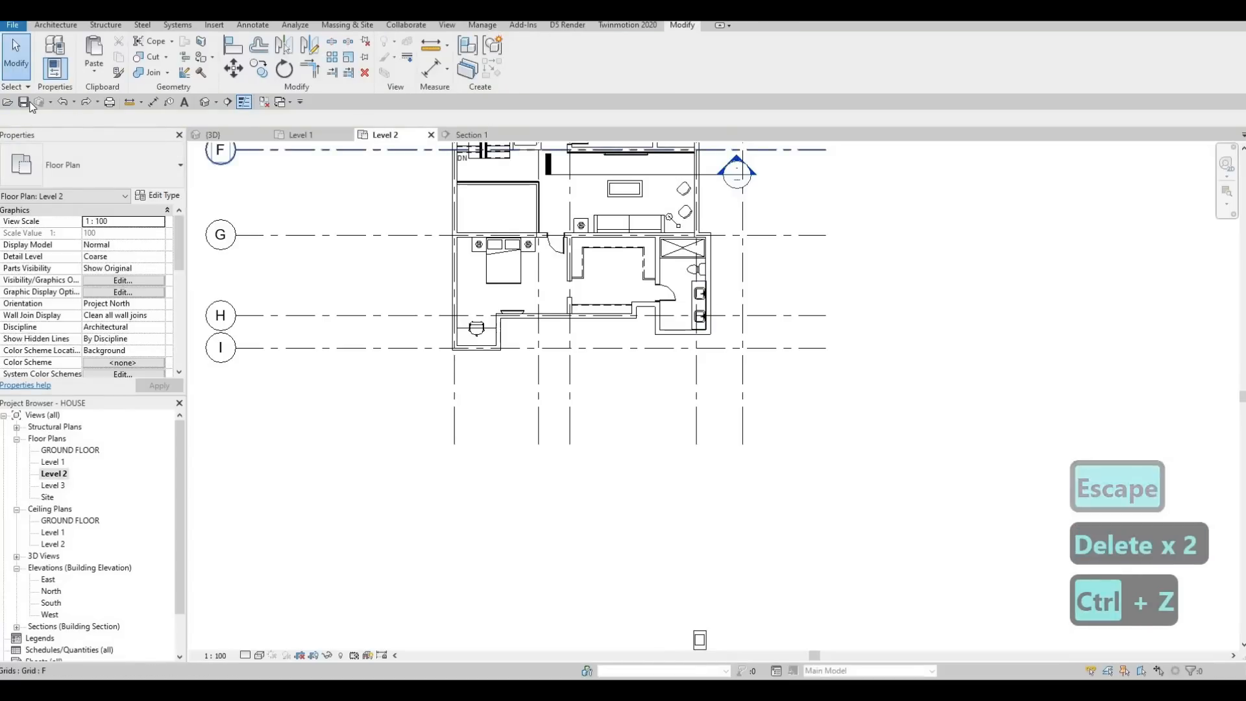